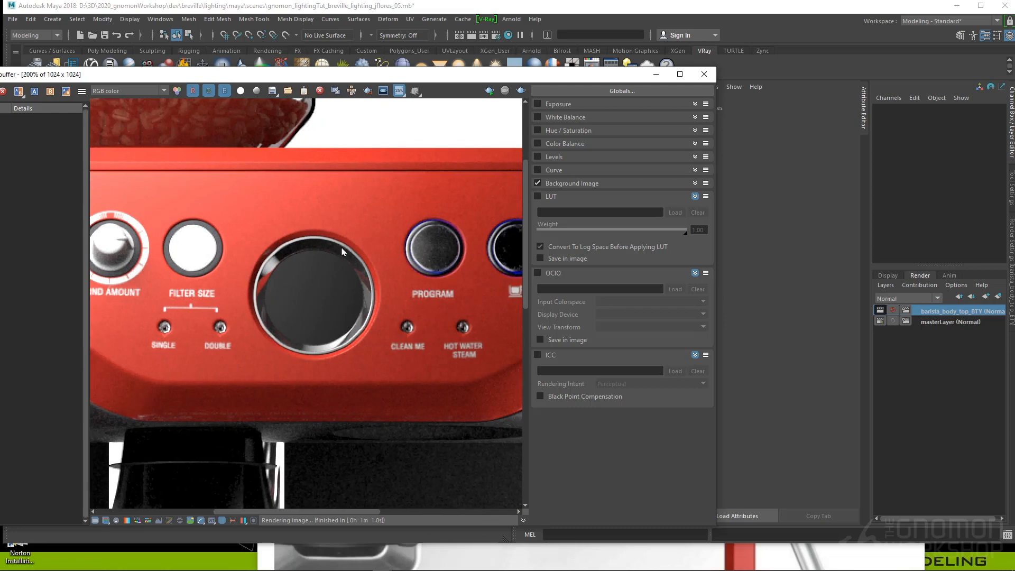
# - Examine the printed labels, buttons and knobs on the coffee machine's front panel in the rendered image
pyautogui.moveTo(434, 302); pyautogui.dragTo(412, 150, button='middle')
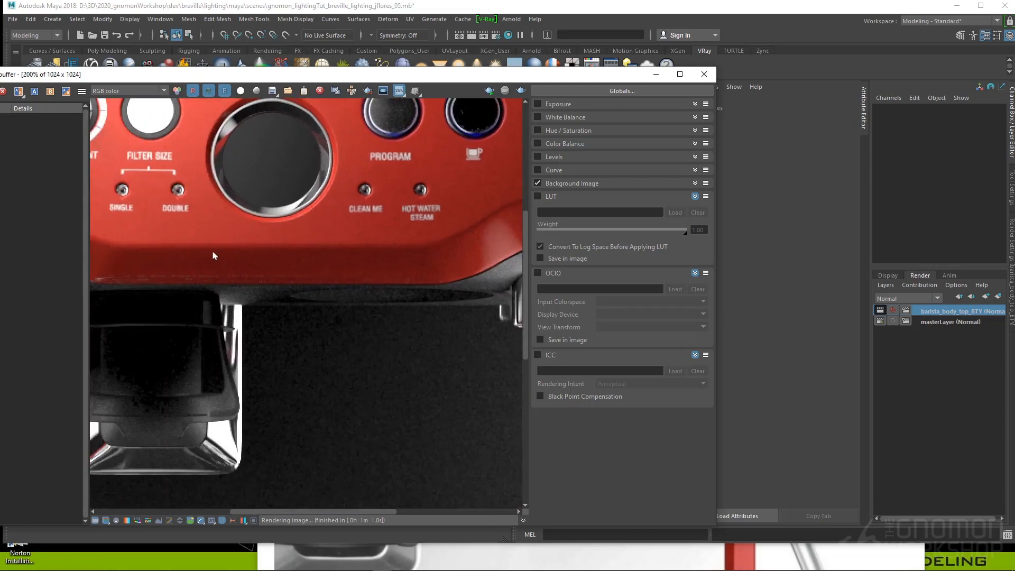
pyautogui.moveTo(218, 258); pyautogui.dragTo(339, 362, button='middle')
pyautogui.moveTo(211, 325); pyautogui.dragTo(213, 278, button='middle')
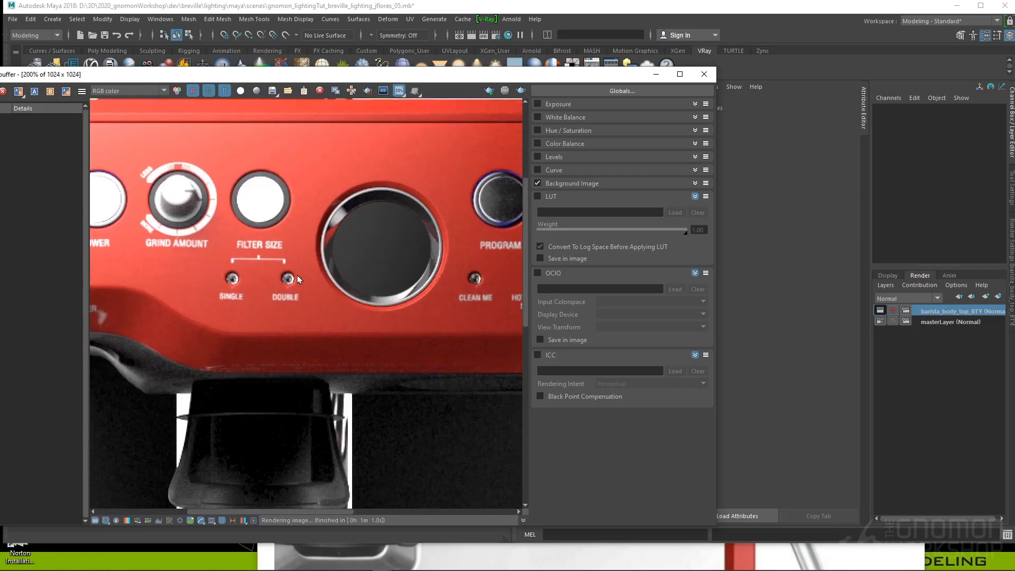
pyautogui.moveTo(299, 279); pyautogui.dragTo(349, 386, button='middle')
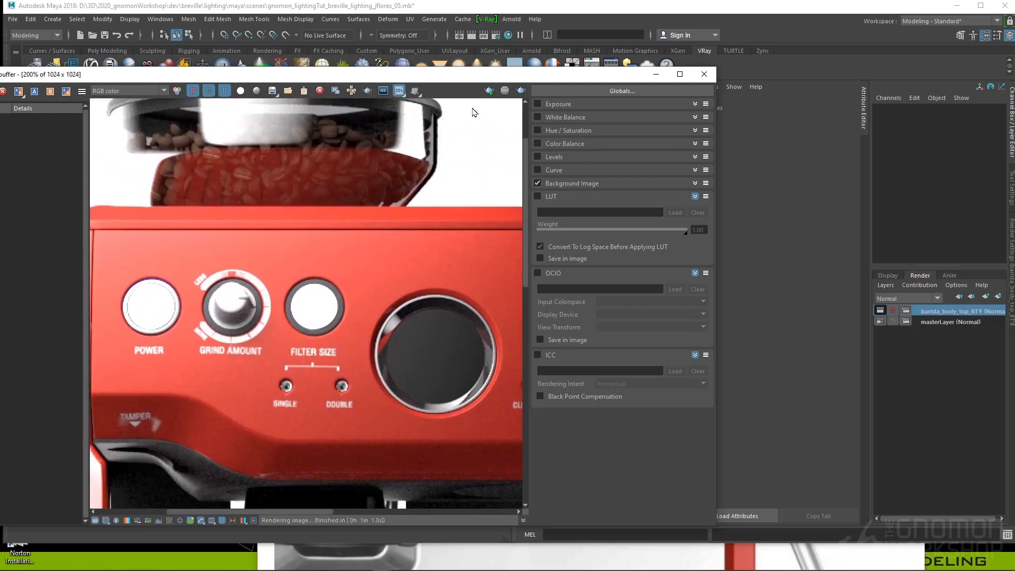
pyautogui.moveTo(489, 78); pyautogui.dragTo(492, 93)
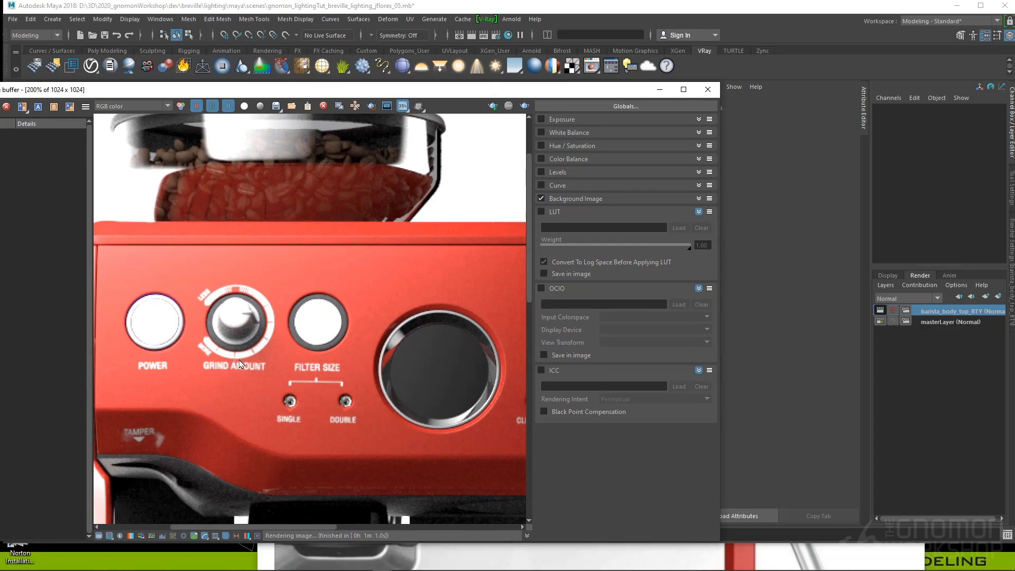
# - Select the coffee machine's main front panel mesh and graph its material network in the Node Editor
pyautogui.moveTo(442, 89); pyautogui.dragTo(437, 465)
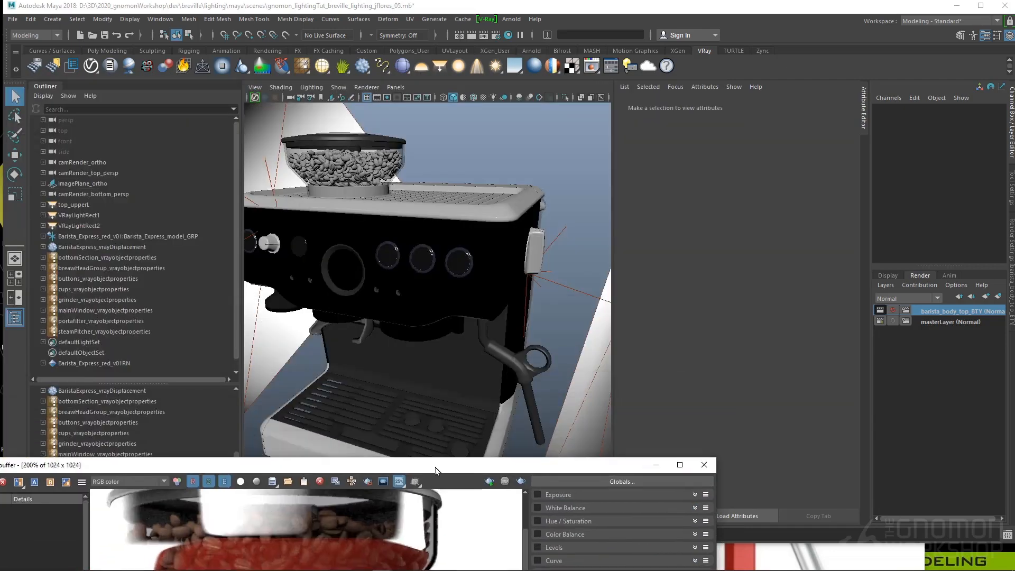
pyautogui.click(381, 243)
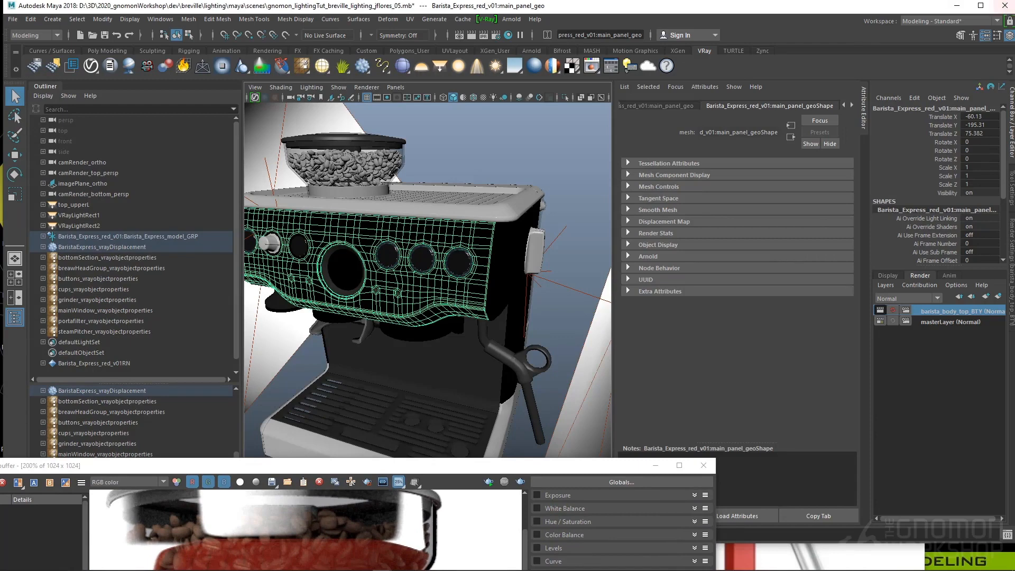
pyautogui.moveTo(1014, 341); pyautogui.dragTo(403, 94)
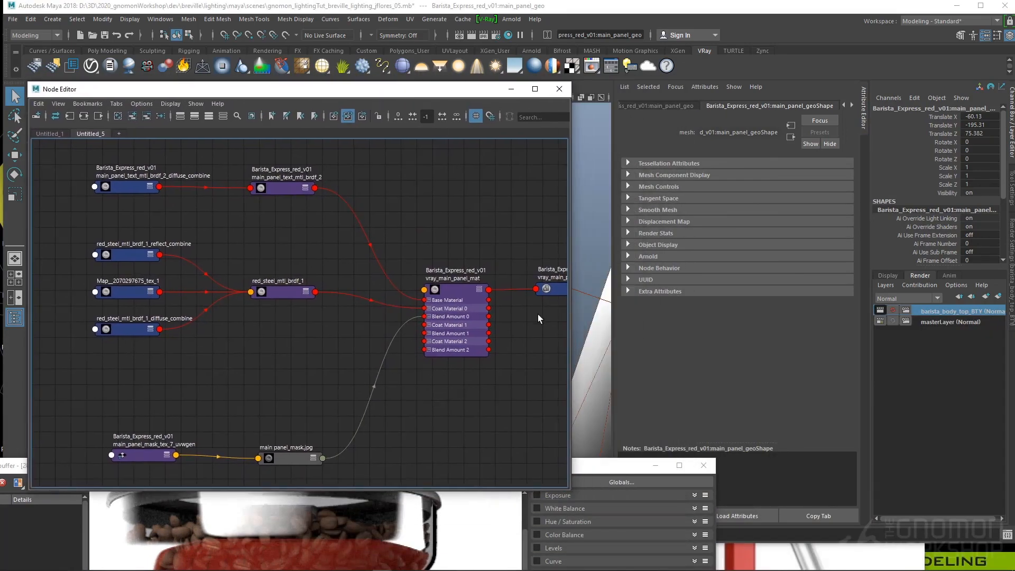
pyautogui.keyDown('alt'); pyautogui.moveTo(469, 261); pyautogui.dragTo(397, 214, button='middle'); pyautogui.keyUp('alt')
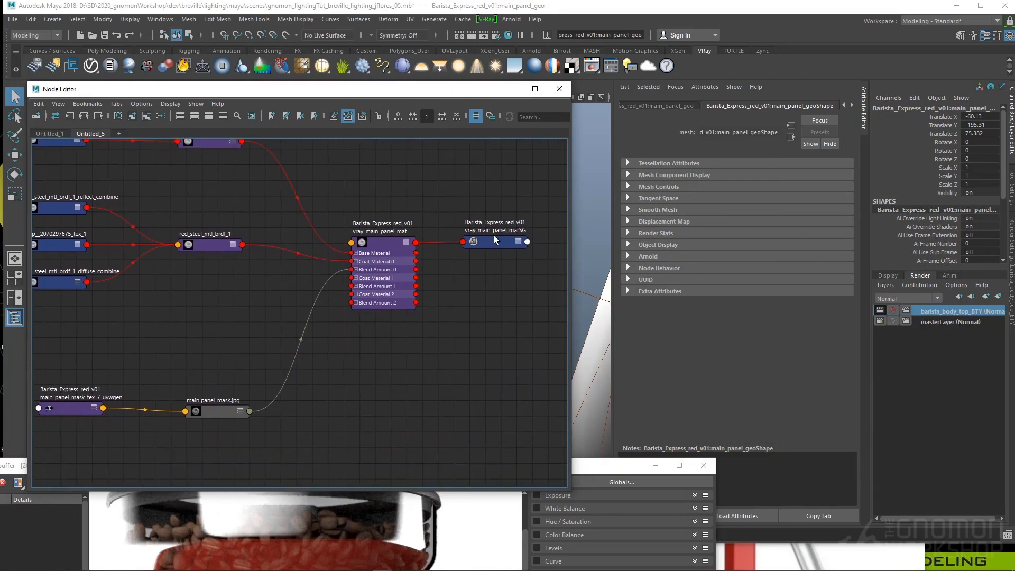
# - Inspect the vray_main_panel_mat shading group and the main panel_mask.jpg texture node, including its image file path
pyautogui.moveTo(490, 244); pyautogui.dragTo(483, 259)
pyautogui.keyDown('alt'); pyautogui.moveTo(145, 366); pyautogui.dragTo(177, 414, button='middle'); pyautogui.keyUp('alt')
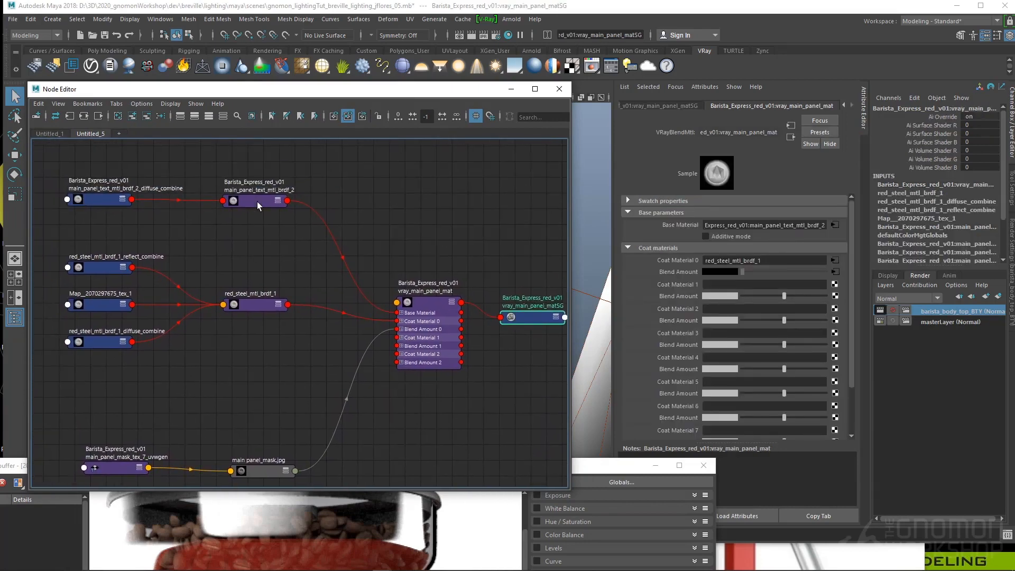
pyautogui.keyDown('alt'); pyautogui.moveTo(178, 433); pyautogui.dragTo(177, 423, button='middle'); pyautogui.keyUp('alt')
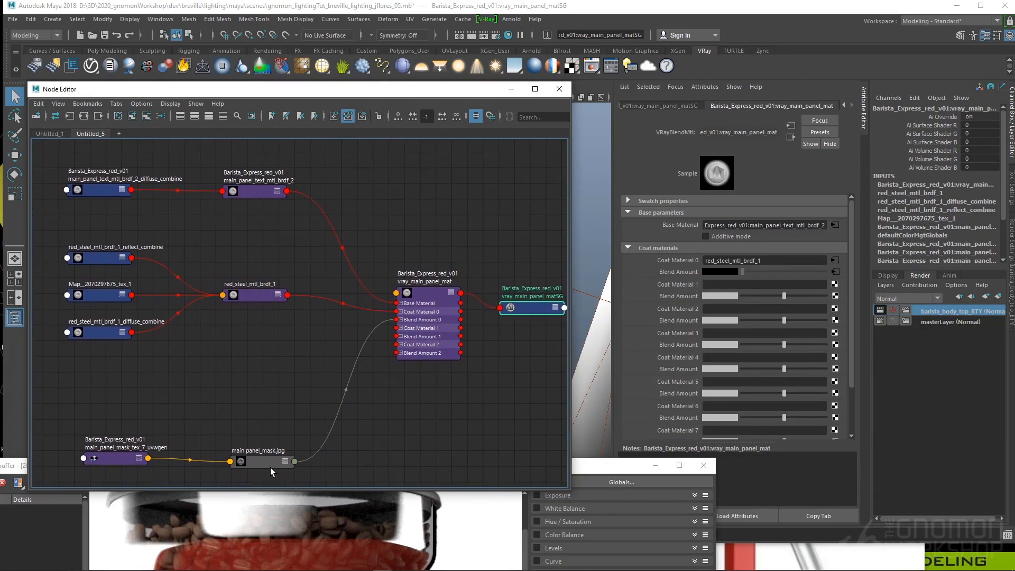
pyautogui.moveTo(264, 462); pyautogui.dragTo(219, 451)
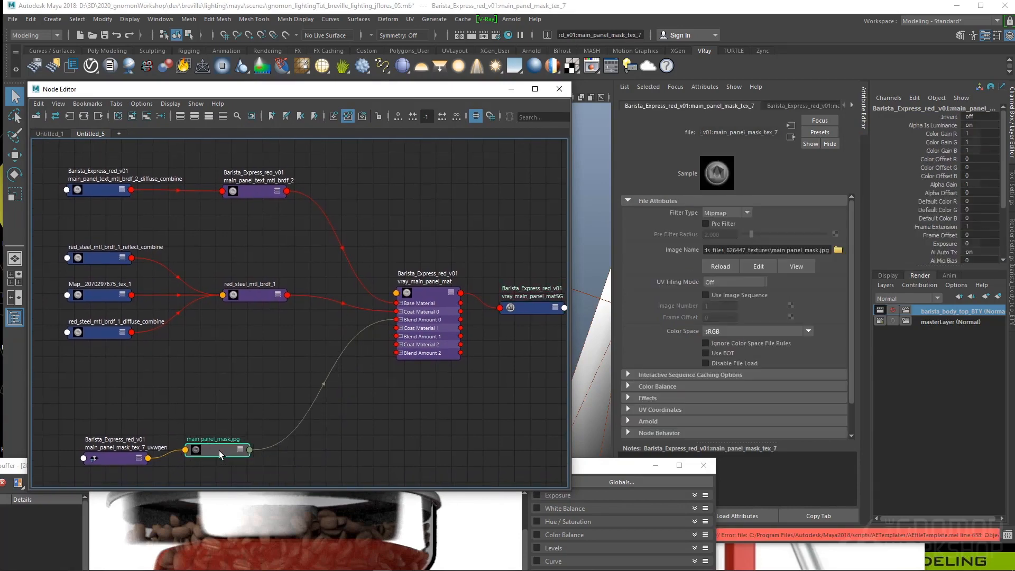
pyautogui.click(773, 248)
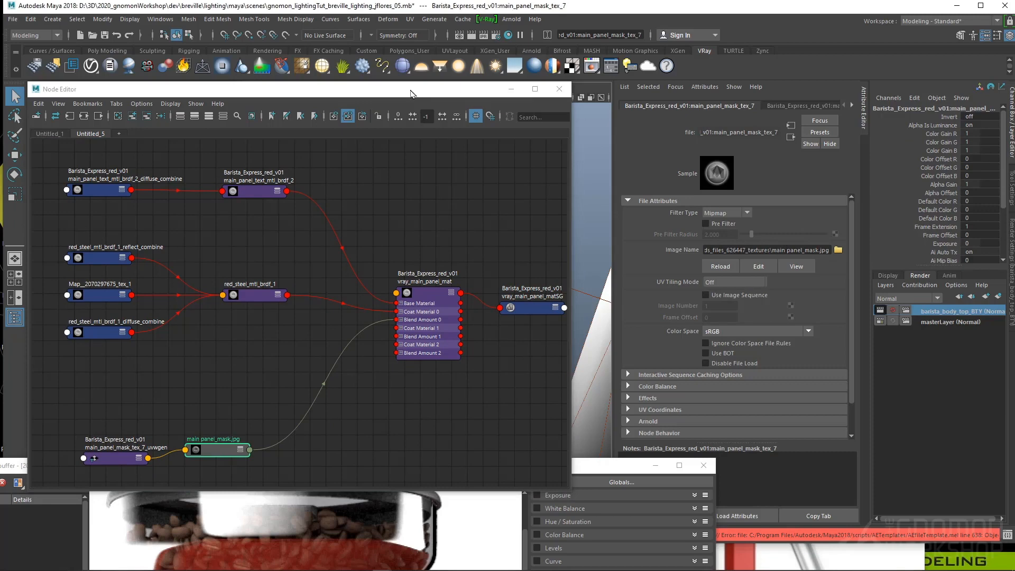
# - Compare the rendered panel labels with the main panel's material network by showing the render beside the node graph
pyautogui.moveTo(413, 94); pyautogui.dragTo(727, 138)
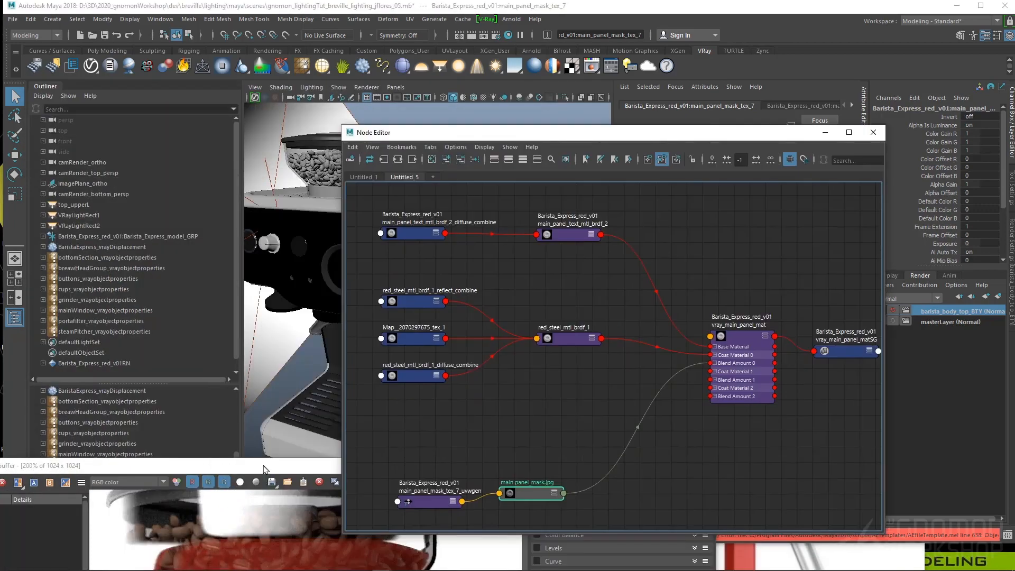
pyautogui.moveTo(266, 467); pyautogui.dragTo(245, 157)
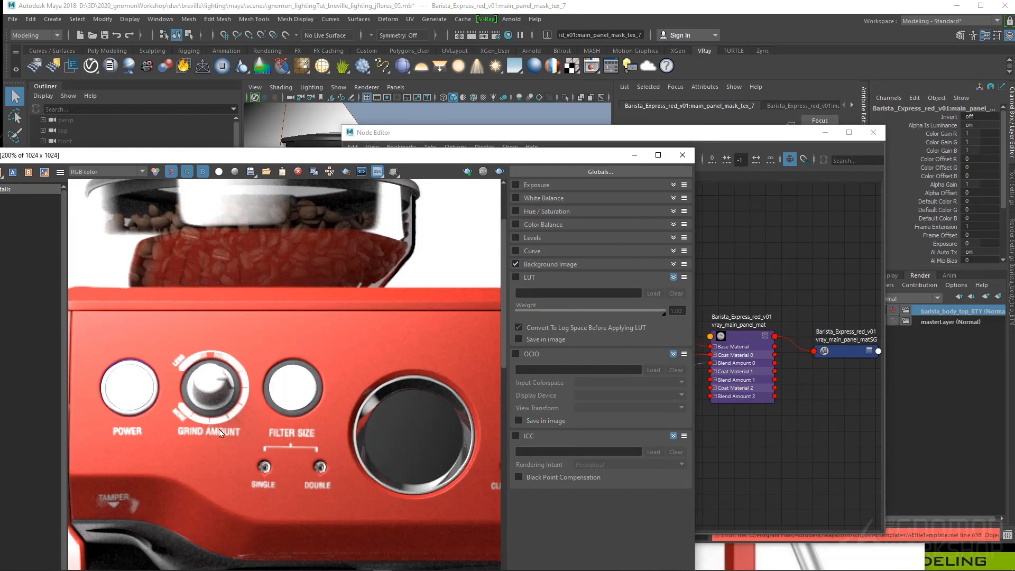
pyautogui.moveTo(321, 157); pyautogui.dragTo(133, 185)
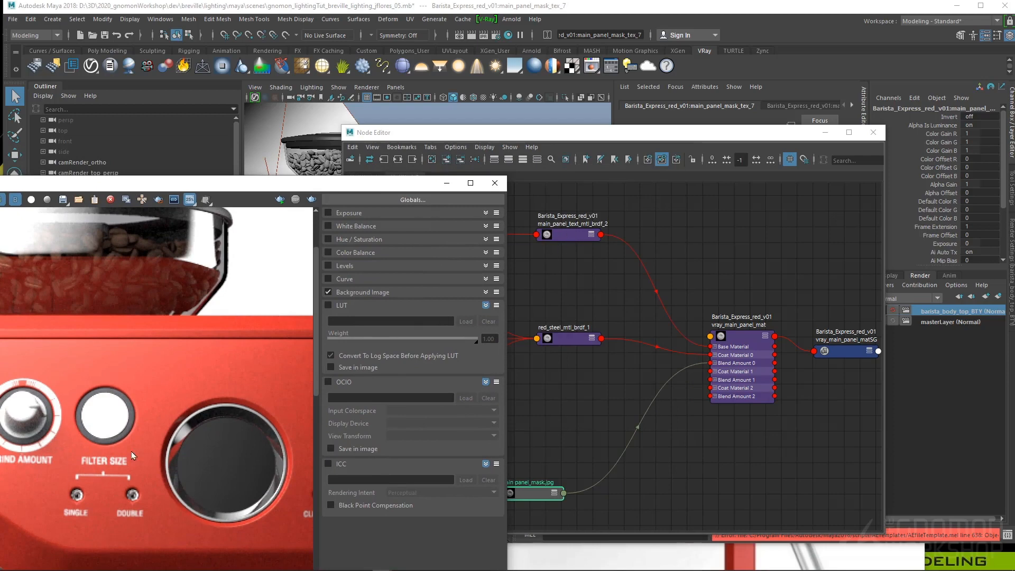
pyautogui.moveTo(288, 468); pyautogui.dragTo(152, 413, button='middle')
pyautogui.keyDown('alt'); pyautogui.moveTo(638, 343); pyautogui.dragTo(687, 270, button='middle'); pyautogui.keyUp('alt')
pyautogui.keyDown('alt'); pyautogui.moveTo(603, 352); pyautogui.dragTo(560, 428, button='middle'); pyautogui.keyUp('alt')
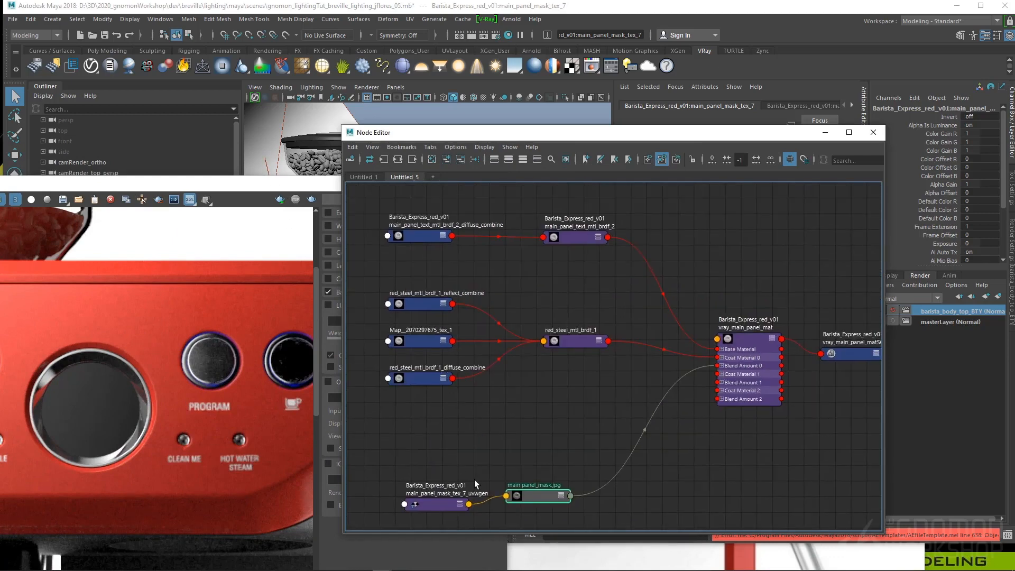
# - Inspect the vray_main_panel_mat blend material and its red_steel_mtl_brdf_1 coat material beside the rendered panel
pyautogui.moveTo(298, 187); pyautogui.dragTo(266, 216)
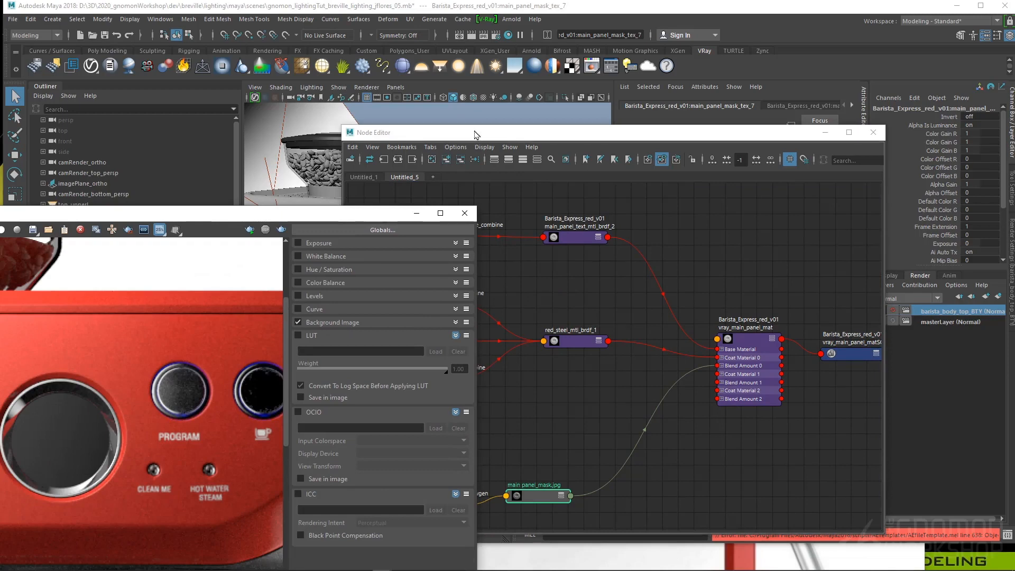
pyautogui.moveTo(475, 135); pyautogui.dragTo(403, 122)
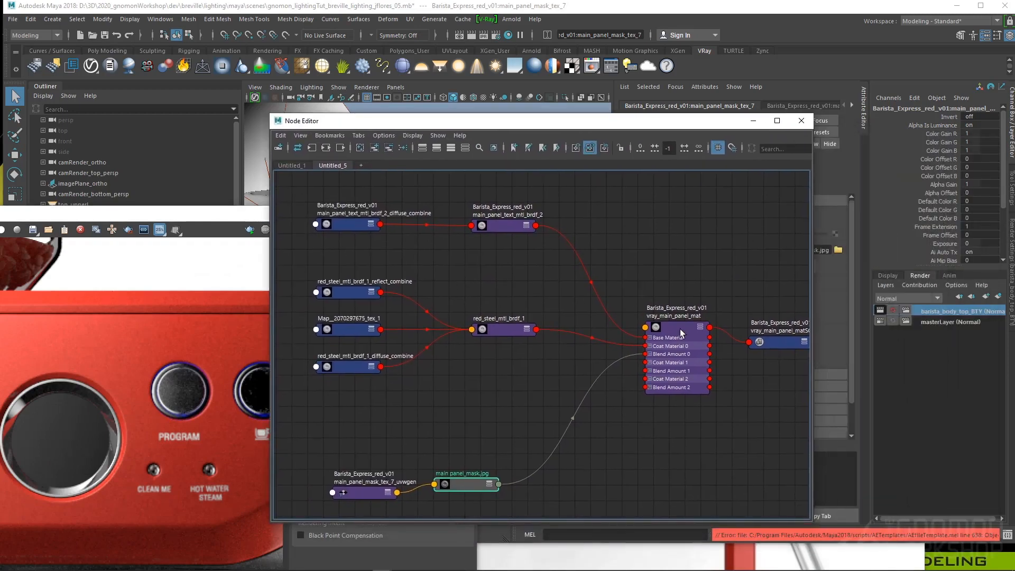
pyautogui.moveTo(681, 333); pyautogui.dragTo(663, 311)
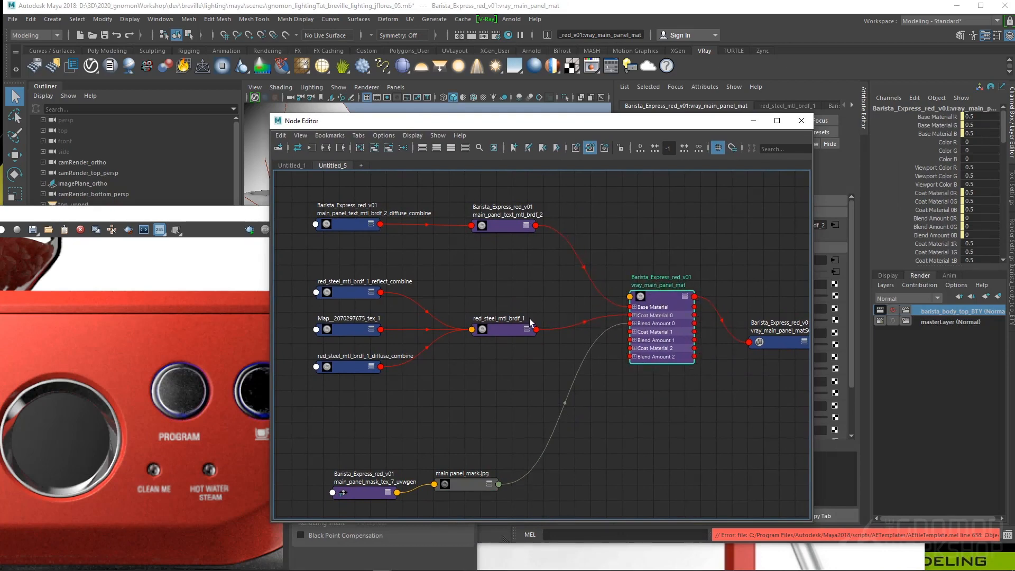
pyautogui.moveTo(498, 334); pyautogui.dragTo(495, 328)
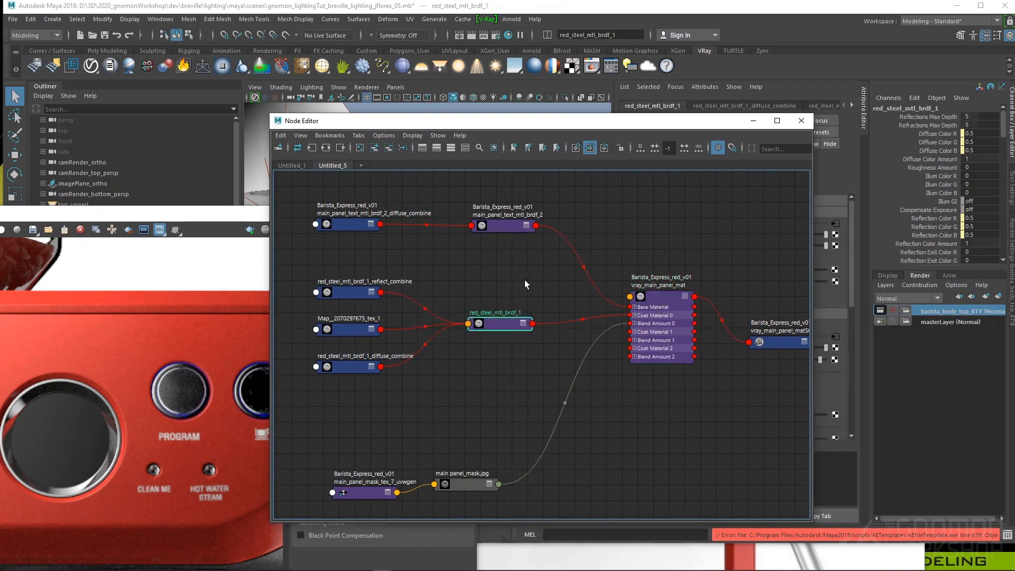
# - Assign the red_steel_mtl_brdf_1 material directly to the machine's main front panel mesh
pyautogui.moveTo(505, 126); pyautogui.dragTo(731, 134)
pyautogui.moveTo(323, 216); pyautogui.dragTo(306, 316)
pyautogui.click(331, 234)
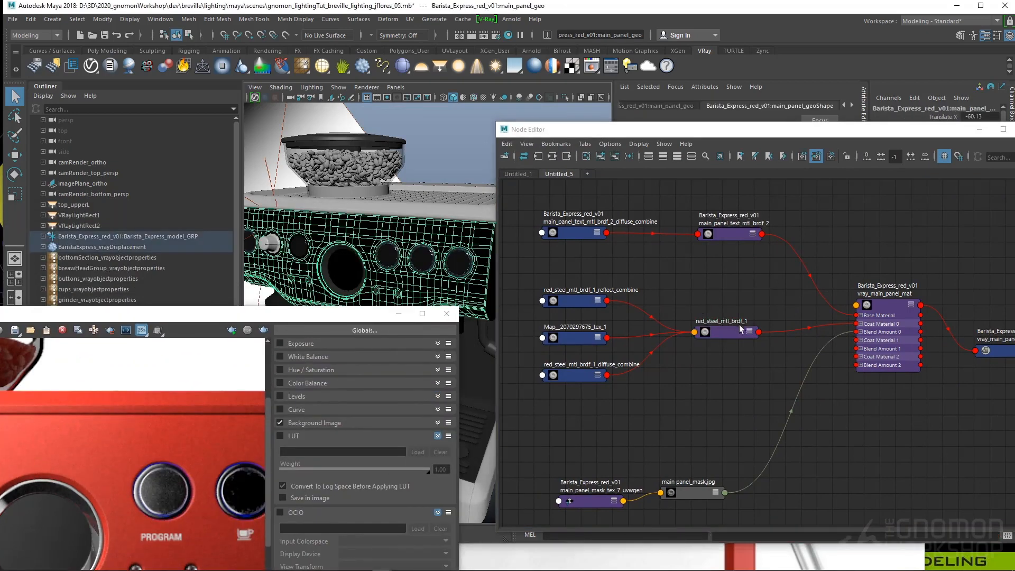
pyautogui.moveTo(720, 333); pyautogui.dragTo(716, 309, button='right')
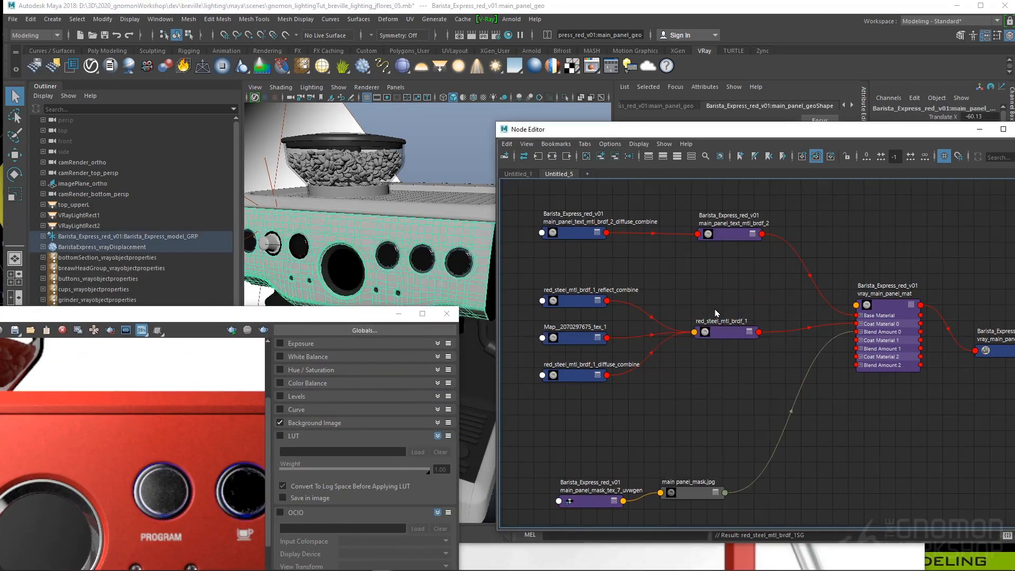
# - Region-render the area around the Grind Amount knob to check the panel without its decals
pyautogui.moveTo(308, 314); pyautogui.dragTo(388, 109)
pyautogui.click(190, 126)
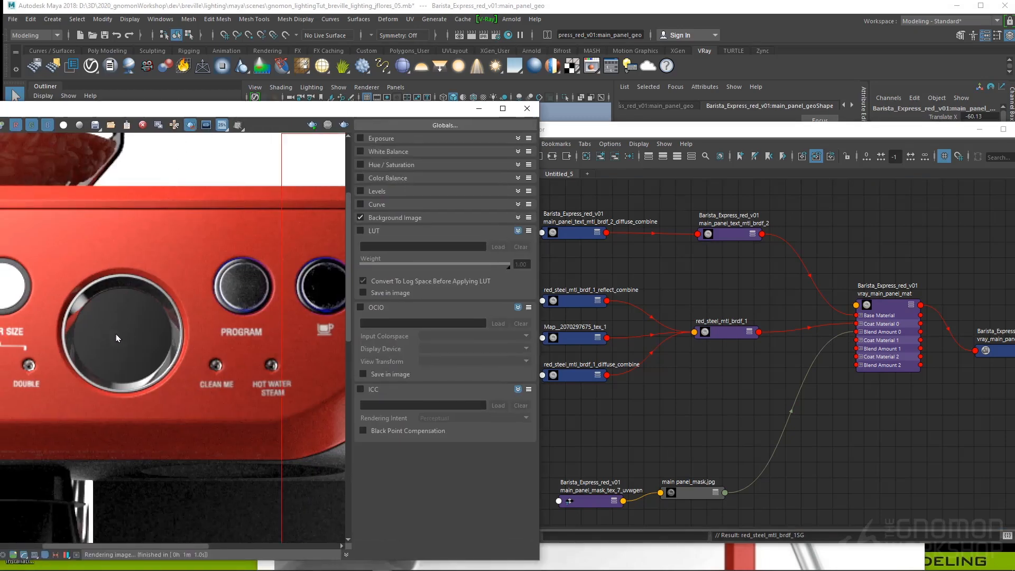
pyautogui.moveTo(108, 332); pyautogui.dragTo(277, 321, button='middle')
pyautogui.moveTo(40, 231); pyautogui.dragTo(140, 353)
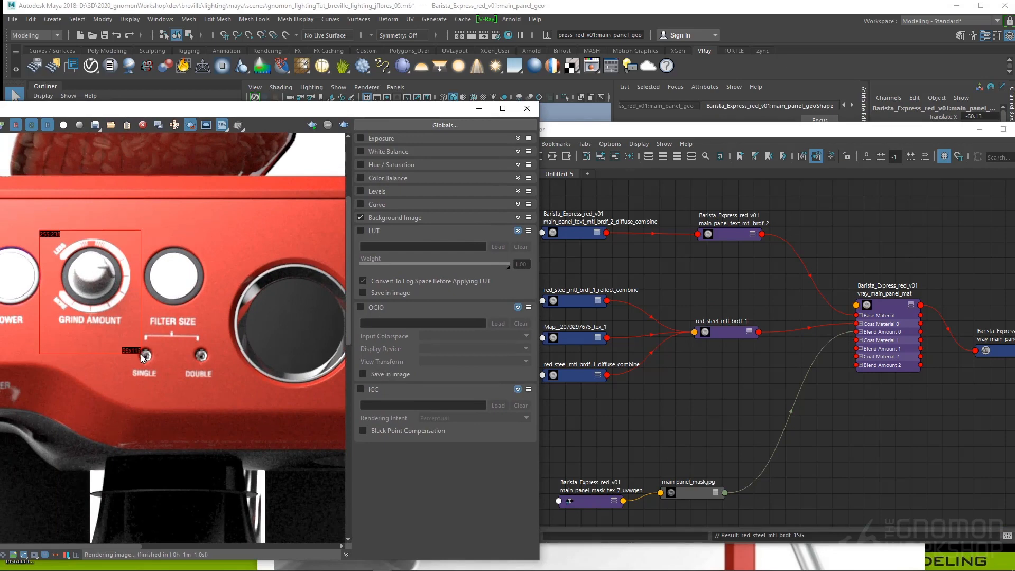
pyautogui.click(344, 126)
pyautogui.click(359, 133)
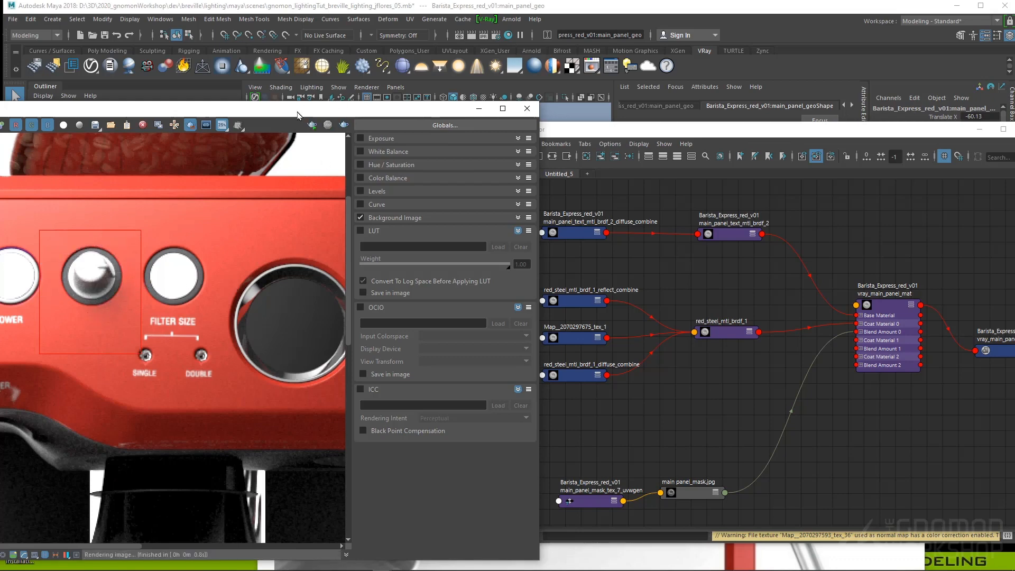
# - Add an Extra Tex render element in the V-Ray render settings of the barista_body_top_BTY layer
pyautogui.moveTo(305, 112); pyautogui.dragTo(312, 248)
pyautogui.moveTo(635, 129); pyautogui.dragTo(148, 183)
pyautogui.click(497, 36)
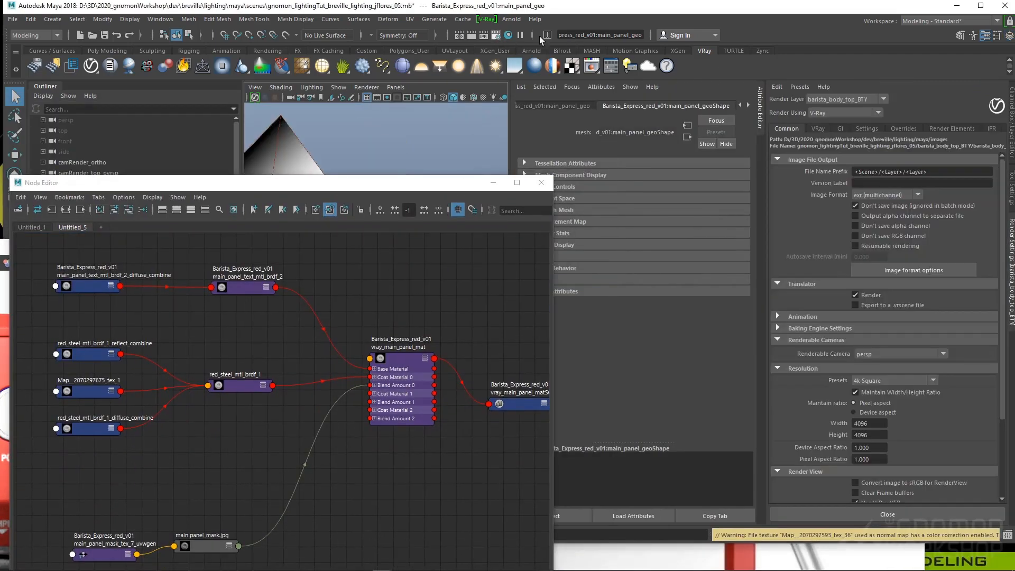
pyautogui.click(948, 129)
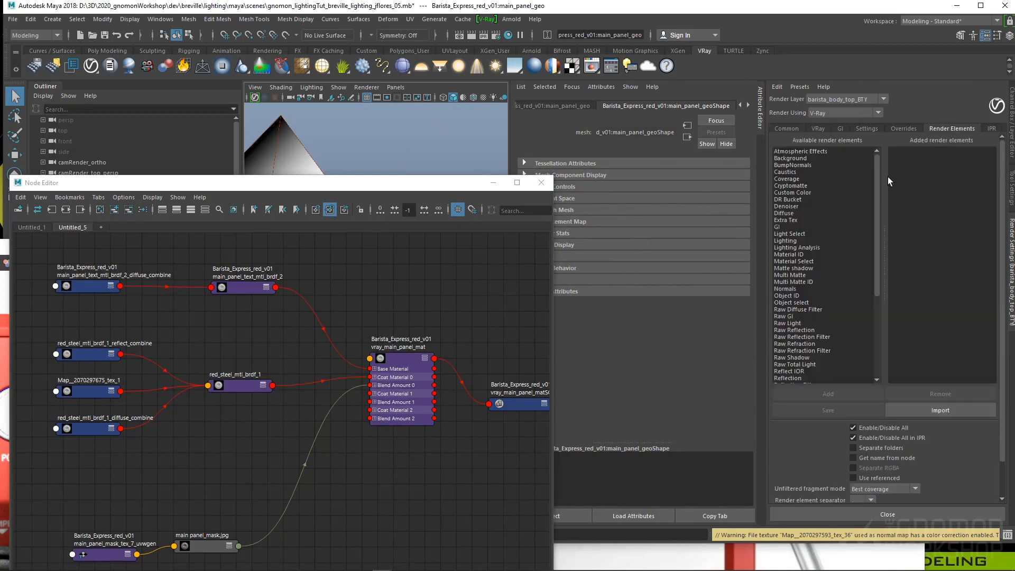
pyautogui.scroll(-2, 878, 193)
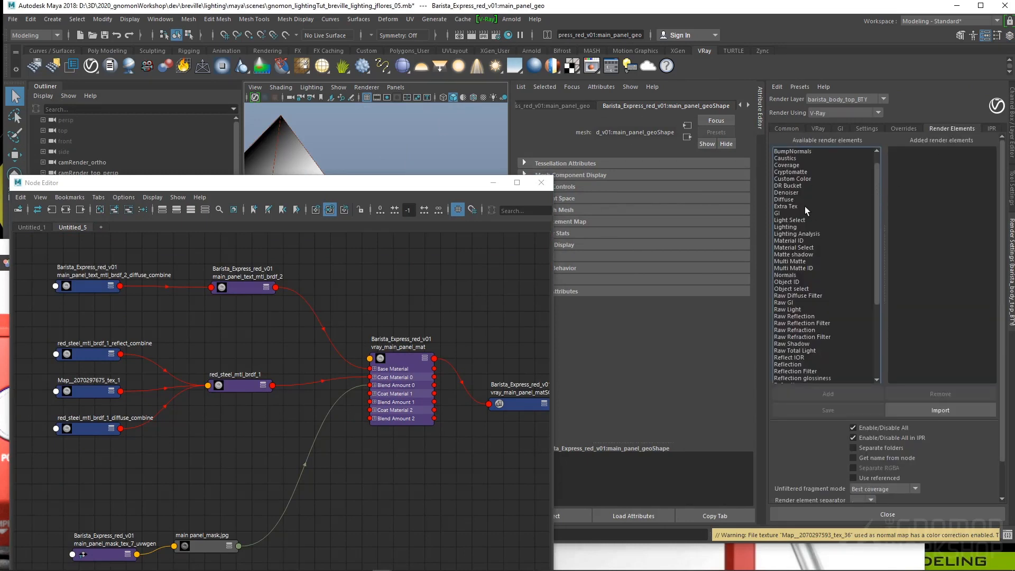
pyautogui.click(797, 207)
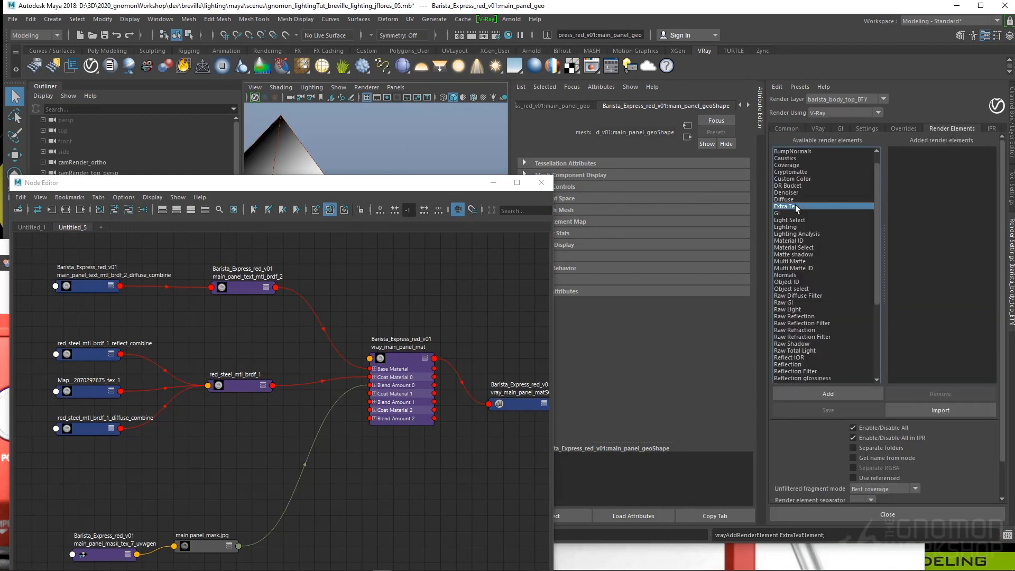
pyautogui.click(828, 394)
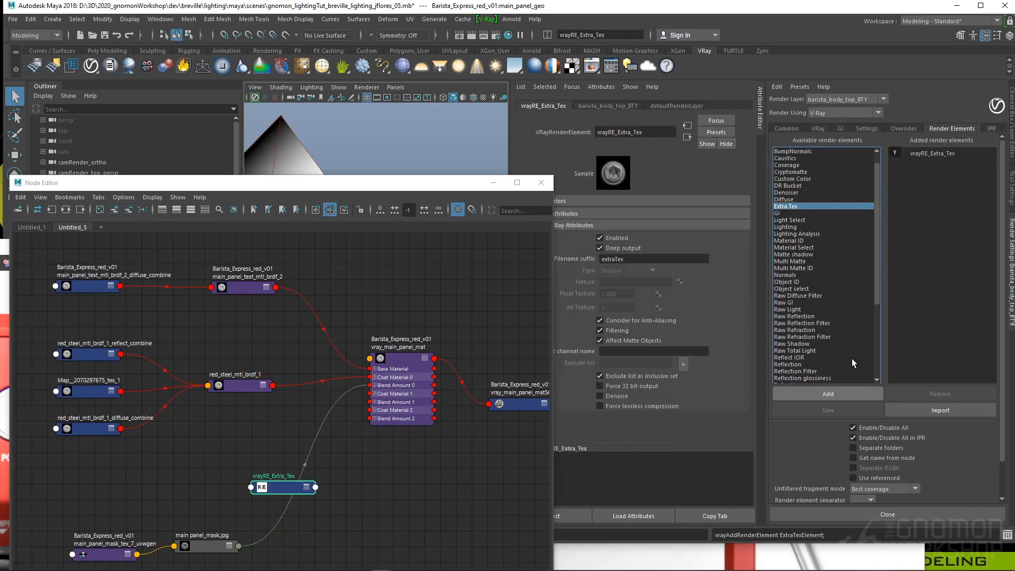
# - Rename the Extra Tex render element as barista_decals_extraTex and copy that name
pyautogui.doubleClick(645, 131)
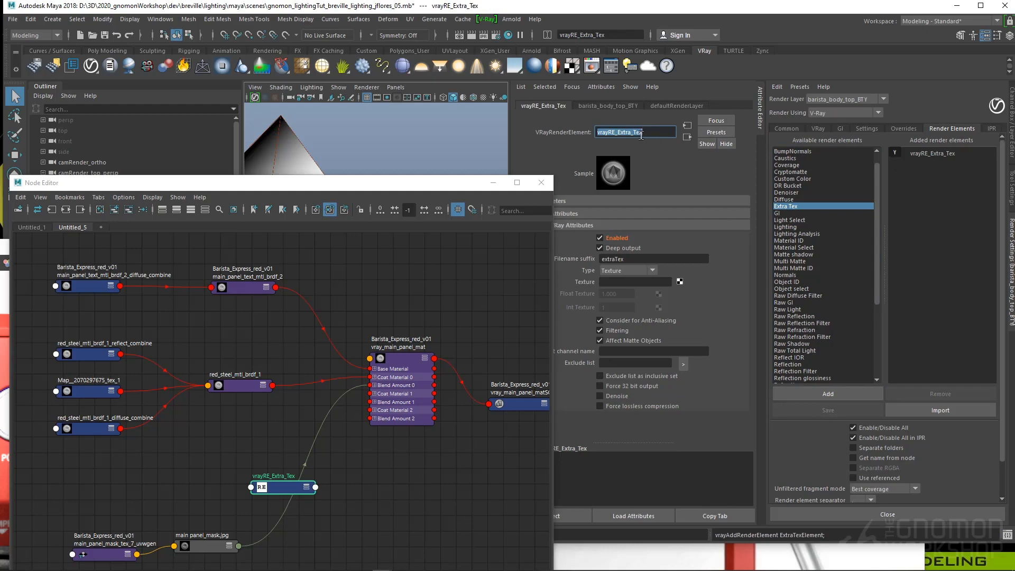
pyautogui.moveTo(232, 182); pyautogui.dragTo(256, 420)
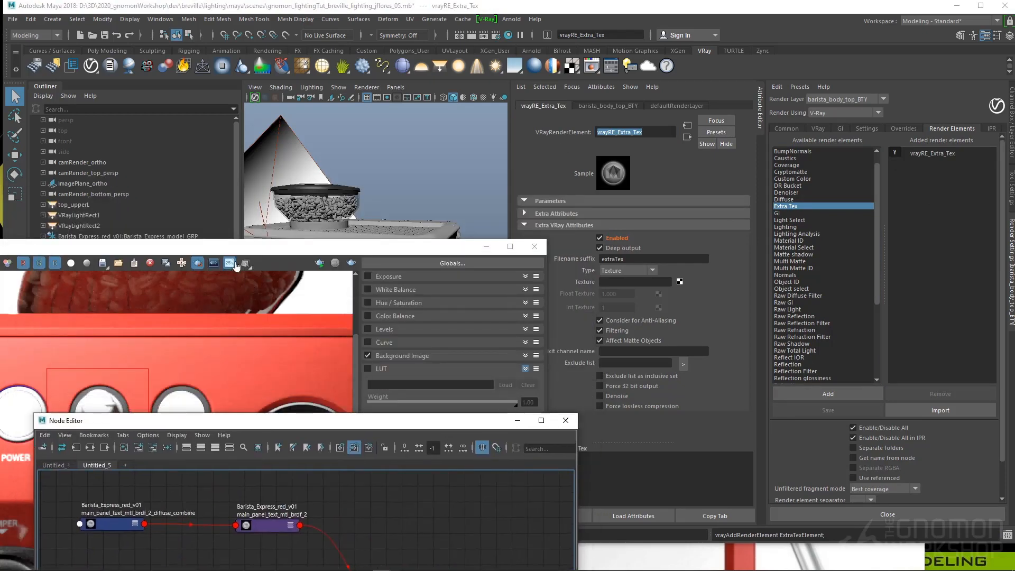
pyautogui.doubleClick(645, 130)
pyautogui.write('barist')
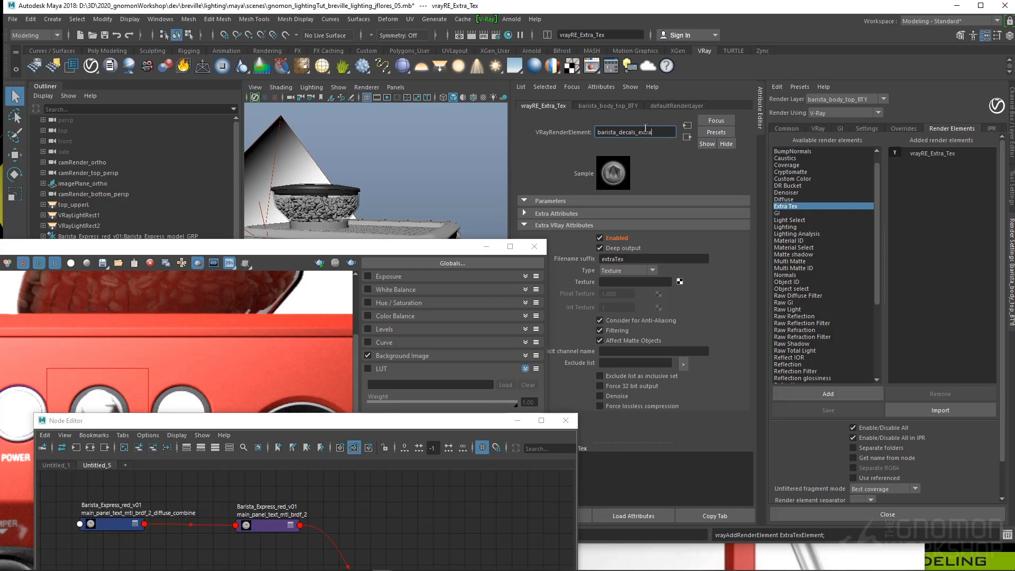
pyautogui.press('Return')
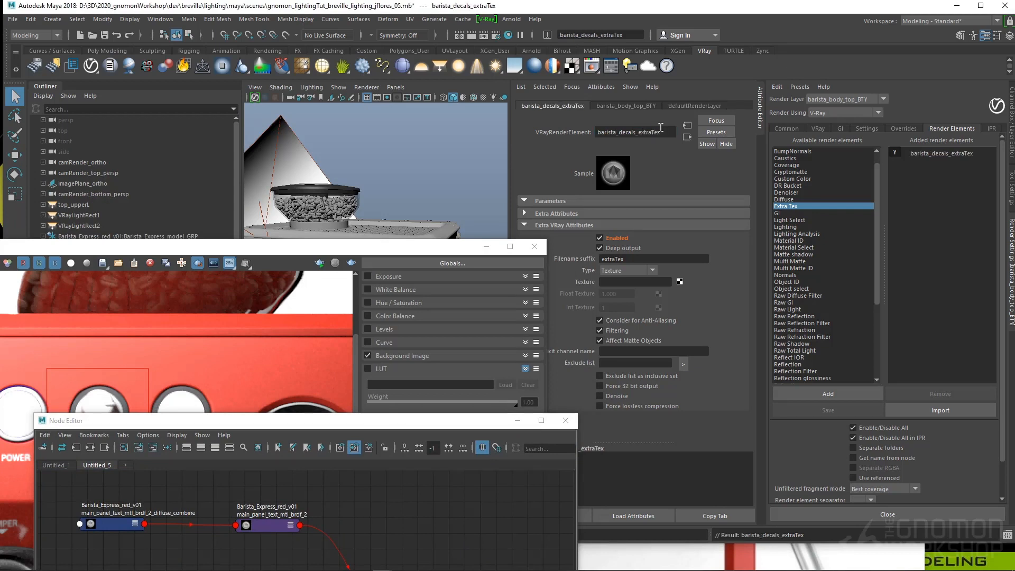
pyautogui.doubleClick(665, 130)
pyautogui.hotkey('ctrl', 'c')
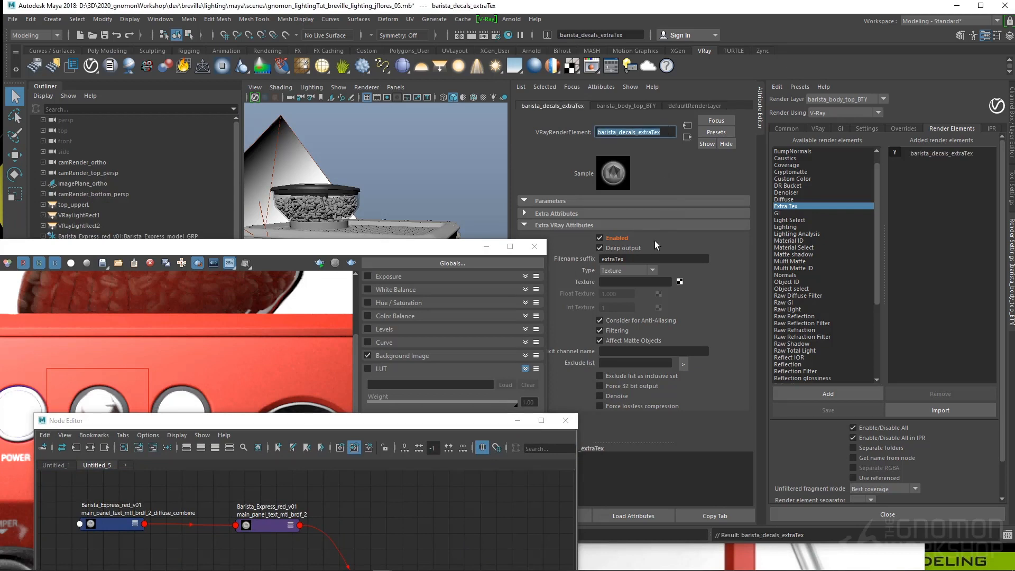
# - Set both the filename suffix and the explicit channel name of the Extra Tex element to barista_decals_extraTex
pyautogui.doubleClick(639, 259)
pyautogui.hotkey('ctrl', 'v')
pyautogui.doubleClick(639, 259)
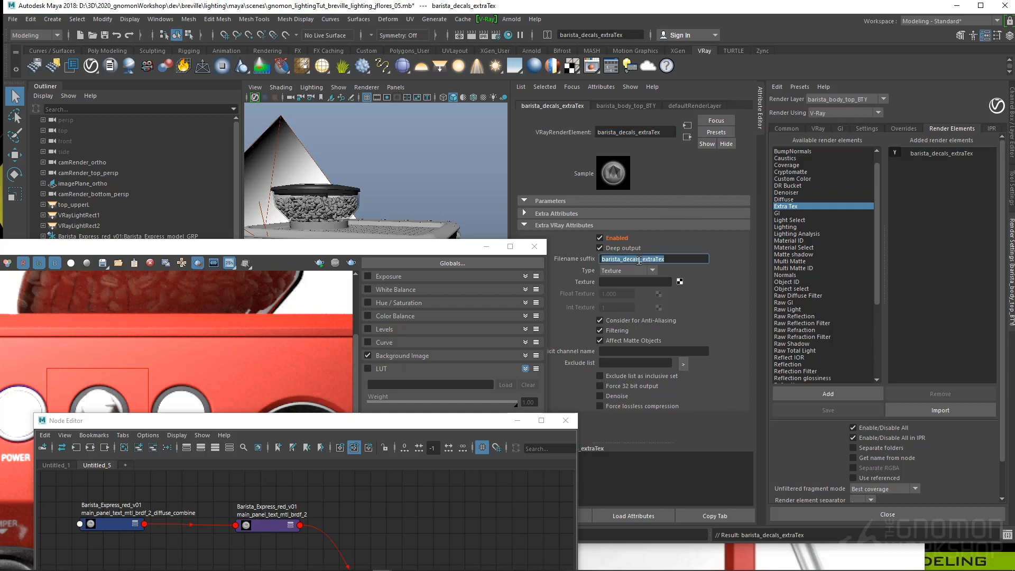
pyautogui.hotkey('ctrl', 'c')
pyautogui.click(617, 351)
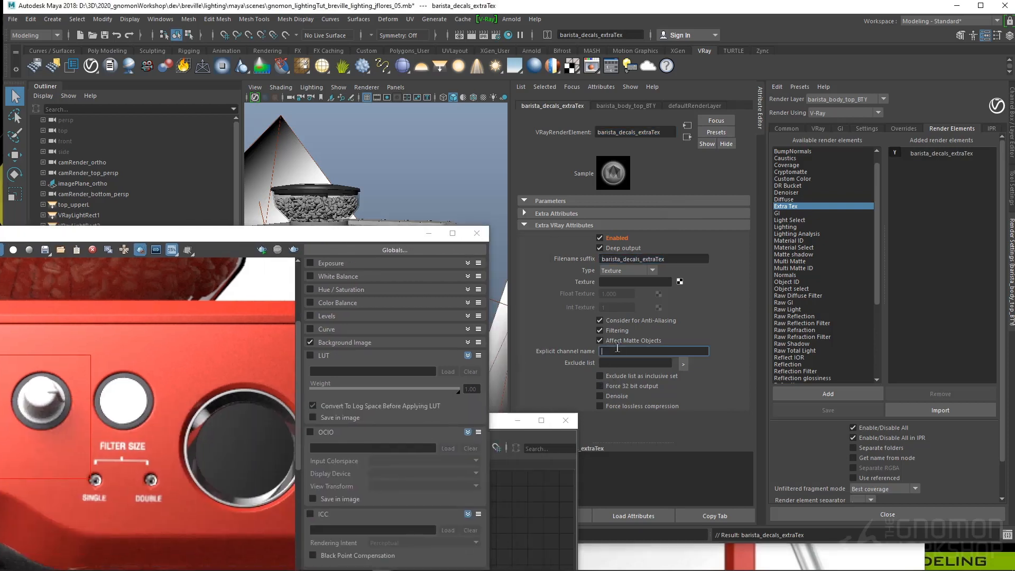
pyautogui.hotkey('ctrl', 'v')
pyautogui.doubleClick(617, 350)
# - Bring the Node Editor into view and move the barista_decals_extraTex node below the main panel_mask.jpg node
pyautogui.moveTo(333, 238); pyautogui.dragTo(395, 255)
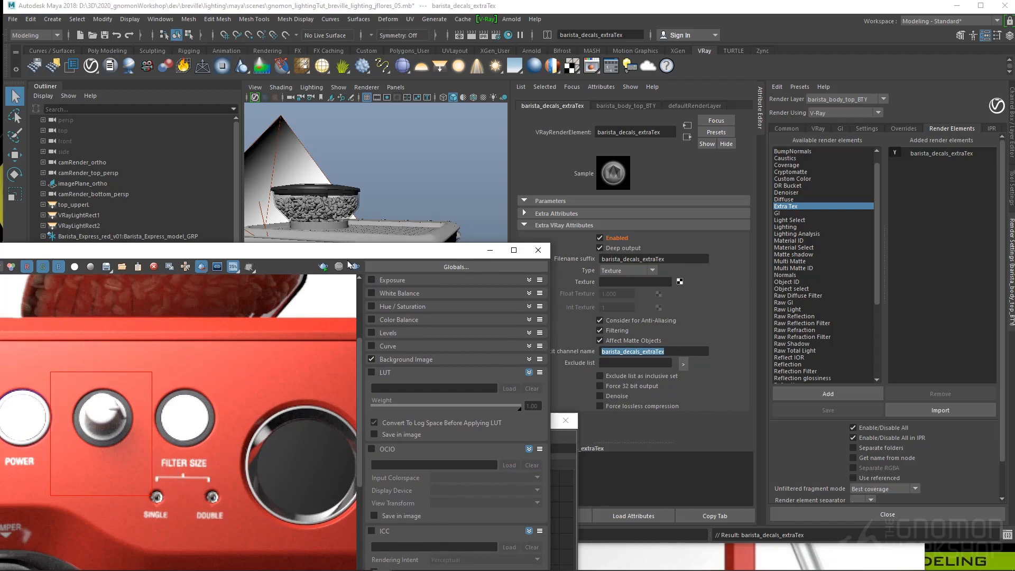
pyautogui.moveTo(355, 253); pyautogui.dragTo(98, 241)
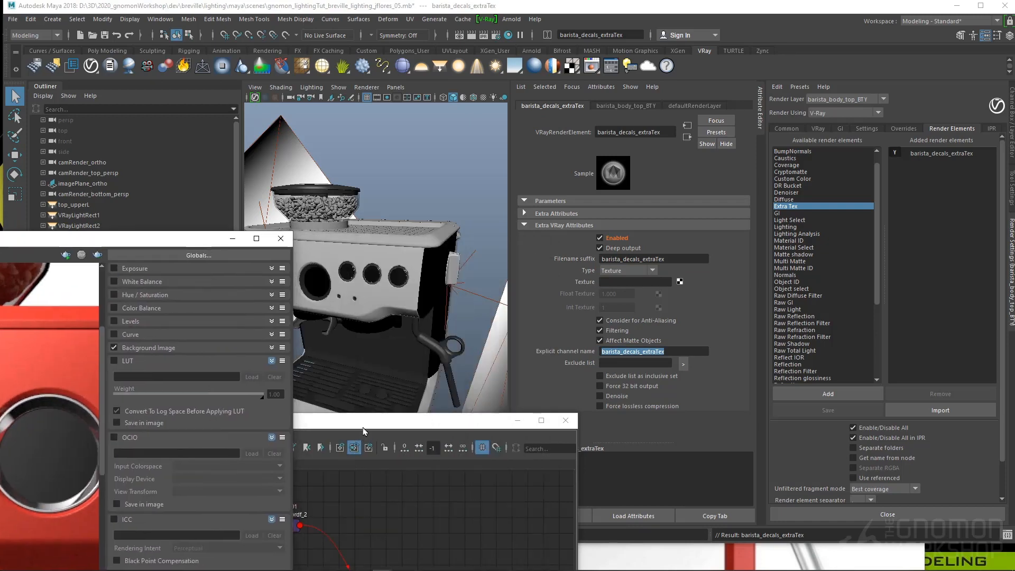
pyautogui.moveTo(364, 431); pyautogui.dragTo(313, 124)
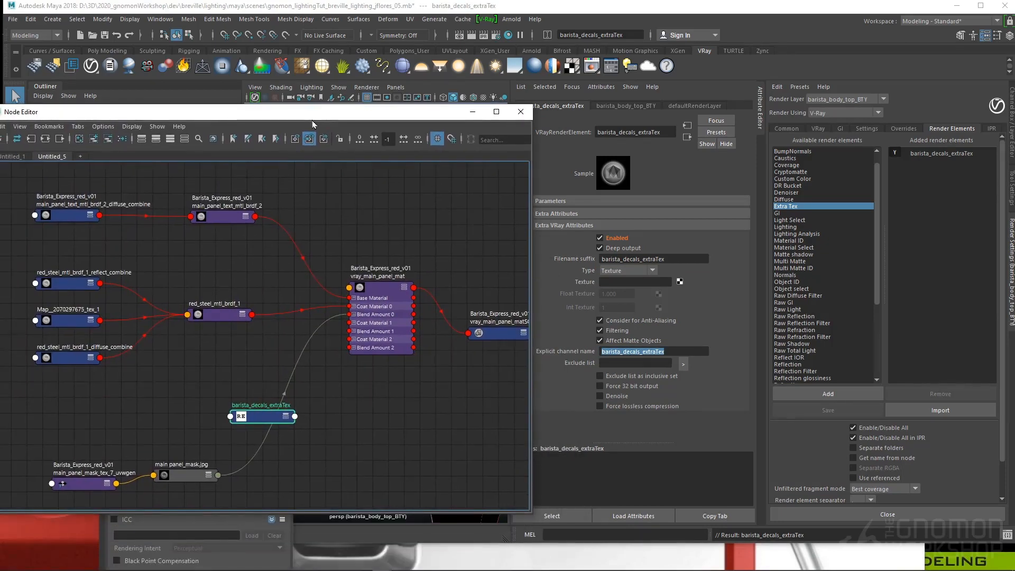
pyautogui.keyDown('alt'); pyautogui.moveTo(320, 428); pyautogui.dragTo(341, 366, button='middle'); pyautogui.keyUp('alt')
pyautogui.moveTo(300, 356); pyautogui.dragTo(313, 416)
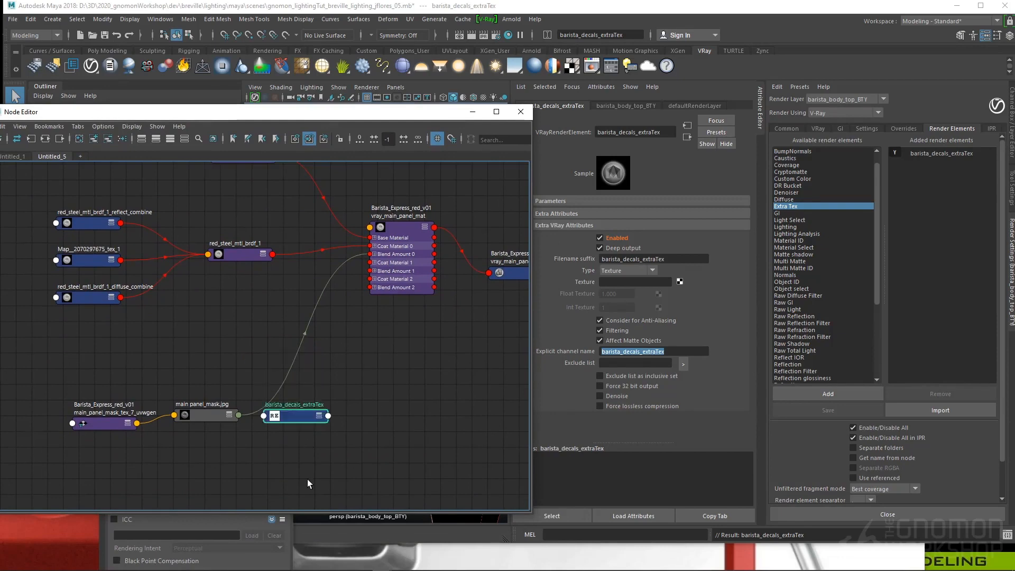
pyautogui.moveTo(309, 482); pyautogui.dragTo(317, 486)
# - Connect the main panel_mask.jpg file texture to the Texture input of the barista_decals_extraTex render element
pyautogui.moveTo(201, 421); pyautogui.dragTo(188, 425)
pyautogui.keyDown('alt'); pyautogui.moveTo(321, 270); pyautogui.dragTo(306, 294, button='middle'); pyautogui.keyUp('alt')
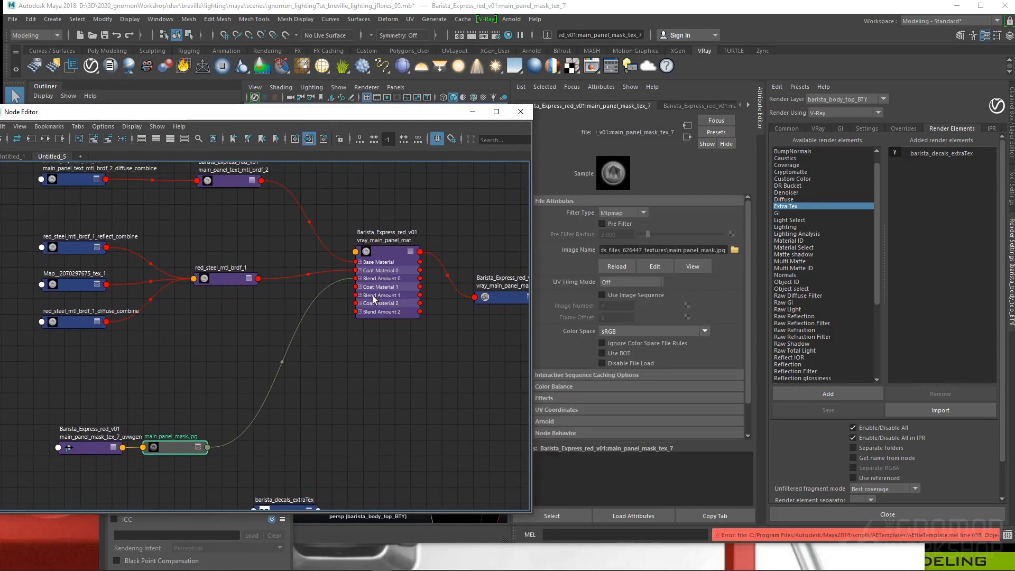
pyautogui.click(93, 451)
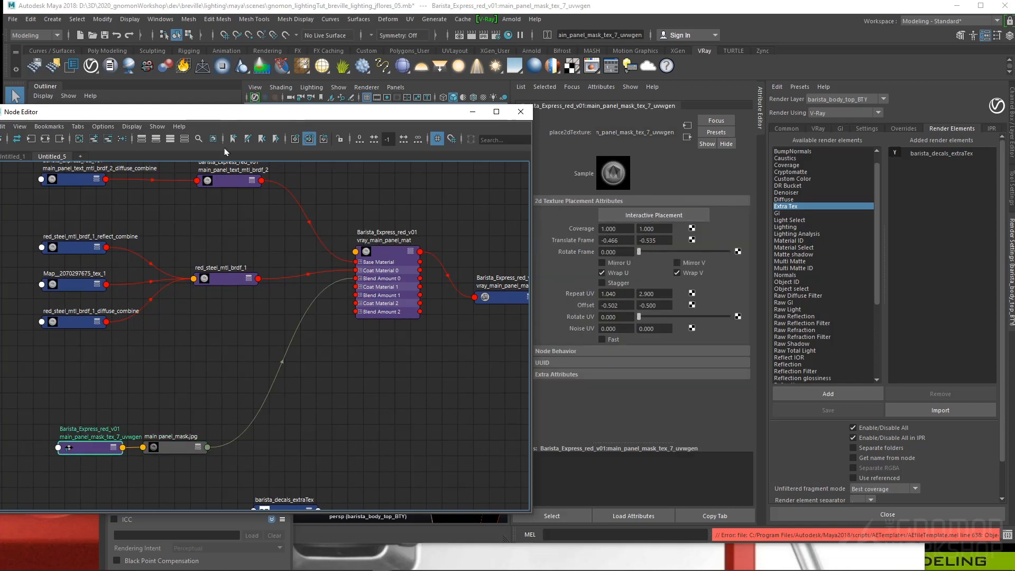
pyautogui.moveTo(222, 116); pyautogui.dragTo(188, 124)
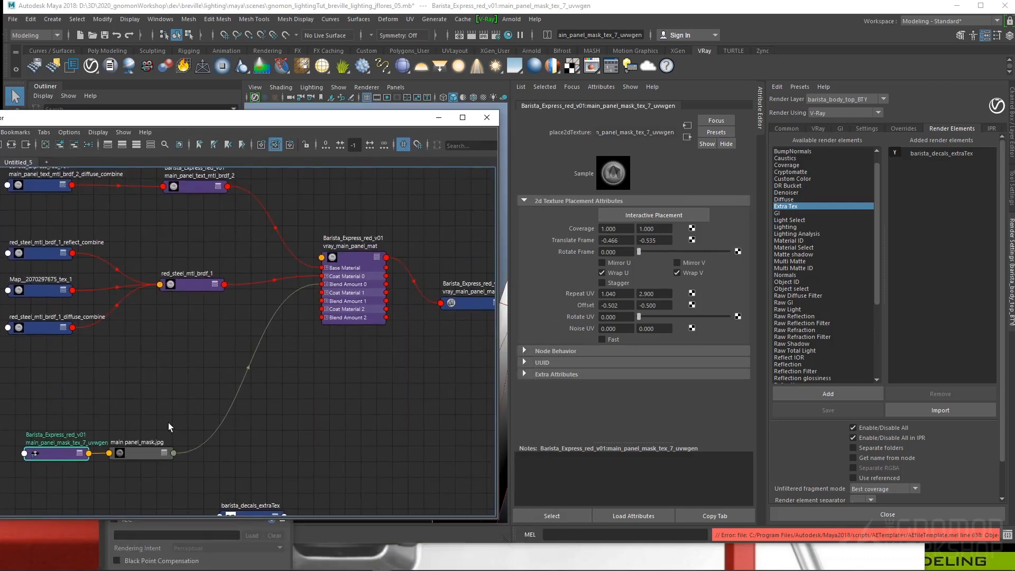
pyautogui.click(149, 453)
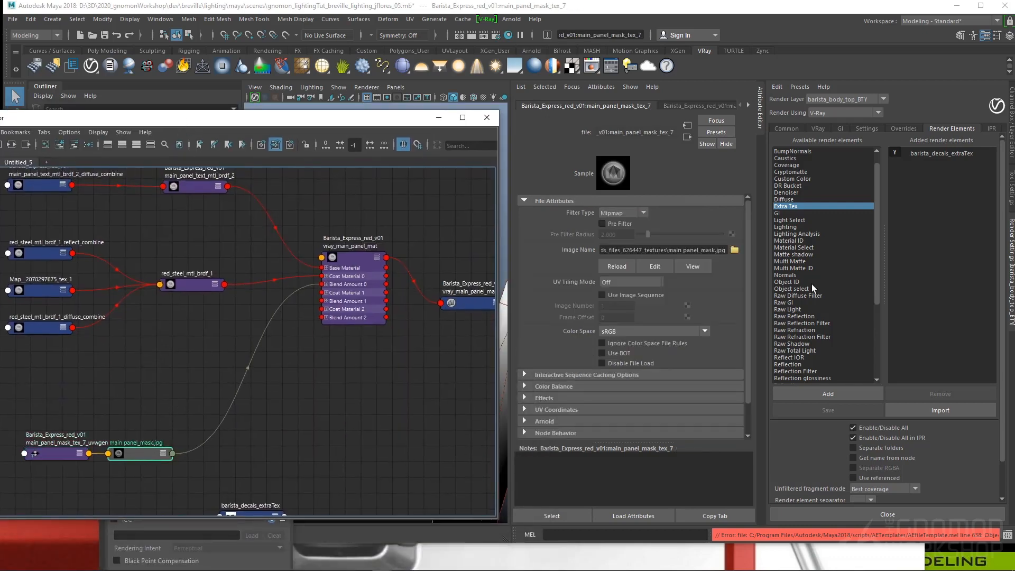
pyautogui.doubleClick(793, 209)
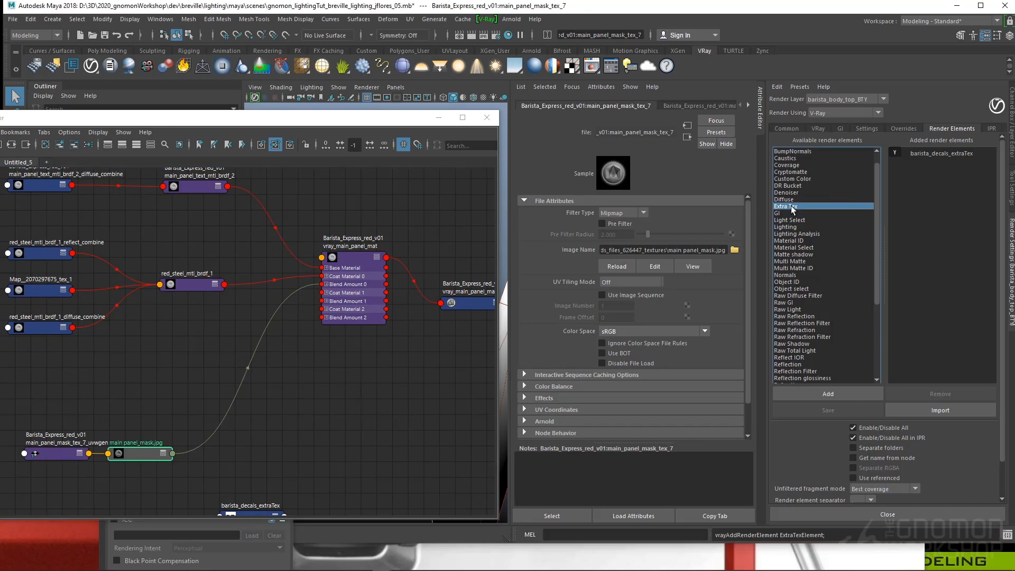
pyautogui.click(946, 153)
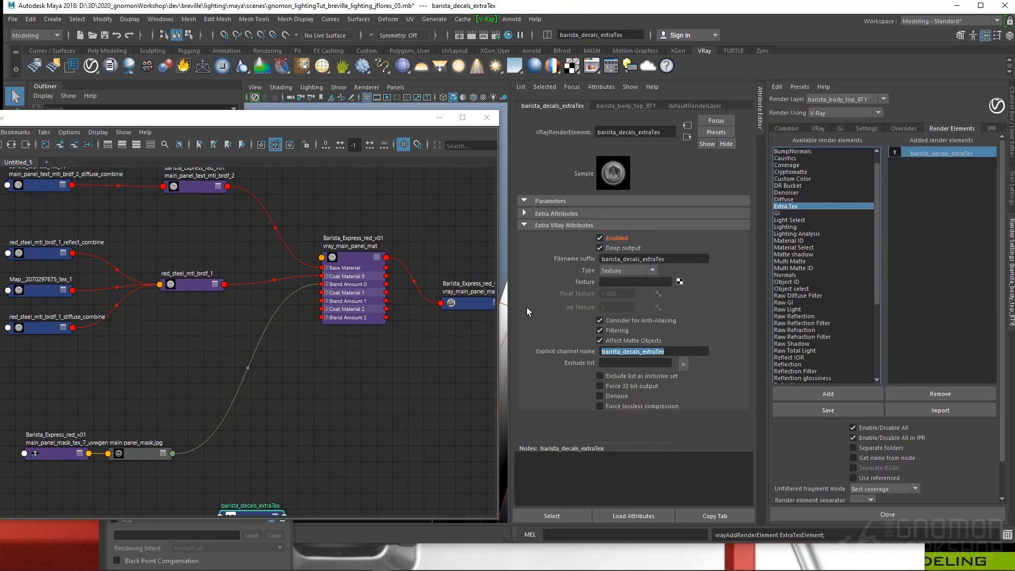
pyautogui.moveTo(141, 453); pyautogui.dragTo(208, 447, button='middle')
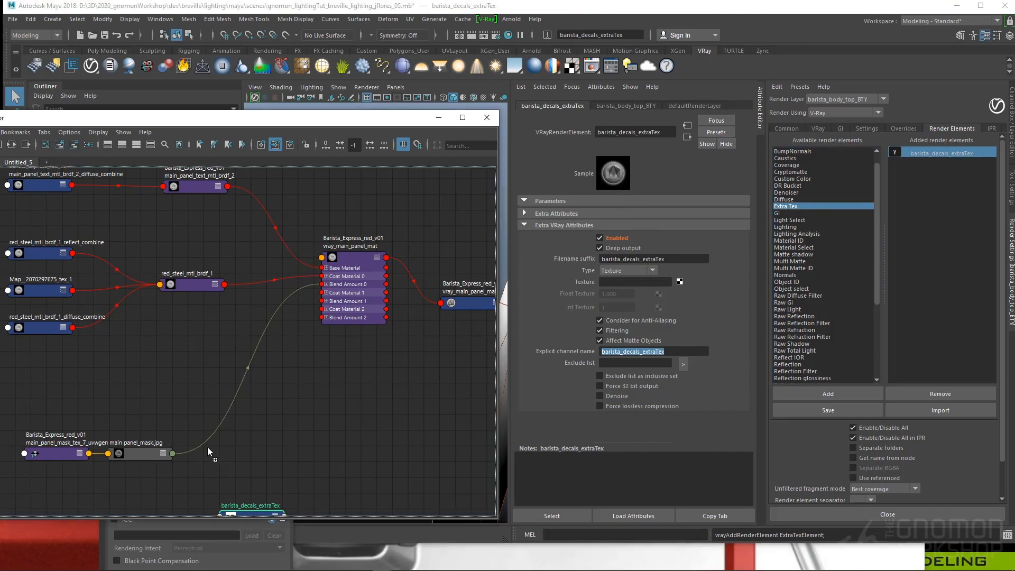
pyautogui.moveTo(506, 317); pyautogui.dragTo(564, 282, button='middle')
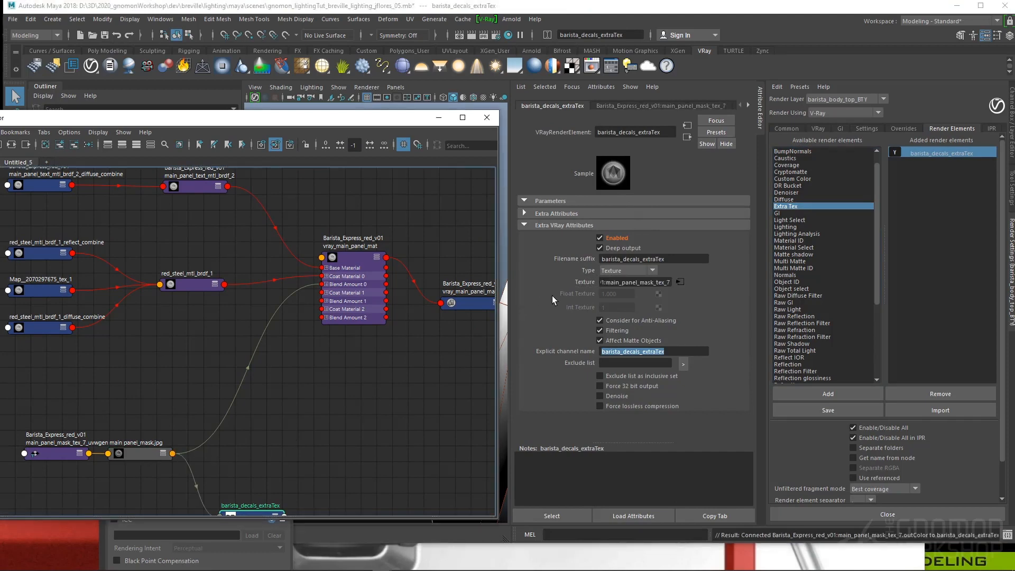
# - Create an exclude list set for the barista_decals_extraTex render element and clear the overlapping windows from the Outliner
pyautogui.moveTo(328, 123); pyautogui.dragTo(283, 330)
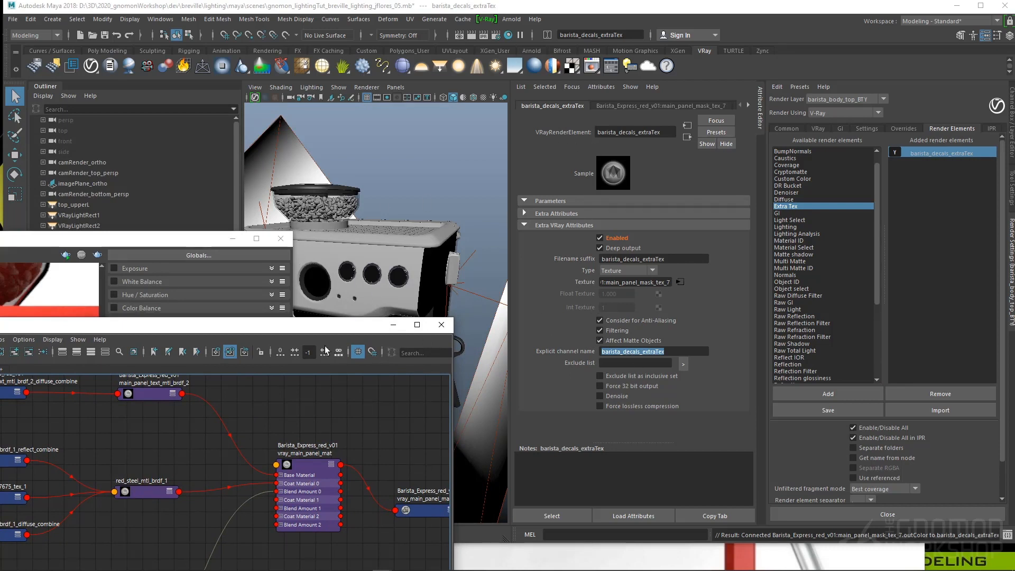
pyautogui.moveTo(295, 329); pyautogui.dragTo(451, 477)
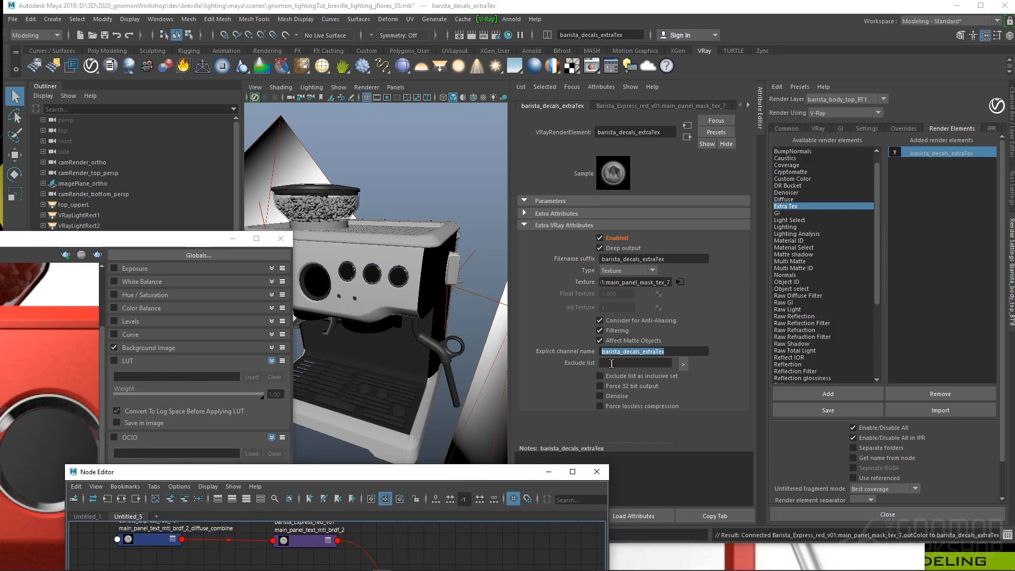
pyautogui.click(684, 363)
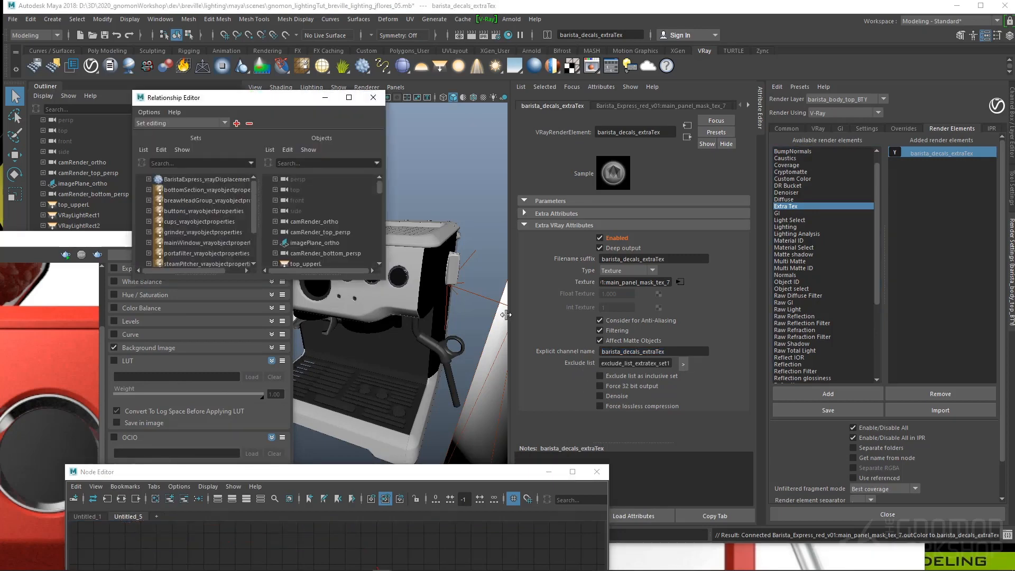
pyautogui.moveTo(205, 107); pyautogui.dragTo(328, 87)
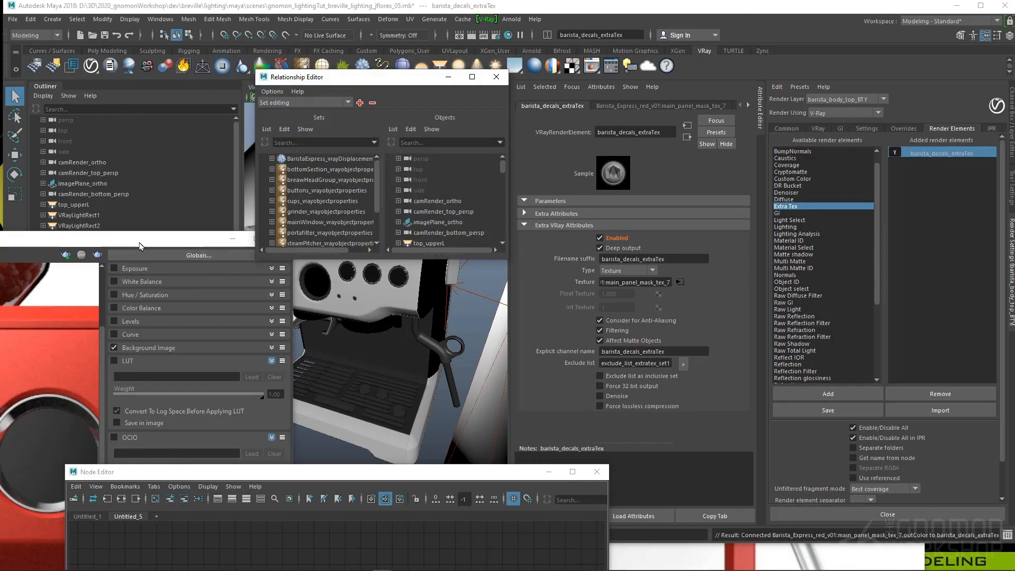
pyautogui.moveTo(1, 239); pyautogui.dragTo(646, 358)
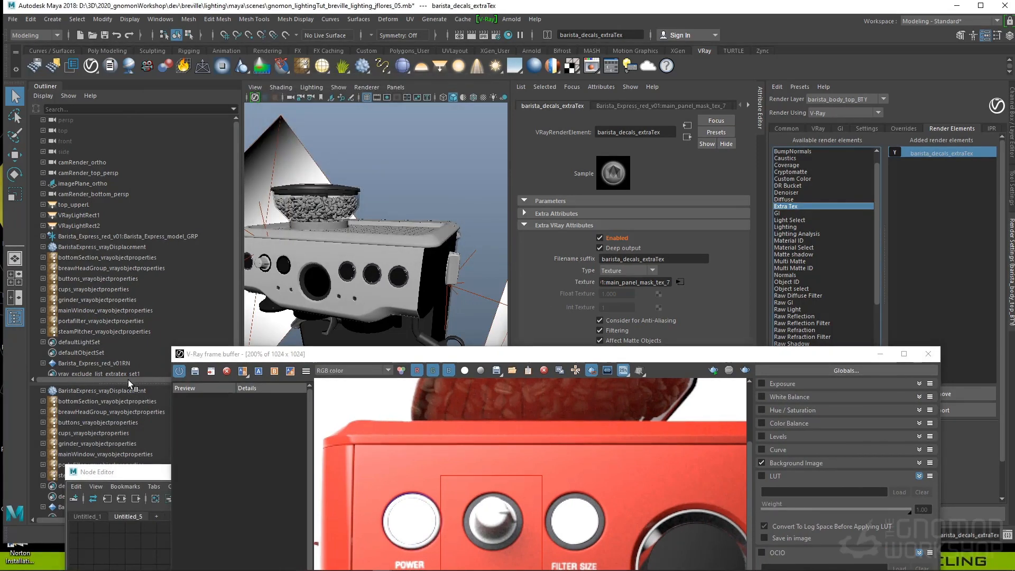
# - Rename the new exclude list set in the Outliner as barista_decals_extratex_set
pyautogui.moveTo(129, 380); pyautogui.dragTo(129, 526)
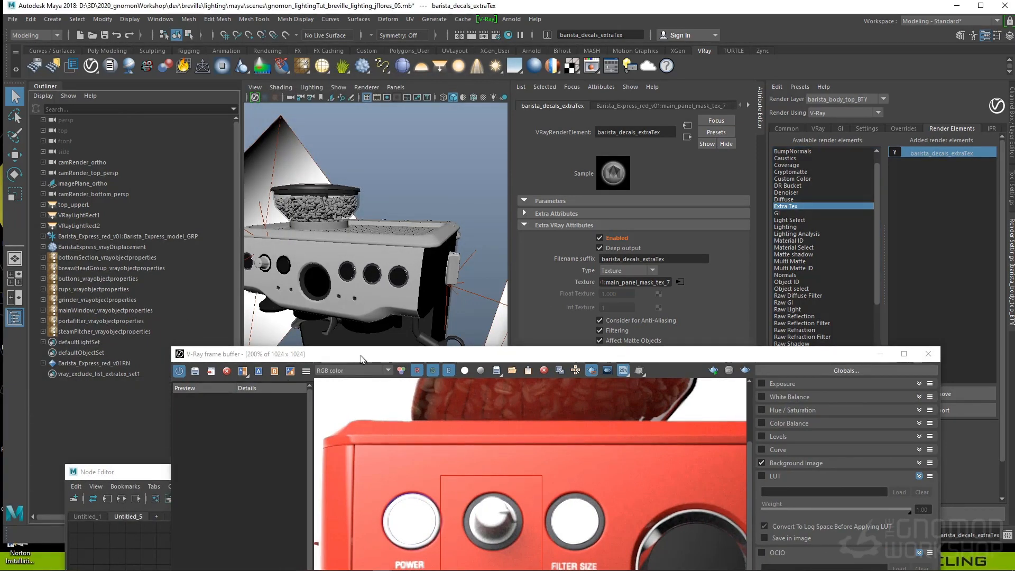
pyautogui.moveTo(364, 360); pyautogui.dragTo(284, 517)
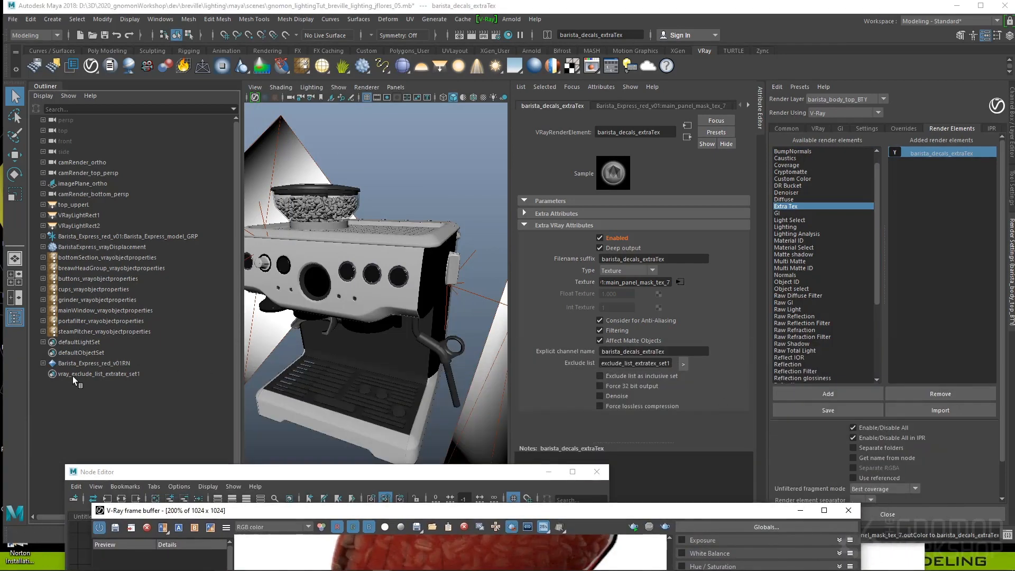
pyautogui.doubleClick(95, 374)
pyautogui.press('End')
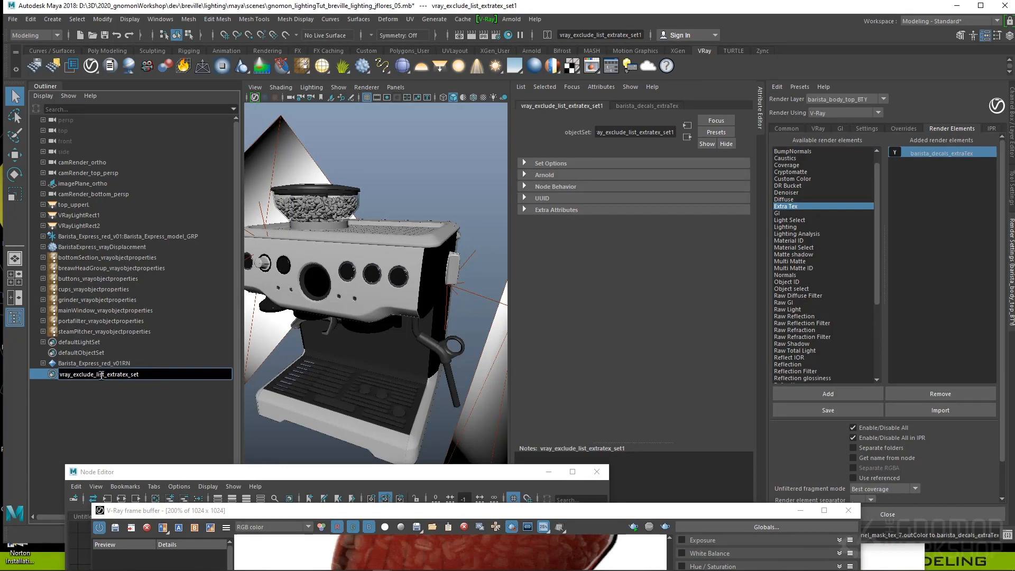
pyautogui.moveTo(102, 374); pyautogui.dragTo(49, 379)
pyautogui.write('barista_decals_')
pyautogui.press('Return')
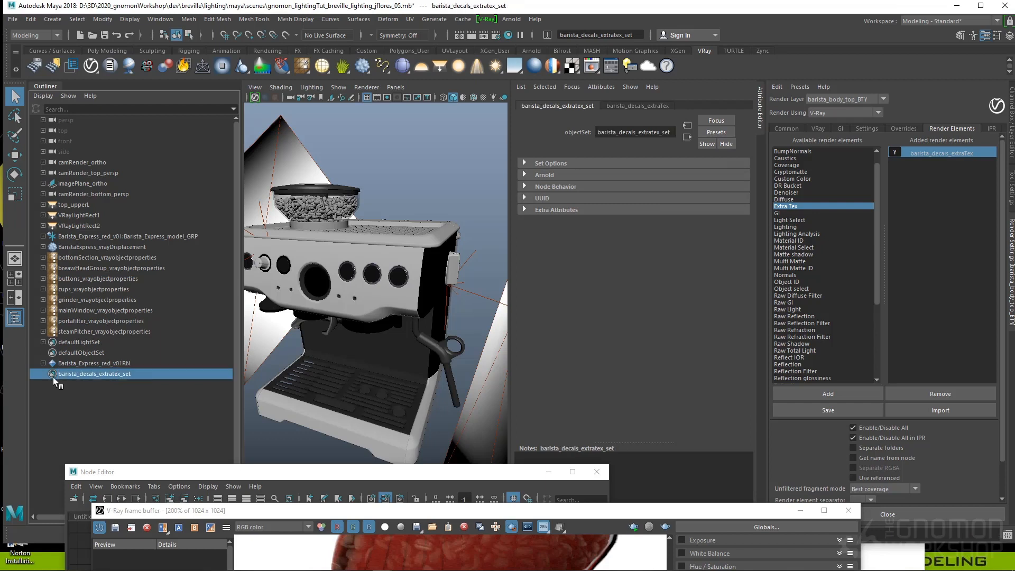
# - Add the main_panel_geo mesh to barista_decals_extratex_set in the Outliner and expand the set to check its members
pyautogui.click(300, 252)
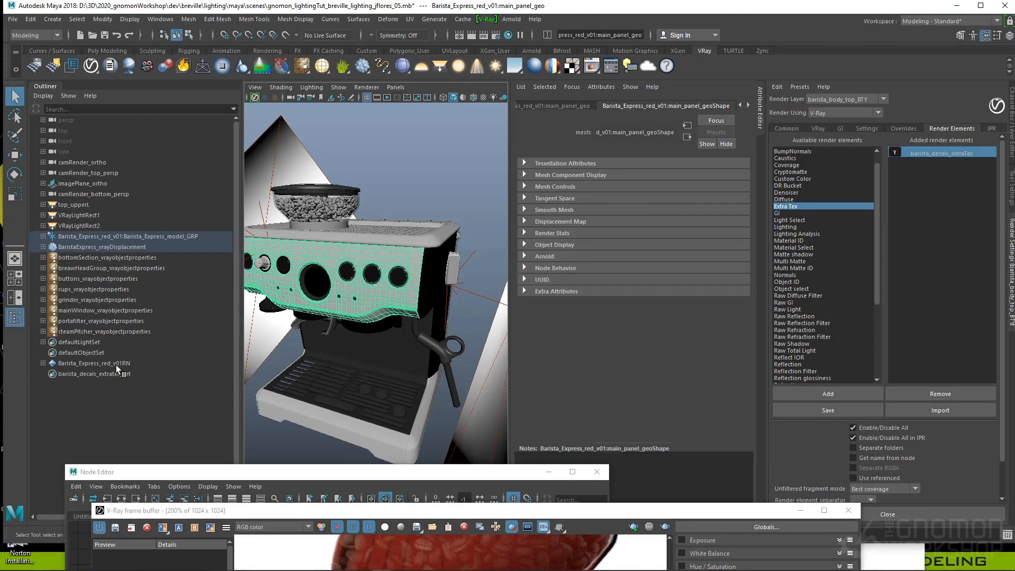
pyautogui.press('f')
pyautogui.moveTo(185, 472); pyautogui.dragTo(522, 418)
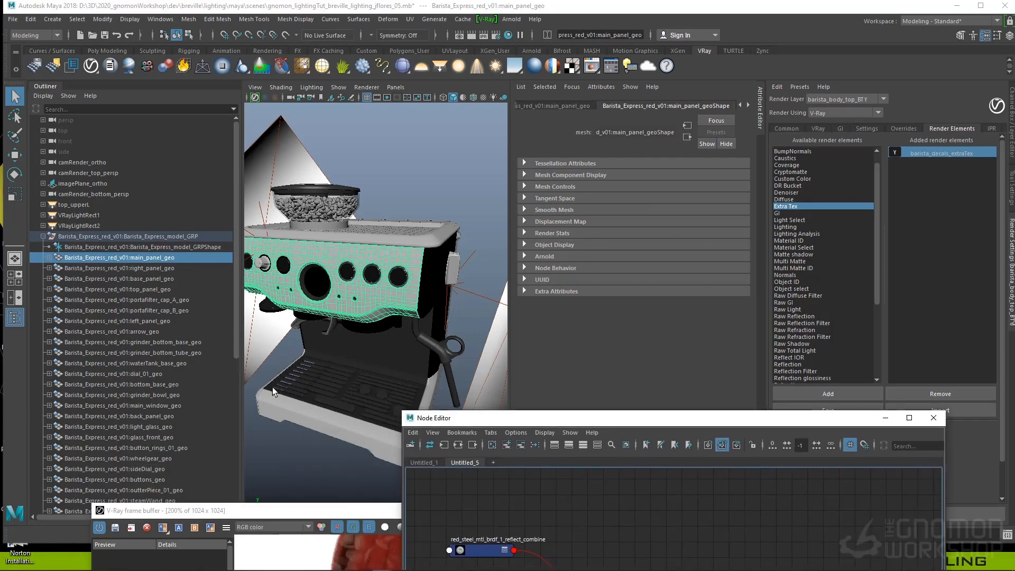
pyautogui.moveTo(240, 514); pyautogui.dragTo(467, 499)
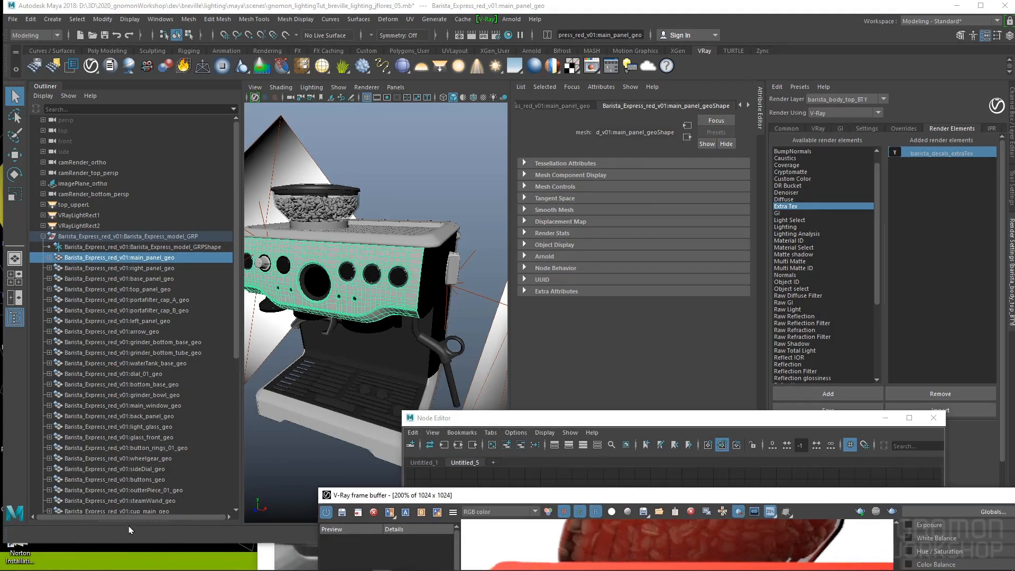
pyautogui.moveTo(129, 511); pyautogui.dragTo(144, 398)
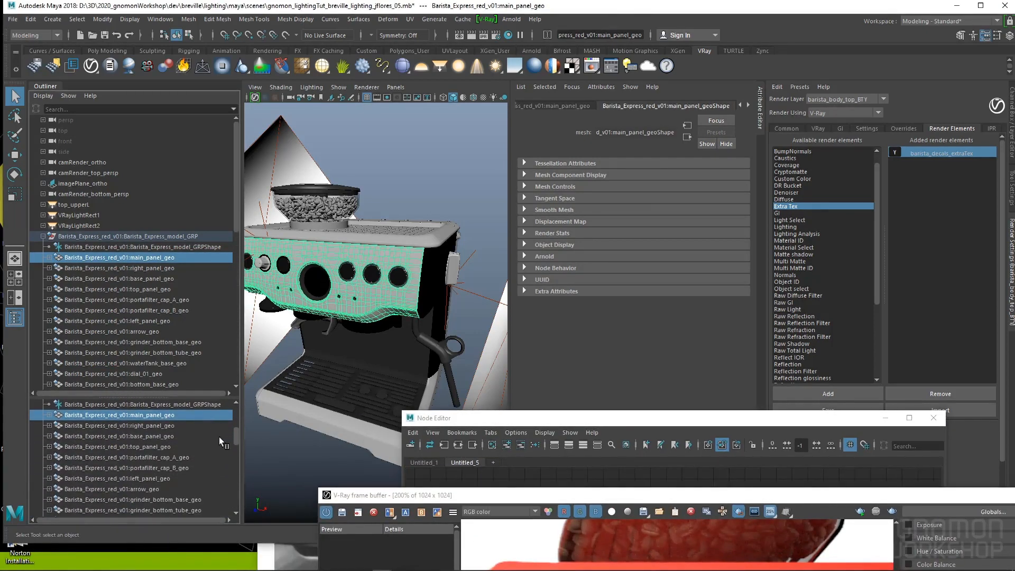
pyautogui.moveTo(236, 434); pyautogui.dragTo(241, 501)
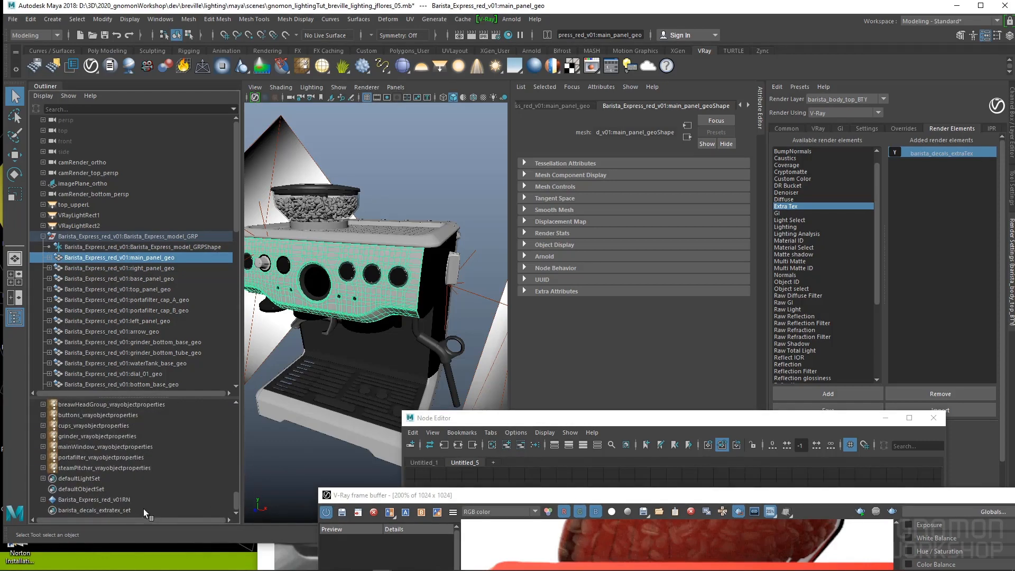
pyautogui.moveTo(71, 258); pyautogui.dragTo(116, 512)
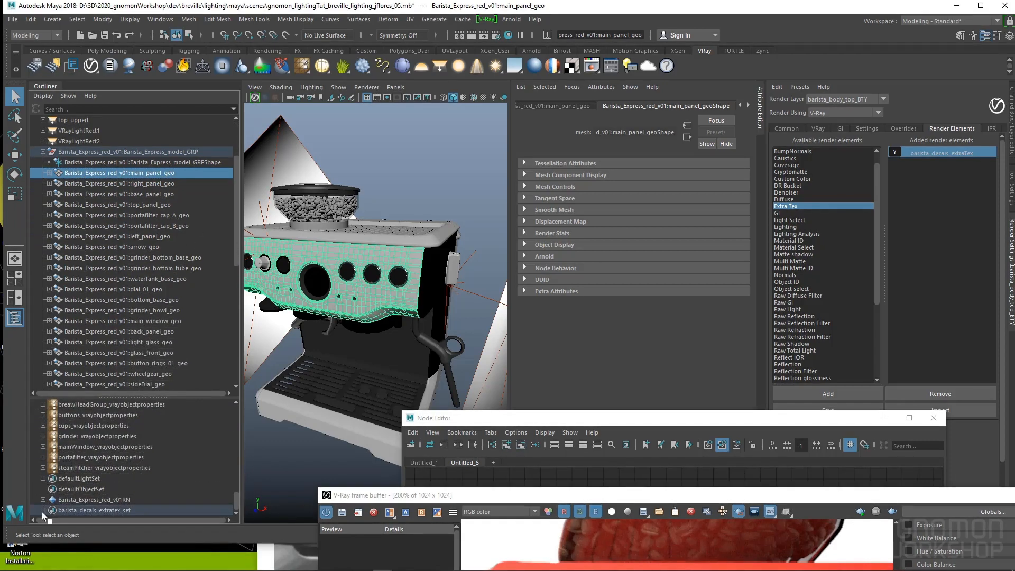
pyautogui.click(42, 511)
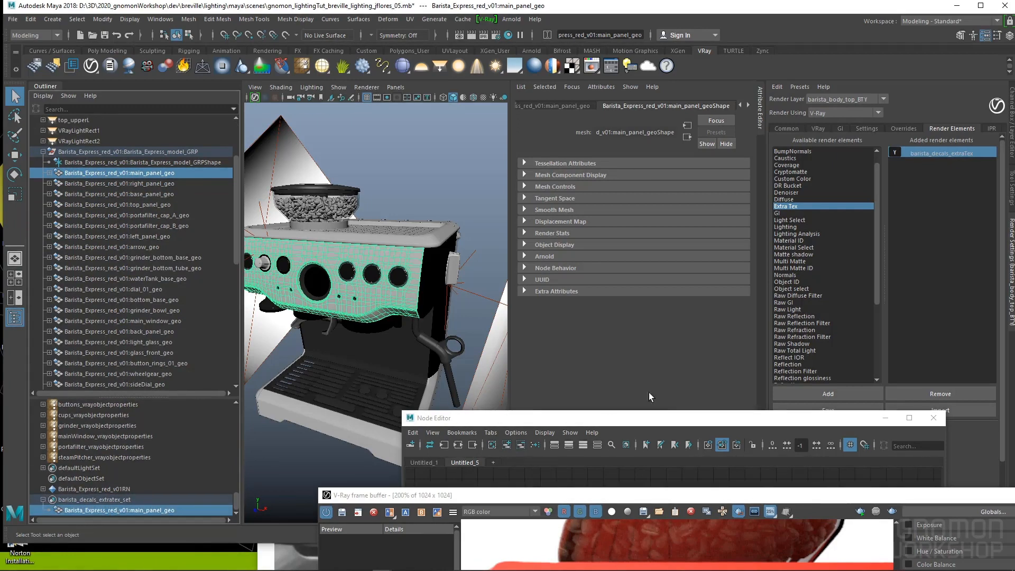
# - Make the exclude list of the barista_decals_extraTex render element act as an inclusive set
pyautogui.click(943, 153)
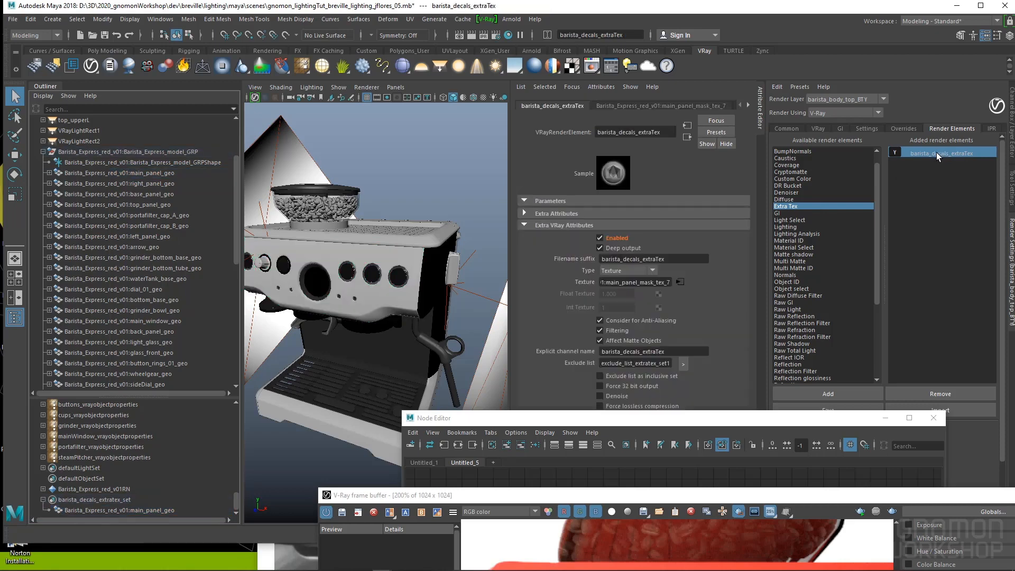
pyautogui.moveTo(819, 423); pyautogui.dragTo(381, 455)
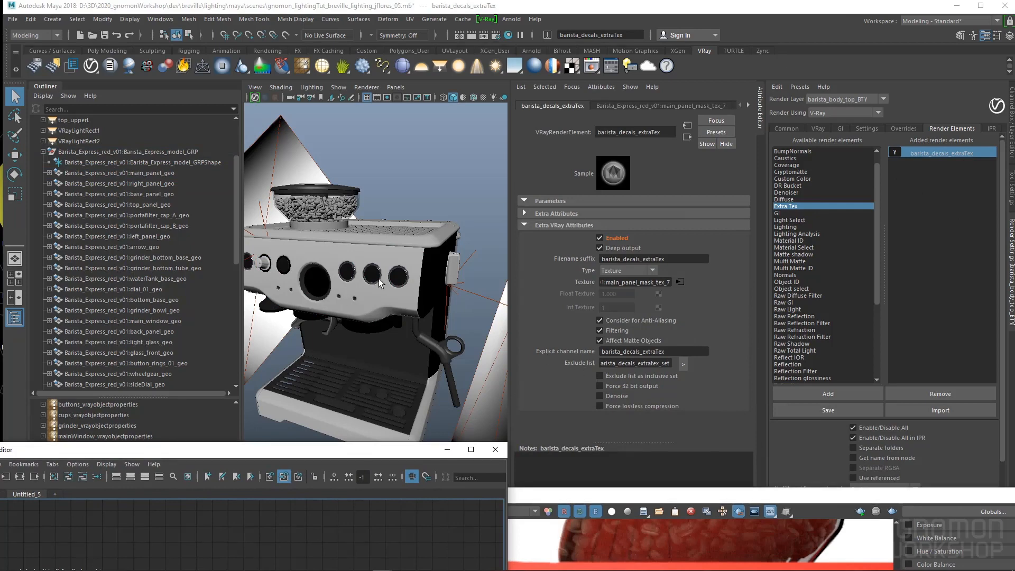
pyautogui.click(639, 375)
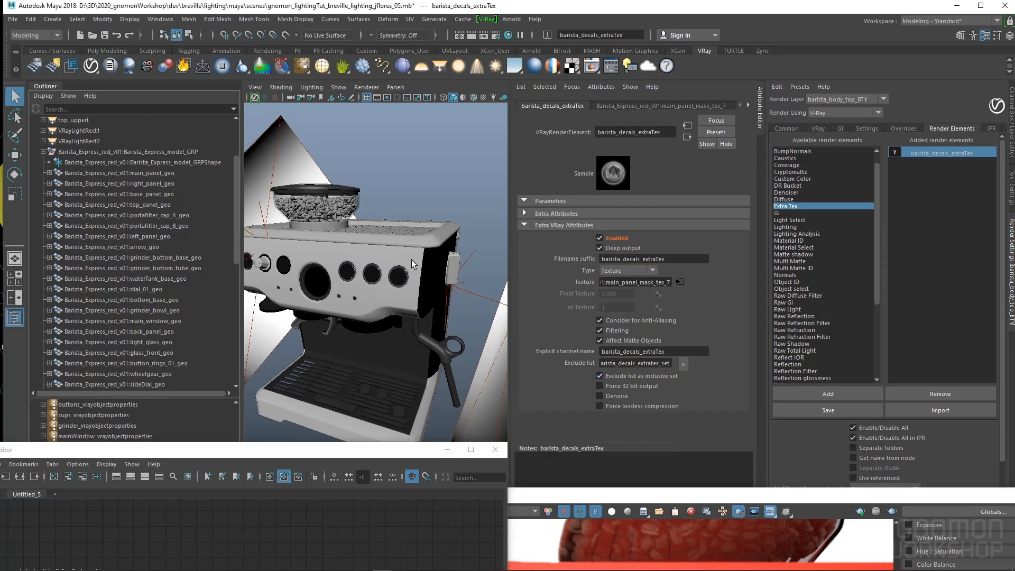
# - Render the region around the grind amount dial in the V-Ray frame buffer and display the barista_decals_extraTex channel
pyautogui.click(369, 267)
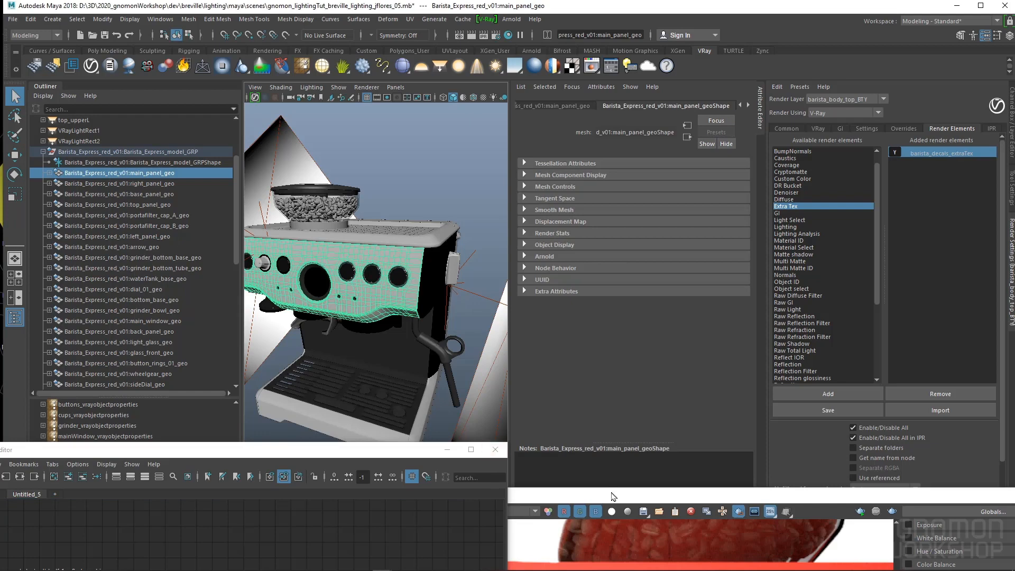
pyautogui.moveTo(611, 493); pyautogui.dragTo(306, 102)
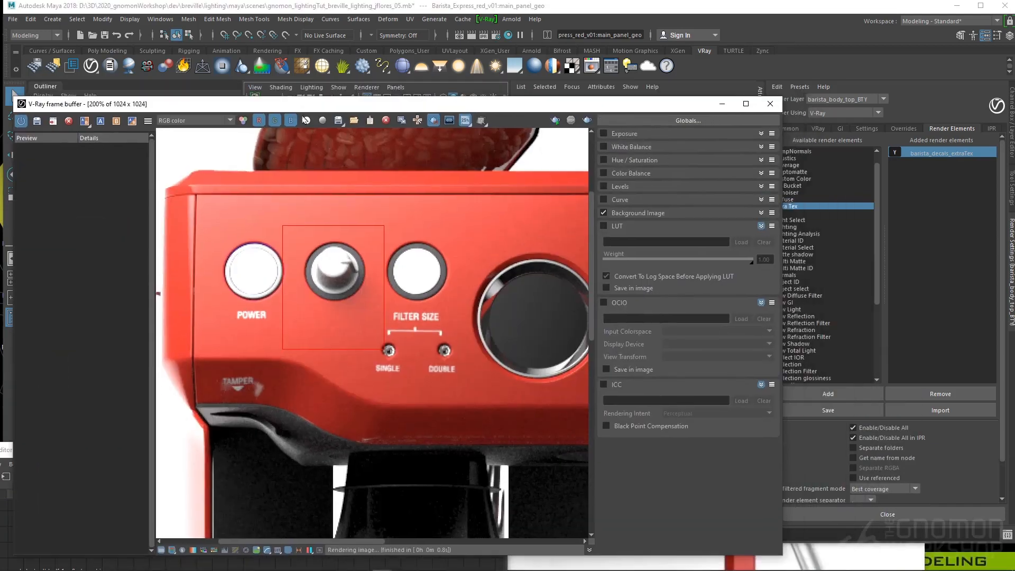
pyautogui.click(587, 121)
pyautogui.click(592, 129)
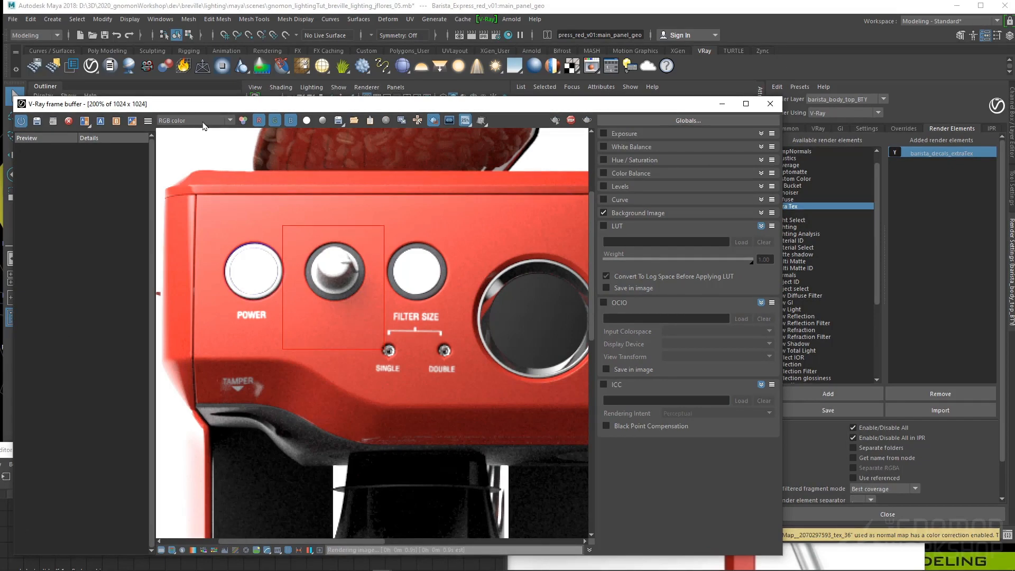
pyautogui.click(204, 121)
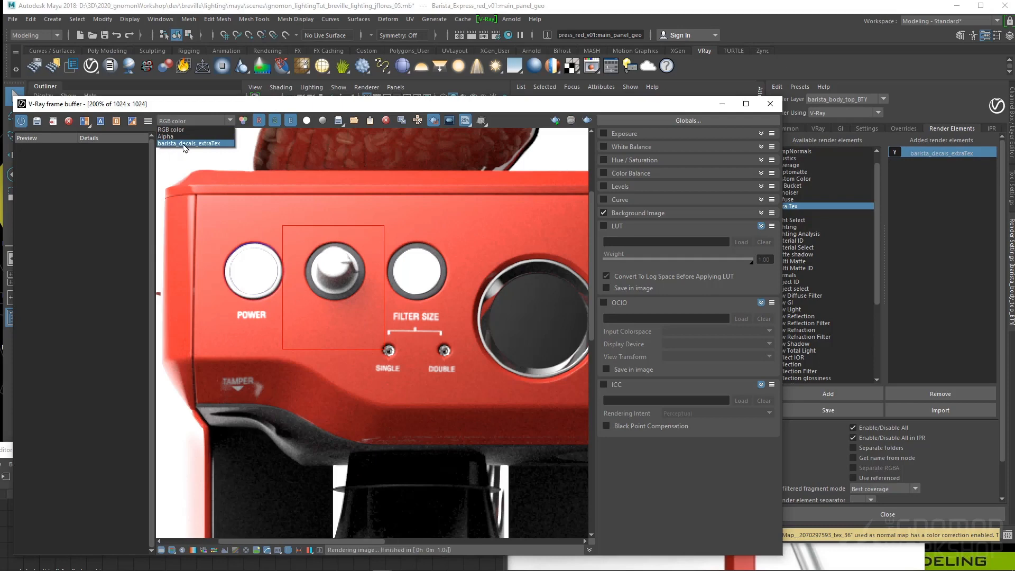
pyautogui.click(193, 143)
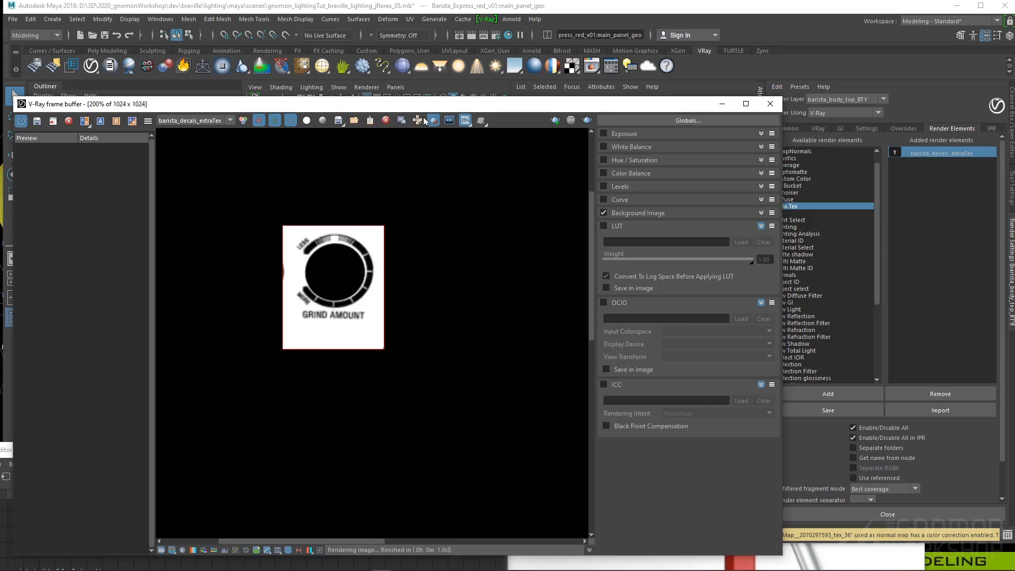
# - Bring the Node Editor into view, shift the main panel_mask.jpg node aside and create a reverse node below it
pyautogui.moveTo(425, 104); pyautogui.dragTo(658, 298)
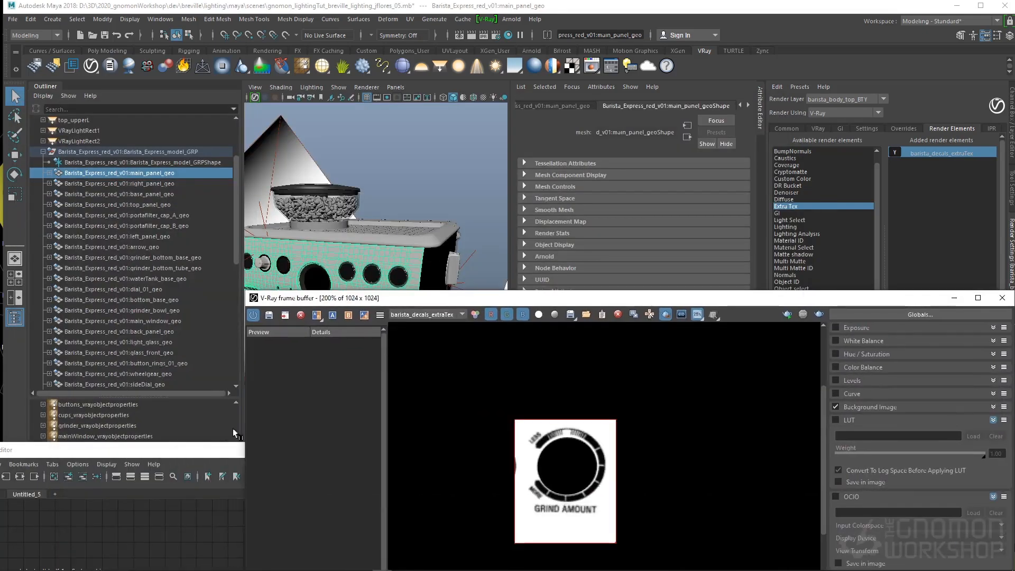
pyautogui.moveTo(219, 452); pyautogui.dragTo(270, 137)
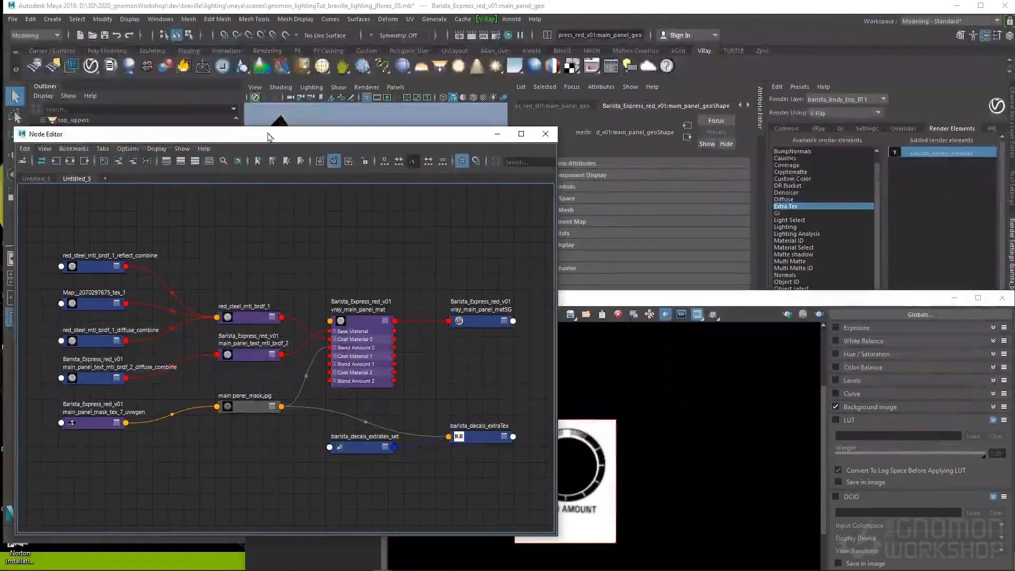
pyautogui.moveTo(237, 408); pyautogui.dragTo(184, 420)
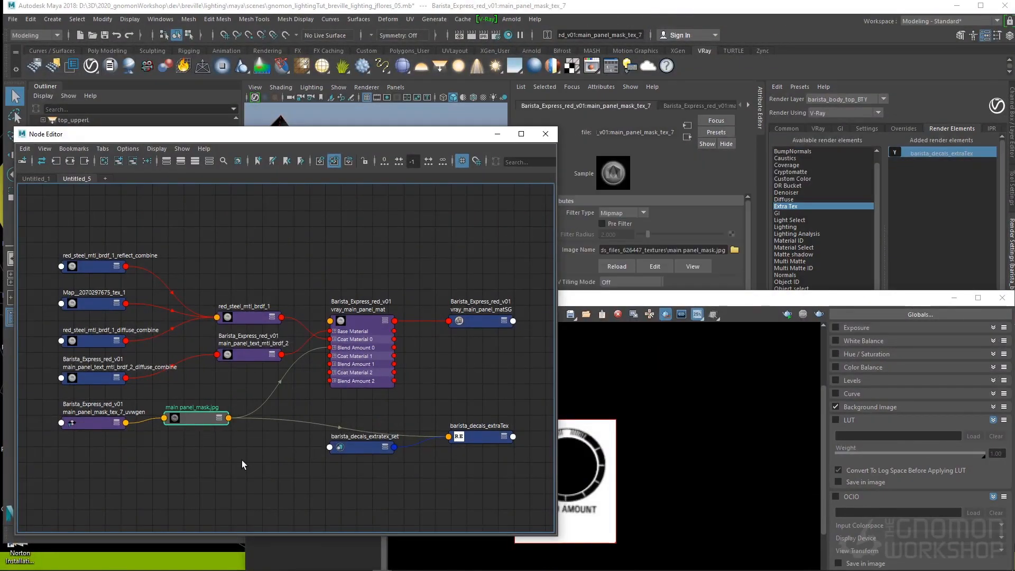
pyautogui.click(242, 460)
pyautogui.press('Tab')
pyautogui.write('rever')
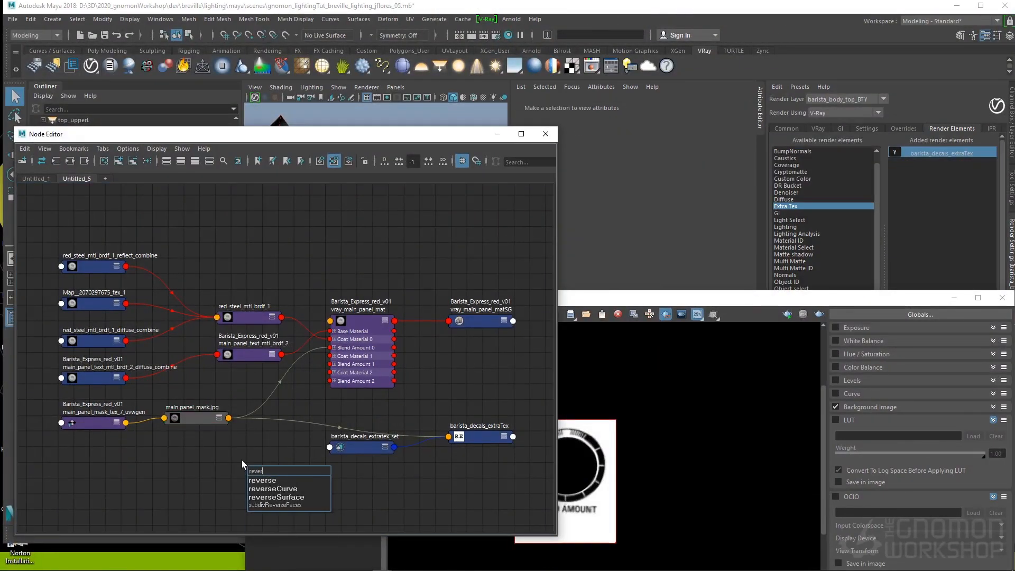
pyautogui.press('Return')
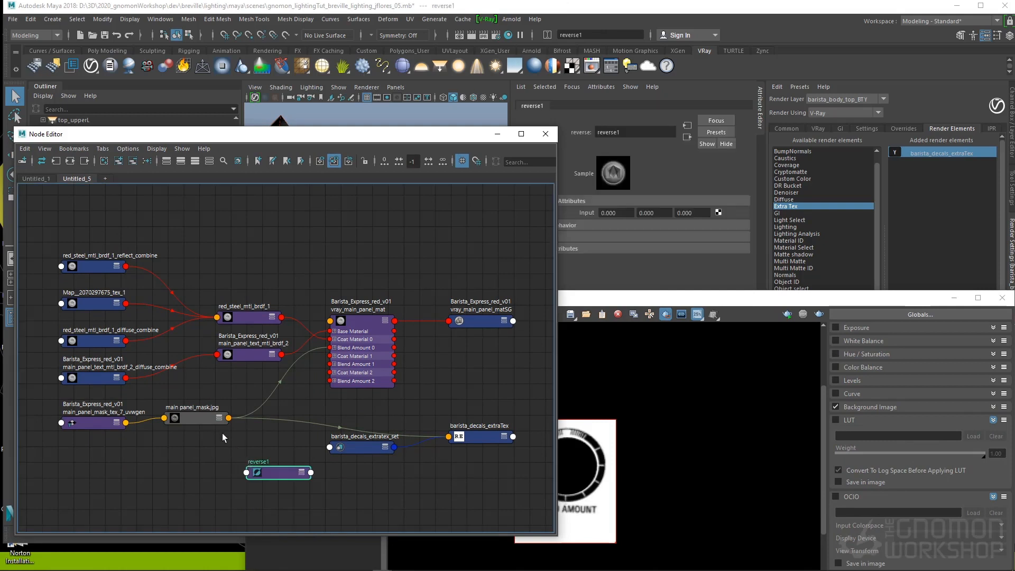
# - Connect the outColor of main panel_mask.jpg to the input of the reverse node
pyautogui.moveTo(197, 416); pyautogui.dragTo(586, 214, button='middle')
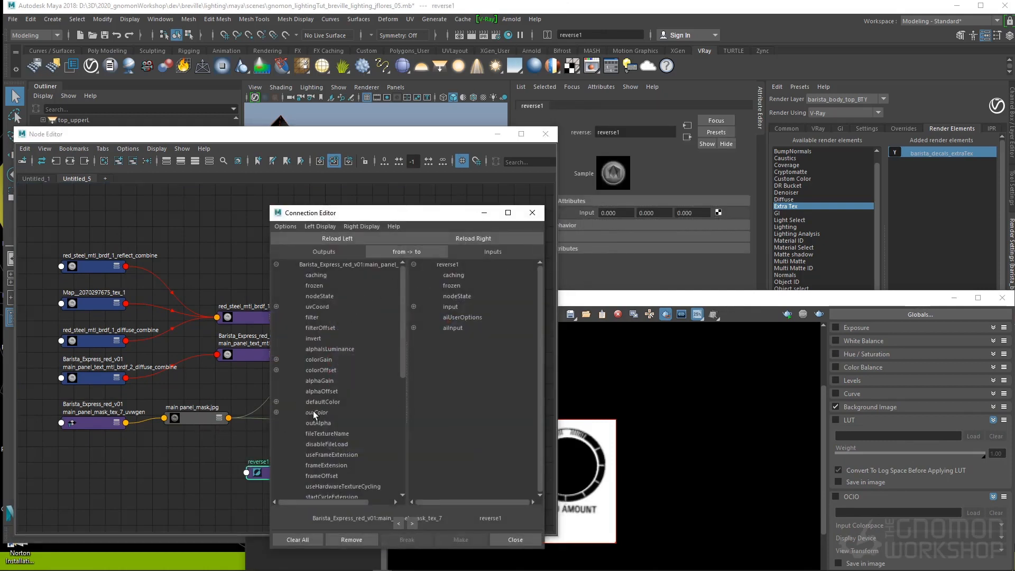
pyautogui.click(313, 412)
pyautogui.click(448, 307)
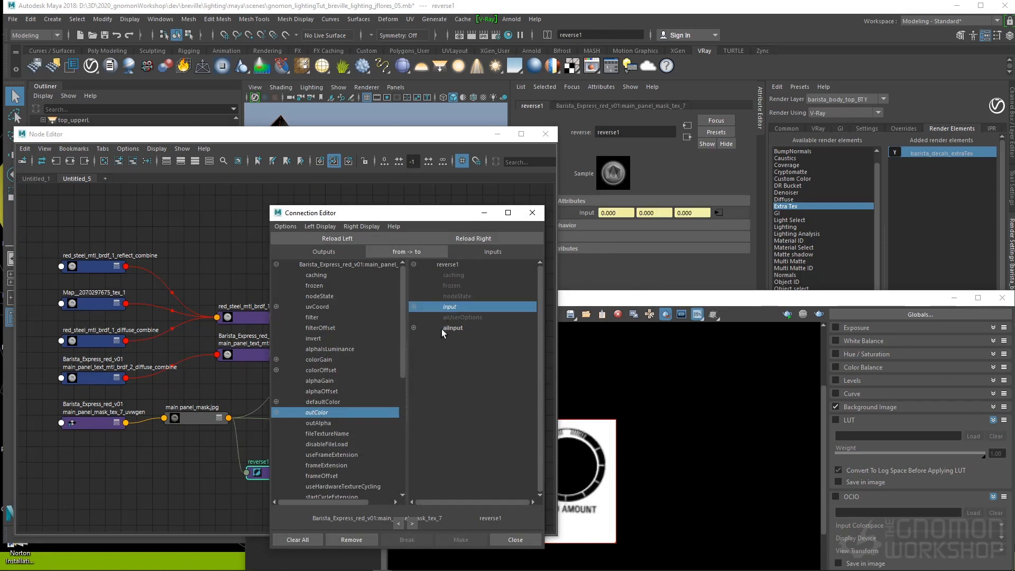
pyautogui.click(533, 212)
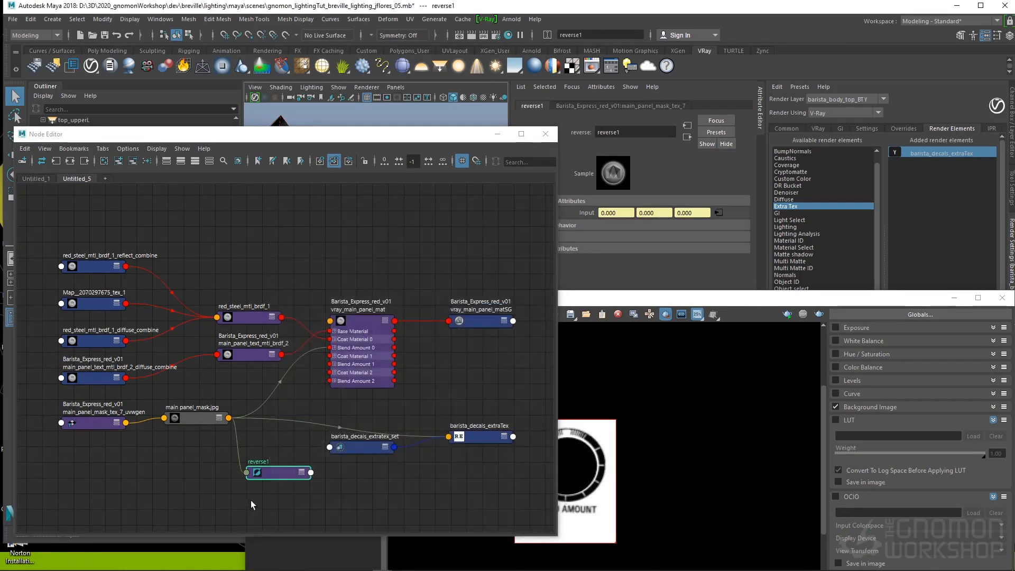
# - Assign the reverse1 node as the texture of the barista_decals_extraTex render element
pyautogui.click(275, 477)
pyautogui.moveTo(274, 477); pyautogui.dragTo(274, 474)
pyautogui.click(920, 155)
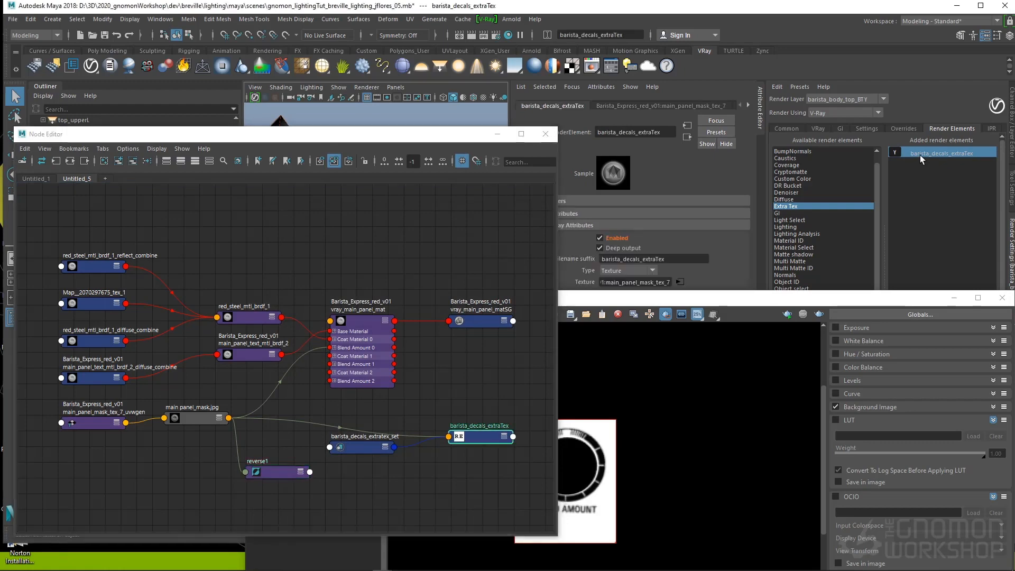
pyautogui.moveTo(663, 300); pyautogui.dragTo(746, 539)
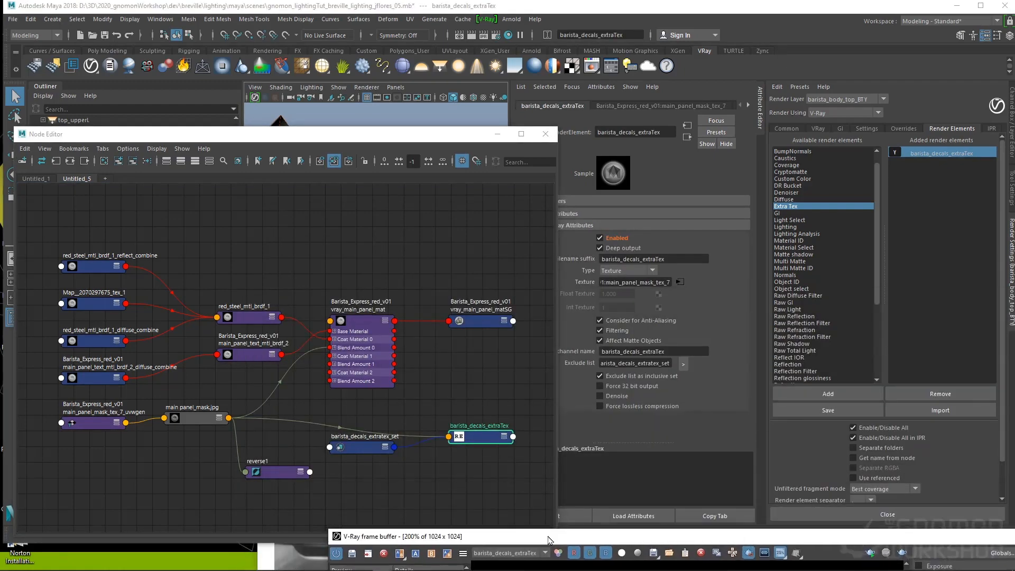
pyautogui.moveTo(279, 476); pyautogui.dragTo(588, 286, button='middle')
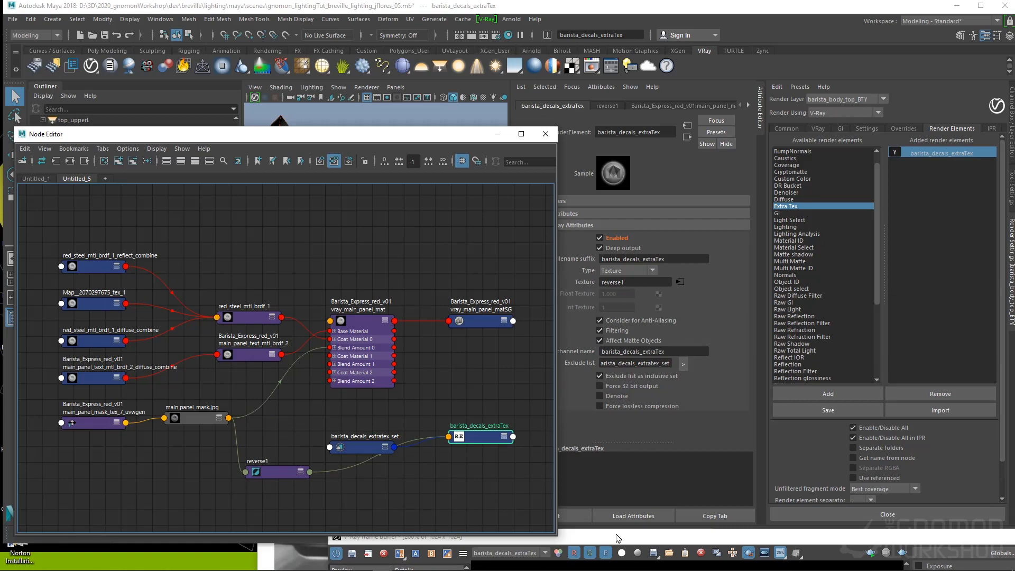
# - Render the dial region again with the reversed mask feeding the barista_decals_extraTex channel
pyautogui.moveTo(615, 535); pyautogui.dragTo(389, 113)
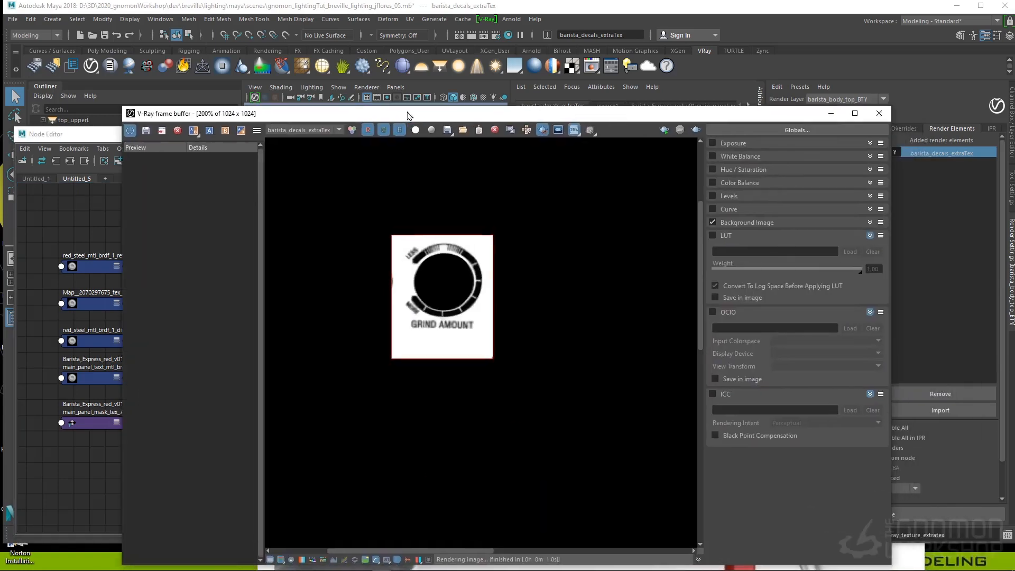
pyautogui.rightClick(693, 128)
pyautogui.click(699, 132)
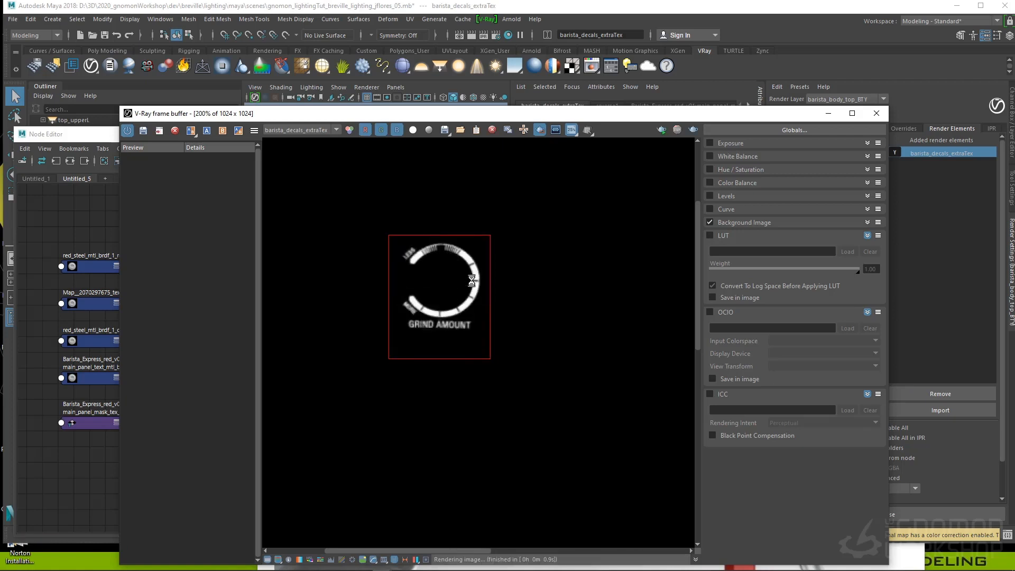
# - Switch the frame buffer to RGB color and compare the front panel with the reference photo breville_expressoMachine.jpg
pyautogui.click(349, 129)
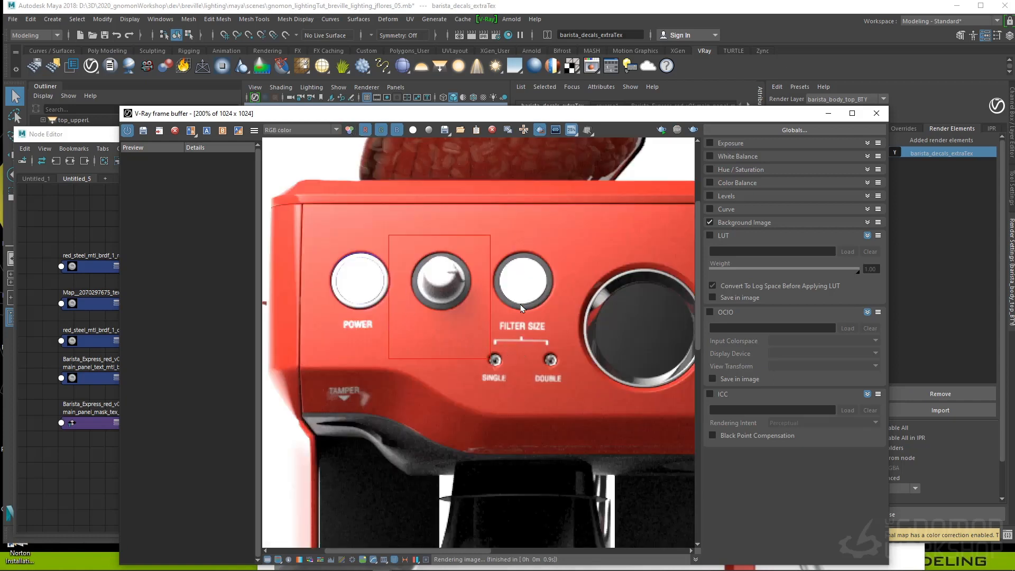
pyautogui.moveTo(521, 308); pyautogui.dragTo(544, 380, button='middle')
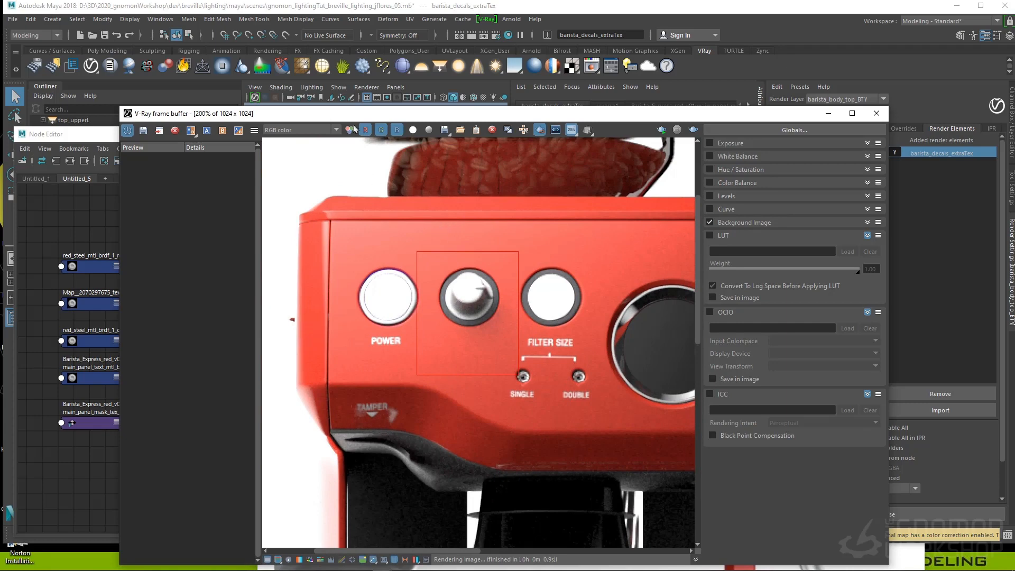
pyautogui.moveTo(314, 117); pyautogui.dragTo(455, 122)
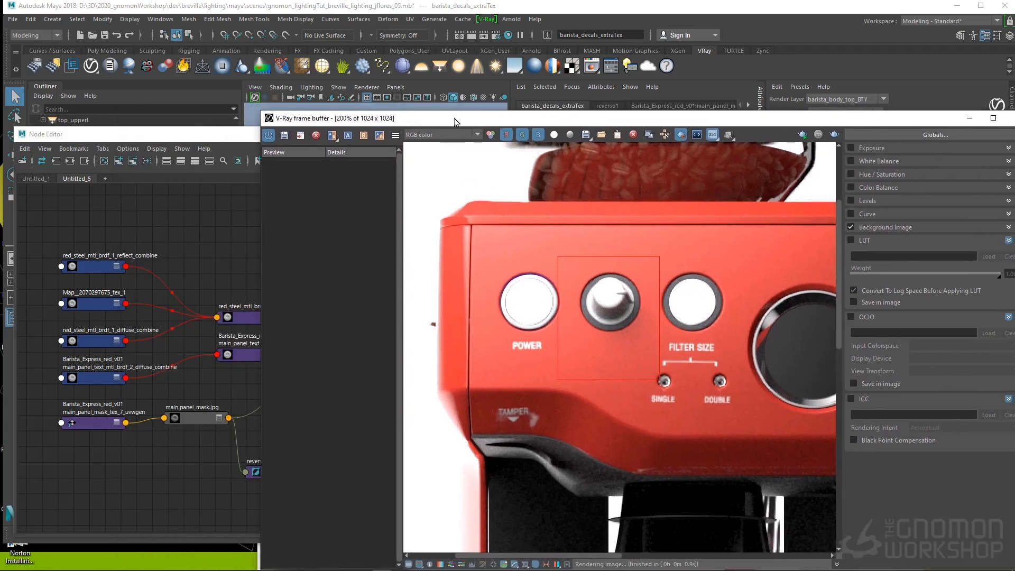
pyautogui.hotkey('alt', 'Tab')
pyautogui.press('Tab')
pyautogui.press('Tab')
pyautogui.press('Tab')
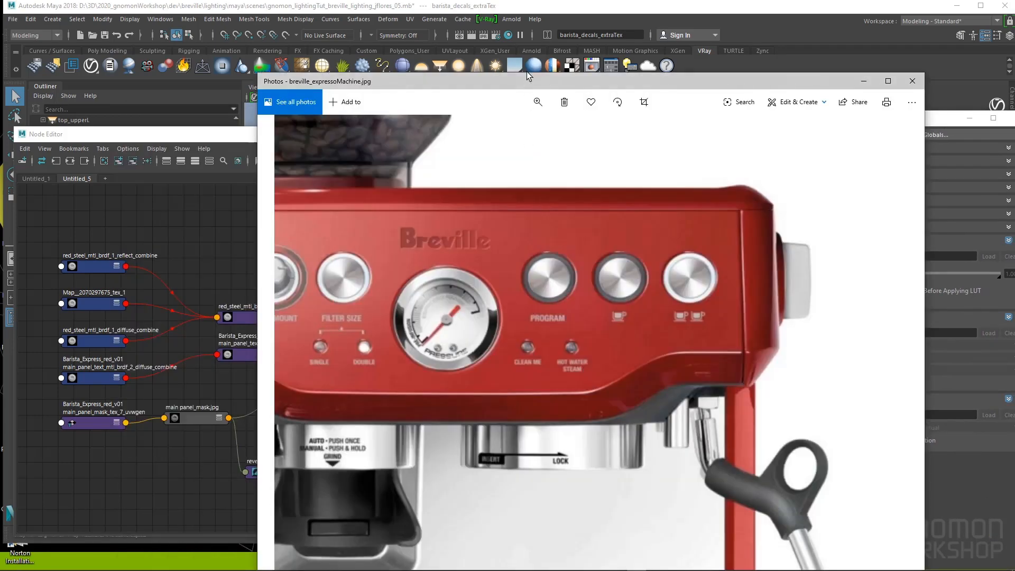
pyautogui.moveTo(523, 81); pyautogui.dragTo(689, 305)
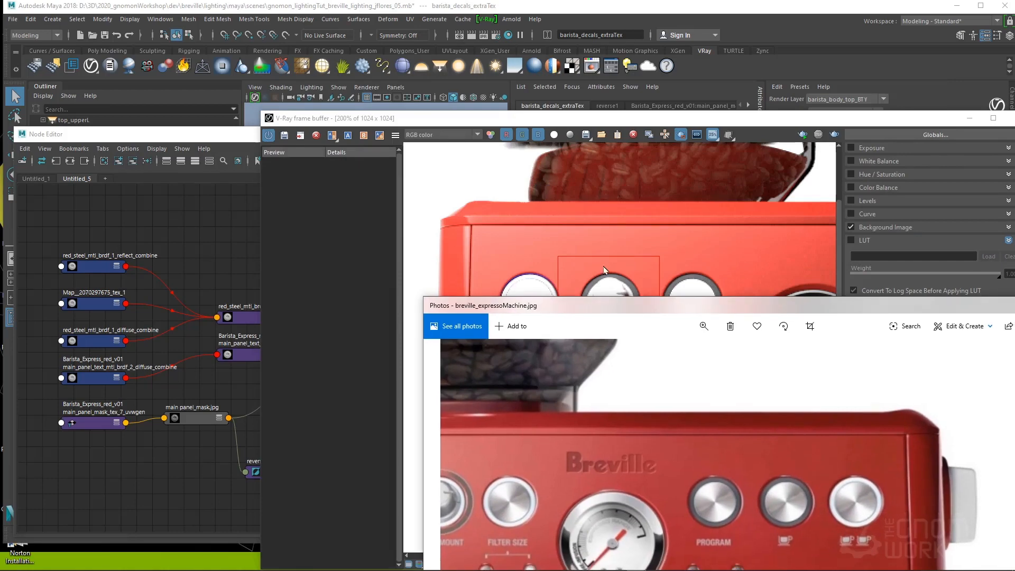
# - Return to the Node Editor and graph the network of the red_steel_mtl_brdf_1 material
pyautogui.click(209, 138)
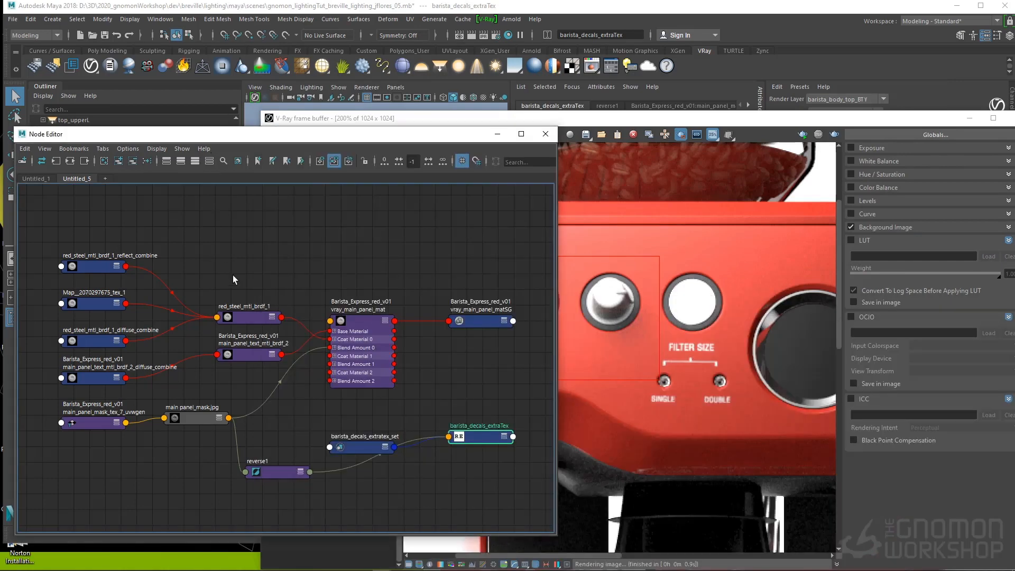
pyautogui.keyDown('alt'); pyautogui.moveTo(243, 293); pyautogui.dragTo(275, 268, button='middle'); pyautogui.keyUp('alt')
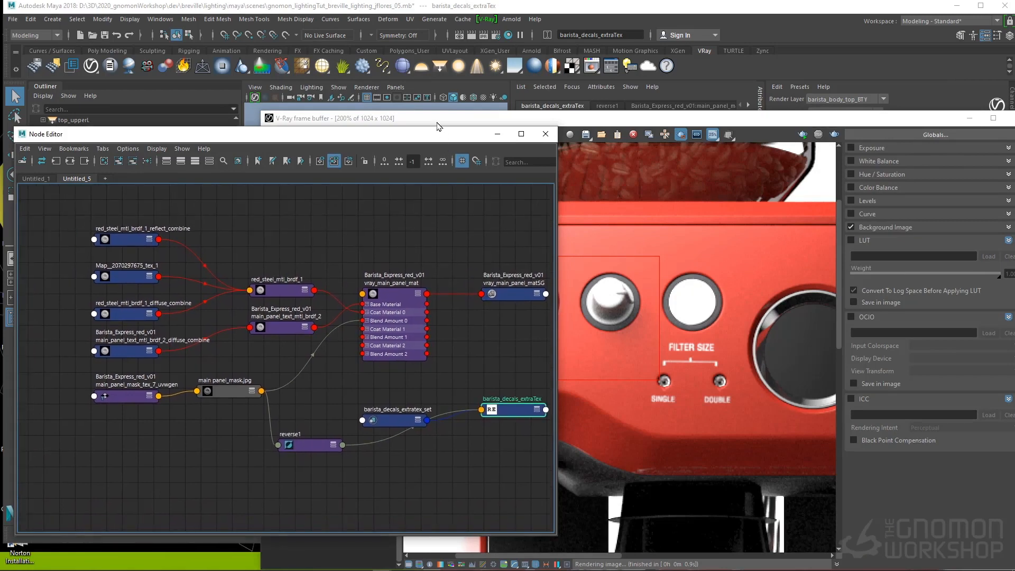
pyautogui.moveTo(437, 122); pyautogui.dragTo(596, 339)
pyautogui.moveTo(358, 135)
pyautogui.mouseDown()
pyautogui.moveTo(302, 309)
pyautogui.moveTo(320, 289)
pyautogui.moveTo(348, 143)
pyautogui.mouseUp()
pyautogui.click(318, 259)
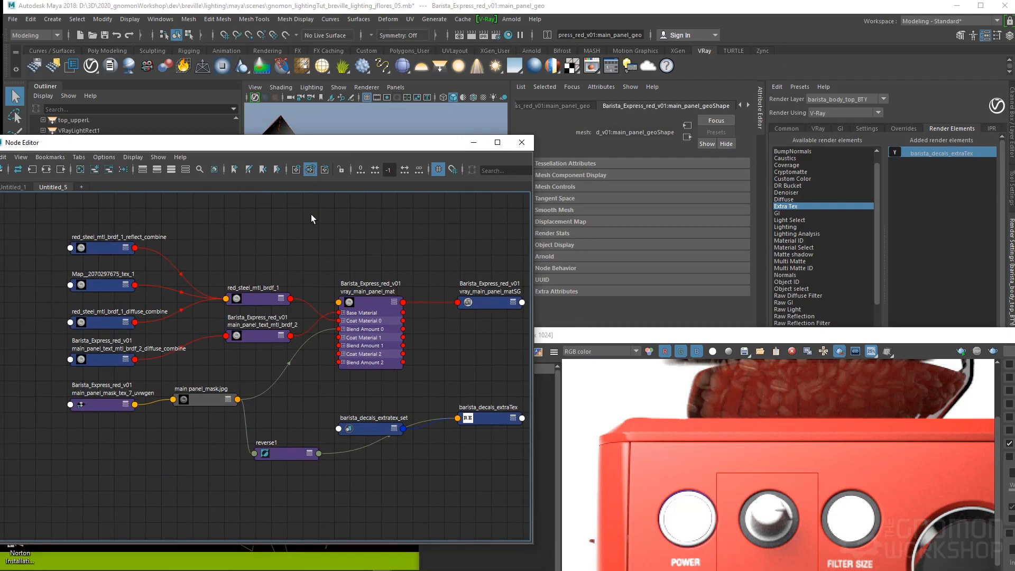
pyautogui.moveTo(312, 218); pyautogui.dragTo(314, 241, button='right')
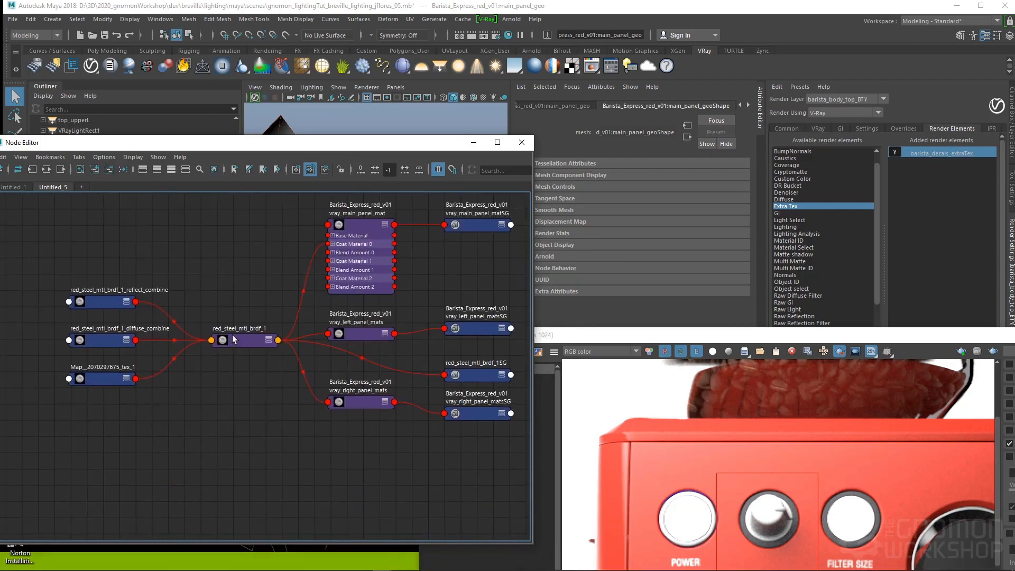
# - Separate the red_steel_mtl_brdf_1 nodes from the panel materials and examine the right panel in the viewport as one that uses the material
pyautogui.moveTo(63, 266); pyautogui.dragTo(247, 405)
pyautogui.moveTo(246, 345); pyautogui.dragTo(116, 348)
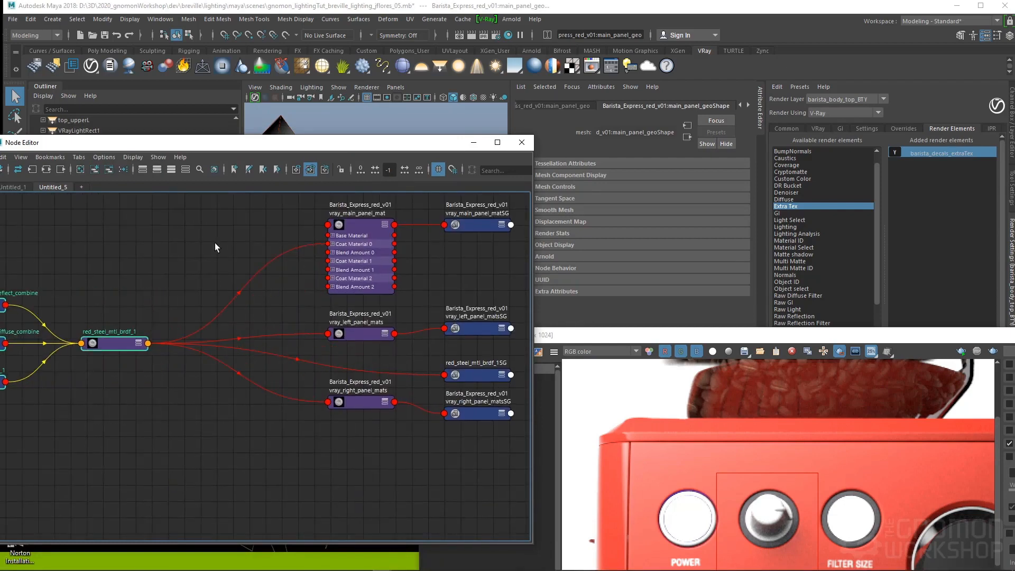
pyautogui.moveTo(299, 142); pyautogui.dragTo(308, 358)
pyautogui.click(431, 298)
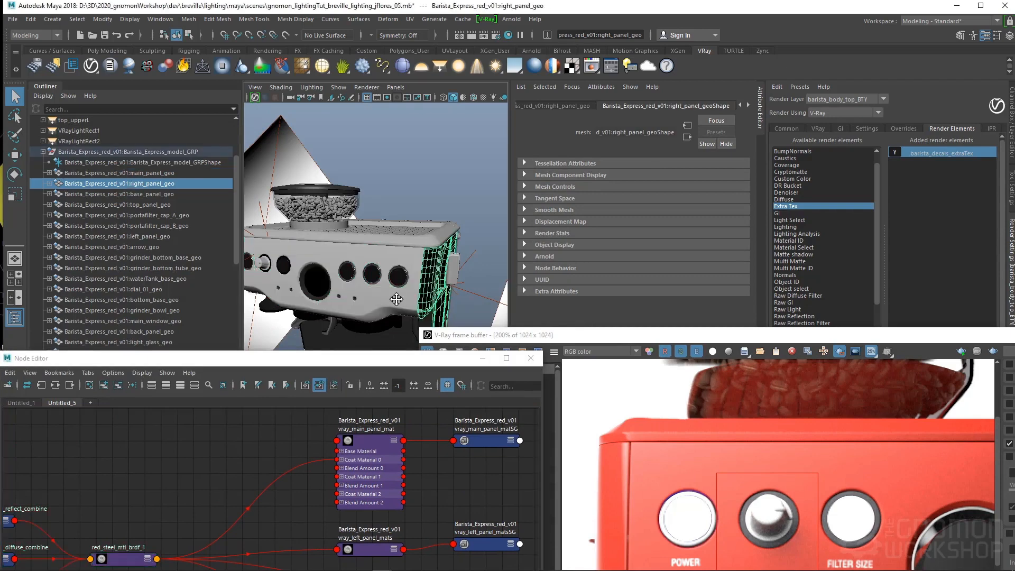
pyautogui.moveTo(305, 368); pyautogui.dragTo(338, 236)
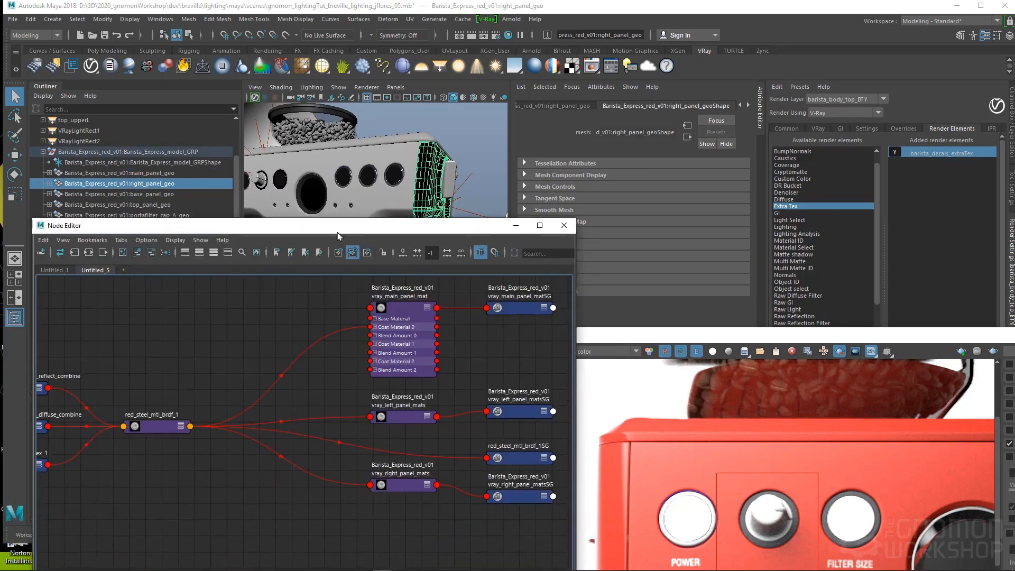
pyautogui.moveTo(270, 423); pyautogui.dragTo(294, 335, button='middle')
pyautogui.moveTo(182, 370); pyautogui.dragTo(285, 427, button='middle')
pyautogui.click(278, 400)
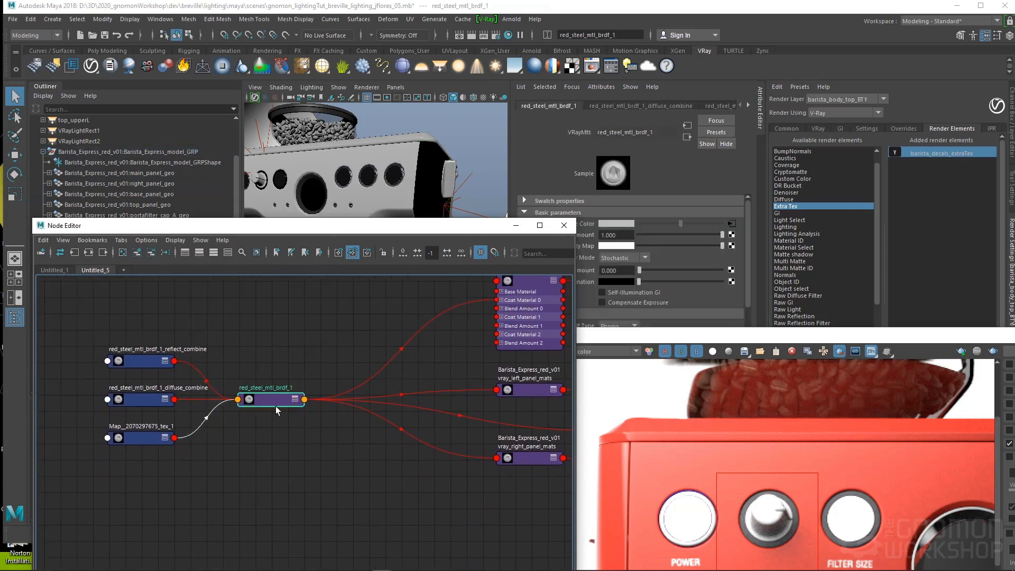
pyautogui.moveTo(159, 438); pyautogui.dragTo(175, 482)
pyautogui.moveTo(153, 366); pyautogui.dragTo(173, 297)
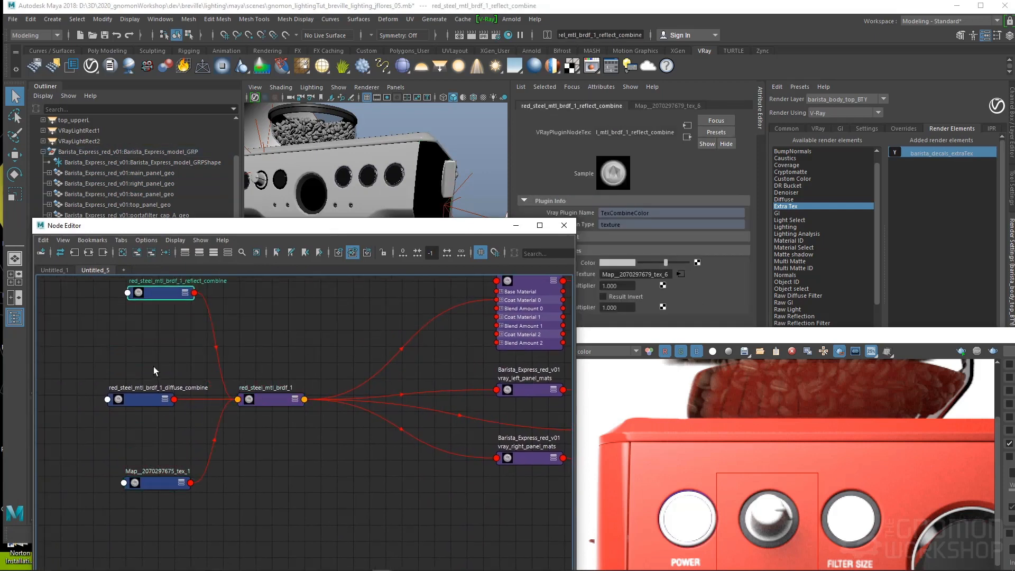
pyautogui.moveTo(154, 399); pyautogui.dragTo(131, 397)
pyautogui.click(261, 401)
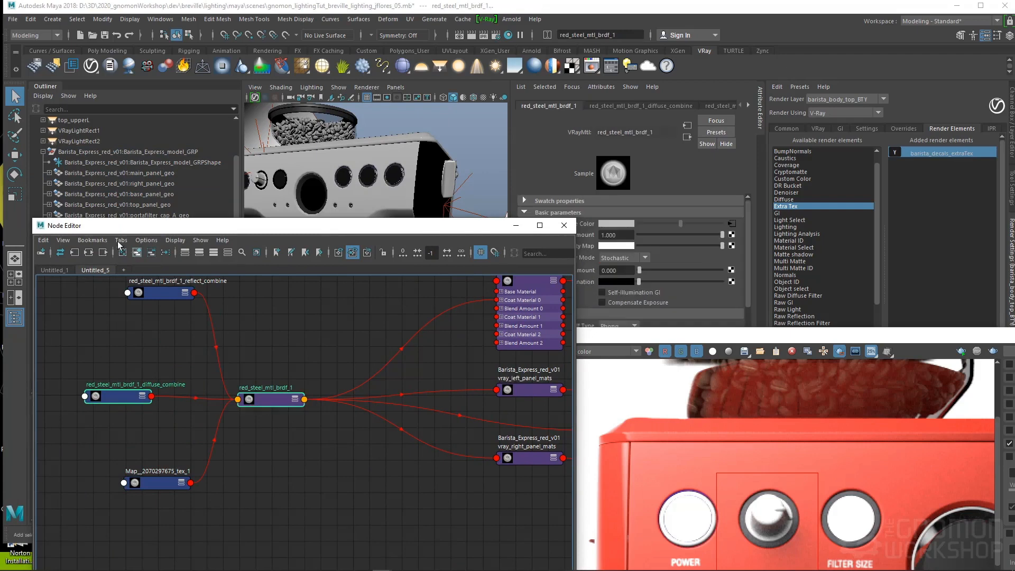
pyautogui.click(89, 252)
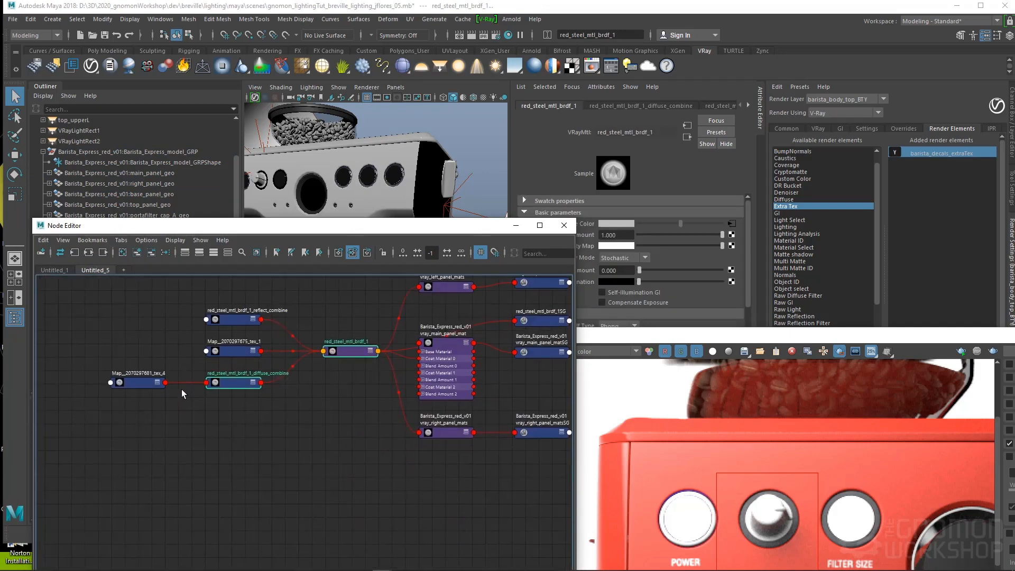
pyautogui.click(150, 383)
pyautogui.click(356, 355)
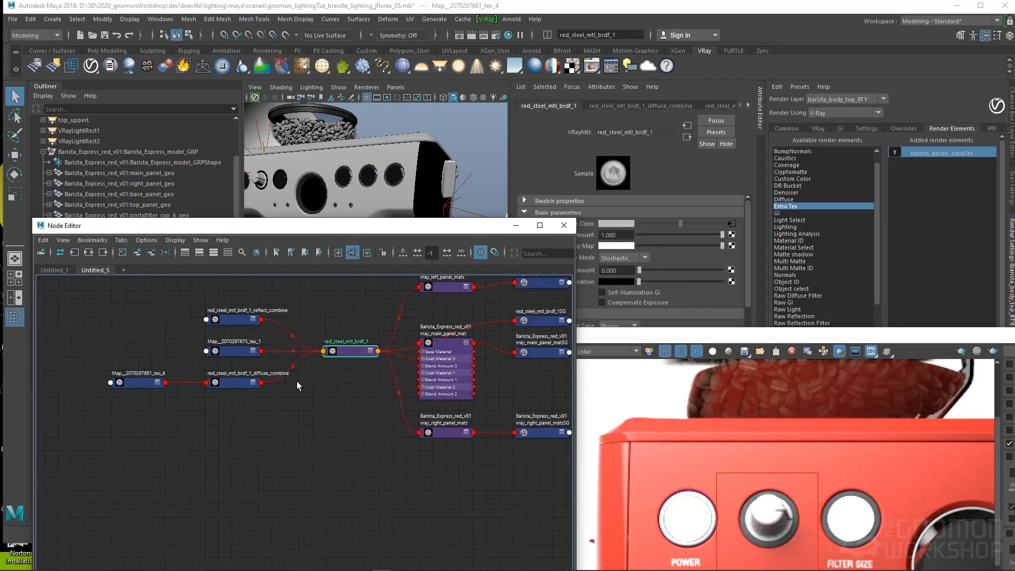
pyautogui.keyDown('shift'); pyautogui.click(235, 385); pyautogui.keyUp('shift')
pyautogui.keyDown('shift'); pyautogui.click(141, 384); pyautogui.keyUp('shift')
pyautogui.click(88, 253)
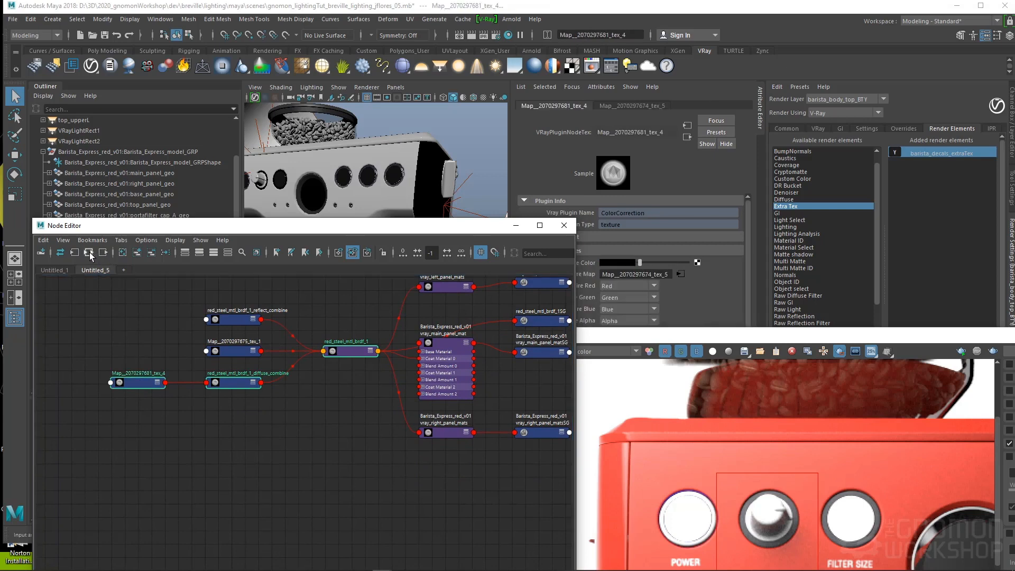
pyautogui.click(182, 420)
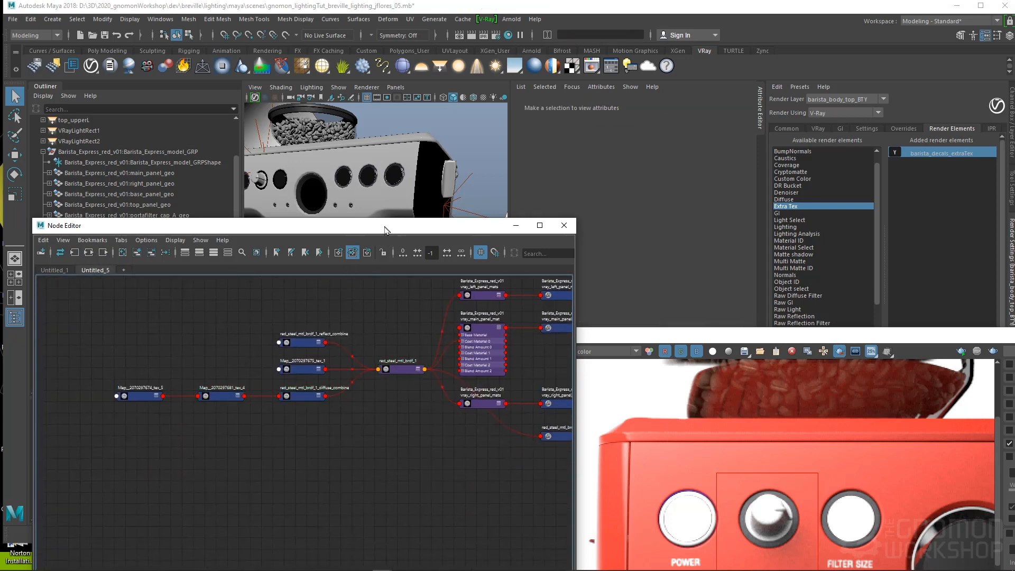
pyautogui.moveTo(388, 227); pyautogui.dragTo(296, 148)
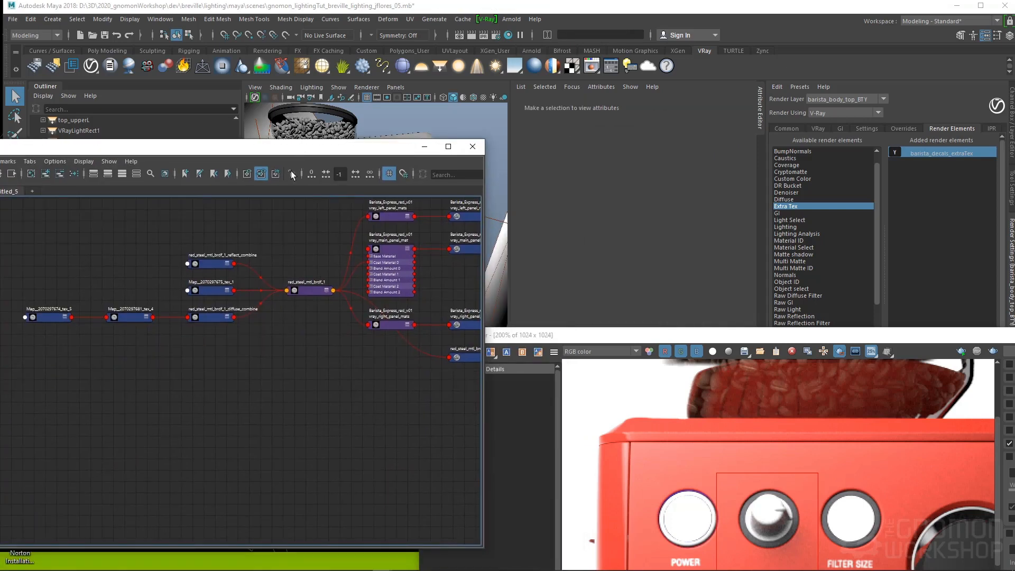
pyautogui.click(214, 317)
pyautogui.moveTo(215, 316); pyautogui.dragTo(189, 334)
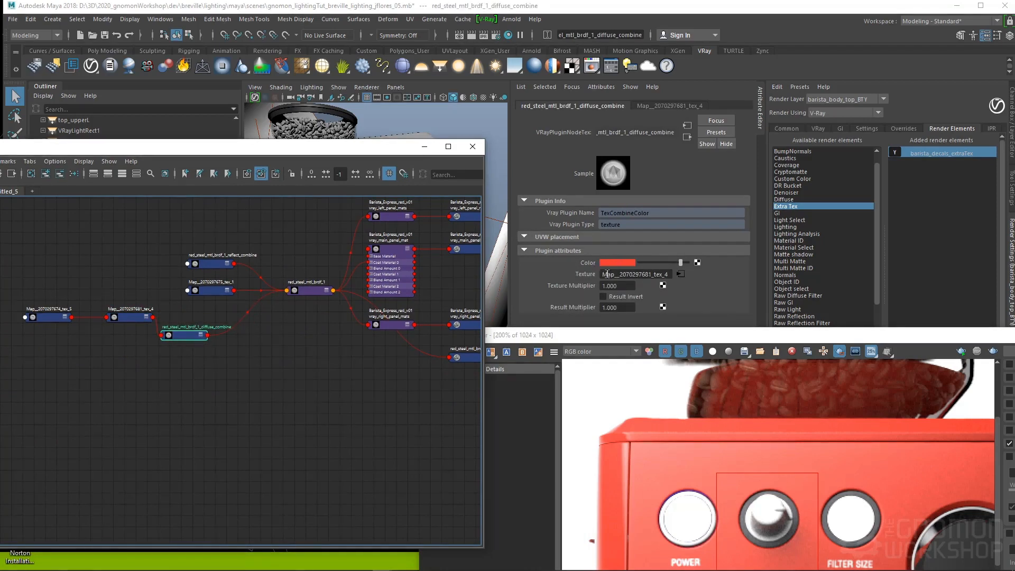
pyautogui.moveTo(130, 316); pyautogui.dragTo(102, 311)
pyautogui.moveTo(32, 275); pyautogui.dragTo(120, 354)
pyautogui.click(189, 341)
pyautogui.moveTo(189, 341); pyautogui.dragTo(176, 338)
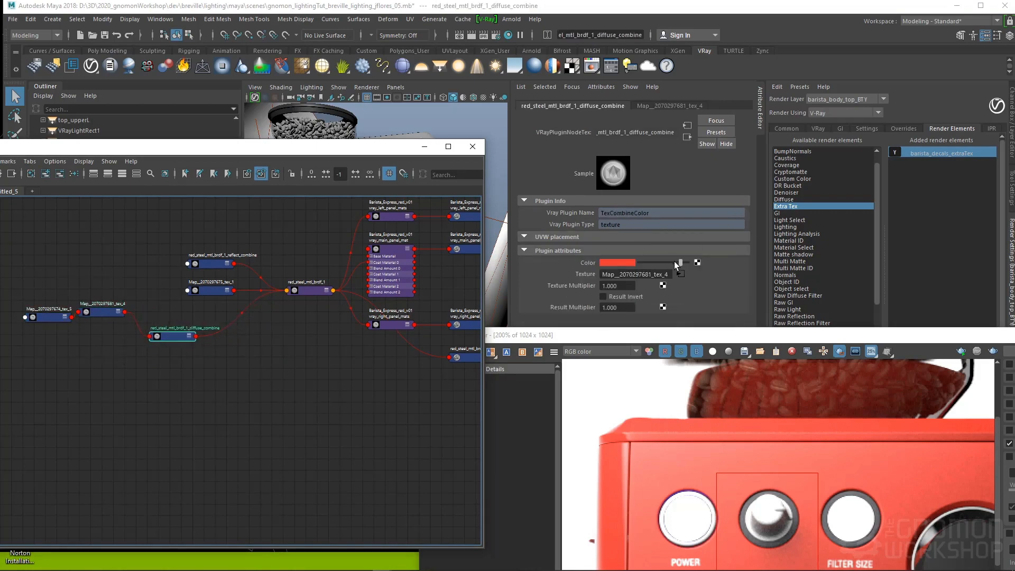
pyautogui.scroll(3, 228, 341)
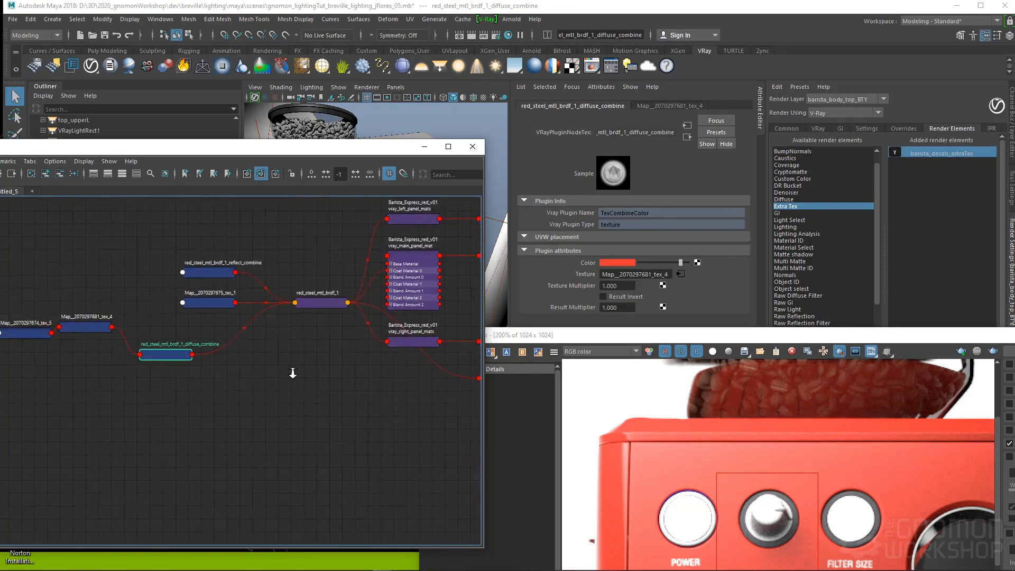
# - Create a remapHsv node in the empty area near the red steel material's diffuse_combine node
pyautogui.click(239, 373)
pyautogui.press('Tab')
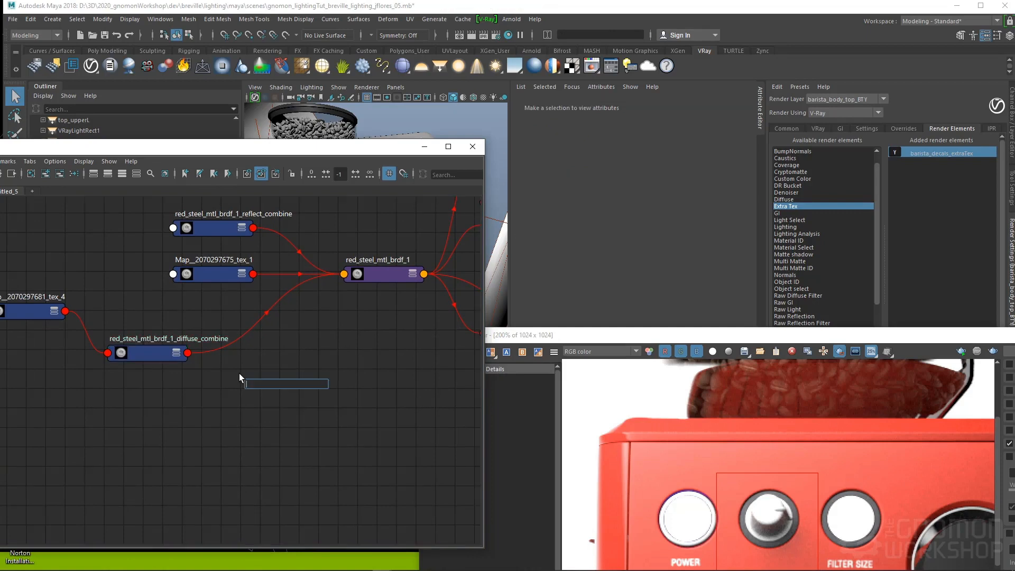
pyautogui.write('rema')
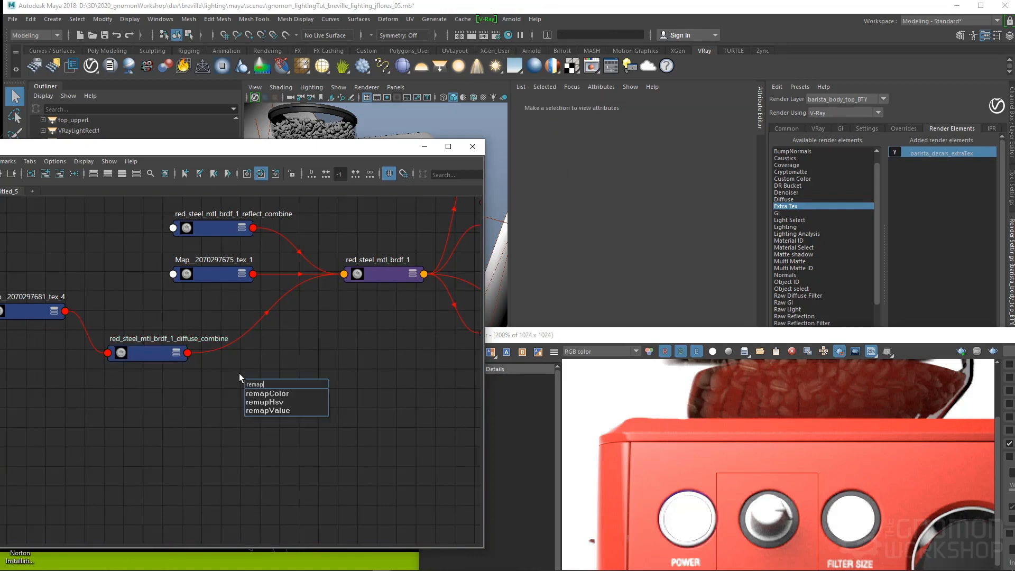
pyautogui.write('p')
pyautogui.press('Down')
pyautogui.press('Down')
pyautogui.press('Return')
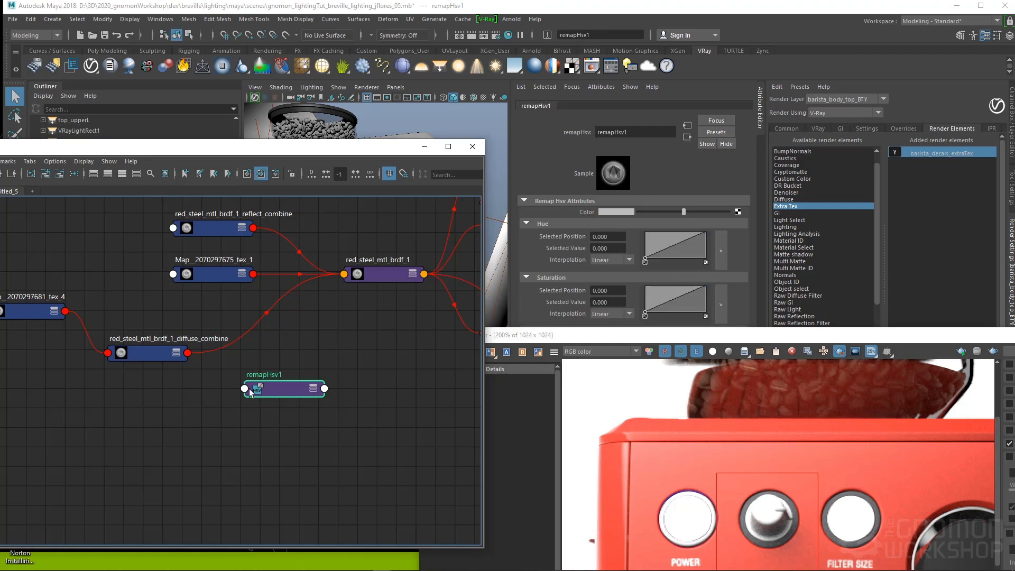
# - Connect the diffuse_combine node to the remapHsv1 color and remapHsv1 to red_steel_mtl_brdf_1's diffuse color, placing remapHsv1 between them
pyautogui.moveTo(249, 389); pyautogui.dragTo(249, 363)
pyautogui.moveTo(142, 358); pyautogui.dragTo(600, 211, button='middle')
pyautogui.click(375, 276)
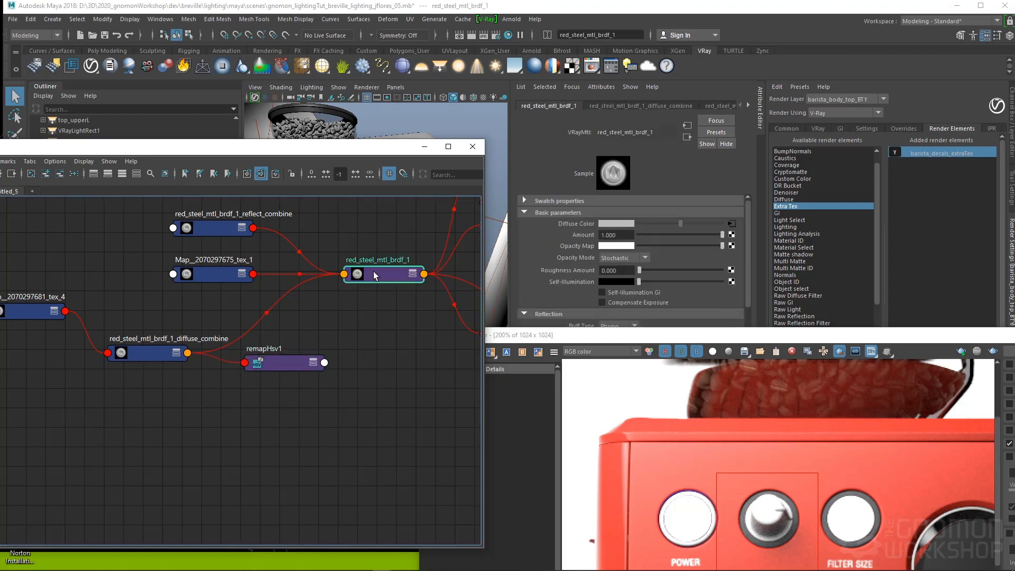
pyautogui.moveTo(299, 365); pyautogui.dragTo(580, 232, button='middle')
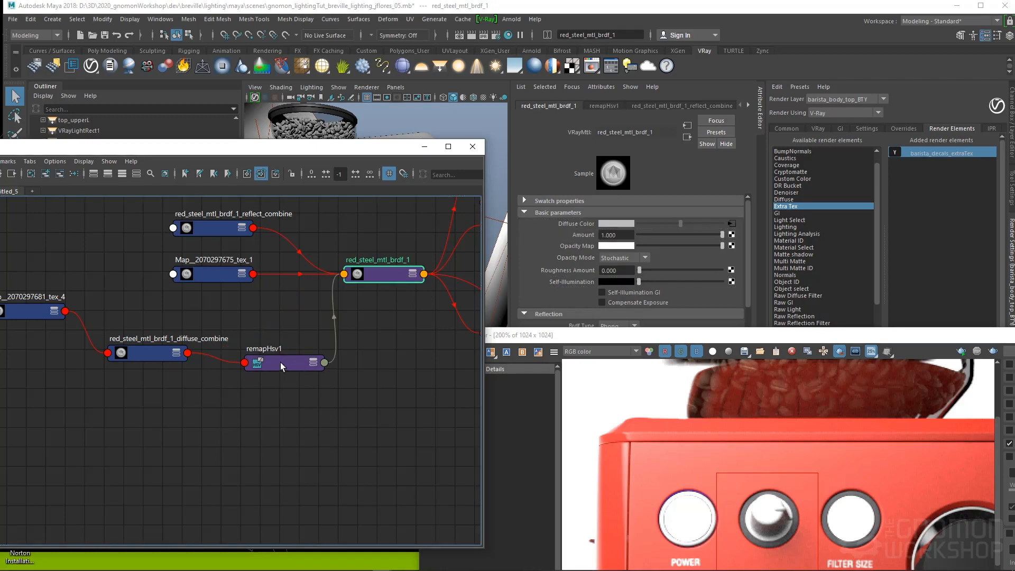
pyautogui.moveTo(281, 363)
pyautogui.mouseDown()
pyautogui.moveTo(271, 354)
pyautogui.moveTo(269, 372)
pyautogui.mouseUp()
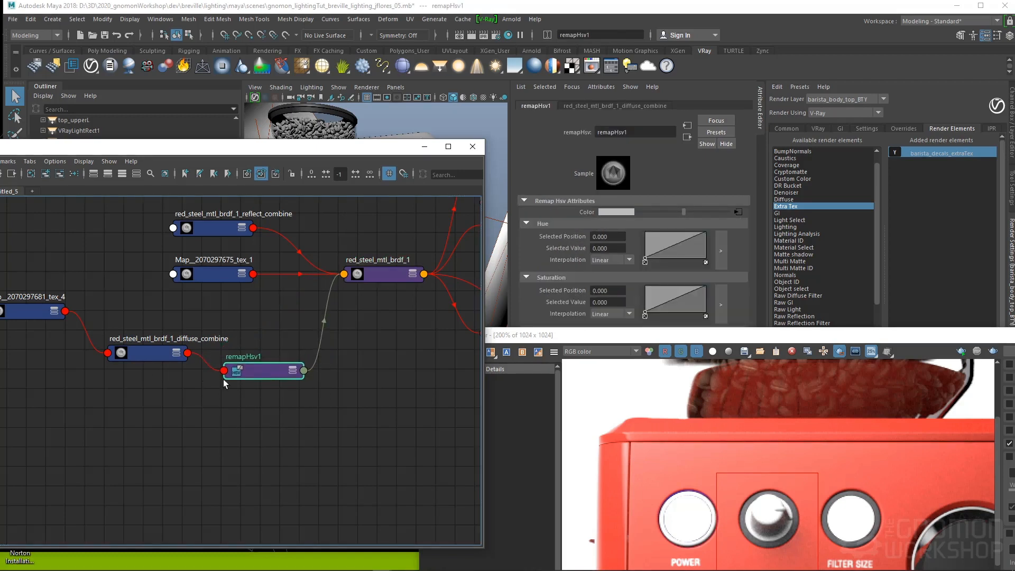
# - Bring up the V-Ray frame buffer, draw a render region over the grind knob part of the panel, and start rendering from camRender_top_persp
pyautogui.moveTo(361, 151); pyautogui.dragTo(272, 148)
pyautogui.moveTo(610, 336); pyautogui.dragTo(123, 152)
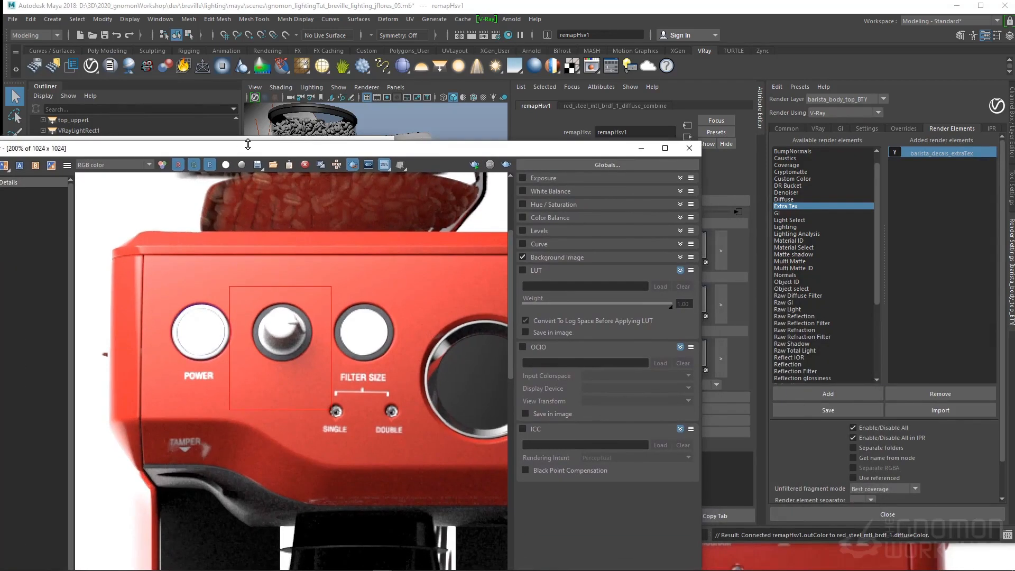
pyautogui.moveTo(248, 149); pyautogui.dragTo(200, 100)
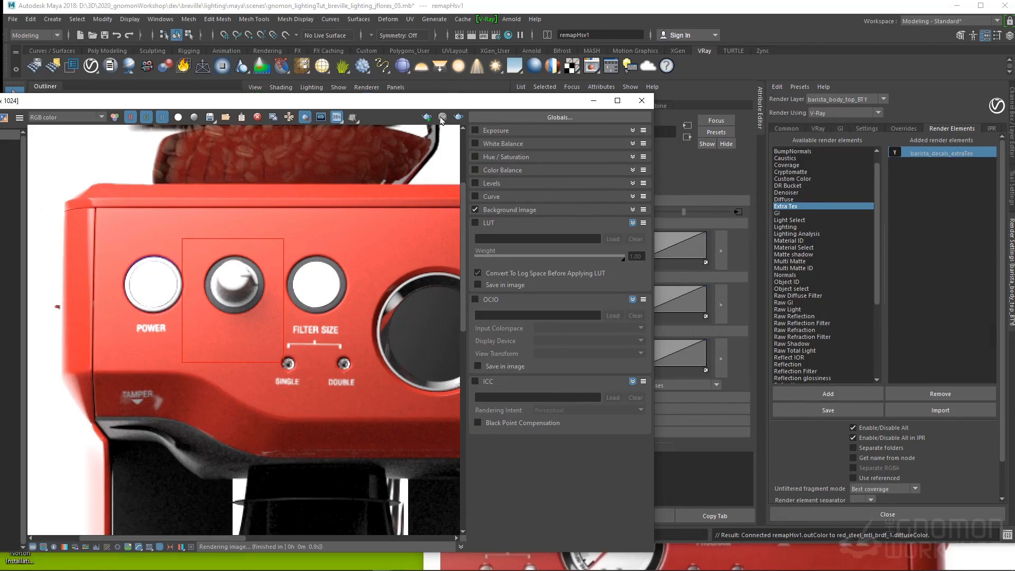
pyautogui.moveTo(206, 187); pyautogui.dragTo(276, 310)
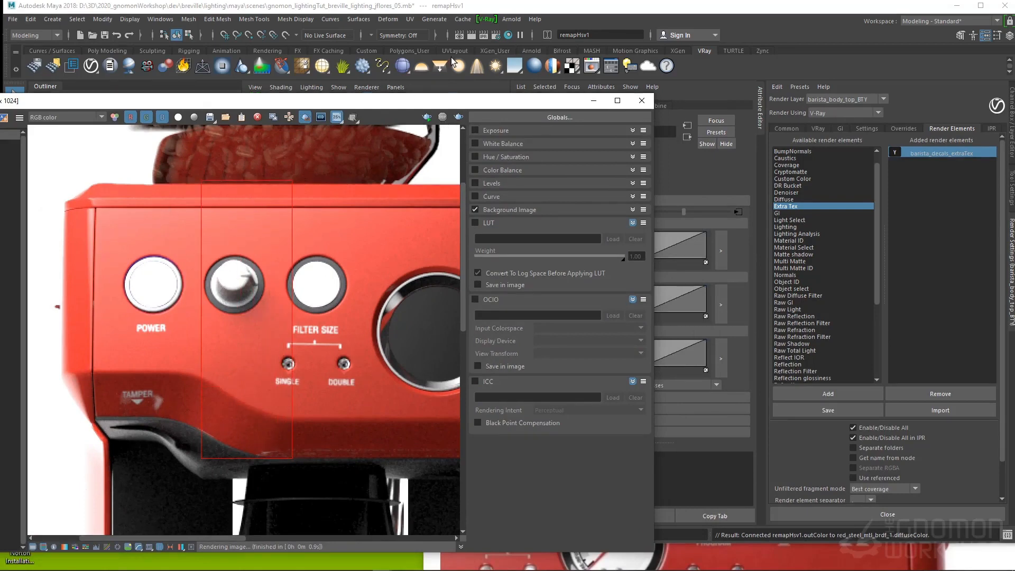
pyautogui.click(425, 116)
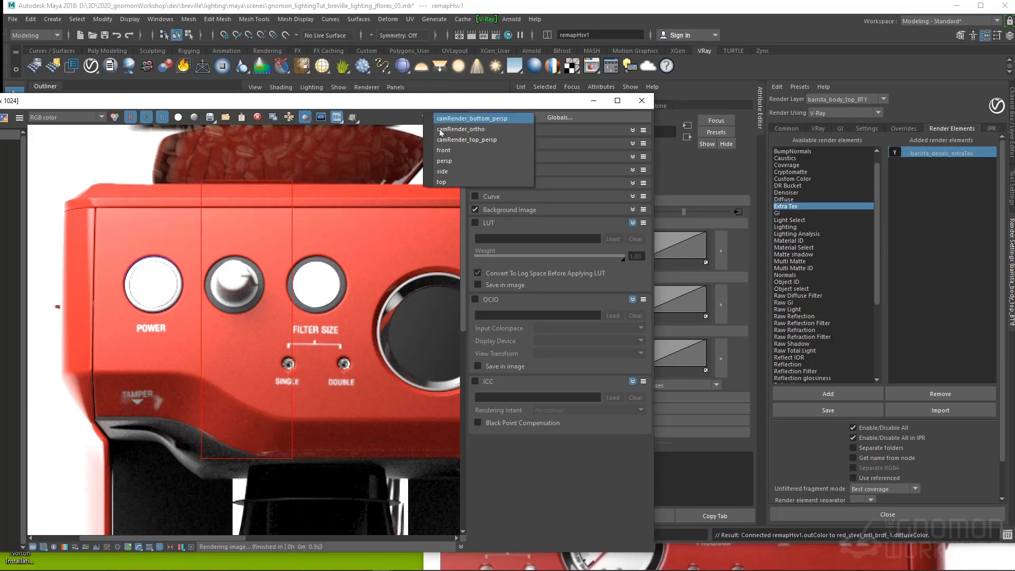
pyautogui.click(459, 140)
# - Arrange the breville_expressoMachine.jpg reference photo beside the render, hiding the frame buffer's color corrections and keeping the remapHsv1 attributes accessible
pyautogui.click(693, 563)
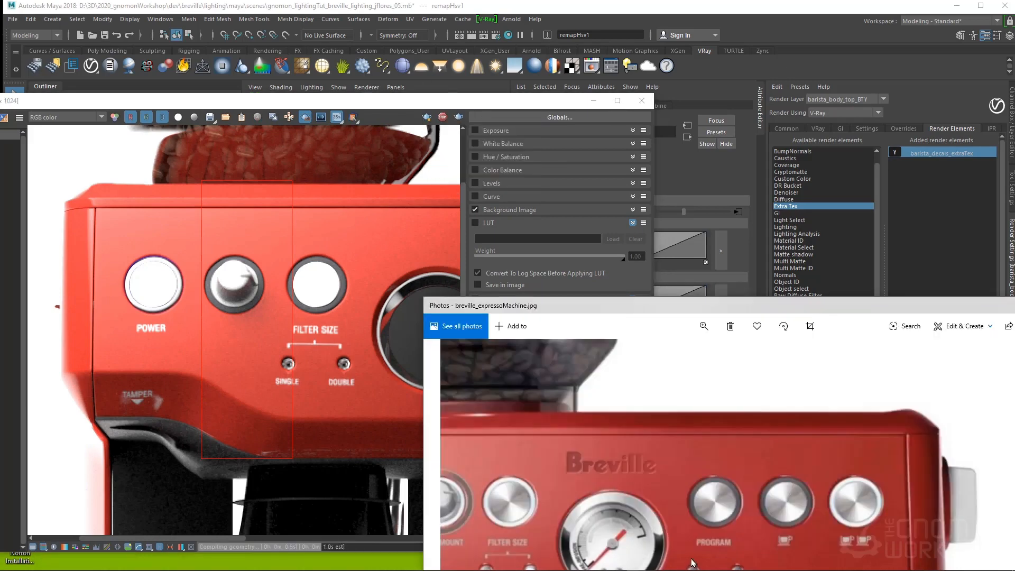
pyautogui.moveTo(664, 308); pyautogui.dragTo(727, 272)
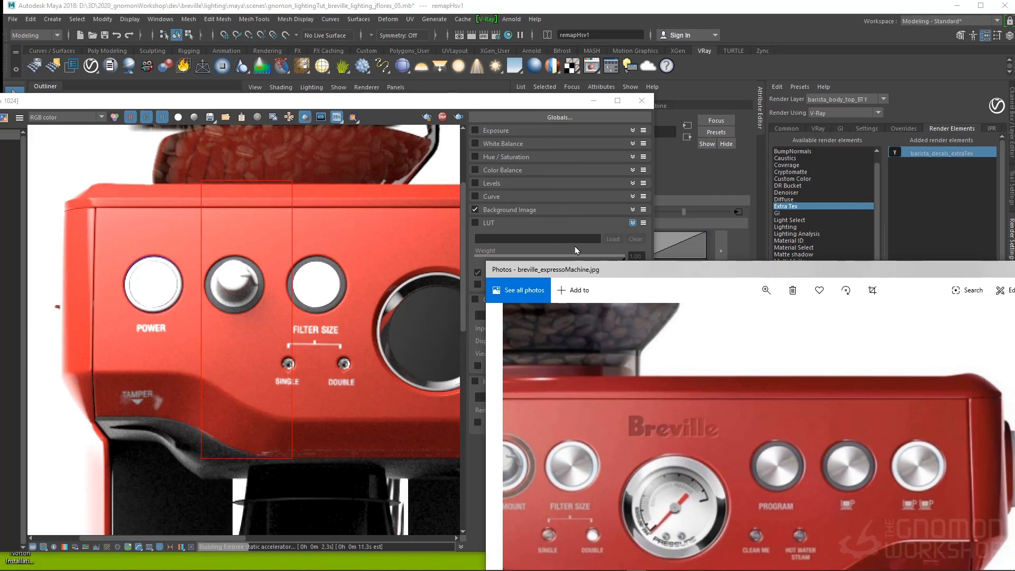
pyautogui.moveTo(521, 100); pyautogui.dragTo(535, 53)
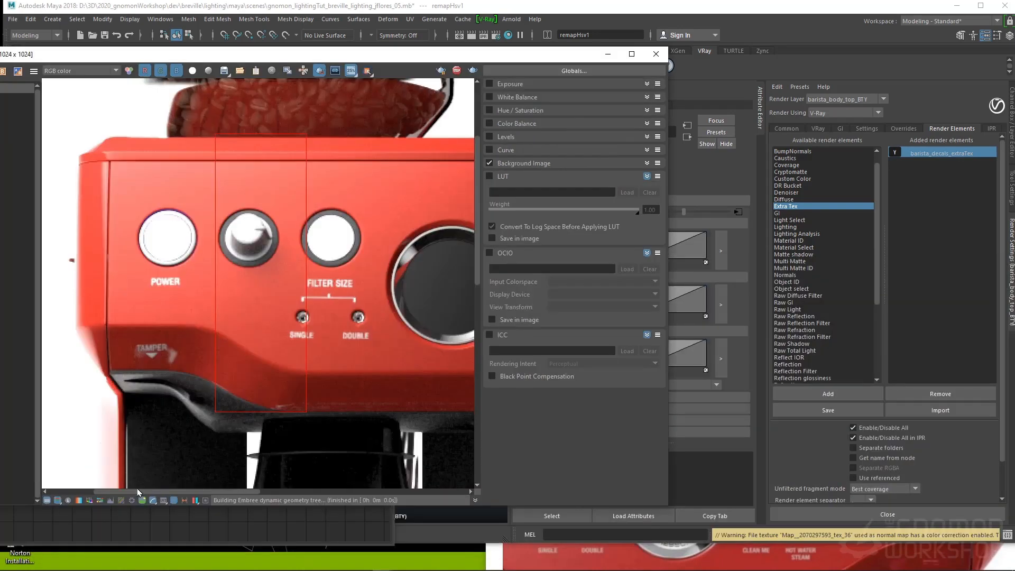
pyautogui.click(47, 501)
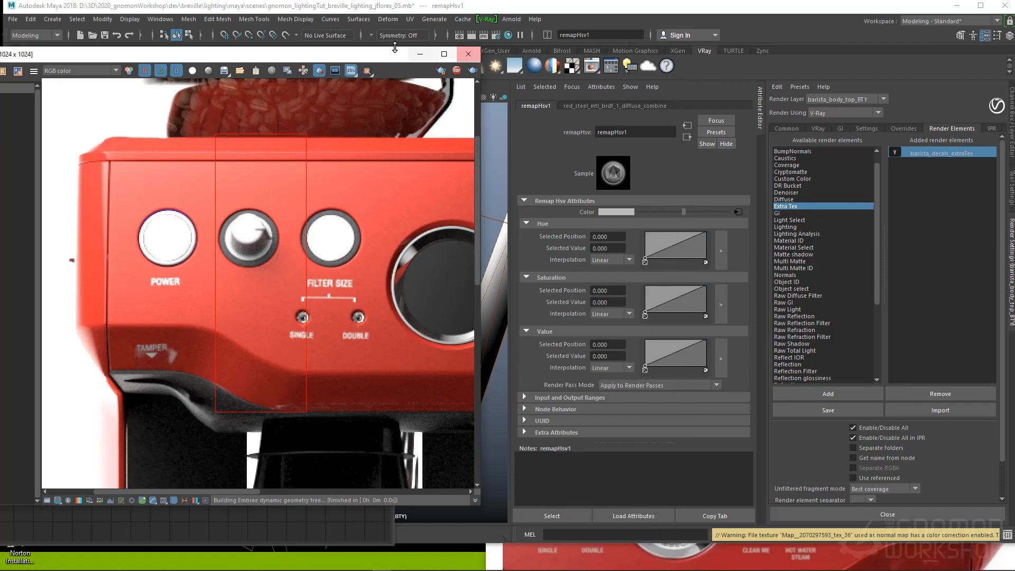
pyautogui.click(863, 555)
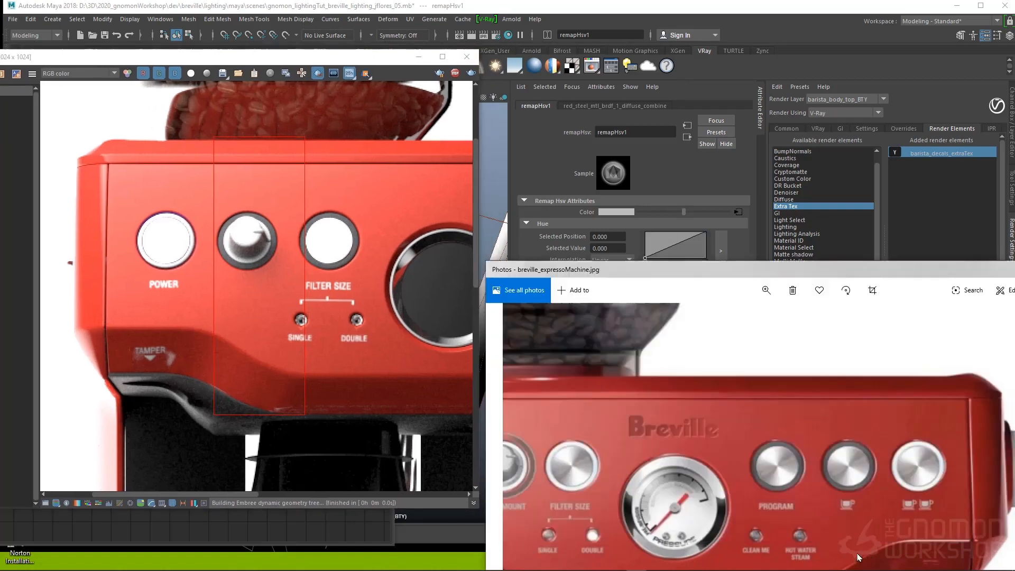
pyautogui.moveTo(750, 411); pyautogui.dragTo(814, 320)
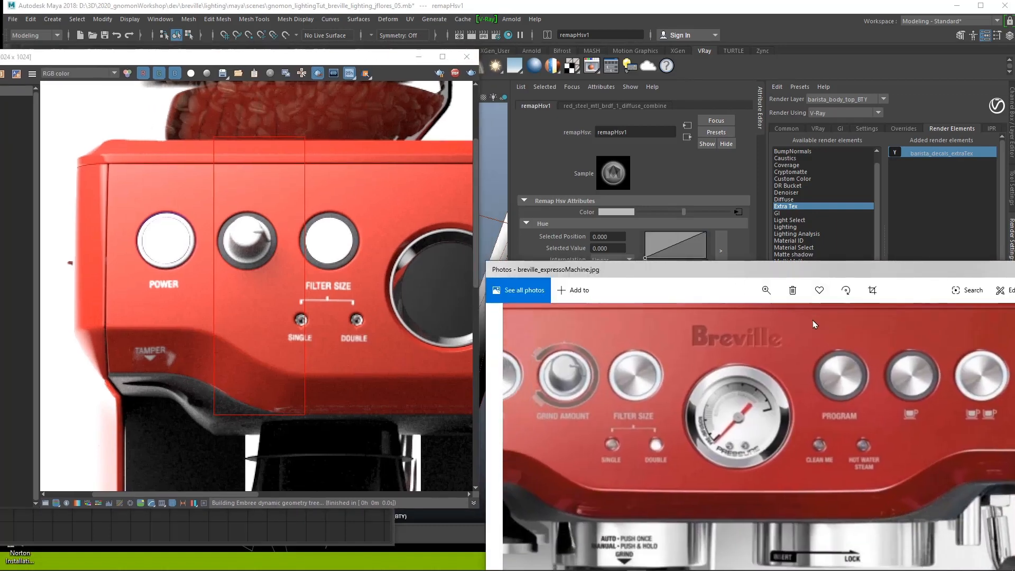
pyautogui.moveTo(753, 273); pyautogui.dragTo(746, 381)
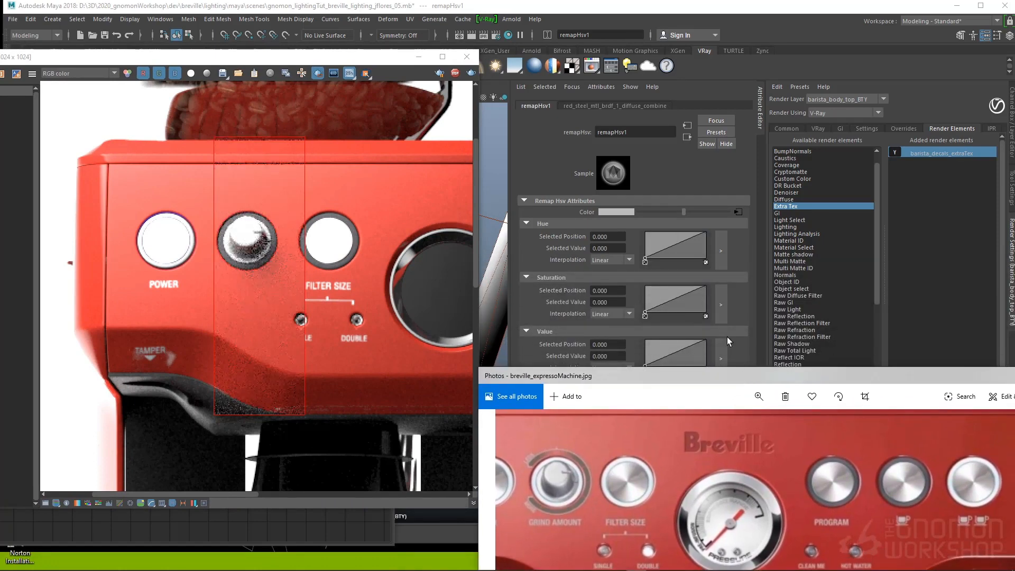
# - Select the end point of remapHsv1's saturation curve, then lower the value curve's end point through 0.95, 0.9 and 0.62 to 0.6
pyautogui.click(706, 287)
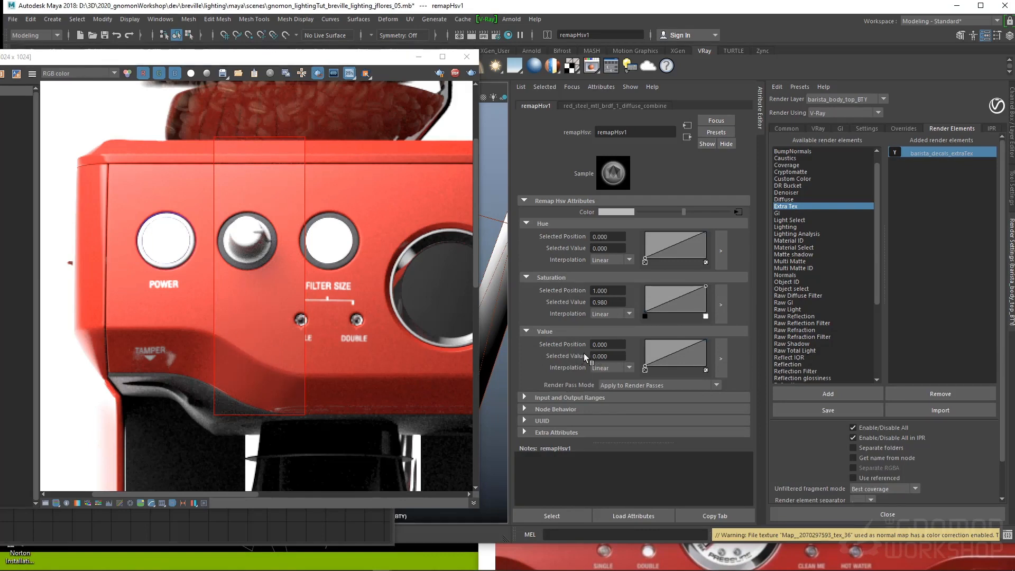
pyautogui.click(706, 341)
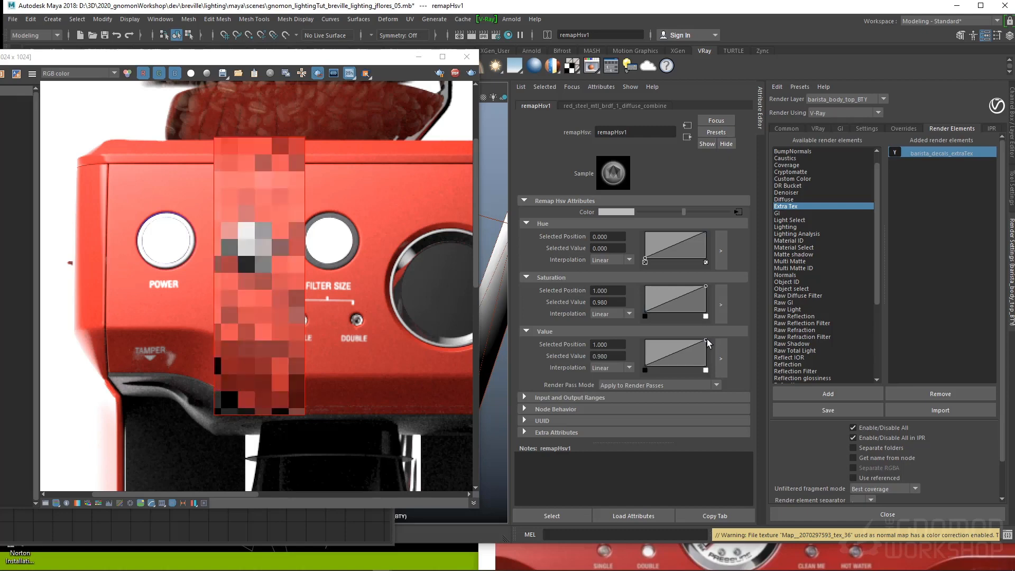
pyautogui.doubleClick(625, 354)
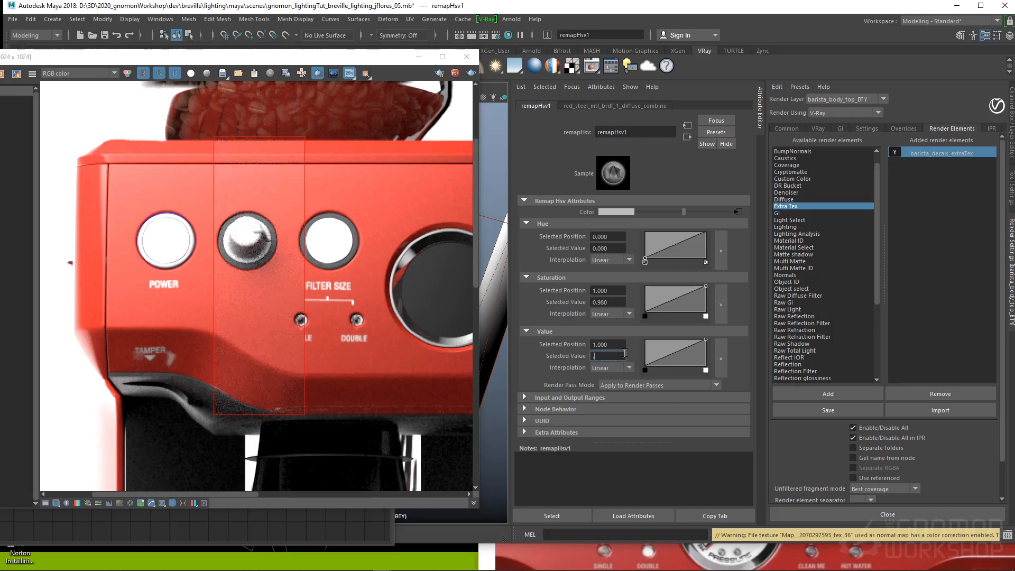
pyautogui.write('.95')
pyautogui.press('Return')
pyautogui.write('.9')
pyautogui.press('Return')
pyautogui.write('.62')
pyautogui.press('Return')
pyautogui.write('.6')
pyautogui.press('Return')
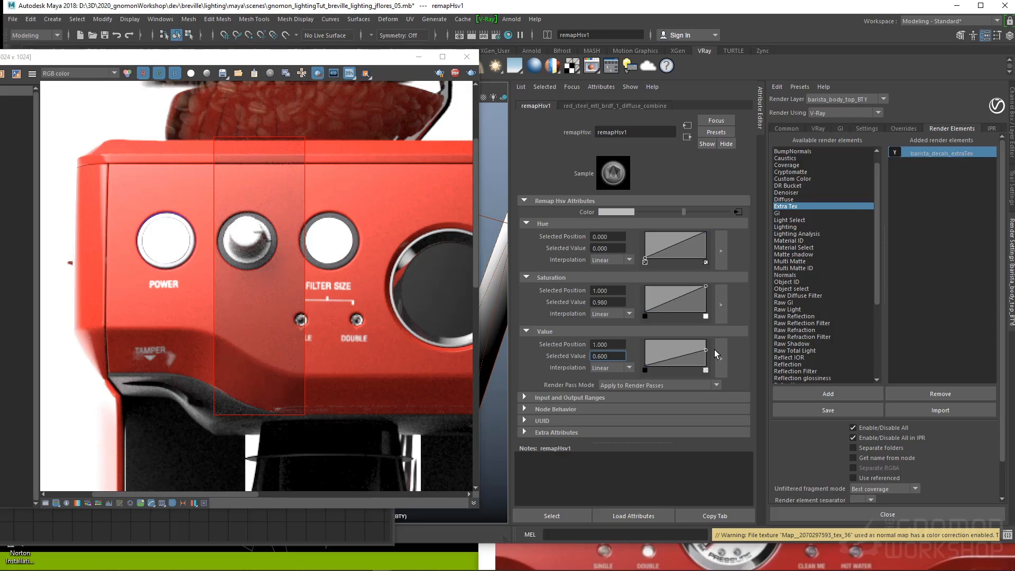
# - Set the saturation curve's end point to 0.99 and compare the rendered red with the breville_expressoMachine.jpg reference photo
pyautogui.doubleClick(603, 302)
pyautogui.press('Return')
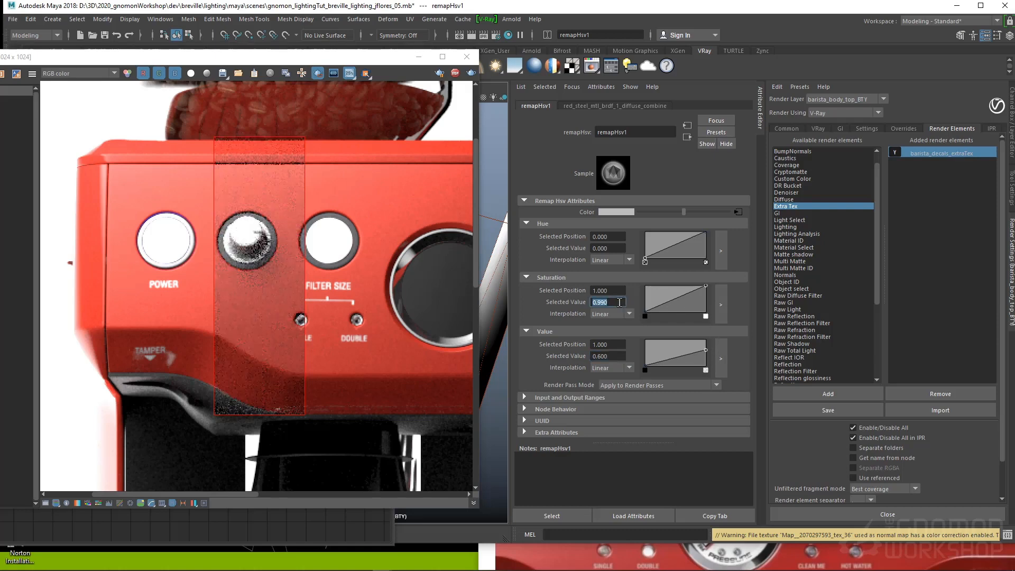
pyautogui.click(818, 553)
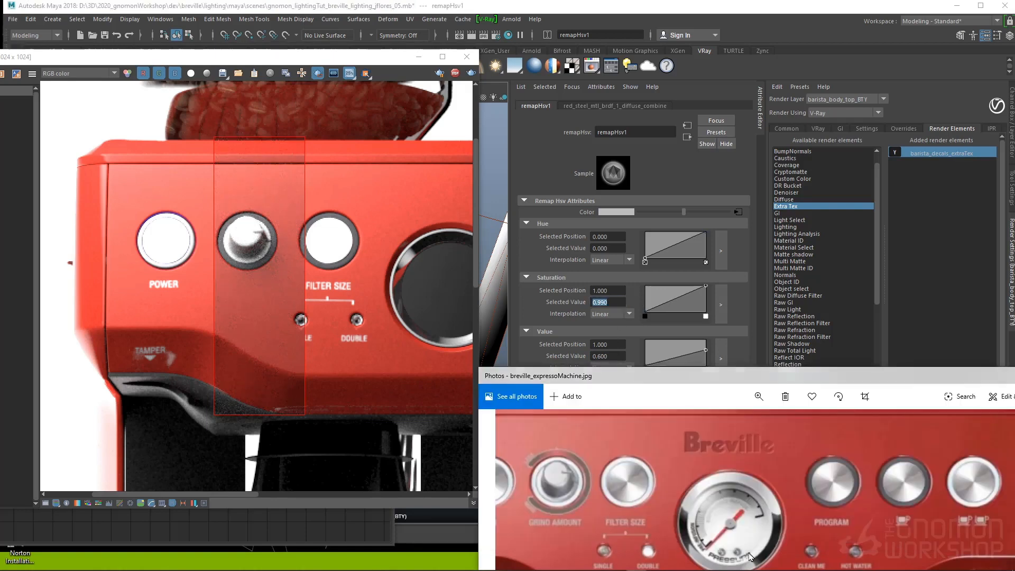
pyautogui.moveTo(650, 418); pyautogui.dragTo(645, 228)
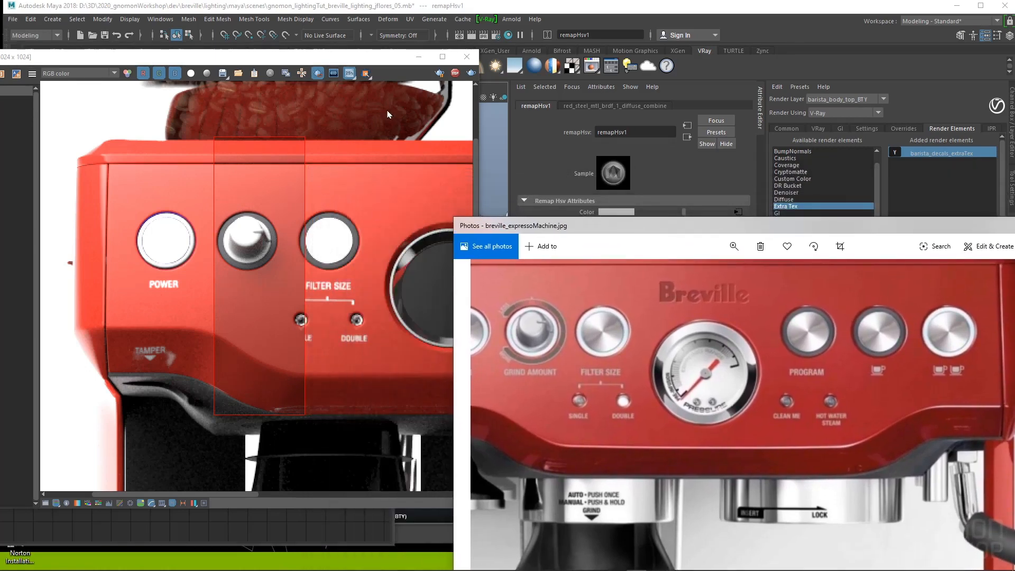
# - Enlarge the render region to the panel area from its outer edge to the filter size button and compare it with the reference photo
pyautogui.moveTo(75, 136); pyautogui.dragTo(332, 423)
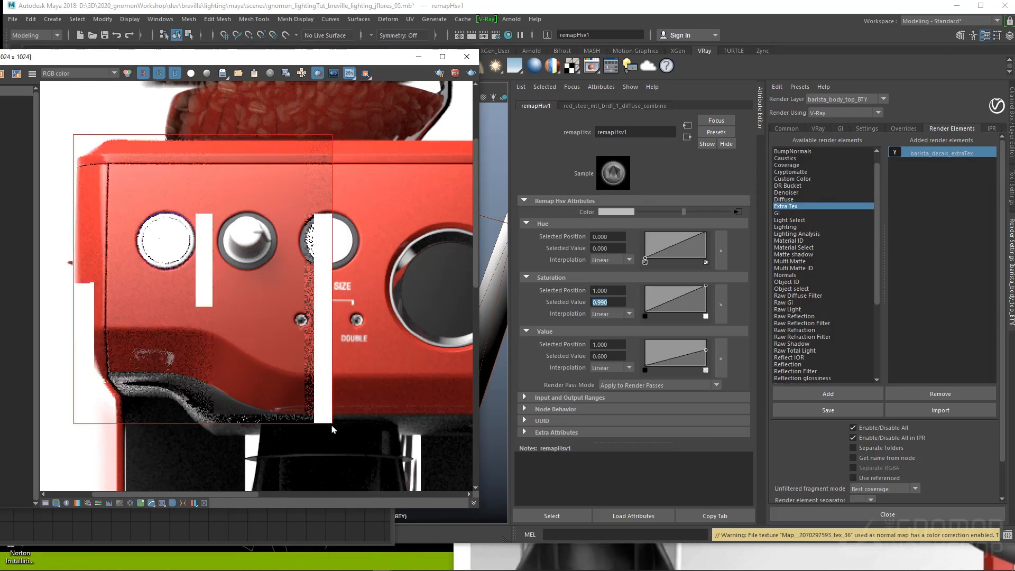
pyautogui.click(669, 550)
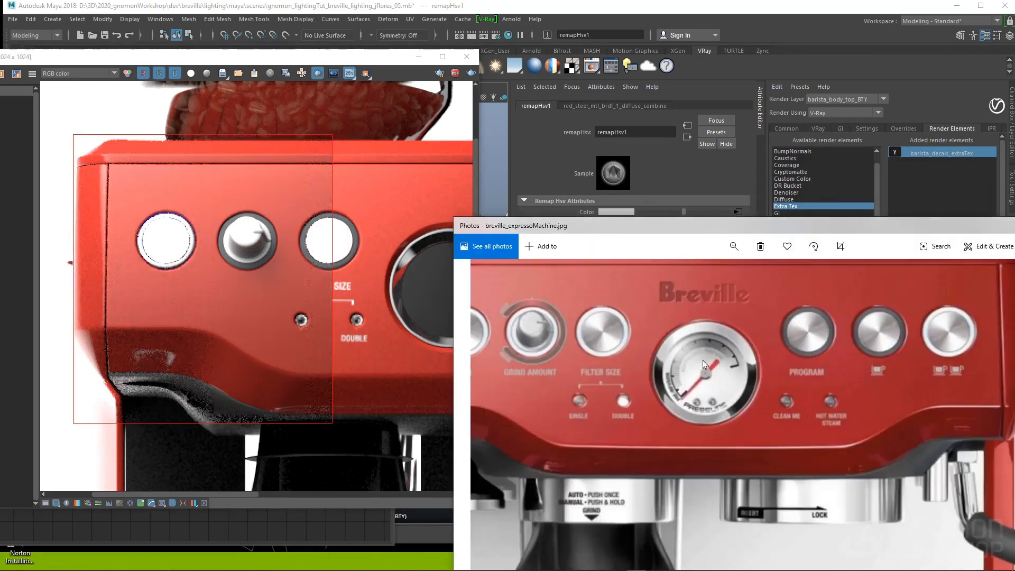
pyautogui.moveTo(586, 337); pyautogui.dragTo(750, 408)
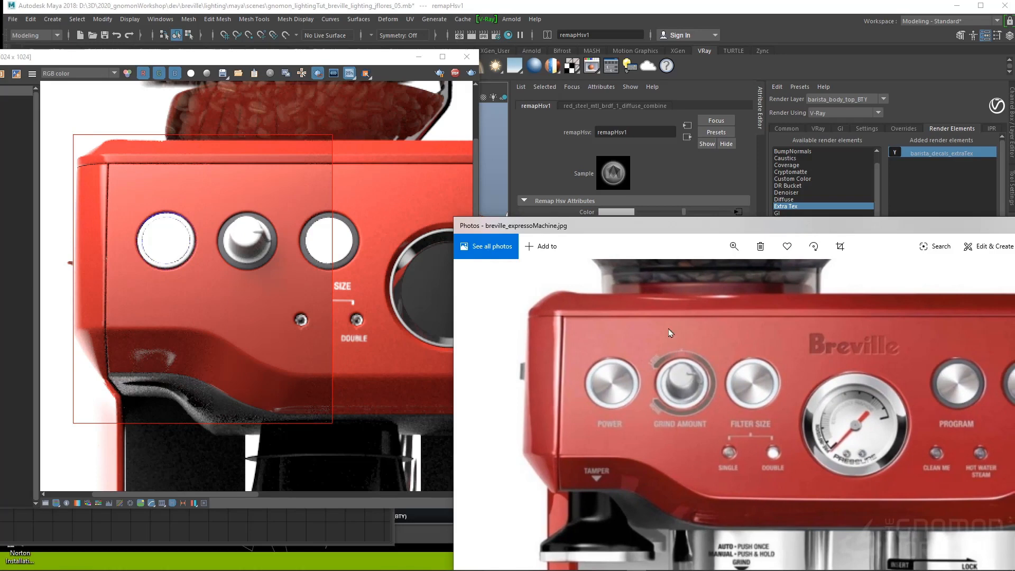
pyautogui.moveTo(610, 229); pyautogui.dragTo(478, 483)
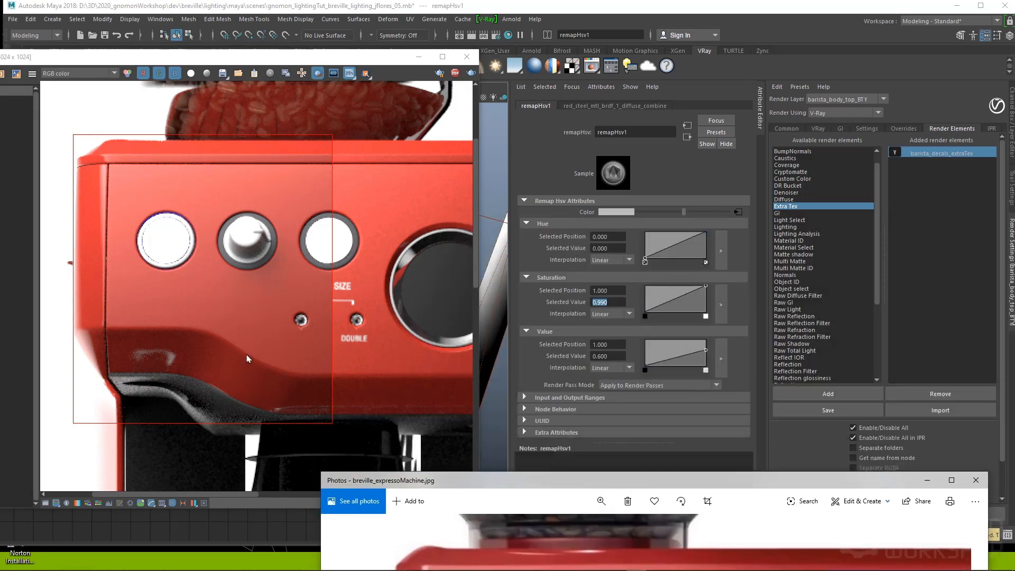
pyautogui.moveTo(118, 351); pyautogui.dragTo(123, 372, button='middle')
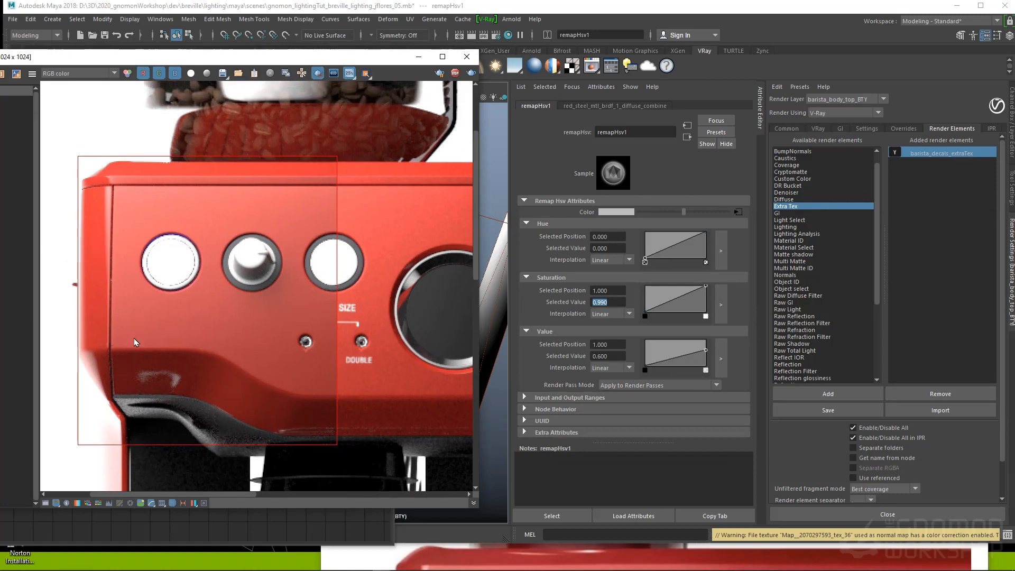
# - Re-render the front panel's steam dial end and a narrow strip over the edge of the central gauge using render regions
pyautogui.moveTo(134, 339); pyautogui.dragTo(41, 283, button='middle')
pyautogui.moveTo(353, 261); pyautogui.dragTo(66, 278, button='middle')
pyautogui.moveTo(287, 243); pyautogui.dragTo(129, 258, button='middle')
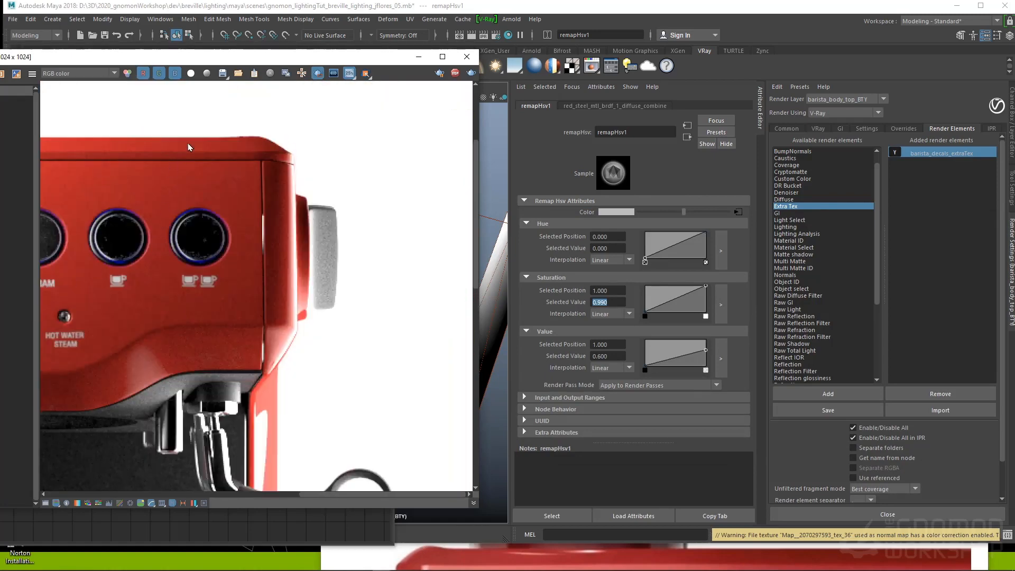
pyautogui.moveTo(190, 108); pyautogui.dragTo(349, 439)
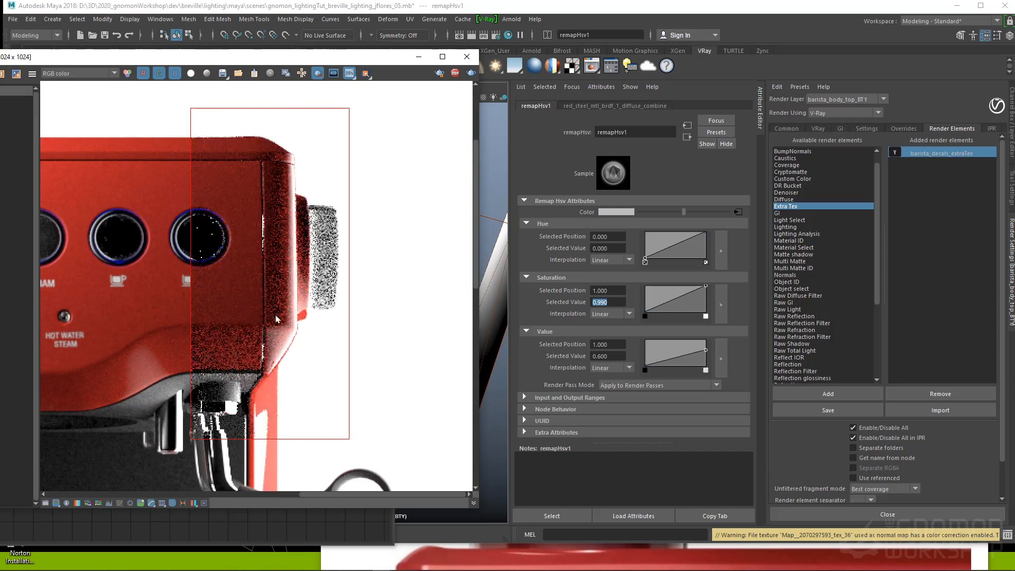
pyautogui.moveTo(230, 347); pyautogui.dragTo(425, 338, button='middle')
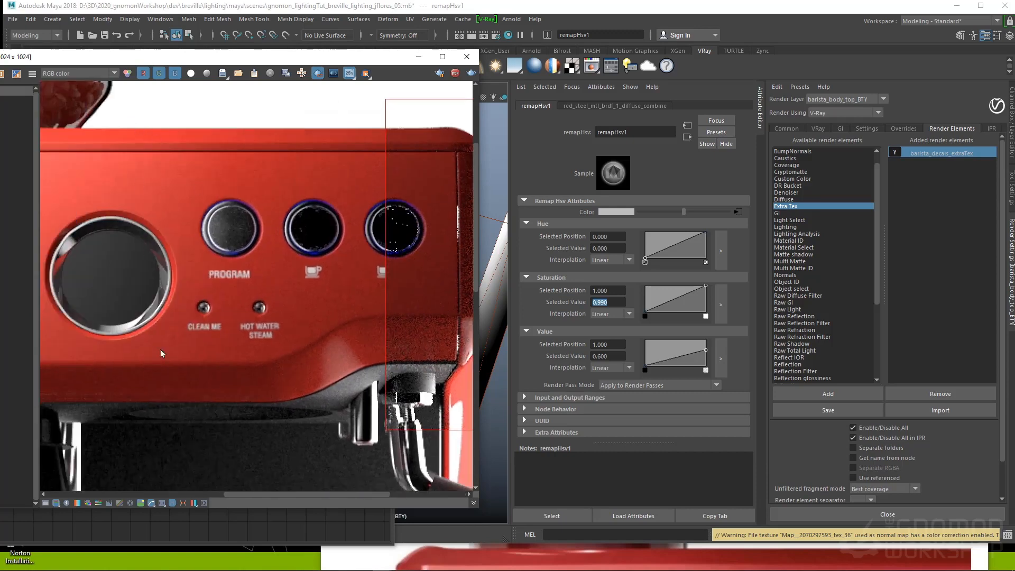
pyautogui.moveTo(119, 102); pyautogui.dragTo(205, 458)
pyautogui.moveTo(119, 387); pyautogui.dragTo(304, 393, button='middle')
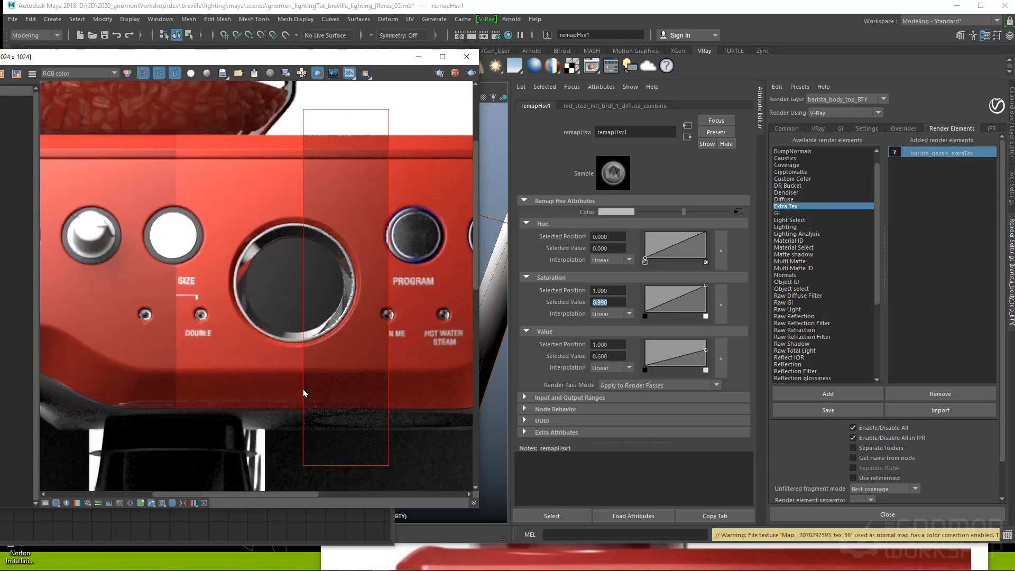
# - Enlarge the render region to cover the whole front panel and bring up breville_expressoMachine.jpg for comparison
pyautogui.scroll(-4, 245, 355)
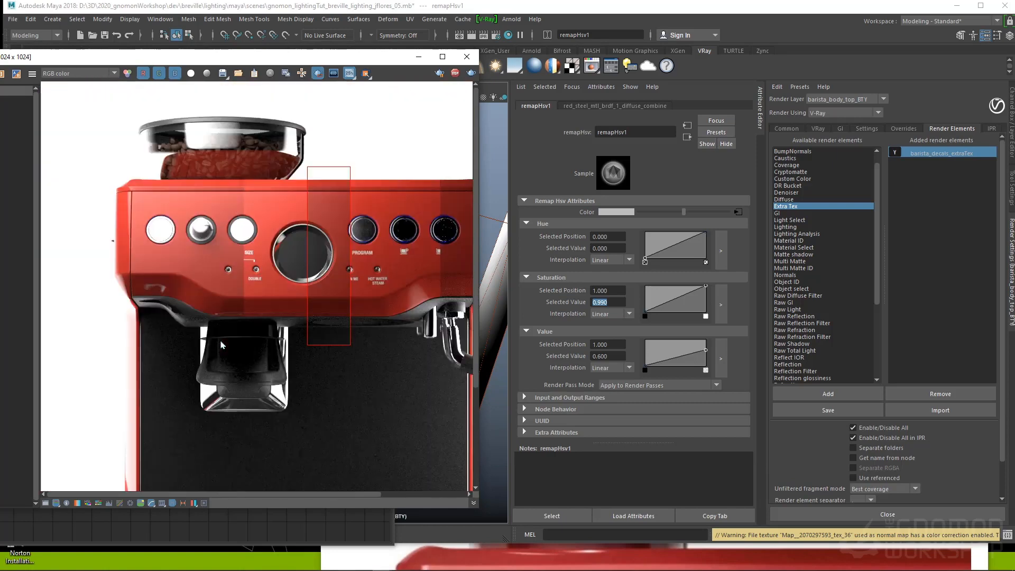
pyautogui.moveTo(49, 154); pyautogui.dragTo(456, 448)
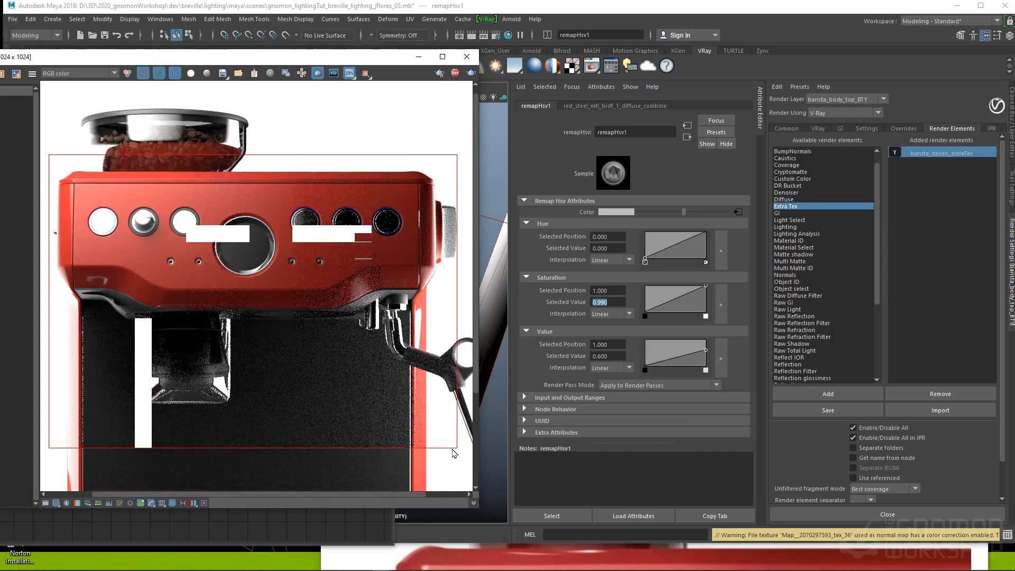
pyautogui.click(593, 569)
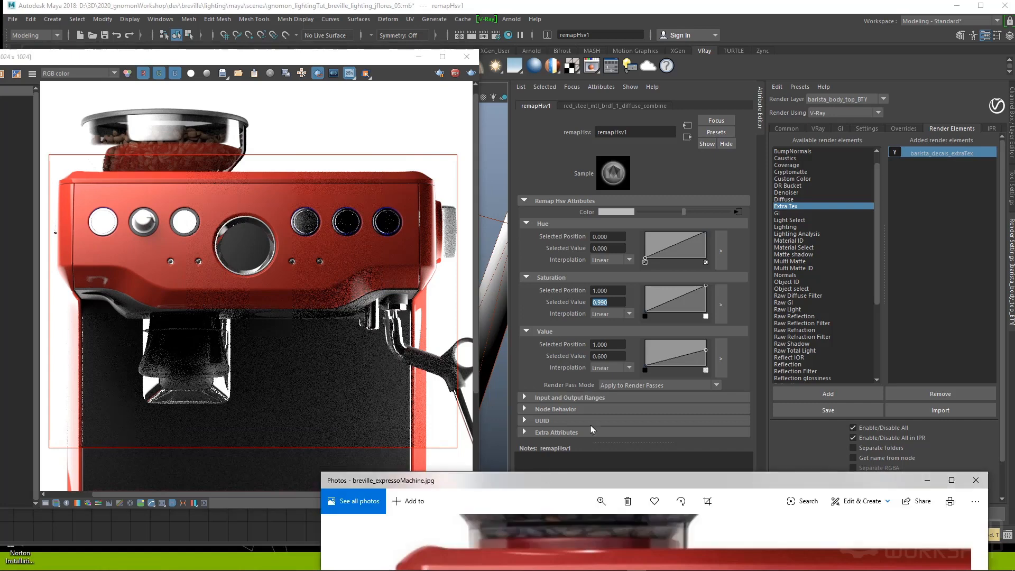
pyautogui.moveTo(592, 480); pyautogui.dragTo(553, 130)
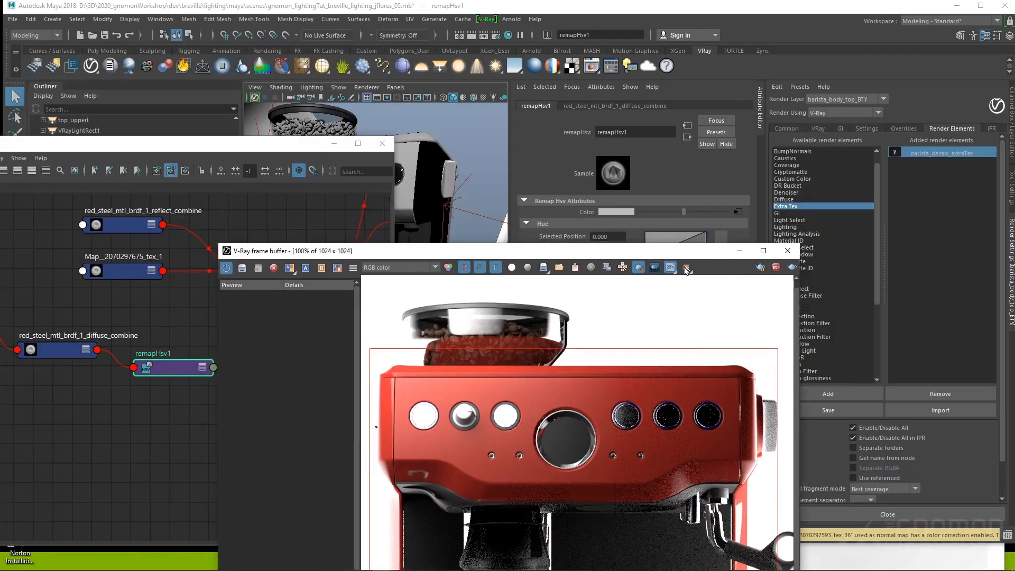
# - Tidy the red_steel_mtl_brdf_1 network by repositioning the remapHsv1 and red_steel_mtl_brdf_1_diffuse_combine nodes
pyautogui.moveTo(640, 252); pyautogui.dragTo(684, 267)
pyautogui.click(261, 157)
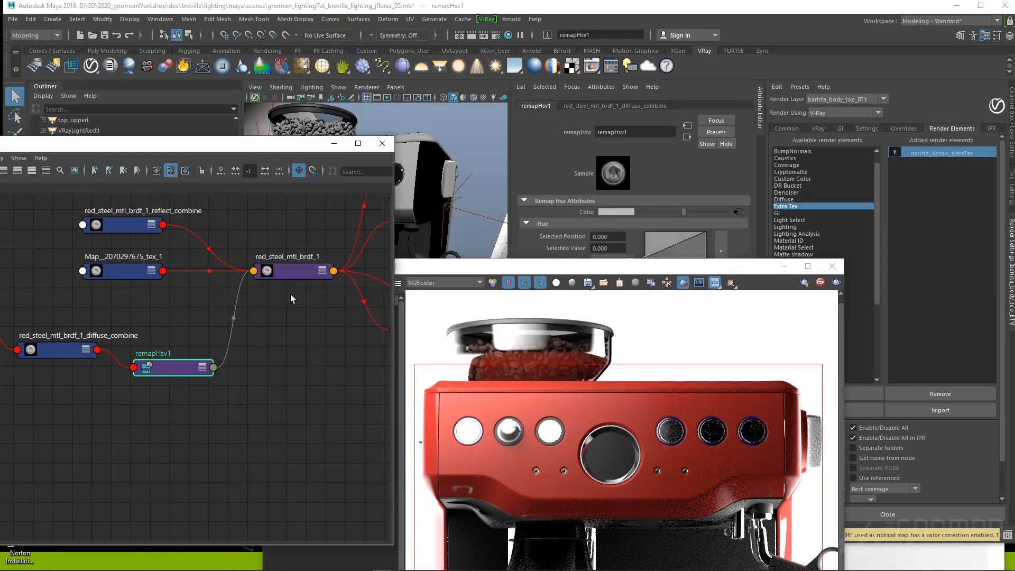
pyautogui.click(297, 280)
pyautogui.keyDown('alt'); pyautogui.moveTo(320, 309); pyautogui.dragTo(246, 374, button='middle'); pyautogui.keyUp('alt')
pyautogui.moveTo(220, 334); pyautogui.dragTo(226, 336)
pyautogui.keyDown('alt'); pyautogui.moveTo(220, 363); pyautogui.dragTo(200, 350, button='middle'); pyautogui.keyUp('alt')
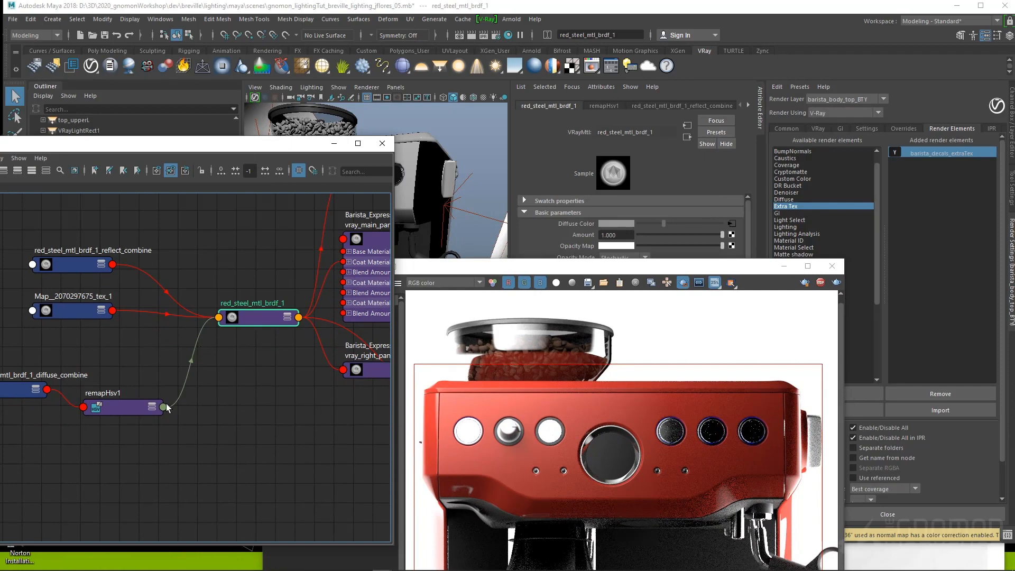
pyautogui.moveTo(136, 408); pyautogui.dragTo(126, 394)
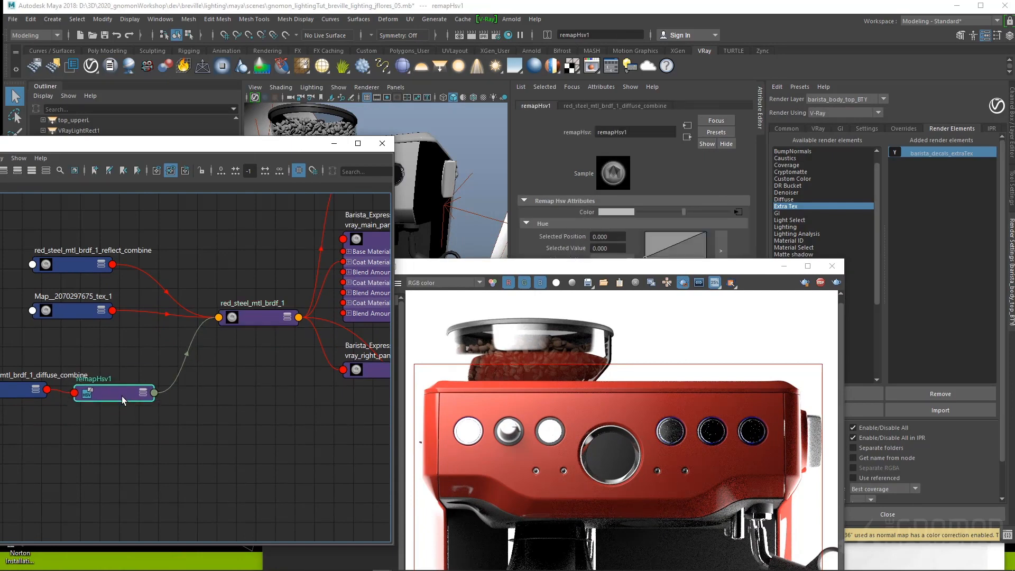
pyautogui.keyDown('alt'); pyautogui.moveTo(113, 353); pyautogui.dragTo(169, 345, button='middle'); pyautogui.keyUp('alt')
pyautogui.click(91, 381)
pyautogui.moveTo(83, 365); pyautogui.dragTo(90, 336)
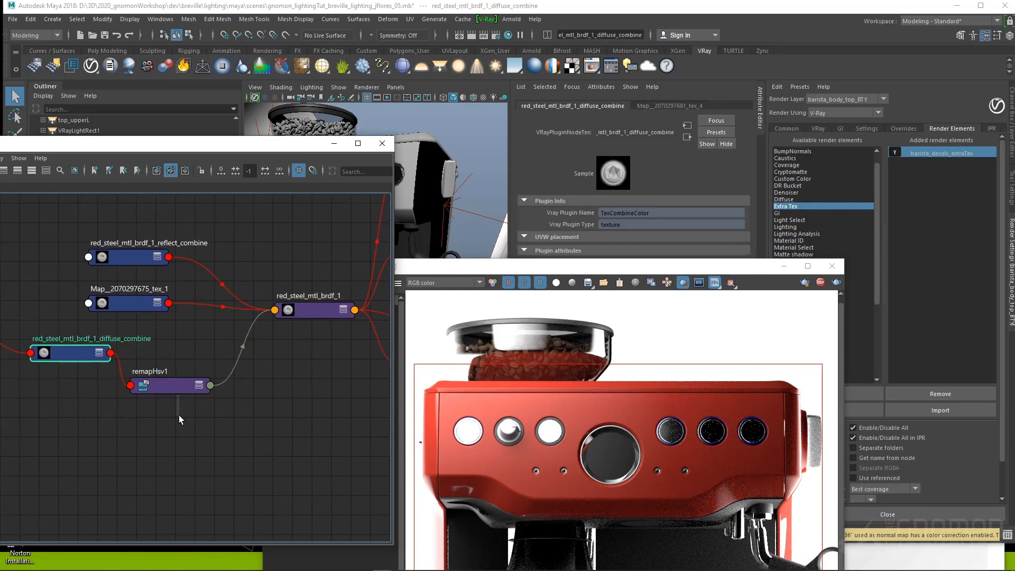
pyautogui.click(180, 420)
# - Select the coffee machine's top panel and graph its red steel shading network in a new Node Editor tab
pyautogui.moveTo(255, 153); pyautogui.dragTo(264, 306)
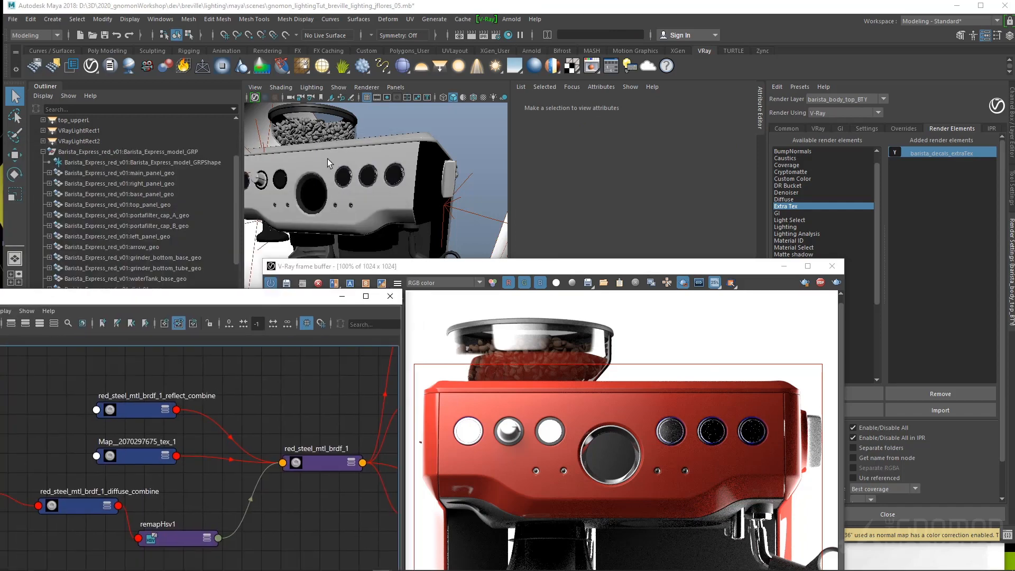
pyautogui.click(335, 145)
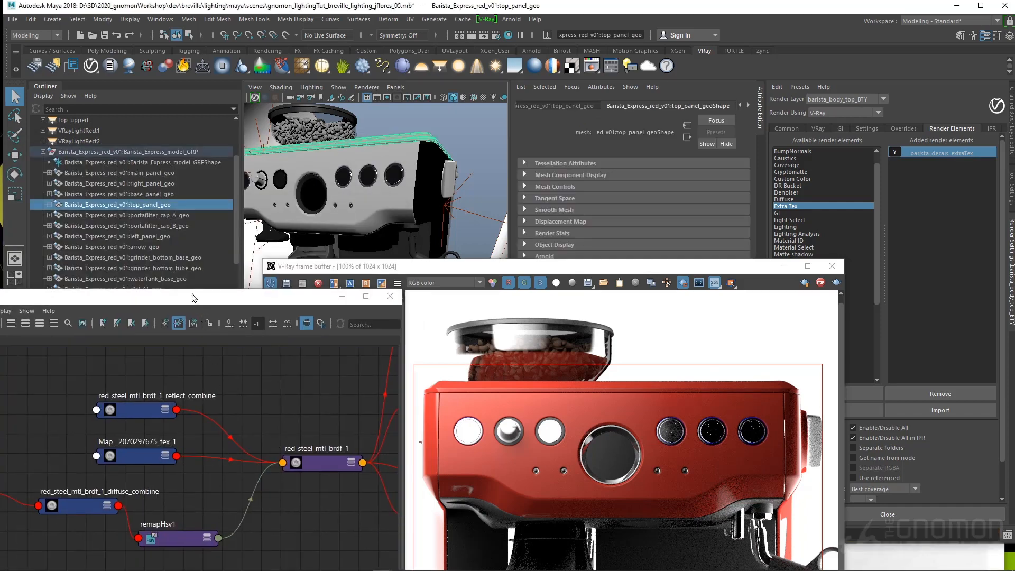
pyautogui.moveTo(193, 294); pyautogui.dragTo(436, 200)
pyautogui.click(194, 247)
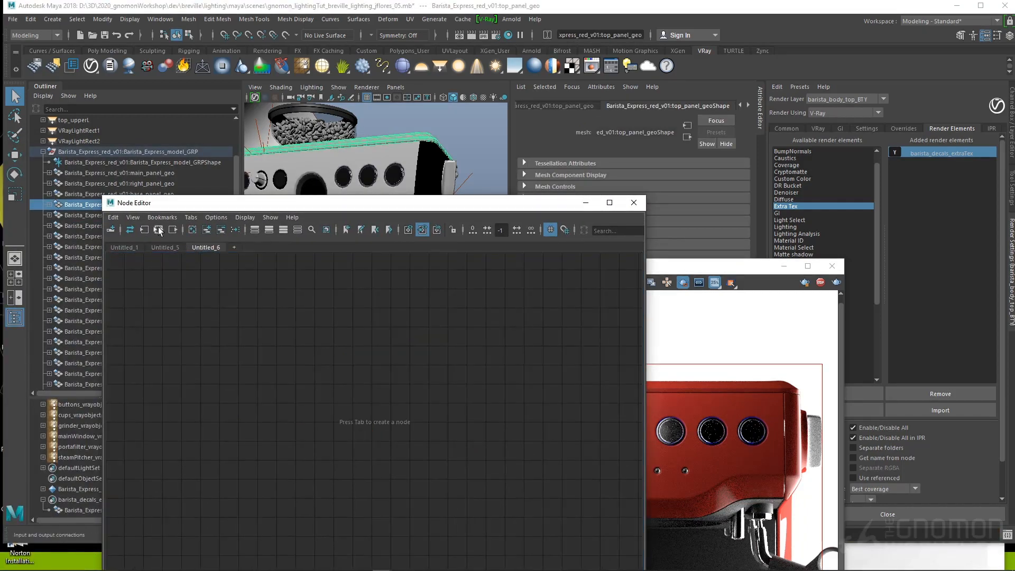
pyautogui.click(158, 231)
pyautogui.moveTo(291, 329)
pyautogui.mouseDown(button='right')
pyautogui.moveTo(297, 294)
pyautogui.moveTo(299, 315)
pyautogui.mouseUp(button='right')
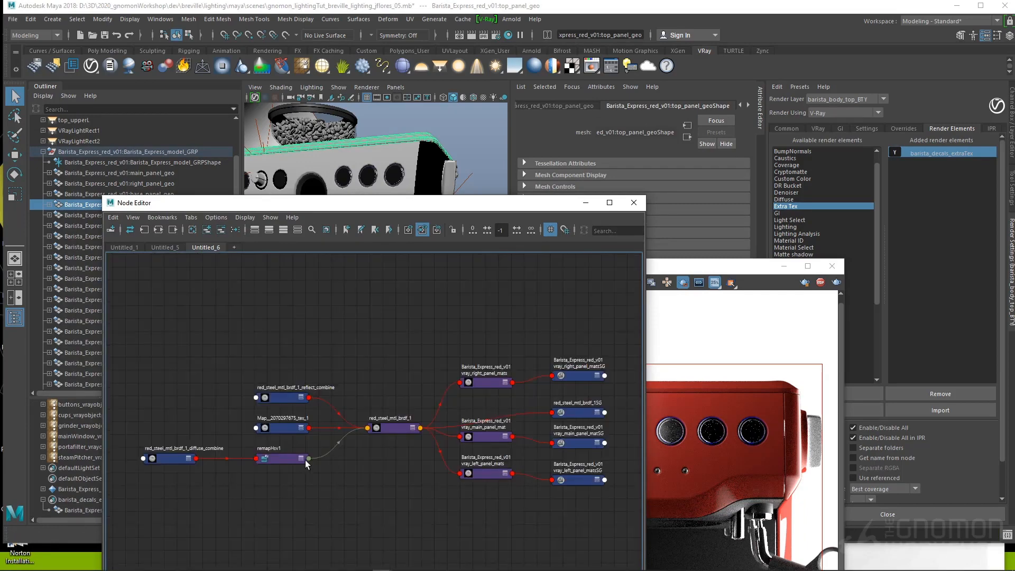
# - Inspect the red_steel_mtl_brdf_1 connections, then select remapHsv1 and arrange the windows to show its attributes beside the render
pyautogui.keyDown('alt'); pyautogui.moveTo(411, 433); pyautogui.dragTo(335, 410, button='middle'); pyautogui.keyUp('alt')
pyautogui.scroll(3, 329, 408)
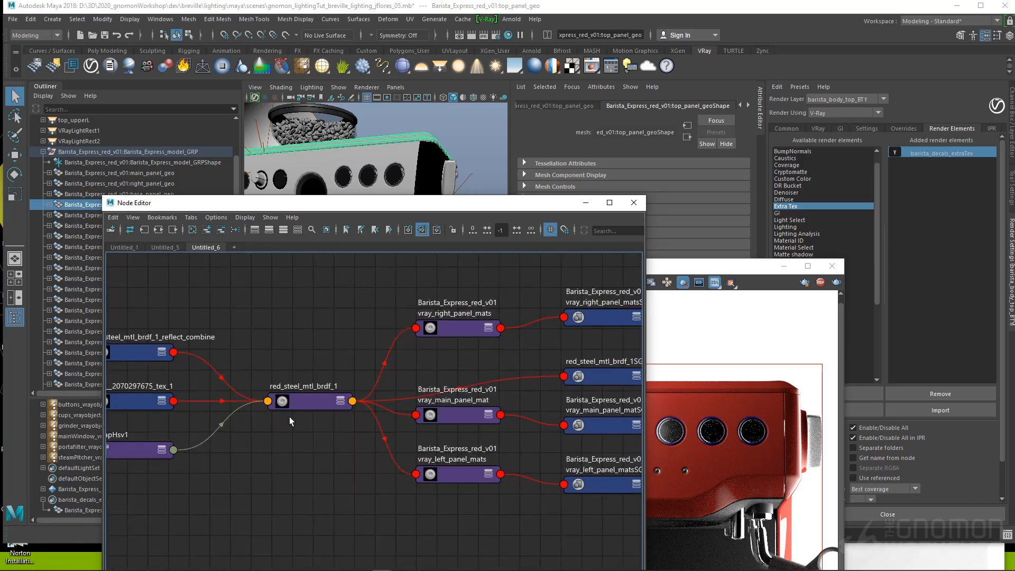
pyautogui.click(303, 399)
pyautogui.keyDown('alt'); pyautogui.moveTo(293, 437); pyautogui.dragTo(346, 415, button='middle'); pyautogui.keyUp('alt')
pyautogui.click(201, 431)
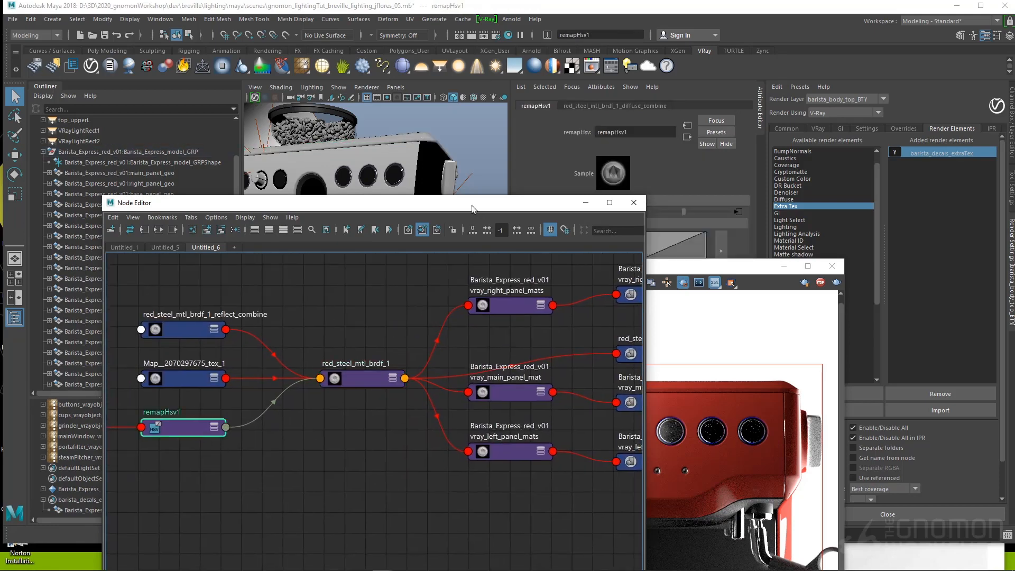
pyautogui.moveTo(473, 208); pyautogui.dragTo(224, 346)
pyautogui.click(596, 269)
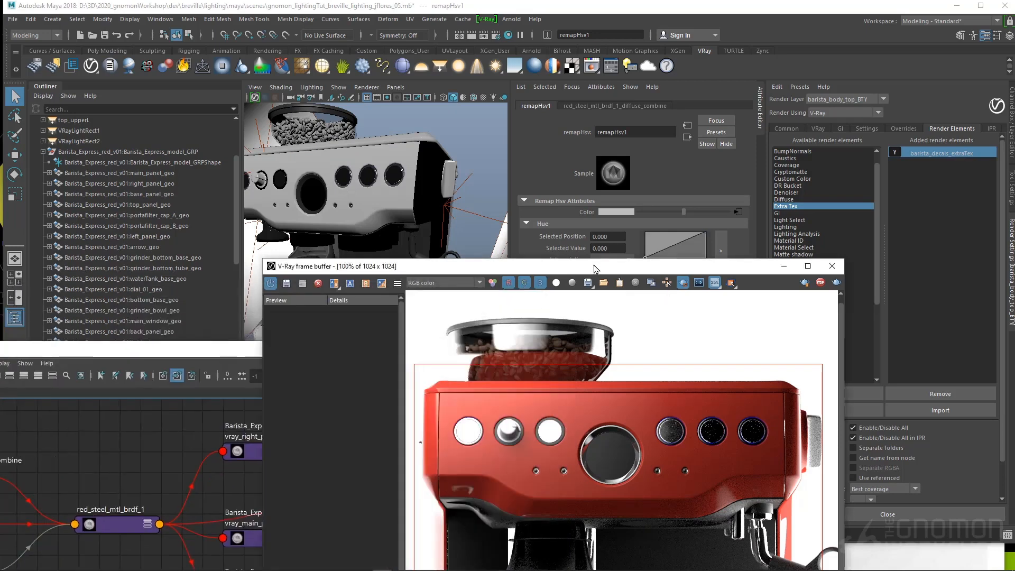
pyautogui.moveTo(596, 268); pyautogui.dragTo(227, 178)
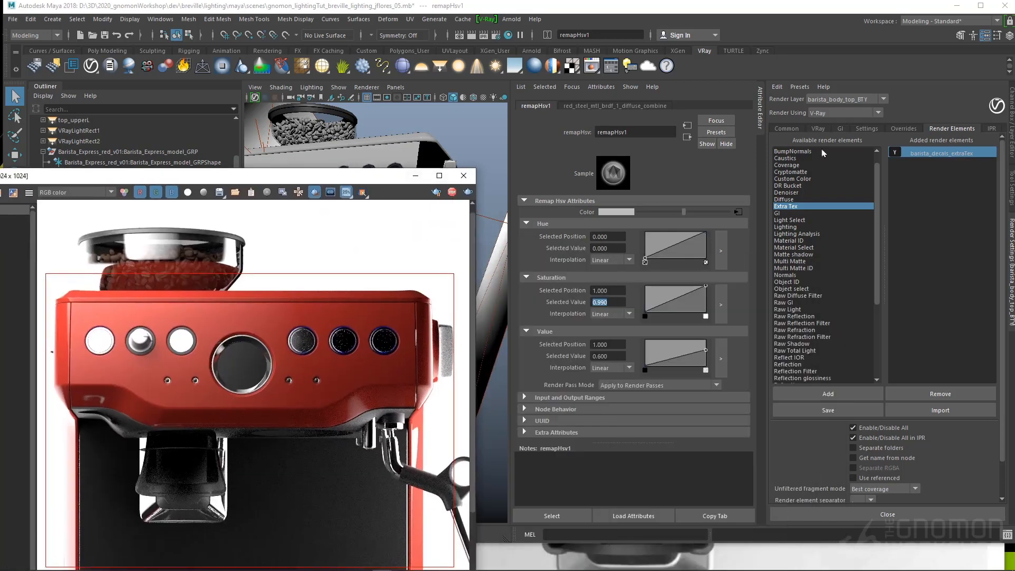
# - Add a Diffuse render element and start a new render with a region over the front panel's central gauge
pyautogui.doubleClick(791, 200)
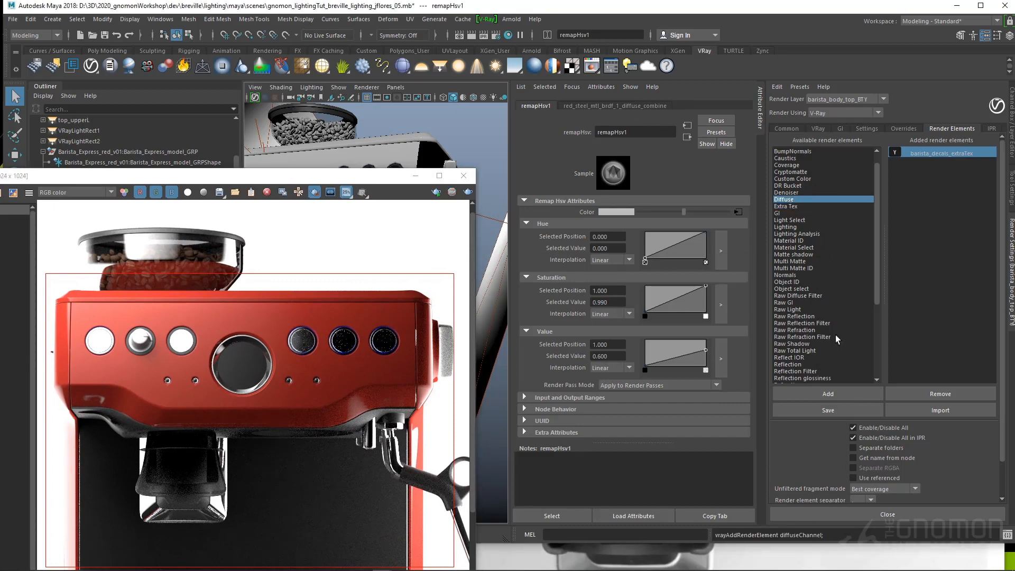
pyautogui.click(829, 393)
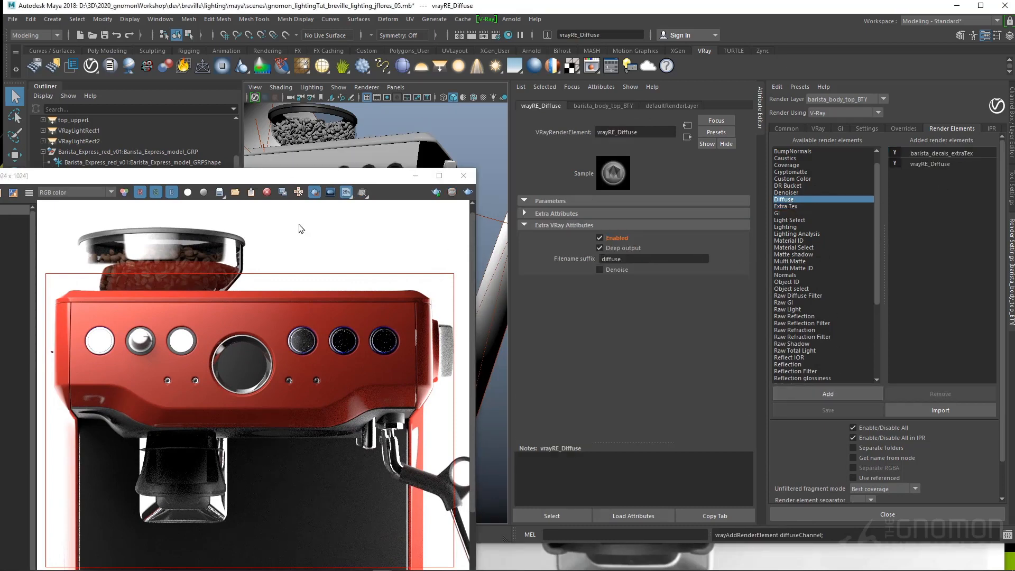
pyautogui.moveTo(220, 260); pyautogui.dragTo(303, 429)
pyautogui.click(470, 192)
pyautogui.click(494, 194)
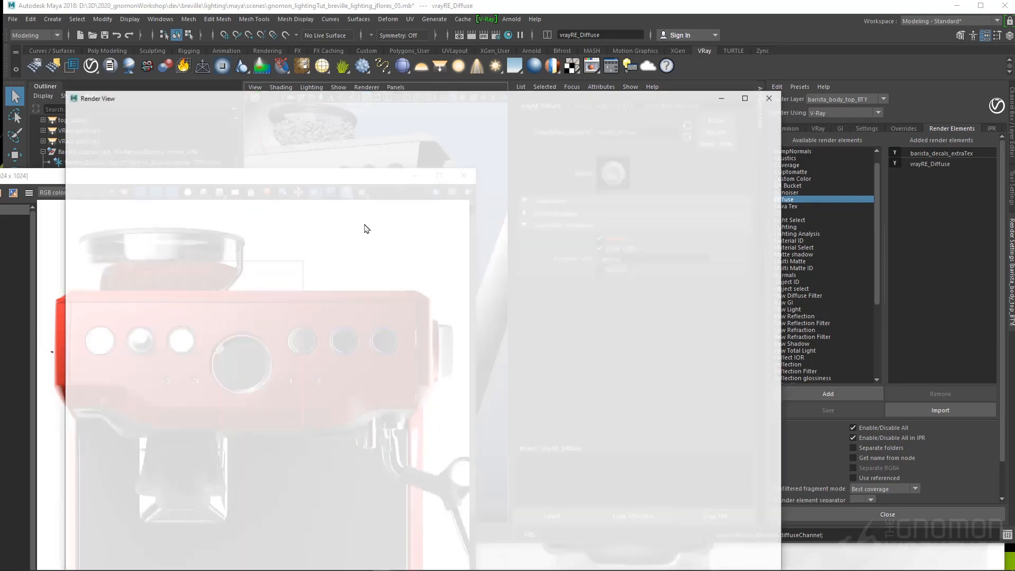
pyautogui.moveTo(93, 177); pyautogui.dragTo(167, 153)
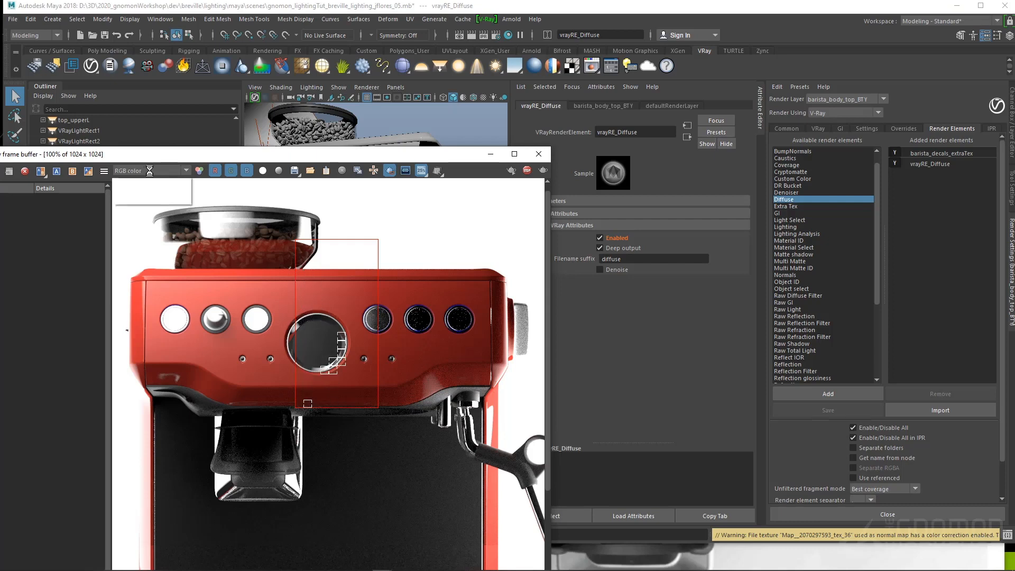
# - Examine the red in the diffuse channel of the frame buffer up close, then return to the RGB color channel
pyautogui.click(150, 170)
pyautogui.click(144, 199)
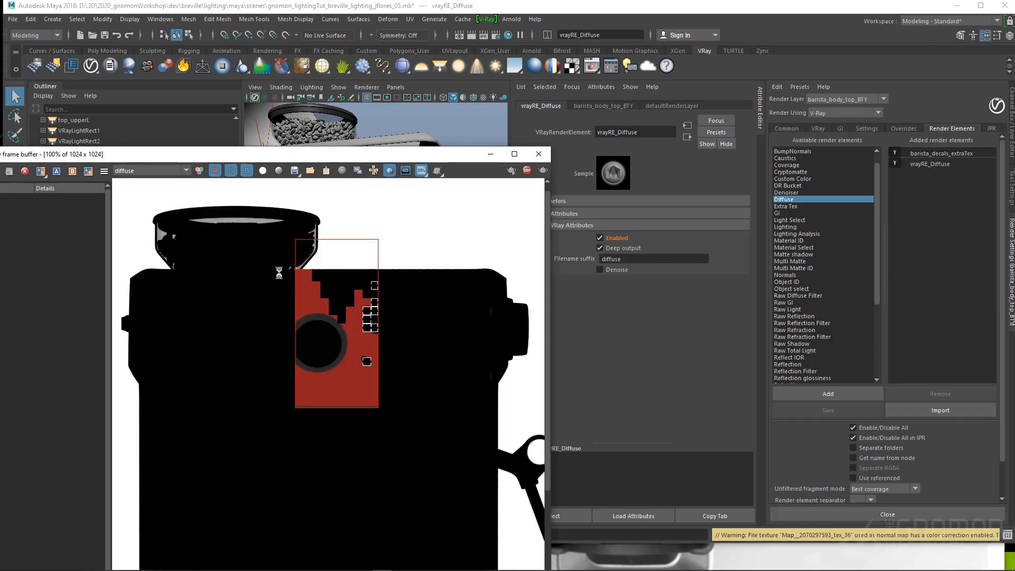
pyautogui.scroll(1, 279, 272)
pyautogui.scroll(2, 342, 295)
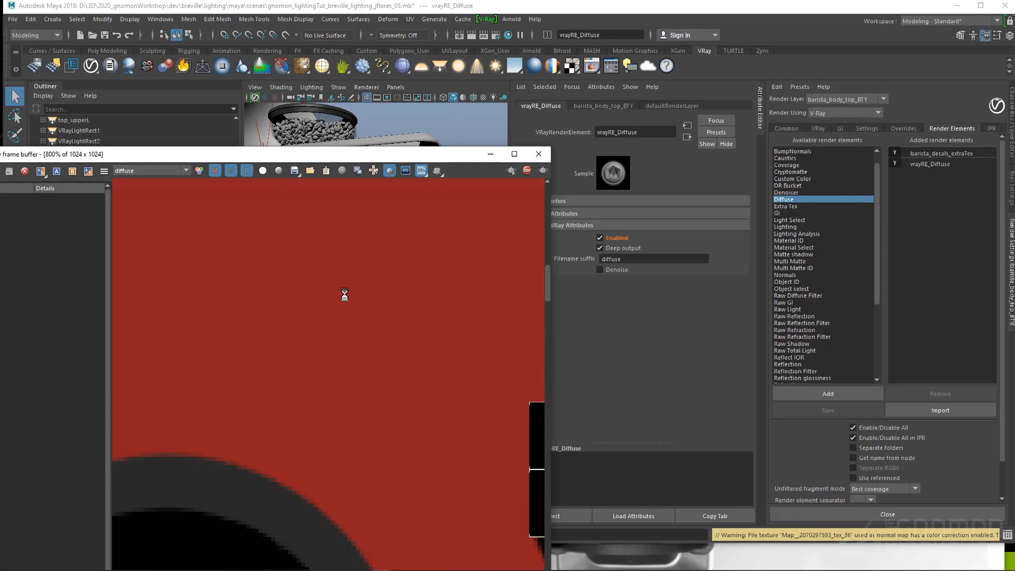
pyautogui.scroll(-1, 344, 293)
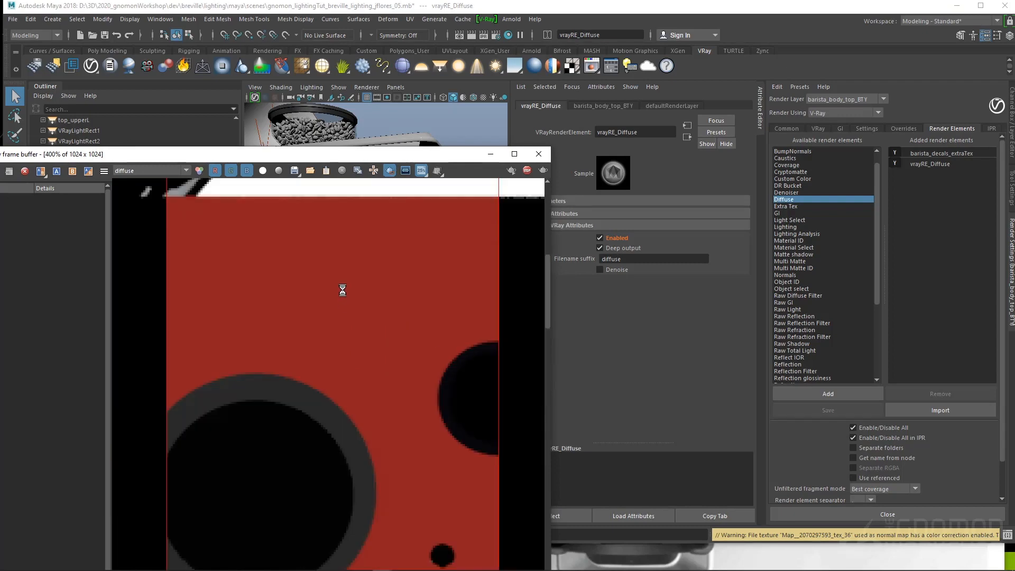
pyautogui.click(140, 171)
pyautogui.click(141, 181)
pyautogui.scroll(-2, 249, 266)
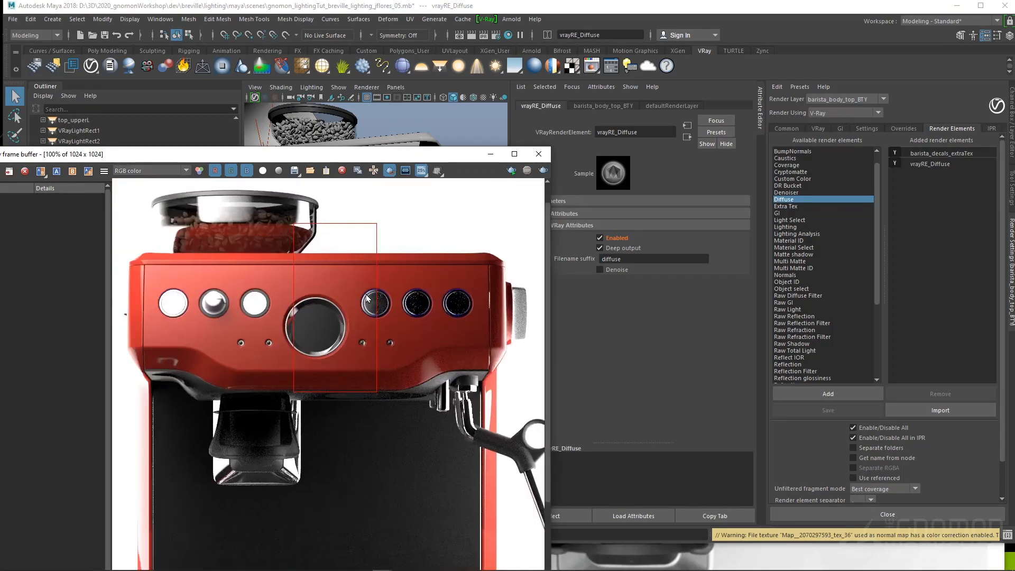
# - Check the panel's red around the button area in the RGB render and turn off the render region
pyautogui.moveTo(368, 299); pyautogui.dragTo(427, 300, button='middle')
pyautogui.scroll(1, 246, 335)
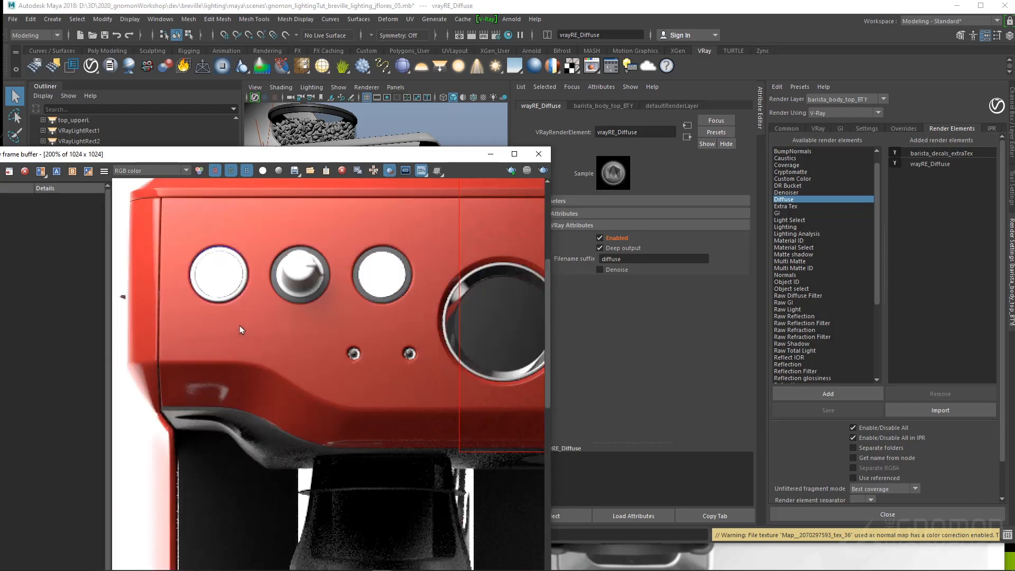
pyautogui.scroll(-1, 210, 302)
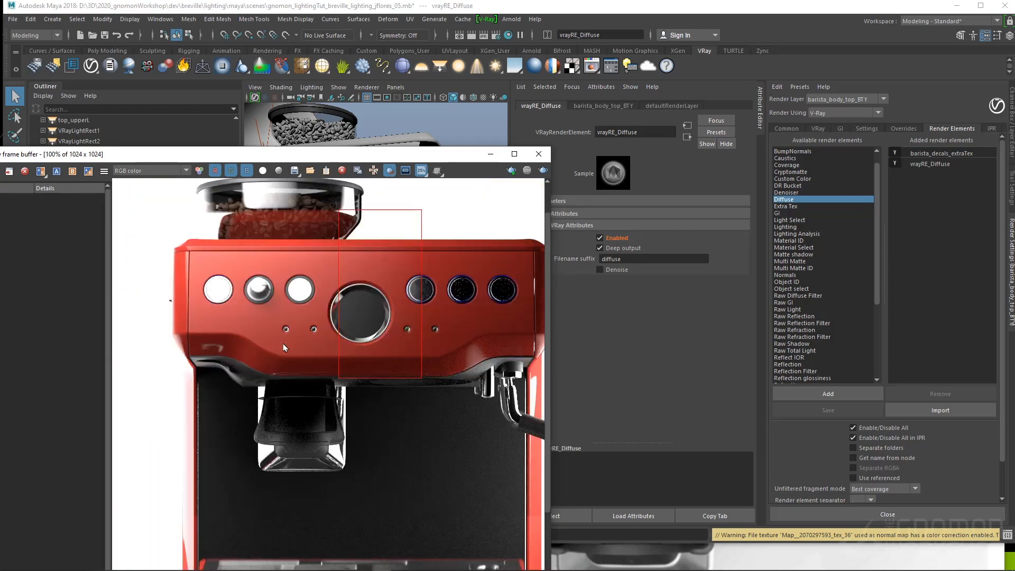
pyautogui.moveTo(283, 344); pyautogui.dragTo(258, 352, button='middle')
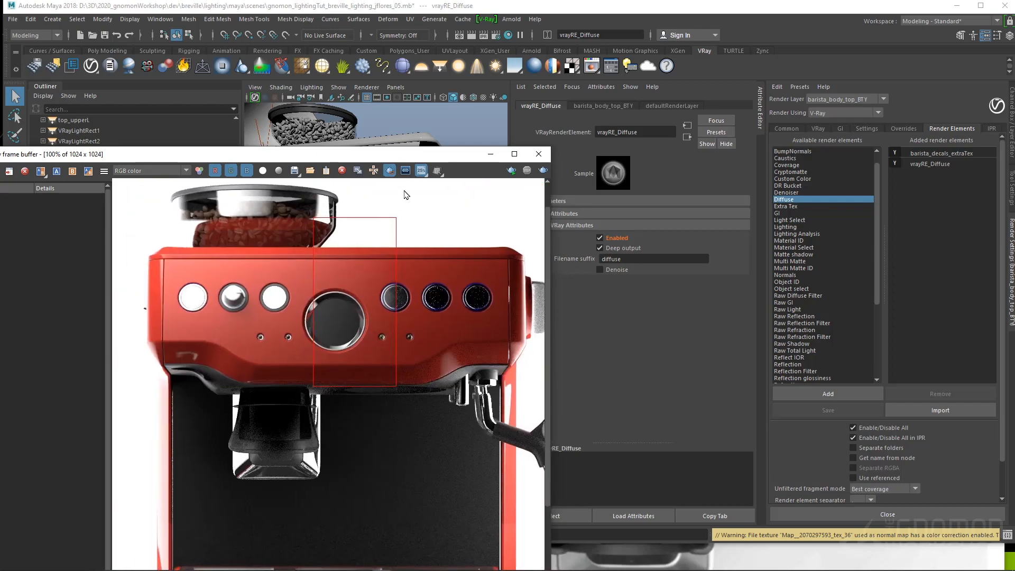
pyautogui.click(392, 175)
# - Examine the red steel's shading and reflections across the front panel, from its outer edge past the central gauge
pyautogui.moveTo(289, 369); pyautogui.dragTo(465, 384, button='middle')
pyautogui.scroll(1, 472, 333)
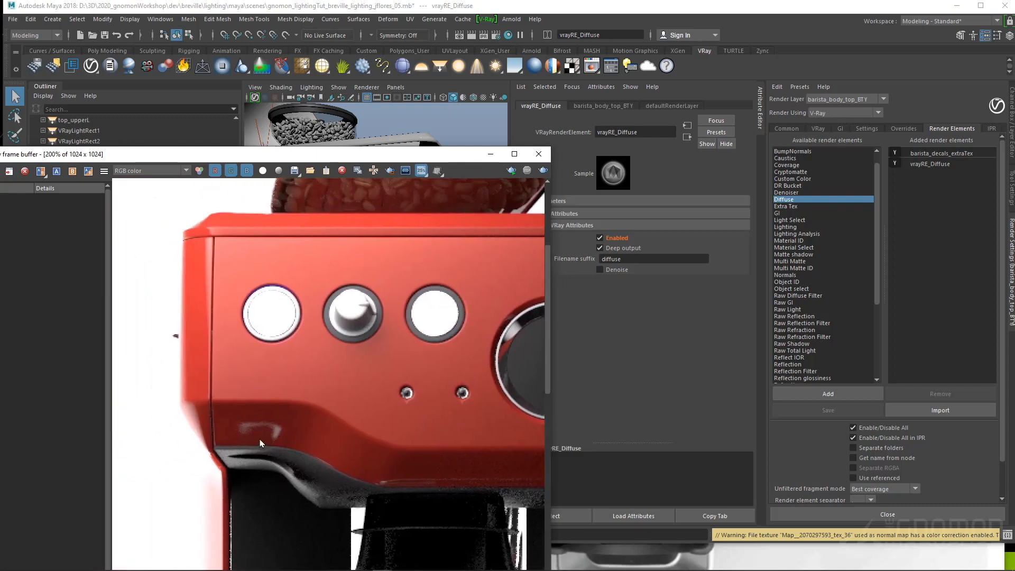
pyautogui.scroll(1, 260, 440)
pyautogui.scroll(-1, 263, 416)
pyautogui.moveTo(415, 423); pyautogui.dragTo(139, 425, button='middle')
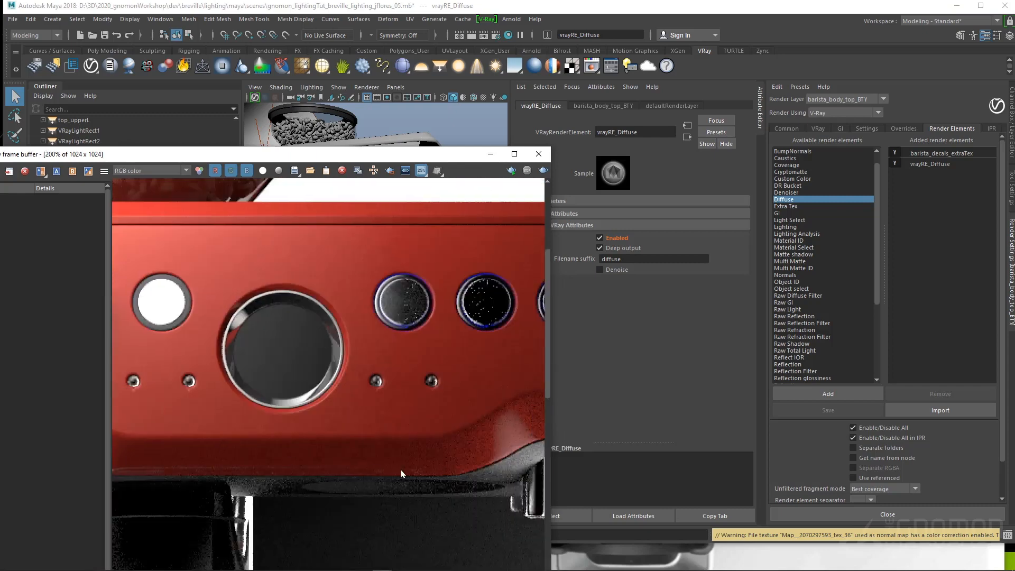
pyautogui.moveTo(401, 474); pyautogui.dragTo(143, 460, button='middle')
pyautogui.moveTo(269, 365); pyautogui.dragTo(431, 417, button='middle')
pyautogui.scroll(-1, 228, 364)
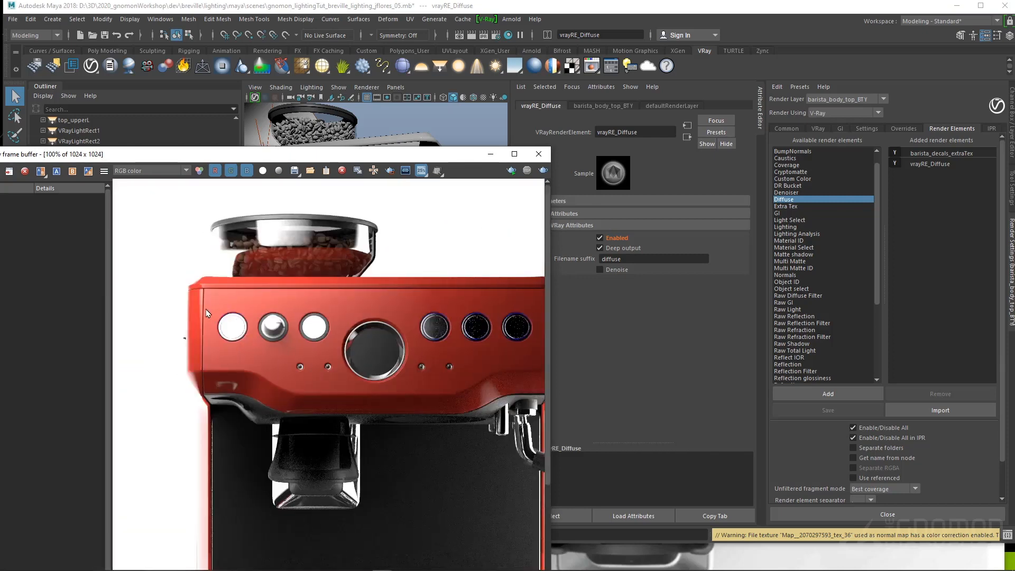
pyautogui.moveTo(302, 364); pyautogui.dragTo(293, 463, button='middle')
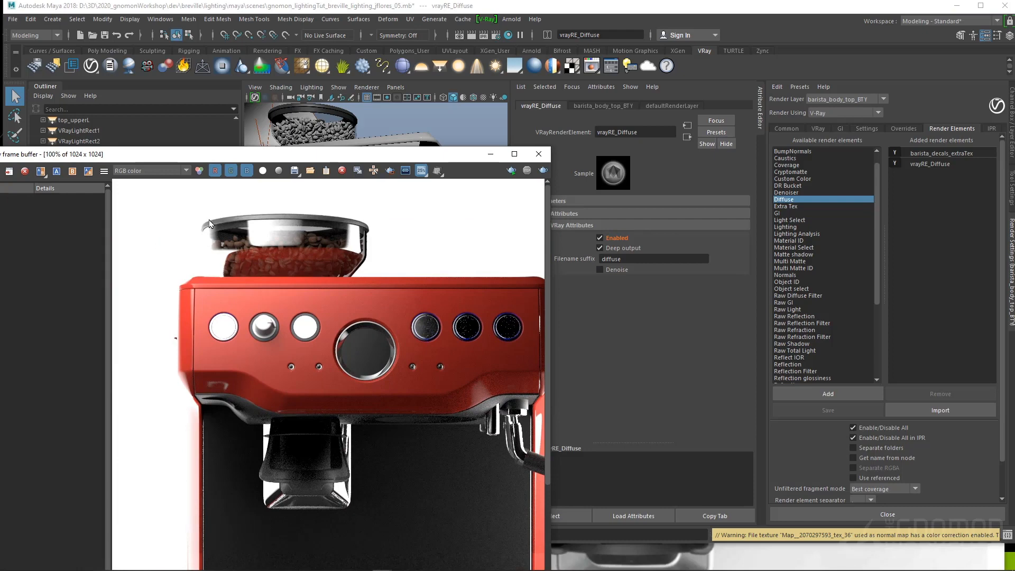
# - Locate the small wheel gear on the machine's side in the viewport, select wheelgear_geo and compare it with the render
pyautogui.moveTo(332, 156); pyautogui.dragTo(310, 300)
pyautogui.keyDown('alt'); pyautogui.moveTo(340, 229); pyautogui.dragTo(386, 233); pyautogui.keyUp('alt')
pyautogui.keyDown('alt'); pyautogui.moveTo(386, 232); pyautogui.dragTo(312, 221, button='right'); pyautogui.keyUp('alt')
pyautogui.keyDown('alt'); pyautogui.moveTo(312, 221); pyautogui.dragTo(381, 205, button='middle'); pyautogui.keyUp('alt')
pyautogui.keyDown('alt'); pyautogui.moveTo(381, 205); pyautogui.dragTo(504, 225, button='right'); pyautogui.keyUp('alt')
pyautogui.keyDown('alt'); pyautogui.moveTo(363, 131); pyautogui.dragTo(370, 148, button='middle'); pyautogui.keyUp('alt')
pyautogui.keyDown('alt'); pyautogui.moveTo(376, 168); pyautogui.dragTo(383, 167); pyautogui.keyUp('alt')
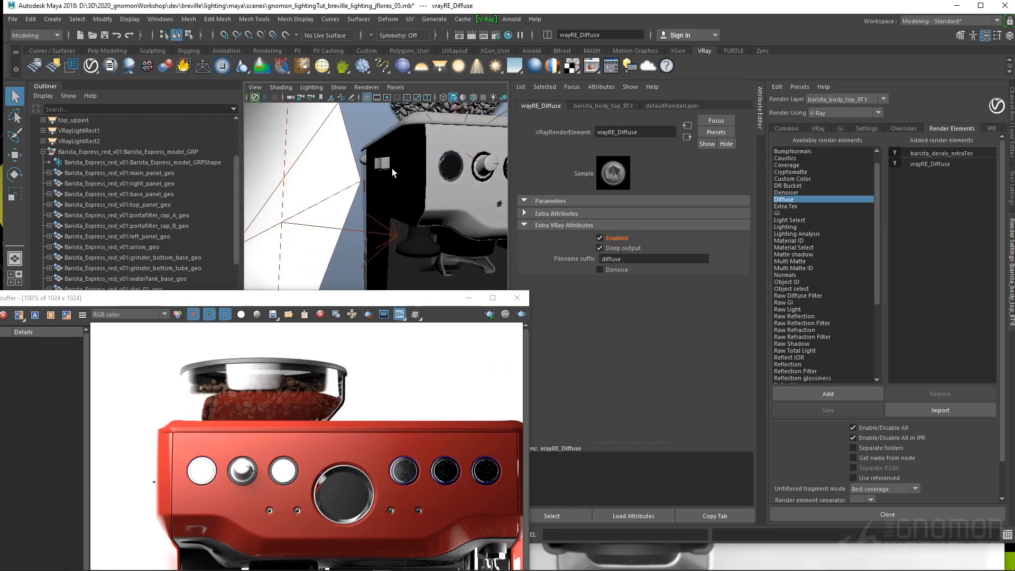
pyautogui.click(383, 167)
pyautogui.scroll(1, 165, 470)
pyautogui.scroll(1, 164, 469)
pyautogui.scroll(-2, 164, 468)
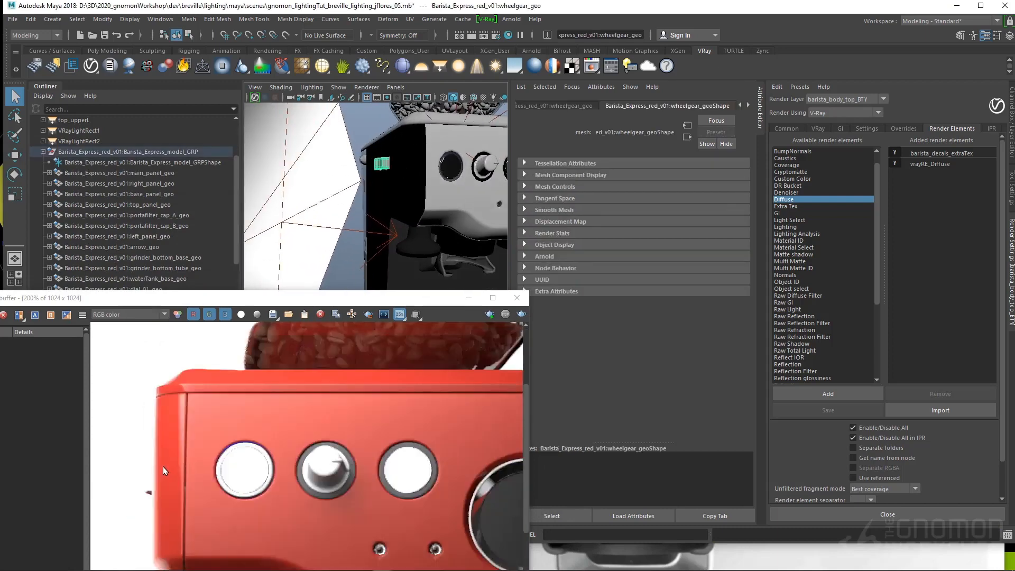
# - Select VRayLightRect1 together with wheelgear_geo and break the light link between them
pyautogui.keyDown('alt'); pyautogui.moveTo(343, 206); pyautogui.dragTo(332, 204); pyautogui.keyUp('alt')
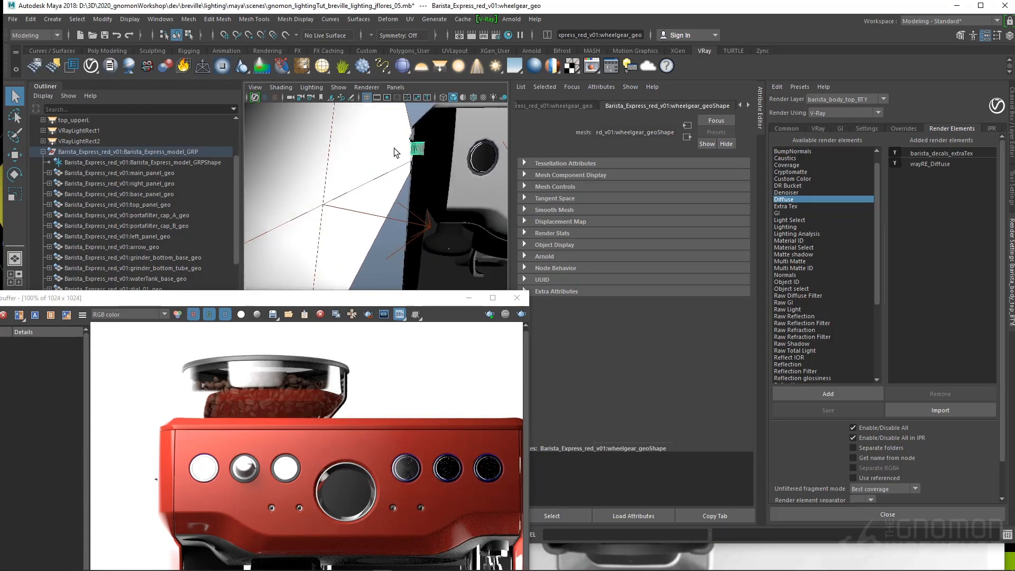
pyautogui.click(340, 160)
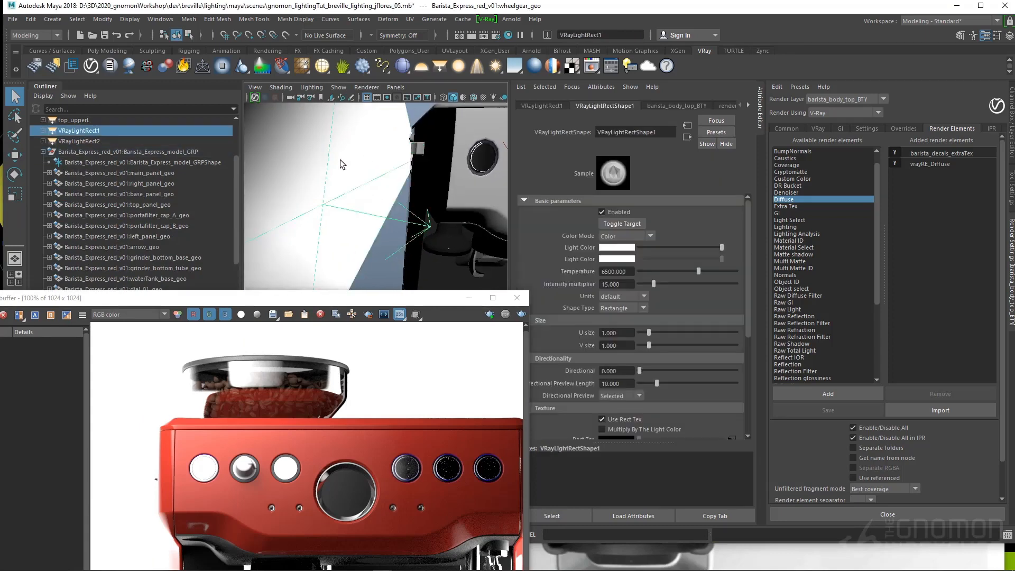
pyautogui.click(417, 150)
pyautogui.click(35, 35)
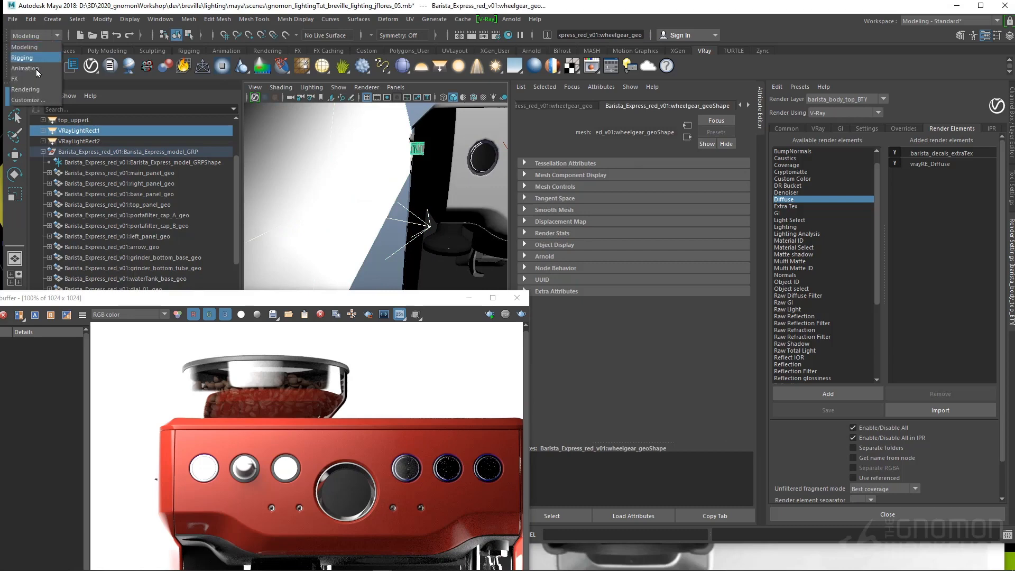
pyautogui.click(32, 84)
pyautogui.click(204, 20)
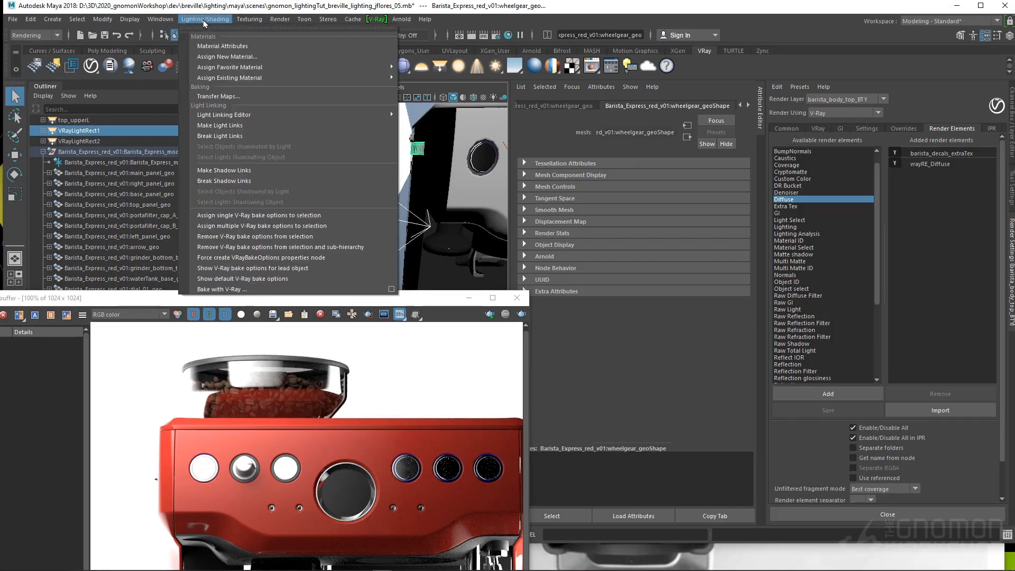
pyautogui.click(214, 136)
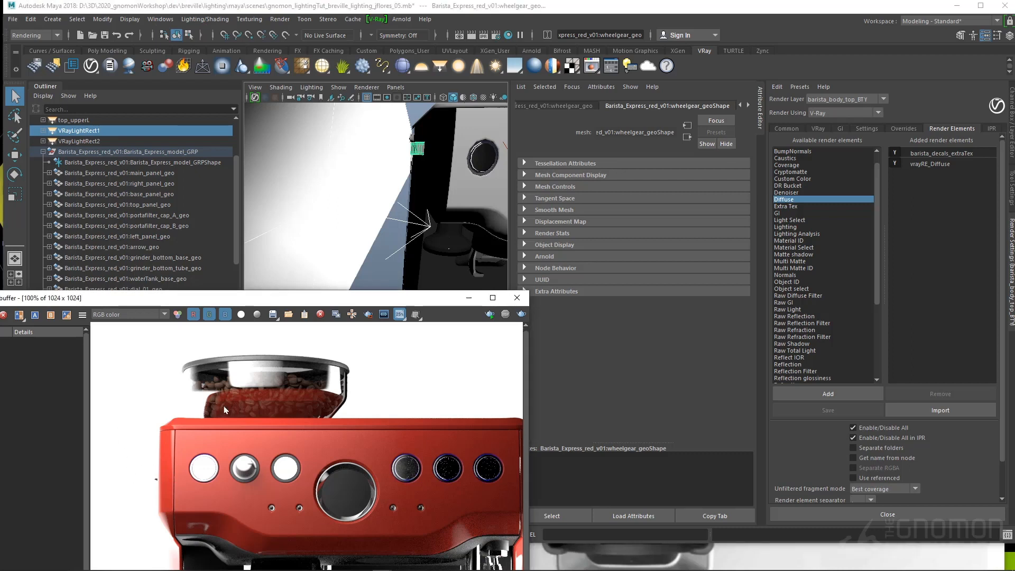
# - Render only a region around the wheel gear at the front panel's outer edge
pyautogui.click(368, 314)
pyautogui.moveTo(122, 442); pyautogui.dragTo(182, 499)
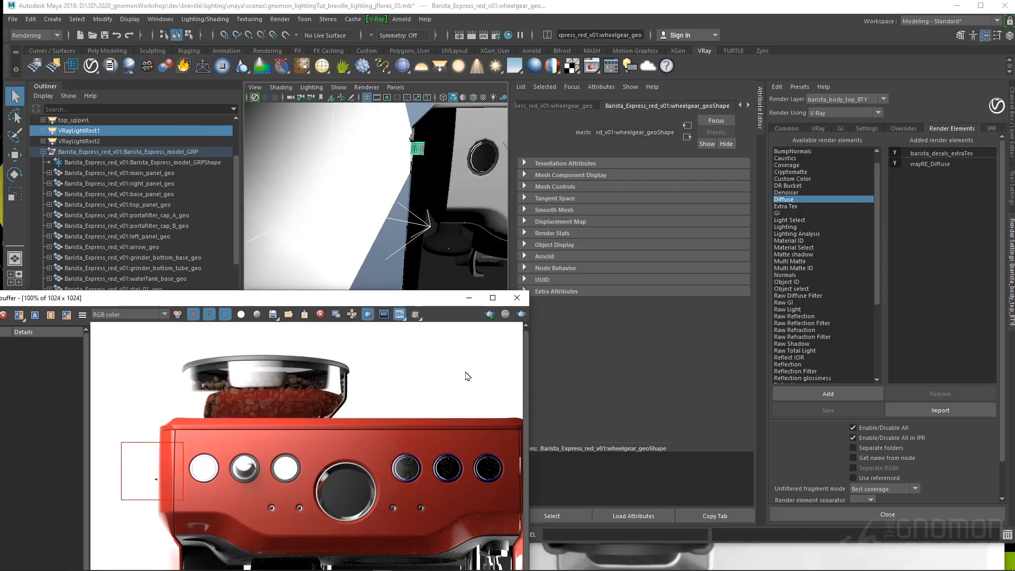
pyautogui.rightClick(522, 315)
pyautogui.click(531, 323)
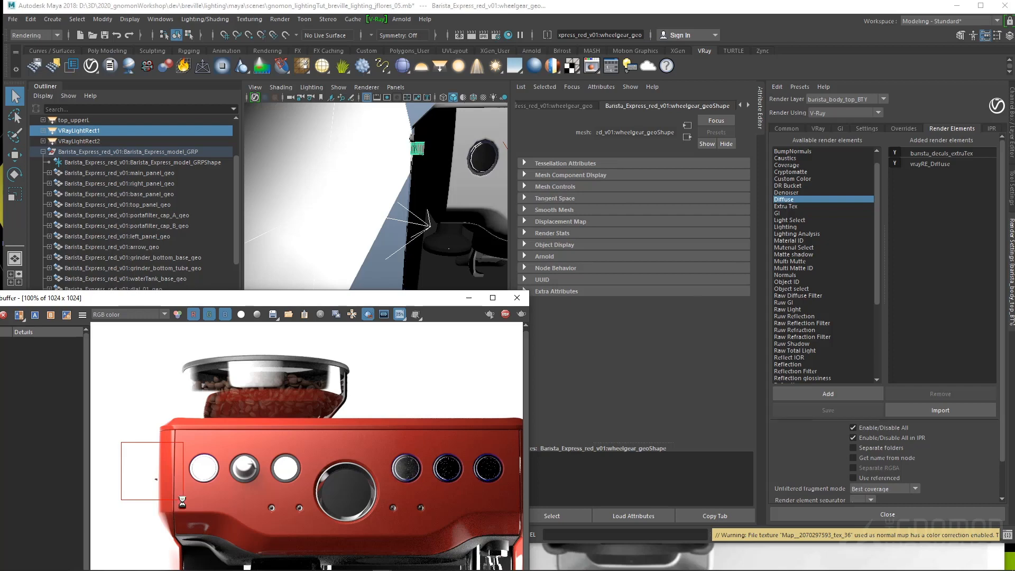
# - Examine the re-rendered wheel gear and the adjacent red panel edge in the frame buffer up close
pyautogui.moveTo(220, 299); pyautogui.dragTo(212, 174)
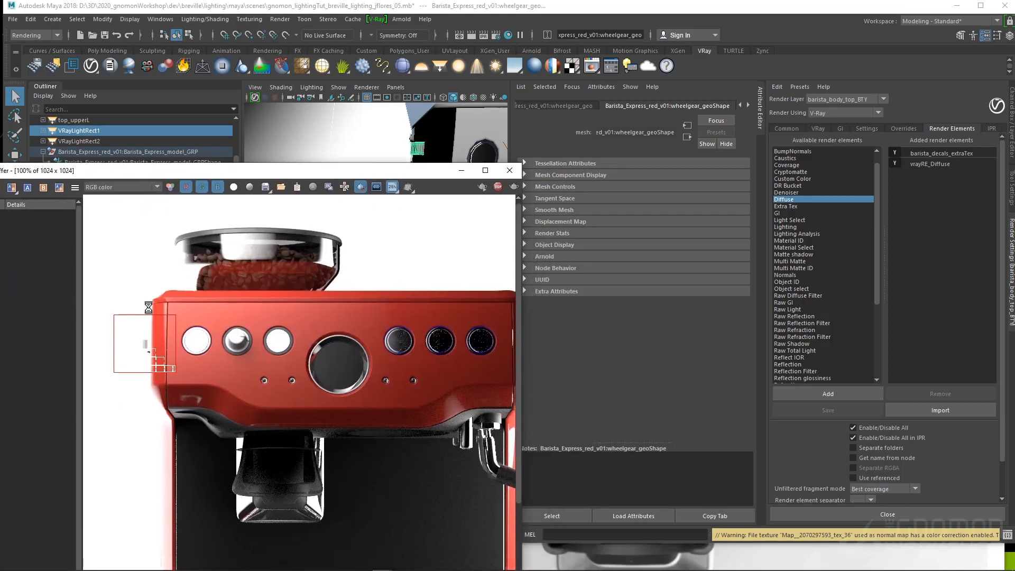
pyautogui.scroll(1, 168, 355)
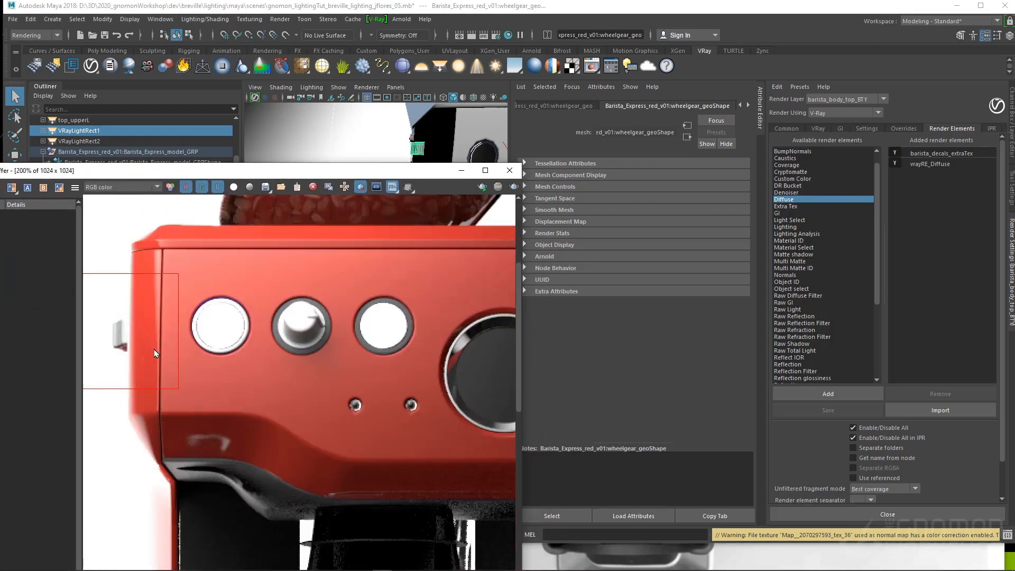
pyautogui.moveTo(396, 175); pyautogui.dragTo(415, 288)
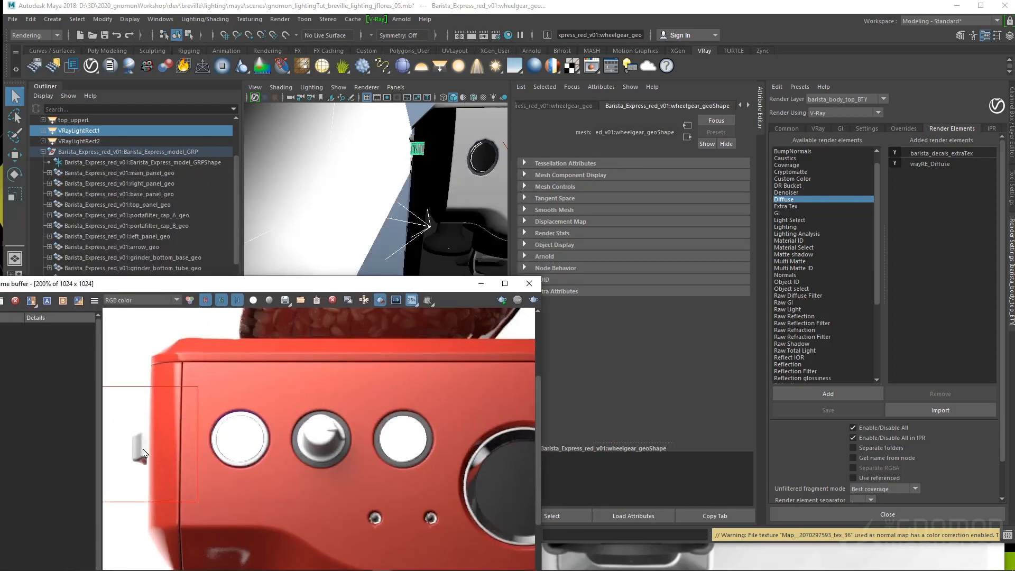
pyautogui.moveTo(332, 289); pyautogui.dragTo(347, 313)
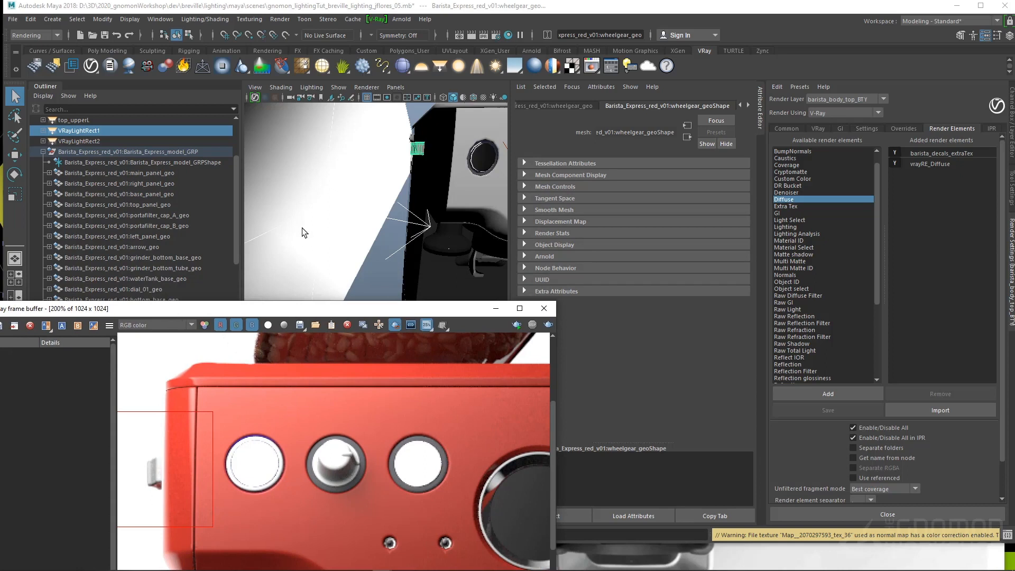
pyautogui.moveTo(157, 484); pyautogui.dragTo(222, 396, button='middle')
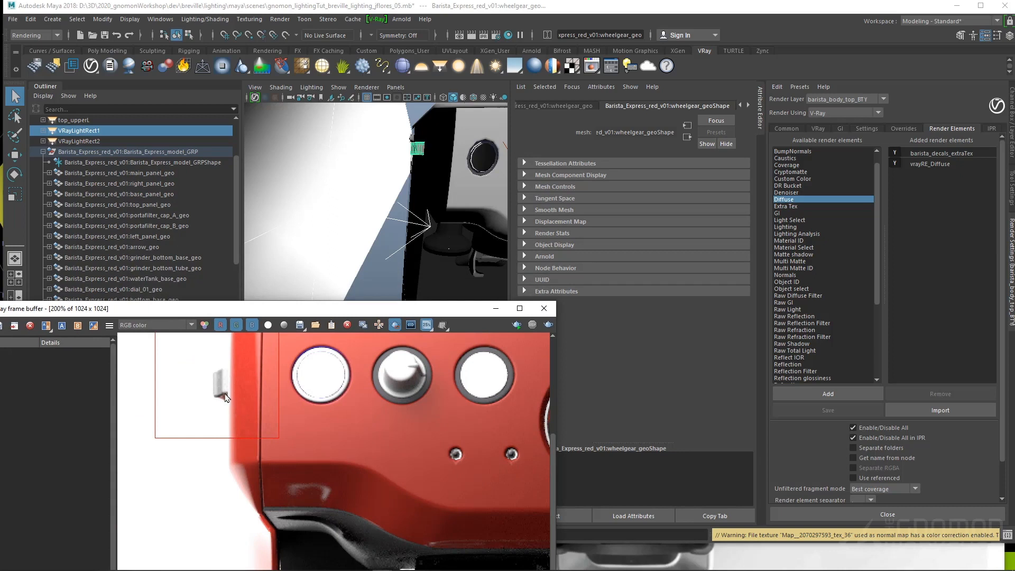
pyautogui.moveTo(237, 383); pyautogui.dragTo(243, 473, button='middle')
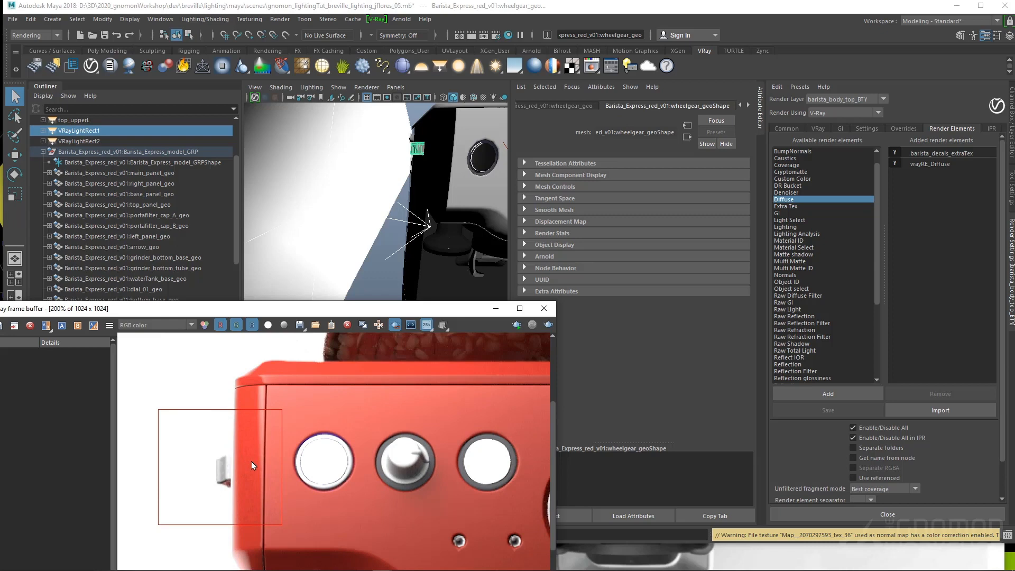
pyautogui.scroll(-2, 252, 461)
pyautogui.moveTo(354, 415); pyautogui.dragTo(354, 412, button='middle')
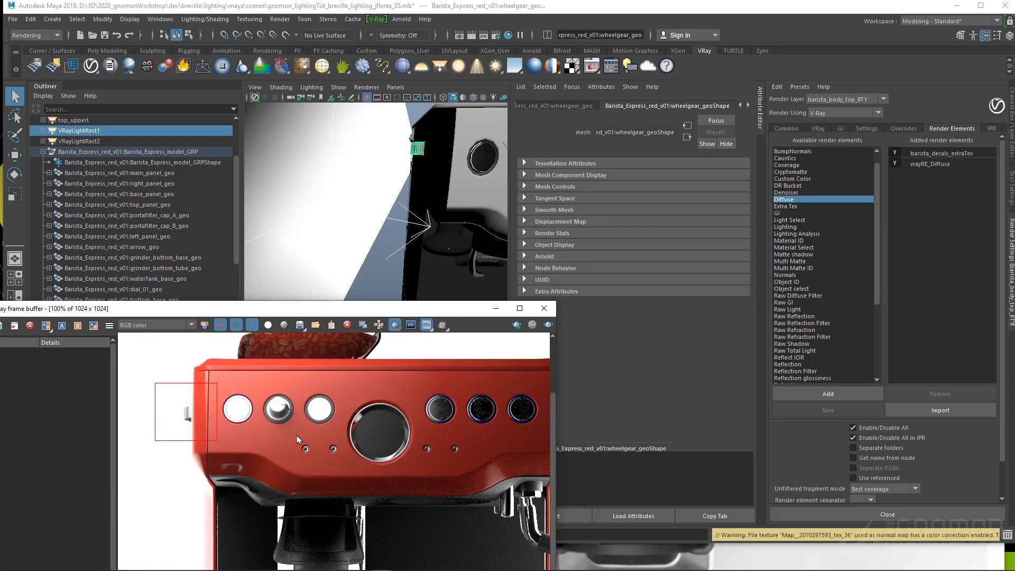
# - Select all the objects illuminated by VRayLightRect1
pyautogui.scroll(-3, 313, 187)
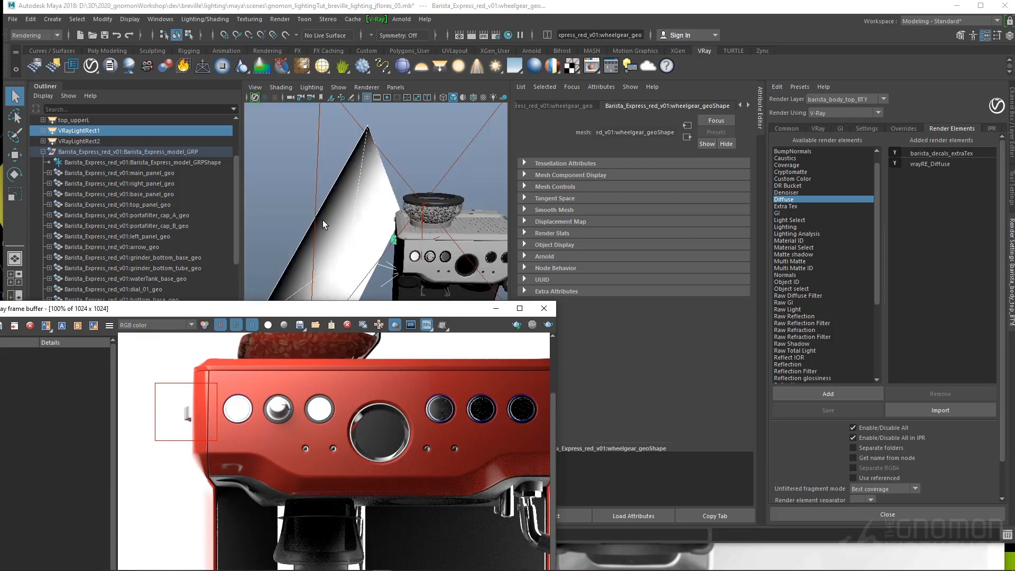
pyautogui.keyDown('alt'); pyautogui.moveTo(334, 229); pyautogui.dragTo(351, 223); pyautogui.keyUp('alt')
pyautogui.click(312, 243)
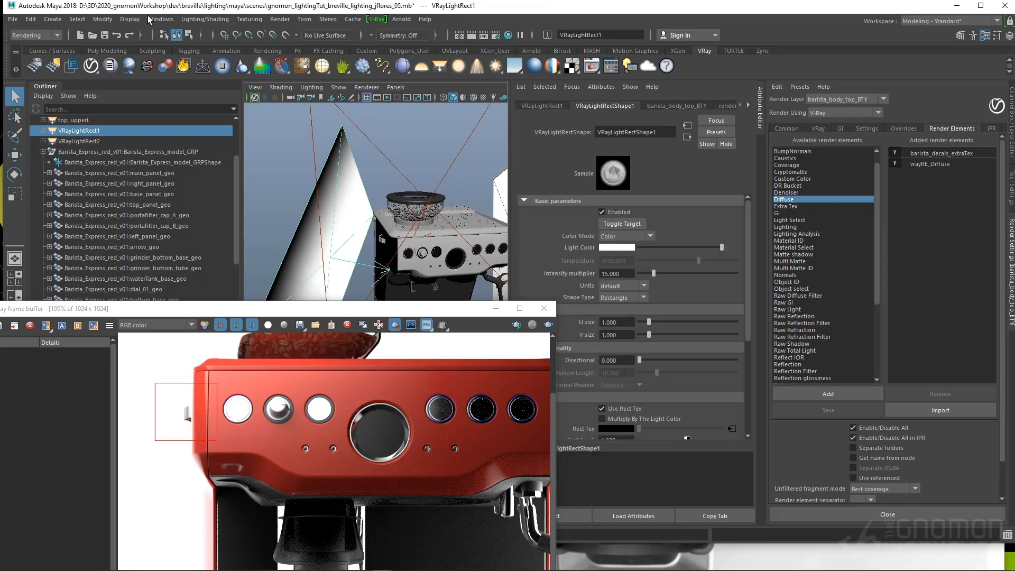
pyautogui.click(195, 19)
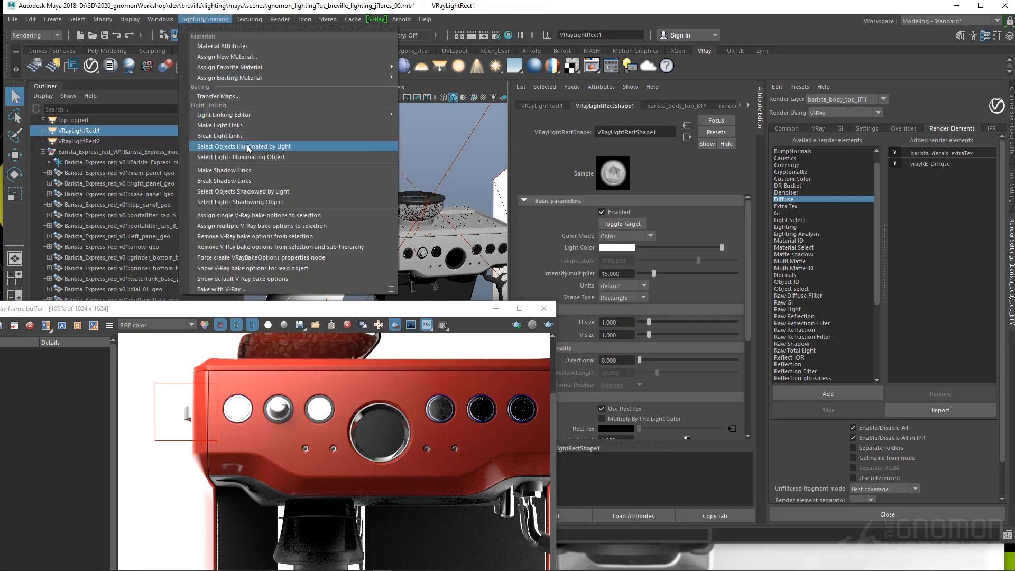
pyautogui.click(279, 152)
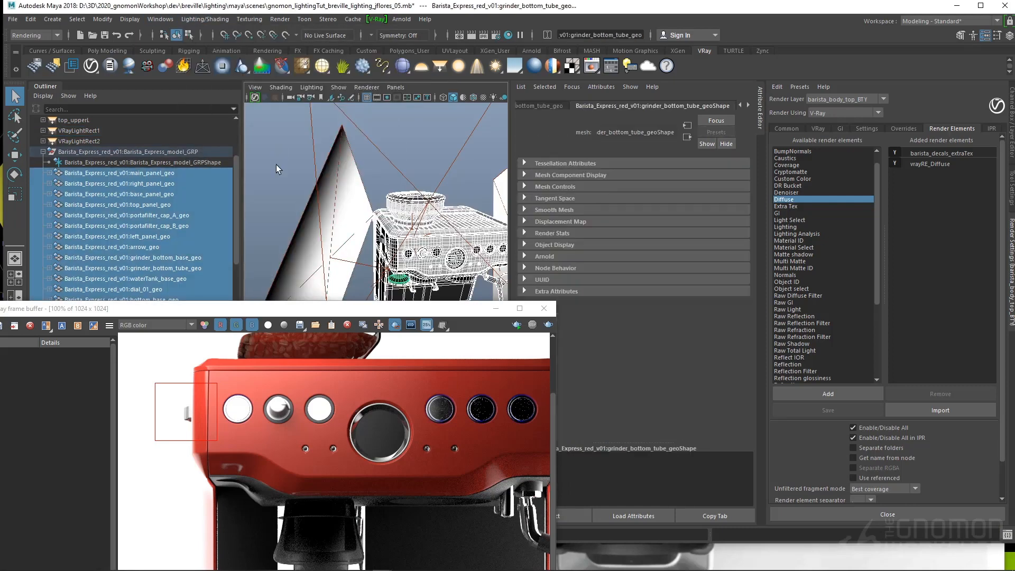
# - Examine the objects lit by VRayLightRect1 around the machine, from the drip tray to the whole body
pyautogui.press('f')
pyautogui.keyDown('alt'); pyautogui.moveTo(358, 245); pyautogui.dragTo(389, 248, button='right'); pyautogui.keyUp('alt')
pyautogui.keyDown('alt'); pyautogui.moveTo(378, 246); pyautogui.dragTo(349, 153, button='middle'); pyautogui.keyUp('alt')
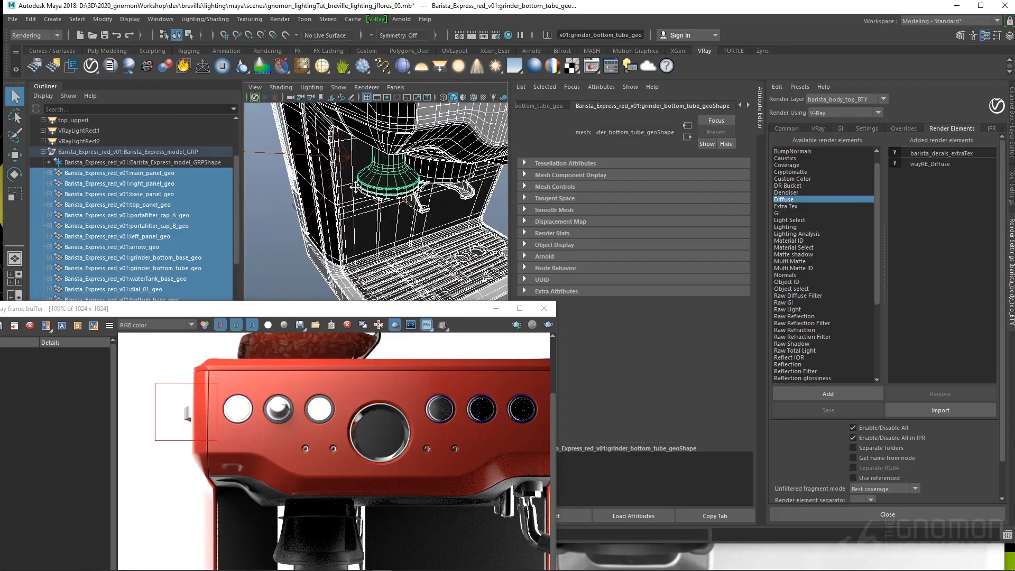
pyautogui.keyDown('alt'); pyautogui.moveTo(333, 125); pyautogui.dragTo(341, 148); pyautogui.keyUp('alt')
pyautogui.keyDown('alt'); pyautogui.moveTo(468, 186); pyautogui.dragTo(331, 175, button='right'); pyautogui.keyUp('alt')
pyautogui.keyDown('alt'); pyautogui.moveTo(331, 176); pyautogui.dragTo(306, 148); pyautogui.keyUp('alt')
pyautogui.keyDown('alt'); pyautogui.moveTo(417, 246); pyautogui.dragTo(380, 185, button='middle'); pyautogui.keyUp('alt')
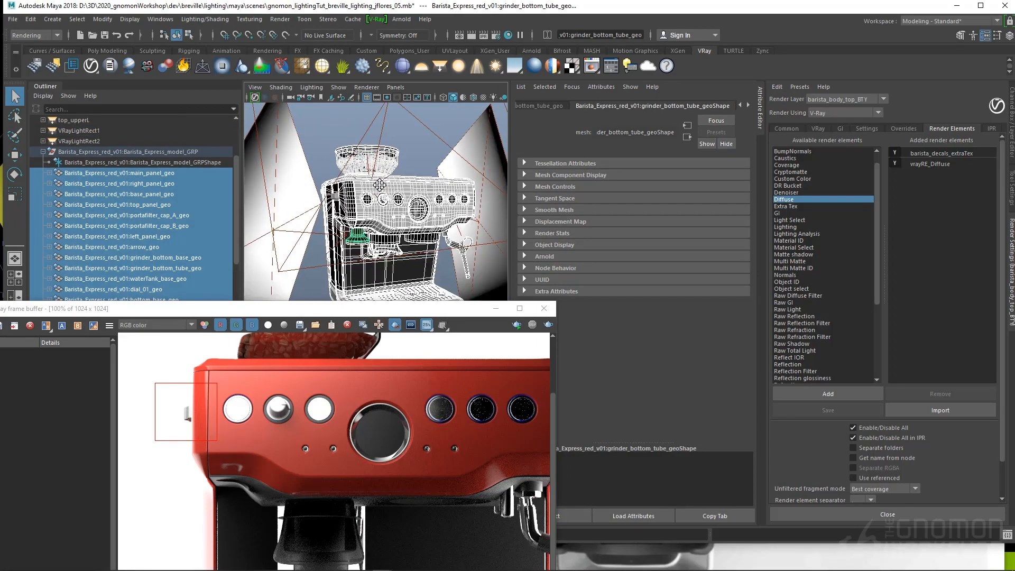
pyautogui.keyDown('alt'); pyautogui.moveTo(419, 222); pyautogui.dragTo(421, 197, button='middle'); pyautogui.keyUp('alt')
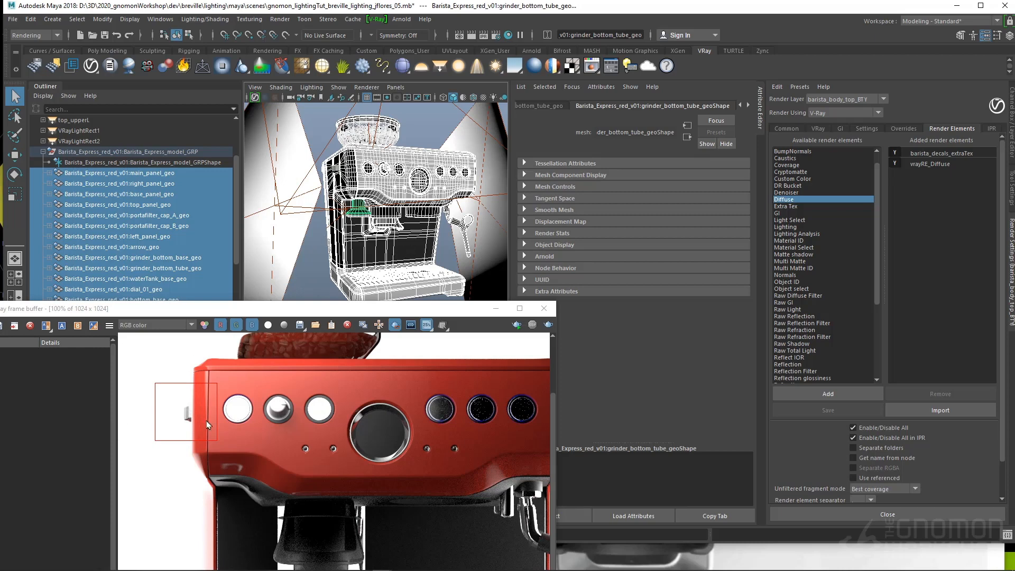
# - Select grinder_bowl_geo and examine how the bean hopper and its red base look in the render
pyautogui.moveTo(217, 444); pyautogui.dragTo(338, 426, button='middle')
pyautogui.scroll(-1, 191, 432)
pyautogui.scroll(1, 382, 467)
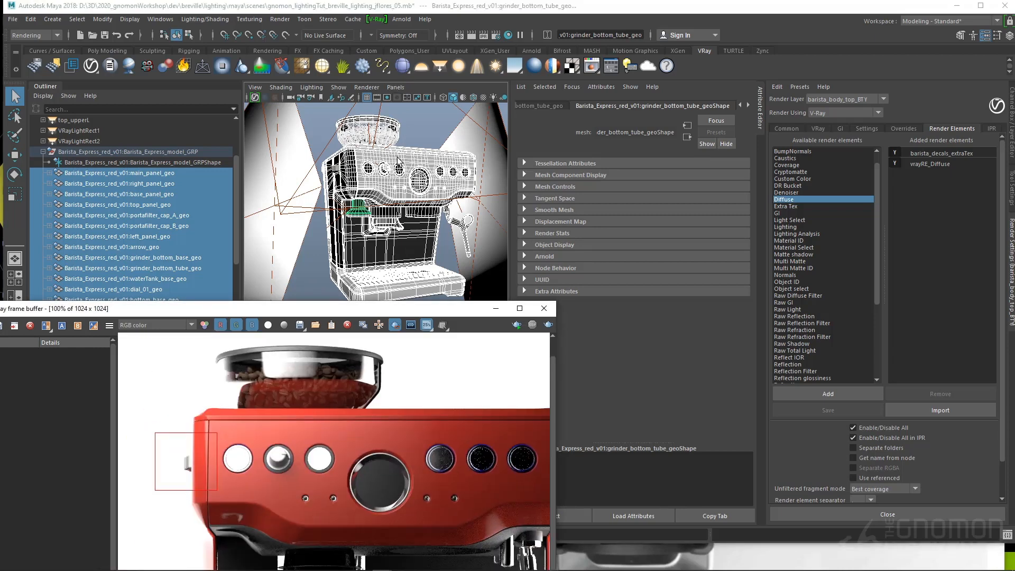
pyautogui.click(370, 129)
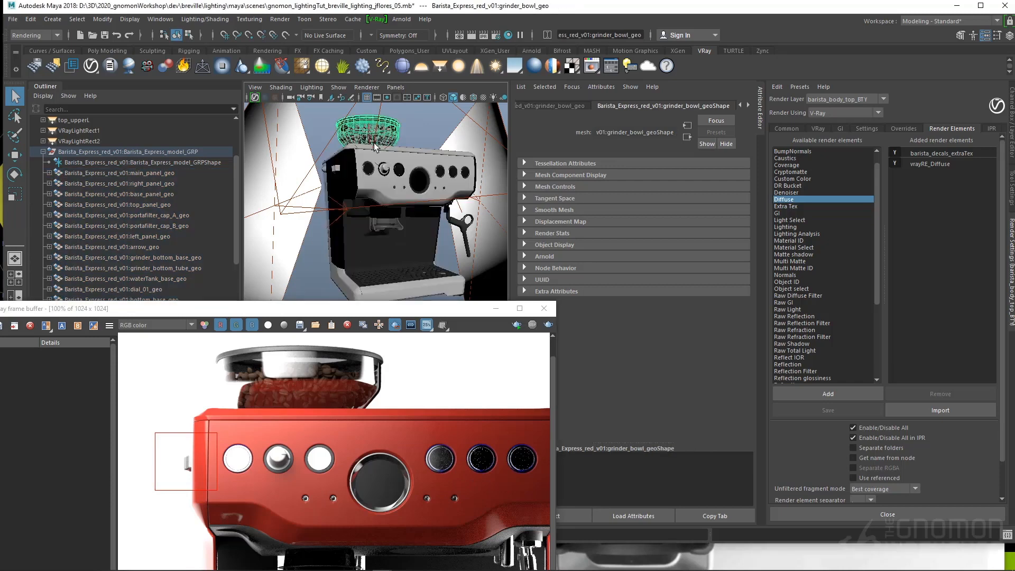
pyautogui.scroll(1, 343, 416)
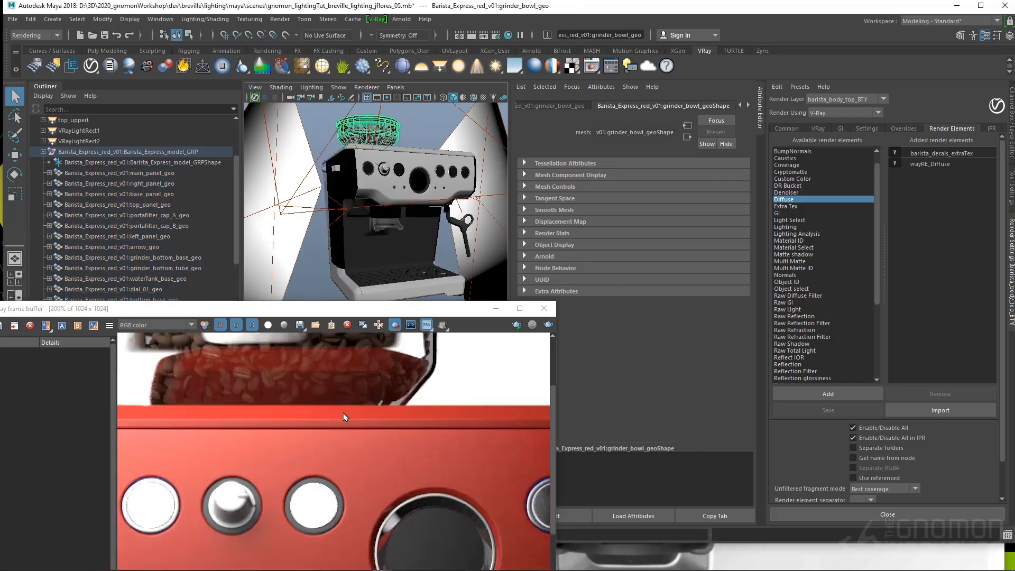
pyautogui.moveTo(406, 409); pyautogui.dragTo(607, 407, button='middle')
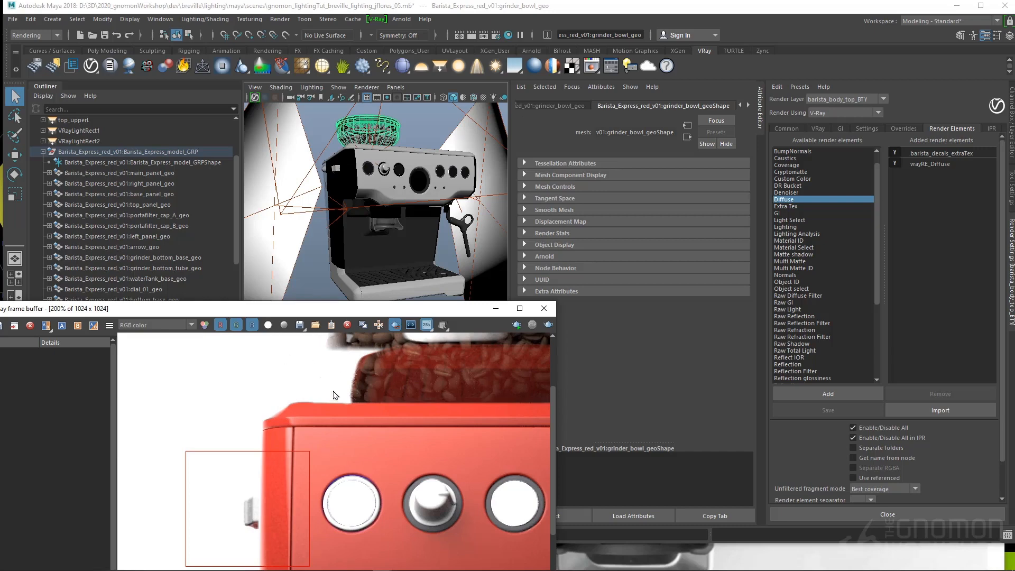
pyautogui.moveTo(326, 408); pyautogui.dragTo(172, 455, button='middle')
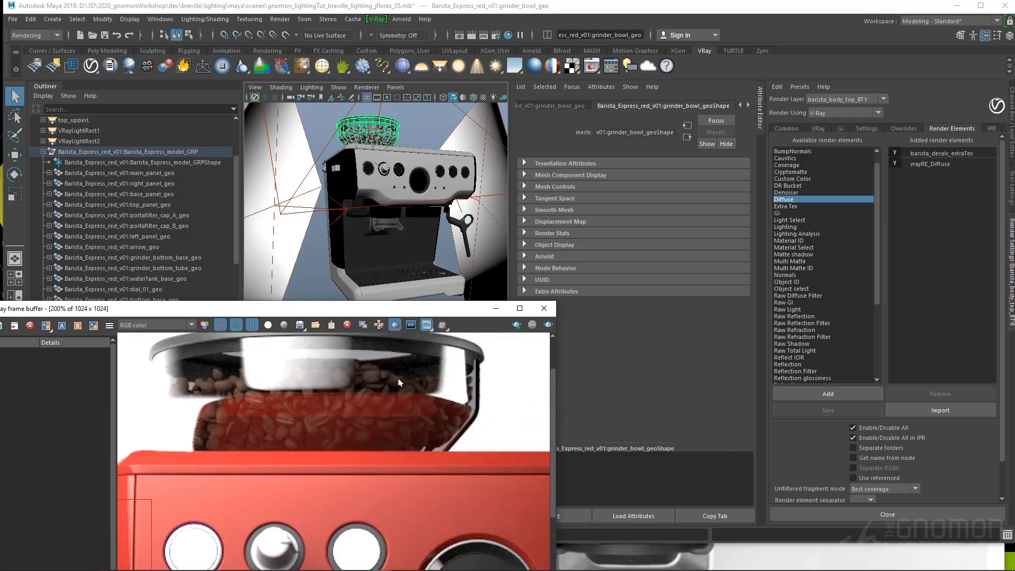
pyautogui.moveTo(327, 381); pyautogui.dragTo(335, 392, button='middle')
pyautogui.moveTo(284, 530); pyautogui.dragTo(204, 327, button='middle')
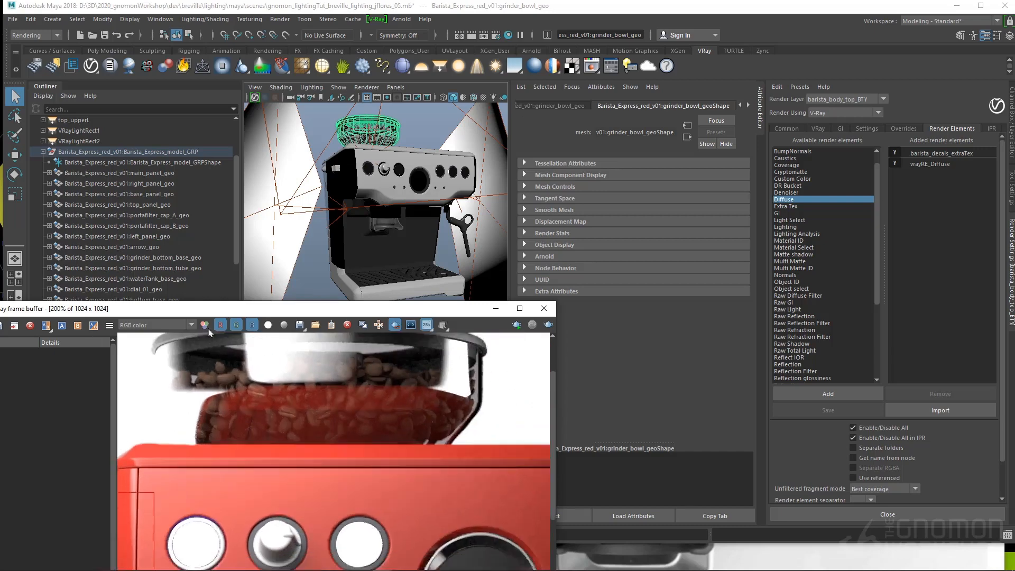
# - Examine the bright red edge of the side panel beside the steam wand in the render up close
pyautogui.scroll(-1, 333, 427)
pyautogui.scroll(3, 263, 471)
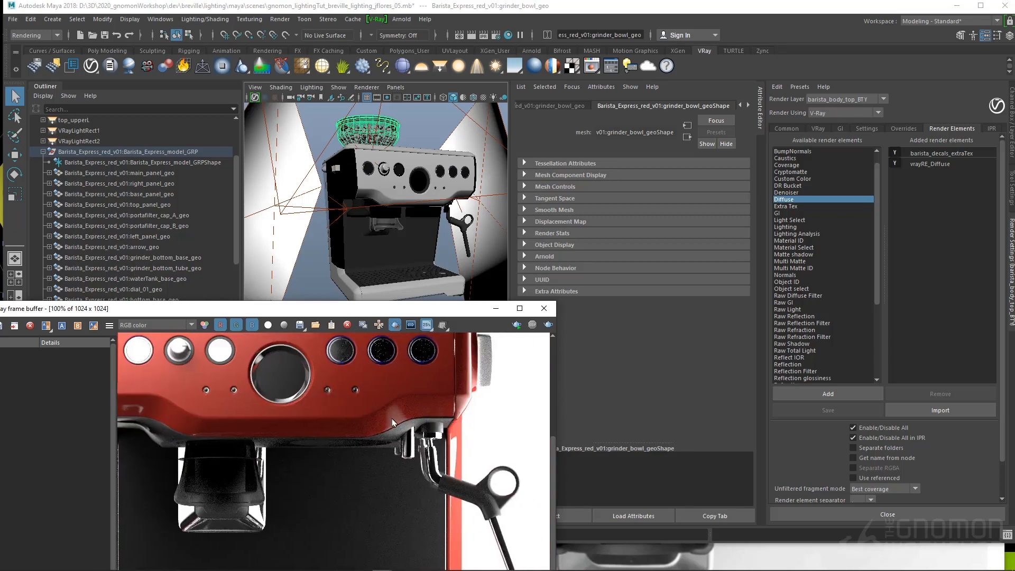
pyautogui.moveTo(259, 394); pyautogui.dragTo(245, 393, button='middle')
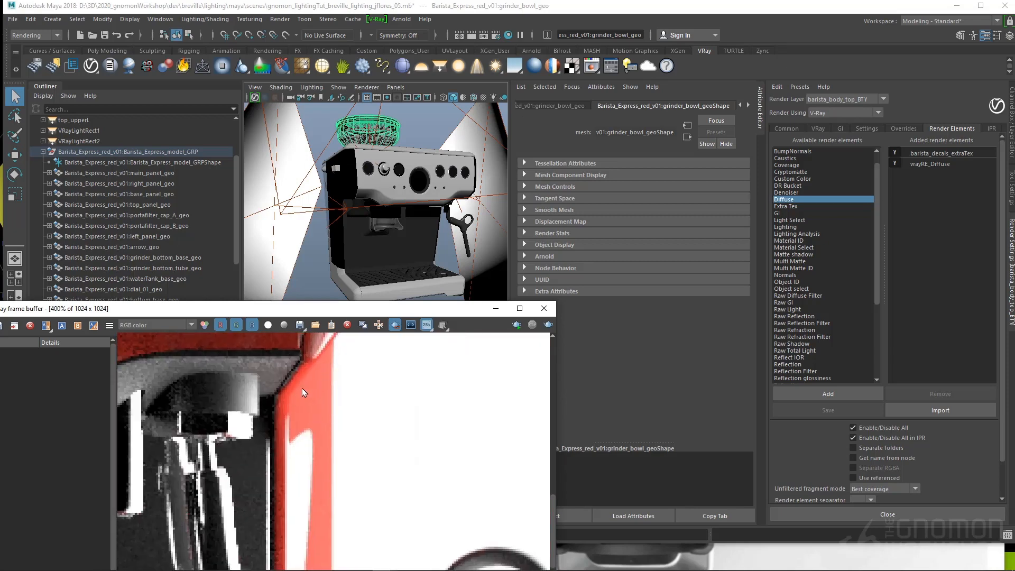
pyautogui.scroll(-1, 319, 384)
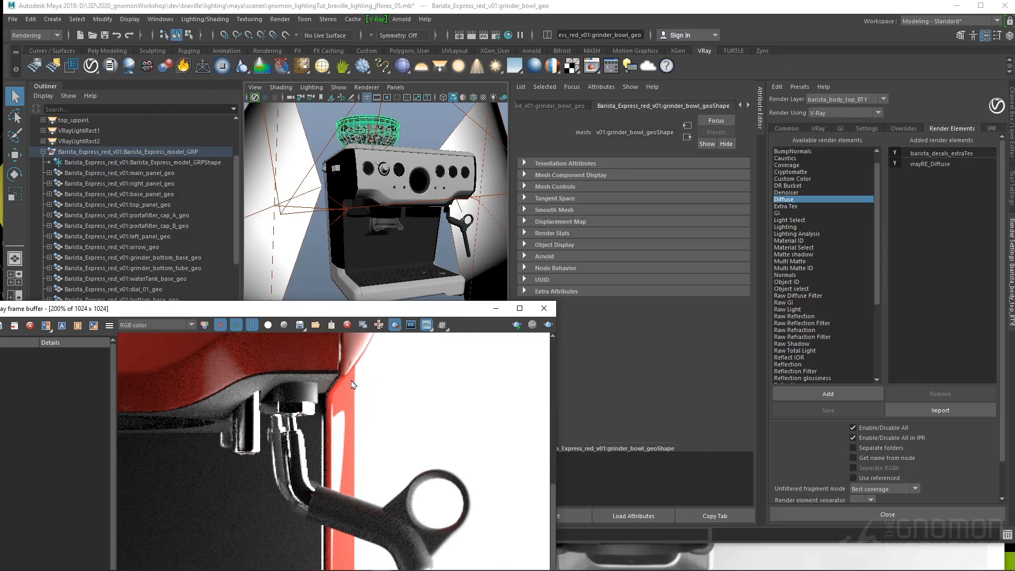
pyautogui.scroll(2, 346, 391)
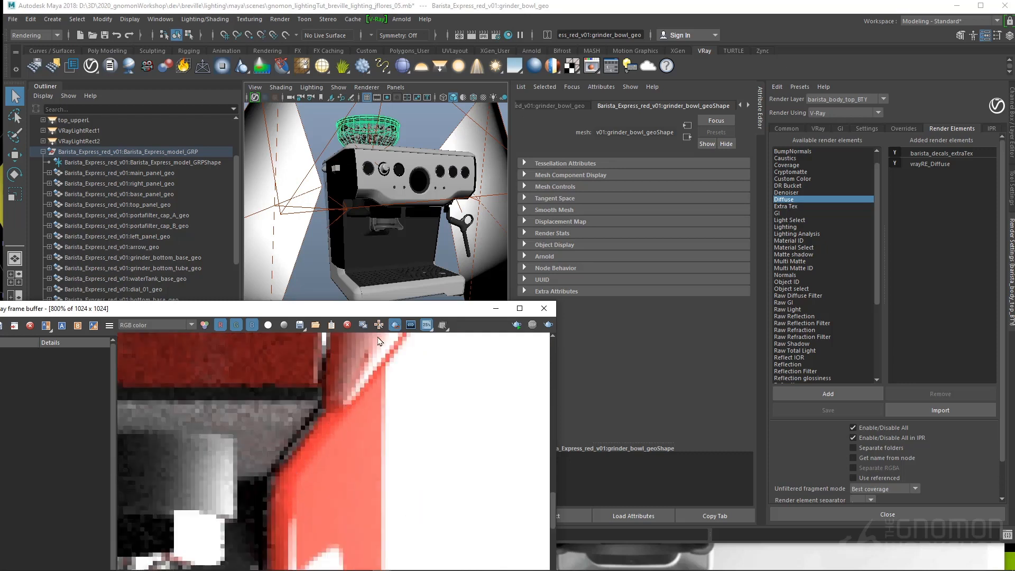
# - Select right_panel_geo in the viewport and sample pixel colors along that panel's edge in the render
pyautogui.keyDown('alt'); pyautogui.moveTo(426, 195); pyautogui.dragTo(388, 209); pyautogui.keyUp('alt')
pyautogui.keyDown('alt'); pyautogui.moveTo(423, 222); pyautogui.dragTo(349, 228, button='middle'); pyautogui.keyUp('alt')
pyautogui.keyDown('alt'); pyautogui.moveTo(370, 227); pyautogui.dragTo(413, 230, button='right'); pyautogui.keyUp('alt')
pyautogui.click(404, 160)
pyautogui.click(403, 176)
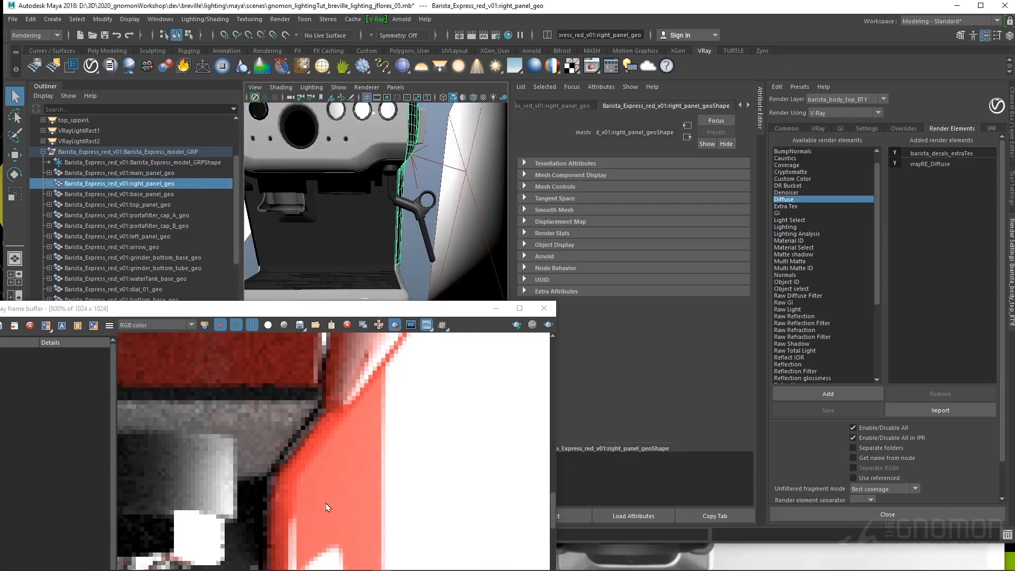
pyautogui.rightClick(406, 401)
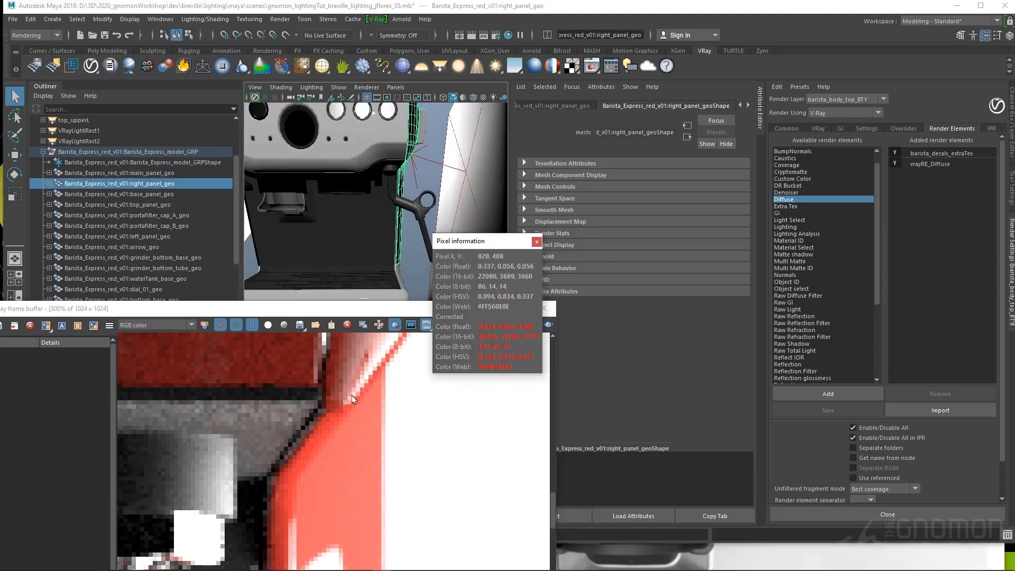
# - Compare the rendered machine's red front with the reference photo breville_expressoMachine.jpg
pyautogui.scroll(-3, 349, 398)
pyautogui.moveTo(230, 396); pyautogui.dragTo(309, 453, button='middle')
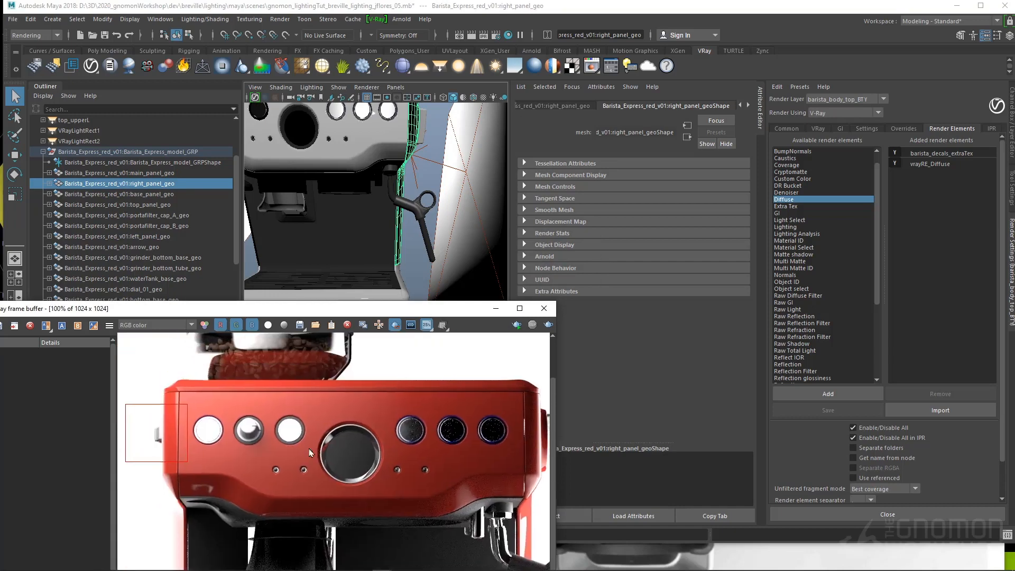
pyautogui.scroll(1, 241, 434)
pyautogui.moveTo(235, 453); pyautogui.dragTo(329, 395, button='middle')
pyautogui.scroll(-2, 331, 431)
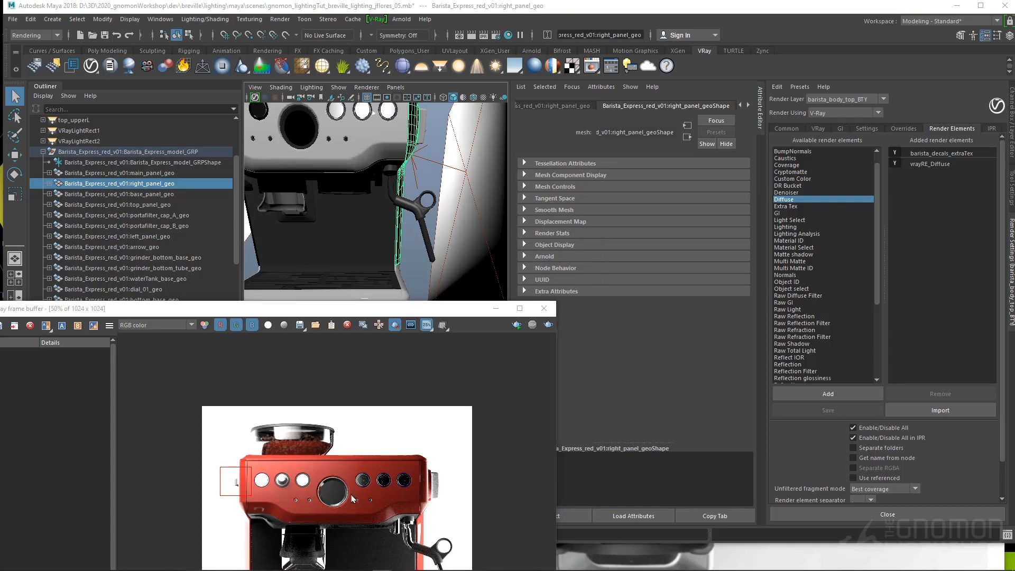
pyautogui.hotkey('alt', 'Tab')
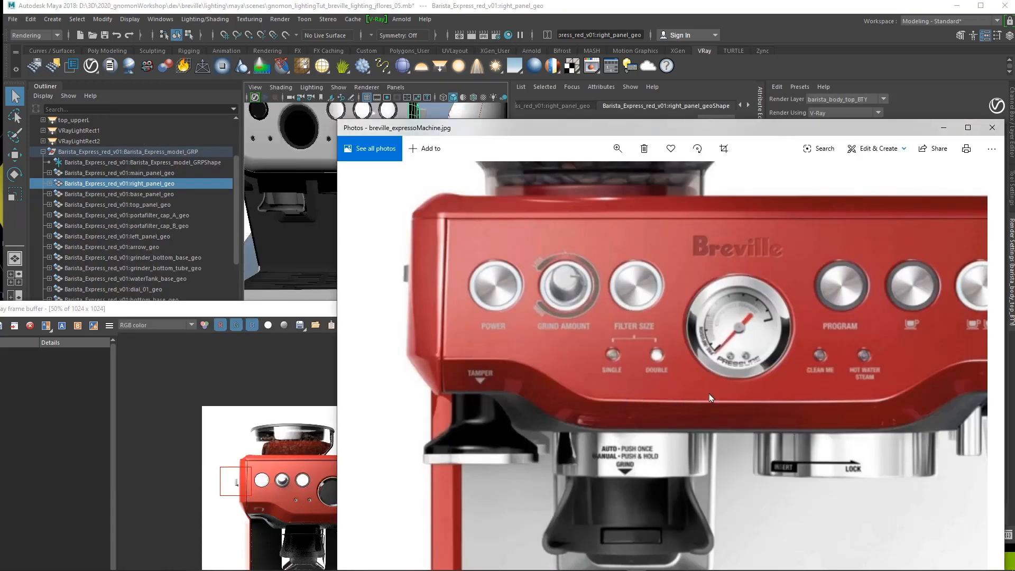
pyautogui.hotkey('alt', 'Tab')
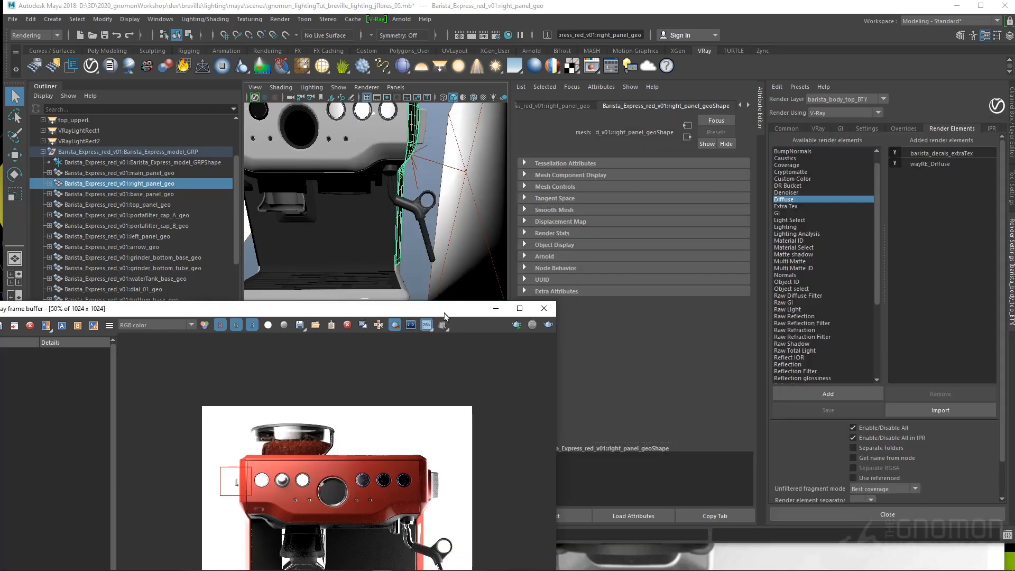
pyautogui.moveTo(444, 312); pyautogui.dragTo(349, 355)
pyautogui.click(364, 248)
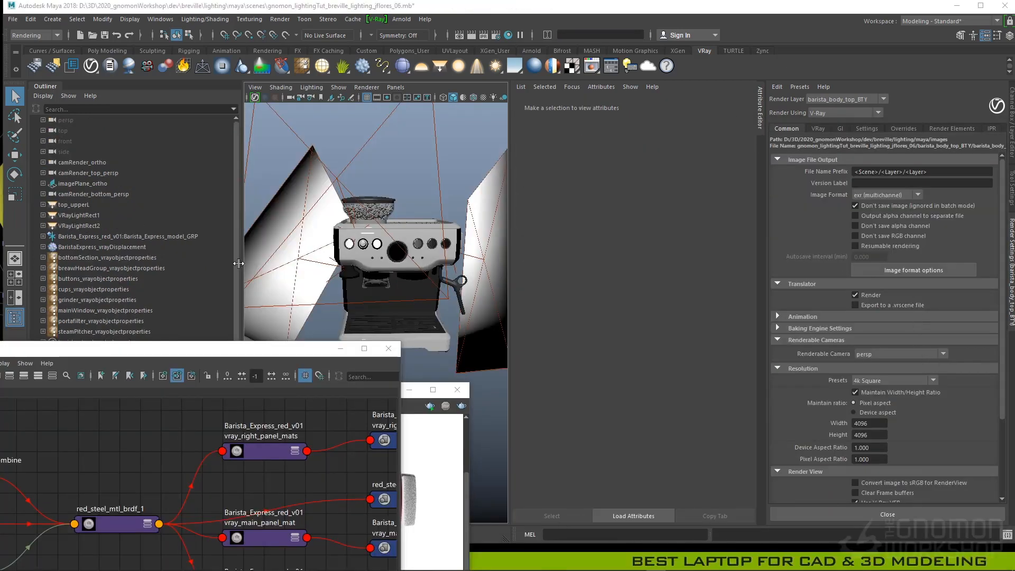
# - Add a V-Ray rectangle light and rotate and move it to the upper front of the coffee machine
pyautogui.keyDown('alt'); pyautogui.moveTo(275, 279); pyautogui.dragTo(338, 280); pyautogui.keyUp('alt')
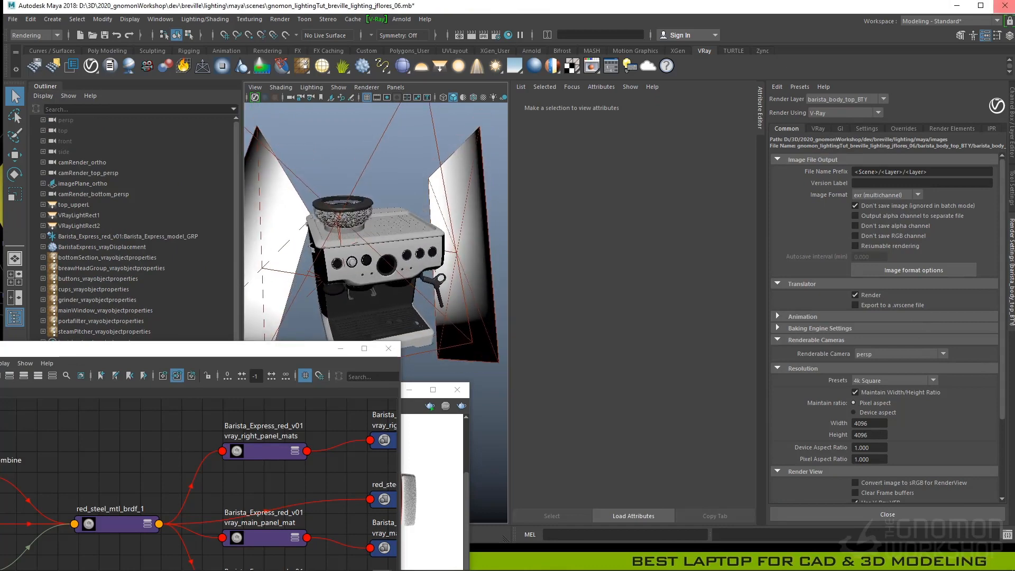
pyautogui.keyDown('alt'); pyautogui.moveTo(358, 149); pyautogui.dragTo(339, 116, button='middle'); pyautogui.keyUp('alt')
pyautogui.click(439, 65)
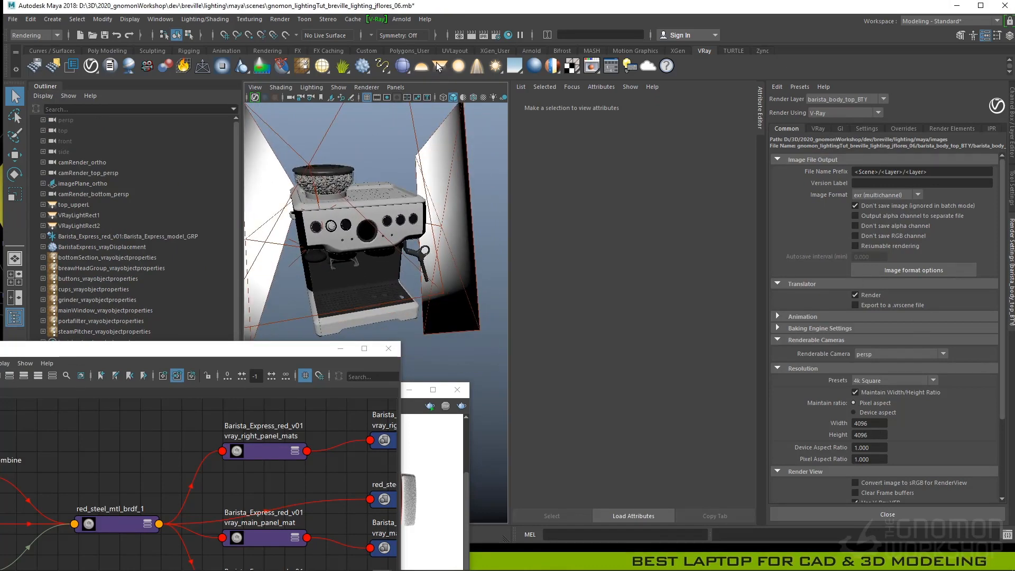
pyautogui.keyDown('alt'); pyautogui.moveTo(416, 272); pyautogui.dragTo(413, 232); pyautogui.keyUp('alt')
pyautogui.press('w')
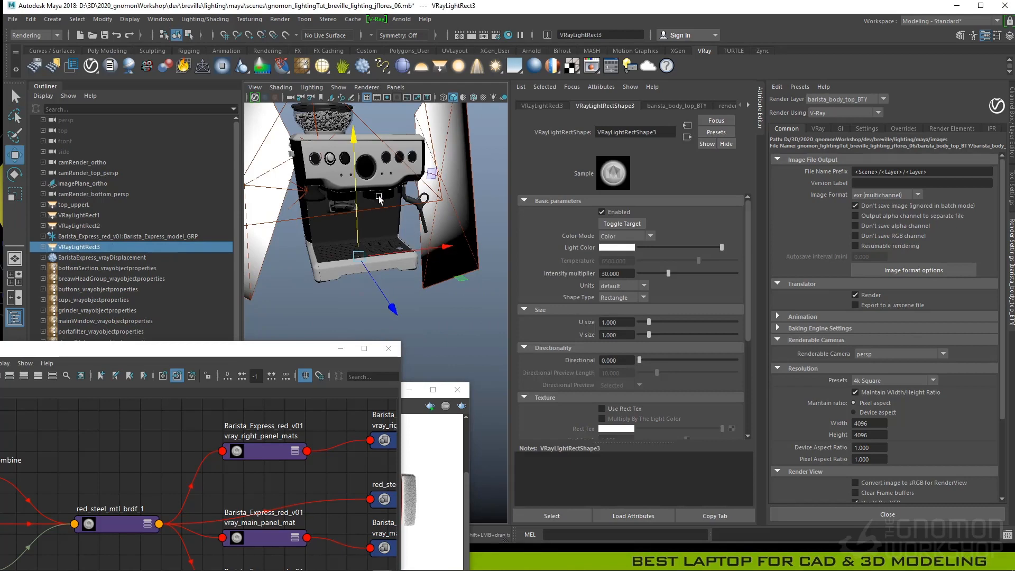
pyautogui.press('e')
pyautogui.keyDown('alt'); pyautogui.moveTo(359, 152); pyautogui.dragTo(377, 115); pyautogui.keyUp('alt')
pyautogui.press('w')
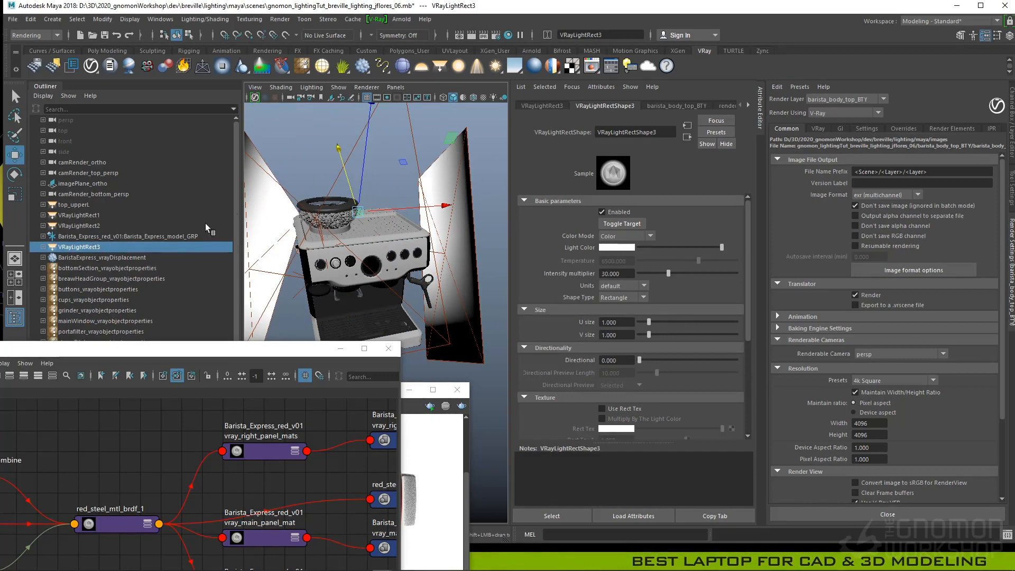
# - Rename the rectangle light VRayLightRect1 beside the machine to top_left
pyautogui.click(79, 205)
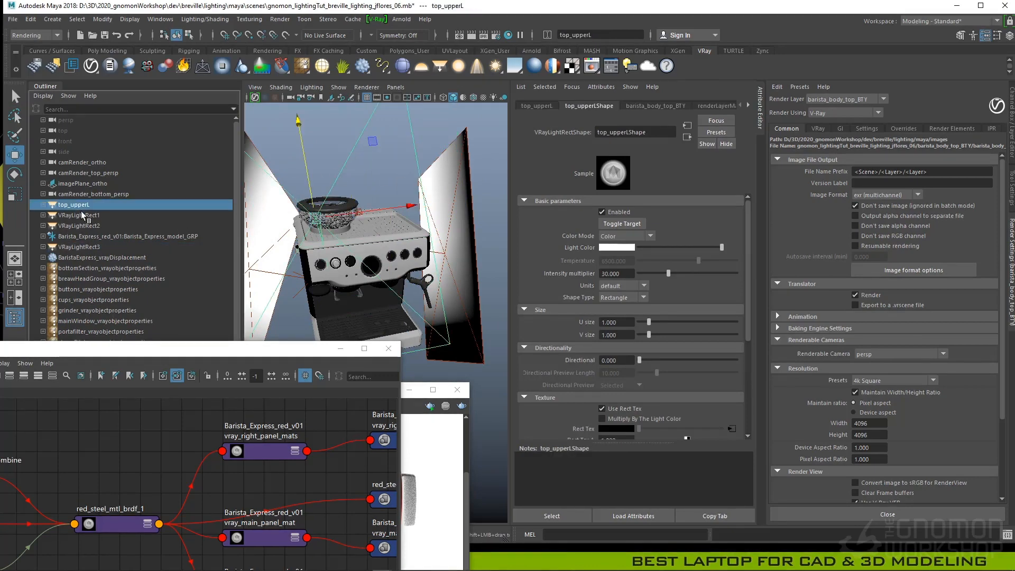
pyautogui.click(88, 216)
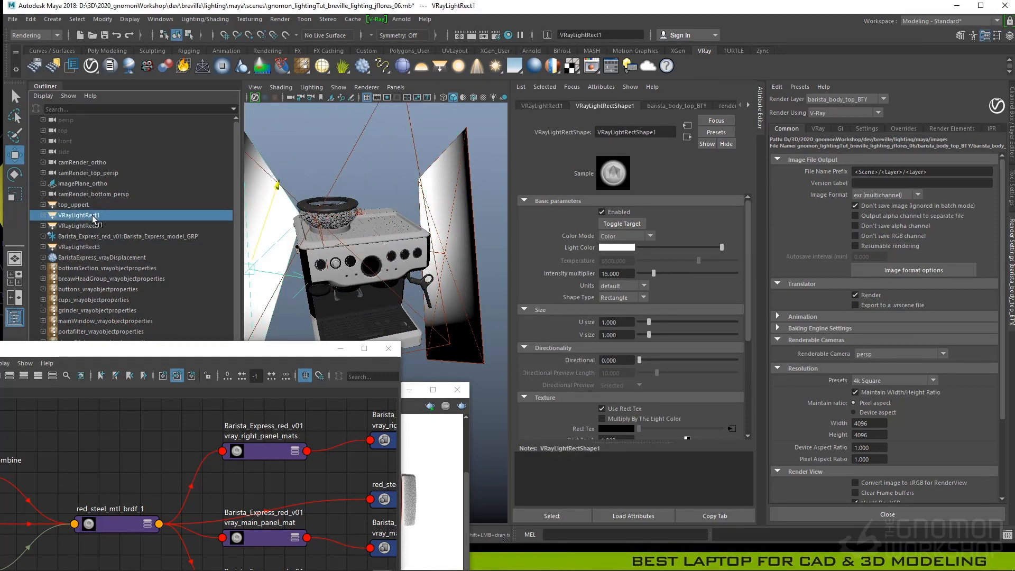
pyautogui.doubleClick(93, 217)
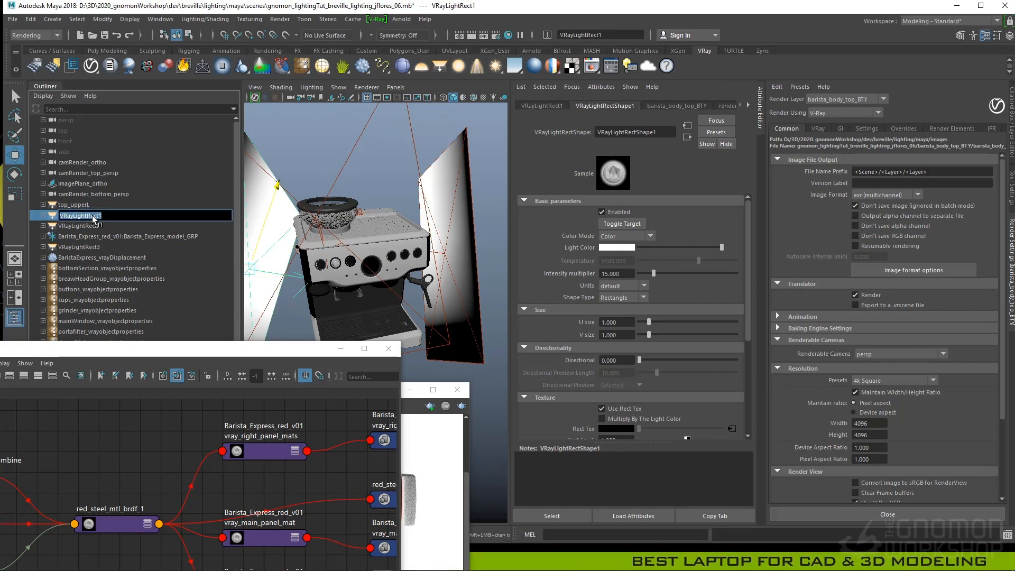
pyautogui.keyDown('alt'); pyautogui.moveTo(381, 191); pyautogui.dragTo(375, 163, button='middle'); pyautogui.keyUp('alt')
pyautogui.keyDown('alt'); pyautogui.moveTo(375, 163); pyautogui.dragTo(346, 122); pyautogui.keyUp('alt')
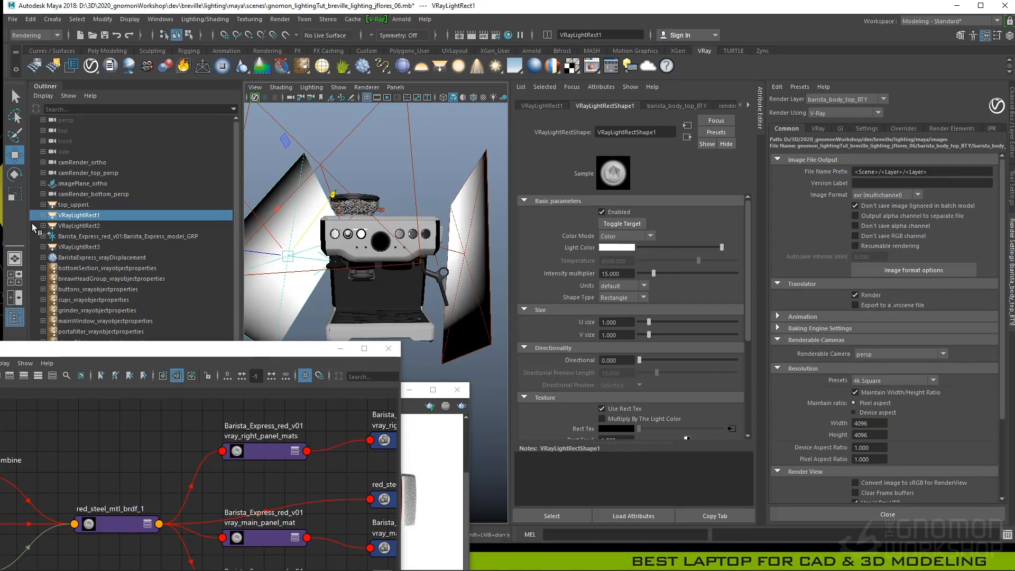
pyautogui.doubleClick(78, 215)
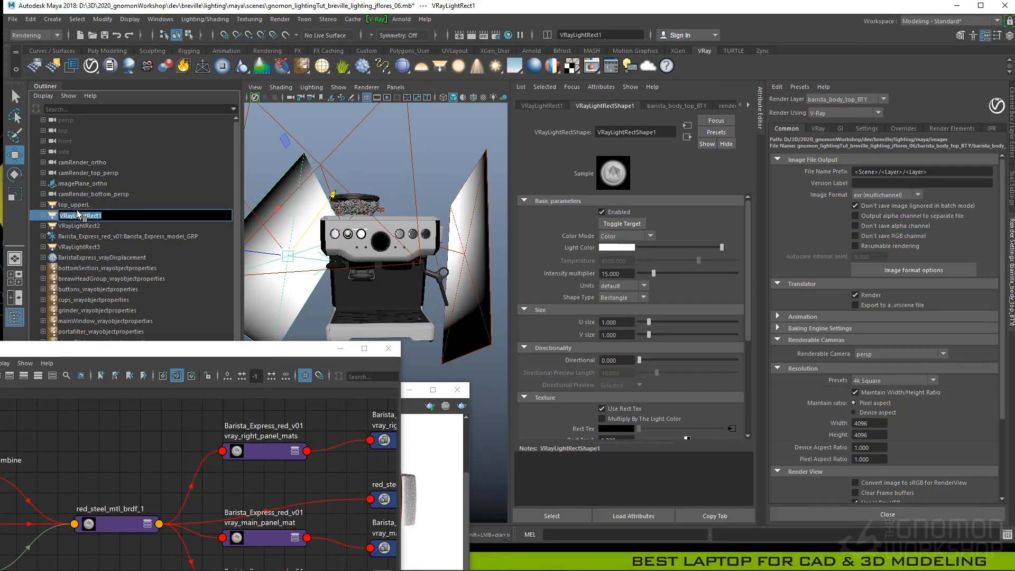
pyautogui.write('top_left')
pyautogui.press('Return')
# - Rename VRayLightRect2 to top_right and the new VRayLightRect3 to top_line
pyautogui.doubleClick(94, 227)
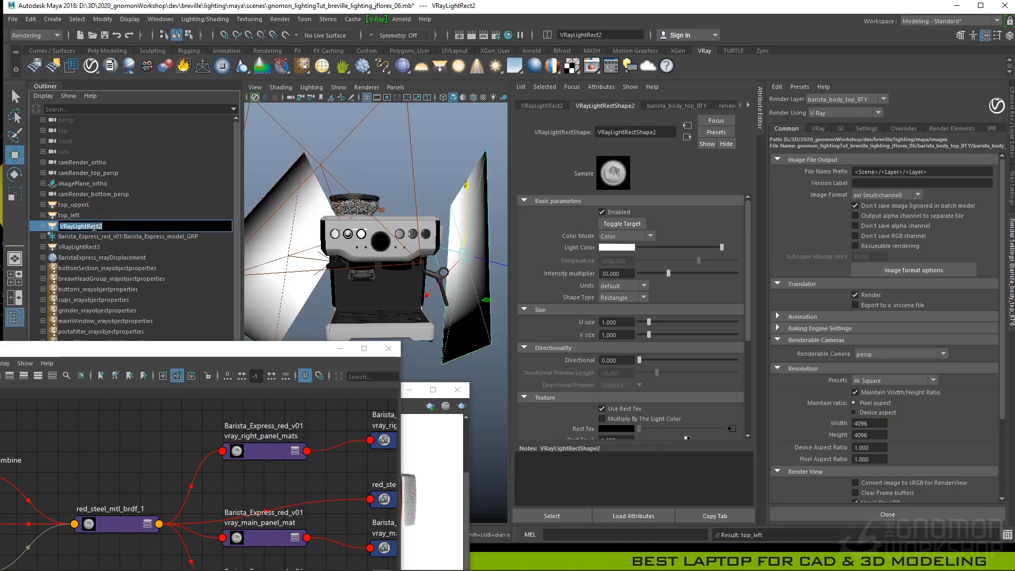
pyautogui.write('top_right')
pyautogui.press('Return')
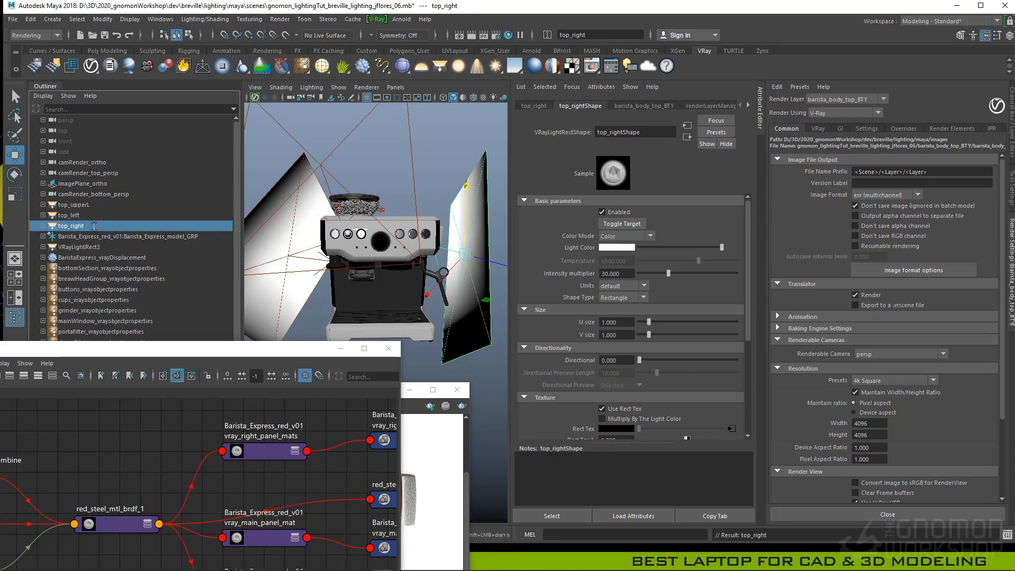
pyautogui.doubleClick(102, 247)
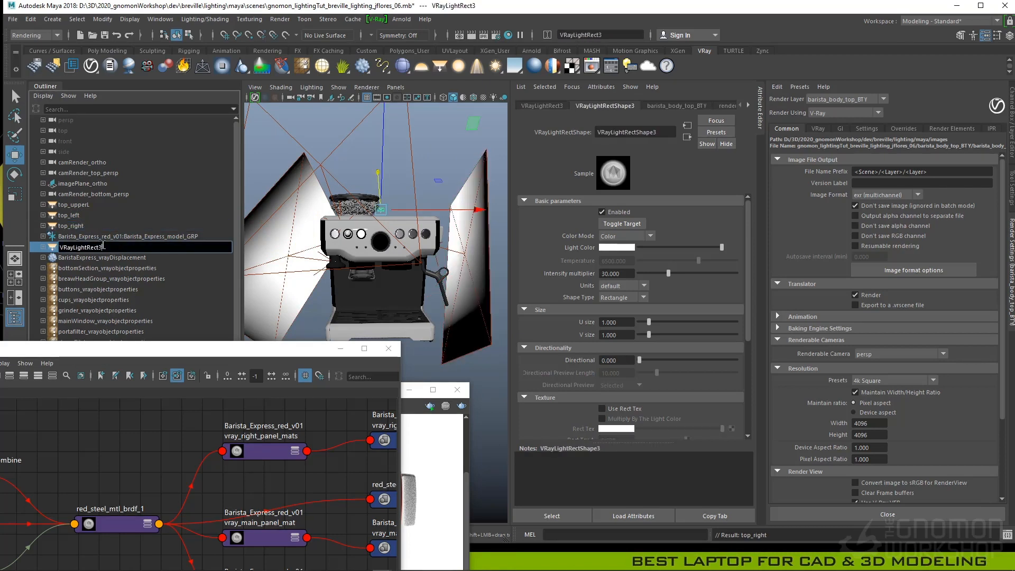
pyautogui.write('top_line')
pyautogui.press('Return')
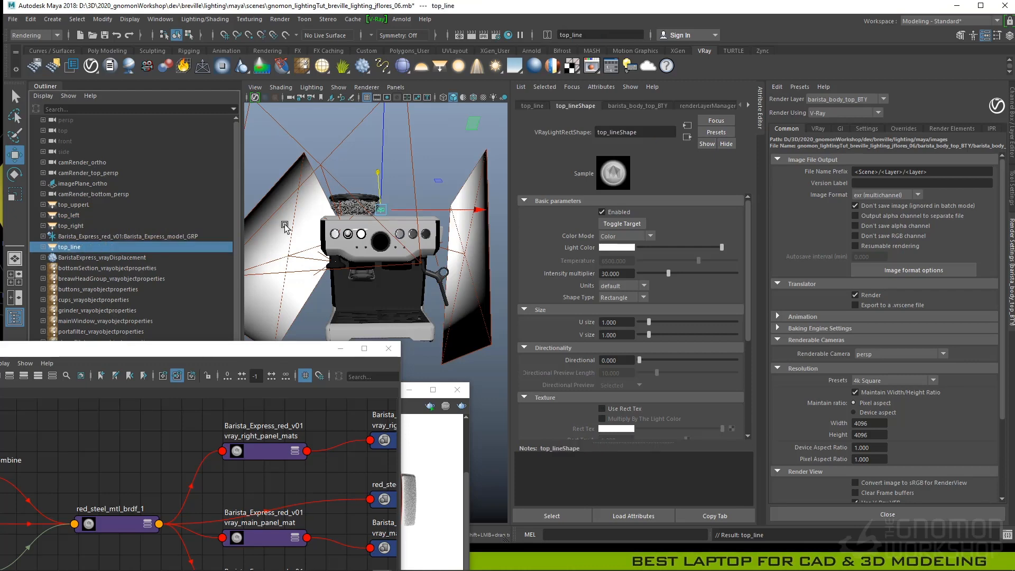
# - Reposition top_line and scale it into a long, narrow horizontal strip in front of the control panel
pyautogui.keyDown('alt'); pyautogui.moveTo(402, 165); pyautogui.dragTo(438, 213); pyautogui.keyUp('alt')
pyautogui.moveTo(311, 193); pyautogui.dragTo(349, 241)
pyautogui.moveTo(414, 198); pyautogui.dragTo(431, 154)
pyautogui.press('e')
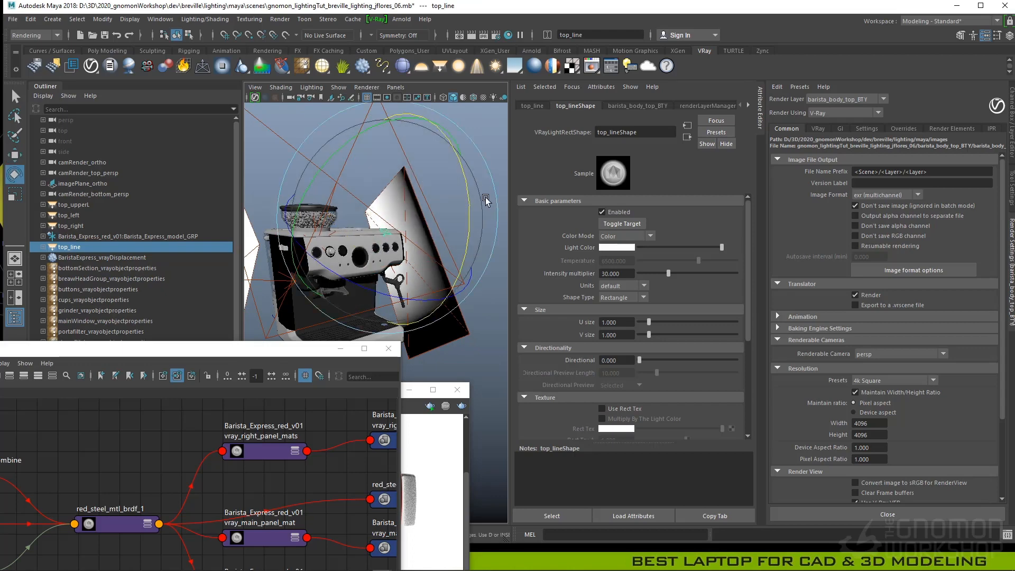
pyautogui.press('r')
pyautogui.keyDown('alt'); pyautogui.moveTo(478, 203); pyautogui.dragTo(394, 241); pyautogui.keyUp('alt')
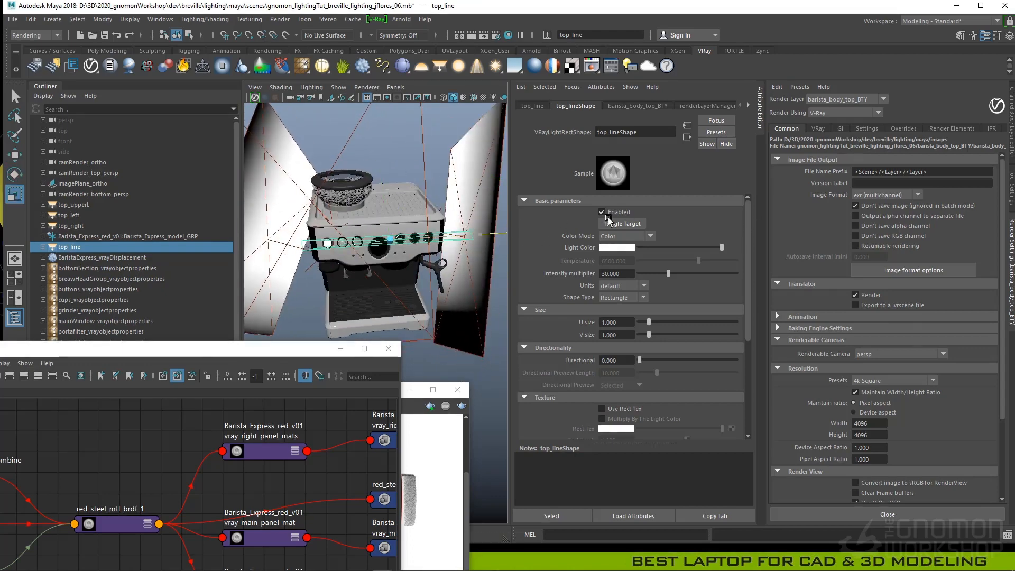
pyautogui.keyDown('alt'); pyautogui.moveTo(351, 238); pyautogui.dragTo(344, 180); pyautogui.keyUp('alt')
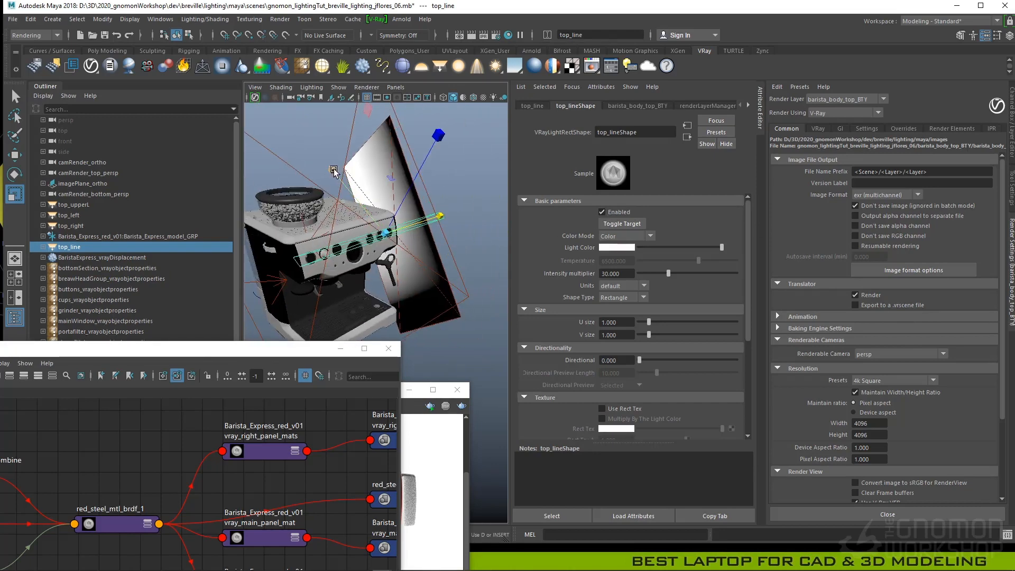
# - Set a render region around the red control panel and start an interactive render from camRender_top_persp
pyautogui.click(402, 422)
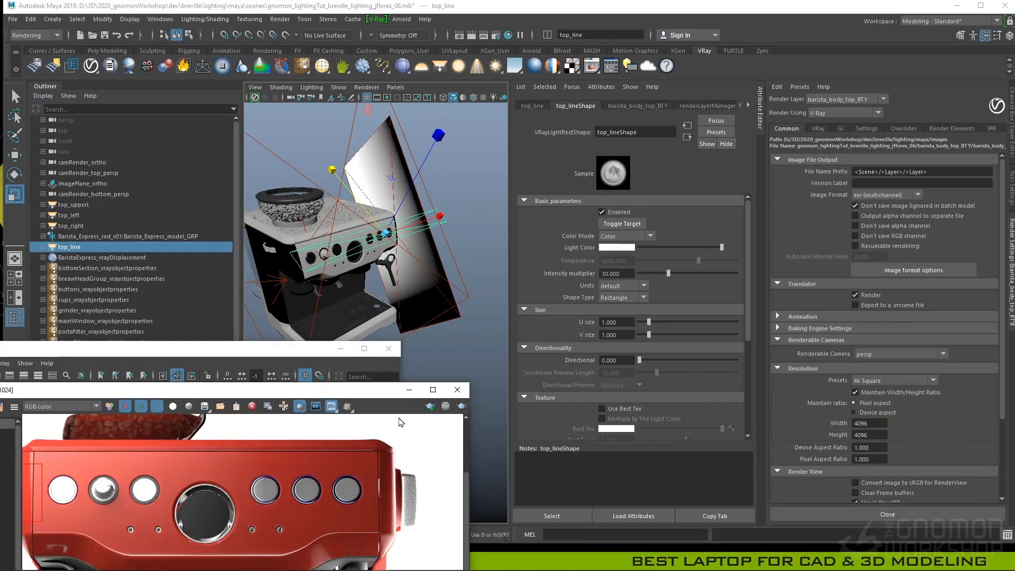
pyautogui.moveTo(255, 87); pyautogui.dragTo(415, 306)
pyautogui.moveTo(340, 305); pyautogui.dragTo(314, 302)
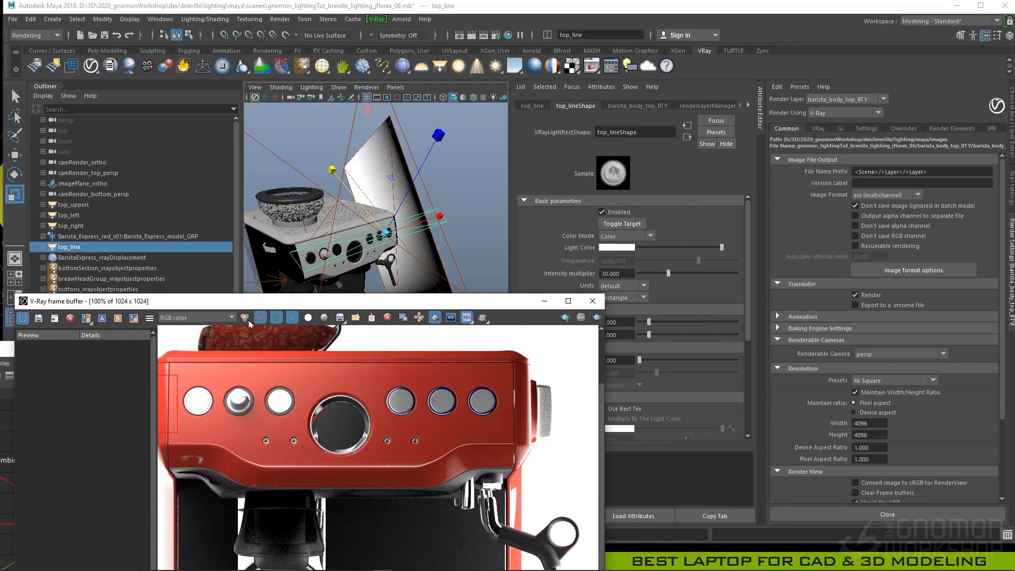
pyautogui.moveTo(160, 343); pyautogui.dragTo(533, 496)
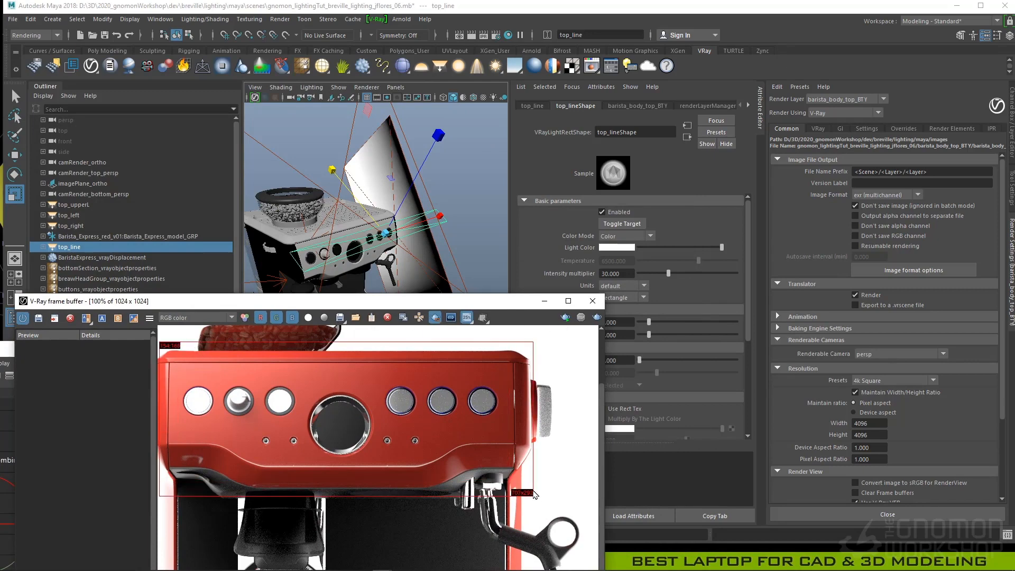
pyautogui.rightClick(565, 320)
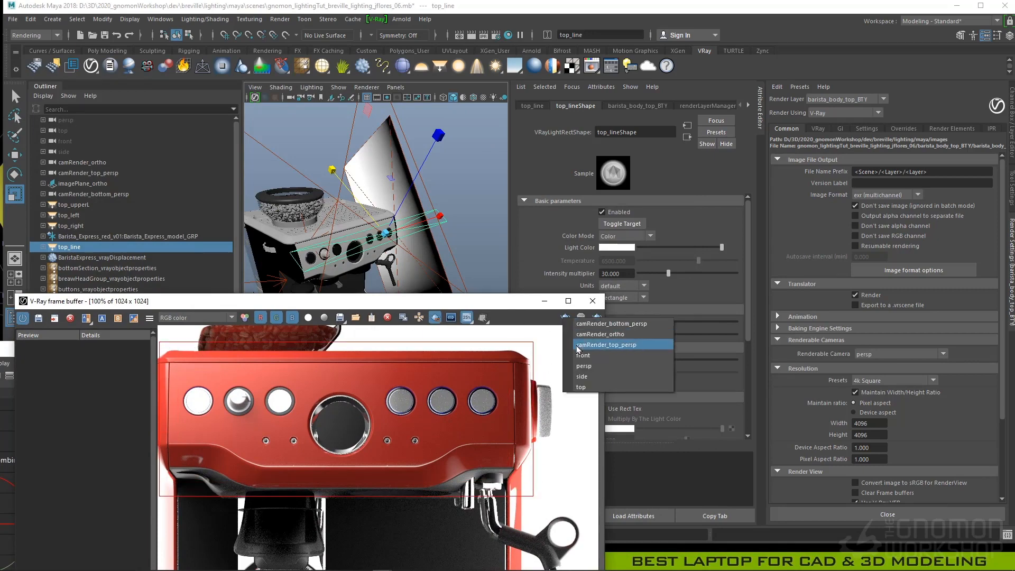
pyautogui.click(581, 345)
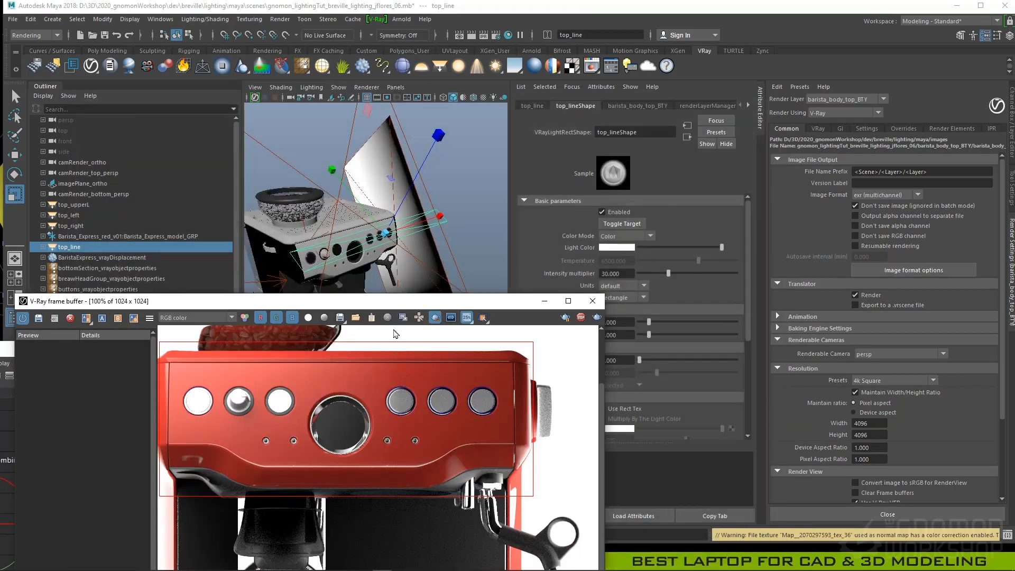
pyautogui.moveTo(398, 302); pyautogui.dragTo(391, 350)
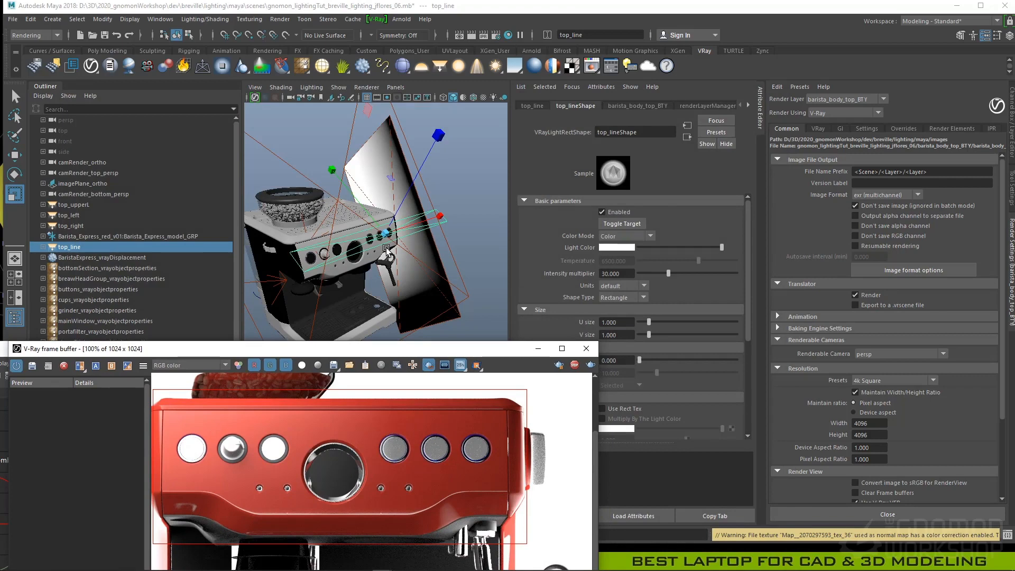
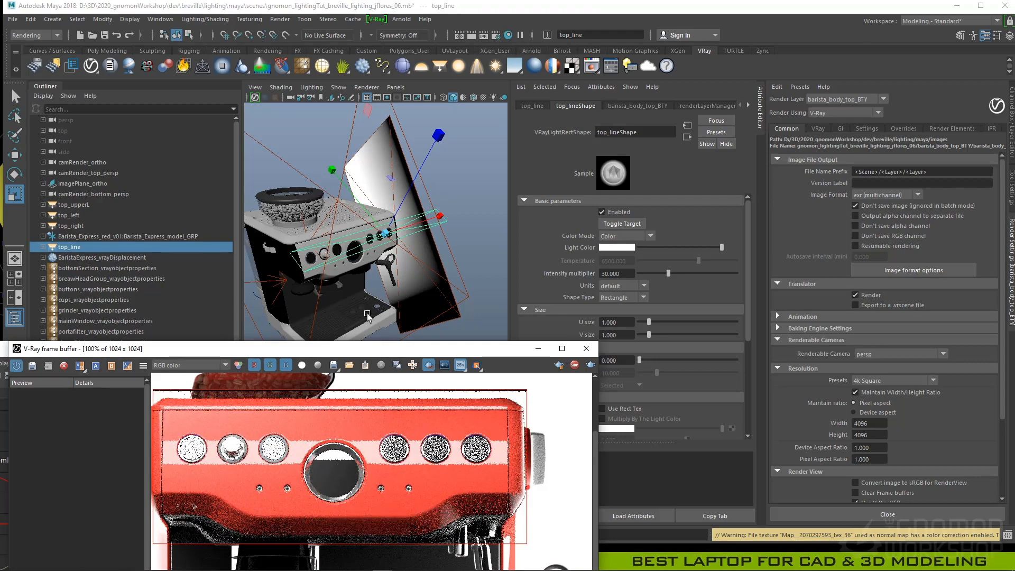
# - Tilt the top_line light and move it farther out in front of the machine
pyautogui.keyDown('alt'); pyautogui.moveTo(368, 316); pyautogui.dragTo(449, 148); pyautogui.keyUp('alt')
pyautogui.press('e')
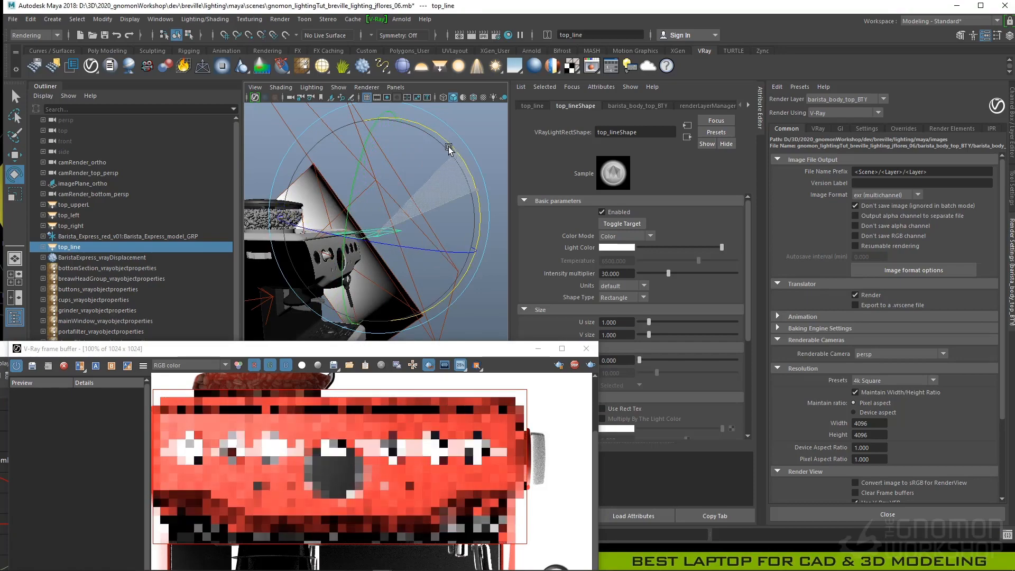
pyautogui.press('w')
pyautogui.moveTo(347, 224); pyautogui.dragTo(469, 257)
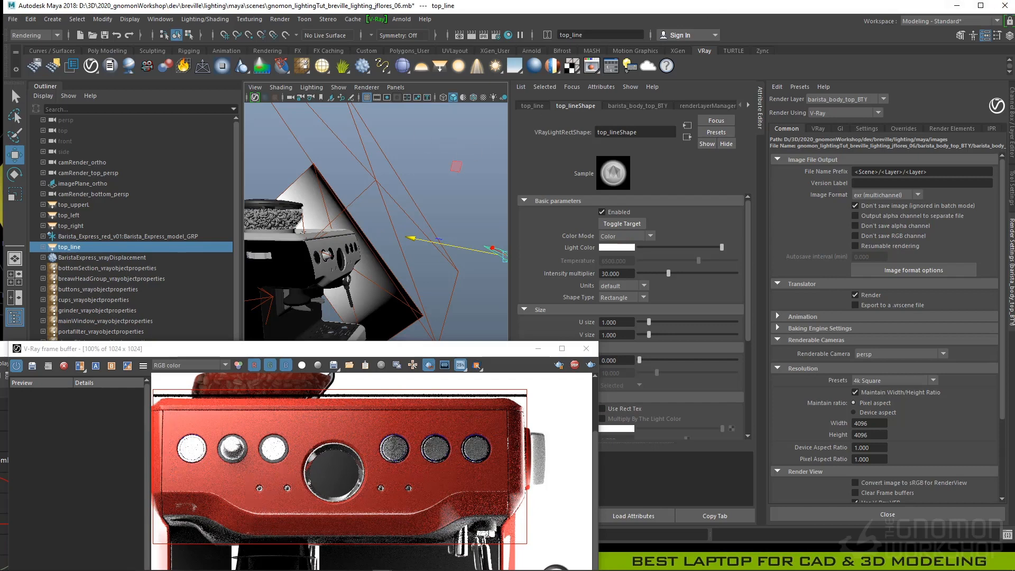
# - Compare the highlights on the rendered control panel with those in the reference photo
pyautogui.moveTo(1014, 296); pyautogui.dragTo(658, 214)
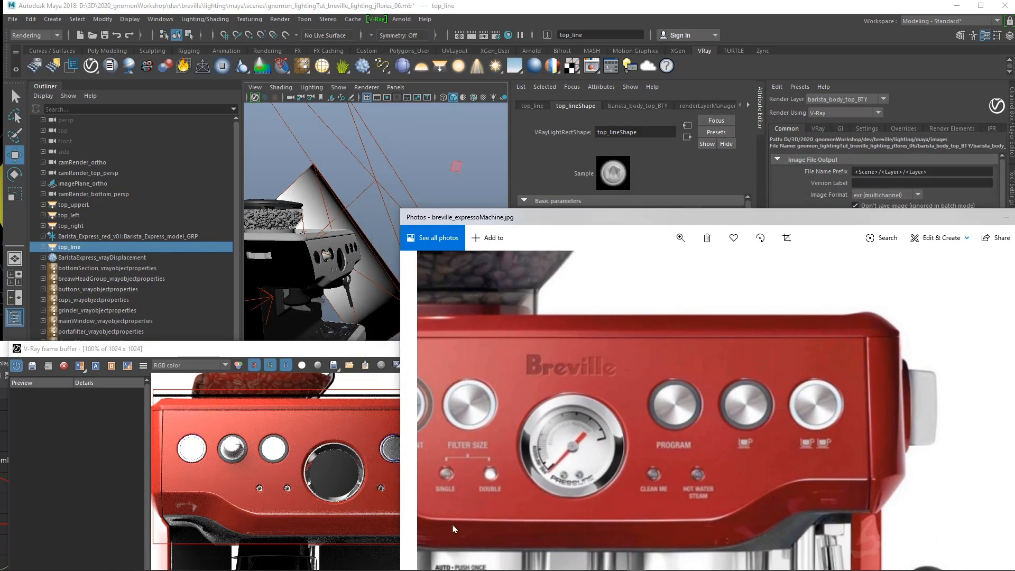
pyautogui.moveTo(469, 488); pyautogui.dragTo(613, 491)
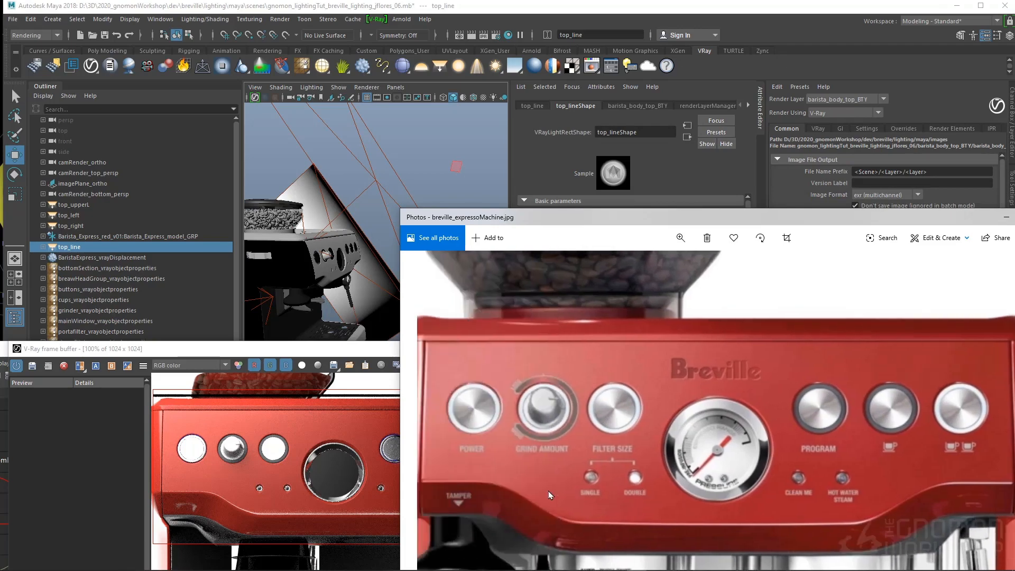
pyautogui.moveTo(753, 481); pyautogui.dragTo(569, 479)
pyautogui.moveTo(306, 349); pyautogui.dragTo(267, 338)
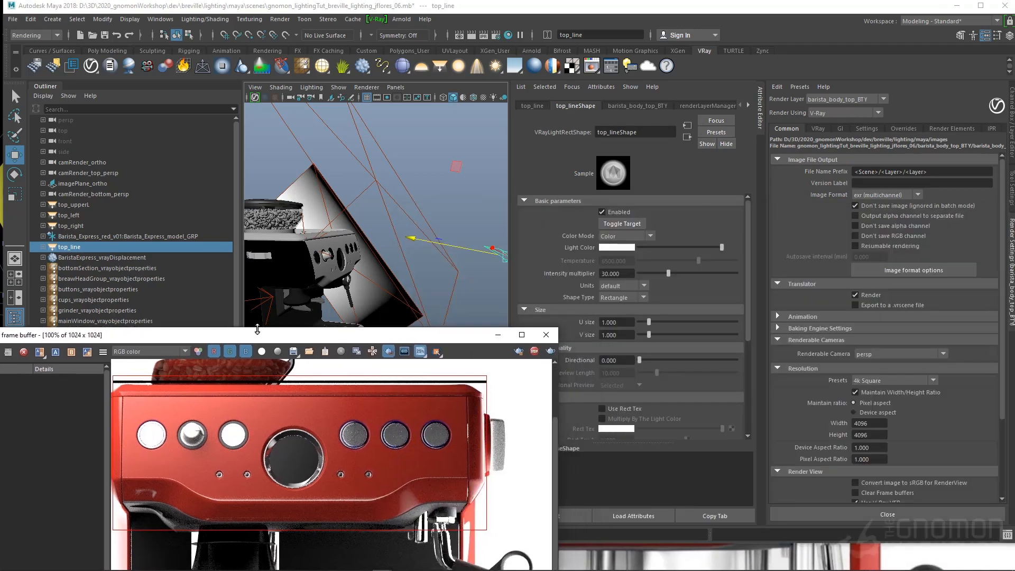
pyautogui.hotkey('alt', 'Tab')
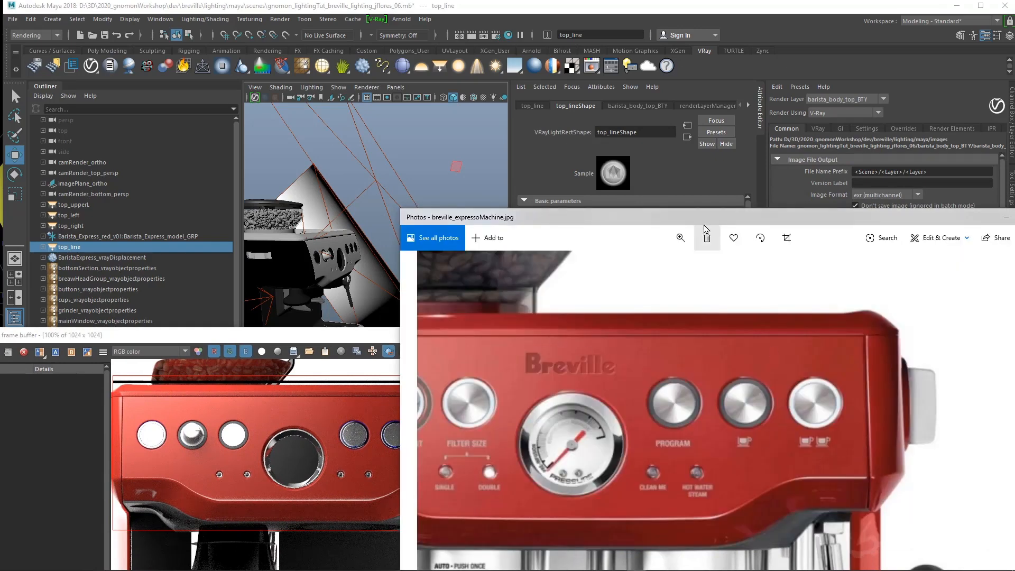
pyautogui.hotkey('alt', 'Tab')
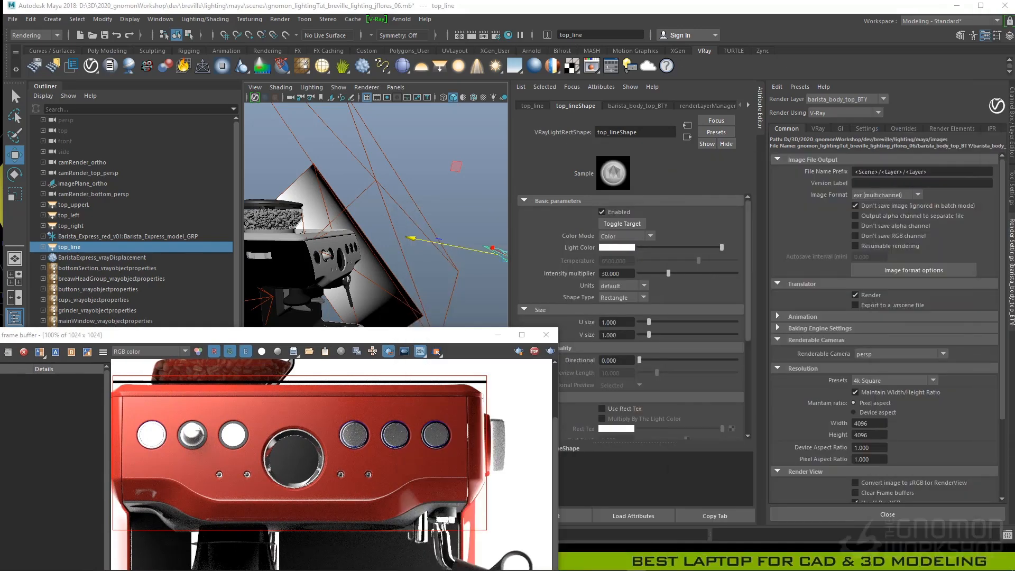
# - Lengthen the top_line light horizontally to a Scale X of about 32.8 and check its span in front of the machine
pyautogui.keyDown('alt'); pyautogui.moveTo(468, 219); pyautogui.dragTo(401, 265); pyautogui.keyUp('alt')
pyautogui.press('e')
pyautogui.press('r')
pyautogui.keyDown('alt'); pyautogui.moveTo(401, 265); pyautogui.dragTo(355, 262, button='right'); pyautogui.keyUp('alt')
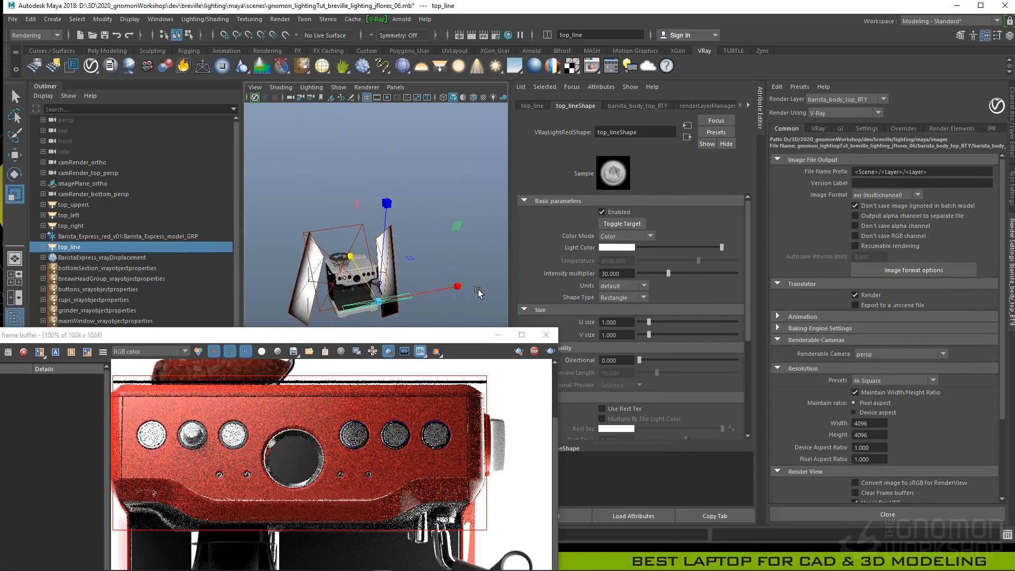
pyautogui.moveTo(458, 286); pyautogui.dragTo(513, 273)
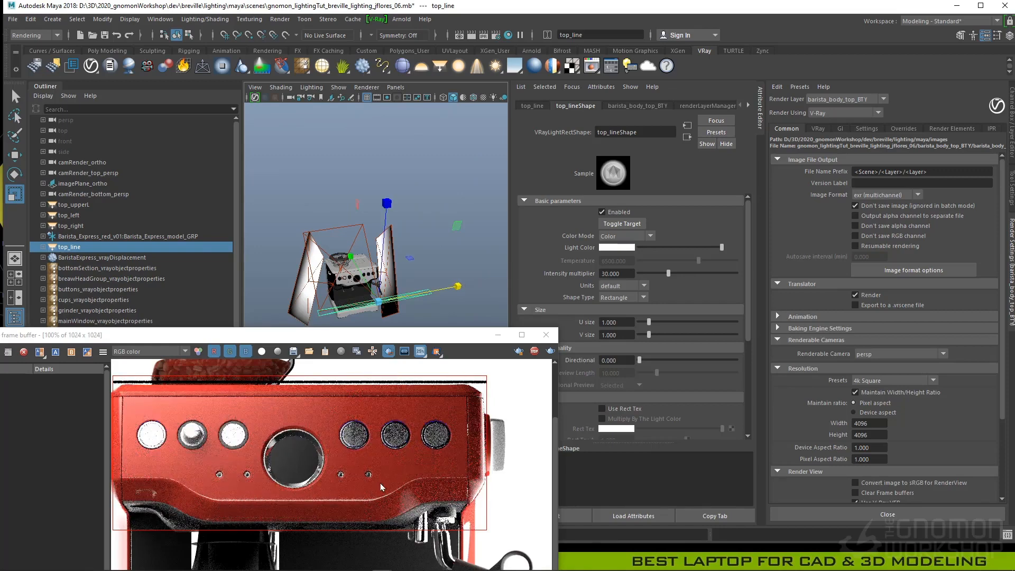
pyautogui.keyDown('alt'); pyautogui.moveTo(448, 230); pyautogui.dragTo(421, 217); pyautogui.keyUp('alt')
pyautogui.keyDown('alt'); pyautogui.moveTo(421, 217); pyautogui.dragTo(434, 251, button='right'); pyautogui.keyUp('alt')
pyautogui.press('q')
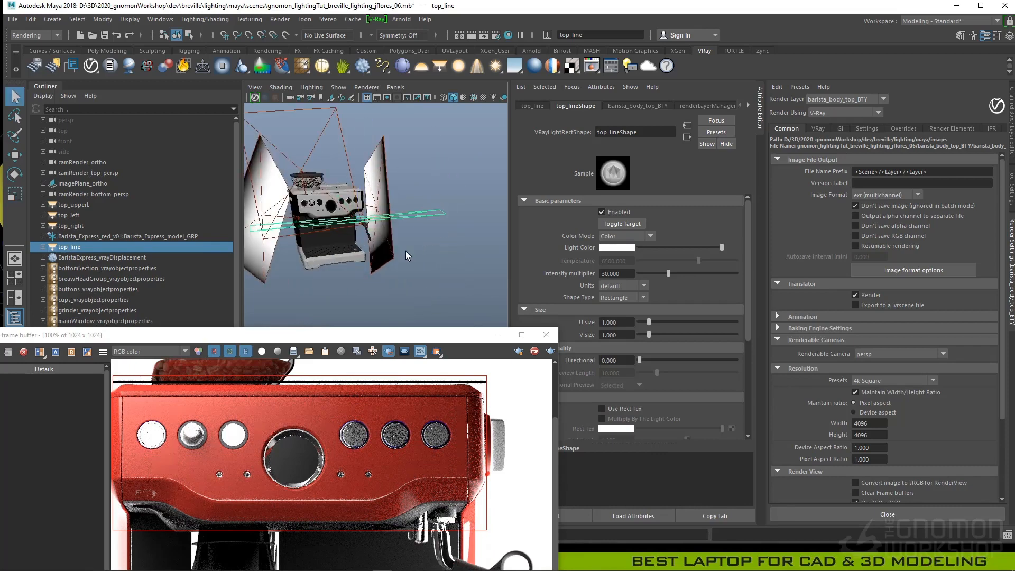
pyautogui.keyDown('alt'); pyautogui.moveTo(408, 254); pyautogui.dragTo(365, 269); pyautogui.keyUp('alt')
pyautogui.keyDown('alt'); pyautogui.moveTo(365, 270); pyautogui.dragTo(413, 275, button='right'); pyautogui.keyUp('alt')
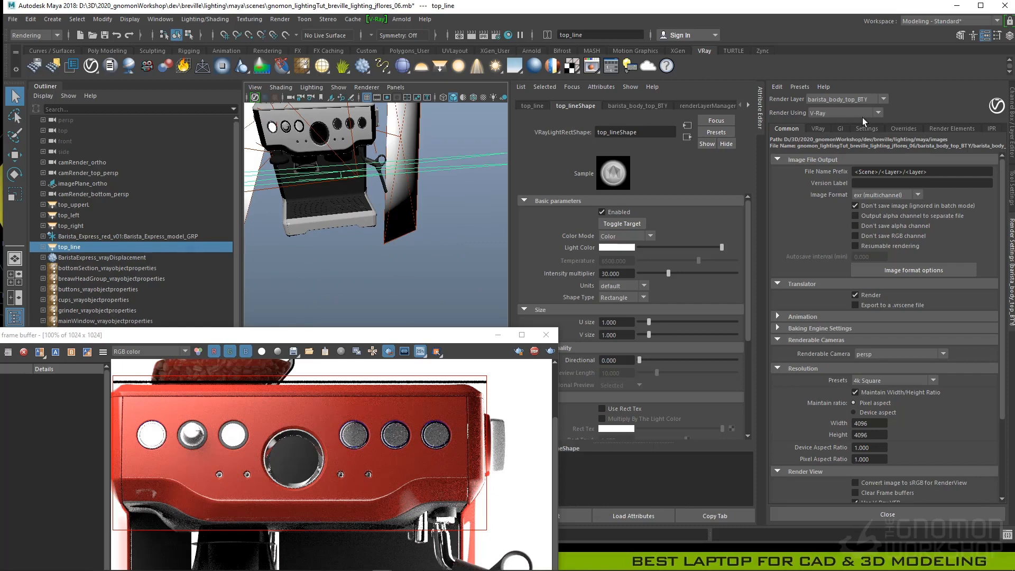
# - Enable the rectangle texture on the top_line light and connect a new Ramp texture to it
pyautogui.click(1012, 126)
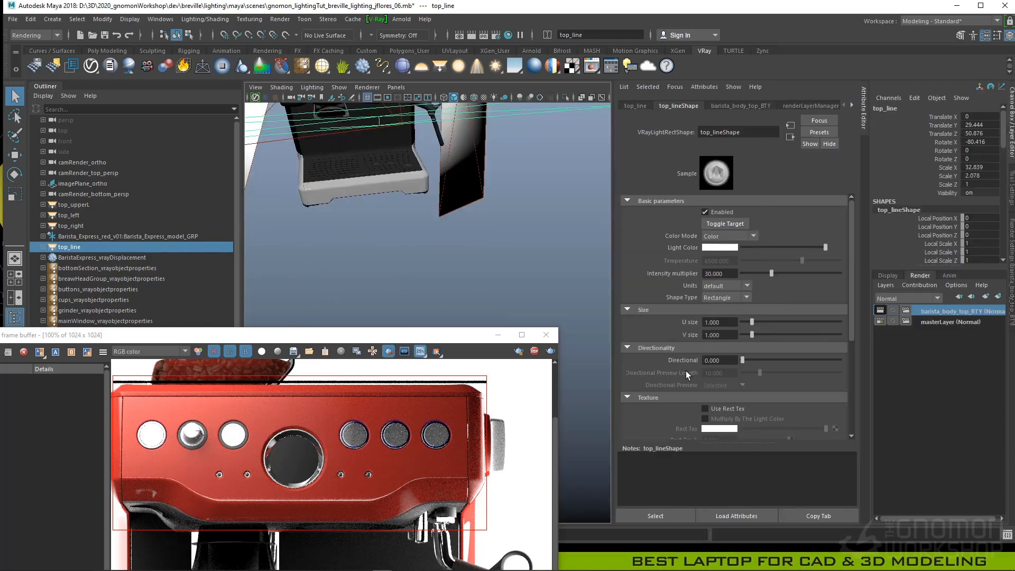
pyautogui.scroll(-2, 682, 348)
pyautogui.click(705, 376)
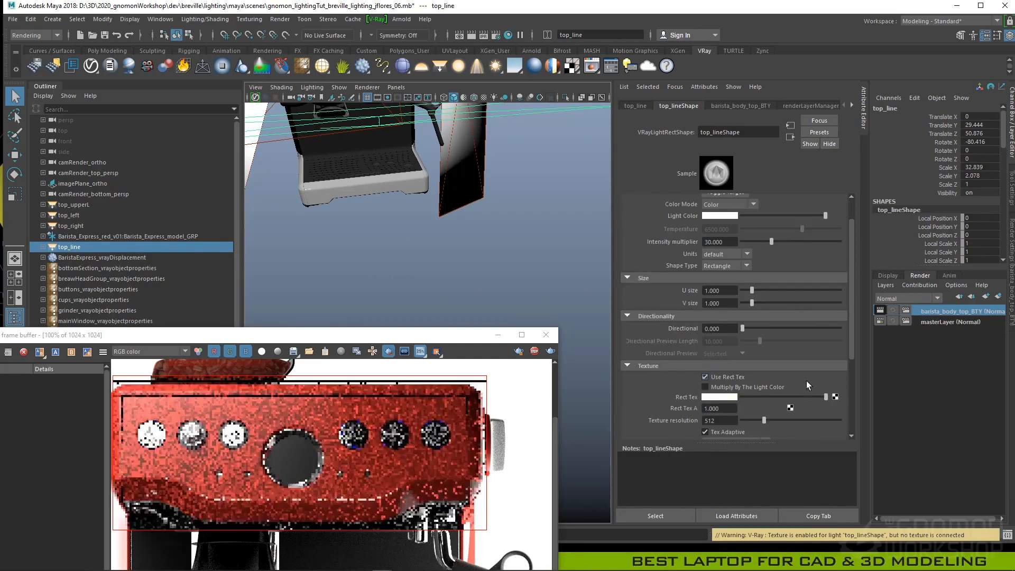
pyautogui.click(836, 397)
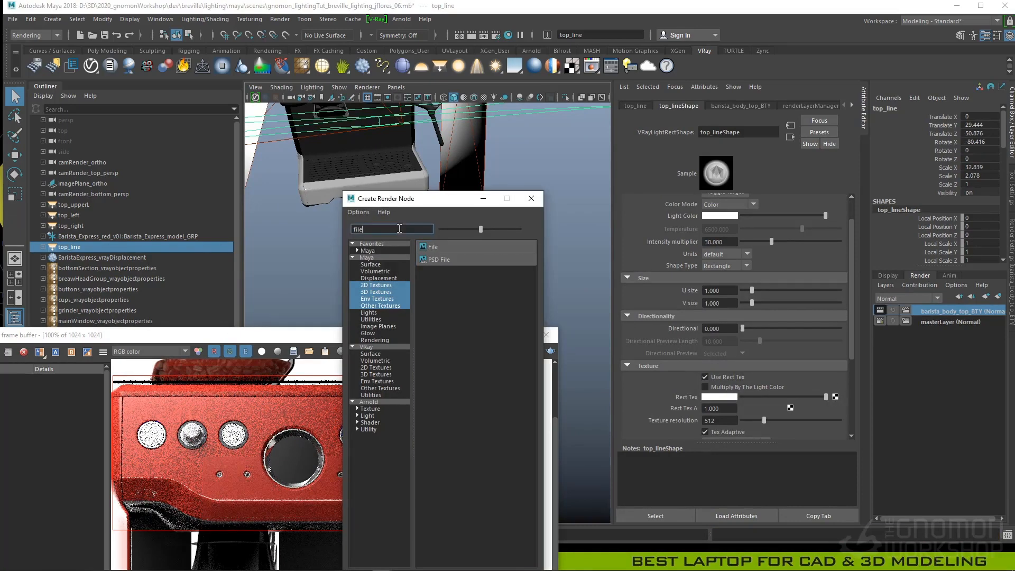
pyautogui.doubleClick(400, 229)
pyautogui.write('ramp')
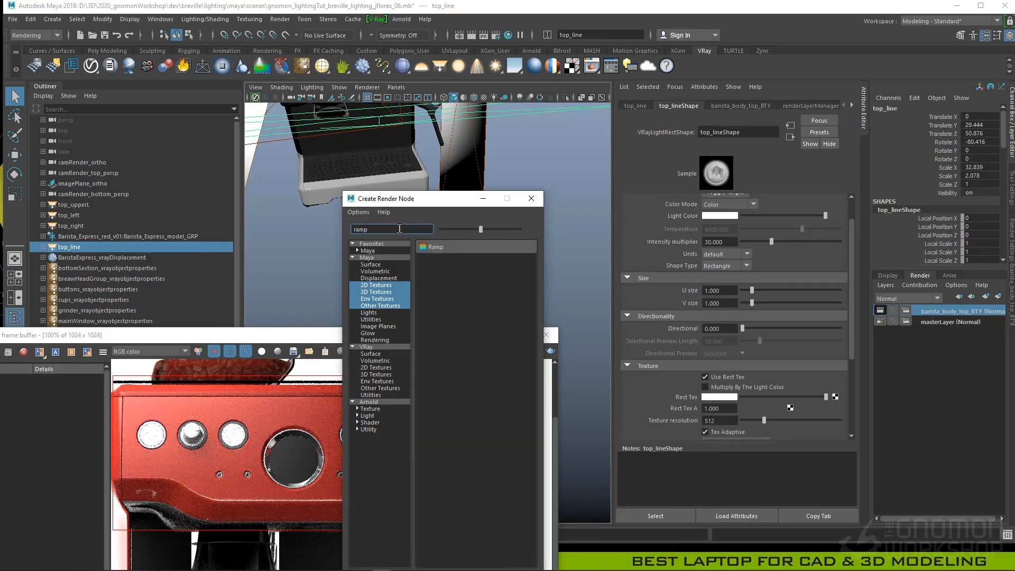
pyautogui.click(431, 247)
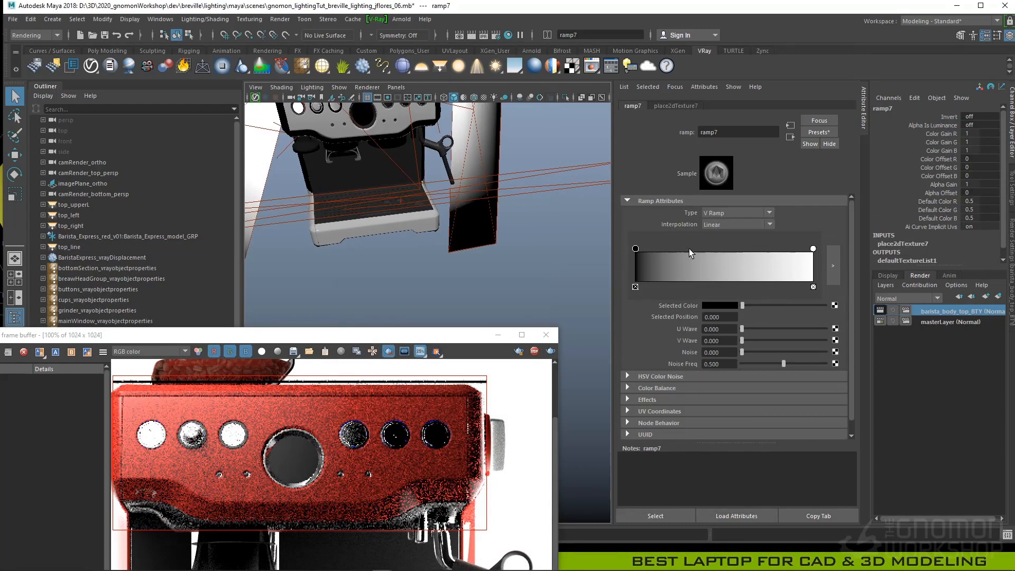
# - Set the top_line light's viewport display to Texture Only
pyautogui.click(569, 167)
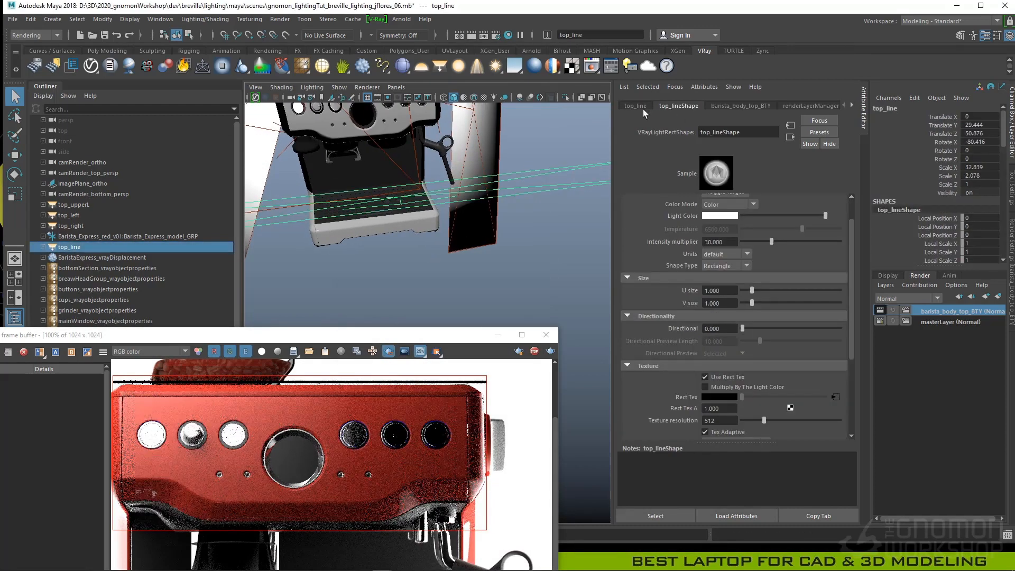
pyautogui.scroll(-3, 693, 373)
pyautogui.click(714, 348)
pyautogui.click(730, 369)
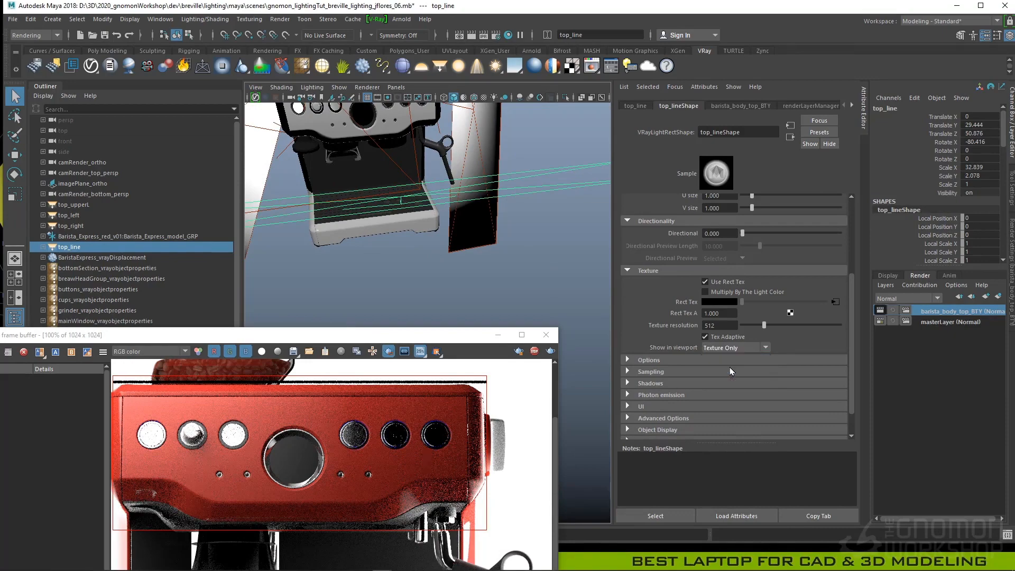
pyautogui.keyDown('alt'); pyautogui.moveTo(572, 268); pyautogui.dragTo(548, 279); pyautogui.keyUp('alt')
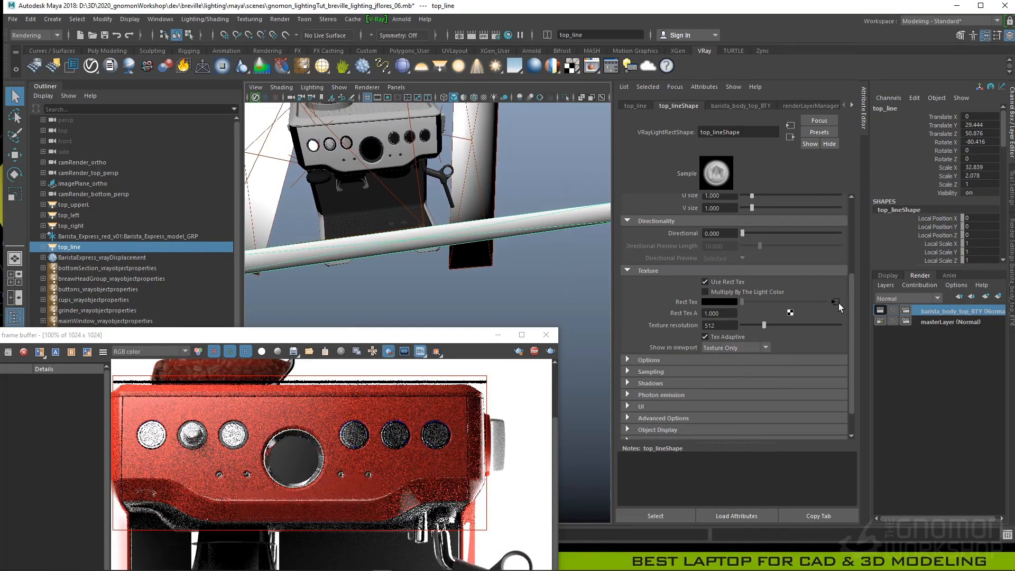
# - Change the top_line light's ramp type to U Ramp so the gradient runs along the strip
pyautogui.click(836, 302)
pyautogui.click(747, 212)
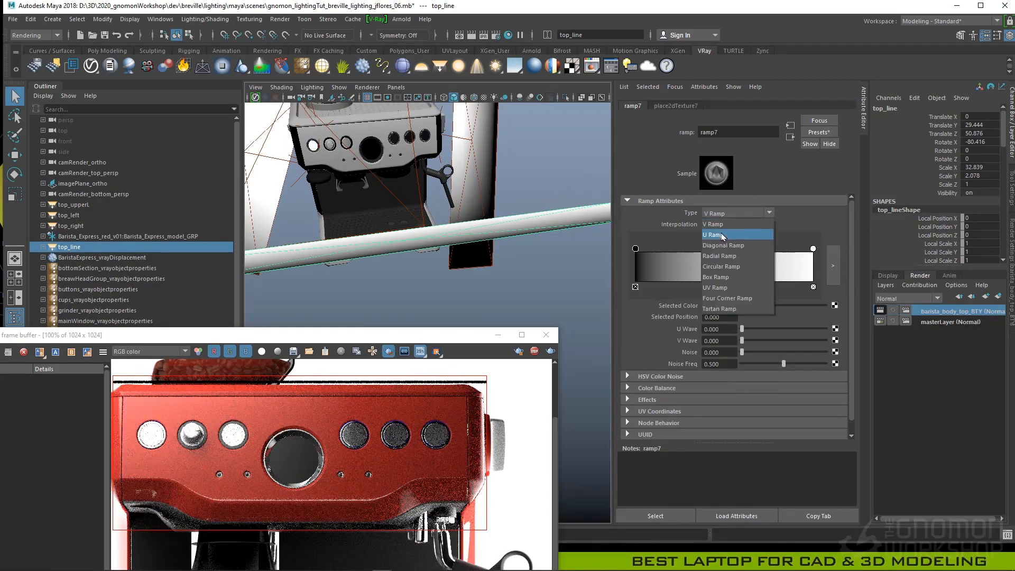
pyautogui.click(729, 228)
pyautogui.keyDown('alt'); pyautogui.moveTo(466, 249); pyautogui.dragTo(451, 262); pyautogui.keyUp('alt')
pyautogui.keyDown('alt'); pyautogui.moveTo(451, 261); pyautogui.dragTo(493, 250, button='middle'); pyautogui.keyUp('alt')
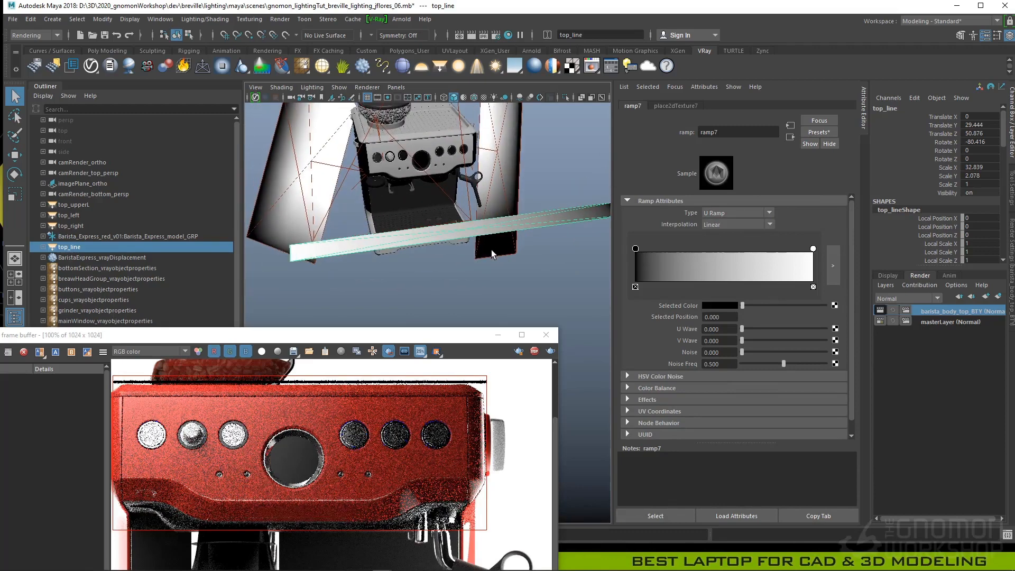
pyautogui.keyDown('alt'); pyautogui.moveTo(493, 250); pyautogui.dragTo(509, 250, button='right'); pyautogui.keyUp('alt')
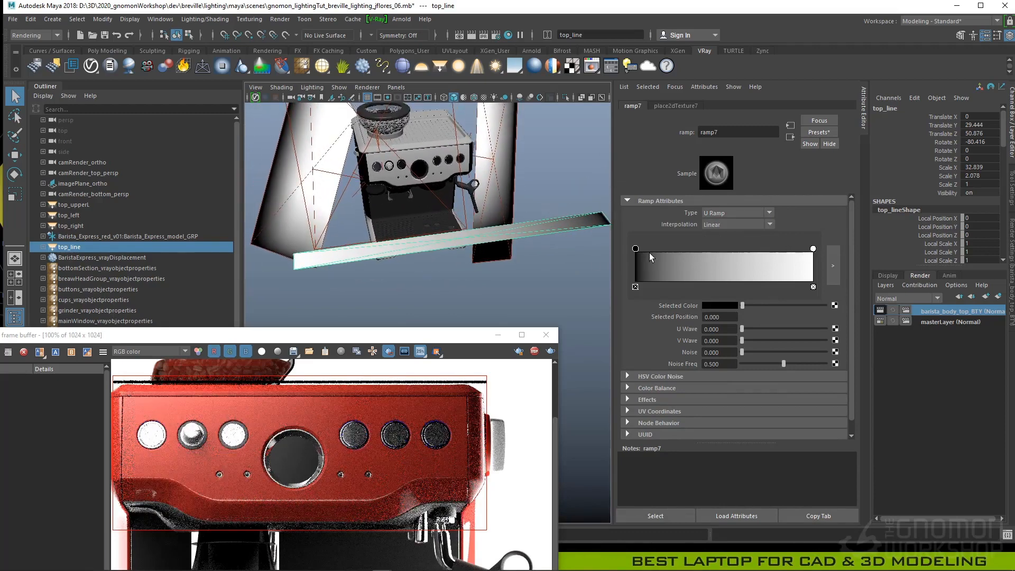
# - Turn the ramp's black start stop white and add a black stop at position 0.303
pyautogui.moveTo(744, 305); pyautogui.dragTo(830, 304)
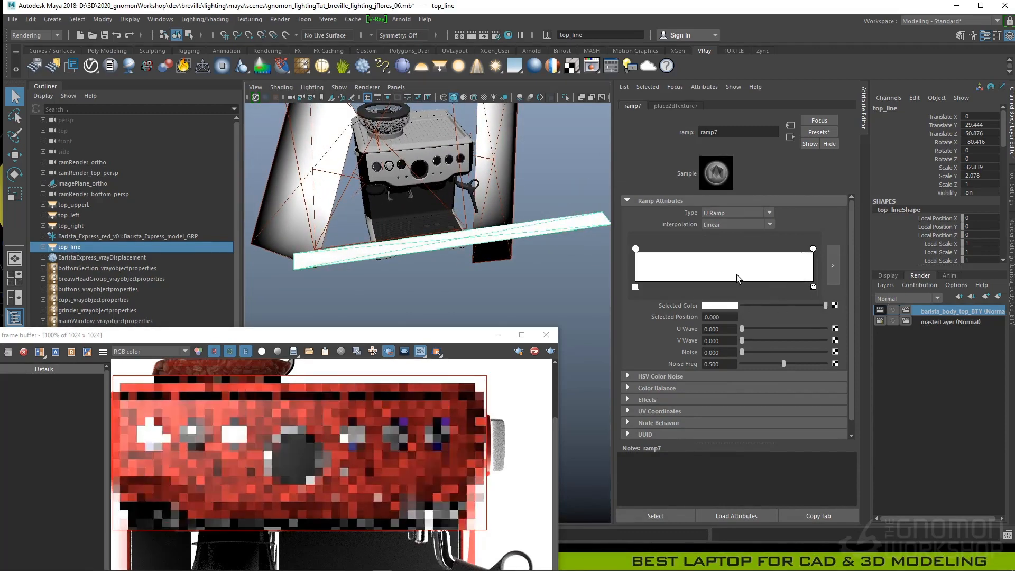
pyautogui.moveTo(686, 267); pyautogui.dragTo(772, 268)
pyautogui.moveTo(787, 307); pyautogui.dragTo(729, 310)
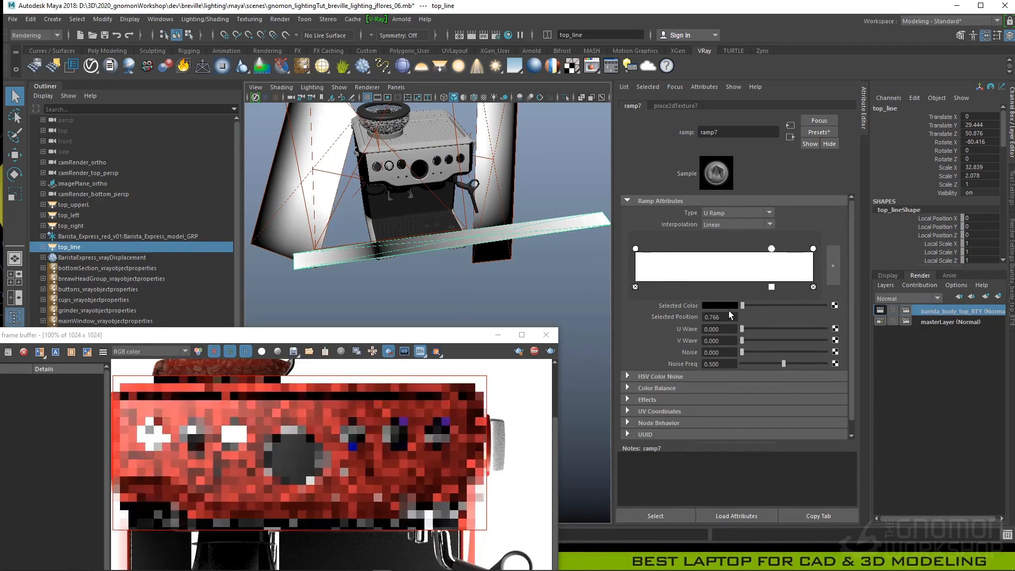
pyautogui.moveTo(772, 251); pyautogui.dragTo(694, 260)
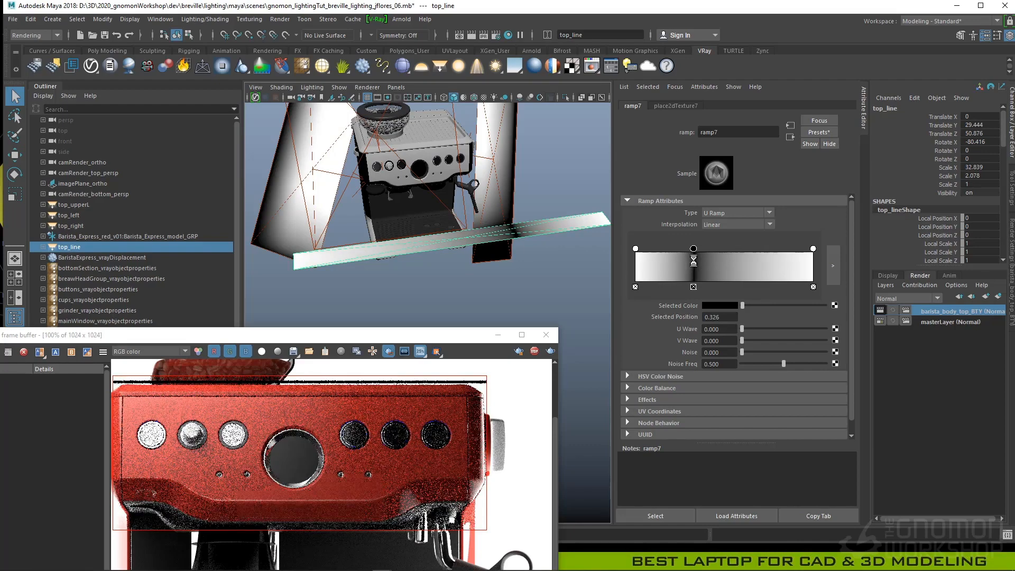
pyautogui.moveTo(690, 262); pyautogui.dragTo(689, 261)
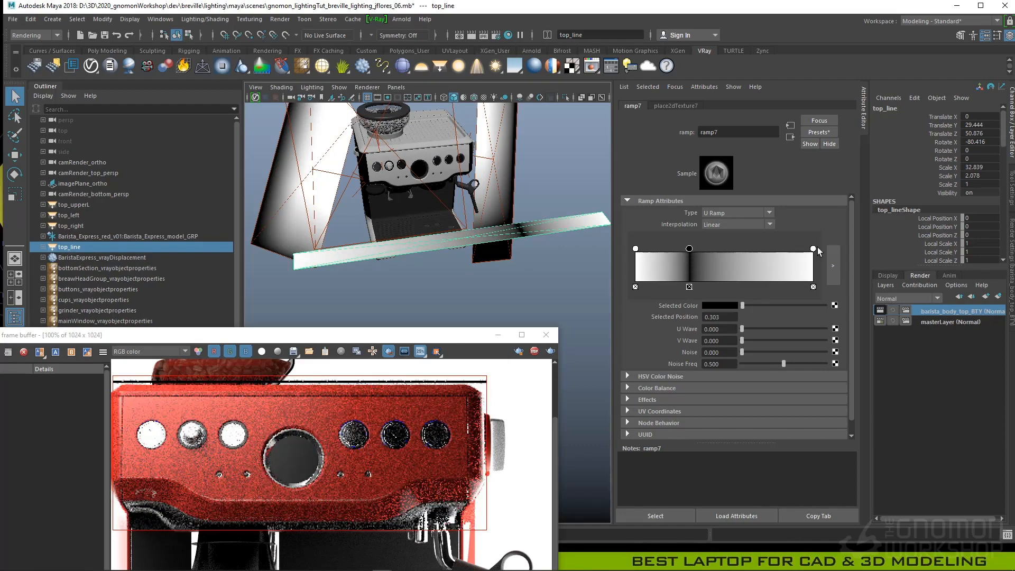
# - Narrow the ramp's dark band by placing the white stops at 0.169 and 0.522 and the black stop at 0.365
pyautogui.moveTo(814, 249); pyautogui.dragTo(718, 263)
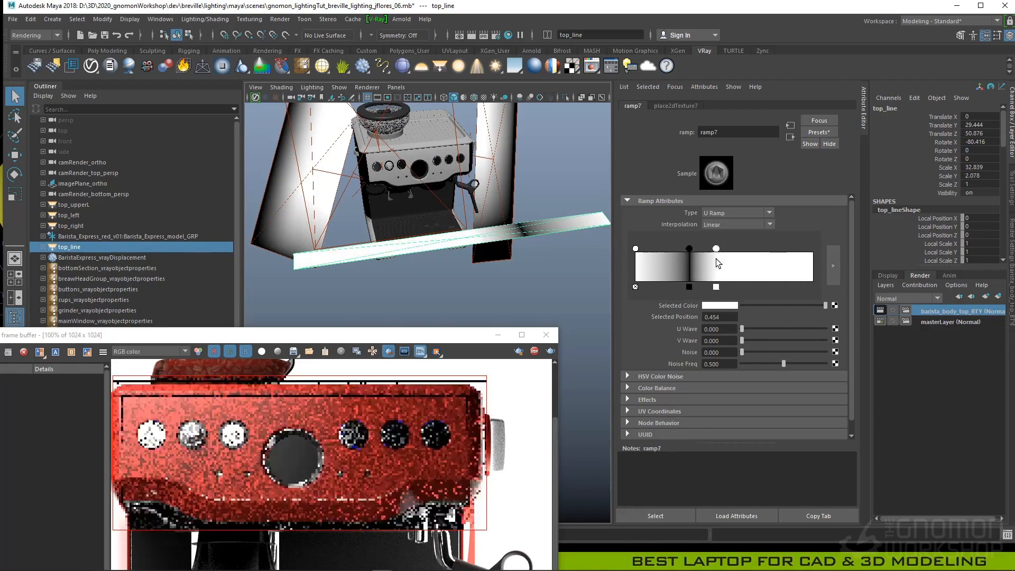
pyautogui.moveTo(636, 249); pyautogui.dragTo(759, 249)
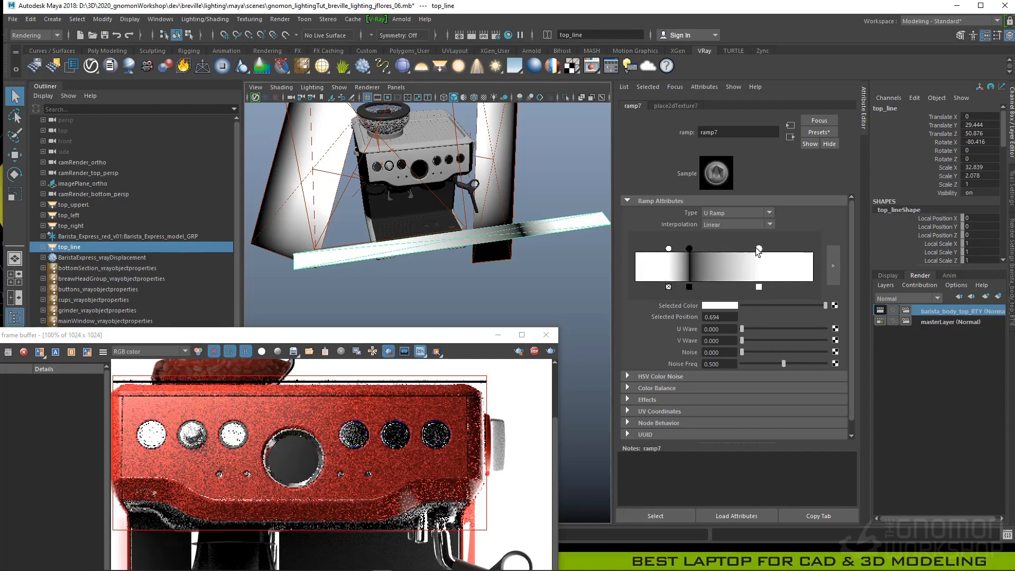
pyautogui.moveTo(689, 249); pyautogui.dragTo(695, 249)
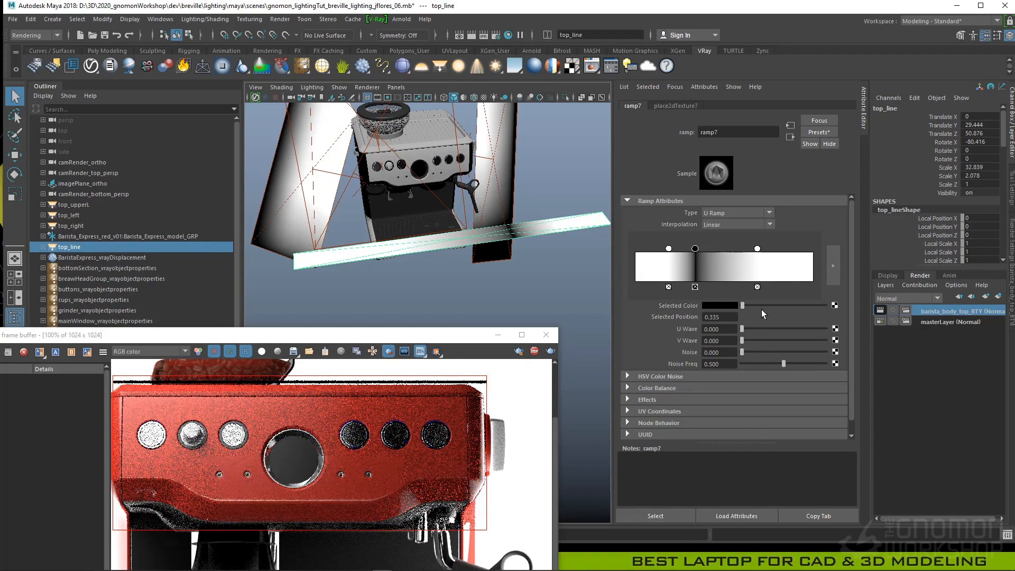
pyautogui.moveTo(669, 248); pyautogui.dragTo(707, 248)
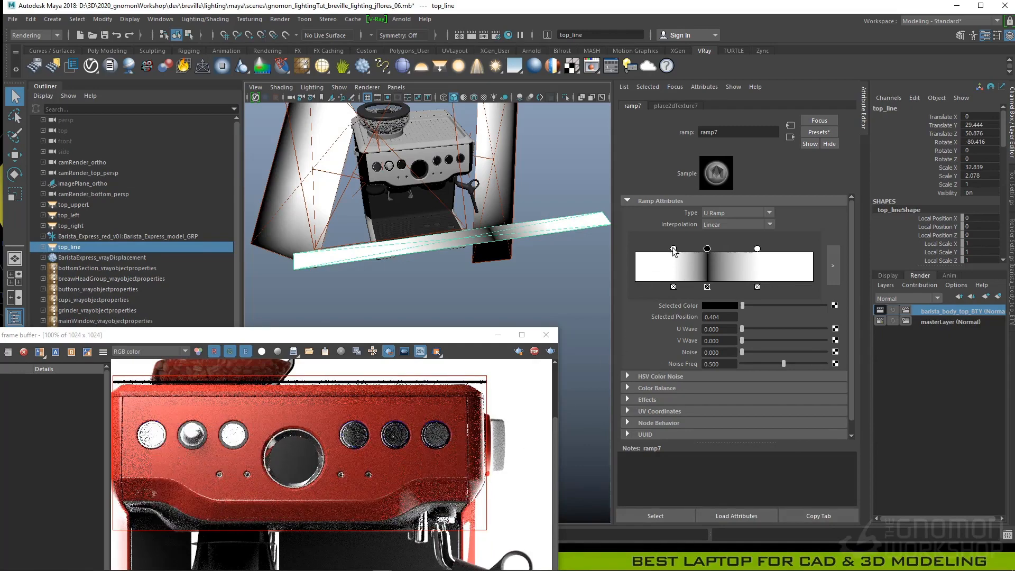
pyautogui.moveTo(673, 249)
pyautogui.mouseDown()
pyautogui.moveTo(684, 251)
pyautogui.moveTo(666, 252)
pyautogui.mouseUp()
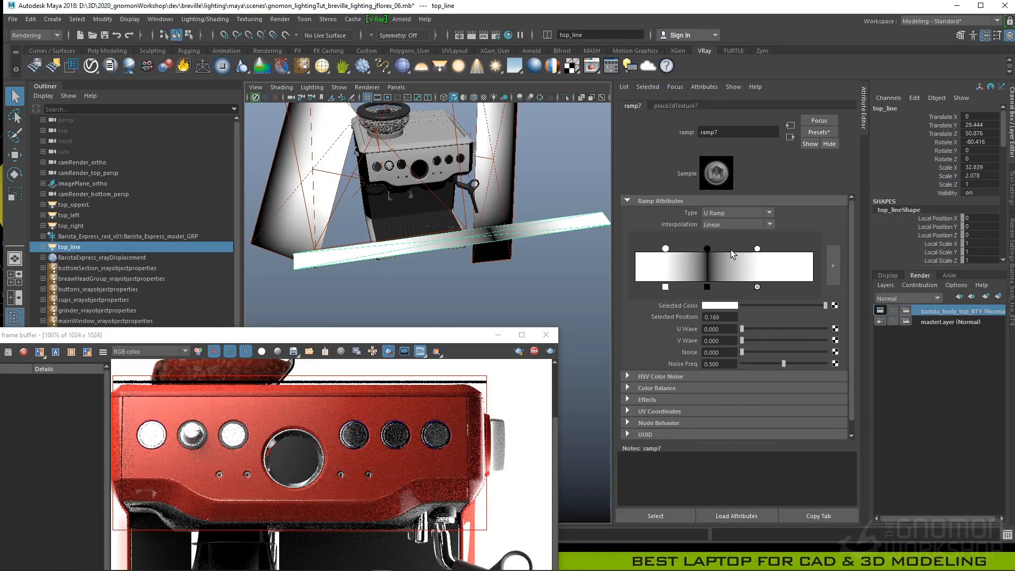
pyautogui.moveTo(757, 249); pyautogui.dragTo(729, 249)
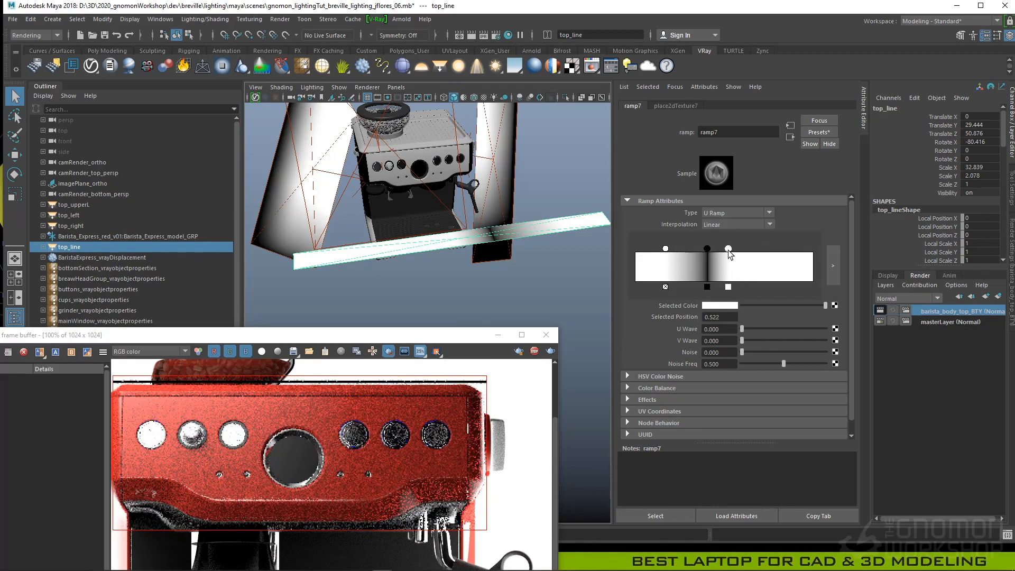
pyautogui.moveTo(708, 248); pyautogui.dragTo(700, 248)
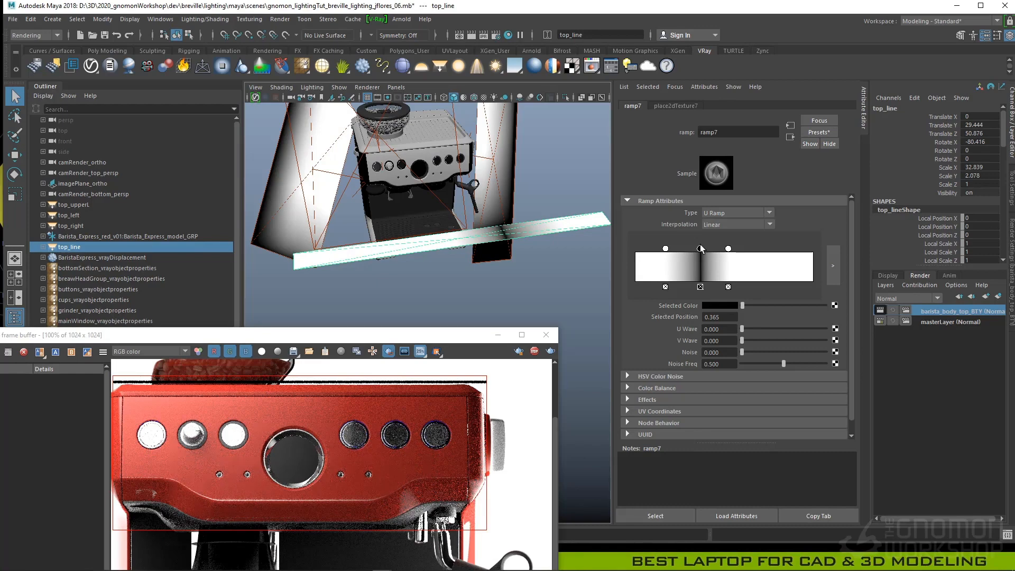
# - Set the ramp's interpolation to Bump and tighten the white stops around the dark band to 0.282 and about 0.45
pyautogui.click(719, 226)
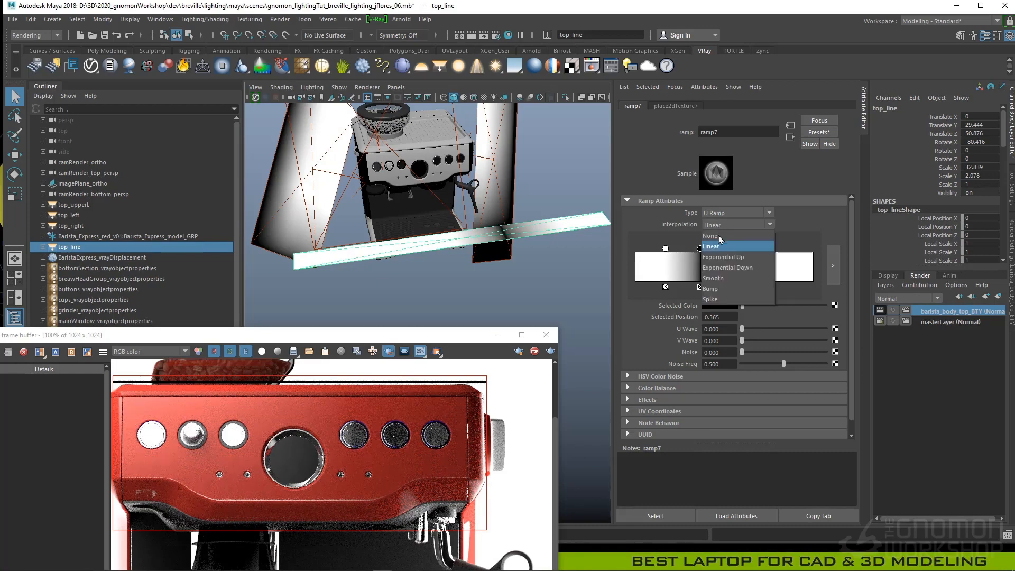
pyautogui.click(723, 258)
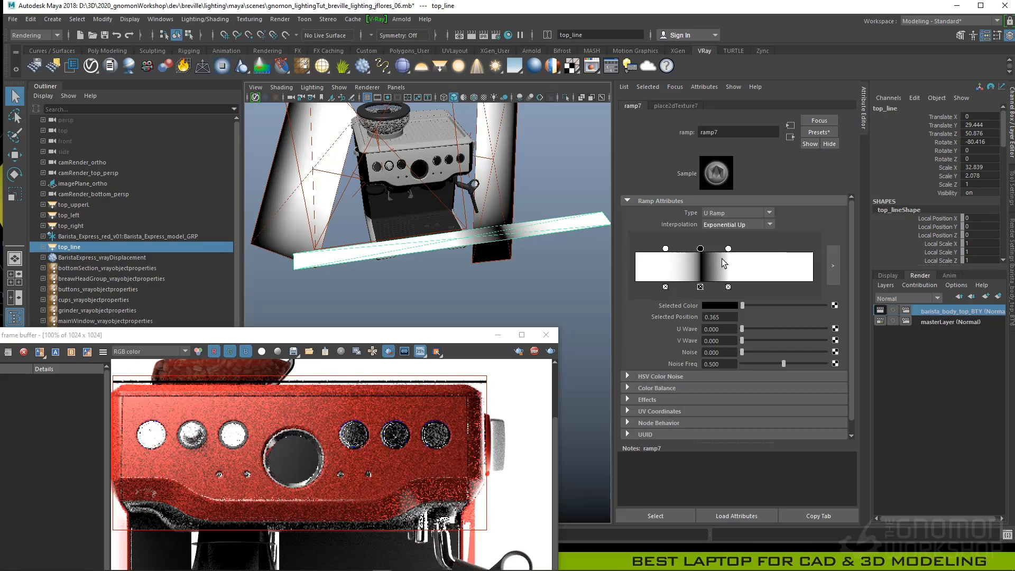
pyautogui.click(726, 223)
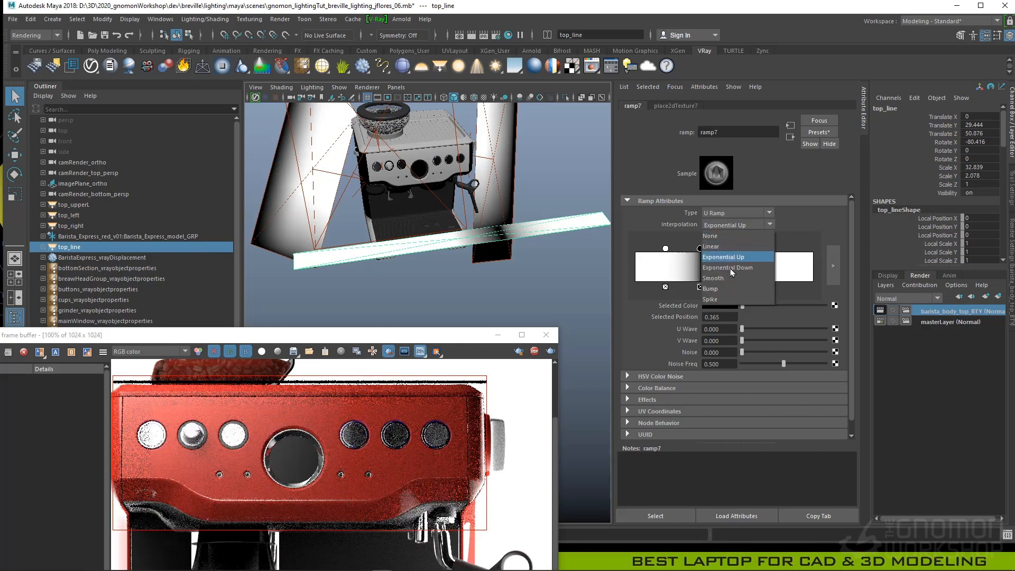
pyautogui.click(724, 289)
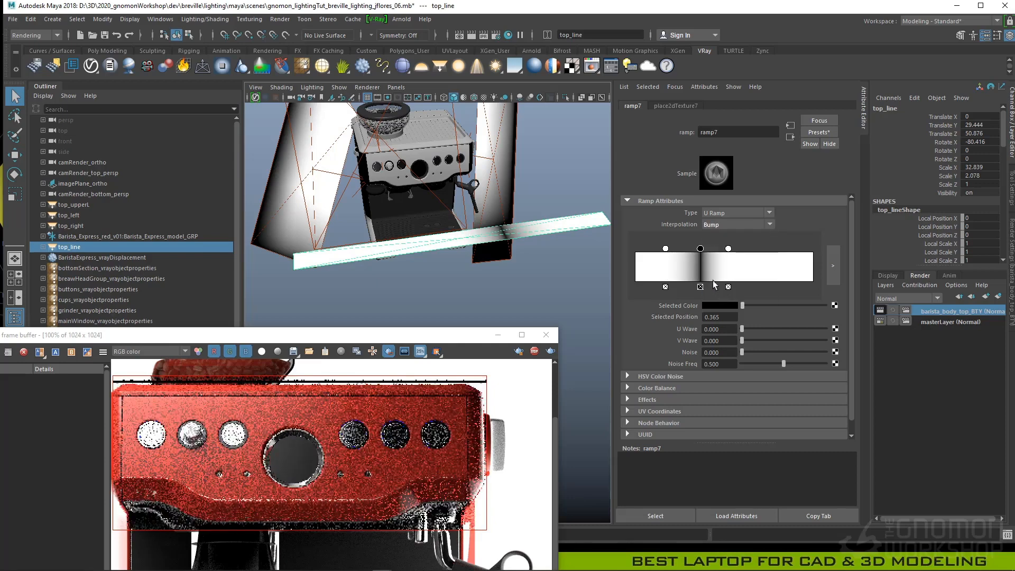
pyautogui.moveTo(729, 249); pyautogui.dragTo(685, 249)
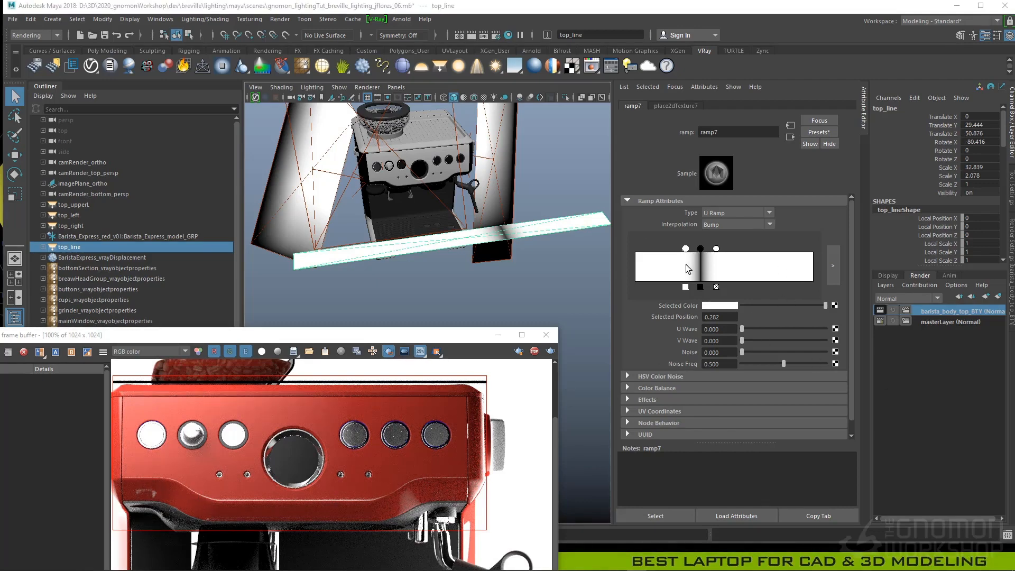
# - Add a second black stop toward the ramp's far end with a white stop at 1.000, and inspect the rendered highlight line up close
pyautogui.click(804, 265)
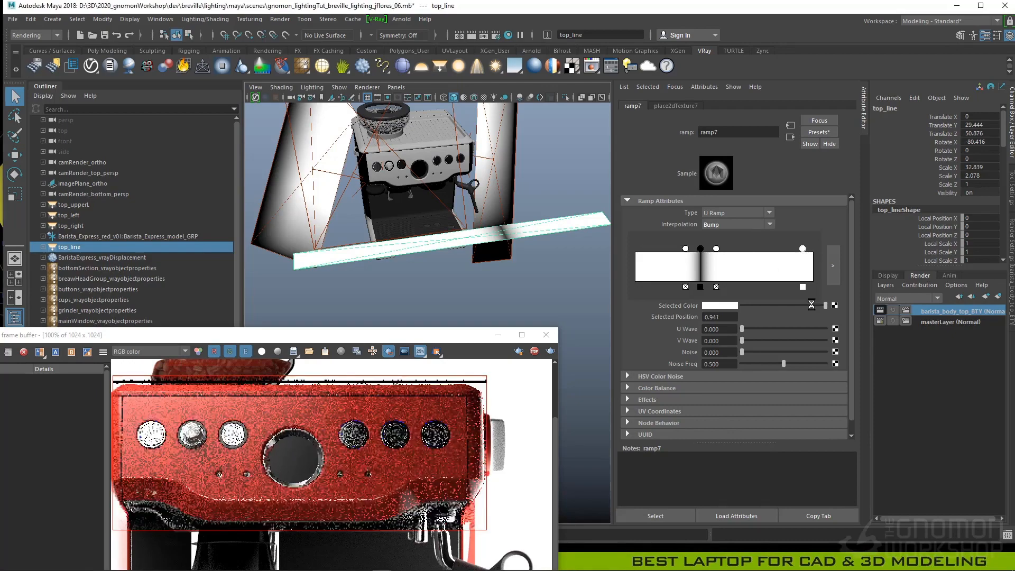
pyautogui.moveTo(825, 306); pyautogui.dragTo(706, 309)
pyautogui.moveTo(805, 248)
pyautogui.mouseDown()
pyautogui.moveTo(773, 251)
pyautogui.moveTo(817, 260)
pyautogui.mouseUp()
pyautogui.moveTo(743, 306); pyautogui.dragTo(864, 303)
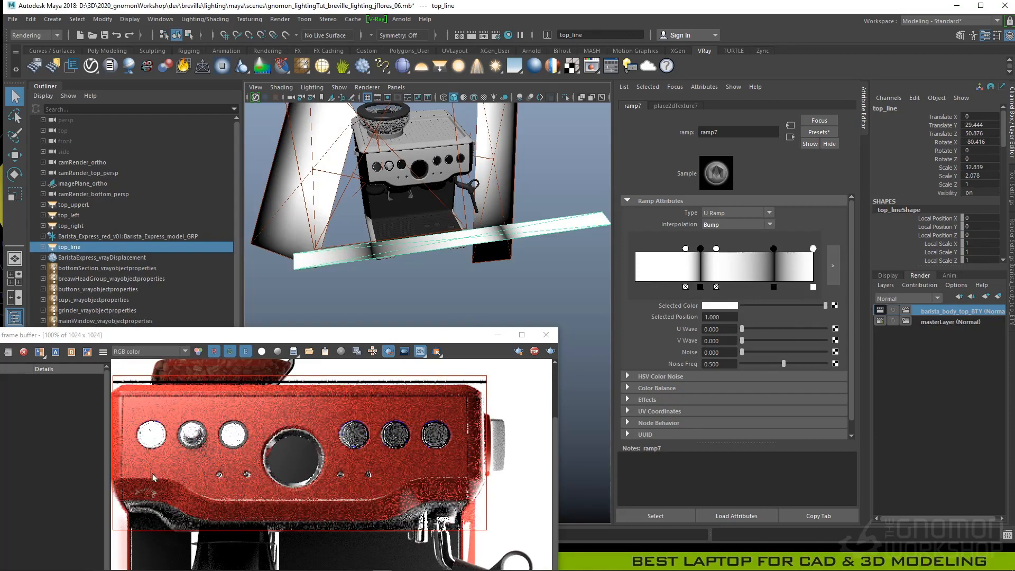
pyautogui.scroll(1, 203, 498)
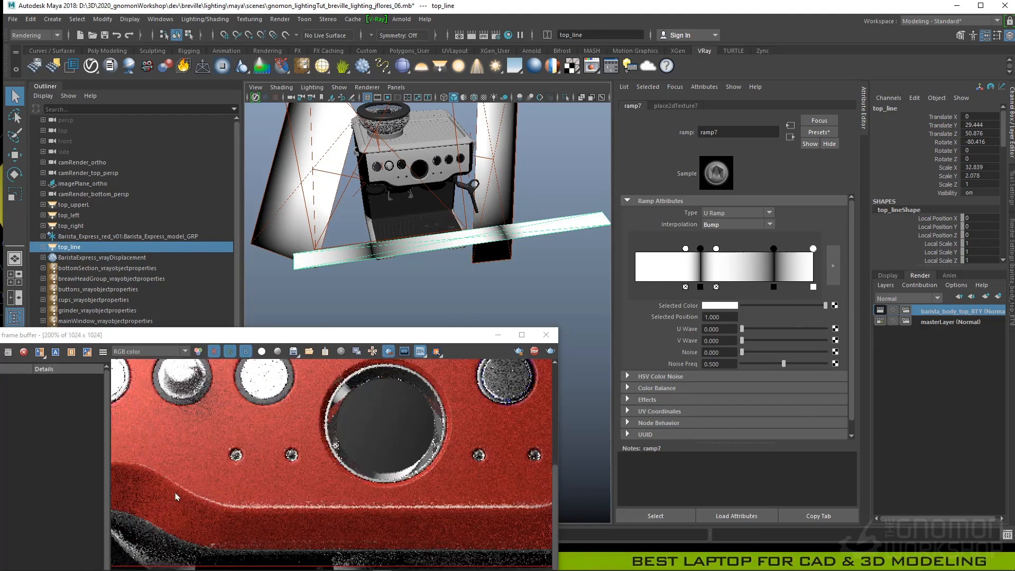
pyautogui.moveTo(178, 497); pyautogui.dragTo(207, 469, button='middle')
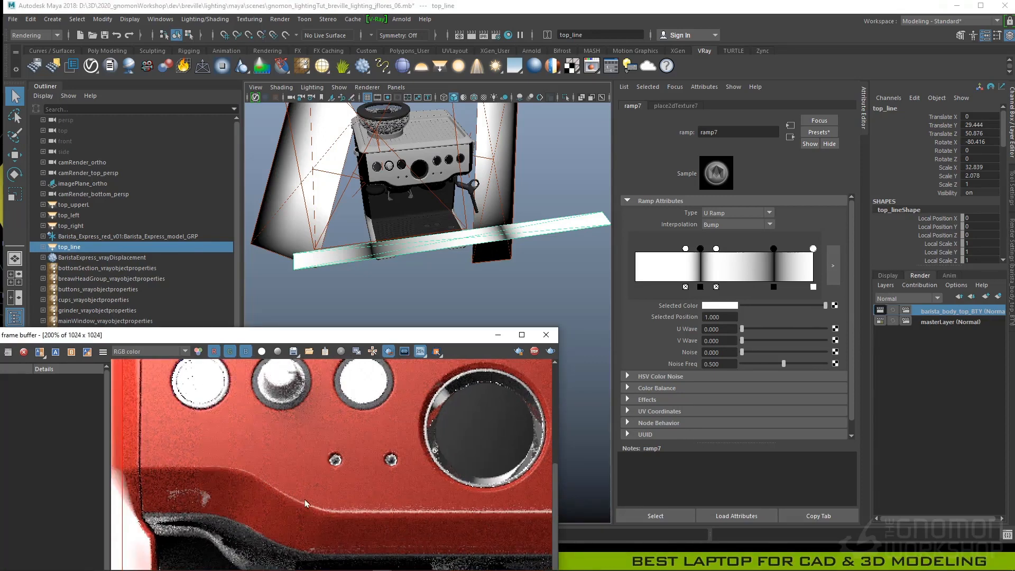
# - Set the ramp's interpolation to Smooth and reposition its first black stop to 0.353 and the adjacent white stop to 0.246
pyautogui.moveTo(452, 513); pyautogui.dragTo(135, 487, button='middle')
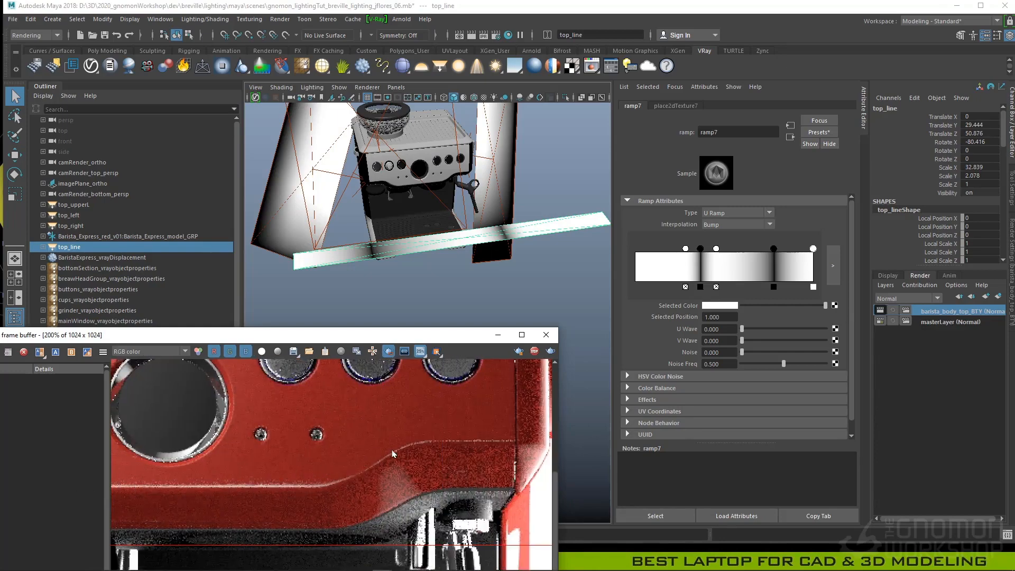
pyautogui.moveTo(701, 249); pyautogui.dragTo(702, 250)
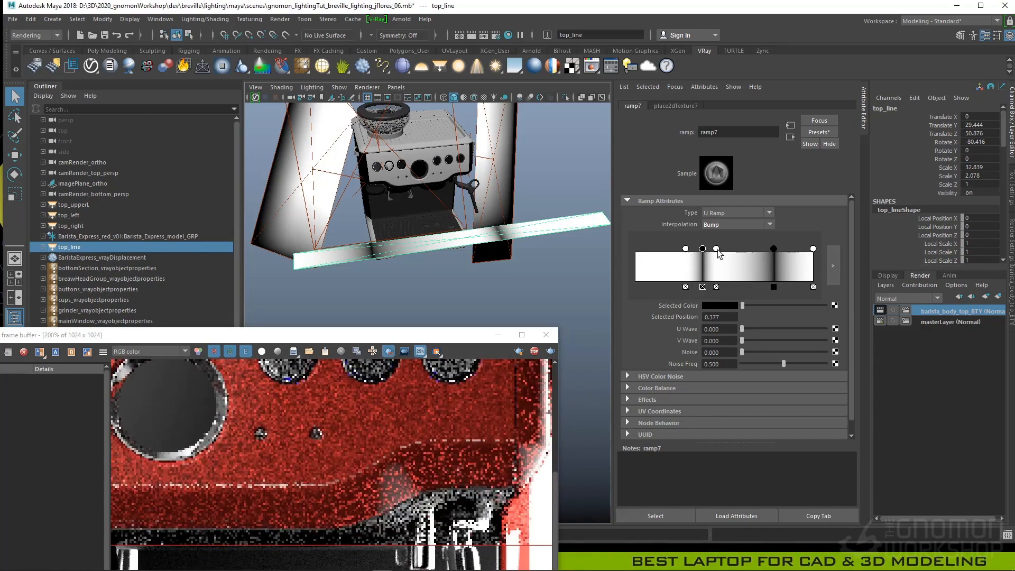
pyautogui.click(720, 225)
pyautogui.click(718, 280)
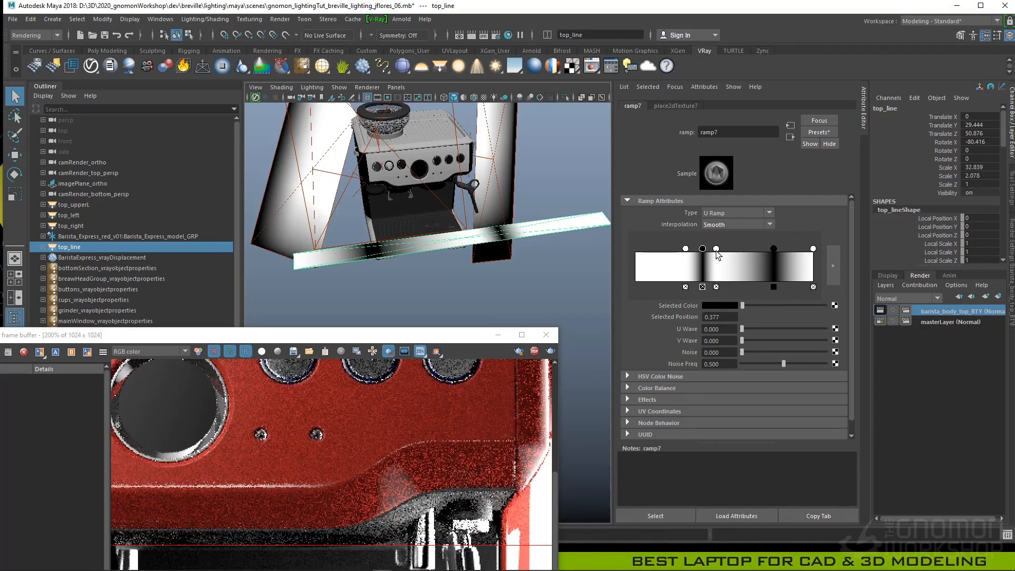
pyautogui.moveTo(686, 249)
pyautogui.mouseDown()
pyautogui.moveTo(675, 247)
pyautogui.moveTo(699, 250)
pyautogui.mouseUp()
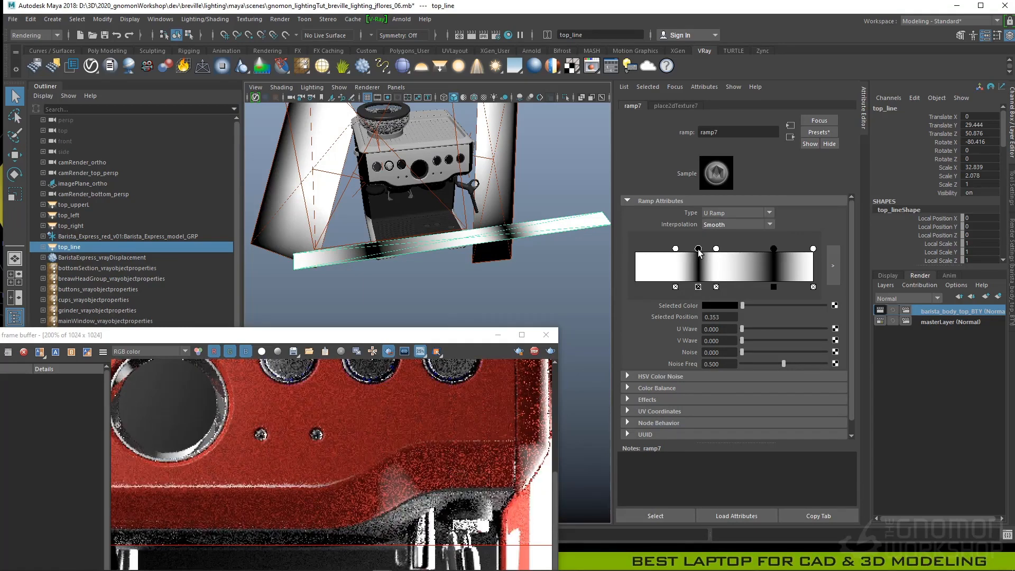
pyautogui.moveTo(677, 249); pyautogui.dragTo(680, 248)
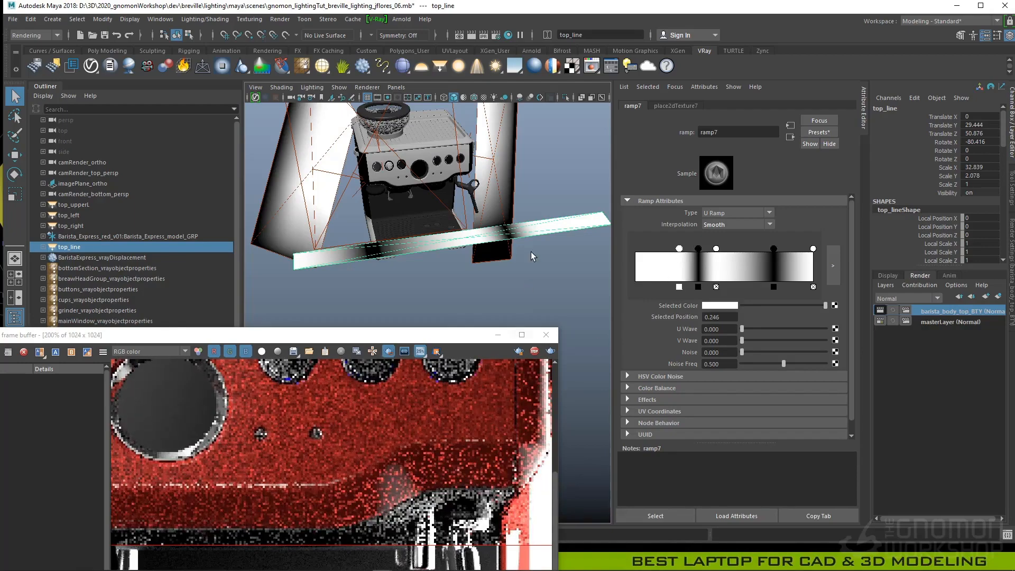
# - Widen the top_line light by scaling it to 3.072 in Y
pyautogui.click(541, 221)
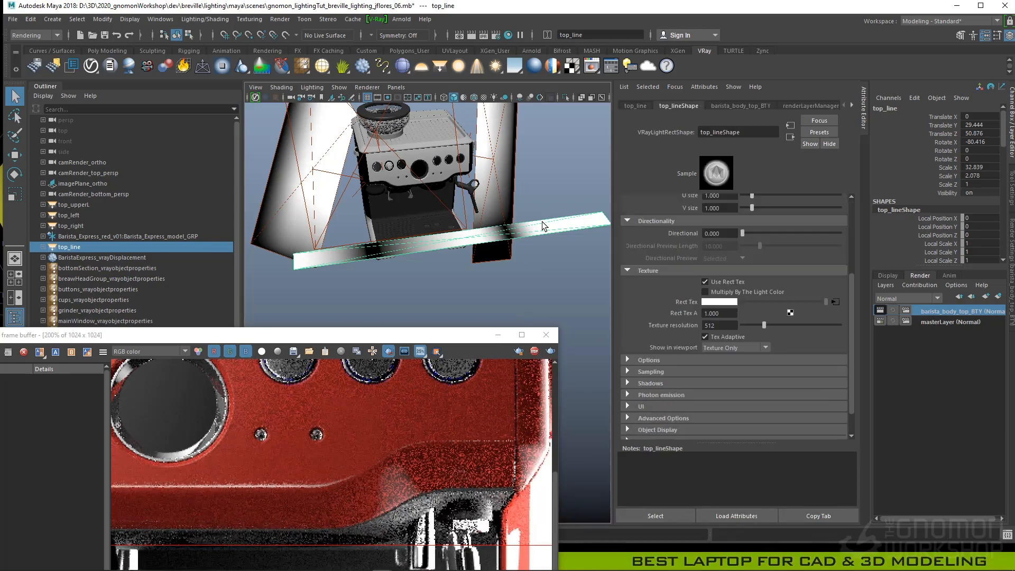
pyautogui.press('e')
pyautogui.press('r')
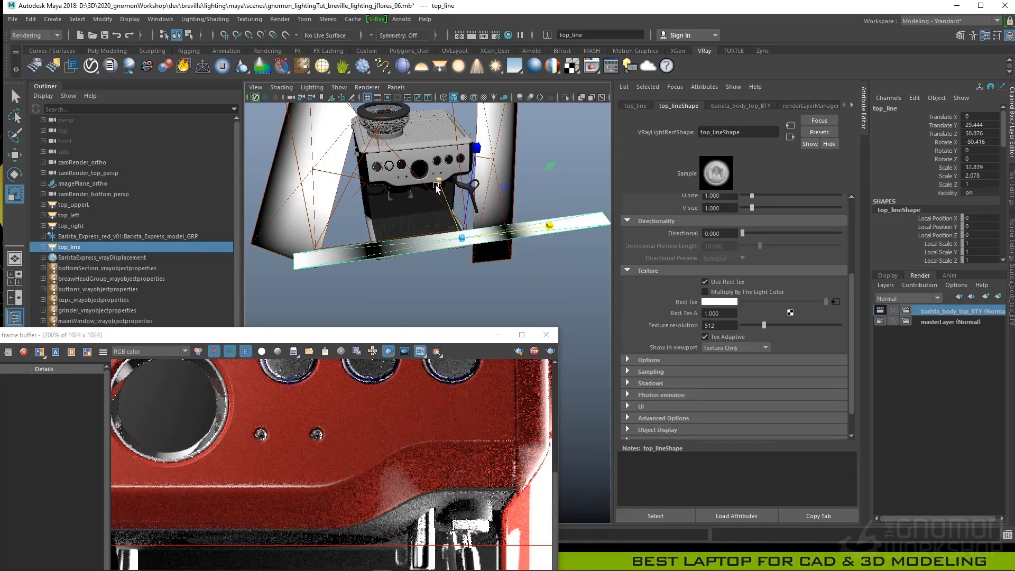
pyautogui.moveTo(437, 183); pyautogui.dragTo(420, 150)
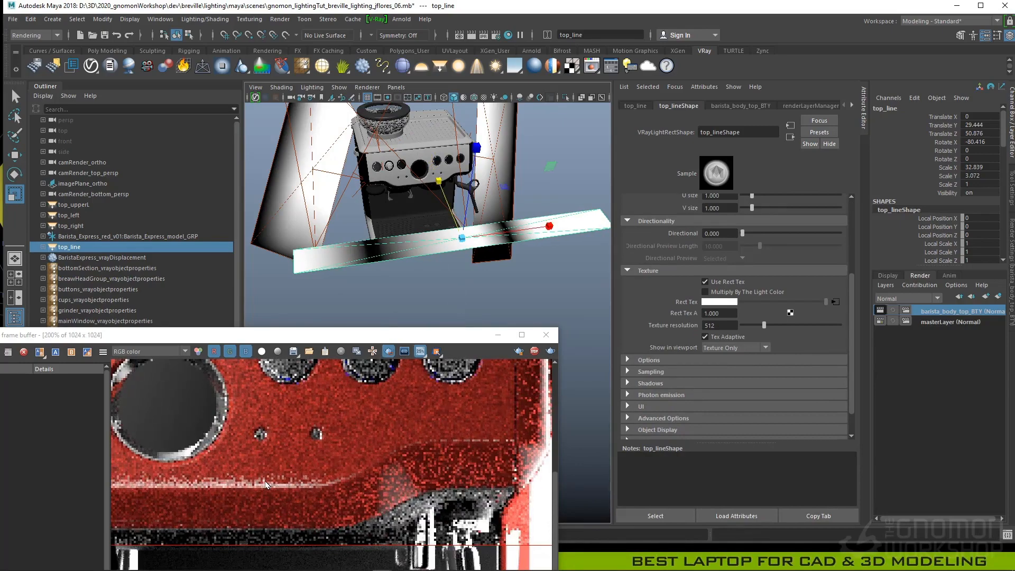
# - Move the top_line light to Translate Y 29.078 and Translate Z 53.048, checking the highlight line in the render
pyautogui.scroll(1, 272, 487)
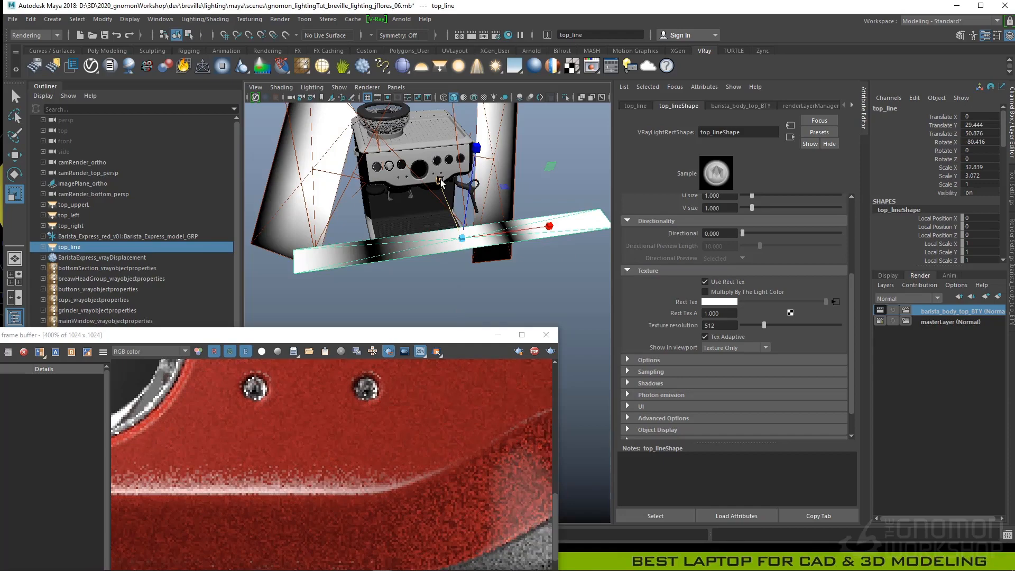
pyautogui.press('w')
pyautogui.moveTo(440, 183); pyautogui.dragTo(443, 189)
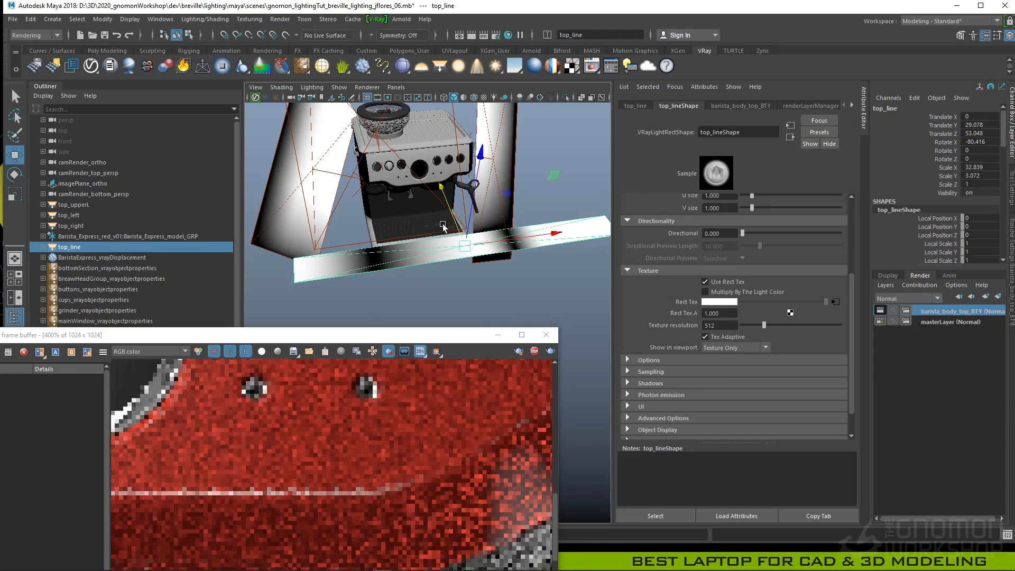
pyautogui.scroll(-1, 397, 497)
pyautogui.moveTo(398, 497); pyautogui.dragTo(331, 489, button='middle')
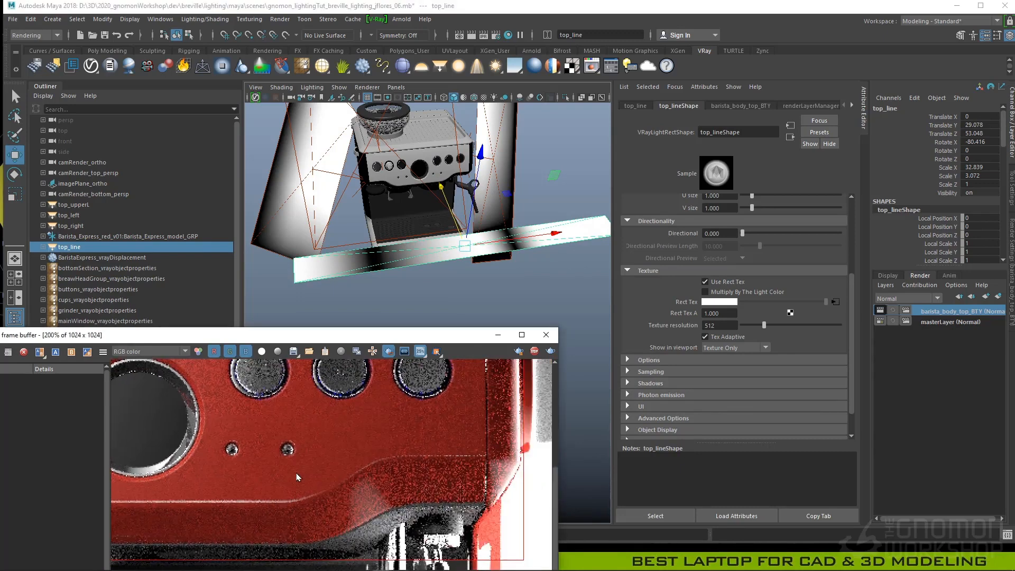
# - Rotate the top_line light to -66.254 in X and move it to Translate Y 28.706 and Translate Z 53.894
pyautogui.press('e')
pyautogui.moveTo(506, 189); pyautogui.dragTo(505, 231)
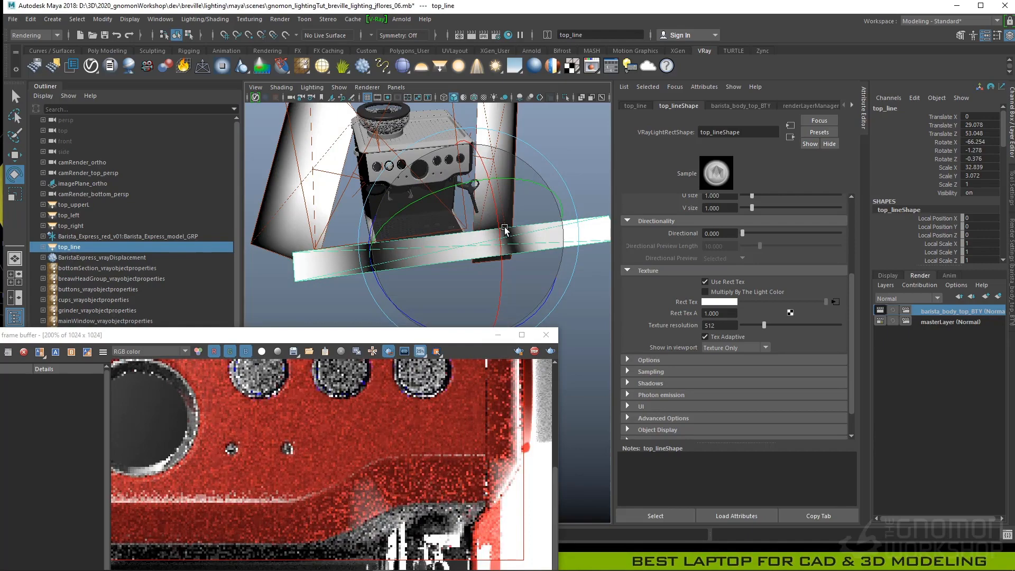
pyautogui.press('w')
pyautogui.moveTo(449, 181); pyautogui.dragTo(499, 207)
# - Undo the last rotation of the top_line light, and examine its angle from the side and the whole rendered control panel
pyautogui.press('e')
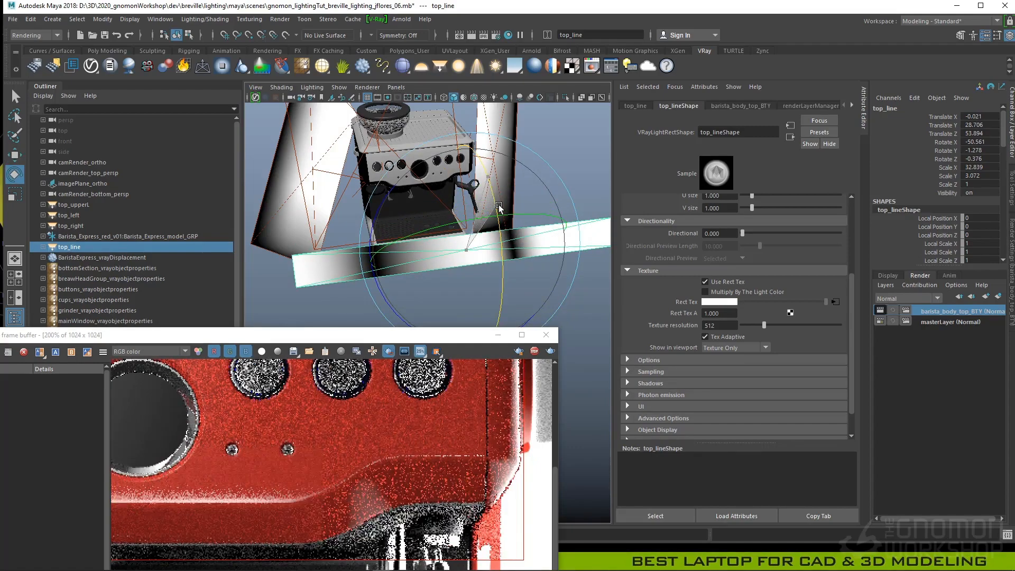
pyautogui.hotkey('ctrl', 'z')
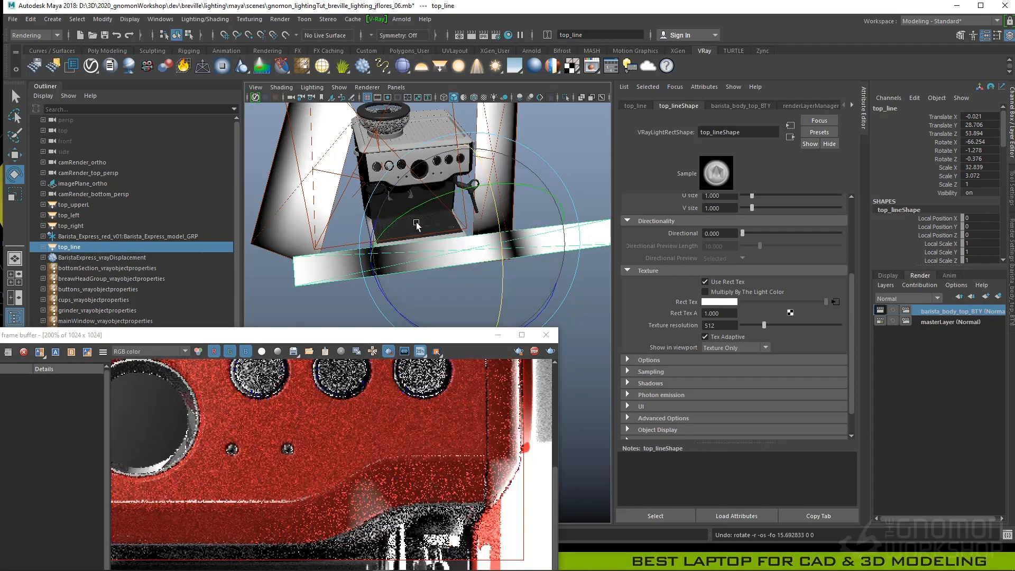
pyautogui.keyDown('alt'); pyautogui.moveTo(416, 224); pyautogui.dragTo(325, 203); pyautogui.keyUp('alt')
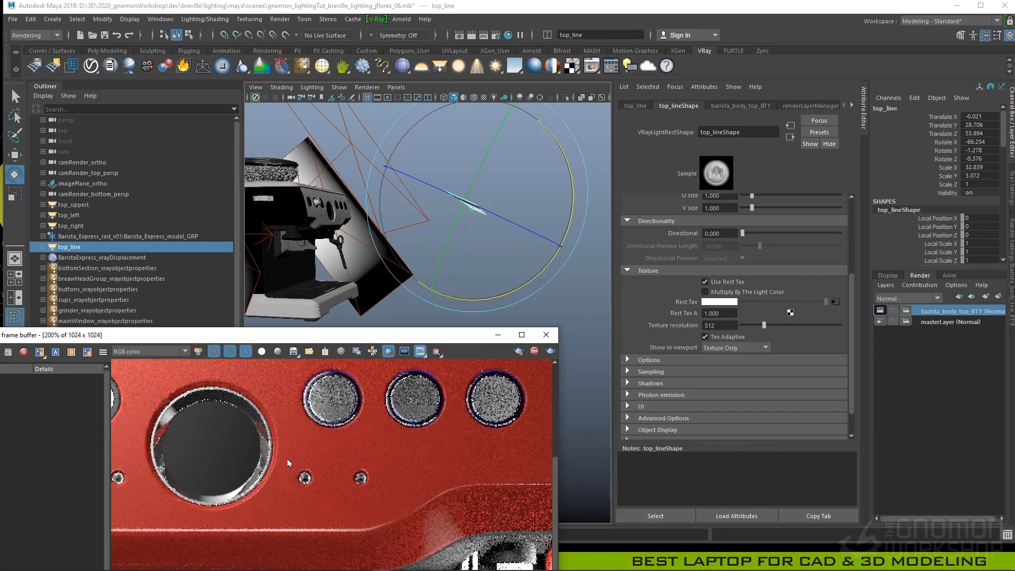
pyautogui.scroll(-2, 287, 459)
pyautogui.moveTo(199, 461); pyautogui.dragTo(281, 456, button='middle')
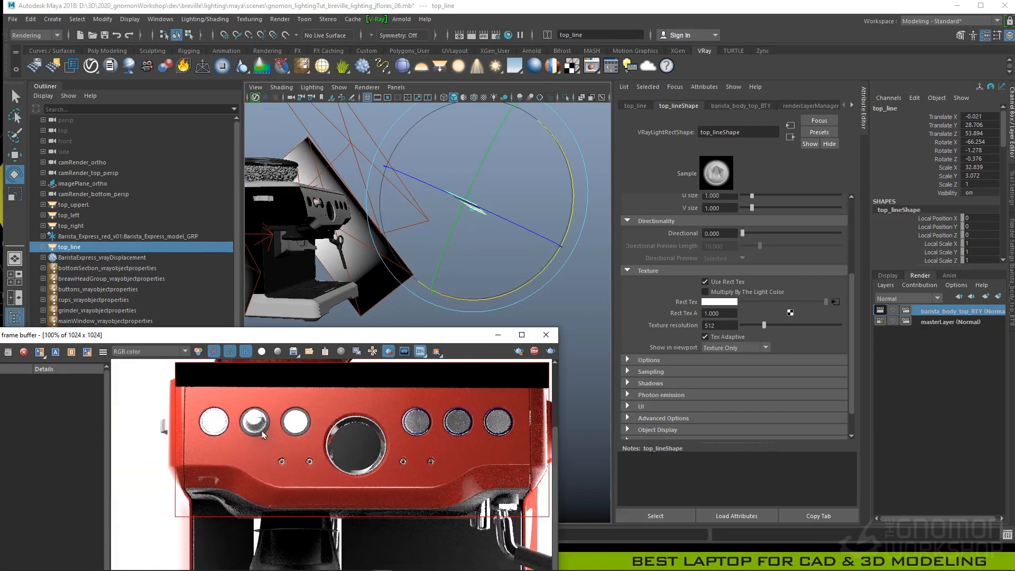
# - Examine the reflections on the front panel's round buttons in the render, comparing both button groups beside the large dial
pyautogui.moveTo(350, 473); pyautogui.dragTo(295, 474, button='middle')
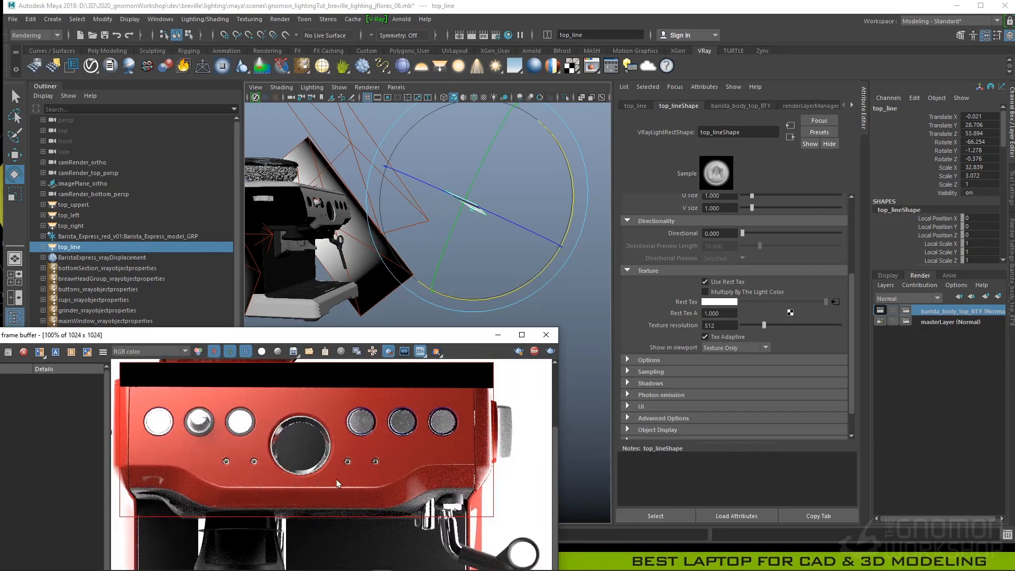
pyautogui.moveTo(390, 453)
pyautogui.mouseDown(button='middle')
pyautogui.moveTo(364, 469)
pyautogui.moveTo(389, 476)
pyautogui.mouseUp(button='middle')
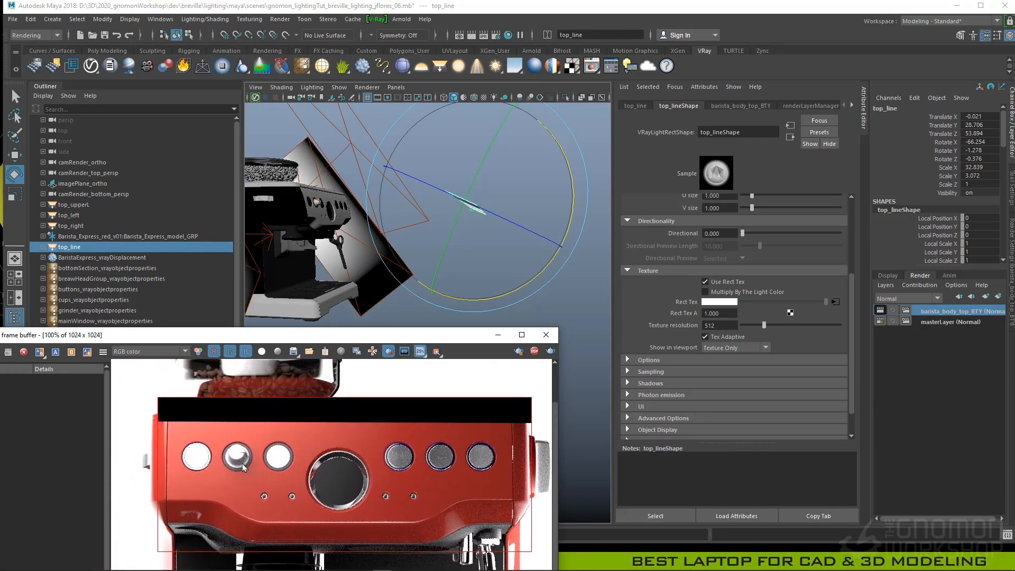
pyautogui.scroll(2, 195, 457)
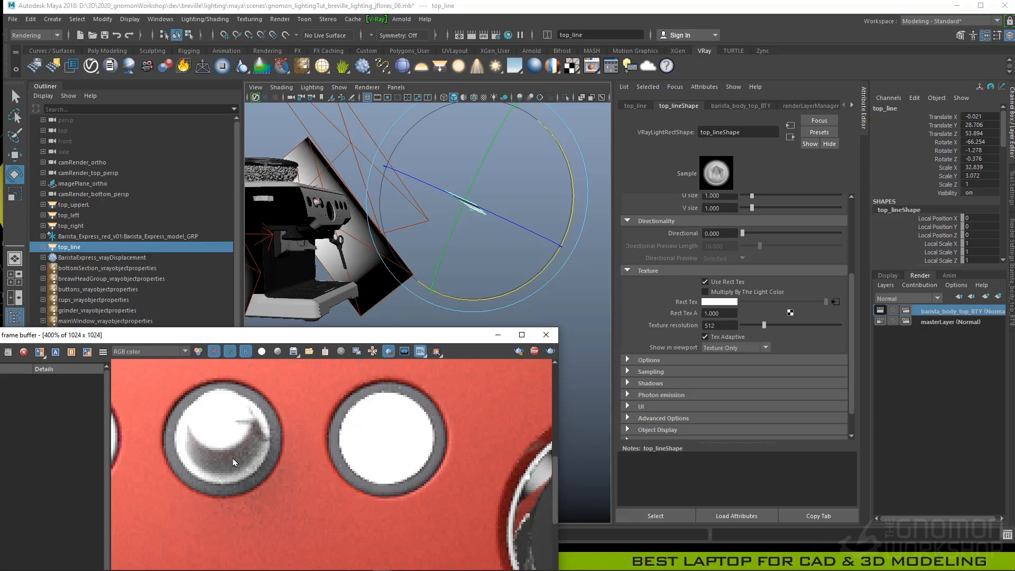
pyautogui.scroll(-1, 235, 463)
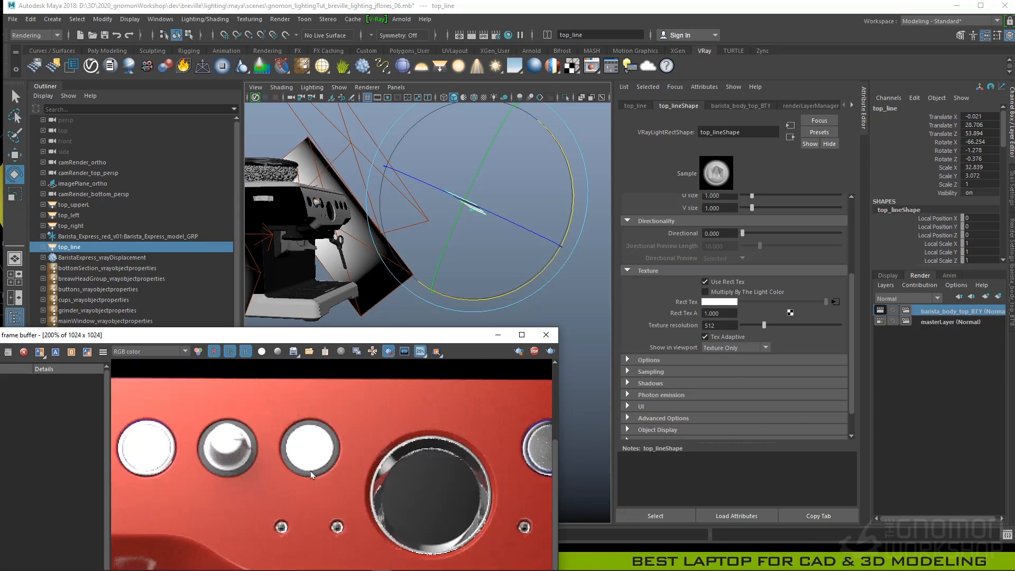
pyautogui.moveTo(493, 450); pyautogui.dragTo(320, 456, button='middle')
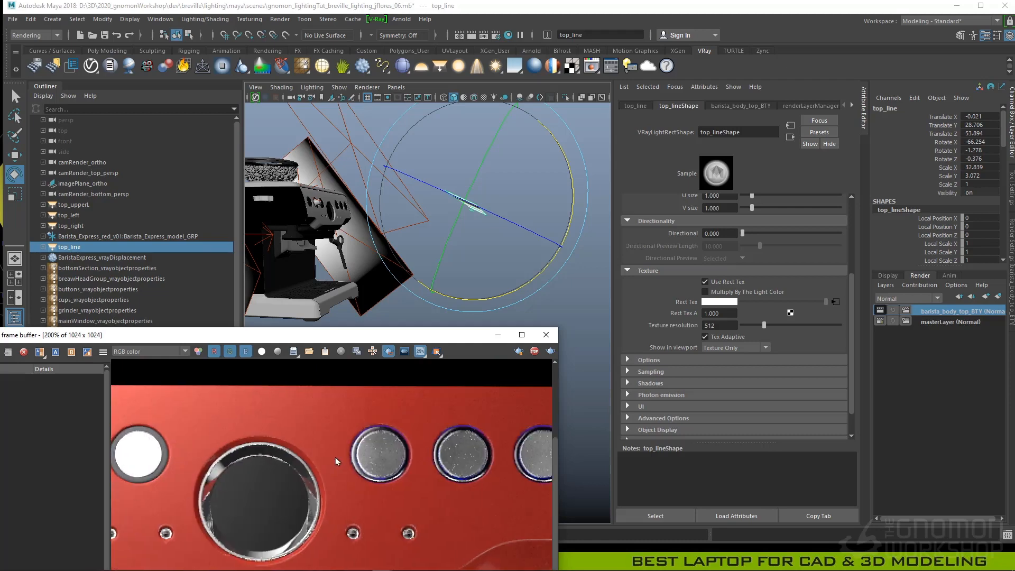
pyautogui.moveTo(394, 458); pyautogui.dragTo(376, 465, button='middle')
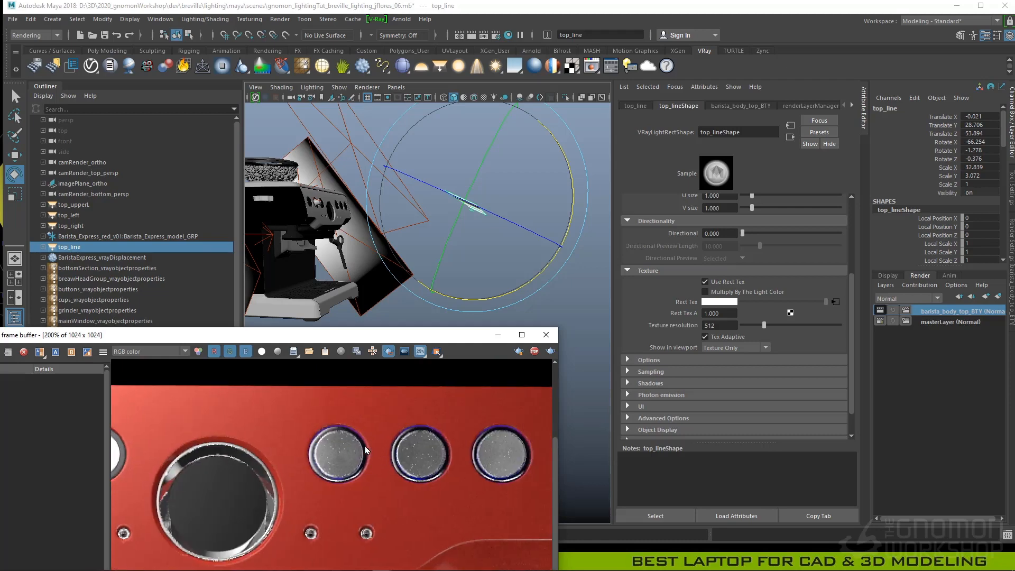
pyautogui.moveTo(436, 455); pyautogui.dragTo(417, 434, button='middle')
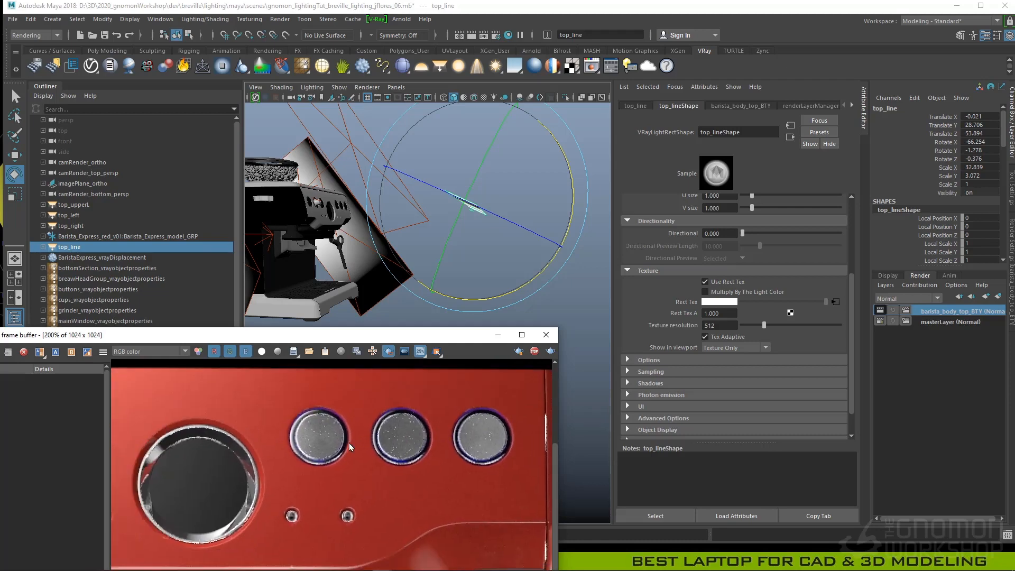
pyautogui.scroll(-1, 339, 458)
pyautogui.moveTo(313, 461); pyautogui.dragTo(350, 433, button='middle')
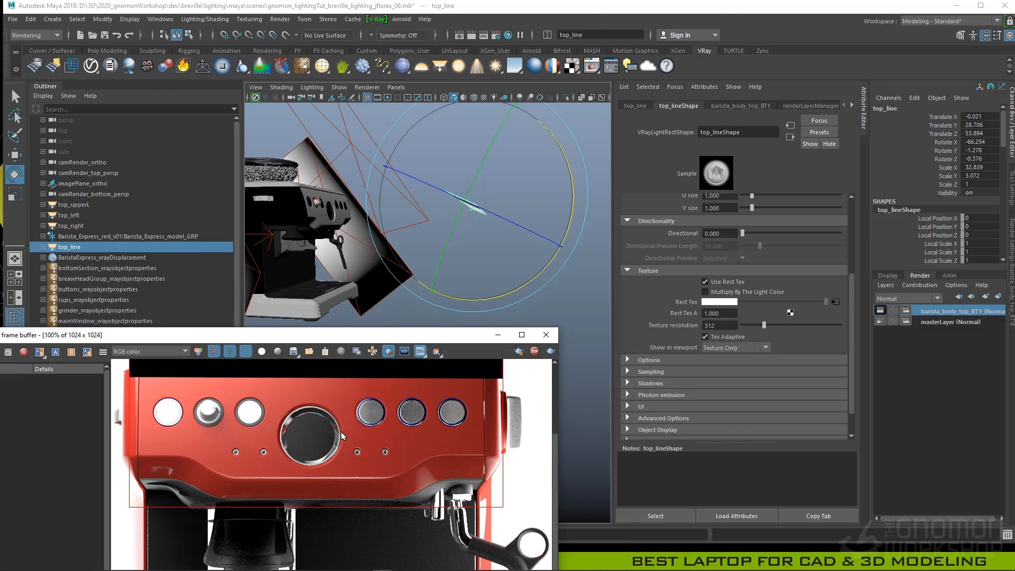
pyautogui.moveTo(343, 436); pyautogui.dragTo(383, 463, button='middle')
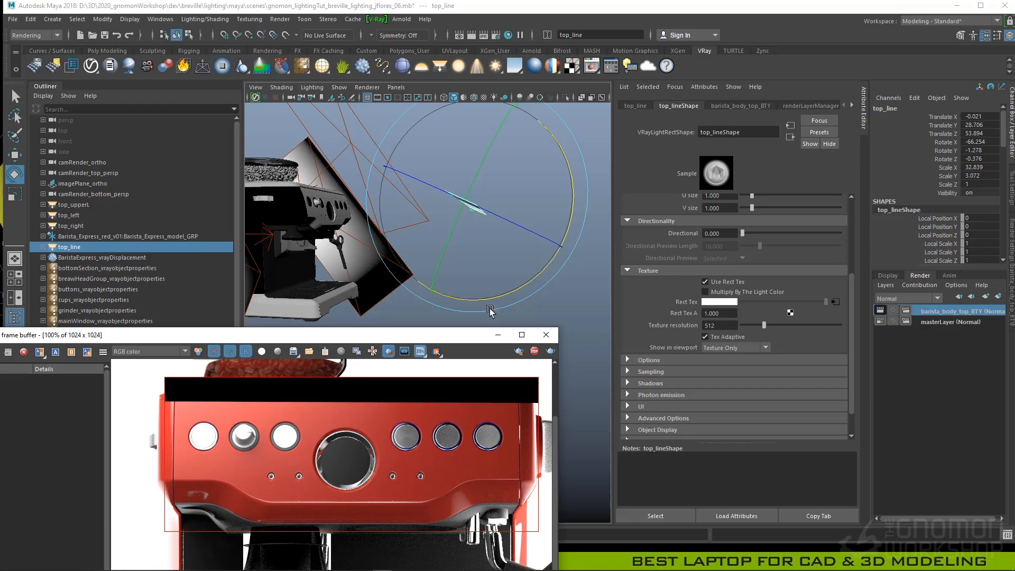
pyautogui.keyDown('alt'); pyautogui.moveTo(389, 211); pyautogui.dragTo(407, 222); pyautogui.keyUp('alt')
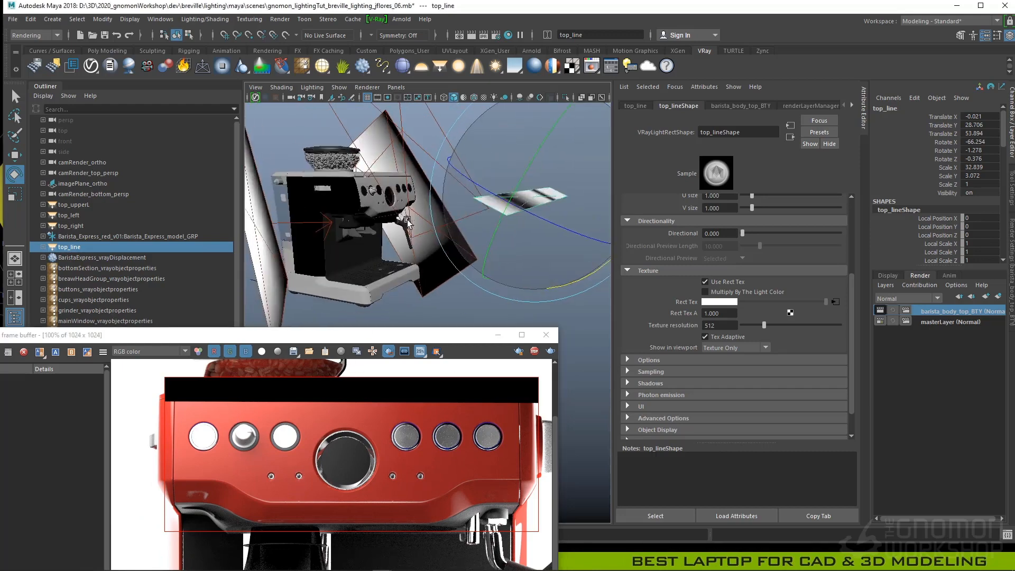
pyautogui.click(366, 195)
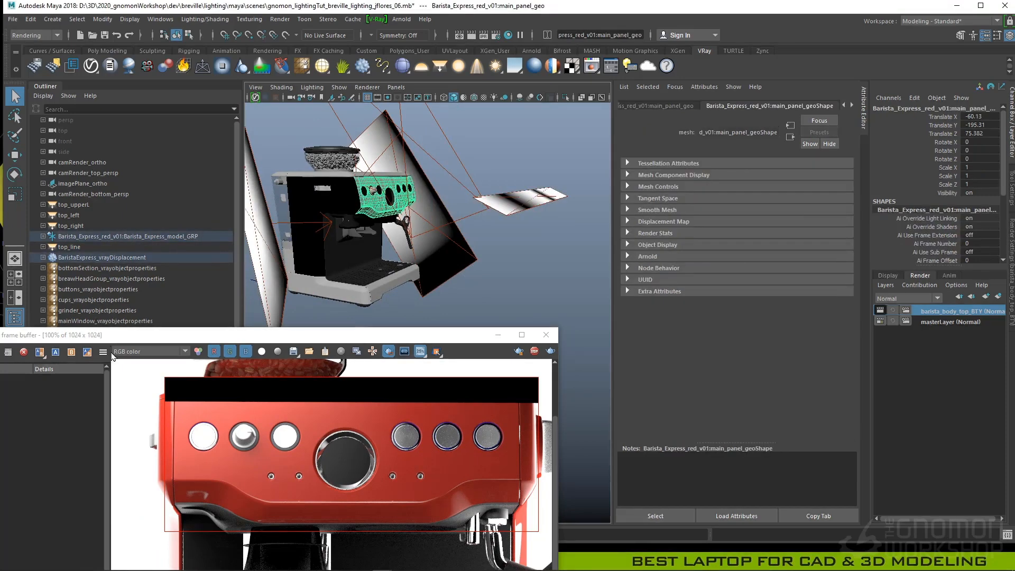
pyautogui.rightClick(76, 268)
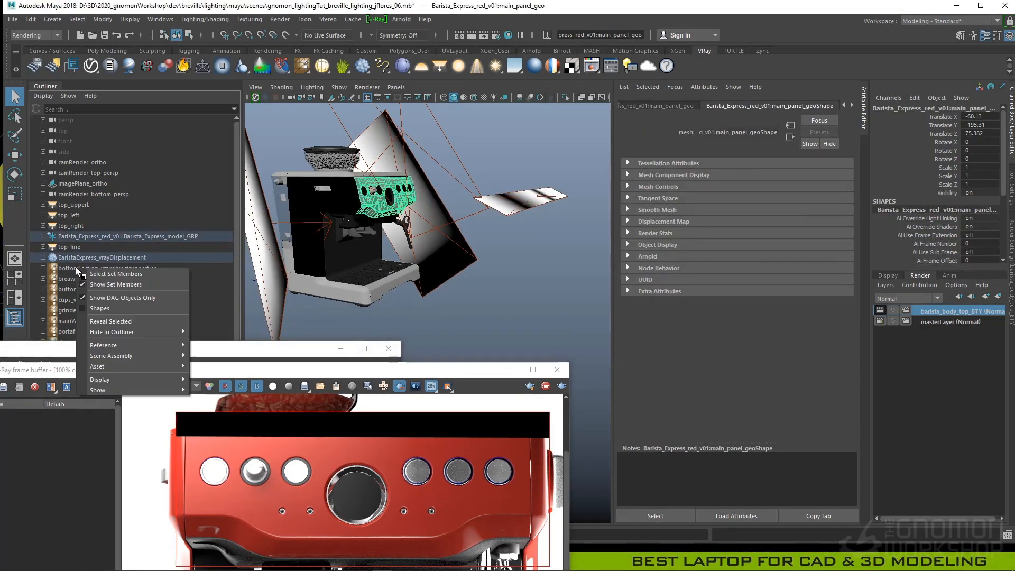
pyautogui.click(106, 274)
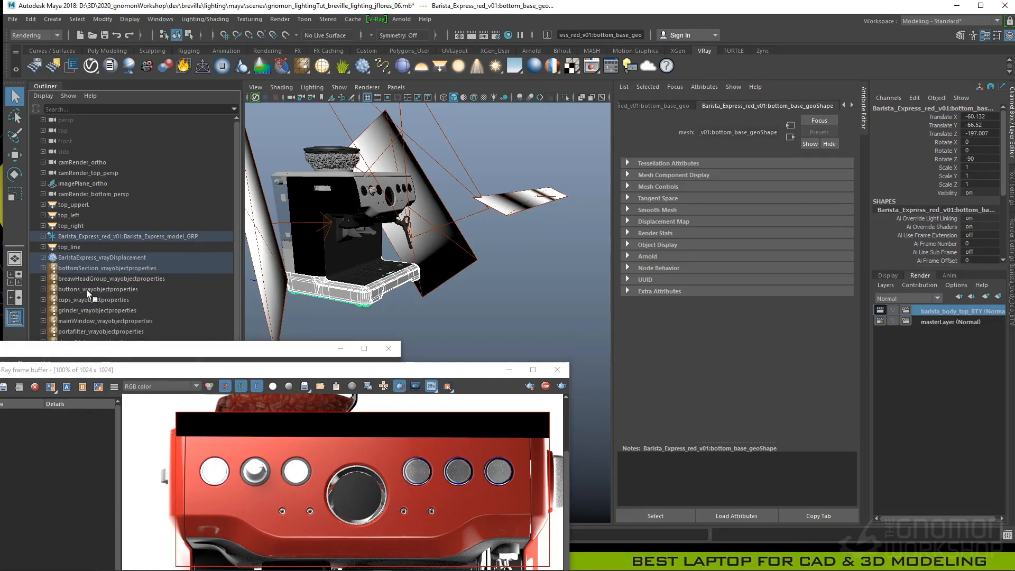
pyautogui.rightClick(87, 290)
pyautogui.click(105, 296)
# - Break the light links between the top_upperL light and the members of the buttons_vrayobjectproperties set
pyautogui.moveTo(422, 210)
pyautogui.keyDown('alt'); pyautogui.mouseDown()
pyautogui.moveTo(416, 223)
pyautogui.moveTo(417, 199)
pyautogui.mouseUp(); pyautogui.keyUp('alt')
pyautogui.click(415, 185)
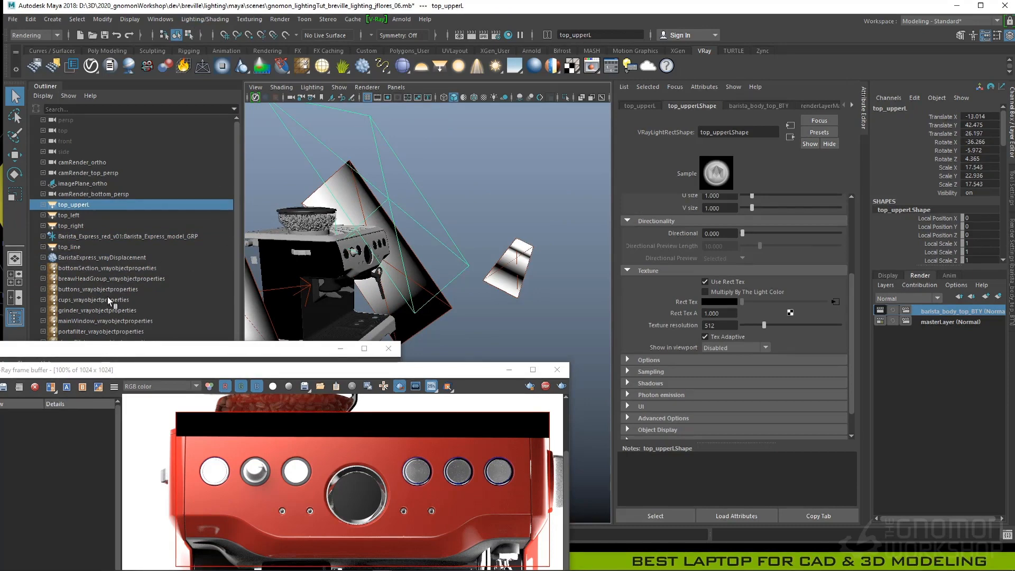
pyautogui.rightClick(77, 289)
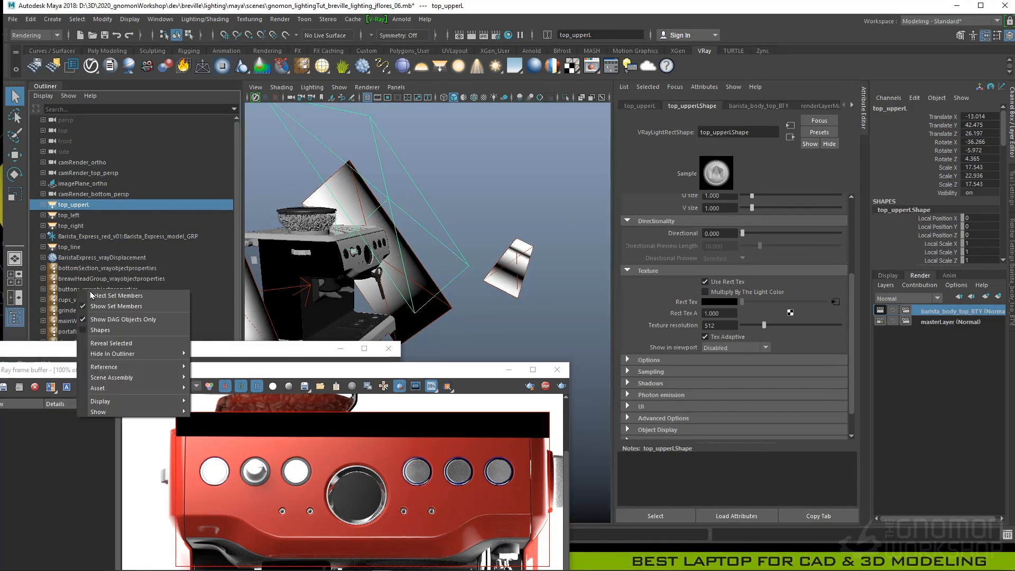
pyautogui.click(106, 296)
pyautogui.click(406, 172)
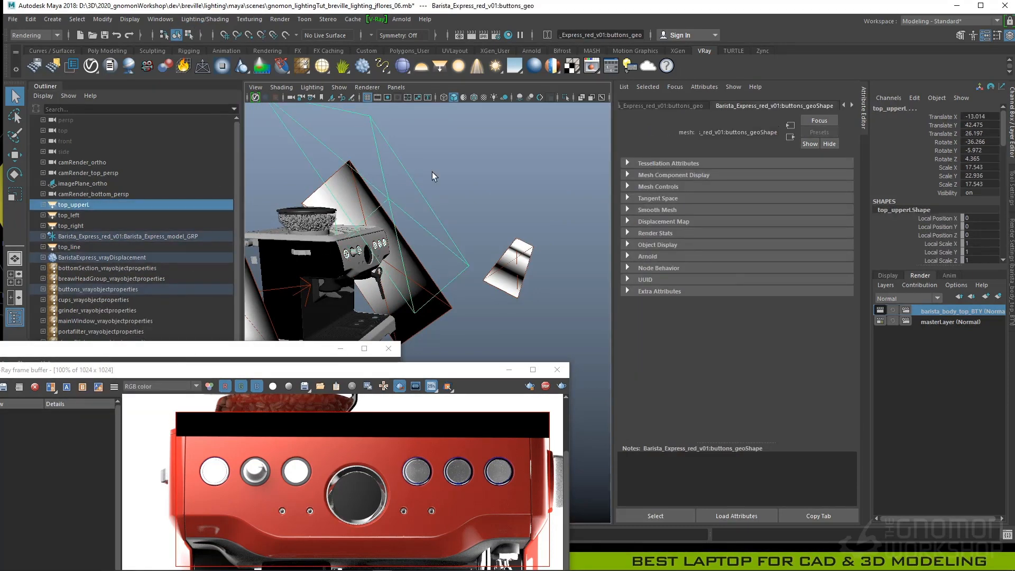
pyautogui.click(208, 20)
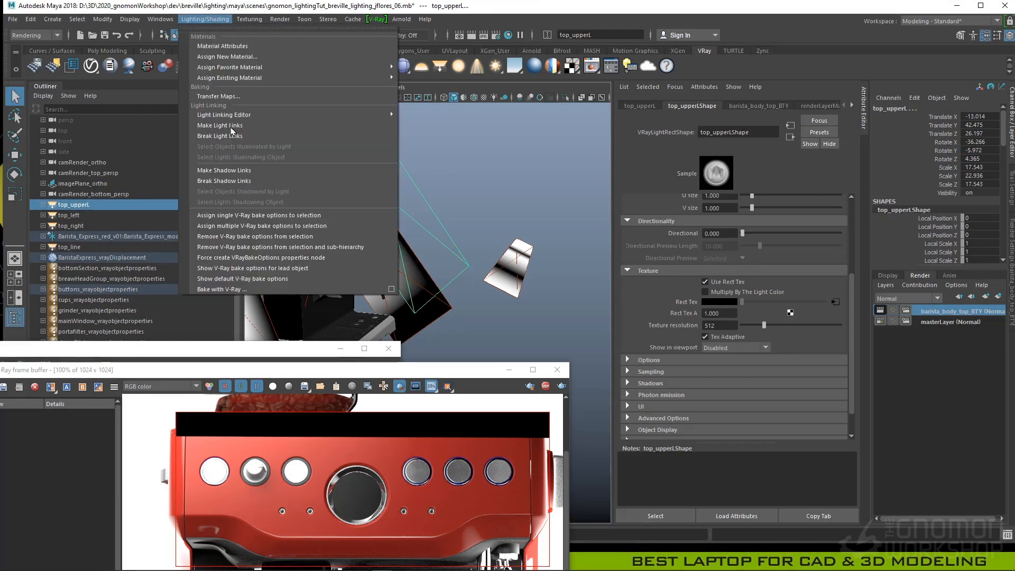
pyautogui.click(208, 137)
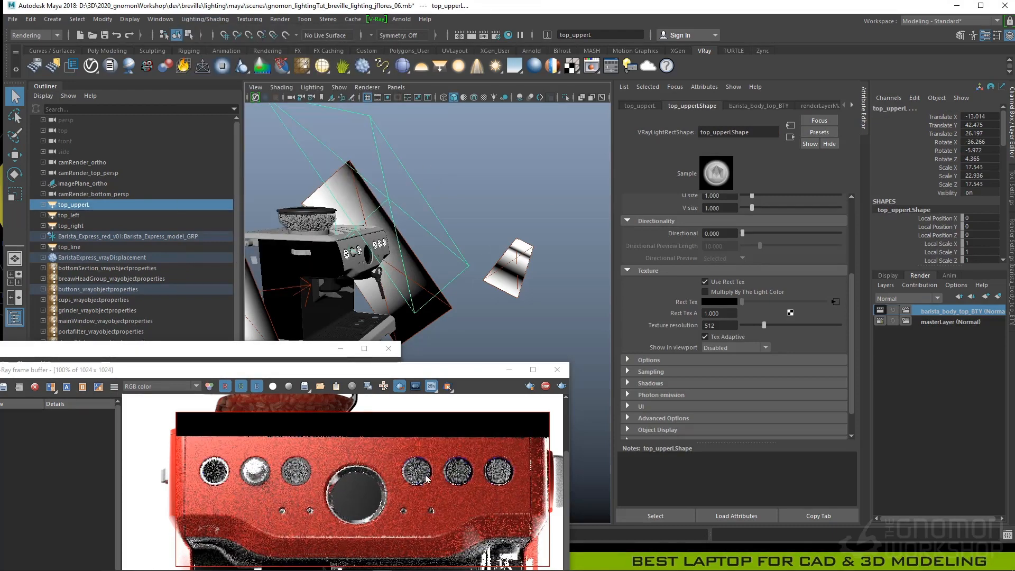
pyautogui.scroll(1, 424, 484)
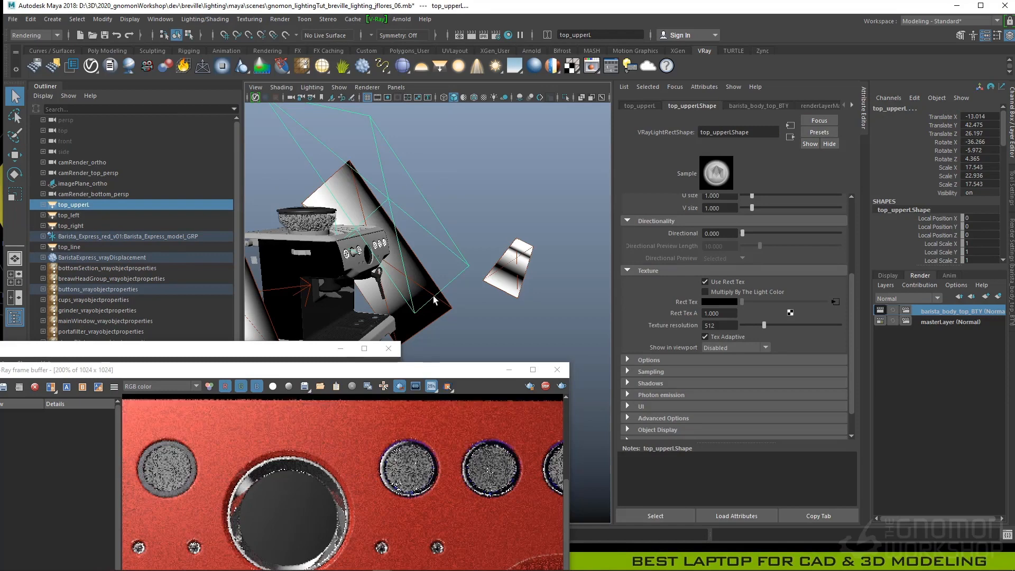
# - Break the light links between the top_line light and the members of the buttons_vrayobjectproperties set, and clear the selection
pyautogui.click(518, 265)
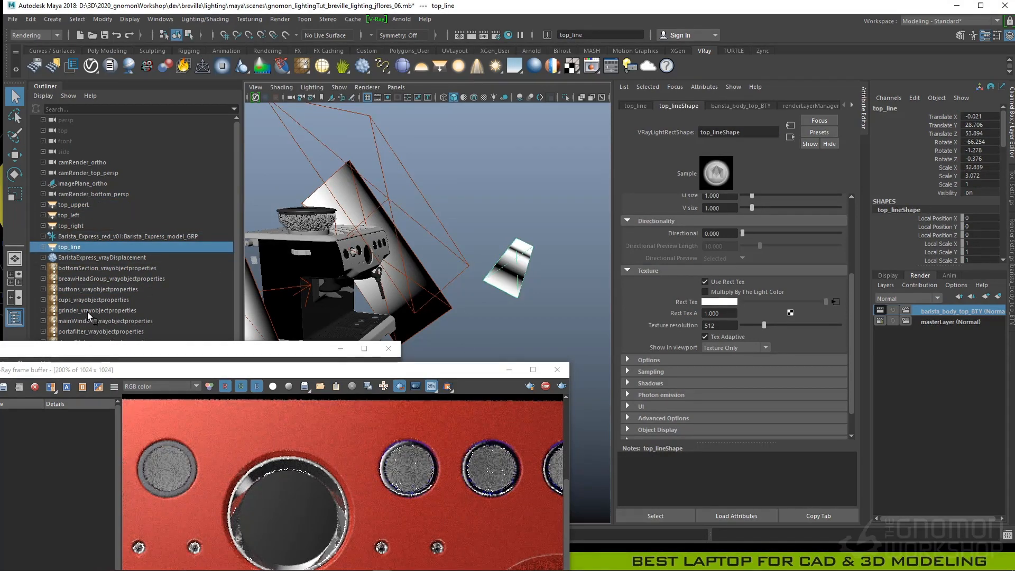
pyautogui.rightClick(77, 285)
pyautogui.click(98, 293)
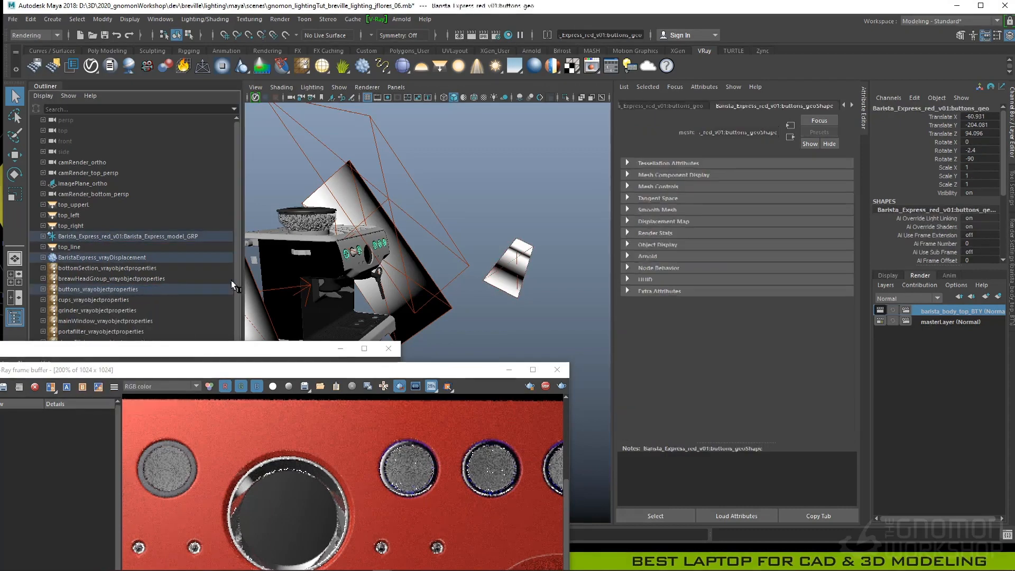
pyautogui.click(205, 19)
pyautogui.click(209, 133)
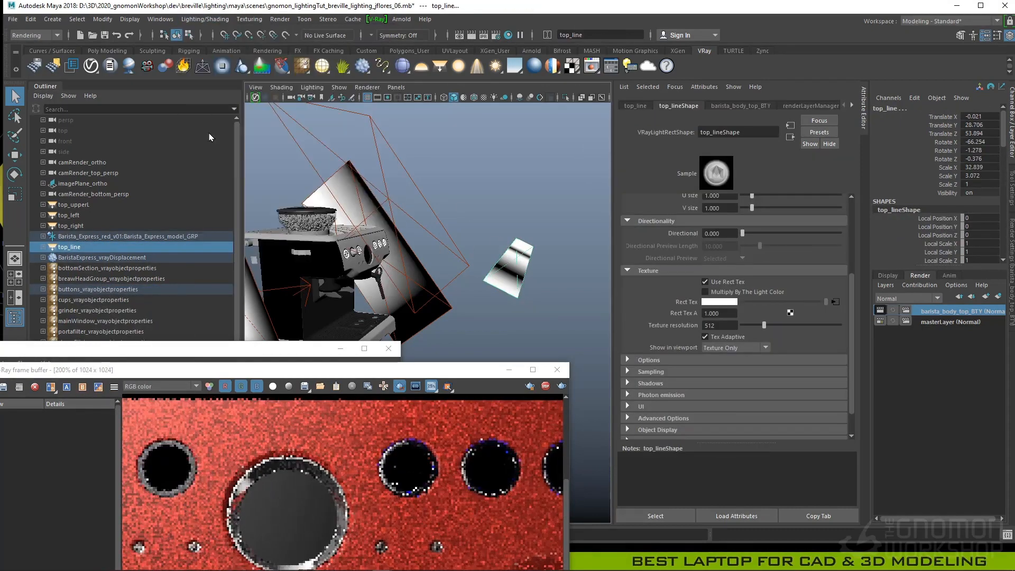
pyautogui.moveTo(225, 492); pyautogui.dragTo(255, 473, button='middle')
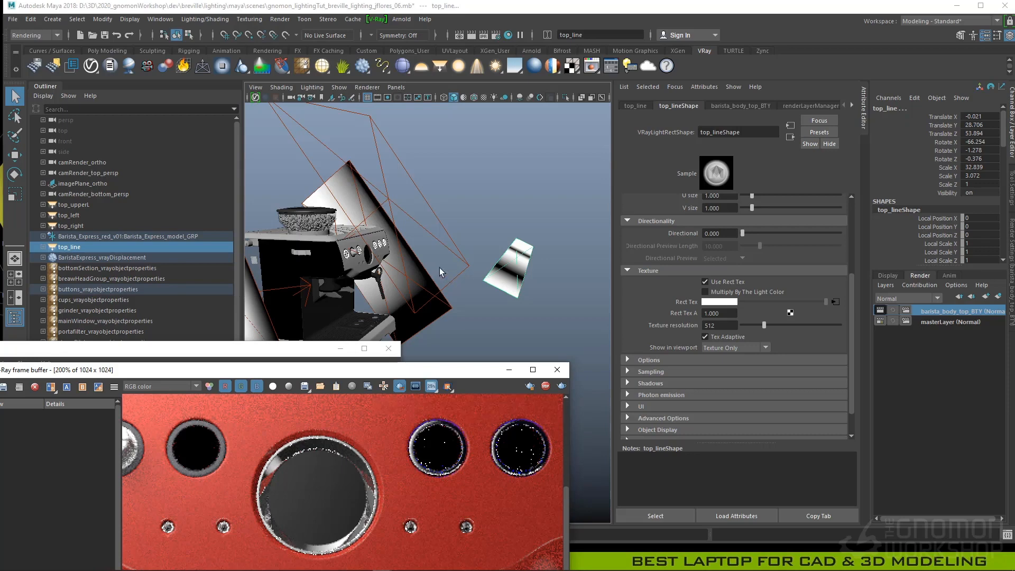
pyautogui.click(472, 201)
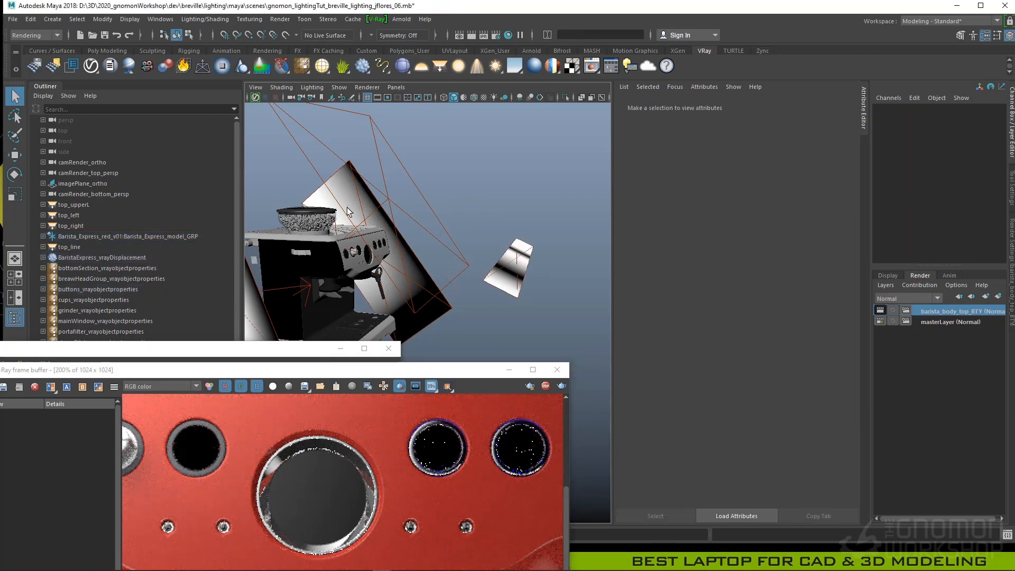
# - Create a new V-Ray rectangle light for the front panel's buttons
pyautogui.keyDown('alt'); pyautogui.moveTo(450, 245); pyautogui.dragTo(394, 249); pyautogui.keyUp('alt')
pyautogui.keyDown('alt'); pyautogui.moveTo(449, 259); pyautogui.dragTo(609, 296, button='right'); pyautogui.keyUp('alt')
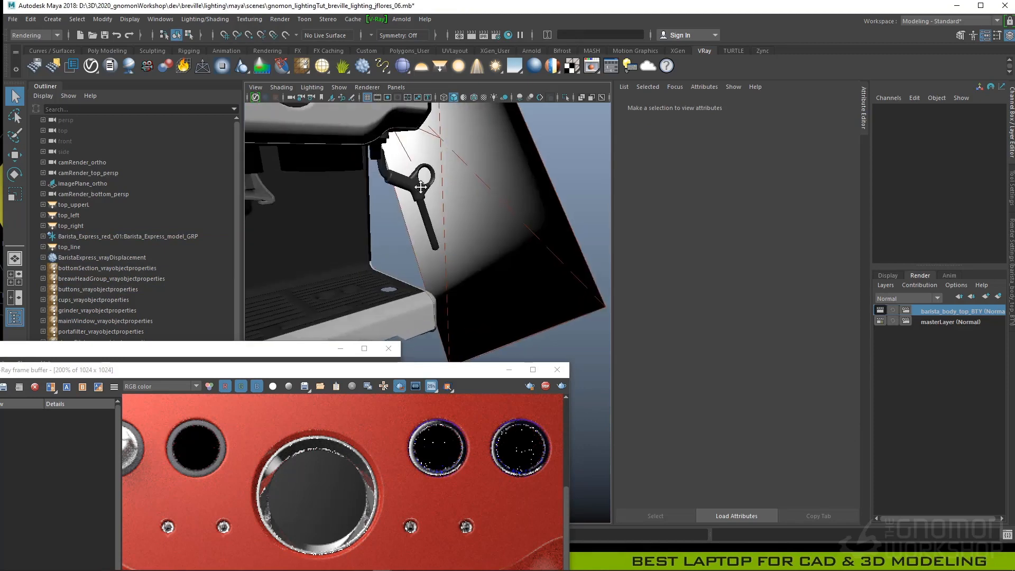
pyautogui.keyDown('alt'); pyautogui.moveTo(421, 187); pyautogui.dragTo(453, 254, button='middle'); pyautogui.keyUp('alt')
pyautogui.keyDown('alt'); pyautogui.moveTo(344, 193); pyautogui.dragTo(389, 265, button='right'); pyautogui.keyUp('alt')
pyautogui.keyDown('alt'); pyautogui.moveTo(390, 265); pyautogui.dragTo(394, 351, button='middle'); pyautogui.keyUp('alt')
pyautogui.keyDown('alt'); pyautogui.moveTo(383, 227); pyautogui.dragTo(425, 204, button='right'); pyautogui.keyUp('alt')
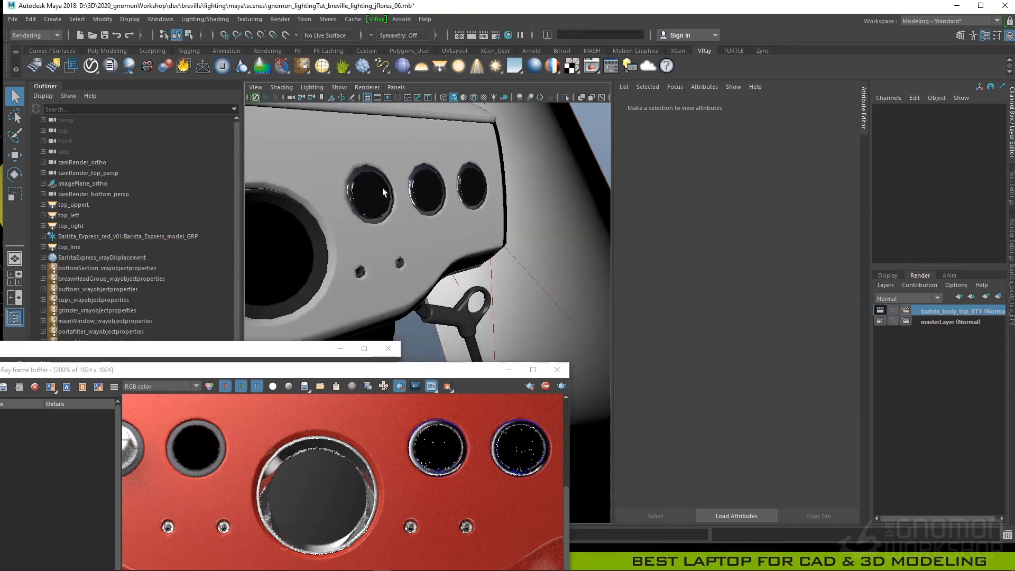
pyautogui.click(383, 193)
pyautogui.keyDown('alt'); pyautogui.moveTo(391, 199); pyautogui.dragTo(331, 225); pyautogui.keyUp('alt')
pyautogui.click(440, 67)
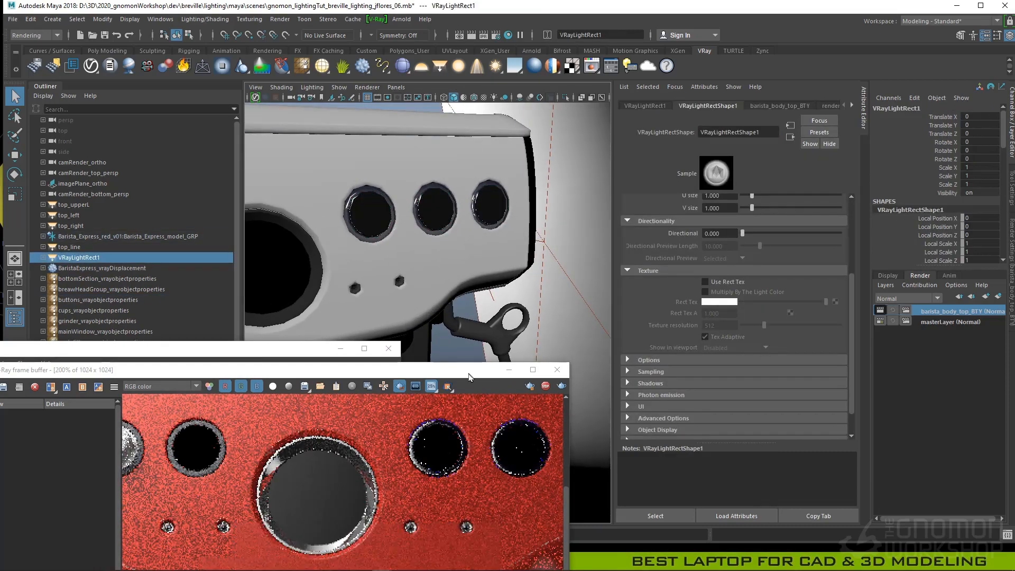
# - Move the render frame buffer clear of the viewport and minimize the other floating window
pyautogui.moveTo(386, 379); pyautogui.dragTo(366, 393)
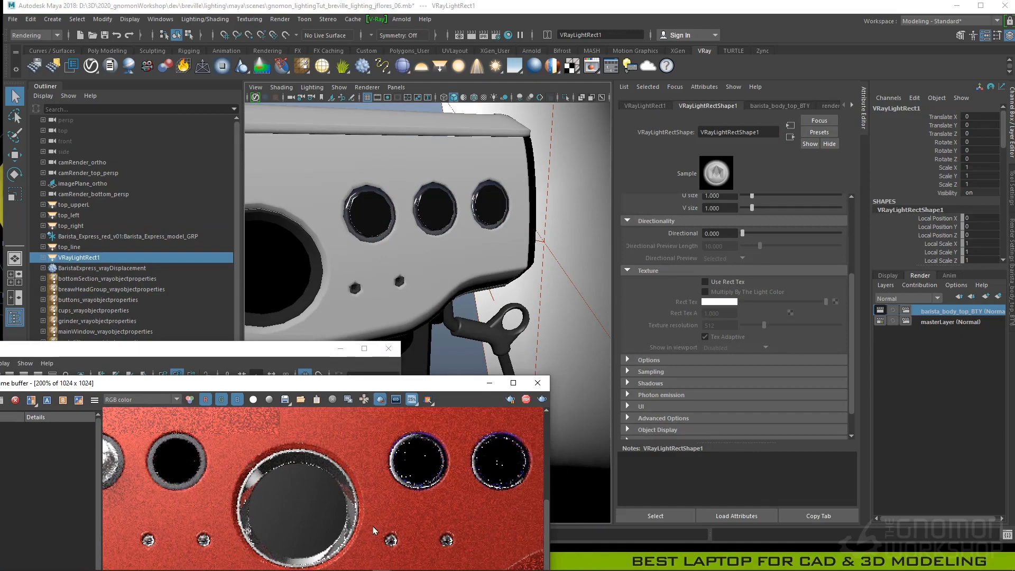
pyautogui.moveTo(373, 527); pyautogui.dragTo(369, 547)
pyautogui.click(342, 349)
# - Snap the new rectangle light to the button nearest the large dial at translate X 4.482, Y 29.517, Z 13.781
pyautogui.press('w')
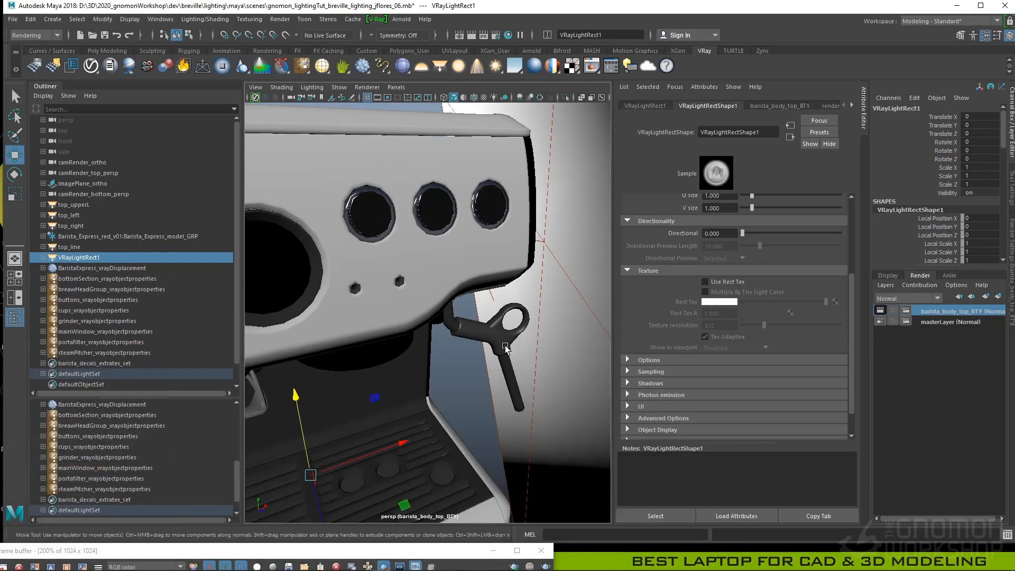
pyautogui.keyDown('alt'); pyautogui.moveTo(571, 379); pyautogui.dragTo(541, 373, button='right'); pyautogui.keyUp('alt')
pyautogui.press('v')
pyautogui.moveTo(375, 238); pyautogui.dragTo(335, 198, button='middle')
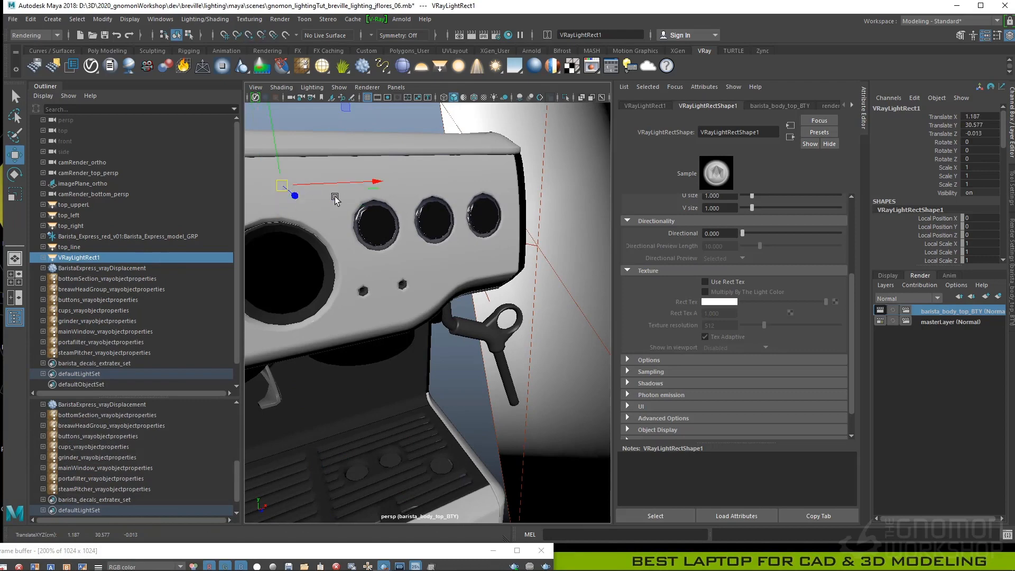
pyautogui.moveTo(383, 227); pyautogui.dragTo(379, 228, button='middle')
pyautogui.keyDown('alt'); pyautogui.moveTo(434, 230); pyautogui.dragTo(479, 240); pyautogui.keyUp('alt')
pyautogui.press('f')
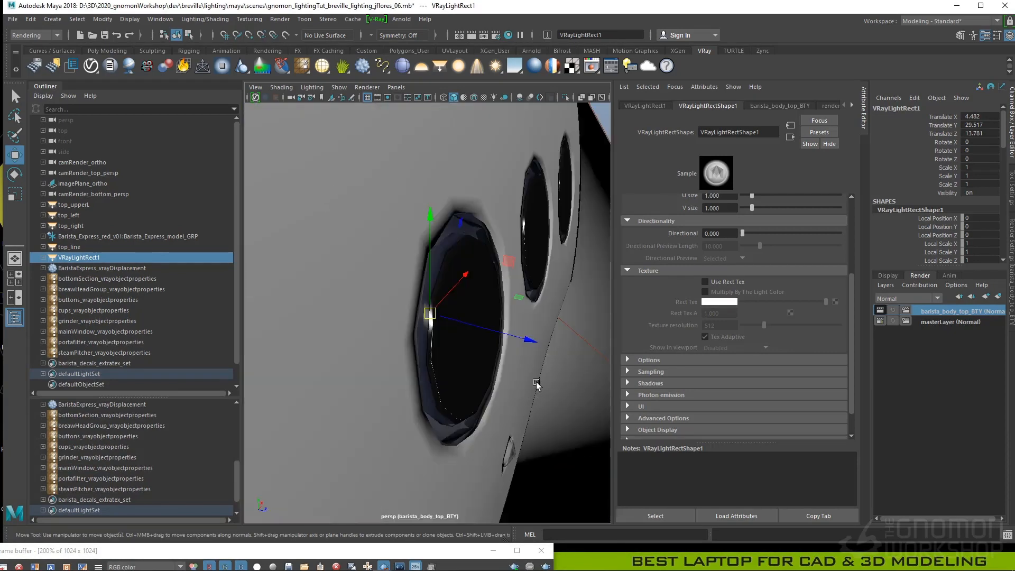
# - Center the rectangle light in front of the button at translate X 4.228, Y 29.782, Z 14.935, with wireframe on shaded displayed
pyautogui.moveTo(549, 337); pyautogui.dragTo(640, 349)
pyautogui.keyDown('alt'); pyautogui.moveTo(563, 348); pyautogui.dragTo(478, 340); pyautogui.keyUp('alt')
pyautogui.keyDown('alt'); pyautogui.moveTo(478, 339); pyautogui.dragTo(379, 235, button='right'); pyautogui.keyUp('alt')
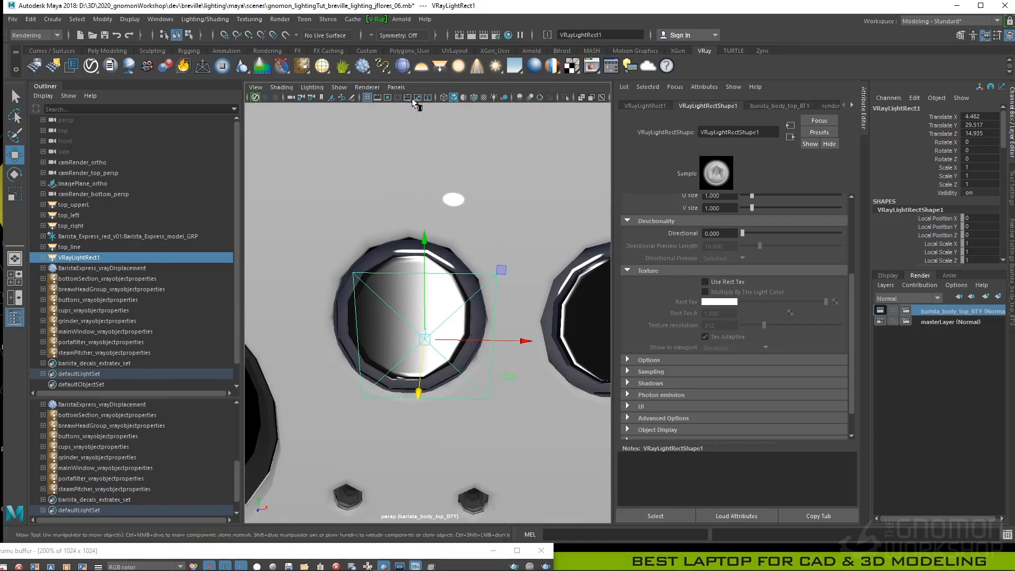
pyautogui.click(474, 97)
pyautogui.moveTo(482, 177)
pyautogui.keyDown('alt'); pyautogui.mouseDown(button='middle')
pyautogui.moveTo(460, 351)
pyautogui.moveTo(288, 361)
pyautogui.moveTo(443, 329)
pyautogui.mouseUp(button='middle'); pyautogui.keyUp('alt')
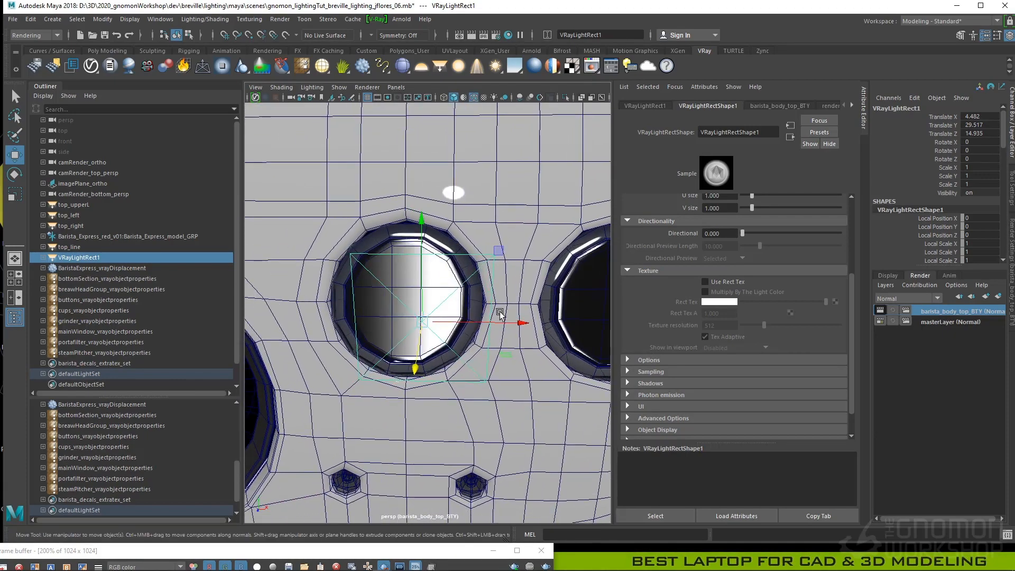
pyautogui.moveTo(500, 314)
pyautogui.mouseDown()
pyautogui.moveTo(517, 319)
pyautogui.moveTo(496, 324)
pyautogui.mouseUp()
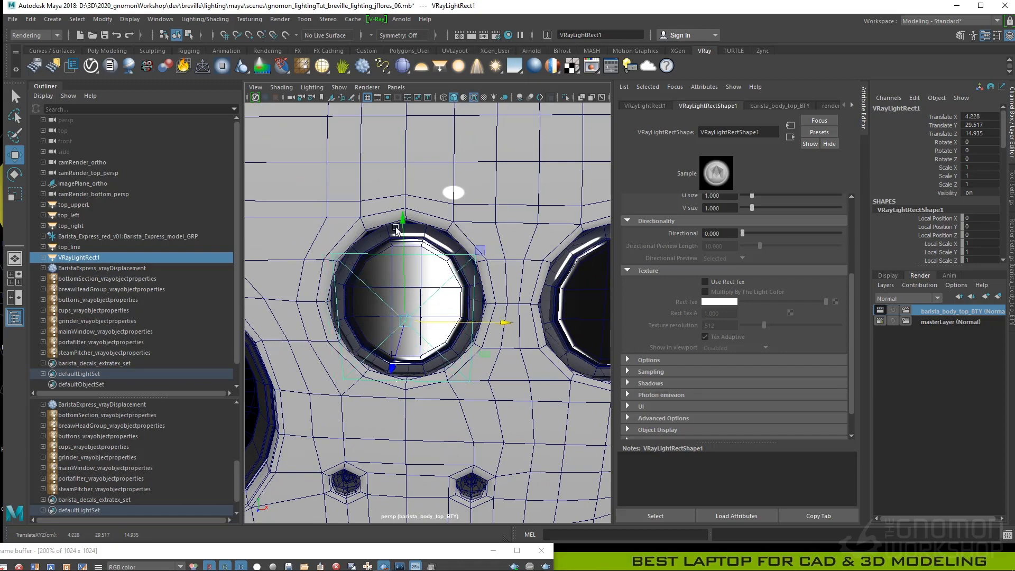
pyautogui.moveTo(396, 230); pyautogui.dragTo(397, 214)
# - Scale the rectangle light uniformly to 1.789 and enable its rect texture with a new Ramp
pyautogui.press('r')
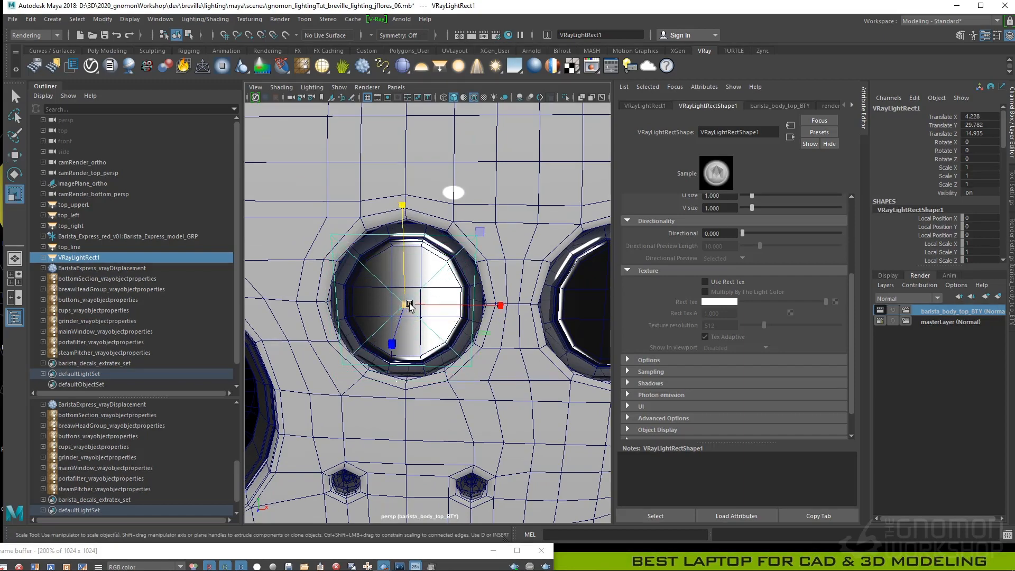
pyautogui.moveTo(410, 306); pyautogui.dragTo(449, 337)
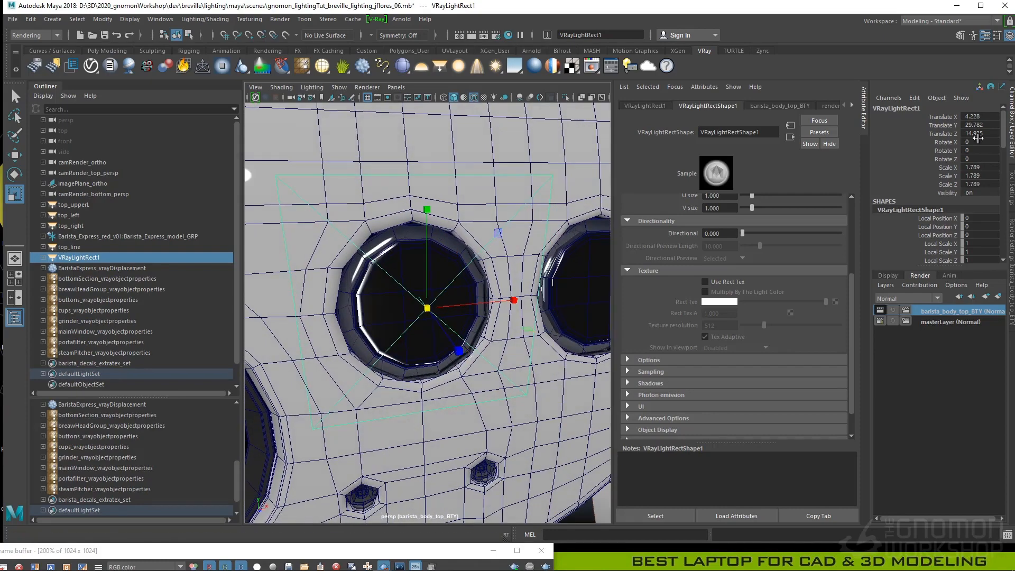
pyautogui.click(714, 284)
pyautogui.click(836, 302)
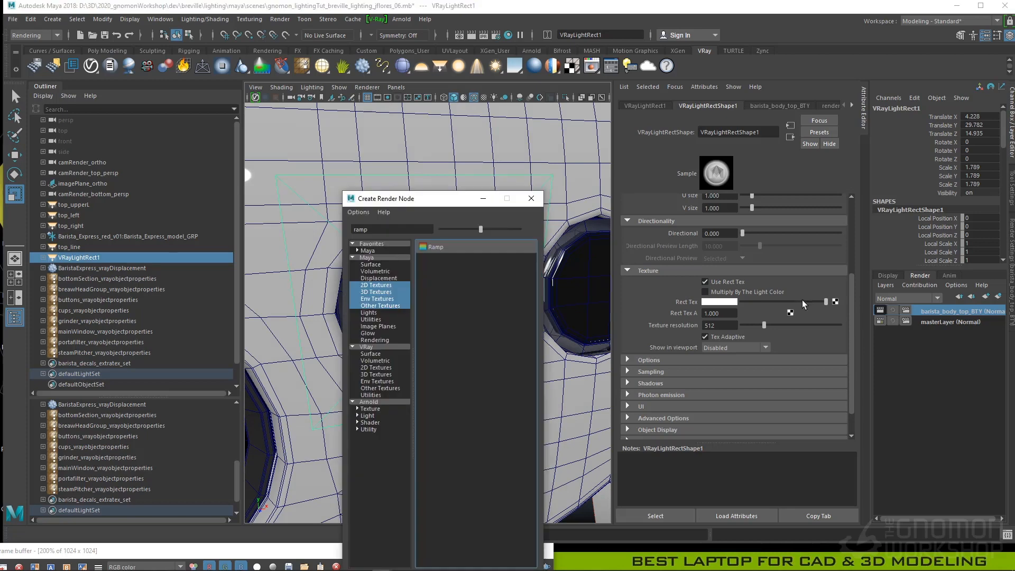
pyautogui.click(446, 247)
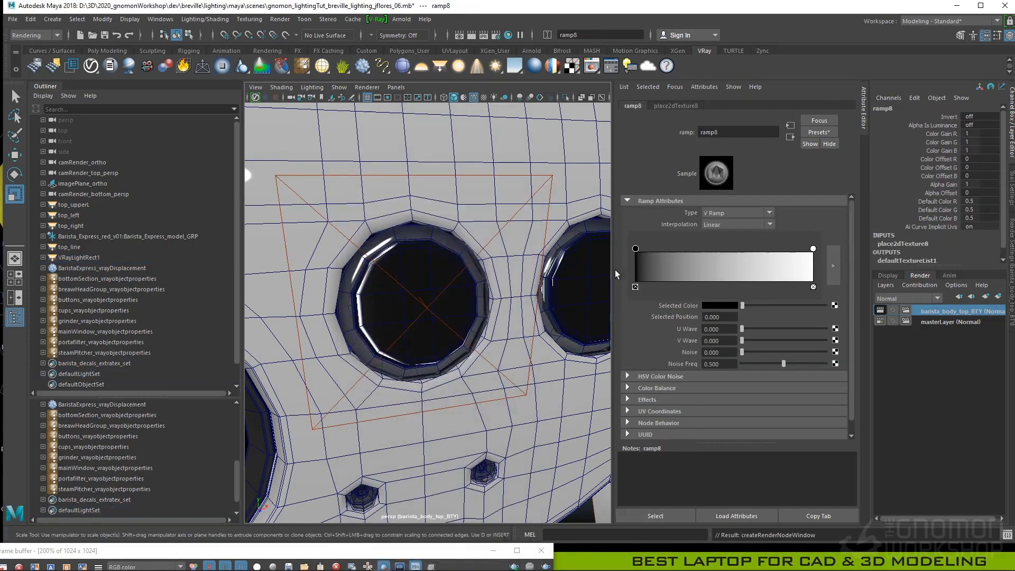
pyautogui.click(474, 244)
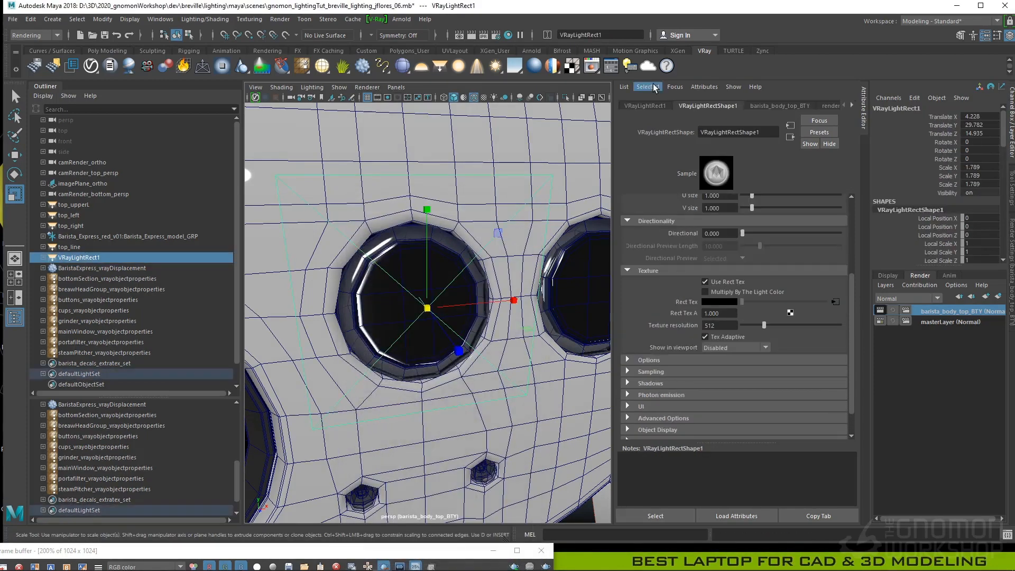
# - Show the light as Texture Only in the viewport and set its ramp type to Radial Ramp
pyautogui.click(736, 347)
pyautogui.click(736, 364)
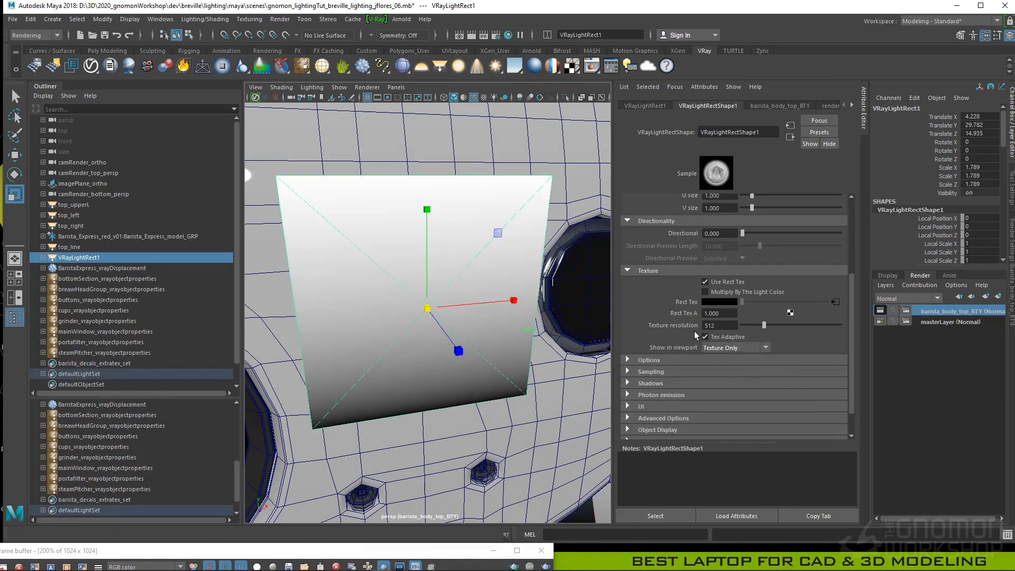
pyautogui.click(835, 301)
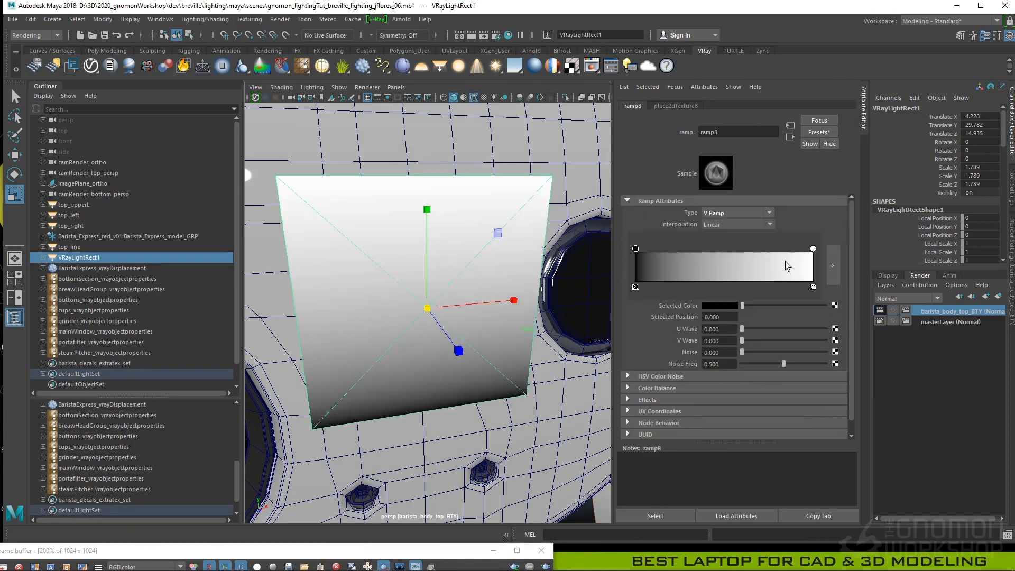
pyautogui.click(716, 213)
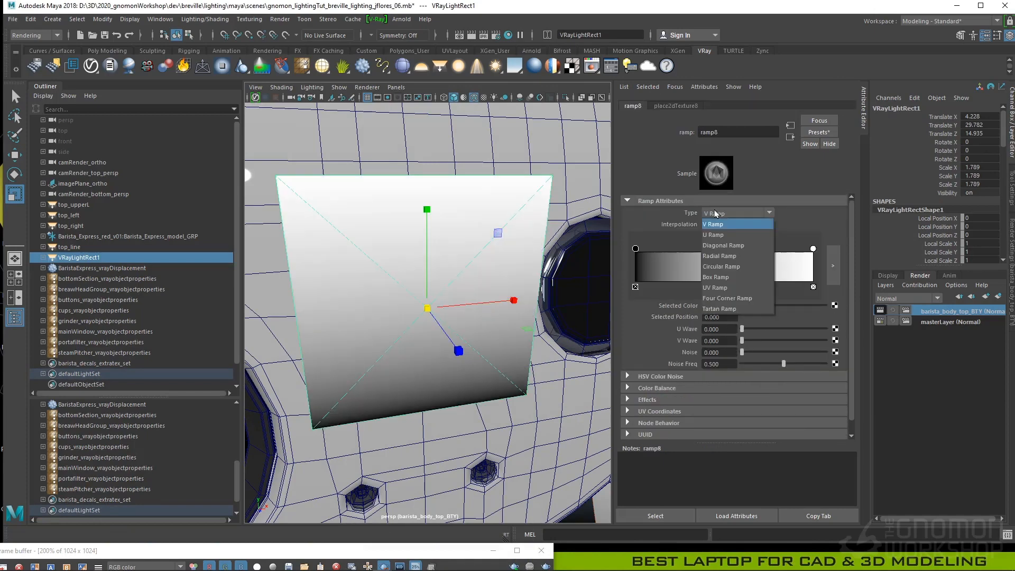
pyautogui.click(730, 246)
pyautogui.click(731, 212)
pyautogui.click(731, 258)
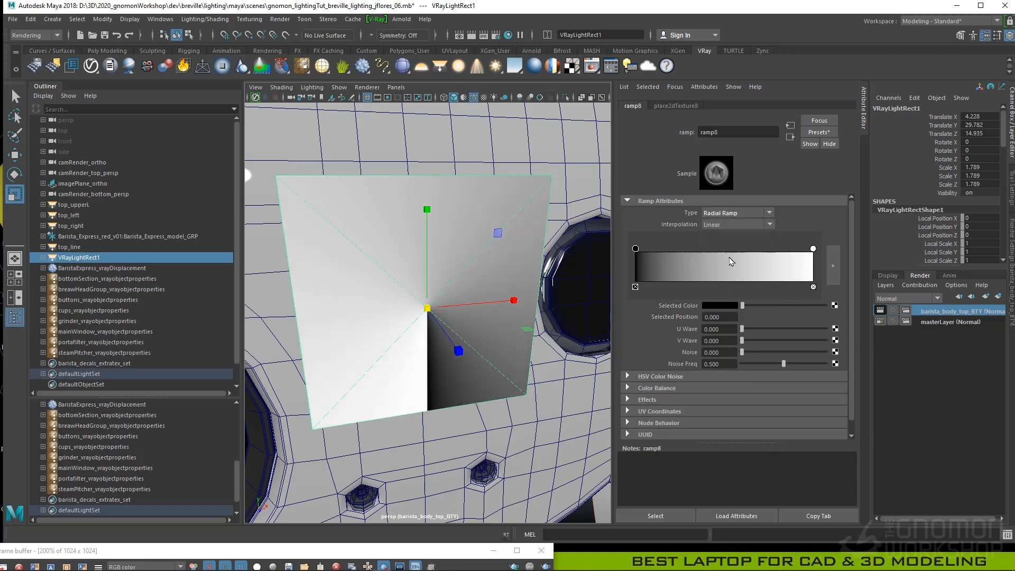
pyautogui.click(734, 213)
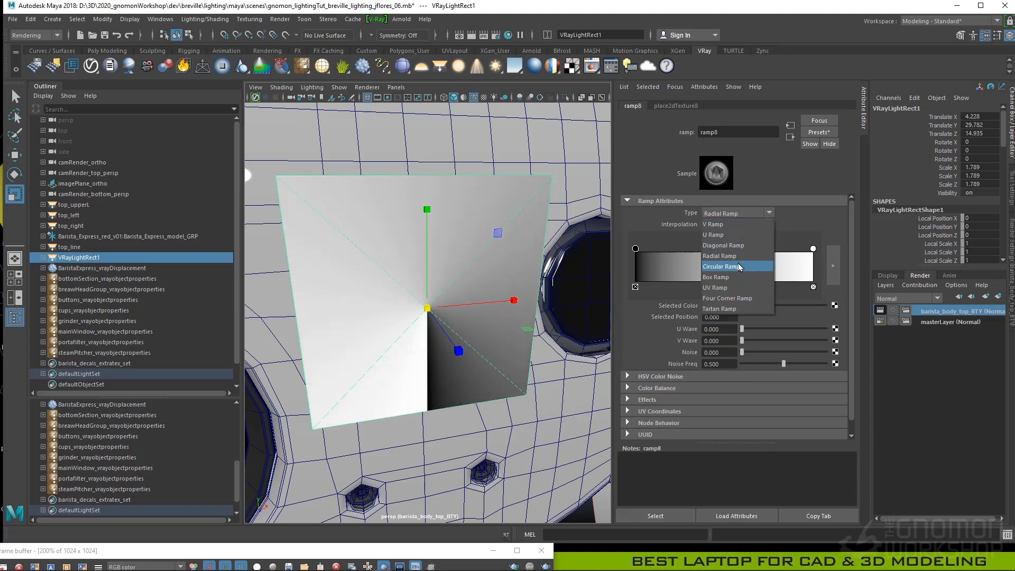
pyautogui.click(739, 268)
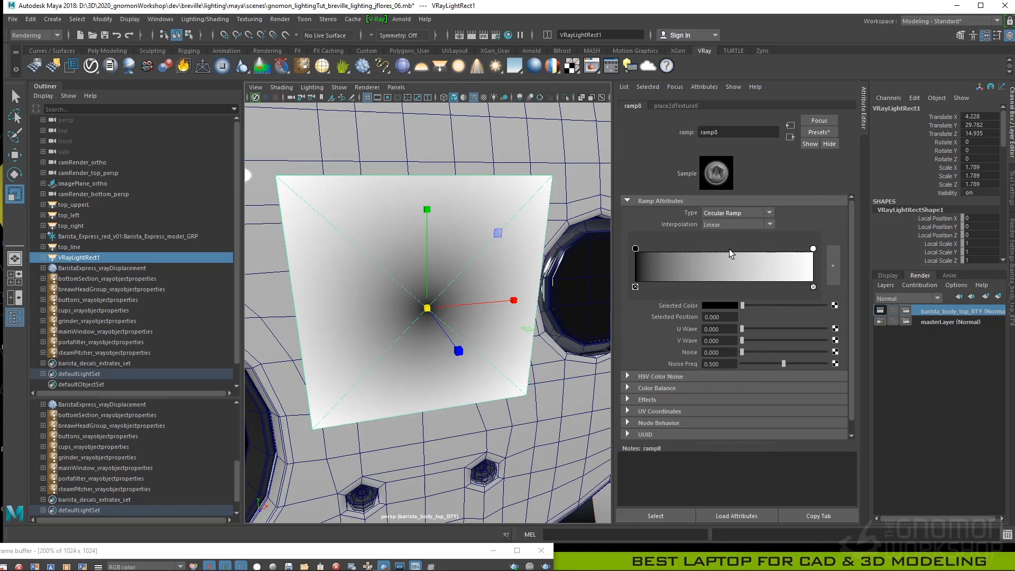
pyautogui.click(732, 214)
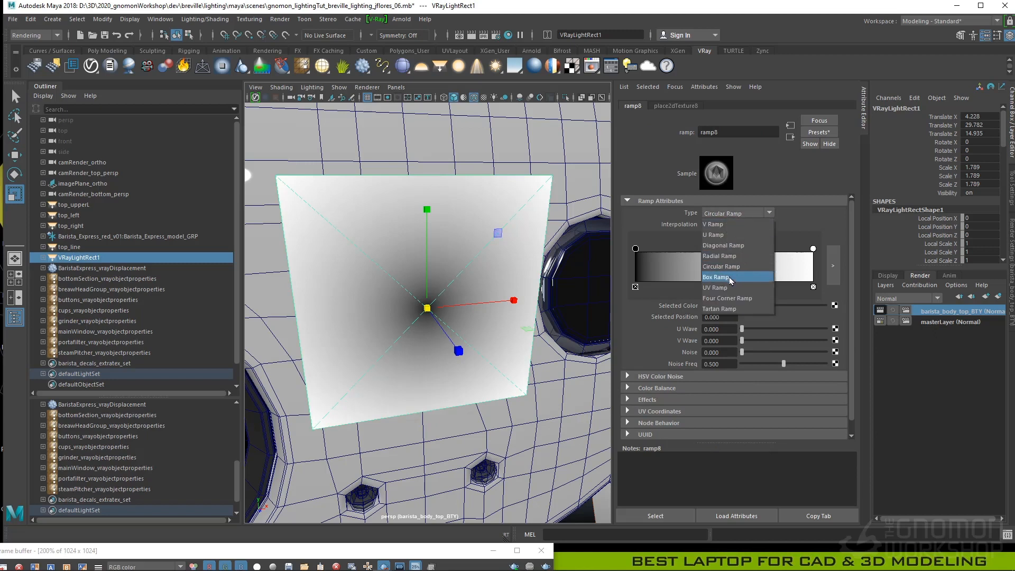
pyautogui.click(725, 256)
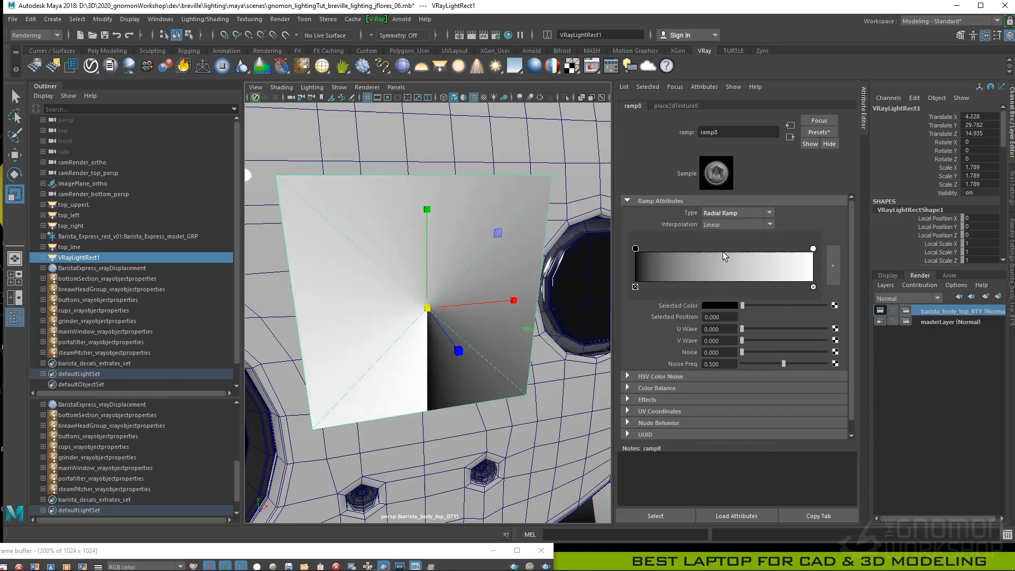
# - Add a white stop just past the ramp's middle and move the black start stop to position 0.326
pyautogui.moveTo(686, 259); pyautogui.dragTo(717, 260)
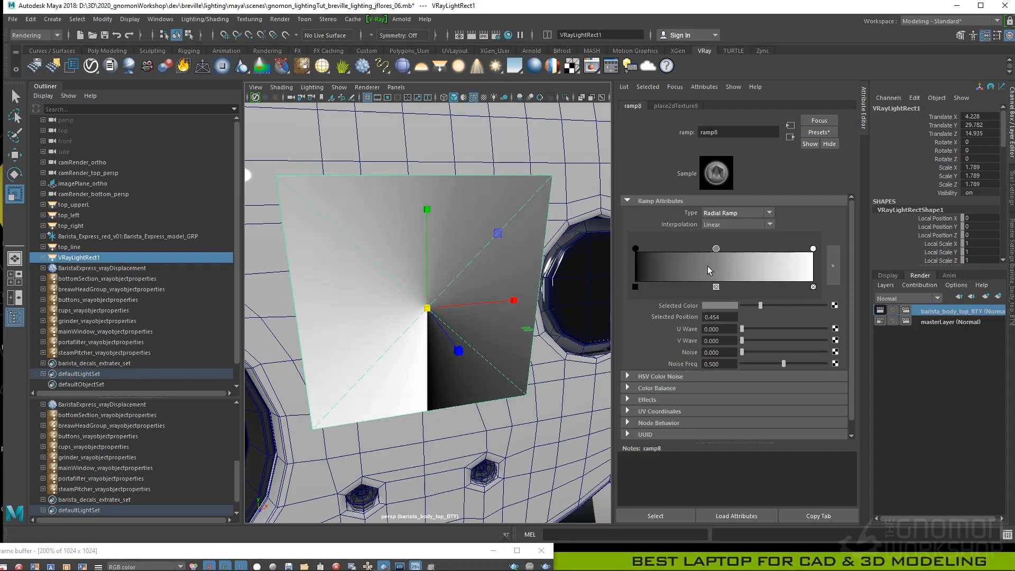
pyautogui.moveTo(761, 306); pyautogui.dragTo(826, 307)
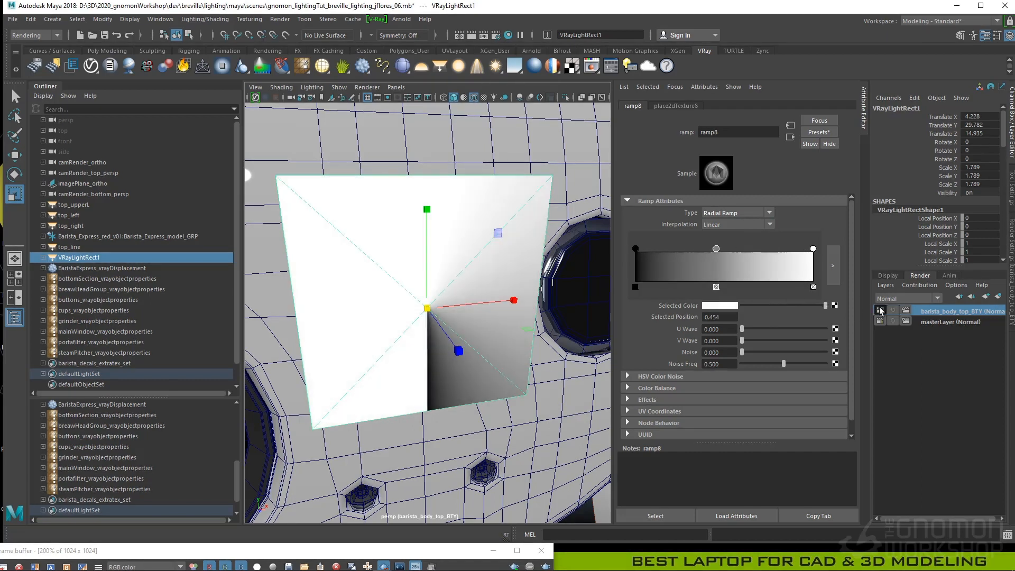
pyautogui.moveTo(636, 249); pyautogui.dragTo(693, 250)
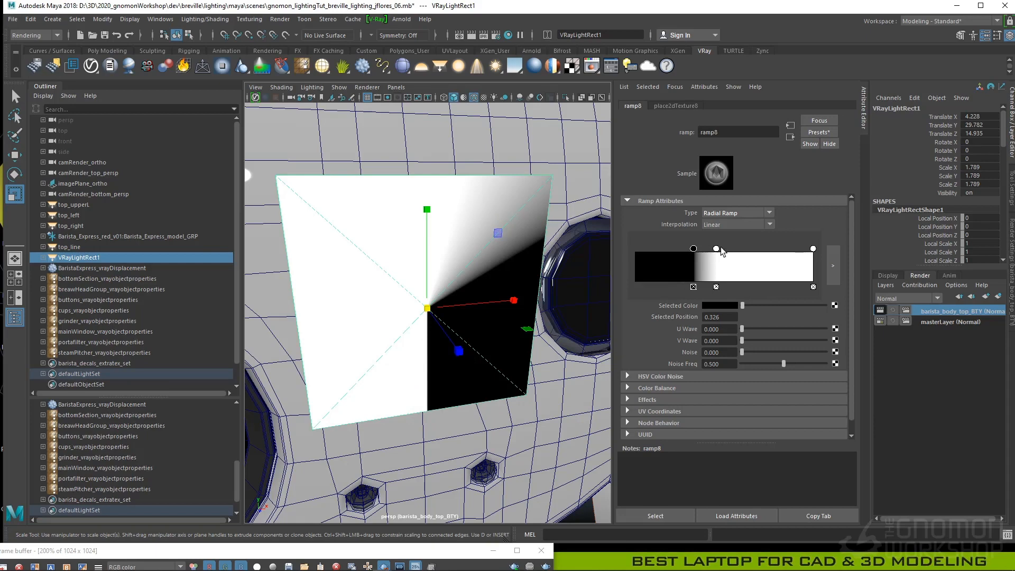
pyautogui.moveTo(716, 249); pyautogui.dragTo(728, 249)
# - Add a near-white ramp stop at position 0.208 and a black stop at position 0.858
pyautogui.click(672, 261)
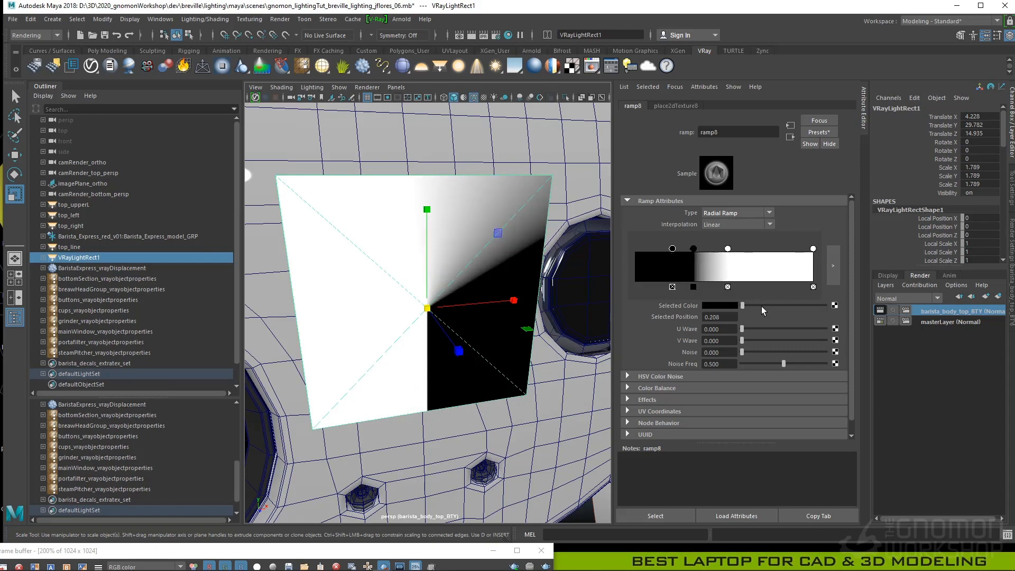
pyautogui.moveTo(762, 307); pyautogui.dragTo(817, 306)
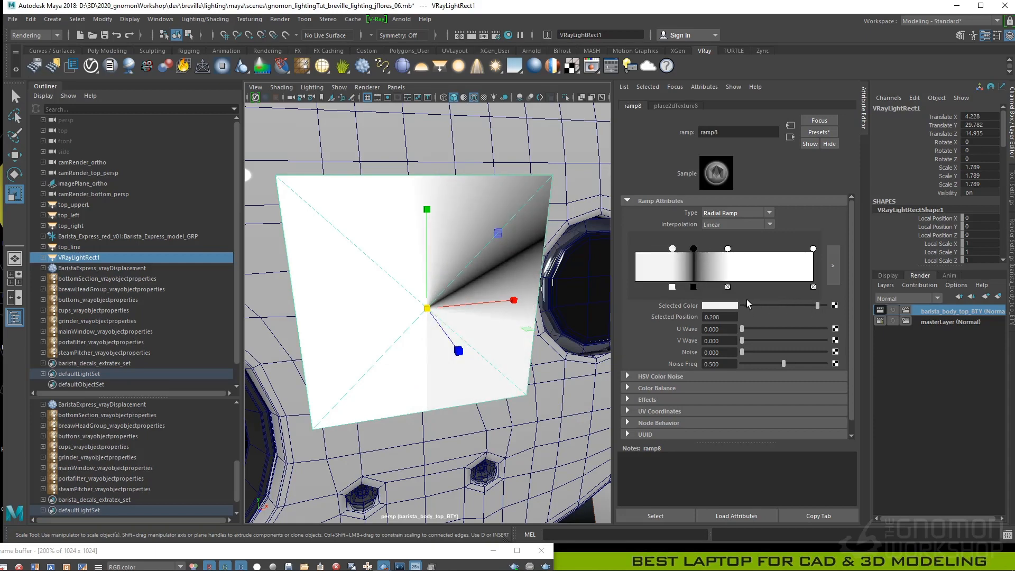
pyautogui.click(768, 265)
pyautogui.moveTo(769, 305); pyautogui.dragTo(736, 307)
pyautogui.moveTo(774, 249)
pyautogui.mouseDown()
pyautogui.moveTo(765, 249)
pyautogui.moveTo(793, 250)
pyautogui.moveTo(790, 259)
pyautogui.mouseUp()
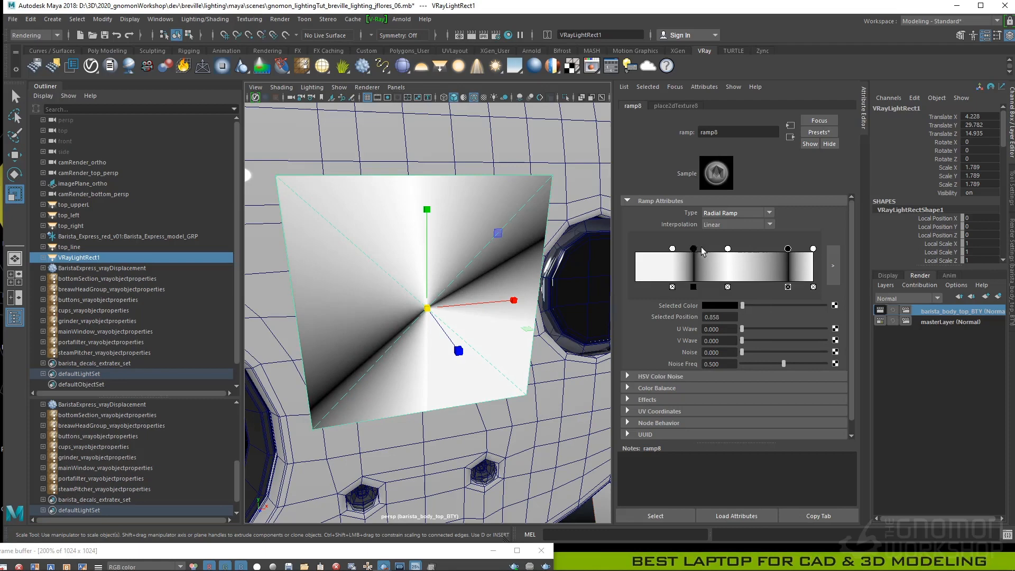
# - Tighten the ramp's dark bands by moving the near-white stop to 0.291 and the last white stop to 0.923
pyautogui.moveTo(693, 248)
pyautogui.mouseDown()
pyautogui.moveTo(705, 252)
pyautogui.moveTo(679, 251)
pyautogui.moveTo(689, 257)
pyautogui.mouseUp()
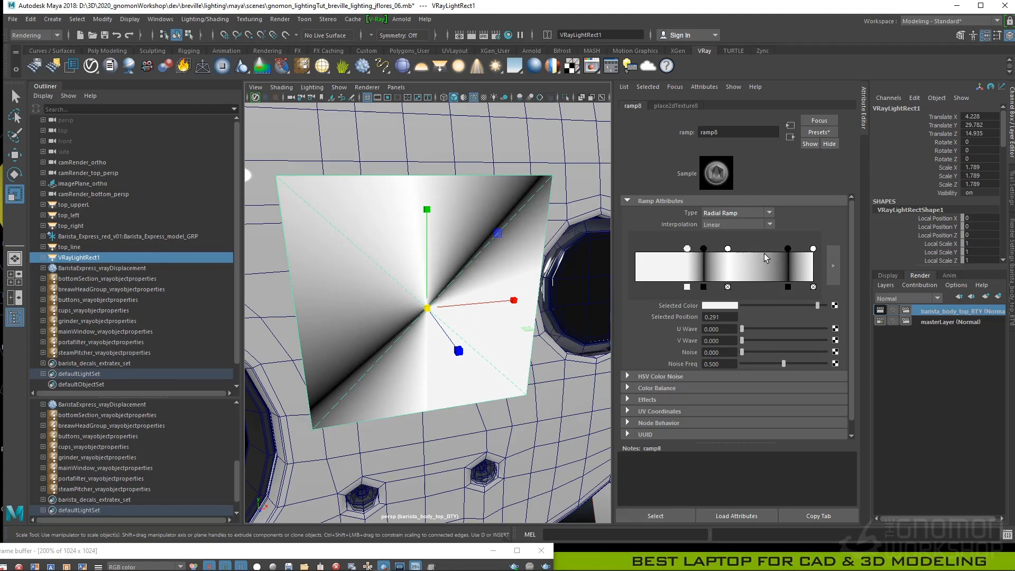
pyautogui.moveTo(813, 248); pyautogui.dragTo(800, 249)
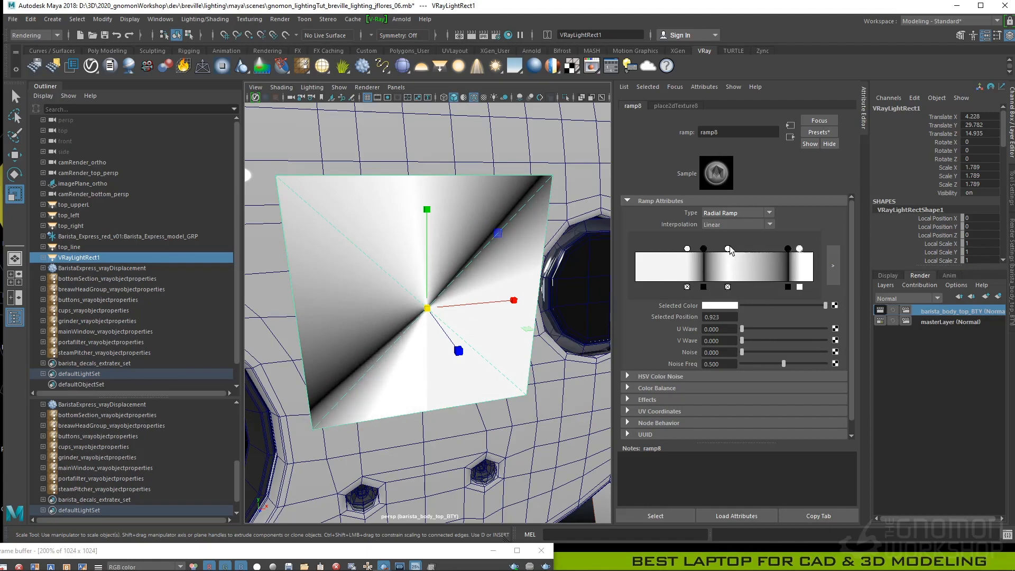
pyautogui.moveTo(728, 249); pyautogui.dragTo(726, 249)
# - Add a white ramp stop at position 0.665 and brighten the stop at 0.291 to full white
pyautogui.click(745, 262)
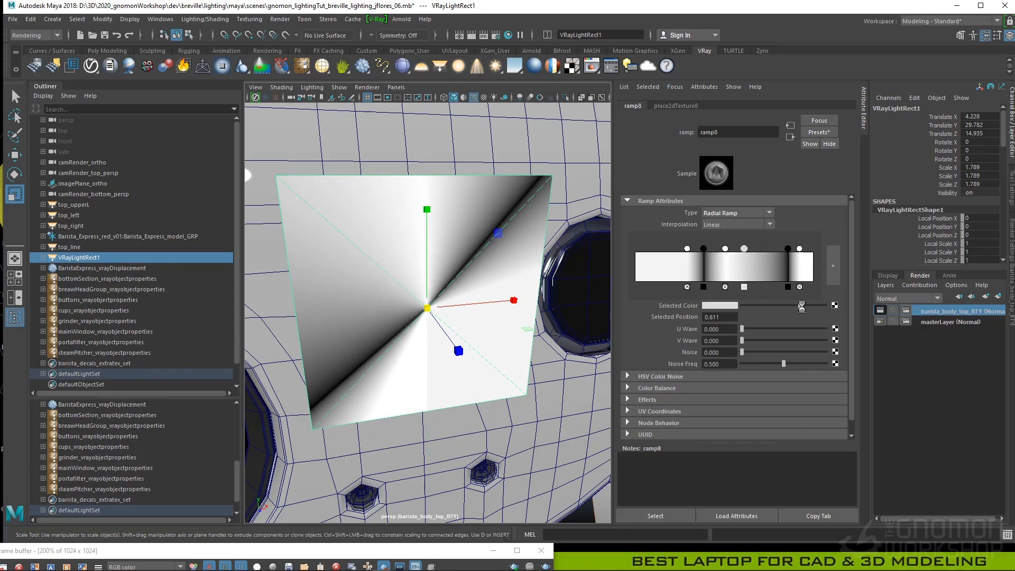
pyautogui.moveTo(801, 306); pyautogui.dragTo(825, 305)
pyautogui.moveTo(745, 249)
pyautogui.mouseDown()
pyautogui.moveTo(764, 252)
pyautogui.moveTo(755, 251)
pyautogui.mouseUp()
pyautogui.keyDown('alt'); pyautogui.moveTo(466, 291); pyautogui.dragTo(450, 281); pyautogui.keyUp('alt')
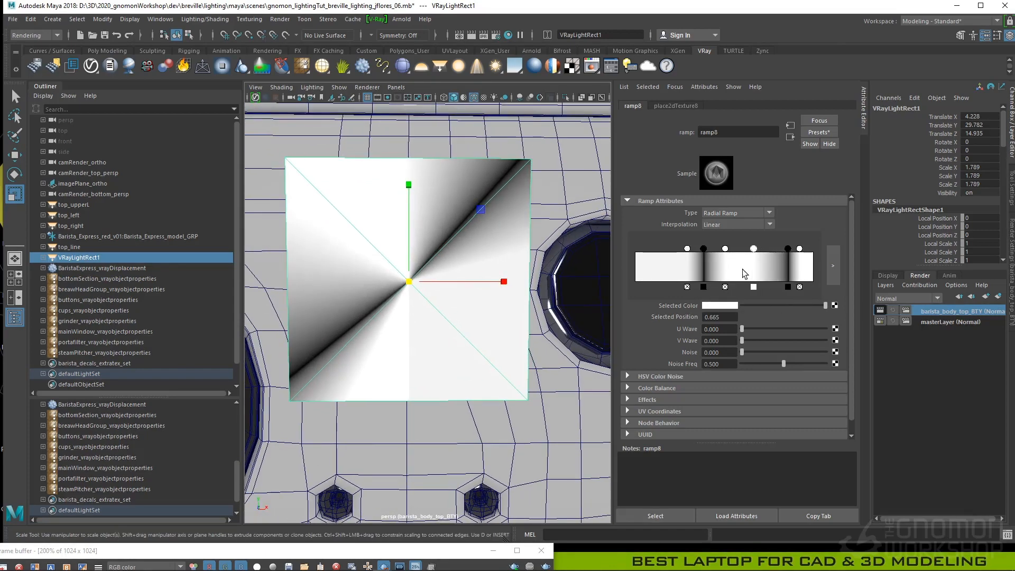
pyautogui.click(686, 249)
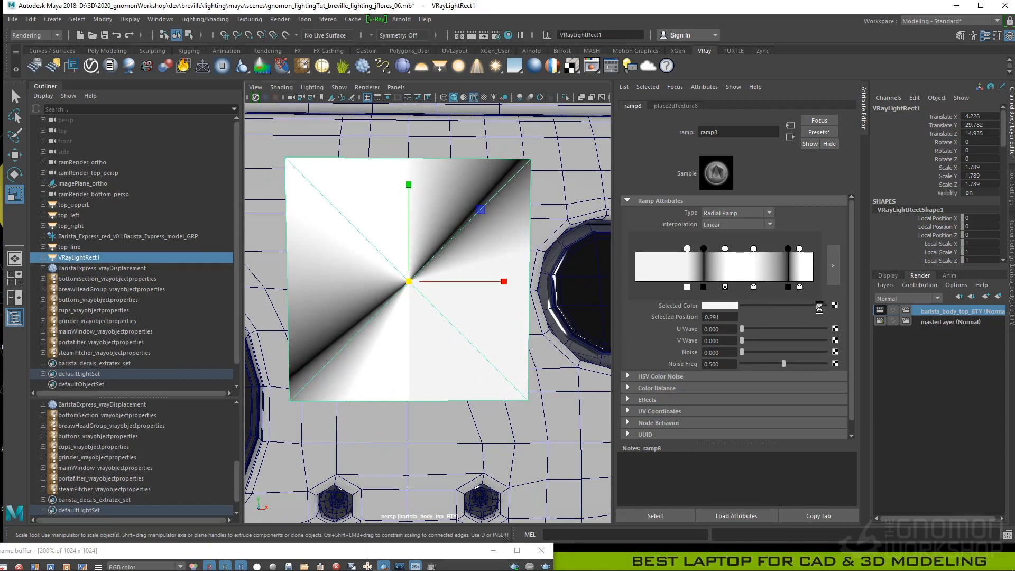
# - Move the rectangle light farther out from the button, to translate Z 16.348
pyautogui.moveTo(425, 302)
pyautogui.keyDown('alt'); pyautogui.mouseDown()
pyautogui.moveTo(521, 334)
pyautogui.moveTo(608, 337)
pyautogui.mouseUp(); pyautogui.keyUp('alt')
pyautogui.scroll(-3, 450, 316)
pyautogui.press('e')
pyautogui.press('w')
# - Select the objects illuminated by the rectangle light, then remove the buttons geometry from that selection
pyautogui.click(205, 19)
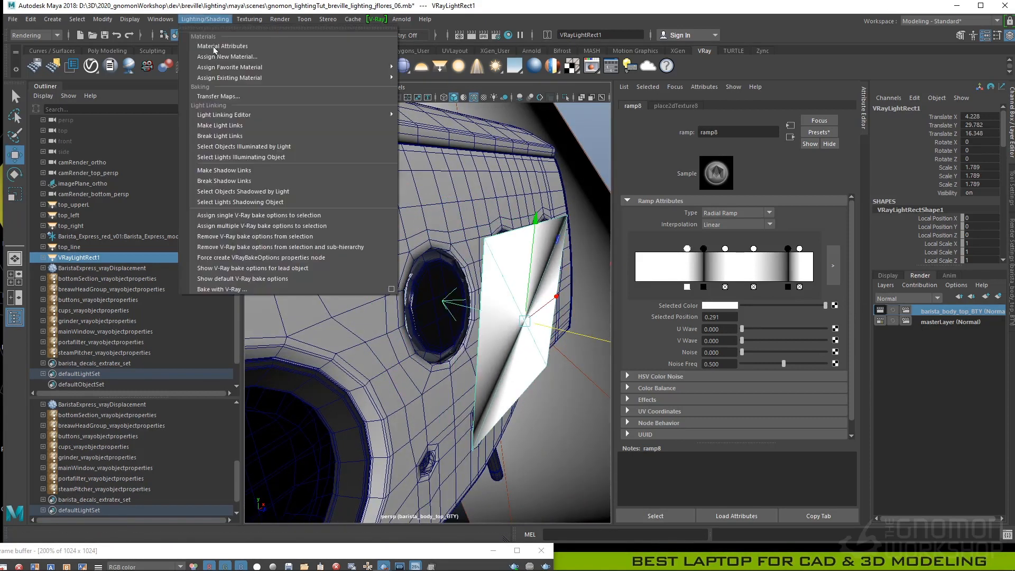
pyautogui.click(263, 148)
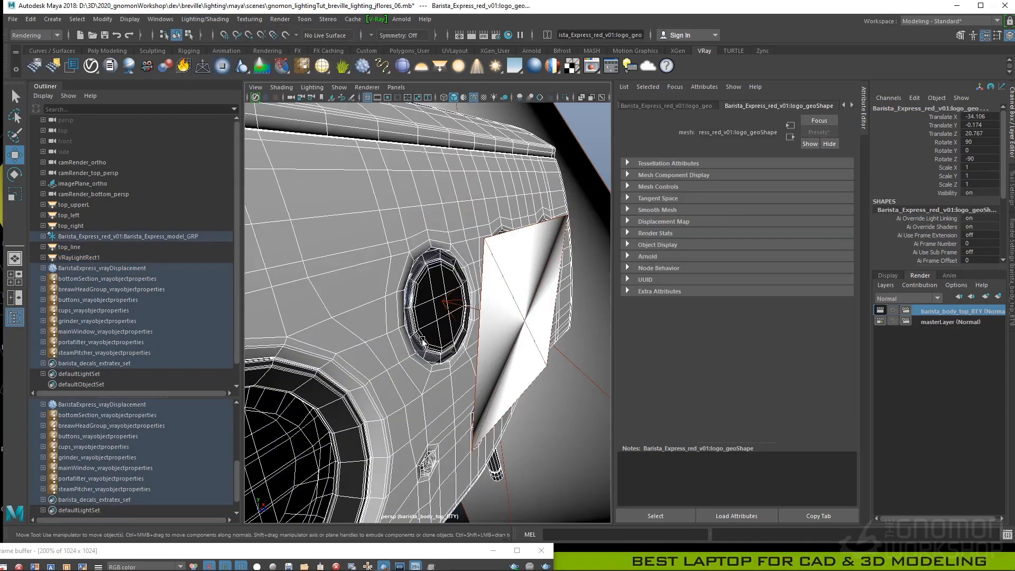
pyautogui.keyDown('alt'); pyautogui.moveTo(437, 253); pyautogui.dragTo(429, 227, button='middle'); pyautogui.keyUp('alt')
pyautogui.keyDown('alt'); pyautogui.moveTo(429, 227); pyautogui.dragTo(440, 284); pyautogui.keyUp('alt')
pyautogui.click(454, 288)
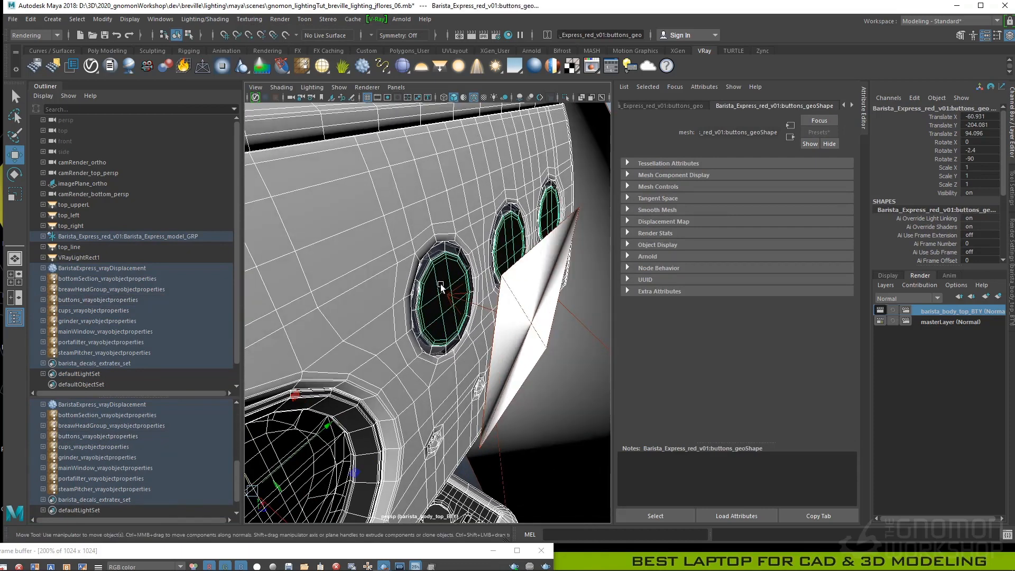
pyautogui.click(441, 277)
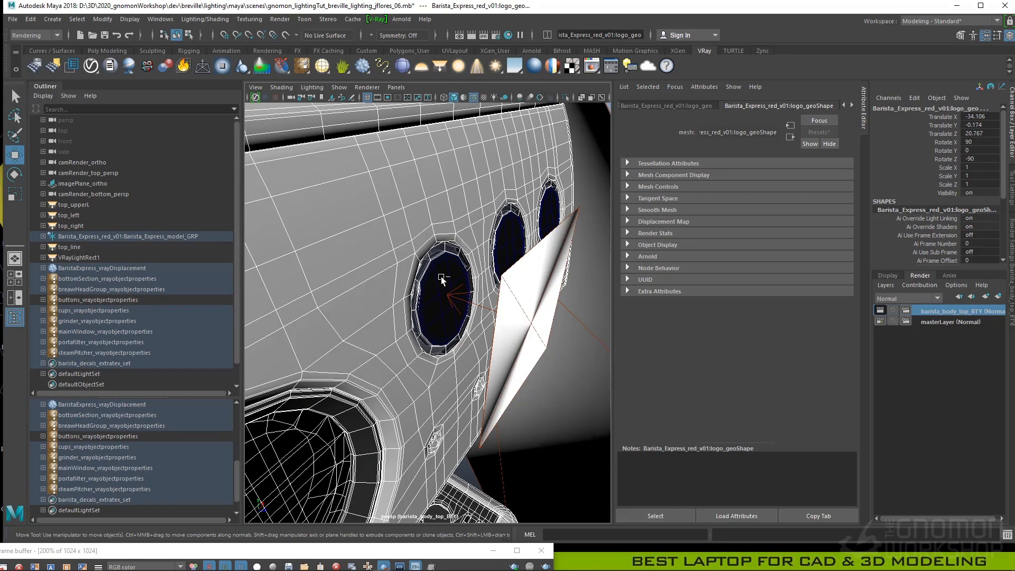
# - Add the rectangle light to the selection and break its light links to everything except the buttons
pyautogui.keyDown('alt'); pyautogui.moveTo(444, 273); pyautogui.dragTo(518, 271); pyautogui.keyUp('alt')
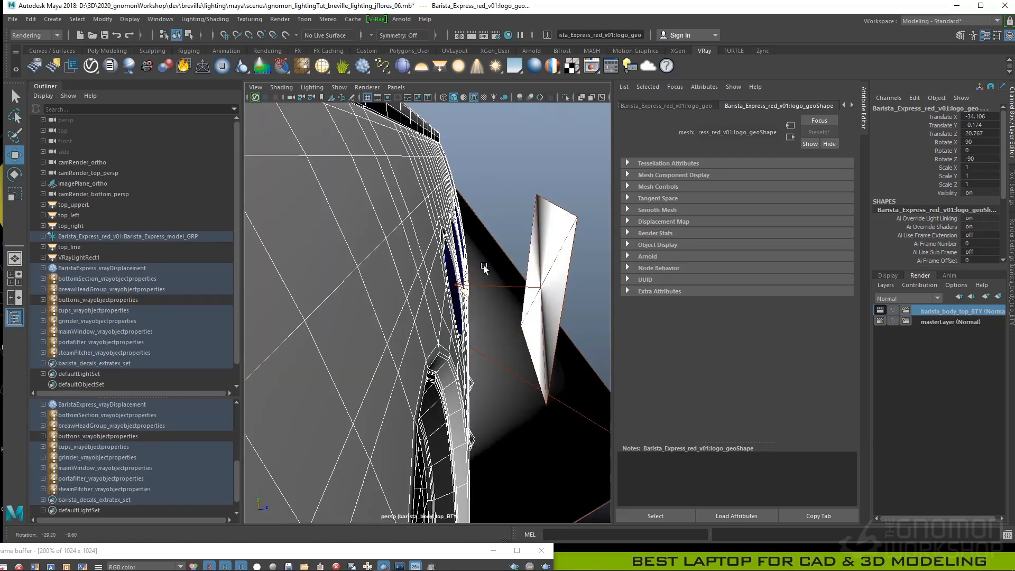
pyautogui.click(550, 271)
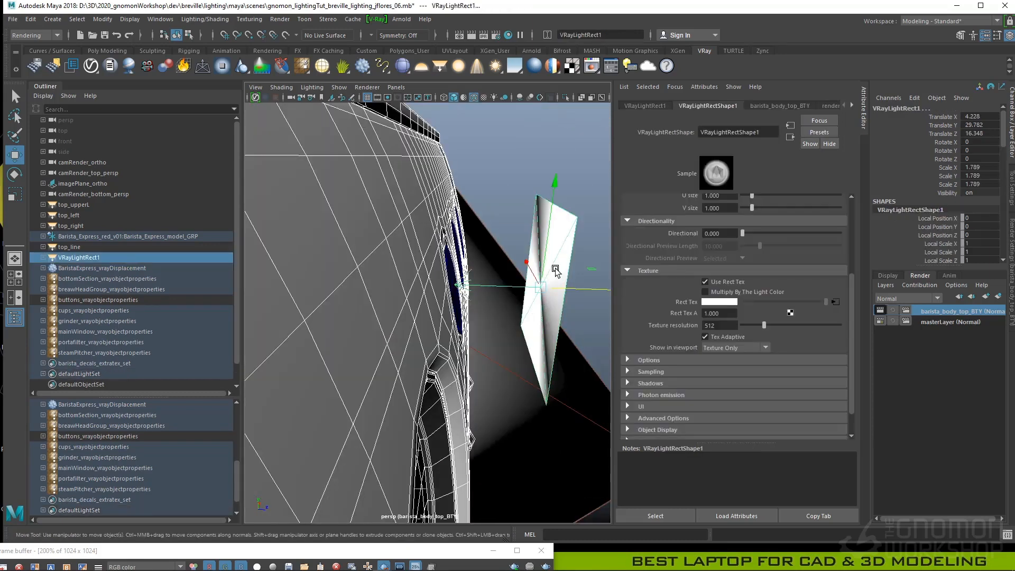
pyautogui.click(205, 20)
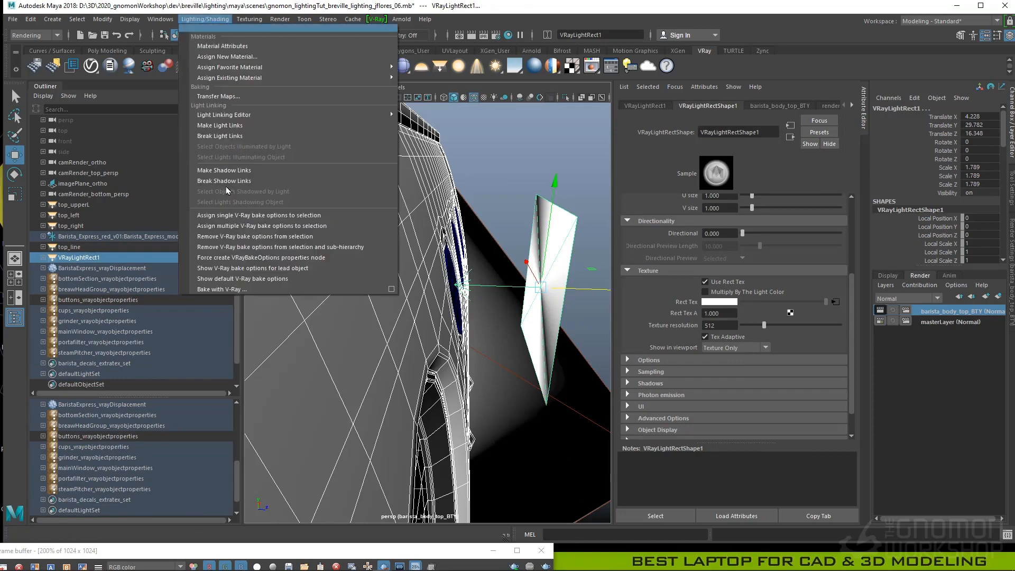
pyautogui.click(236, 137)
# - Check the rectangle light's linking by selecting the objects it illuminates and inspecting the front panel
pyautogui.keyDown('alt'); pyautogui.moveTo(469, 231); pyautogui.dragTo(418, 238); pyautogui.keyUp('alt')
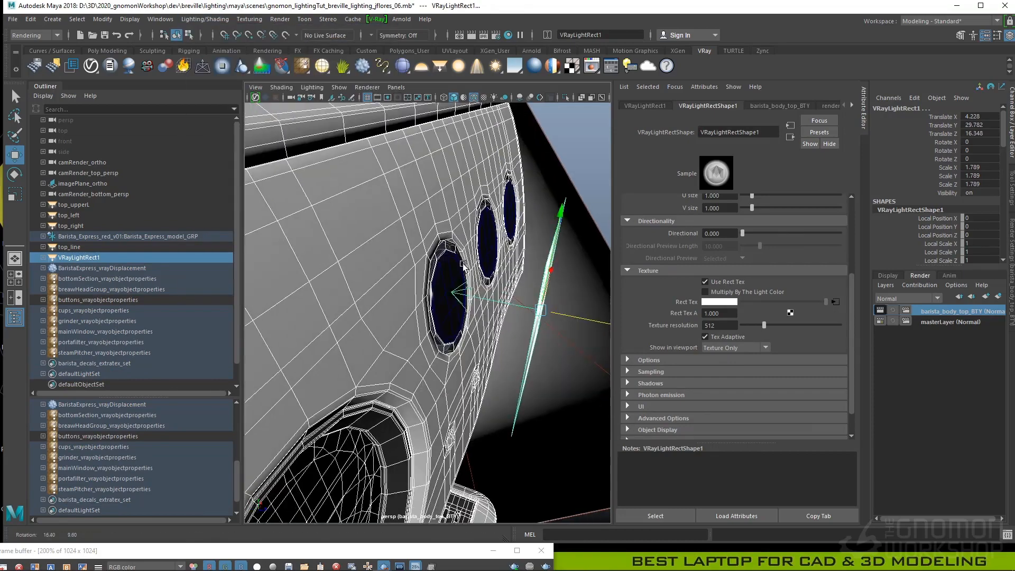
pyautogui.keyDown('alt'); pyautogui.moveTo(553, 261); pyautogui.dragTo(569, 228); pyautogui.keyUp('alt')
pyautogui.click(568, 234)
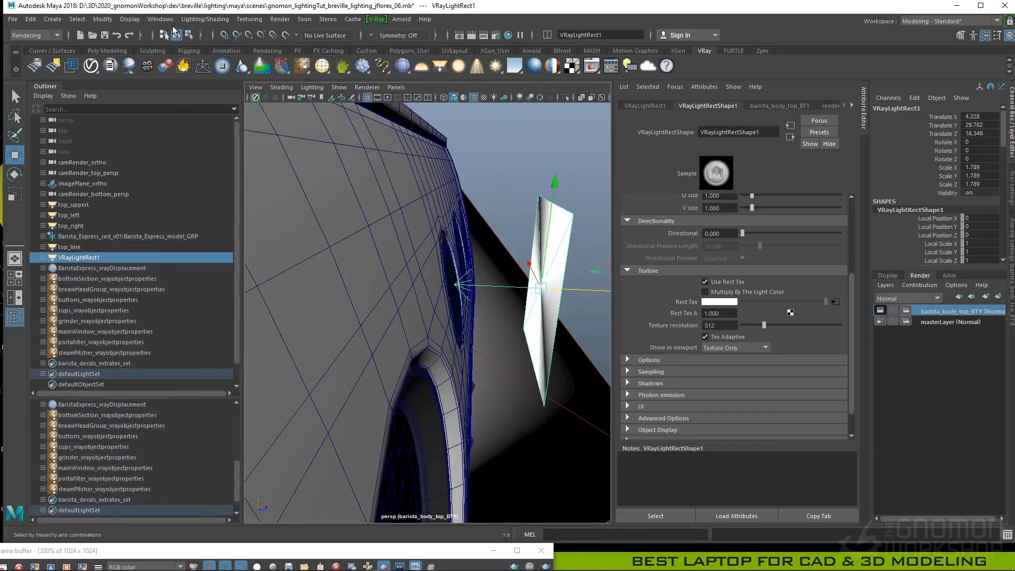
pyautogui.click(205, 19)
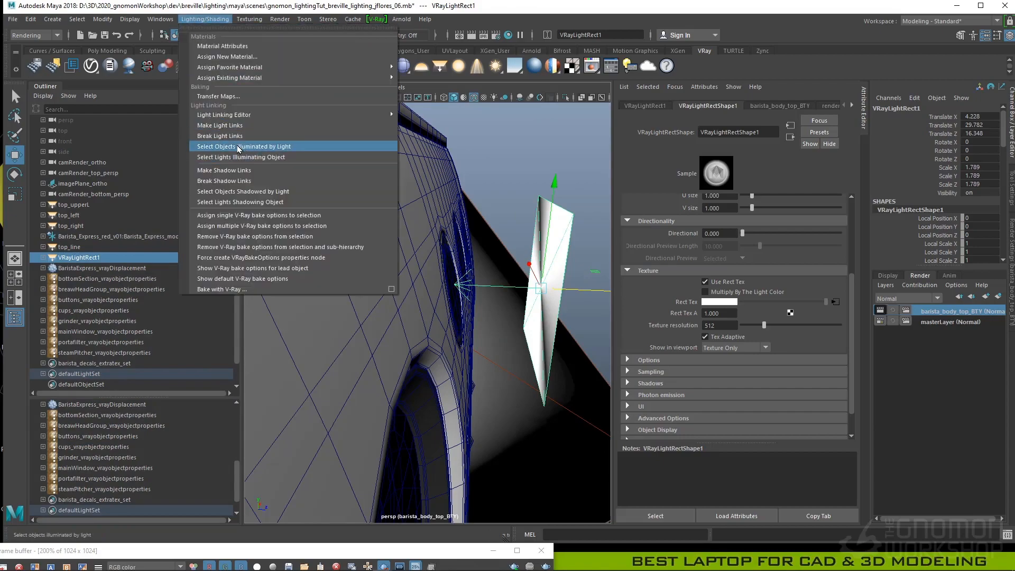
pyautogui.click(238, 147)
pyautogui.keyDown('alt'); pyautogui.moveTo(344, 265); pyautogui.dragTo(343, 296); pyautogui.keyUp('alt')
pyautogui.keyDown('alt'); pyautogui.moveTo(492, 350); pyautogui.dragTo(440, 315, button='middle'); pyautogui.keyUp('alt')
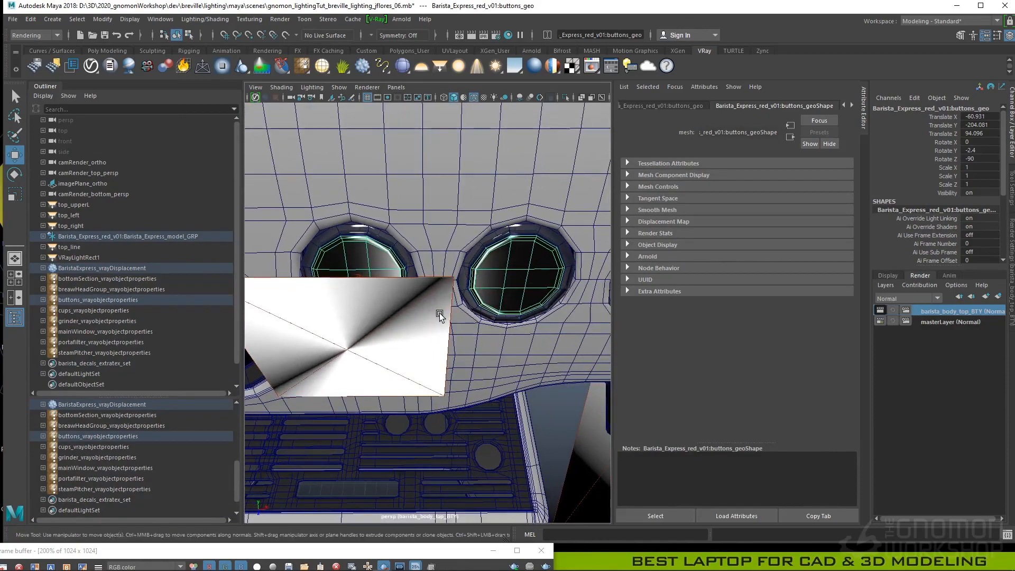
# - Select the rectangle light in front of the buttons and move it to translate Z 16.179
pyautogui.press('e')
pyautogui.press('r')
pyautogui.press('e')
pyautogui.press('w')
pyautogui.keyDown('alt'); pyautogui.moveTo(435, 311); pyautogui.dragTo(408, 311, button='right'); pyautogui.keyUp('alt')
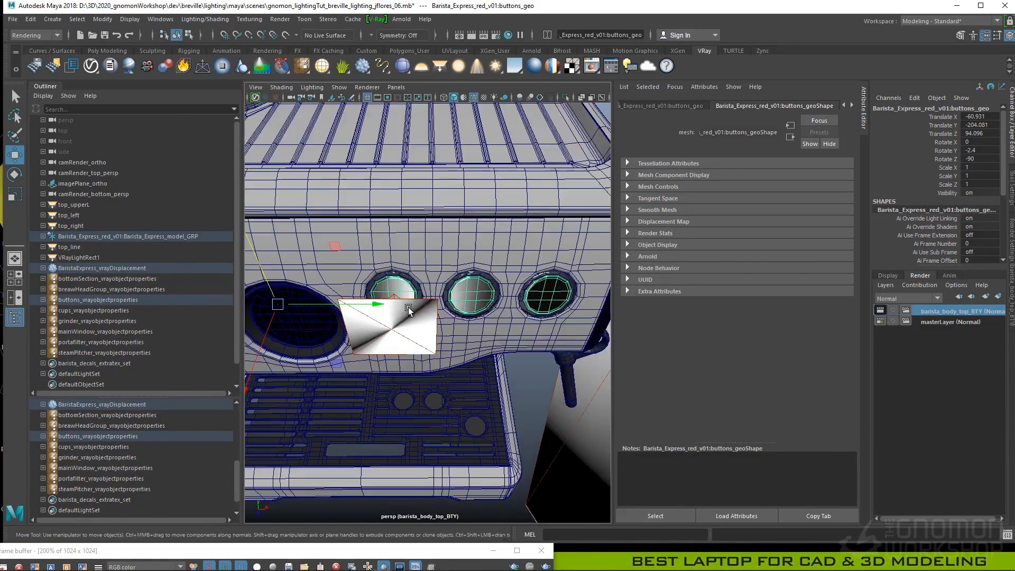
pyautogui.keyDown('alt'); pyautogui.moveTo(409, 311); pyautogui.dragTo(454, 331); pyautogui.keyUp('alt')
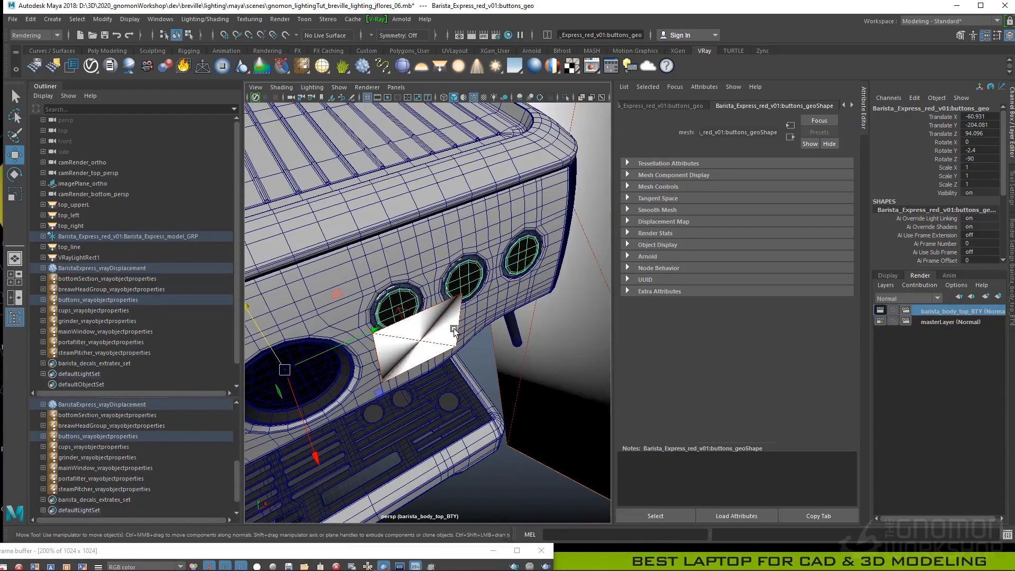
pyautogui.click(454, 331)
pyautogui.press('t')
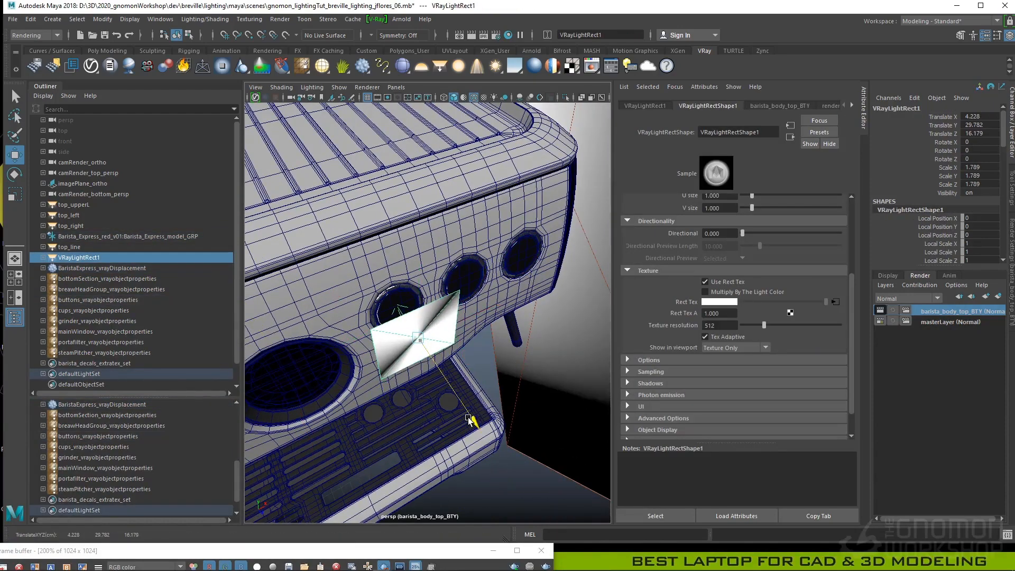
pyautogui.keyDown('alt'); pyautogui.moveTo(467, 418); pyautogui.dragTo(441, 476); pyautogui.keyUp('alt')
# - Set a render region around the first button beside the gauge in the frame buffer and start rendering it
pyautogui.moveTo(438, 554)
pyautogui.mouseDown()
pyautogui.moveTo(438, 190)
pyautogui.moveTo(433, 409)
pyautogui.moveTo(432, 258)
pyautogui.mouseUp()
pyautogui.moveTo(372, 288); pyautogui.dragTo(463, 372)
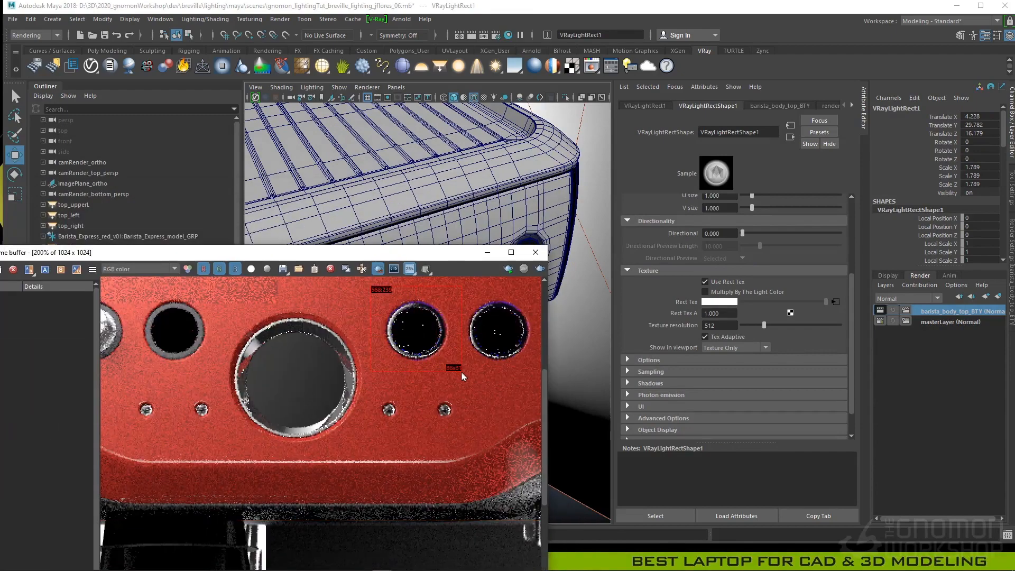
pyautogui.click(539, 270)
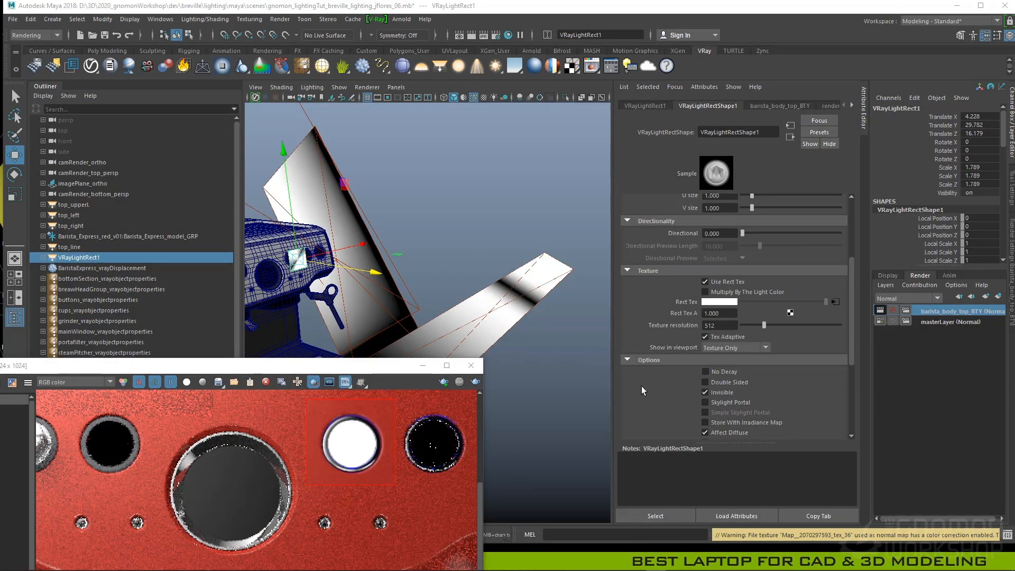
# - Set the rectangle light's intensity multiplier to 10 and render the region through the camRender_top_persp camera
pyautogui.scroll(4, 678, 303)
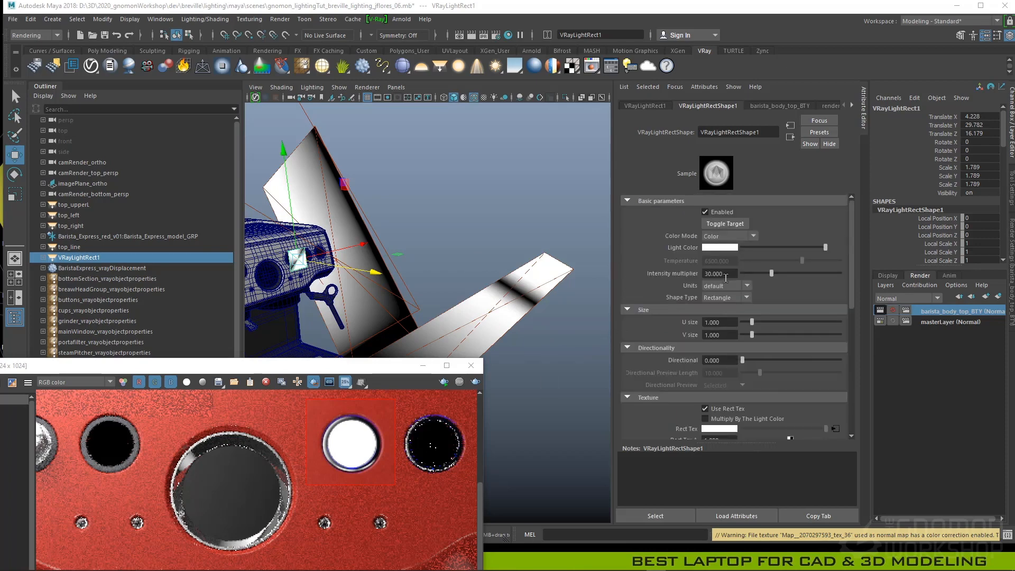
pyautogui.click(720, 274)
pyautogui.write('10')
pyautogui.press('Return')
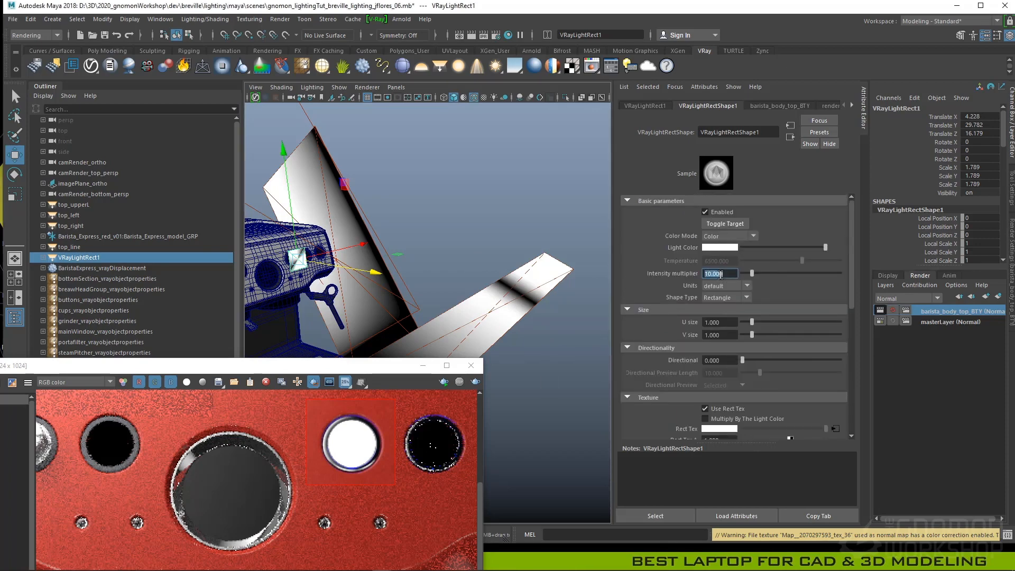
pyautogui.rightClick(442, 385)
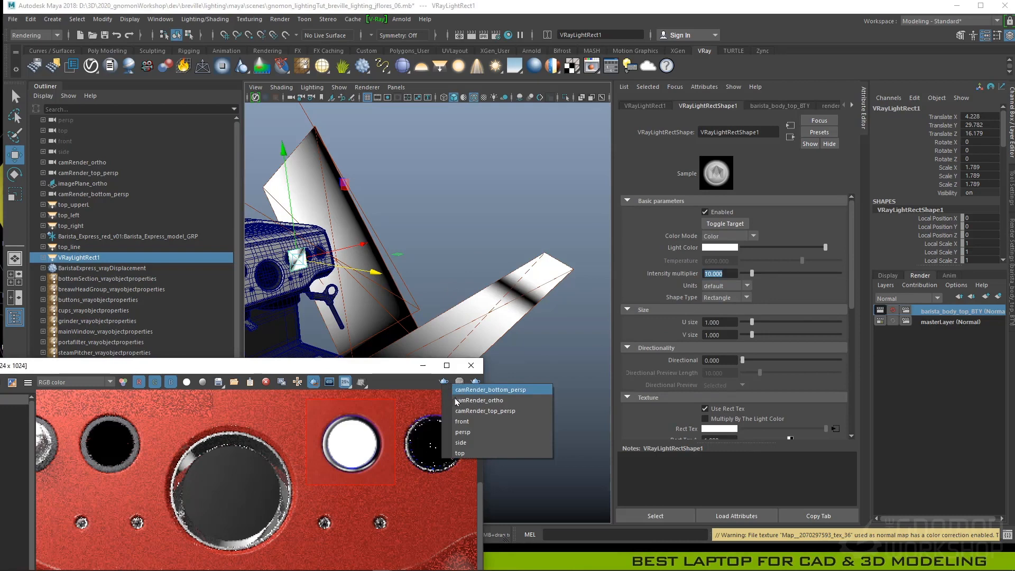
pyautogui.click(462, 411)
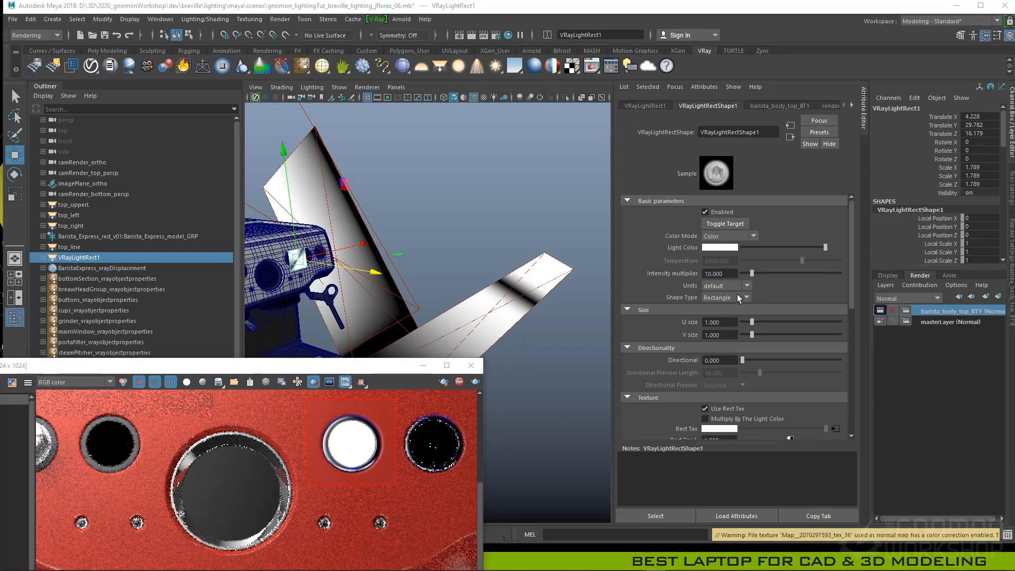
# - Set the rectangle light's intensity multiplier to 1 and move it closer to the button, to translate Z 15.03
pyautogui.click(727, 274)
pyautogui.press('Return')
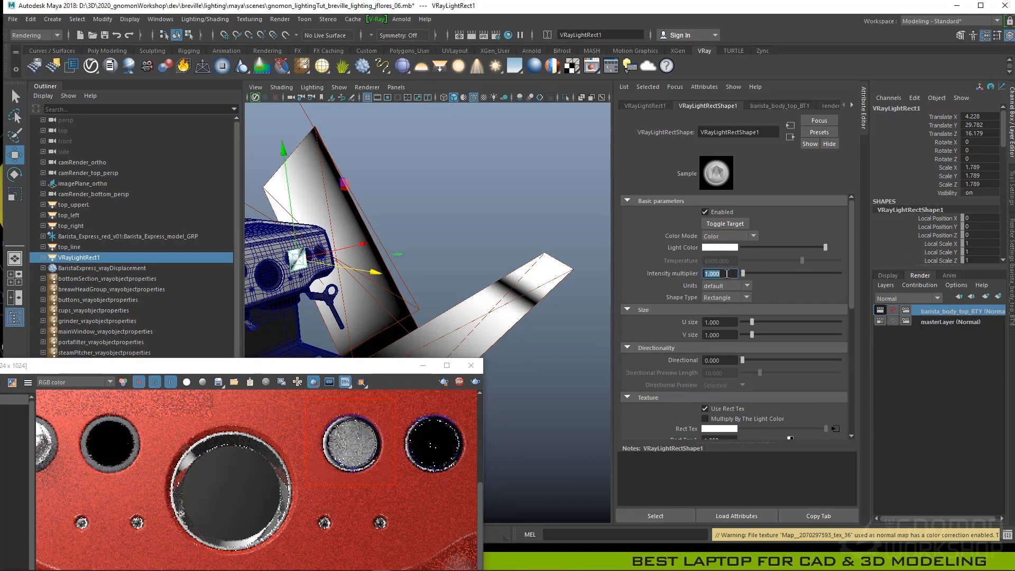
pyautogui.keyDown('alt'); pyautogui.moveTo(361, 298); pyautogui.dragTo(447, 315); pyautogui.keyUp('alt')
pyautogui.press('f')
pyautogui.keyDown('alt'); pyautogui.moveTo(447, 316); pyautogui.dragTo(508, 259, button='middle'); pyautogui.keyUp('alt')
pyautogui.moveTo(514, 266); pyautogui.dragTo(514, 270)
pyautogui.scroll(1, 317, 547)
pyautogui.moveTo(370, 435); pyautogui.dragTo(243, 570, button='middle')
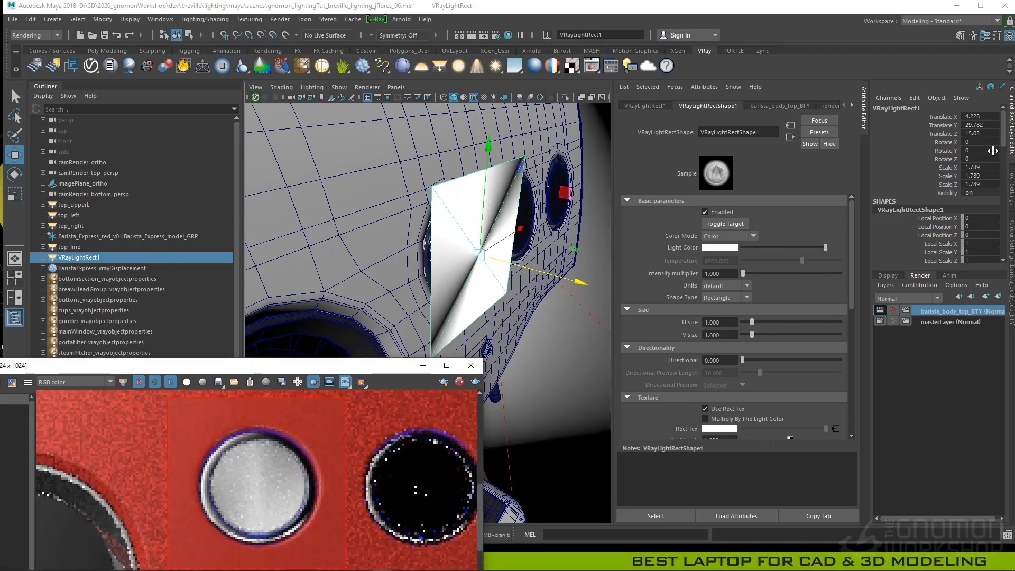
# - Widen the dark band near the end of the light's radial ramp with an added black marker, placing the outer black marker at 0.932
pyautogui.scroll(-3, 835, 375)
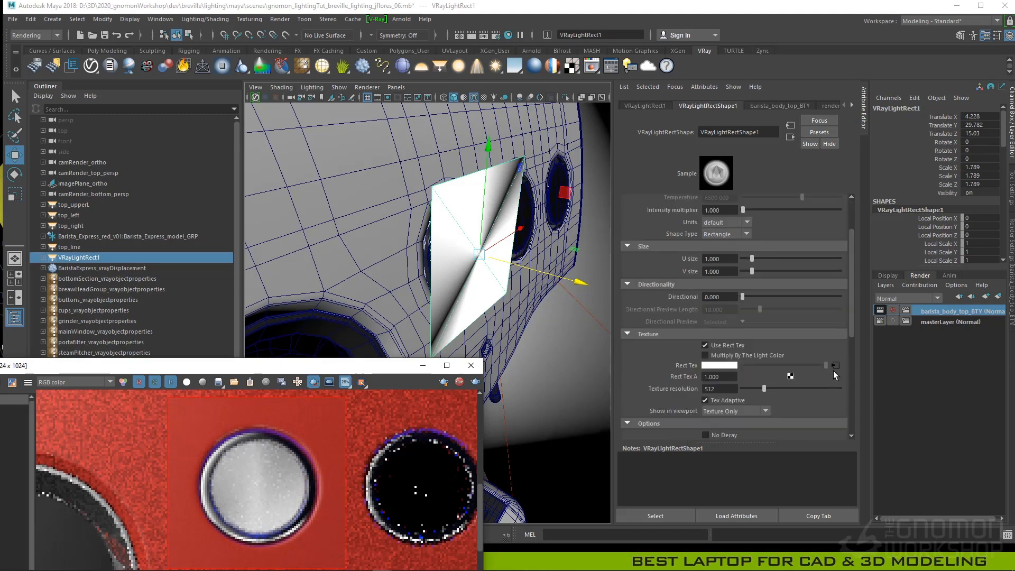
pyautogui.click(836, 364)
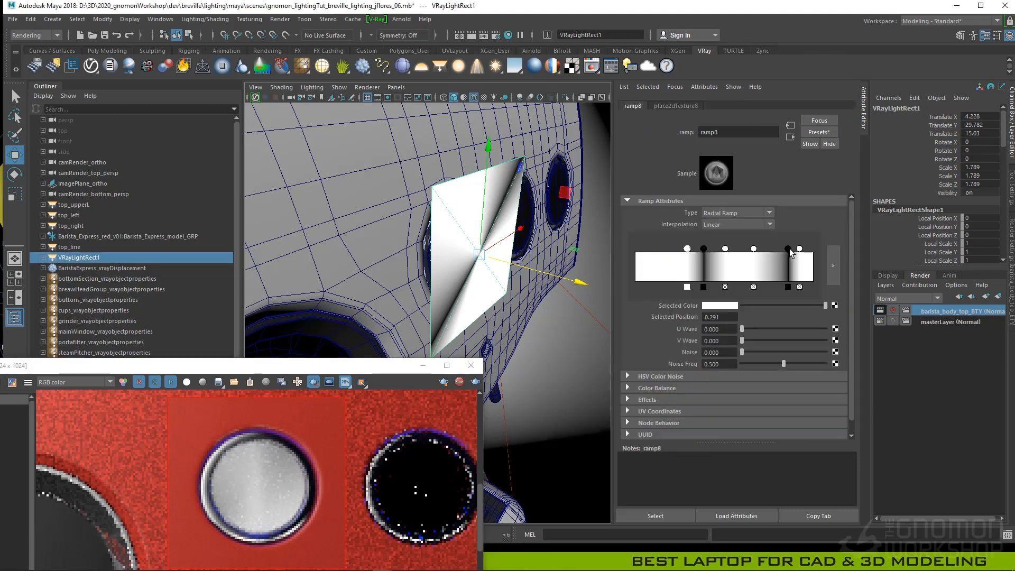
pyautogui.moveTo(789, 248); pyautogui.dragTo(785, 249)
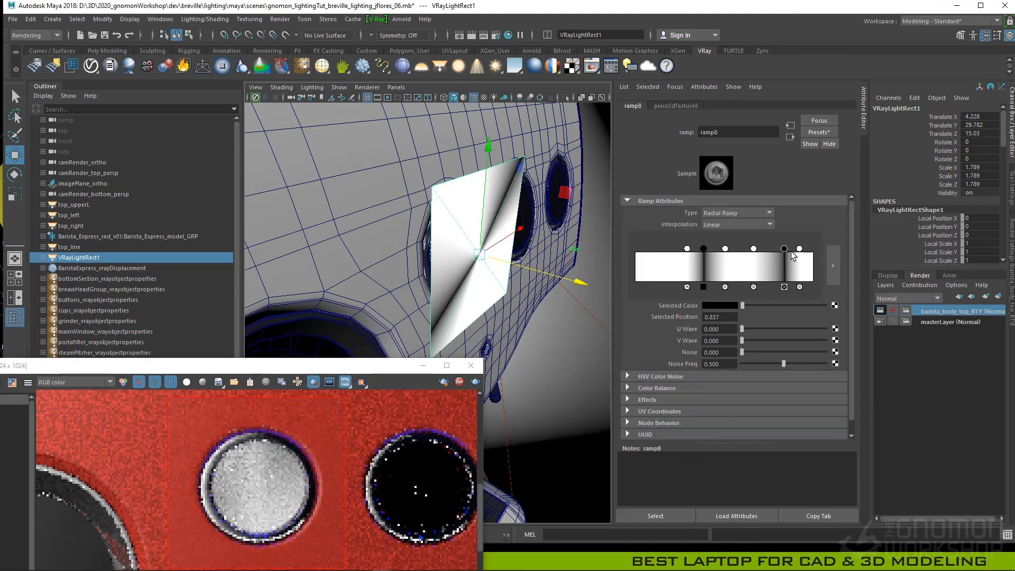
pyautogui.click(793, 255)
pyautogui.moveTo(791, 305); pyautogui.dragTo(742, 305)
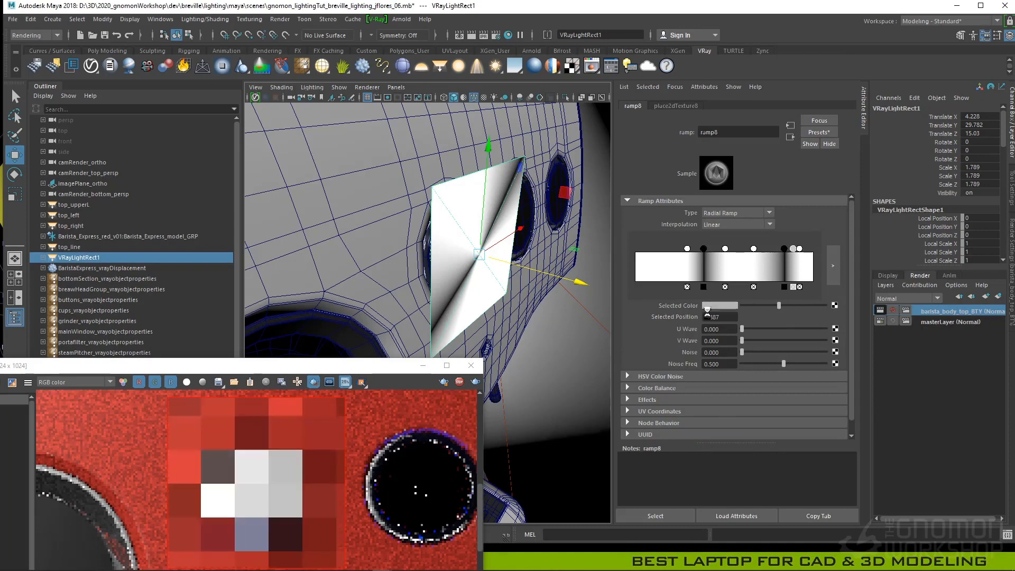
pyautogui.moveTo(785, 249)
pyautogui.mouseDown()
pyautogui.moveTo(760, 250)
pyautogui.moveTo(803, 249)
pyautogui.mouseUp()
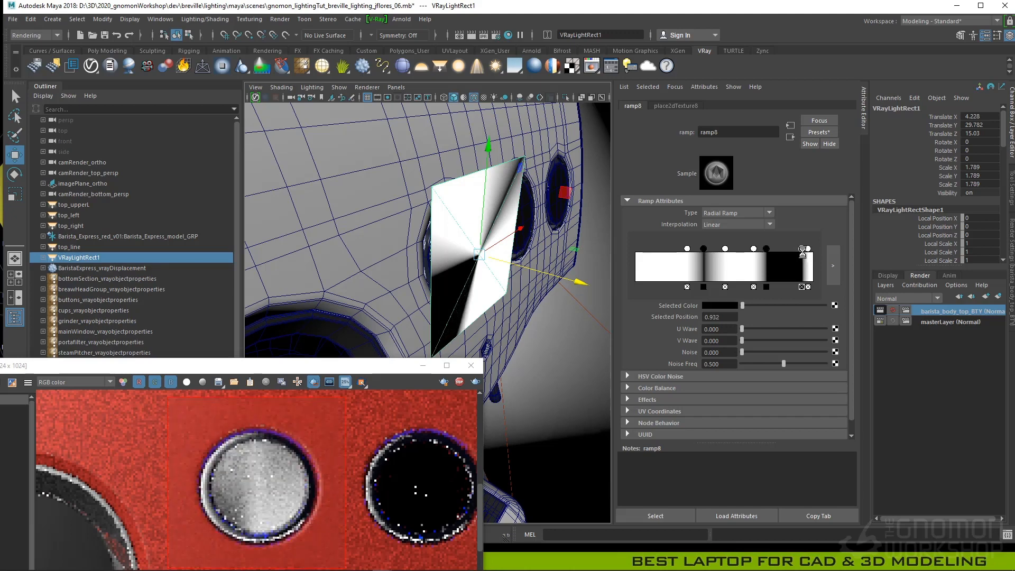
# - Widen the ramp's middle dark band with black markers at 0.448 and 0.326, and shift the neighbouring white markers, the last to 0.994
pyautogui.click(715, 255)
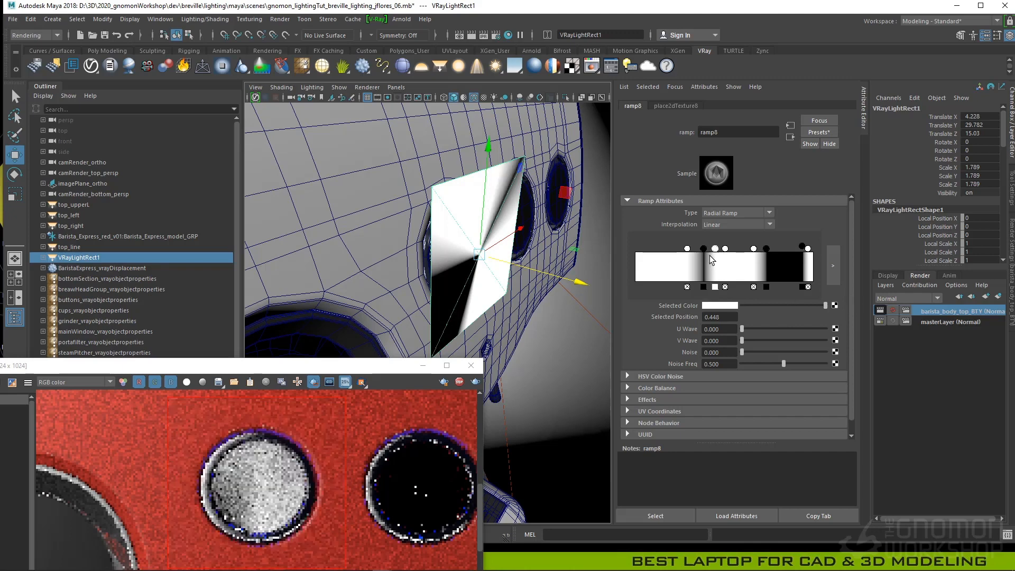
pyautogui.moveTo(805, 300); pyautogui.dragTo(730, 306)
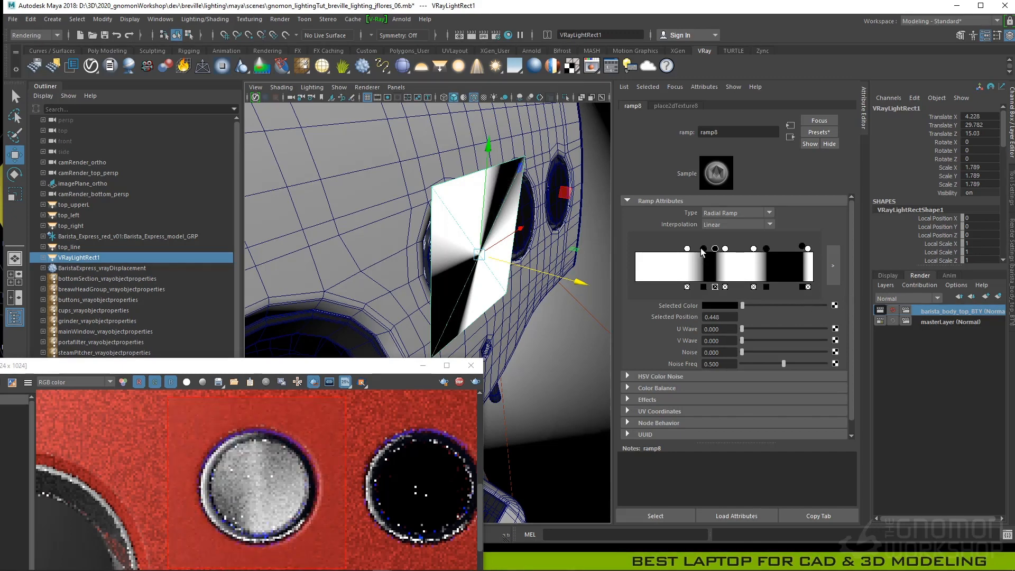
pyautogui.moveTo(702, 253); pyautogui.dragTo(695, 252)
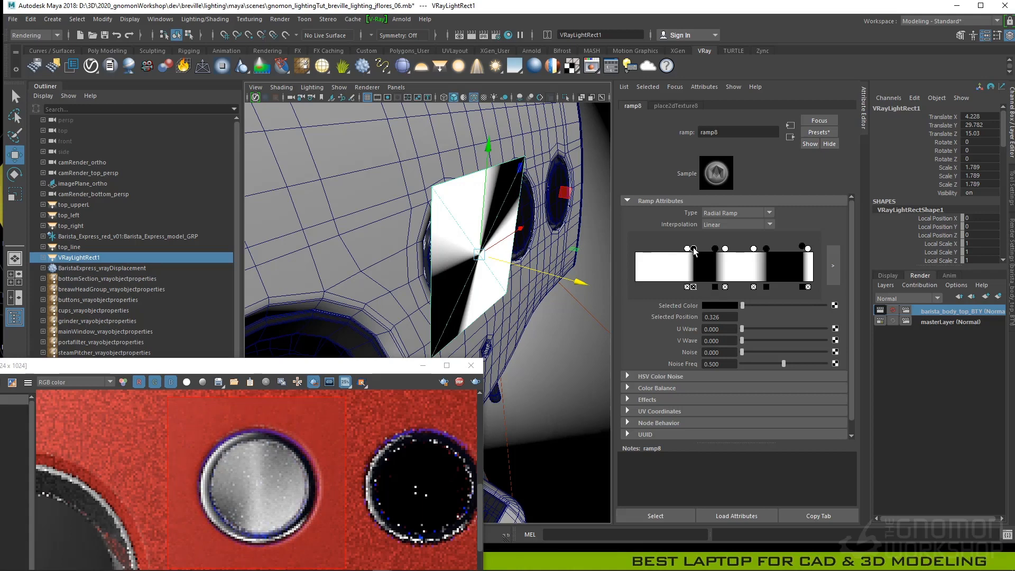
pyautogui.moveTo(686, 249); pyautogui.dragTo(812, 251)
pyautogui.click(693, 249)
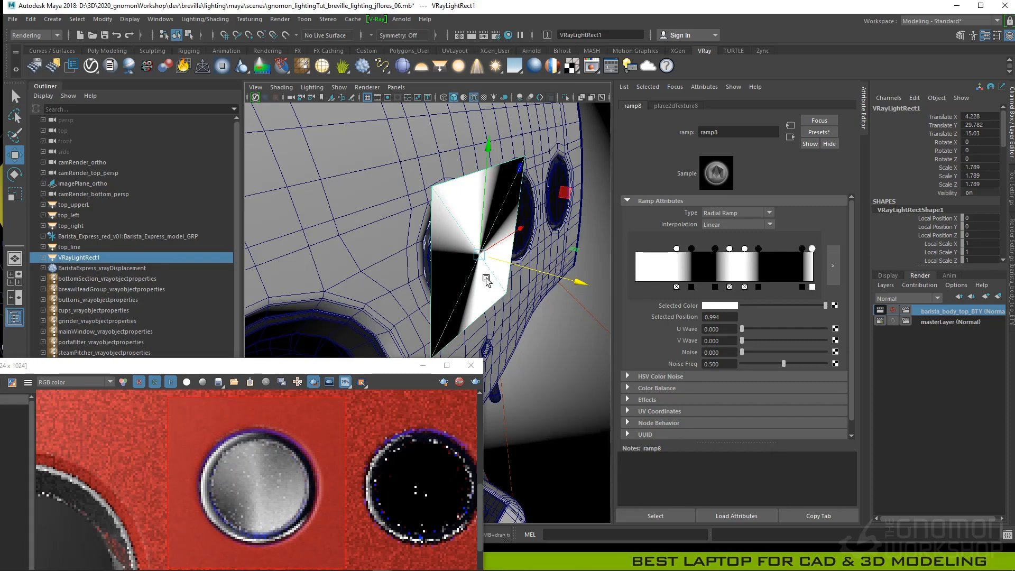
# - Set the rectangle light's intensity multiplier to 1.5
pyautogui.click(454, 206)
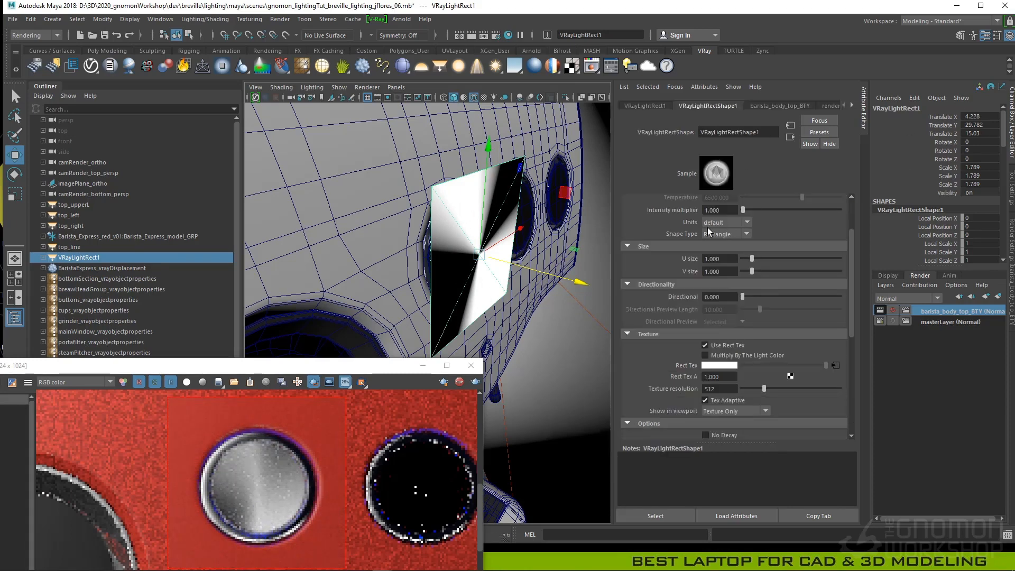
pyautogui.scroll(2, 763, 231)
pyautogui.click(727, 270)
pyautogui.write('1.5')
pyautogui.press('Return')
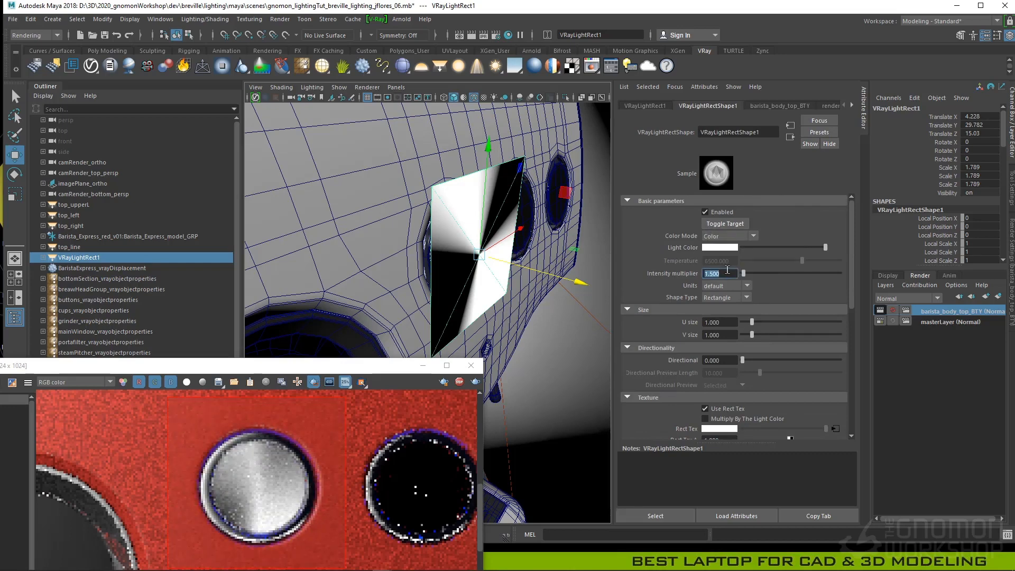
# - Compare the rendered button's highlights with the breville_expressoMachine.jpg reference photo
pyautogui.moveTo(1014, 275); pyautogui.dragTo(751, 212)
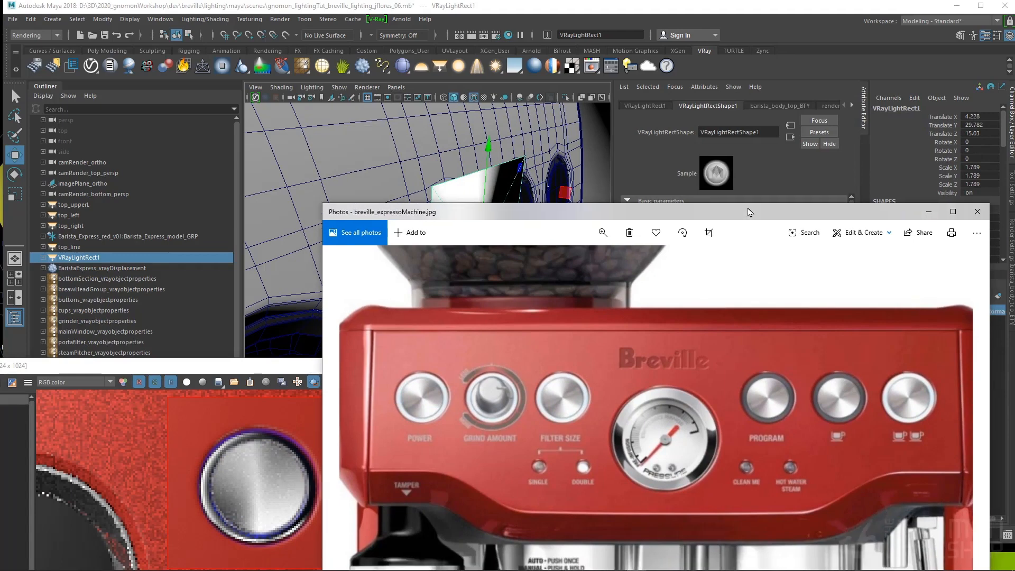
pyautogui.scroll(3, 252, 479)
pyautogui.click(265, 477)
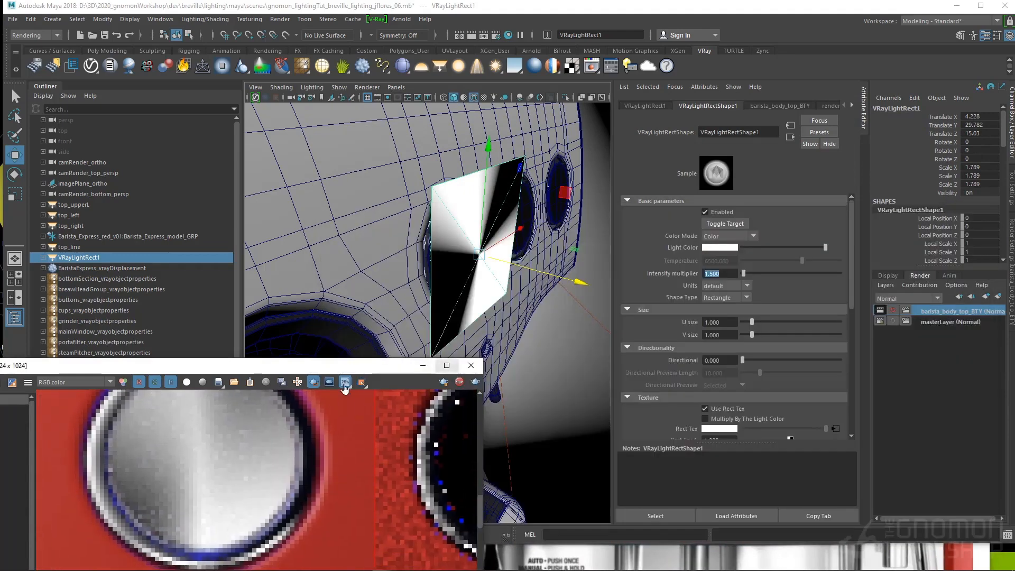
pyautogui.scroll(-2, 343, 460)
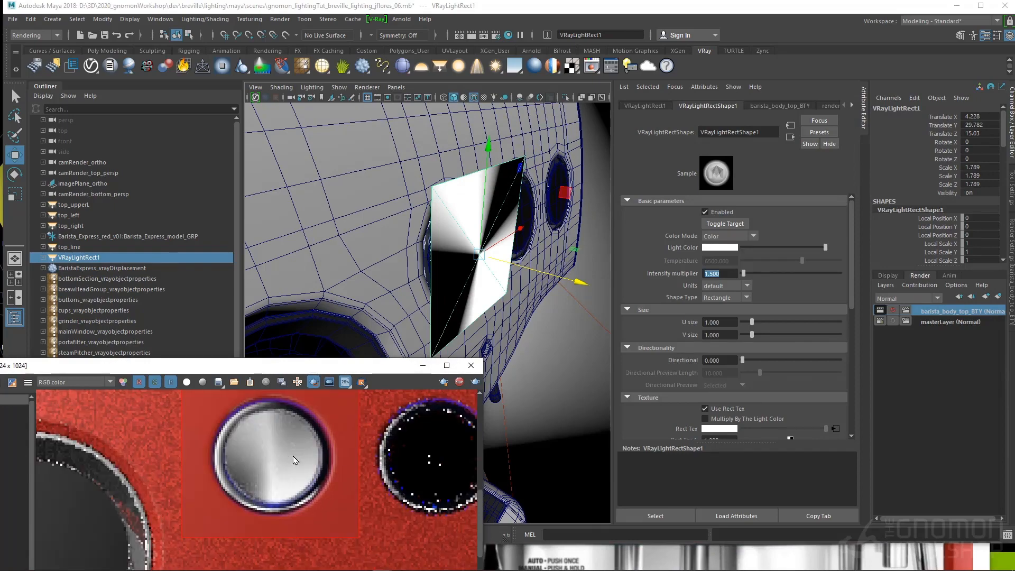
pyautogui.moveTo(292, 435); pyautogui.dragTo(282, 458, button='middle')
# - Tilt the rectangle light to rotate X -15.539 and check the render against the reference photo
pyautogui.keyDown('alt'); pyautogui.moveTo(487, 288); pyautogui.dragTo(346, 211); pyautogui.keyUp('alt')
pyautogui.press('e')
pyautogui.press('w')
pyautogui.press('e')
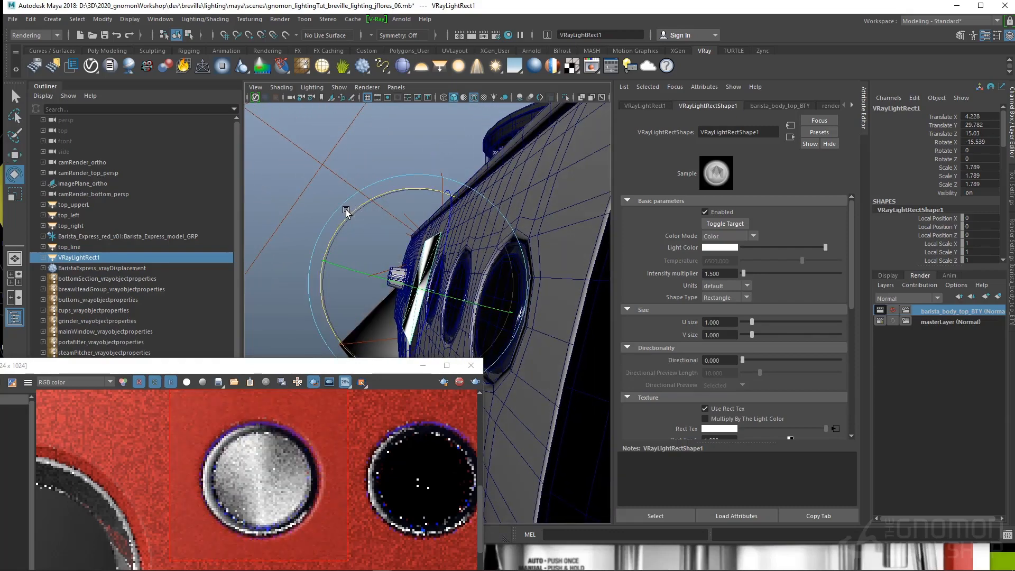
pyautogui.hotkey('alt', 'Tab')
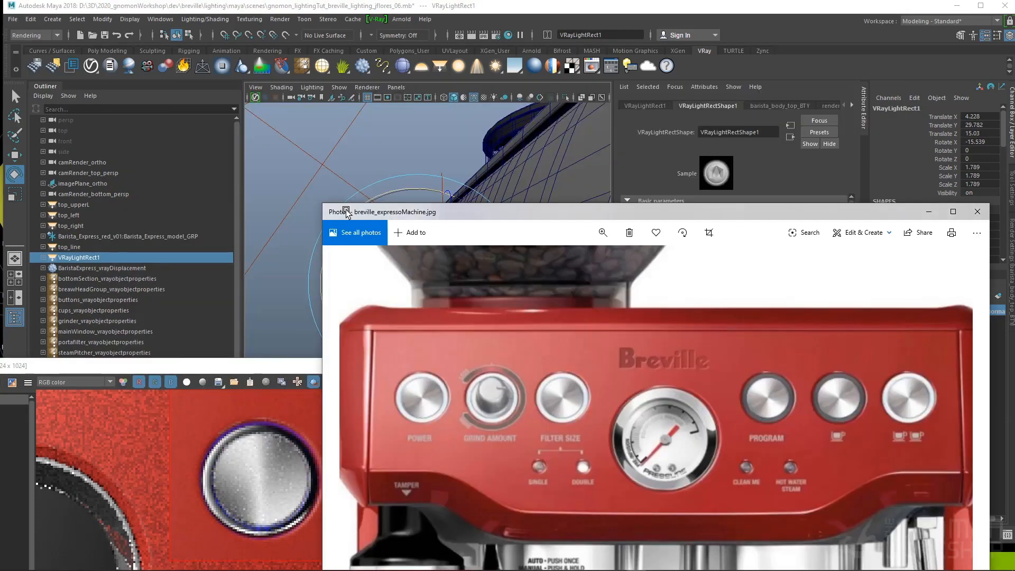
pyautogui.hotkey('alt', 'Tab')
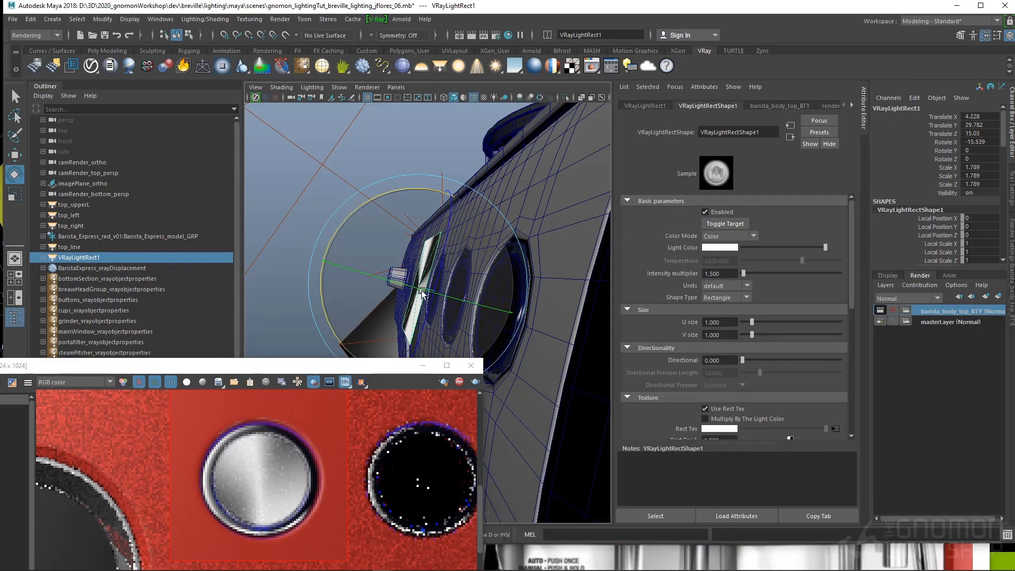
pyautogui.keyDown('alt'); pyautogui.moveTo(418, 288); pyautogui.dragTo(453, 319); pyautogui.keyUp('alt')
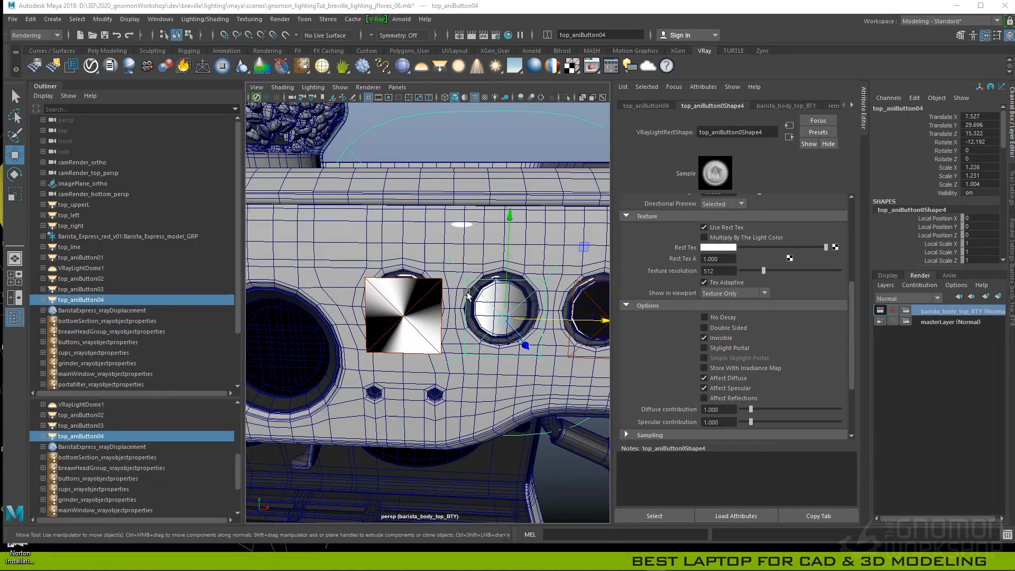
pyautogui.keyDown('alt'); pyautogui.moveTo(464, 294); pyautogui.dragTo(504, 306, button='right'); pyautogui.keyUp('alt')
pyautogui.keyDown('alt'); pyautogui.moveTo(503, 306); pyautogui.dragTo(396, 304); pyautogui.keyUp('alt')
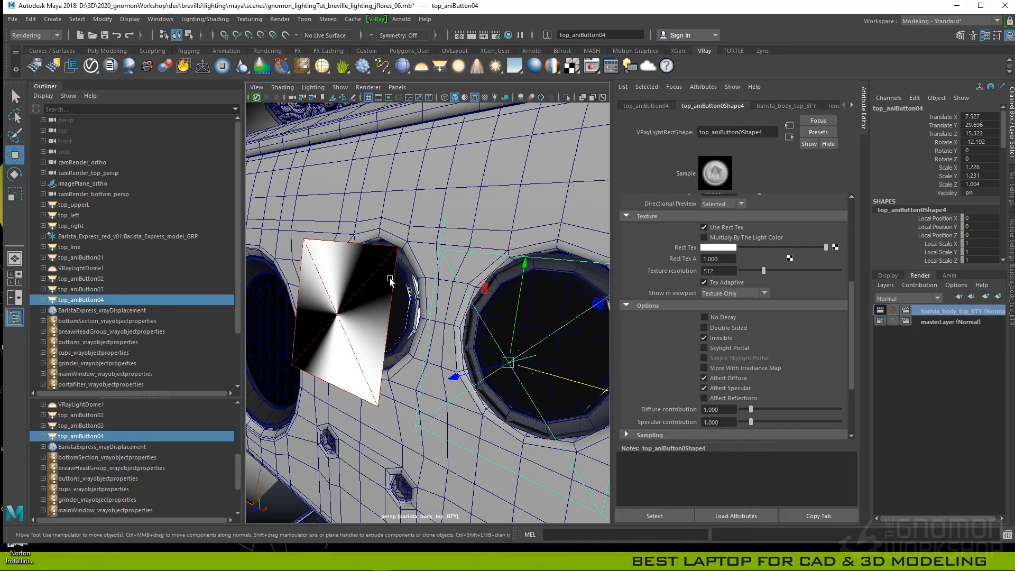
pyautogui.keyDown('alt'); pyautogui.moveTo(417, 289); pyautogui.dragTo(405, 268); pyautogui.keyUp('alt')
pyautogui.press('q')
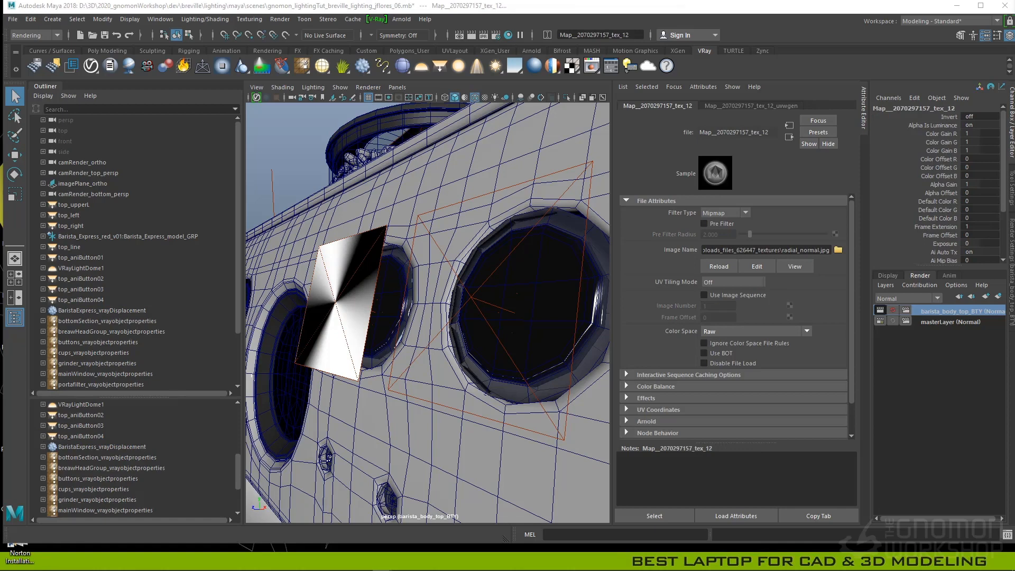
# - Bring up the Node Editor, then select the anisotropy_steel_mtl_brdf_8 material node and move it slightly up
pyautogui.moveTo(867, 570); pyautogui.dragTo(159, 104)
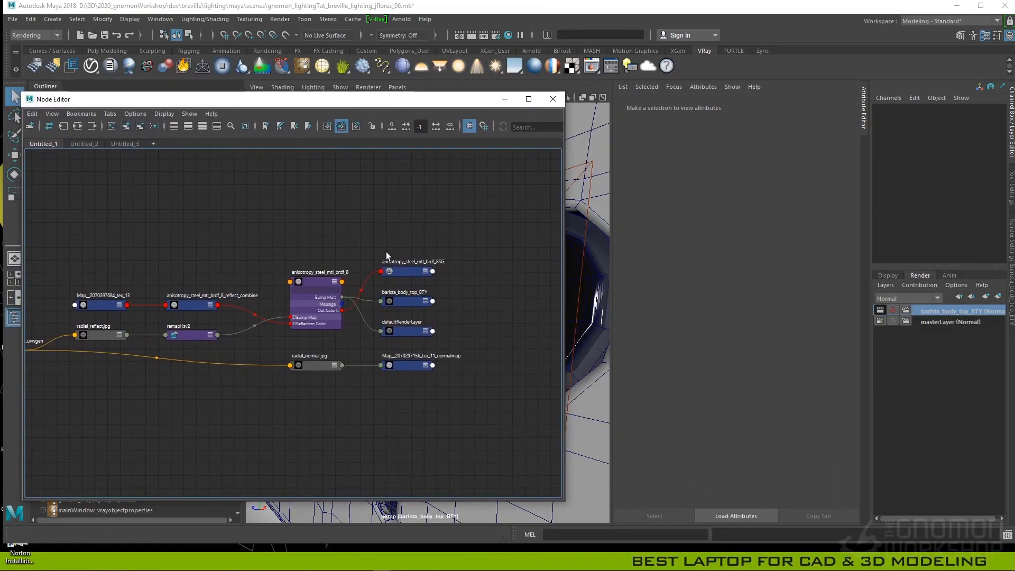
pyautogui.keyDown('alt'); pyautogui.moveTo(369, 245); pyautogui.dragTo(402, 240, button='middle'); pyautogui.keyUp('alt')
pyautogui.moveTo(340, 275); pyautogui.dragTo(345, 250)
pyautogui.keyDown('alt'); pyautogui.moveTo(279, 259); pyautogui.dragTo(316, 225, button='middle'); pyautogui.keyUp('alt')
pyautogui.keyDown('alt'); pyautogui.moveTo(288, 239); pyautogui.dragTo(357, 252, button='right'); pyautogui.keyUp('alt')
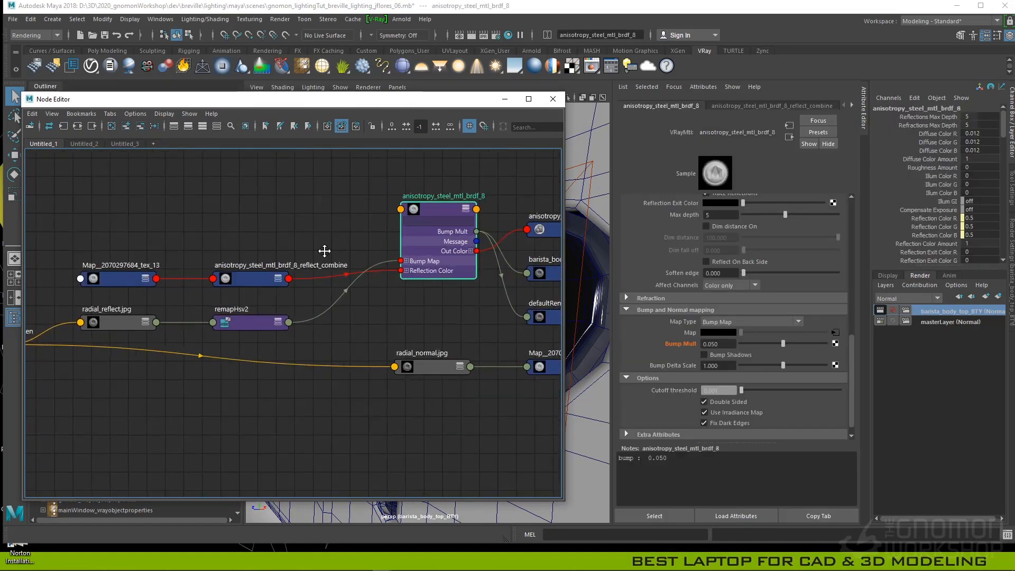
# - Move the radial_normal.jpg file node beneath the radial_reflect.jpg and remapHsv2 nodes in the material network
pyautogui.keyDown('alt'); pyautogui.moveTo(324, 251); pyautogui.dragTo(334, 228, button='middle'); pyautogui.keyUp('alt')
pyautogui.moveTo(442, 349); pyautogui.dragTo(188, 355)
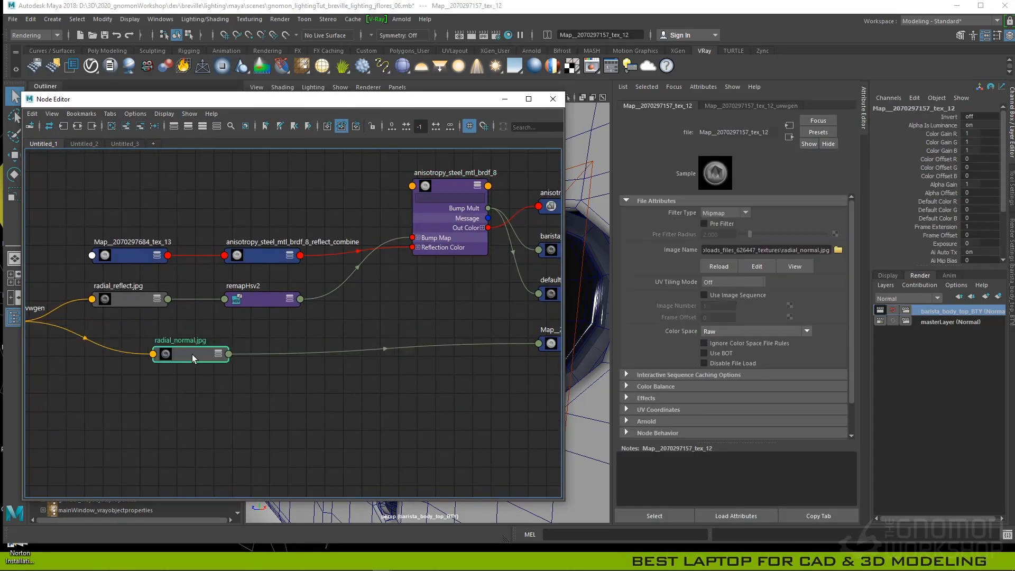
pyautogui.keyDown('alt'); pyautogui.moveTo(370, 376); pyautogui.dragTo(291, 366, button='middle'); pyautogui.keyUp('alt')
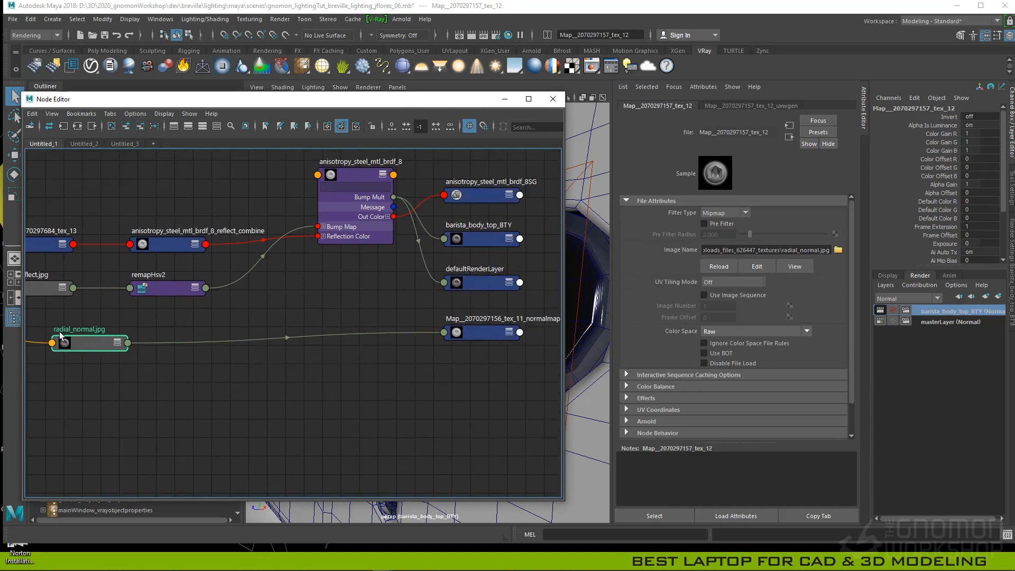
pyautogui.moveTo(478, 331); pyautogui.dragTo(182, 339)
pyautogui.keyDown('alt'); pyautogui.moveTo(259, 271); pyautogui.dragTo(315, 289, button='middle'); pyautogui.keyUp('alt')
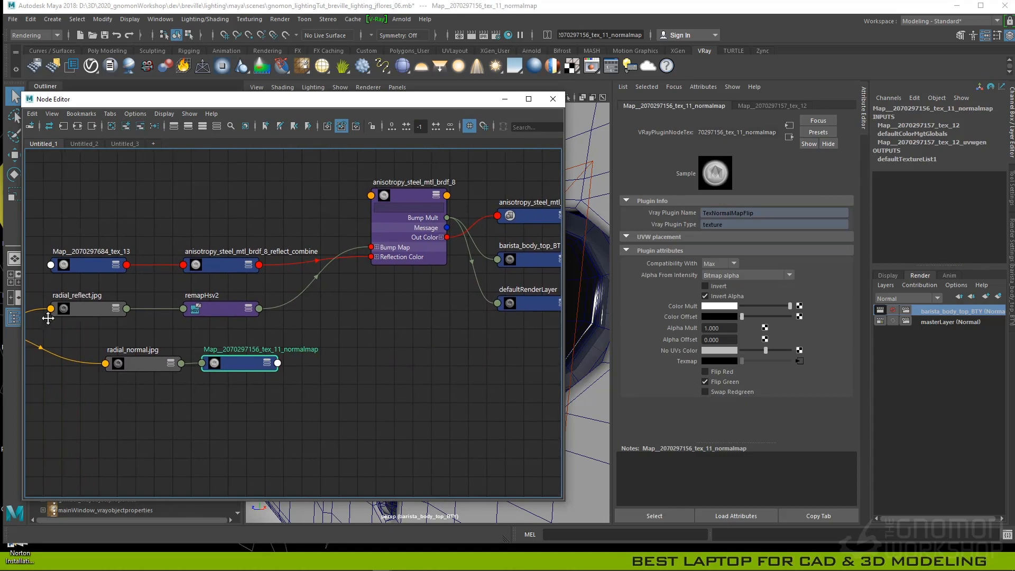
pyautogui.keyDown('alt'); pyautogui.moveTo(47, 318); pyautogui.dragTo(101, 312, button='middle'); pyautogui.keyUp('alt')
pyautogui.click(134, 304)
pyautogui.moveTo(142, 306); pyautogui.dragTo(124, 293)
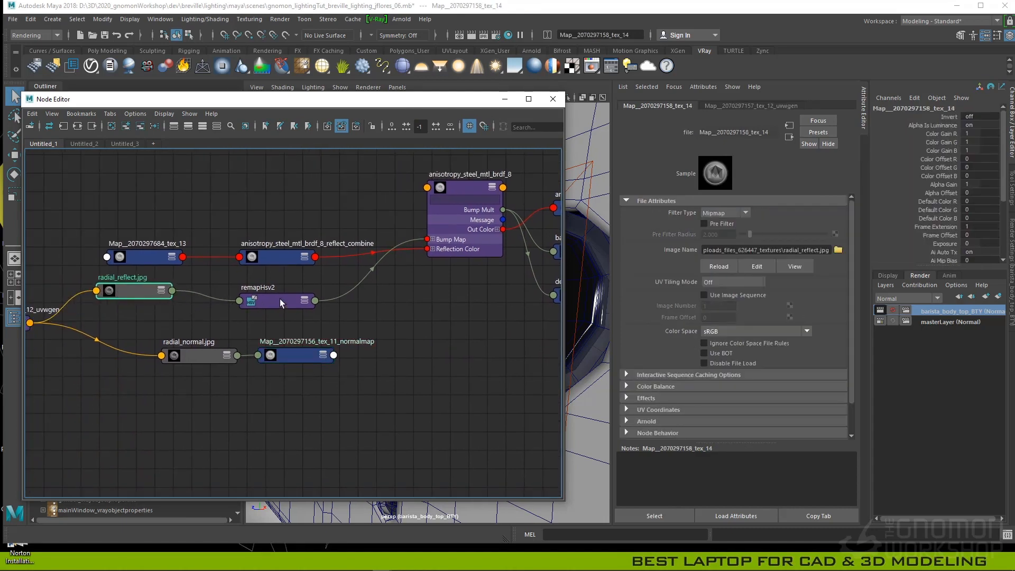
pyautogui.moveTo(280, 300); pyautogui.dragTo(258, 313)
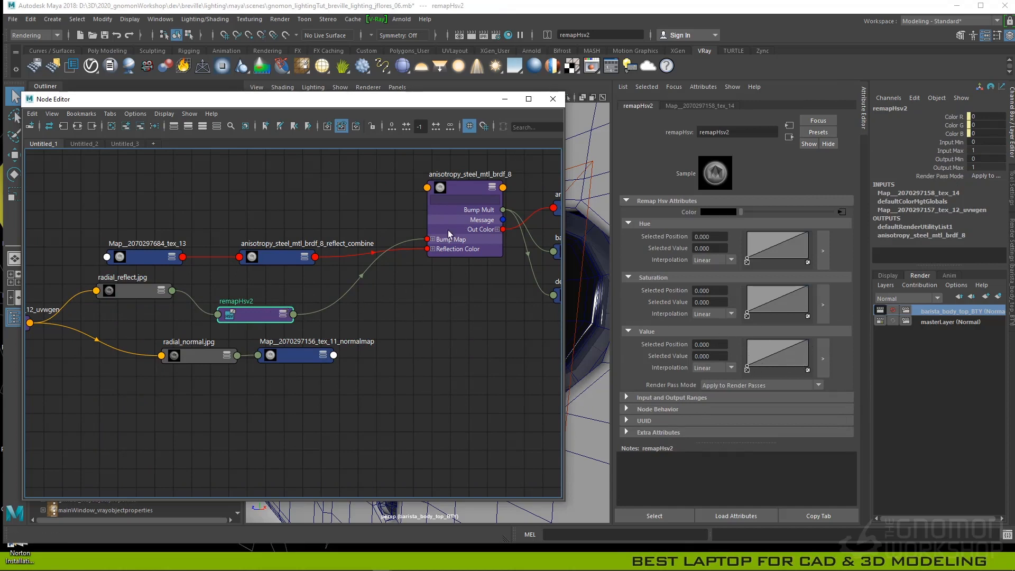
# - Remove the render layer override from the Bump Mult of anisotropy_steel_mtl_brdf_8, keeping its Map Type on Bump Map
pyautogui.click(475, 189)
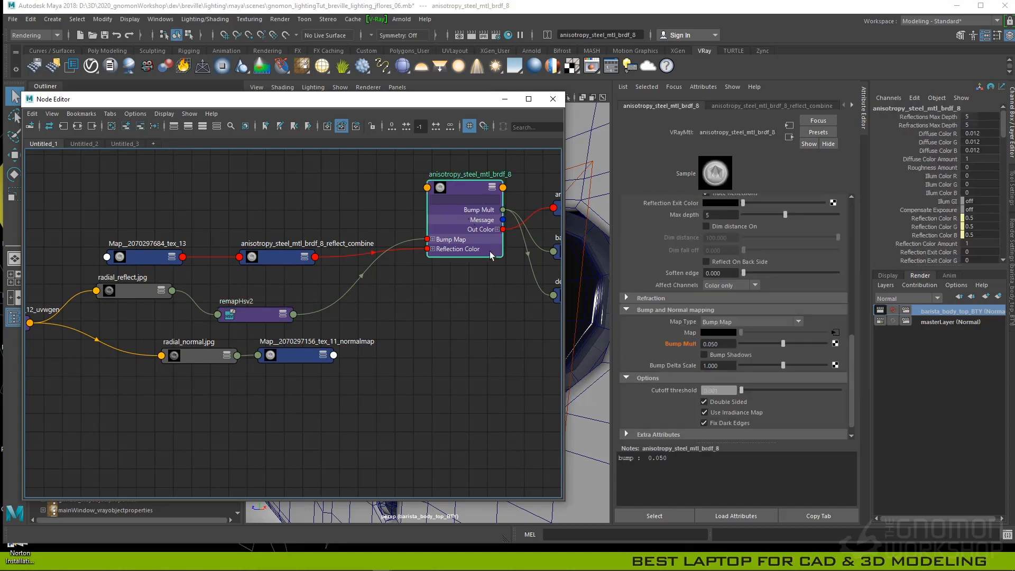
pyautogui.rightClick(694, 346)
pyautogui.click(690, 403)
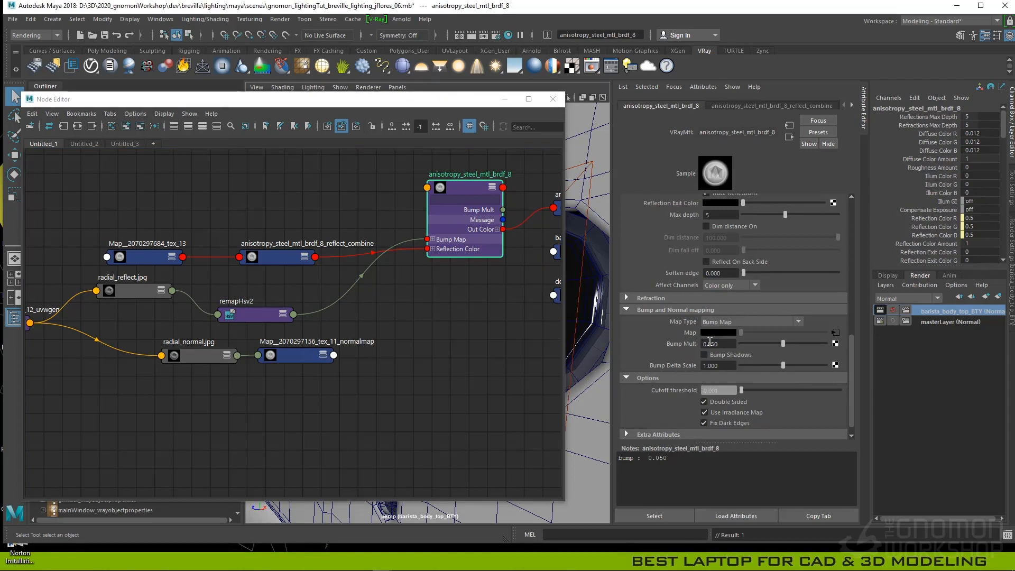
pyautogui.click(728, 322)
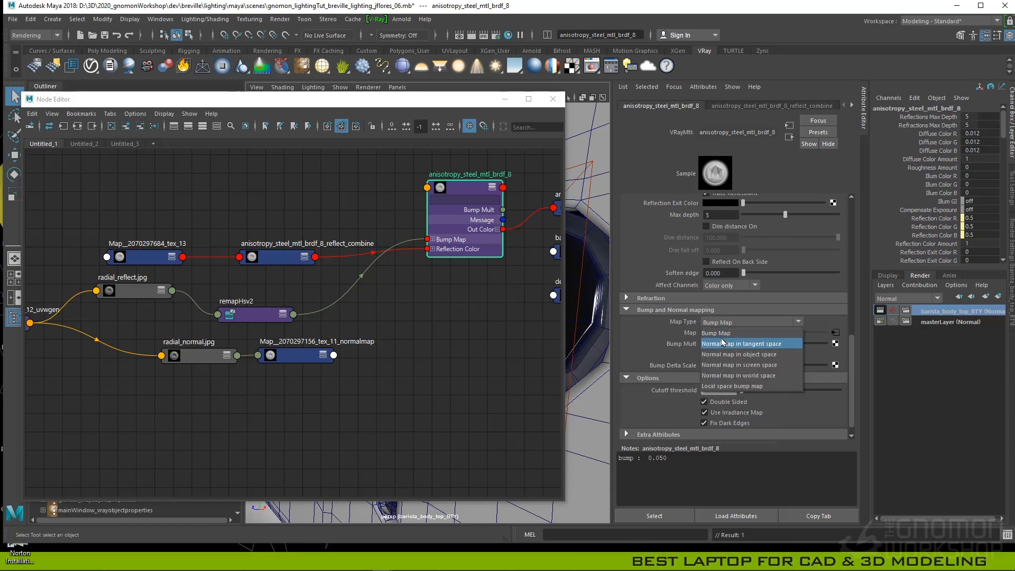
pyautogui.click(724, 333)
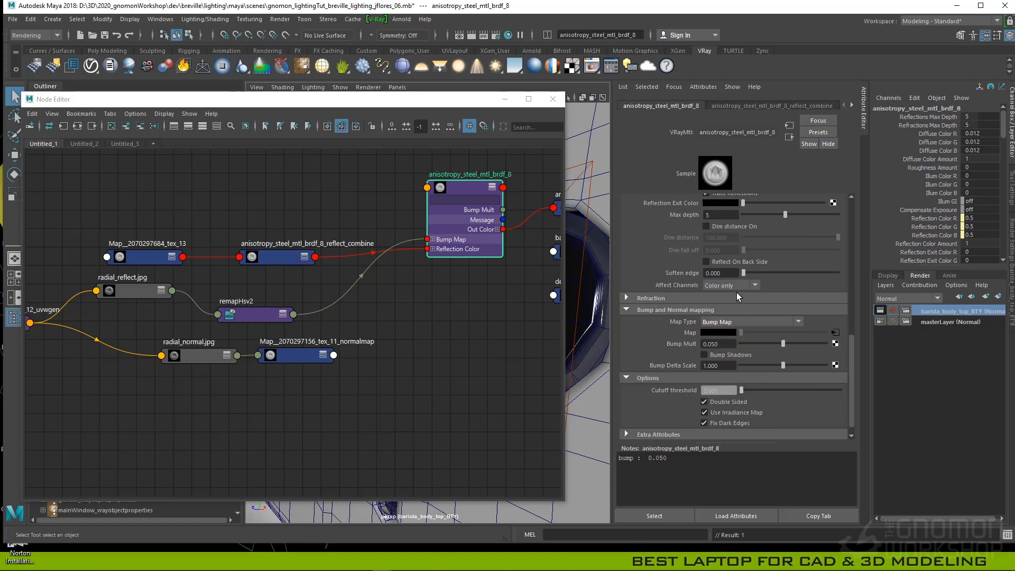
# - Examine the rendered button's brushed highlights up close in the frame buffer and compare them with the breville_expressoMachine.jpg reference photo
pyautogui.click(505, 99)
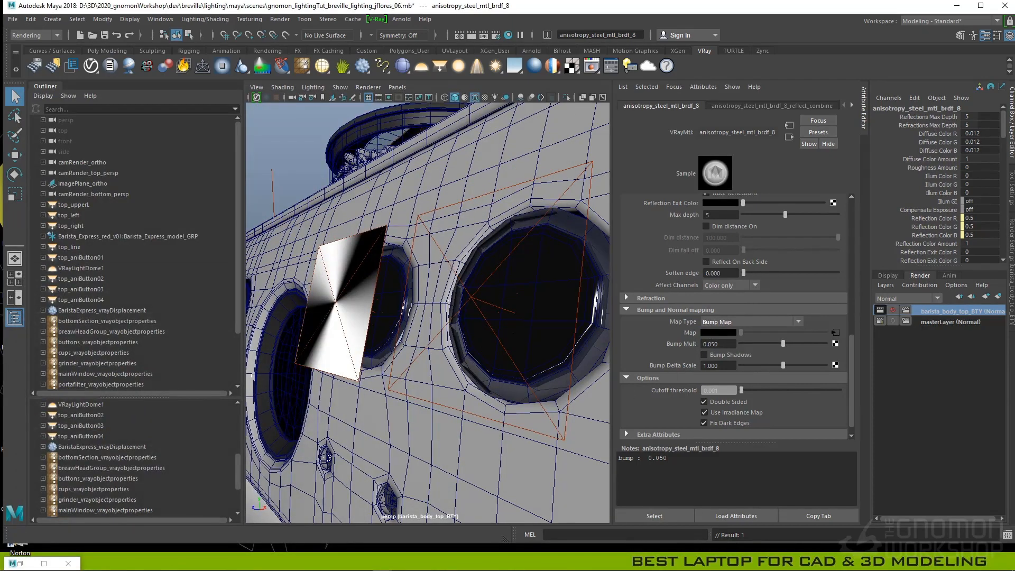
pyautogui.moveTo(1014, 339); pyautogui.dragTo(438, 134)
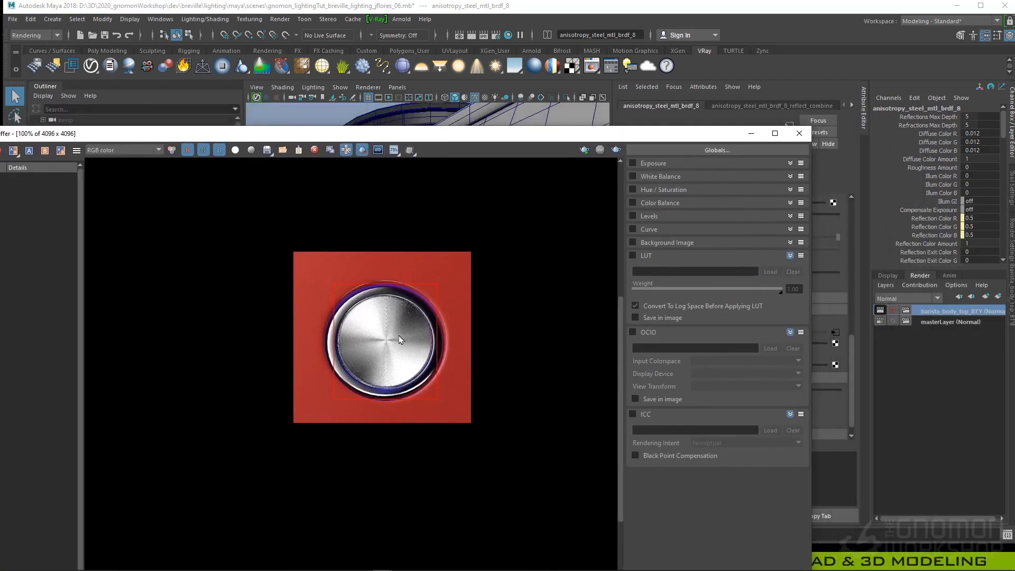
pyautogui.scroll(2, 400, 339)
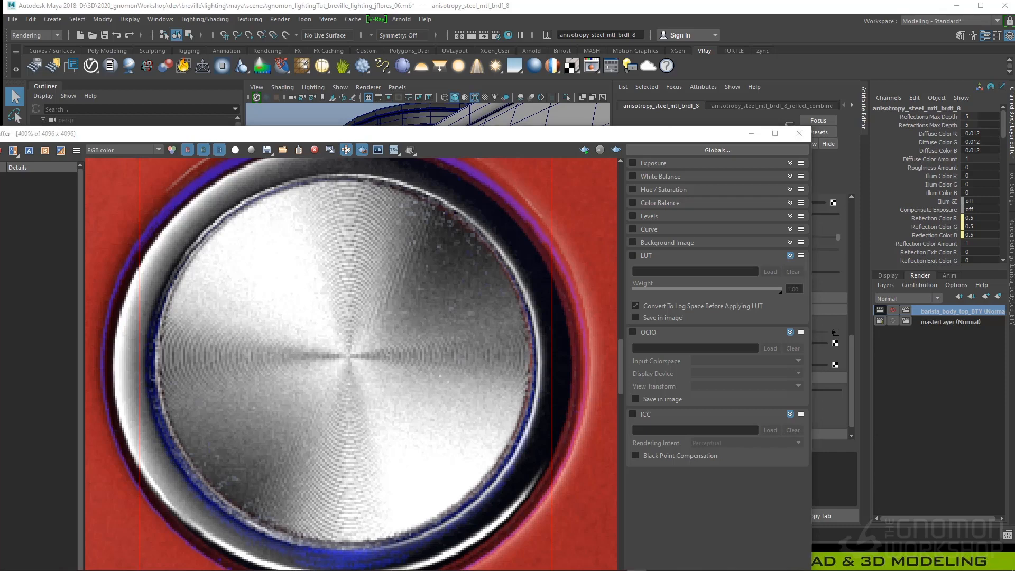
pyautogui.moveTo(1014, 290); pyautogui.dragTo(1014, 164)
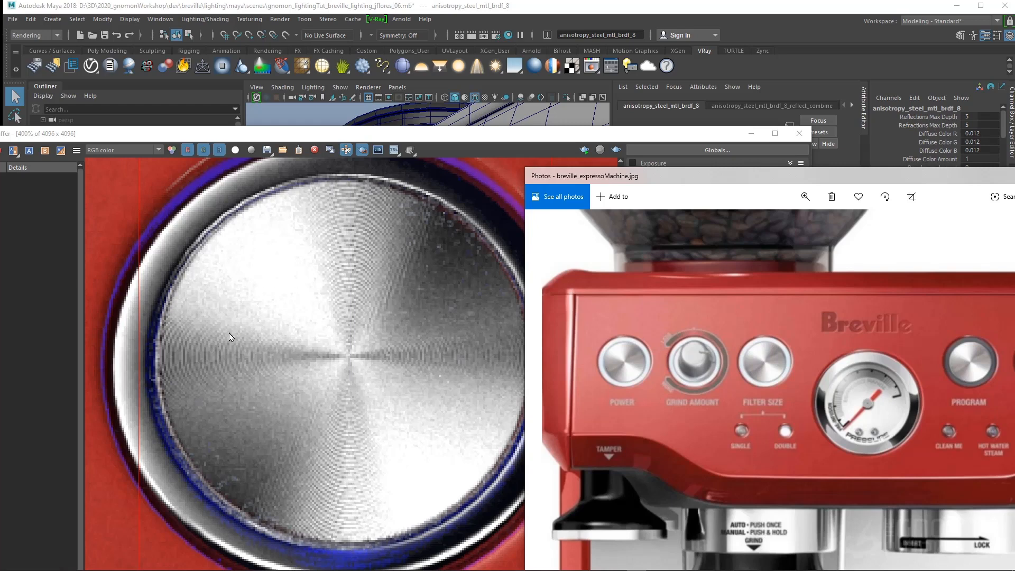
pyautogui.moveTo(637, 178); pyautogui.dragTo(549, 242)
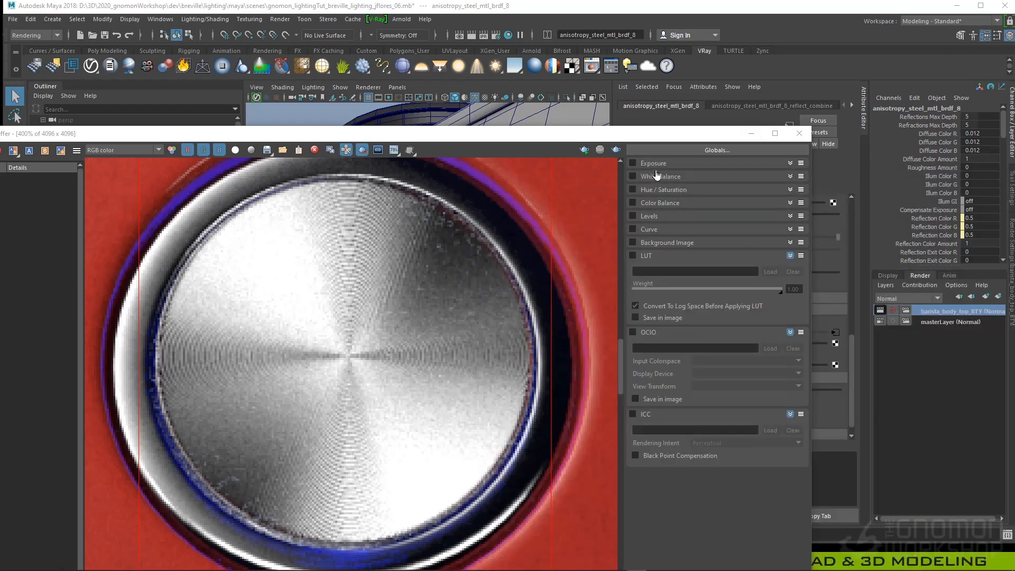
pyautogui.moveTo(560, 139); pyautogui.dragTo(499, 442)
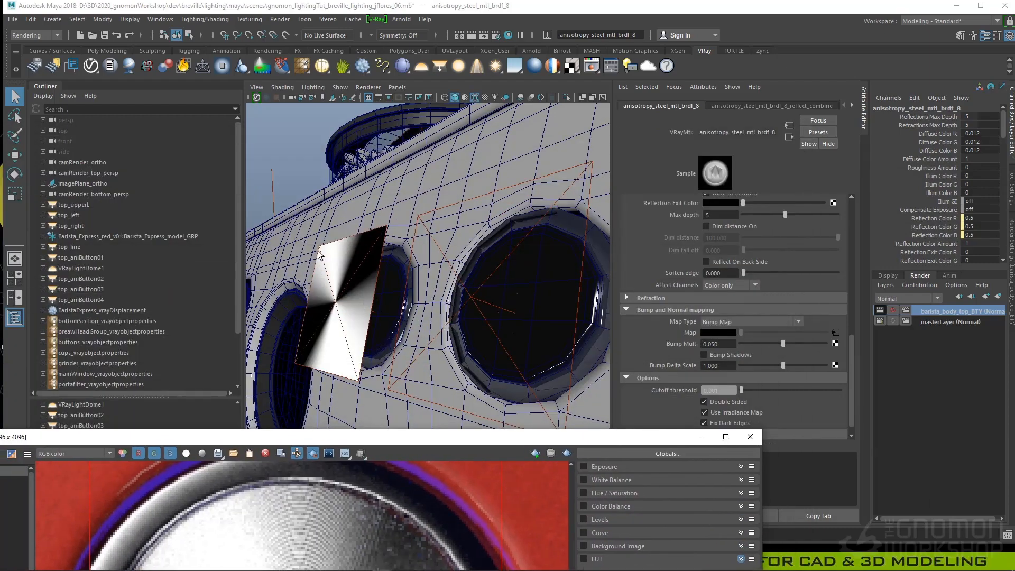
# - Inspect the placement of the rectangle lights in front of the machine's top buttons, including top_aniButton01 and top_aniButton03
pyautogui.click(350, 279)
pyautogui.keyDown('alt'); pyautogui.moveTo(380, 296); pyautogui.dragTo(383, 257, button='middle'); pyautogui.keyUp('alt')
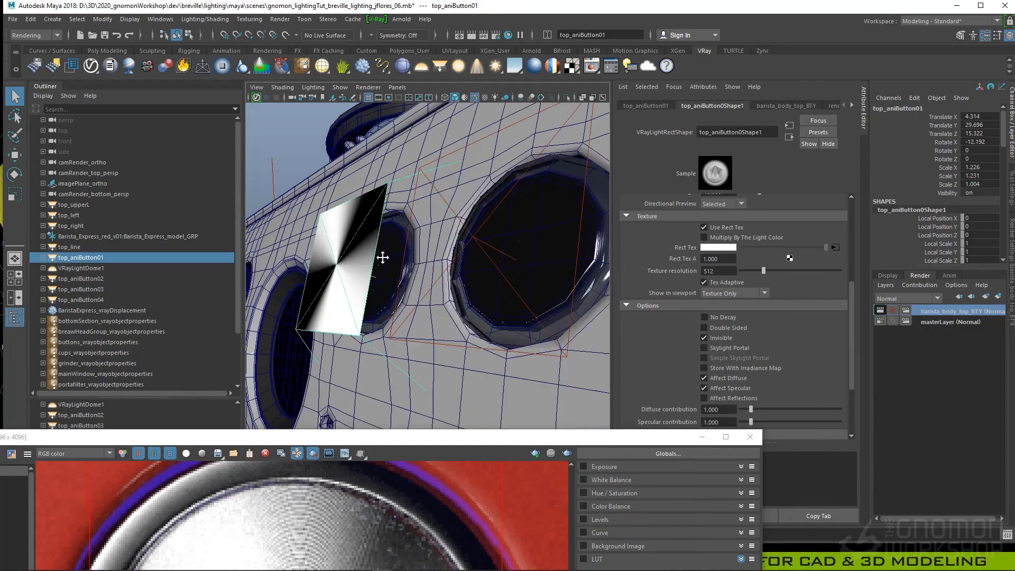
pyautogui.keyDown('alt'); pyautogui.moveTo(484, 267); pyautogui.dragTo(424, 268, button='right'); pyautogui.keyUp('alt')
pyautogui.moveTo(425, 436); pyautogui.dragTo(360, 467)
pyautogui.keyDown('alt'); pyautogui.moveTo(421, 259); pyautogui.dragTo(401, 297); pyautogui.keyUp('alt')
pyautogui.keyDown('alt'); pyautogui.moveTo(401, 296); pyautogui.dragTo(311, 322, button='middle'); pyautogui.keyUp('alt')
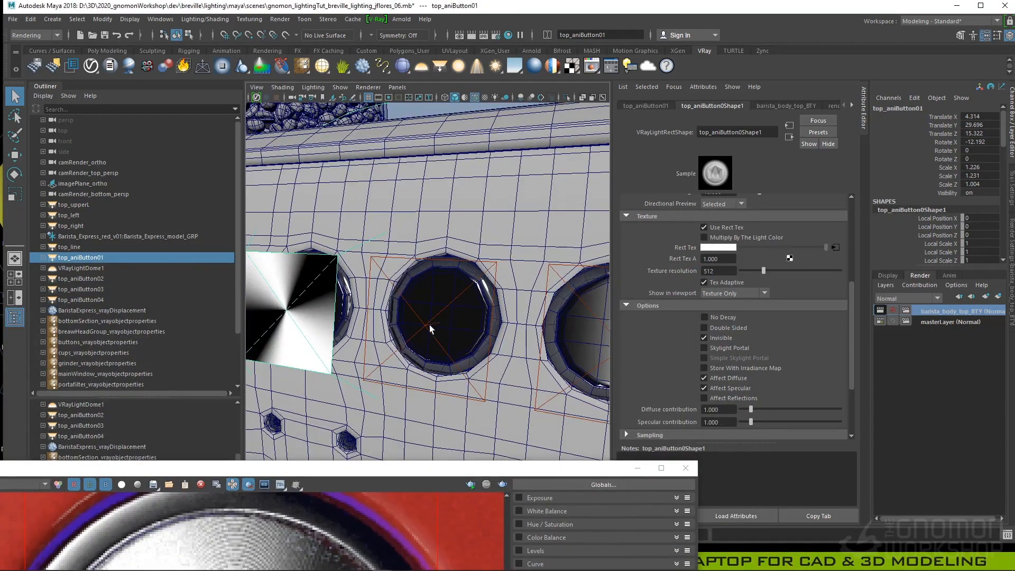
pyautogui.click(423, 333)
pyautogui.click(306, 299)
pyautogui.keyDown('alt'); pyautogui.moveTo(471, 339); pyautogui.dragTo(409, 327); pyautogui.keyUp('alt')
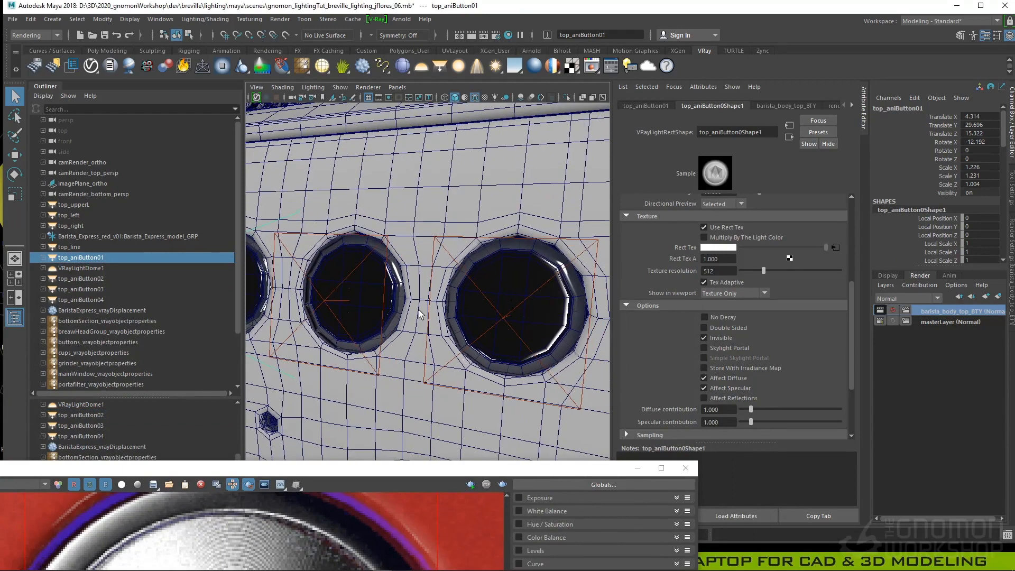
pyautogui.click(327, 298)
pyautogui.click(503, 313)
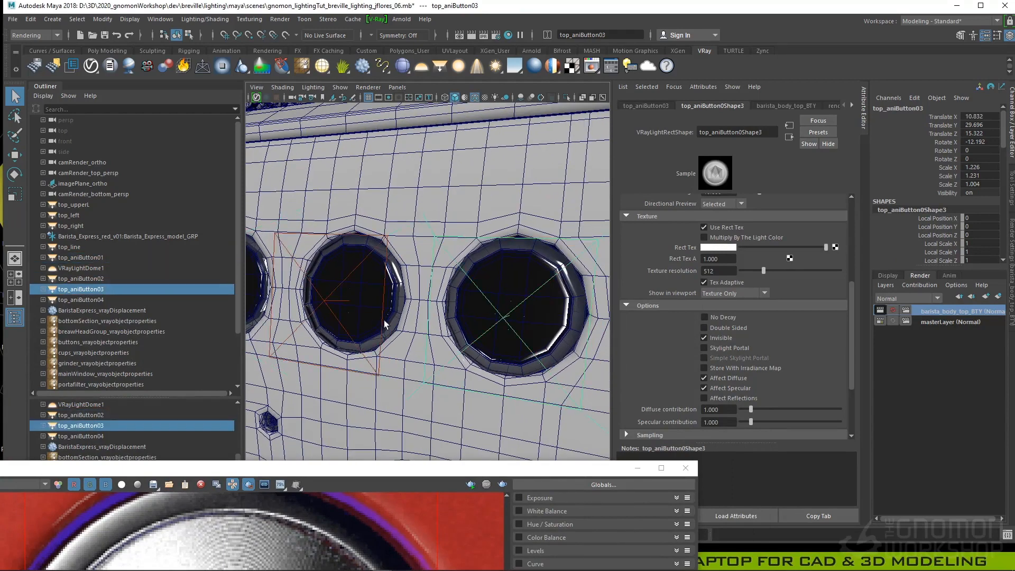
pyautogui.keyDown('alt'); pyautogui.moveTo(306, 323); pyautogui.dragTo(383, 336, button='middle'); pyautogui.keyUp('alt')
pyautogui.click(299, 314)
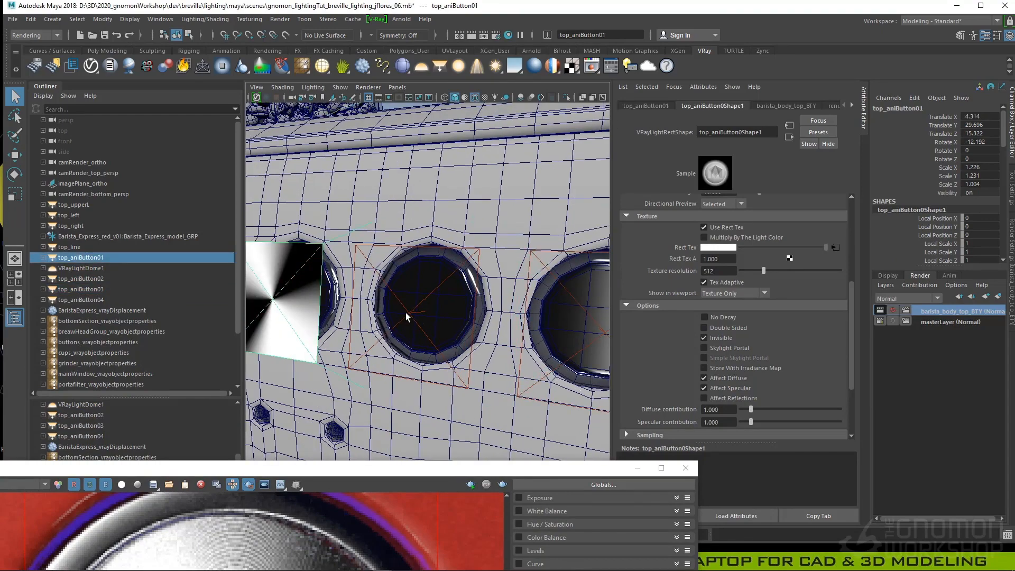
# - Compare the basic parameters and texture settings of the top_aniButton02, top_aniButton01 and top_aniButton03 lights
pyautogui.click(410, 316)
pyautogui.moveTo(467, 316)
pyautogui.keyDown('alt'); pyautogui.mouseDown()
pyautogui.moveTo(438, 319)
pyautogui.moveTo(461, 307)
pyautogui.mouseUp(); pyautogui.keyUp('alt')
pyautogui.scroll(8, 683, 344)
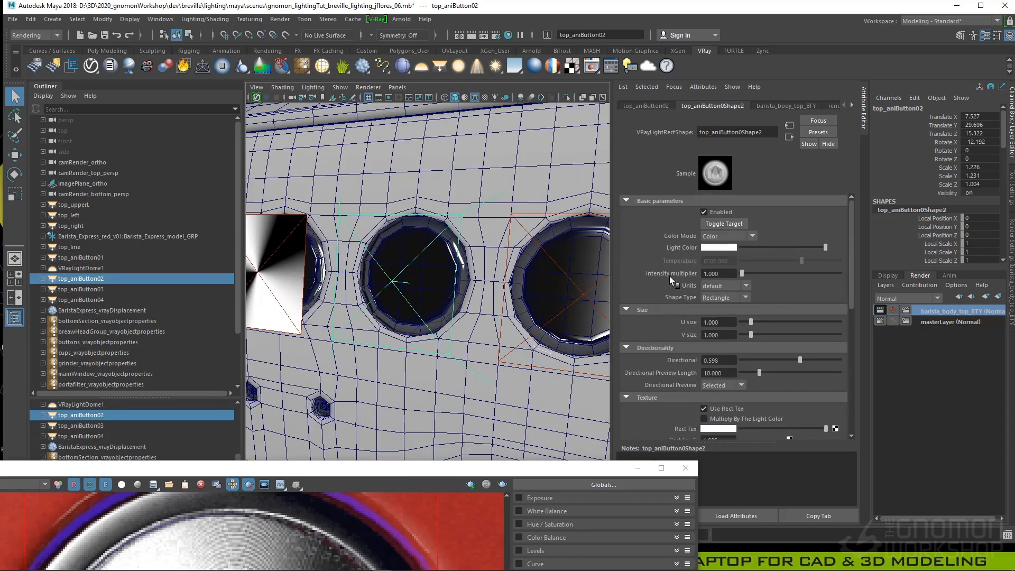
pyautogui.click(281, 289)
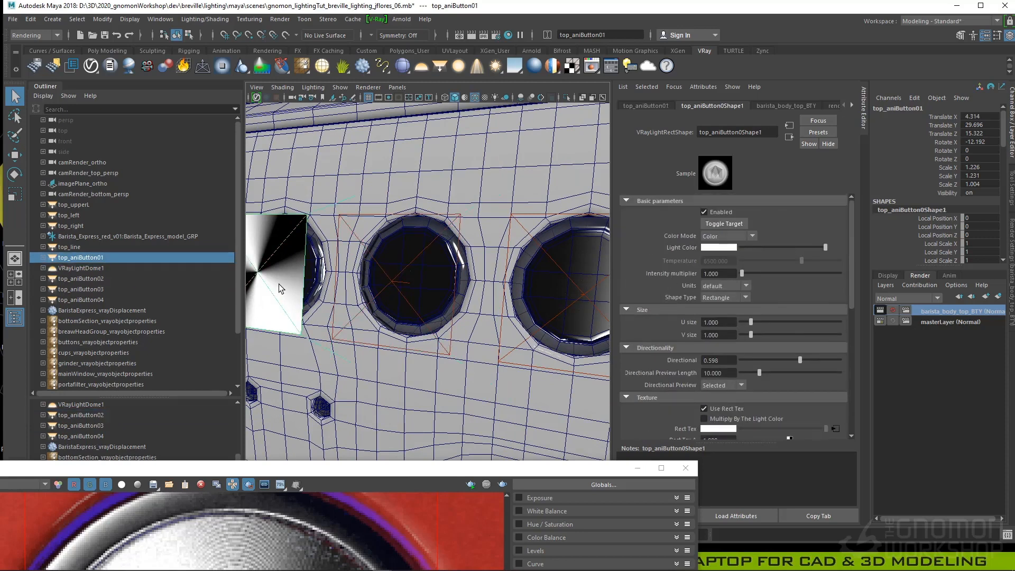
pyautogui.click(394, 279)
pyautogui.click(583, 294)
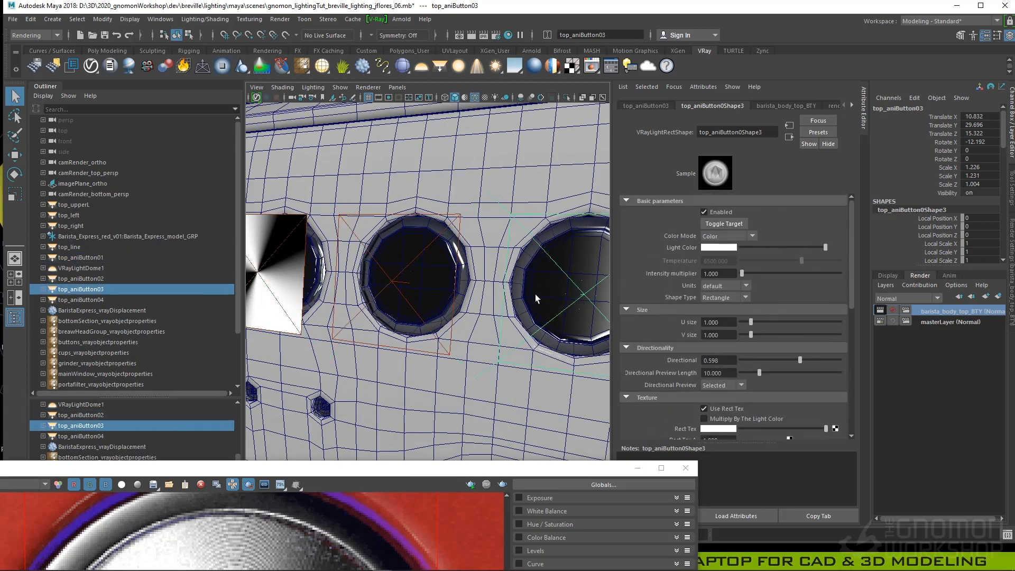
pyautogui.scroll(-5, 766, 323)
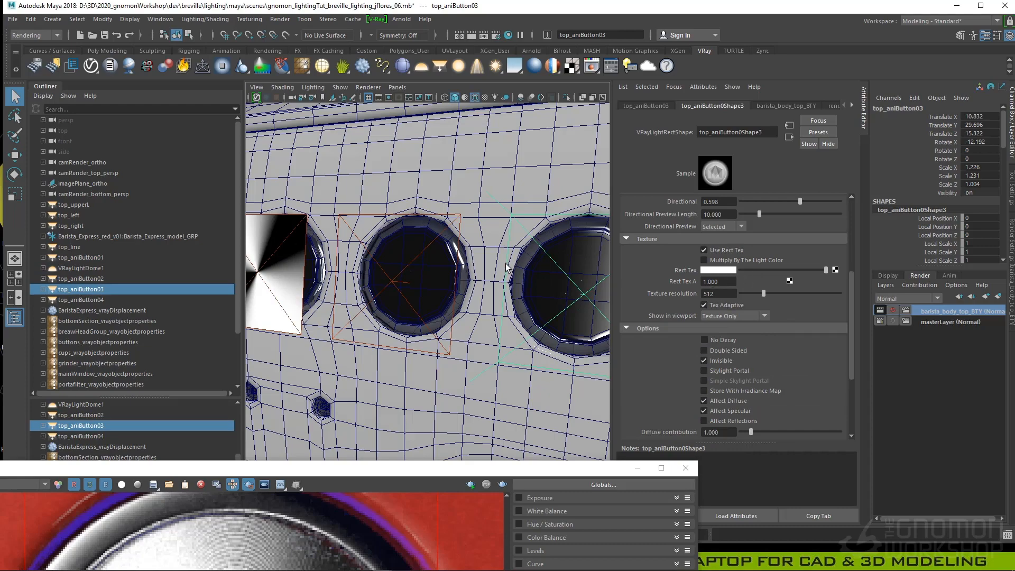
# - Select the top_aniButton01 light and open the Node Editor on a new empty tab, keeping the button lights visible in the viewport
pyautogui.keyDown('alt'); pyautogui.moveTo(286, 275); pyautogui.dragTo(312, 278, button='middle'); pyautogui.keyUp('alt')
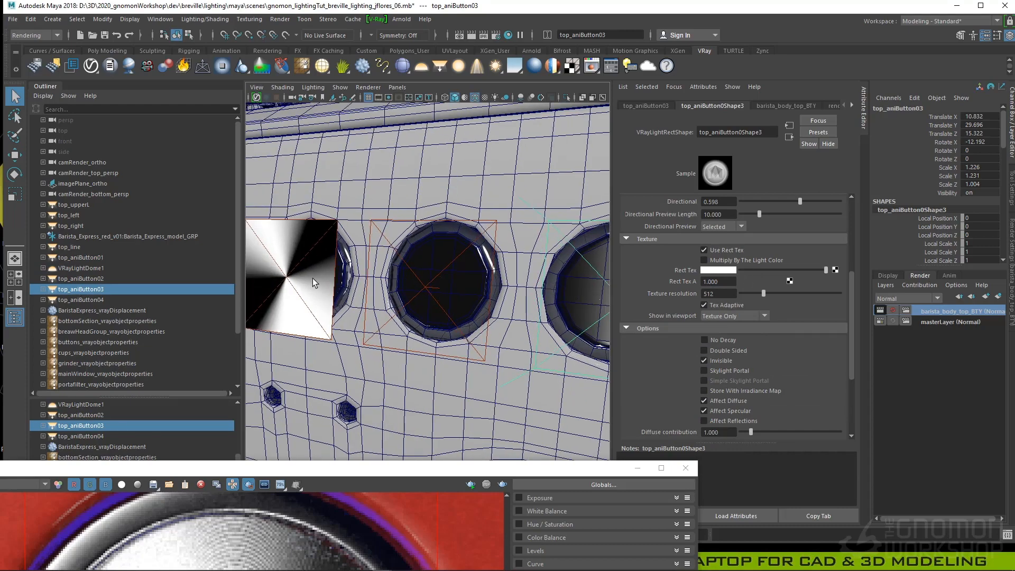
pyautogui.scroll(-5, 480, 289)
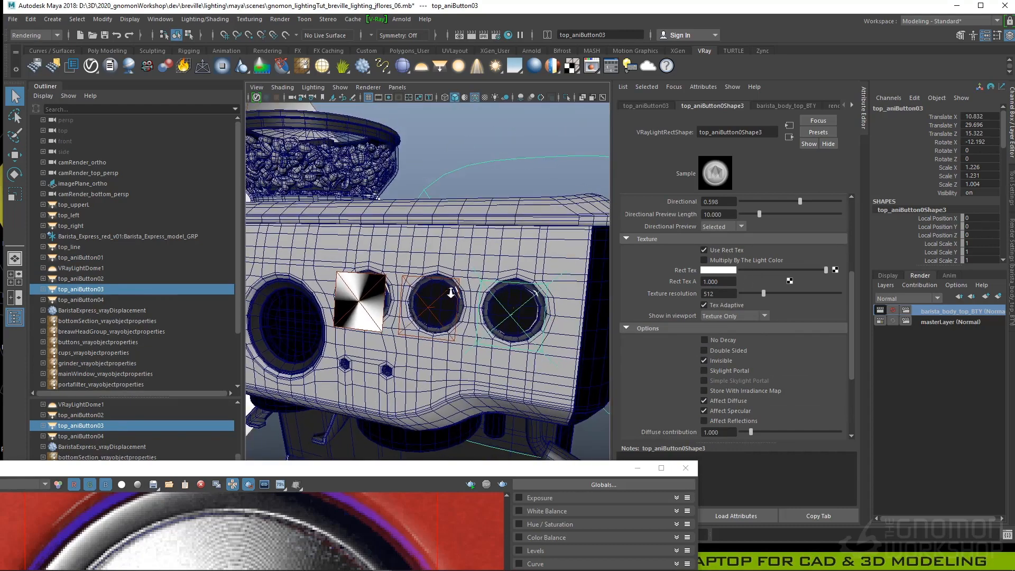
pyautogui.click(367, 308)
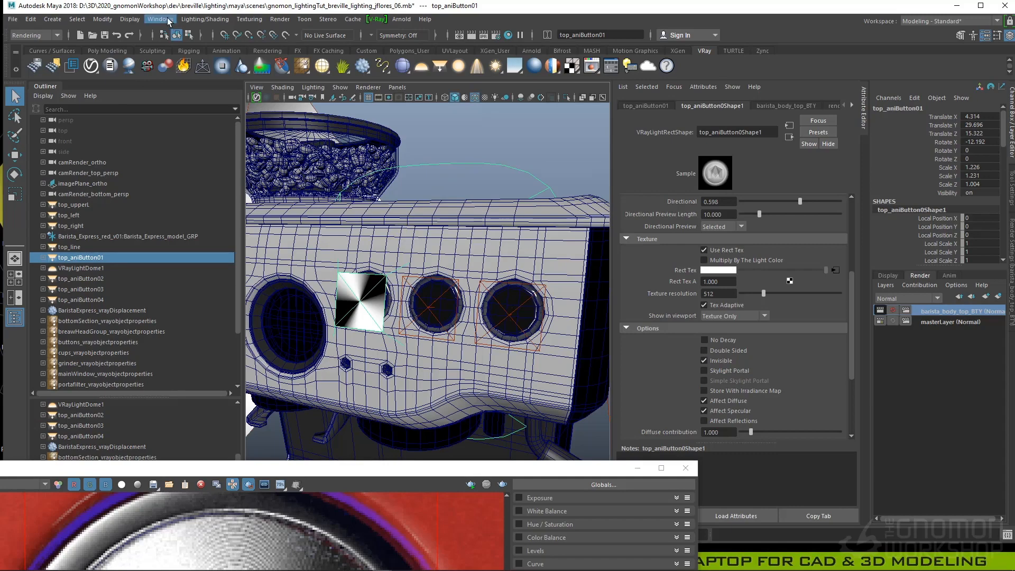
pyautogui.click(168, 21)
pyautogui.click(174, 136)
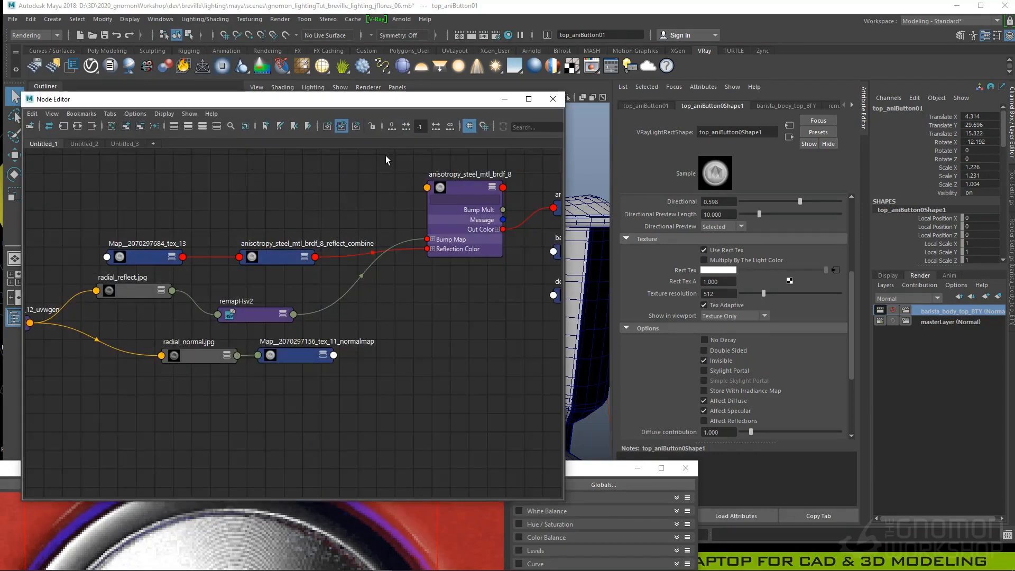
pyautogui.click(153, 144)
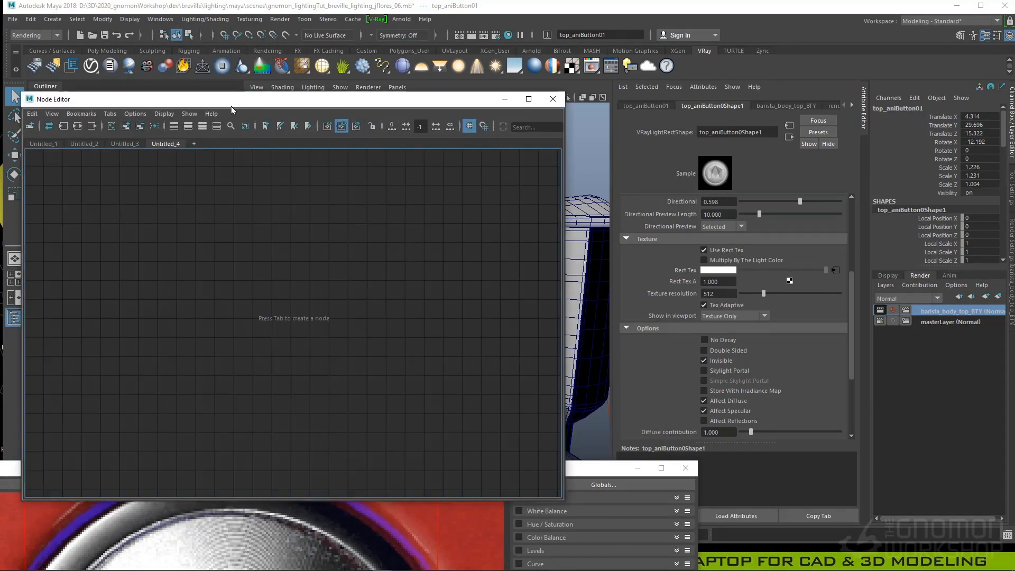
pyautogui.moveTo(231, 102); pyautogui.dragTo(246, 307)
pyautogui.moveTo(259, 373); pyautogui.dragTo(255, 377)
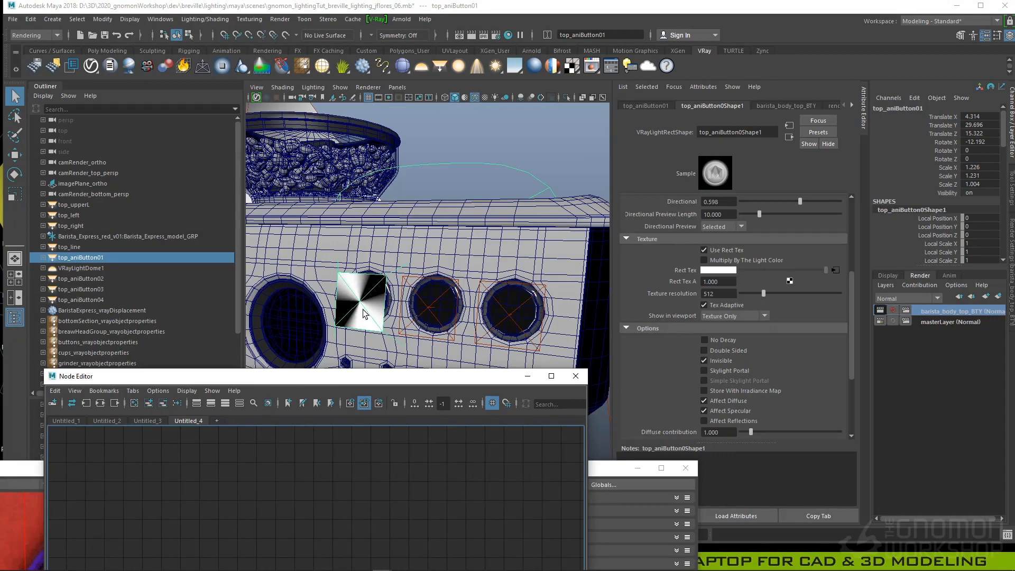
# - Add top_aniButton04 and top_aniButton03 to the light selection and graph the connections of all three selected lights in the Node Editor
pyautogui.keyDown('shift'); pyautogui.click(432, 307); pyautogui.keyUp('shift')
pyautogui.keyDown('shift'); pyautogui.click(510, 313); pyautogui.keyUp('shift')
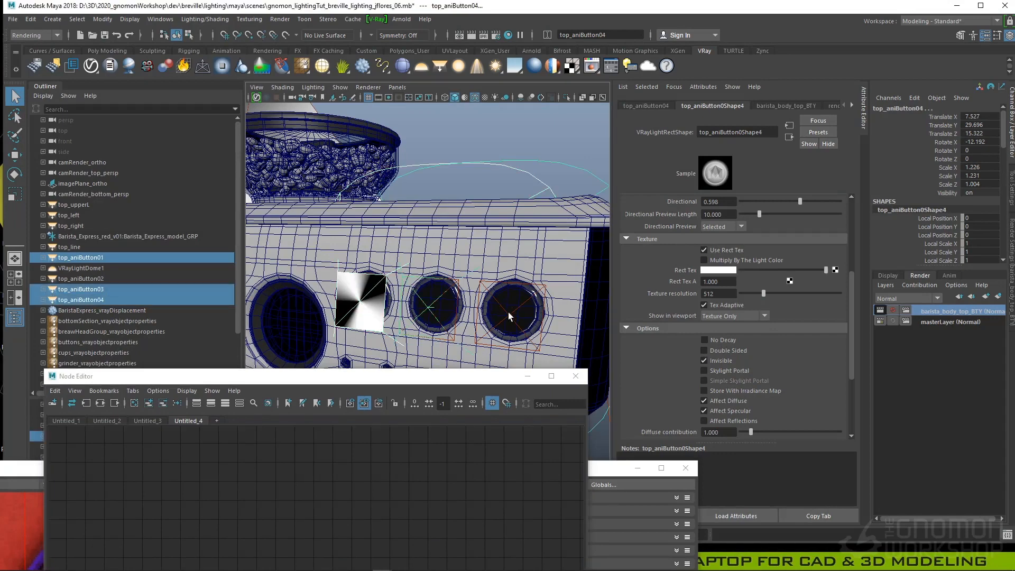
pyautogui.click(99, 403)
pyautogui.moveTo(181, 378); pyautogui.dragTo(155, 270)
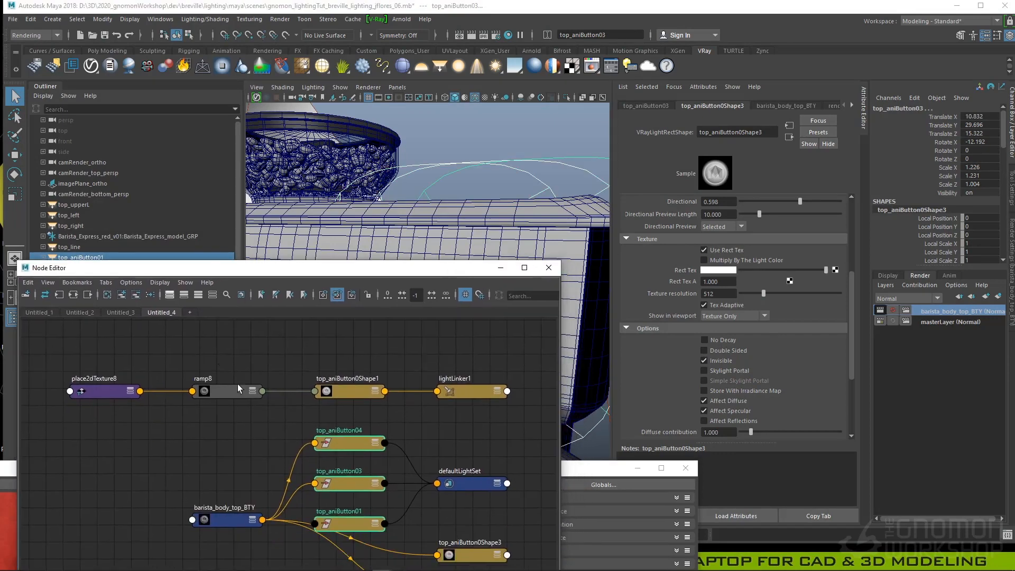
pyautogui.keyDown('alt'); pyautogui.moveTo(263, 429); pyautogui.dragTo(226, 388, button='middle'); pyautogui.keyUp('alt')
pyautogui.keyDown('alt'); pyautogui.moveTo(198, 440); pyautogui.dragTo(202, 400, button='middle'); pyautogui.keyUp('alt')
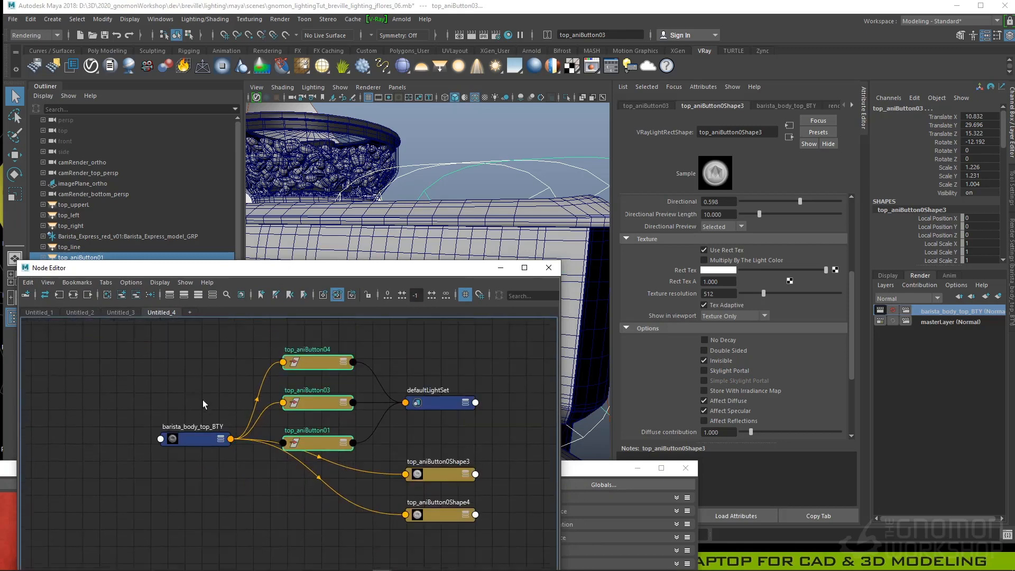
# - Move the top_aniButton0Shape3 and top_aniButton0Shape4 nodes above top_aniButton0Shape1 near ramp8, then select top_aniButton0Shape4
pyautogui.scroll(-2, 322, 464)
pyautogui.keyDown('alt'); pyautogui.moveTo(311, 468); pyautogui.dragTo(290, 499, button='middle'); pyautogui.keyUp('alt')
pyautogui.moveTo(396, 480); pyautogui.dragTo(420, 545)
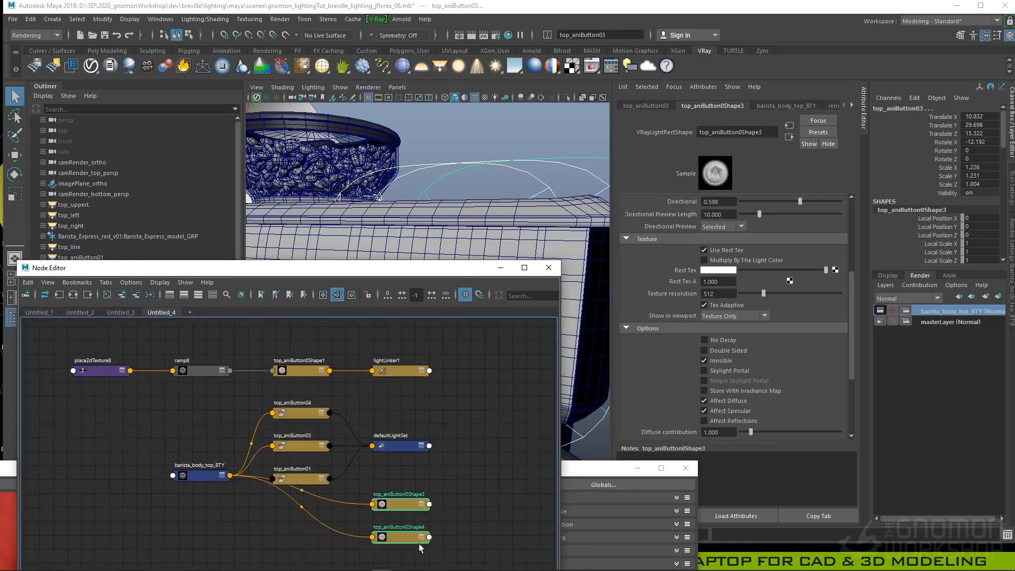
pyautogui.moveTo(384, 501); pyautogui.dragTo(306, 307)
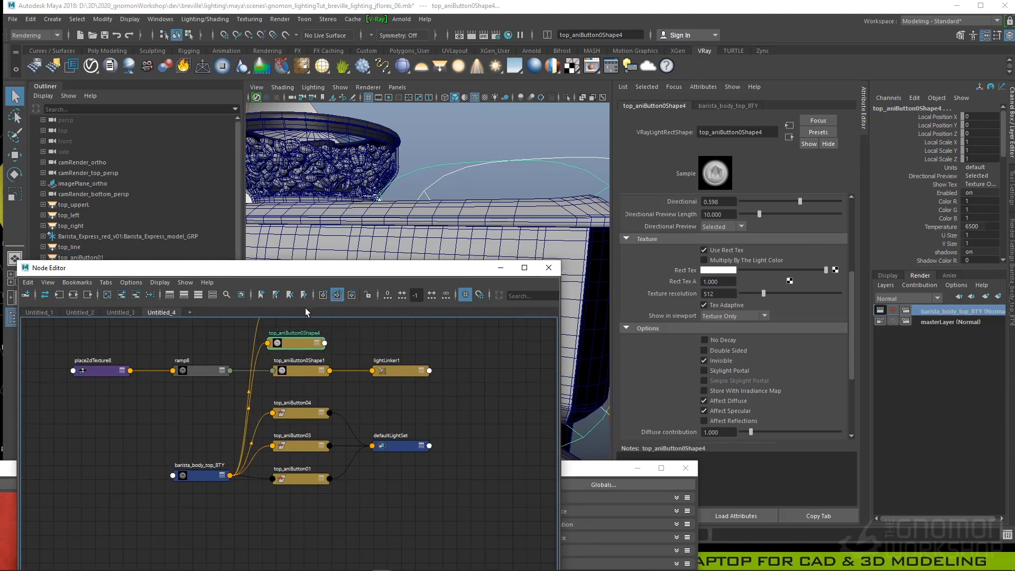
pyautogui.keyDown('alt'); pyautogui.moveTo(278, 412); pyautogui.dragTo(323, 502, button='middle'); pyautogui.keyUp('alt')
pyautogui.scroll(5, 352, 461)
pyautogui.click(265, 430)
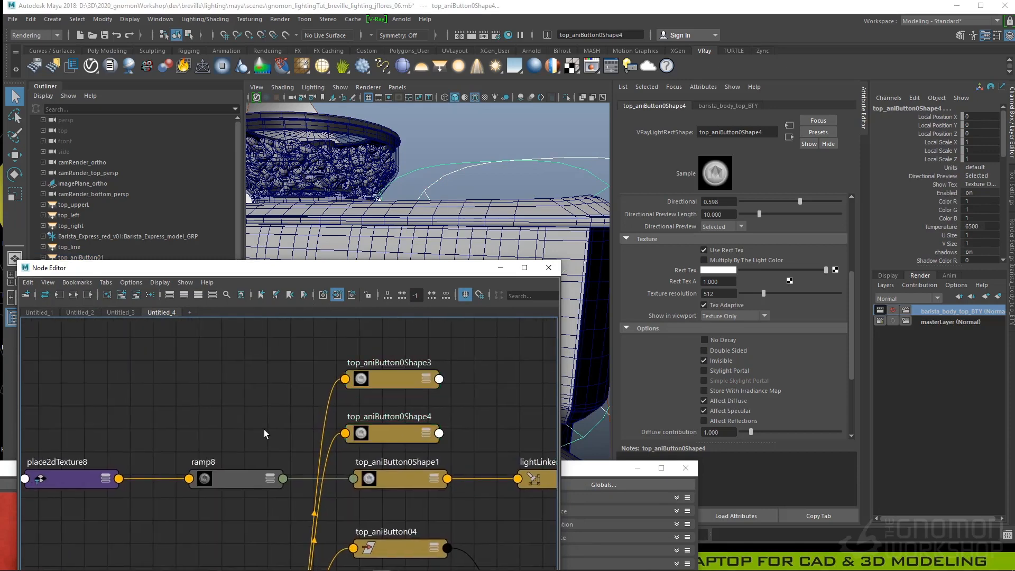
pyautogui.click(389, 433)
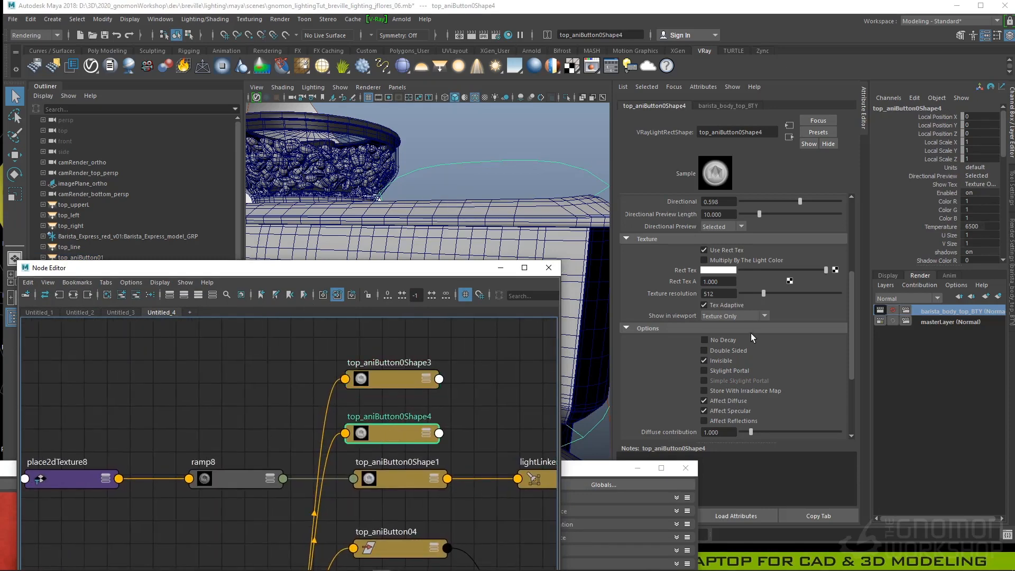
# - Connect ramp8 to the Rect Tex of top_aniButton0Shape4 and top_aniButton0Shape3, and move the Node Editor clear of the button lights
pyautogui.scroll(3, 677, 349)
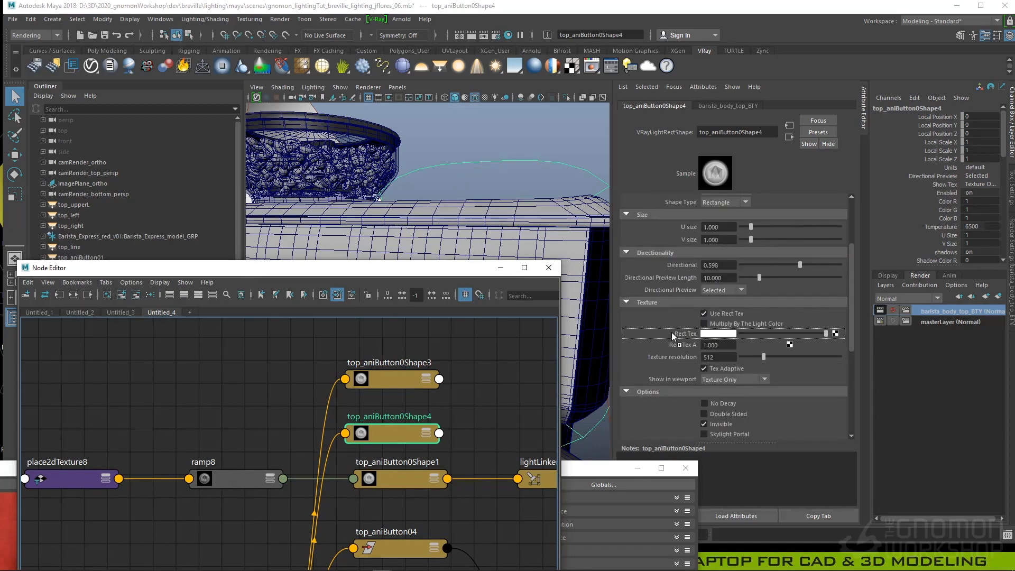
pyautogui.moveTo(673, 337); pyautogui.dragTo(673, 336, button='middle')
pyautogui.click(386, 380)
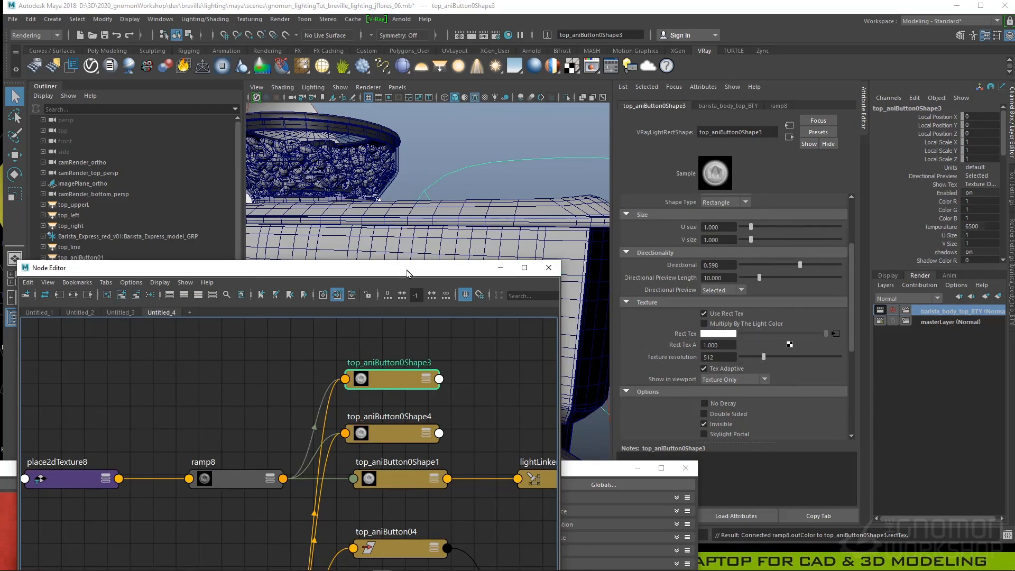
pyautogui.moveTo(407, 273); pyautogui.dragTo(343, 430)
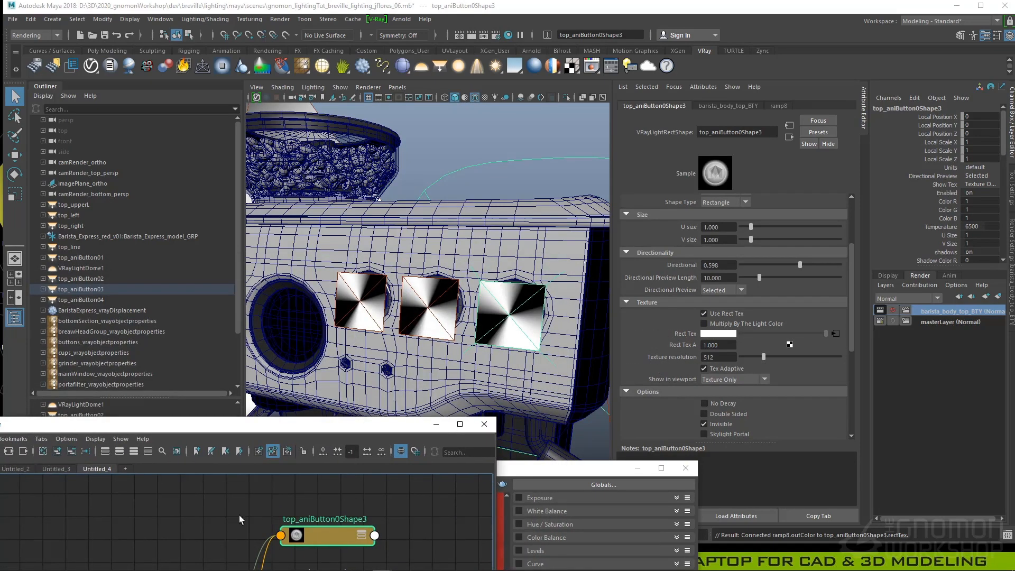
# - Try shifting the middle white colour stop of ramp8 slightly, and undo the change
pyautogui.keyDown('alt'); pyautogui.moveTo(239, 515); pyautogui.dragTo(334, 427, button='middle'); pyautogui.keyUp('alt')
pyautogui.click(273, 538)
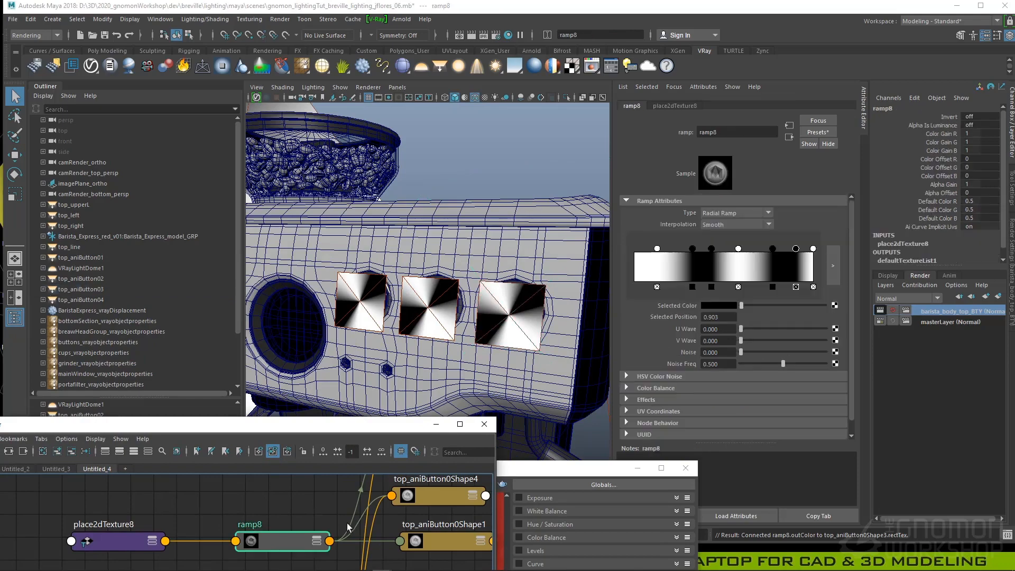
pyautogui.moveTo(738, 249); pyautogui.dragTo(749, 248)
pyautogui.hotkey('ctrl', 'z')
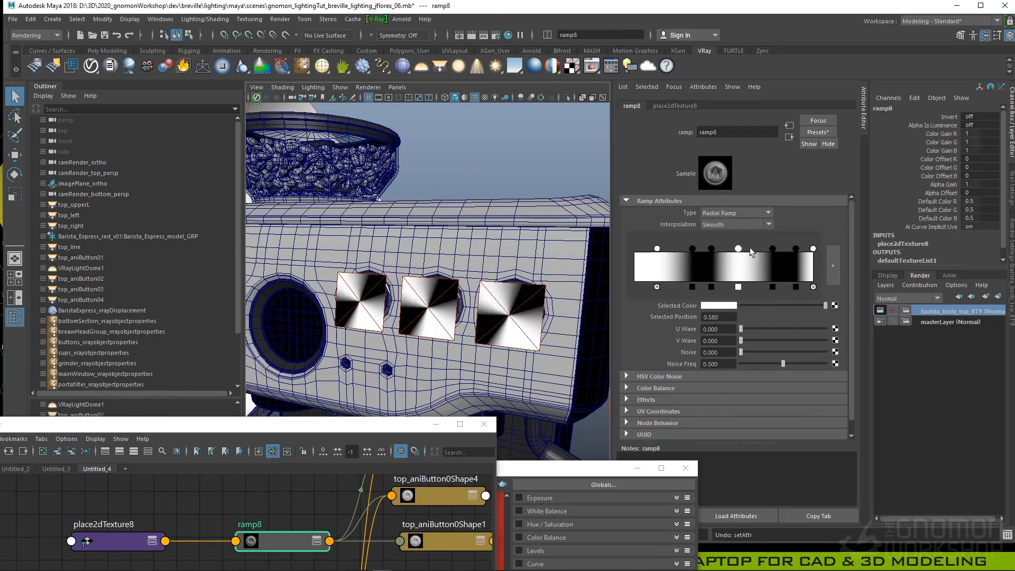
# - Duplicate the top_aniButton01 light and move the copy along X to about -5.39, onto the button on the gauge's other side
pyautogui.keyDown('alt'); pyautogui.moveTo(518, 293); pyautogui.dragTo(607, 267, button='middle'); pyautogui.keyUp('alt')
pyautogui.keyDown('alt'); pyautogui.moveTo(391, 291); pyautogui.dragTo(561, 307, button='middle'); pyautogui.keyUp('alt')
pyautogui.keyDown('alt'); pyautogui.moveTo(381, 289); pyautogui.dragTo(388, 286, button='middle'); pyautogui.keyUp('alt')
pyautogui.scroll(-3, 388, 286)
pyautogui.keyDown('alt'); pyautogui.moveTo(518, 304); pyautogui.dragTo(475, 290, button='middle'); pyautogui.keyUp('alt')
pyautogui.click(504, 290)
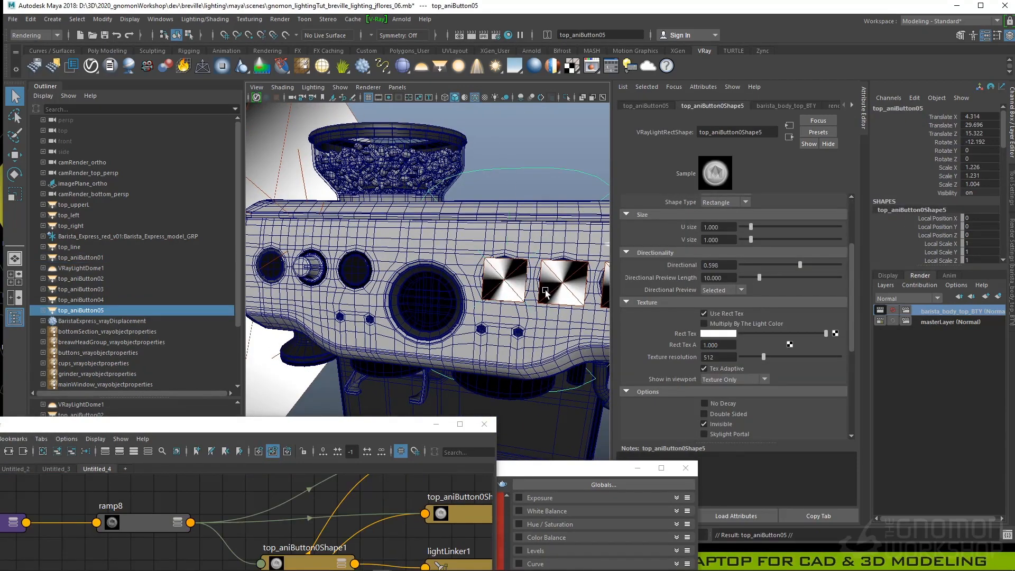
pyautogui.press('w')
pyautogui.moveTo(407, 284); pyautogui.dragTo(405, 283)
pyautogui.keyDown('alt'); pyautogui.moveTo(405, 283); pyautogui.dragTo(370, 276); pyautogui.keyUp('alt')
# - Duplicate the new button light and move the copy along X to about -12.15, onto the outermost button beyond the knob
pyautogui.hotkey('ctrl', 'd')
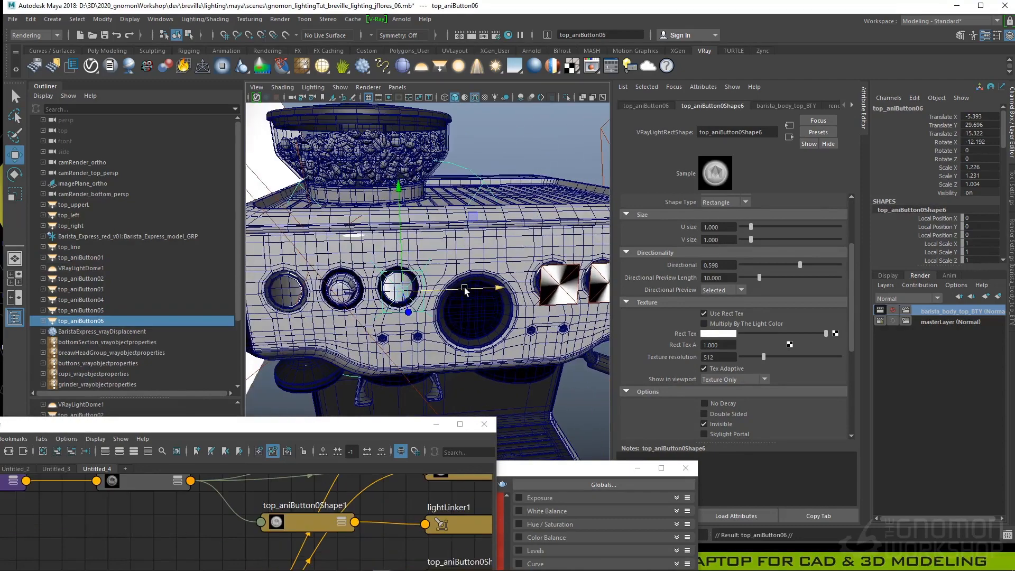
pyautogui.moveTo(465, 294); pyautogui.dragTo(348, 302)
pyautogui.press('alt')
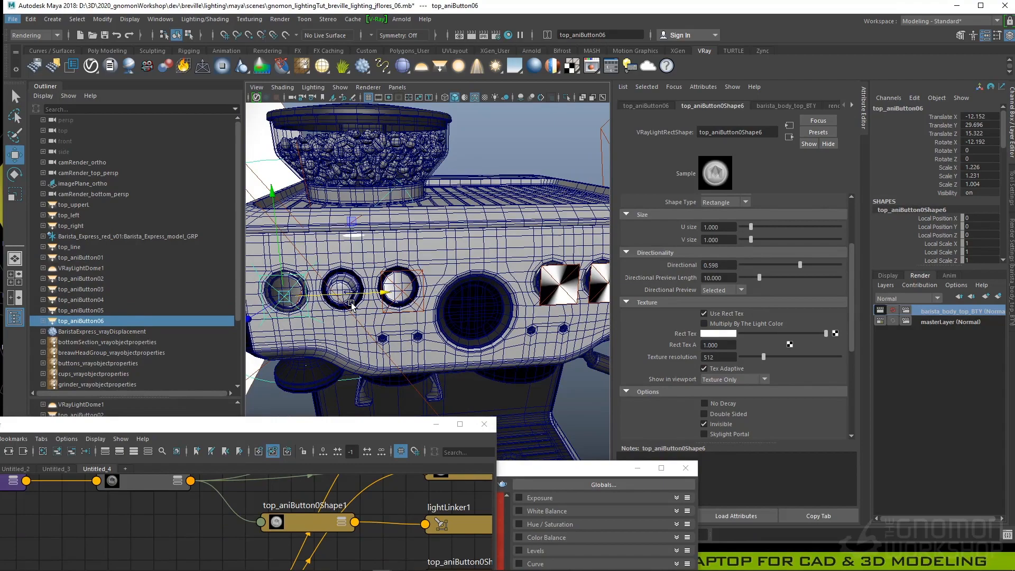
pyautogui.keyDown('alt'); pyautogui.moveTo(391, 296); pyautogui.dragTo(465, 324); pyautogui.keyUp('alt')
pyautogui.press('q')
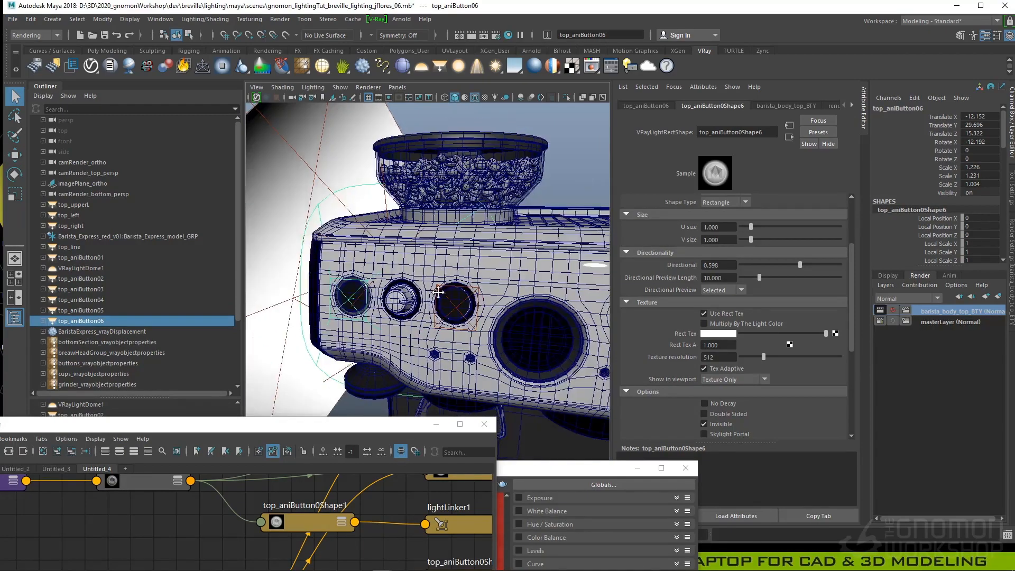
# - Select all objects illuminated by the top_aniButton04 light and remove the button faces from that selection
pyautogui.keyDown('alt'); pyautogui.moveTo(528, 320); pyautogui.dragTo(290, 313, button='middle'); pyautogui.keyUp('alt')
pyautogui.keyDown('alt'); pyautogui.moveTo(289, 313); pyautogui.dragTo(426, 320, button='right'); pyautogui.keyUp('alt')
pyautogui.click(429, 321)
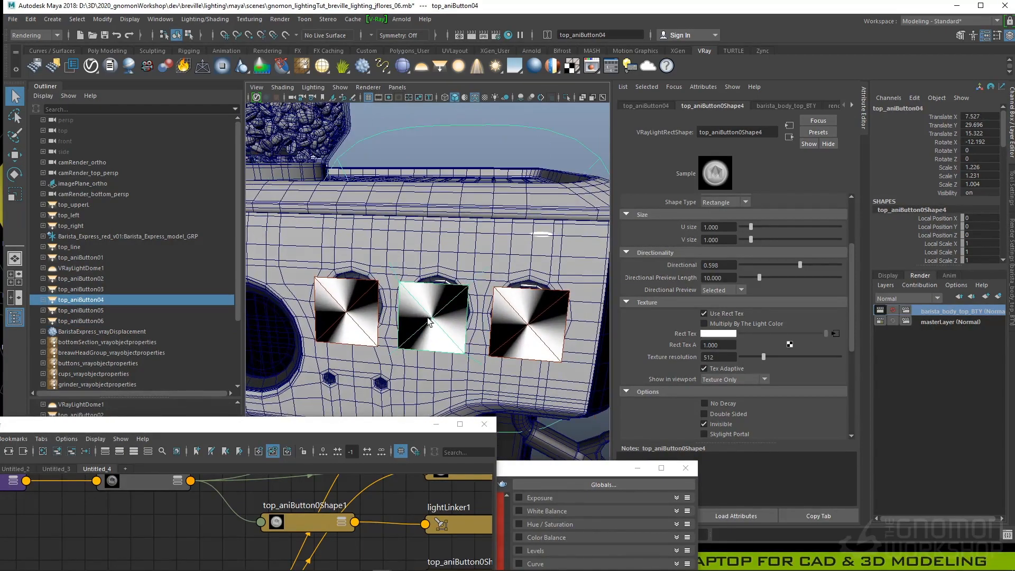
pyautogui.click(206, 19)
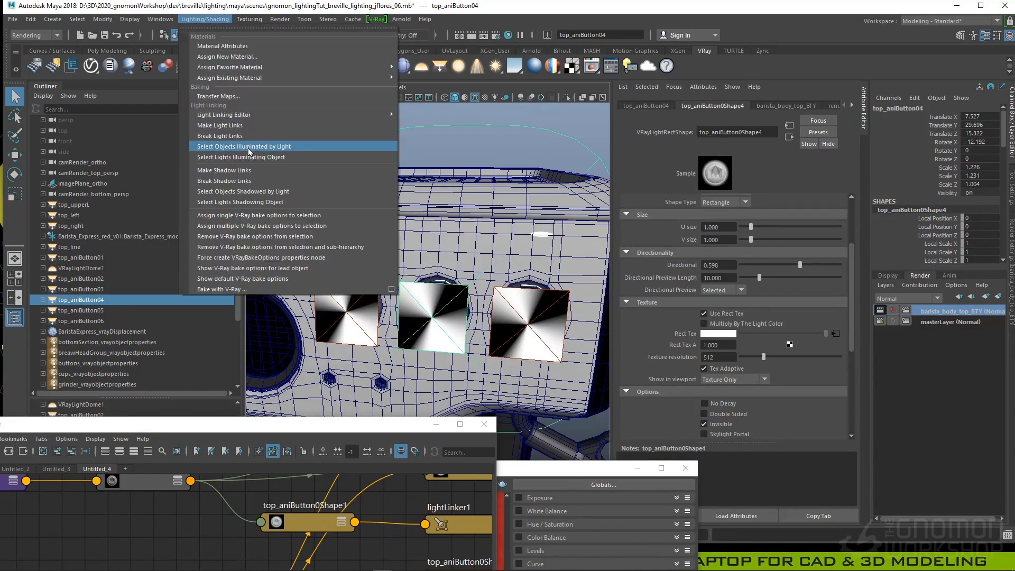
pyautogui.click(249, 153)
pyautogui.keyDown('alt'); pyautogui.moveTo(429, 291); pyautogui.dragTo(397, 299); pyautogui.keyUp('alt')
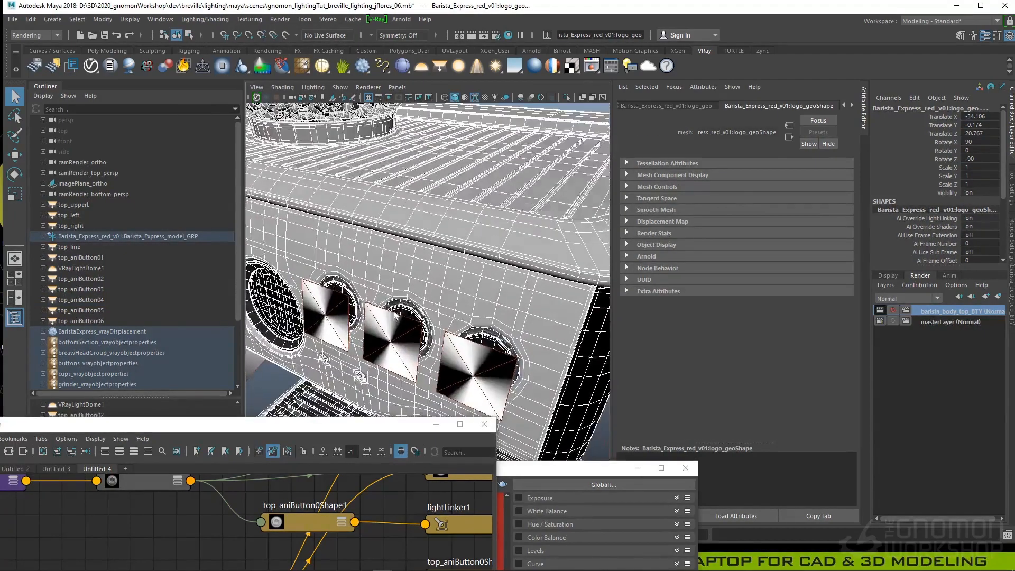
pyautogui.keyDown('alt'); pyautogui.moveTo(392, 312); pyautogui.dragTo(423, 241, button='middle'); pyautogui.keyUp('alt')
pyautogui.scroll(10, 424, 242)
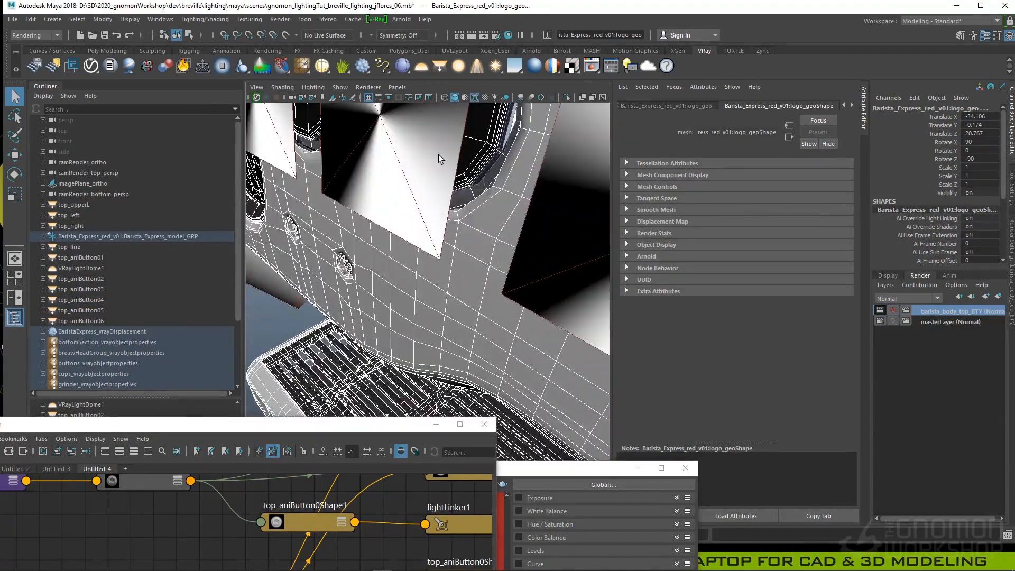
pyautogui.moveTo(435, 265)
pyautogui.keyDown('alt'); pyautogui.mouseDown()
pyautogui.moveTo(458, 259)
pyautogui.moveTo(443, 261)
pyautogui.mouseUp(); pyautogui.keyUp('alt')
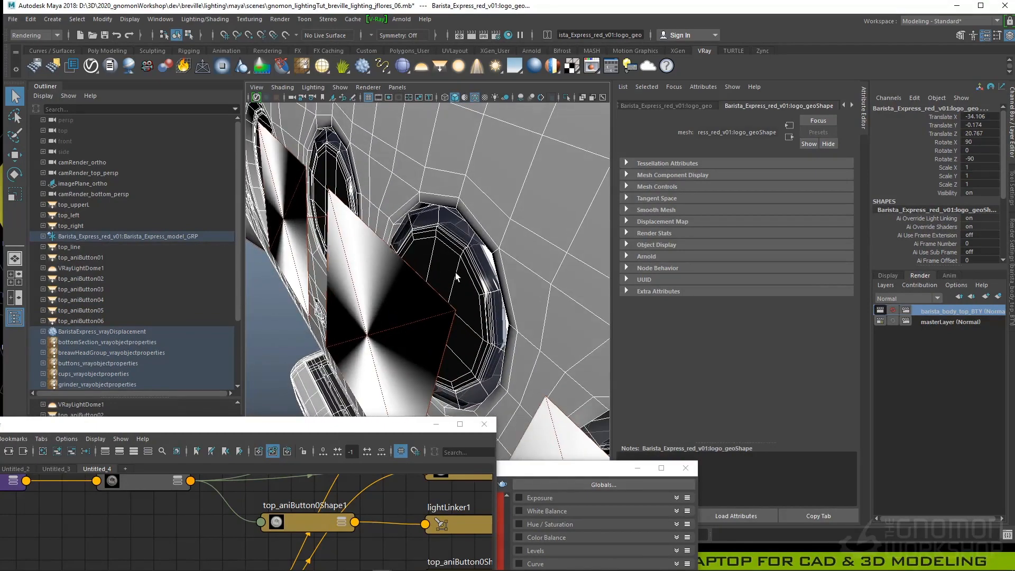
pyautogui.keyDown('ctrl'); pyautogui.click(460, 271); pyautogui.keyUp('ctrl')
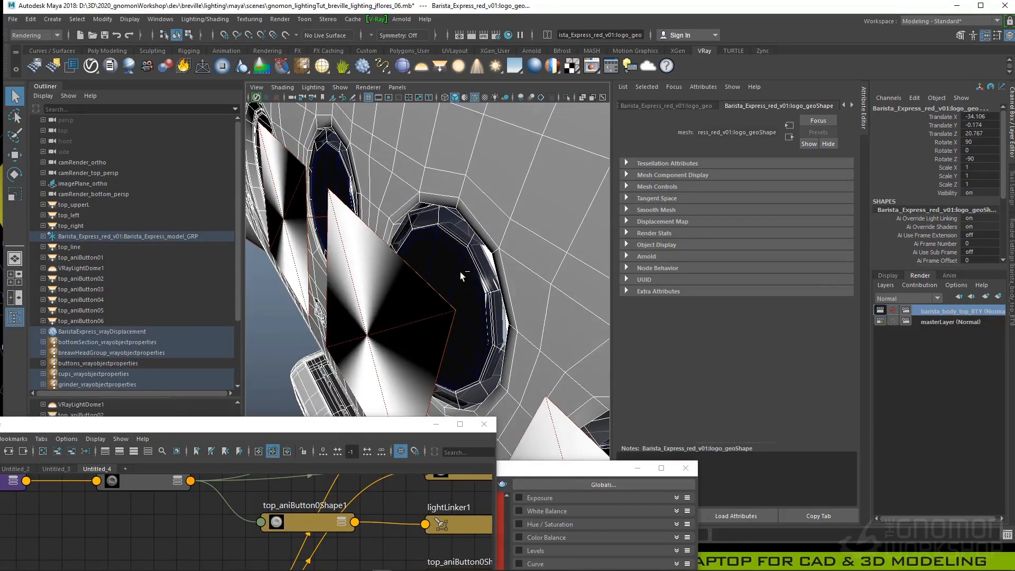
# - Add the top_aniButton04 light to the selected objects and break its light links with them
pyautogui.click(390, 319)
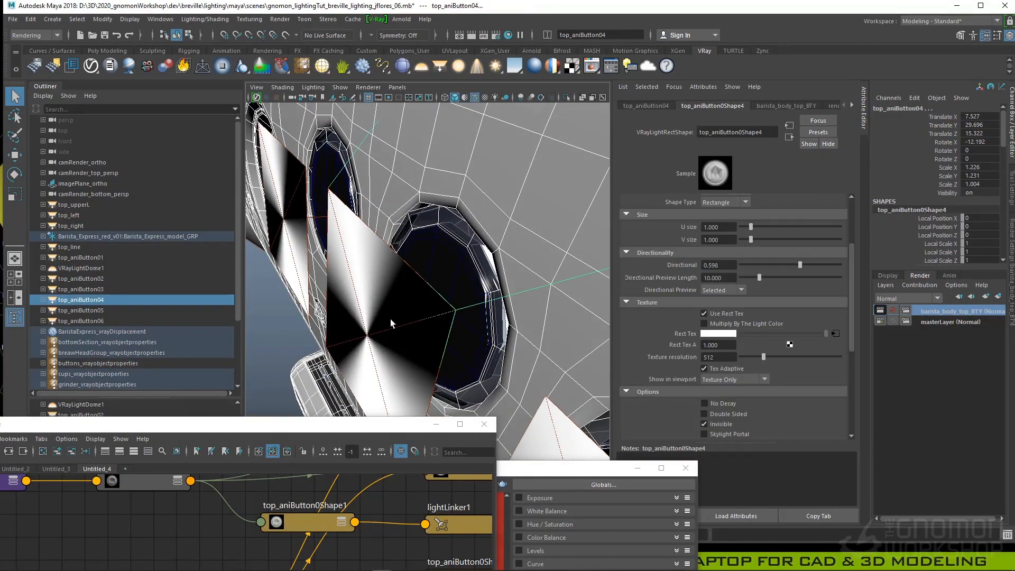
pyautogui.click(203, 24)
pyautogui.click(232, 136)
pyautogui.keyDown('alt'); pyautogui.moveTo(398, 210); pyautogui.dragTo(379, 223, button='right'); pyautogui.keyUp('alt')
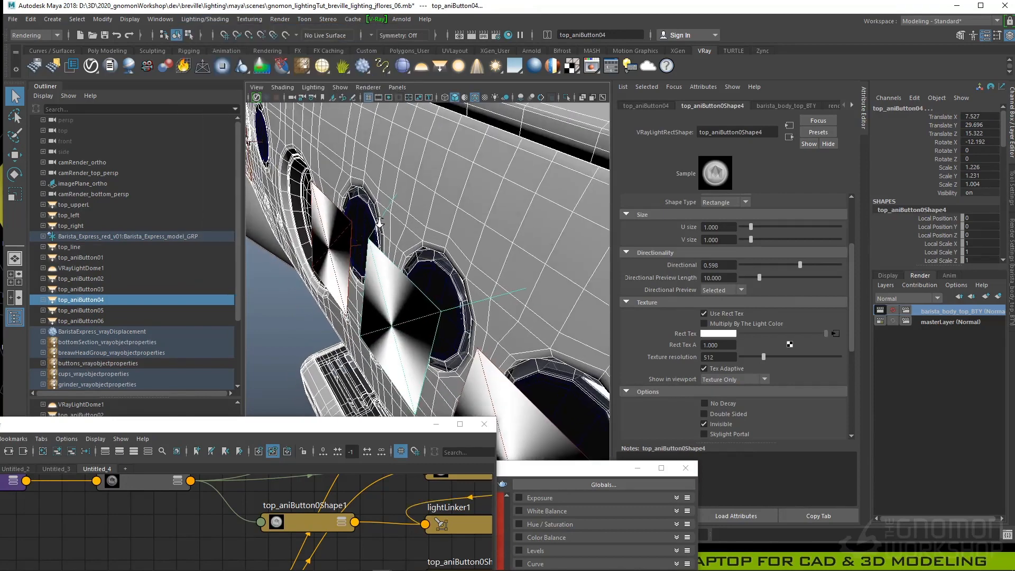
pyautogui.keyDown('alt'); pyautogui.moveTo(391, 248); pyautogui.dragTo(400, 218, button='middle'); pyautogui.keyUp('alt')
# - Swap top_aniButton04 for top_aniButton03 in the selection and break that light's links to the non-button objects
pyautogui.keyDown('shift'); pyautogui.click(352, 216); pyautogui.keyUp('shift')
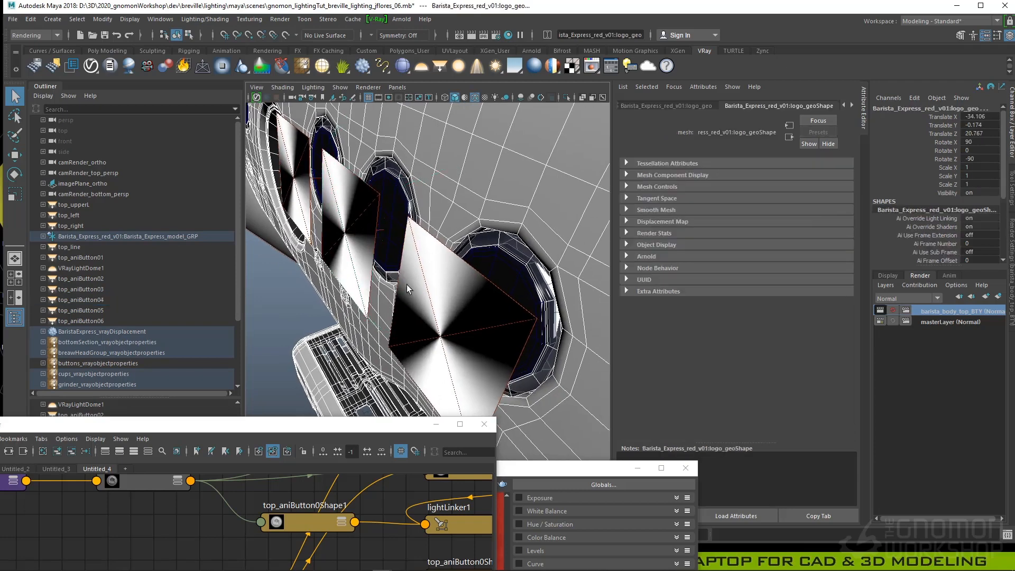
pyautogui.keyDown('alt'); pyautogui.moveTo(441, 313); pyautogui.dragTo(352, 294, button='middle'); pyautogui.keyUp('alt')
pyautogui.click(332, 289)
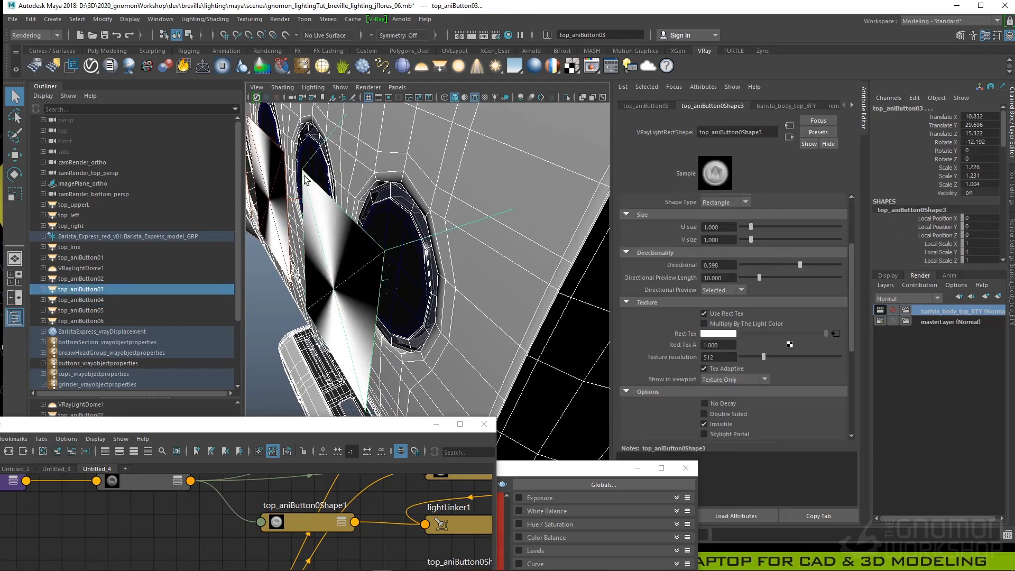
pyautogui.click(204, 24)
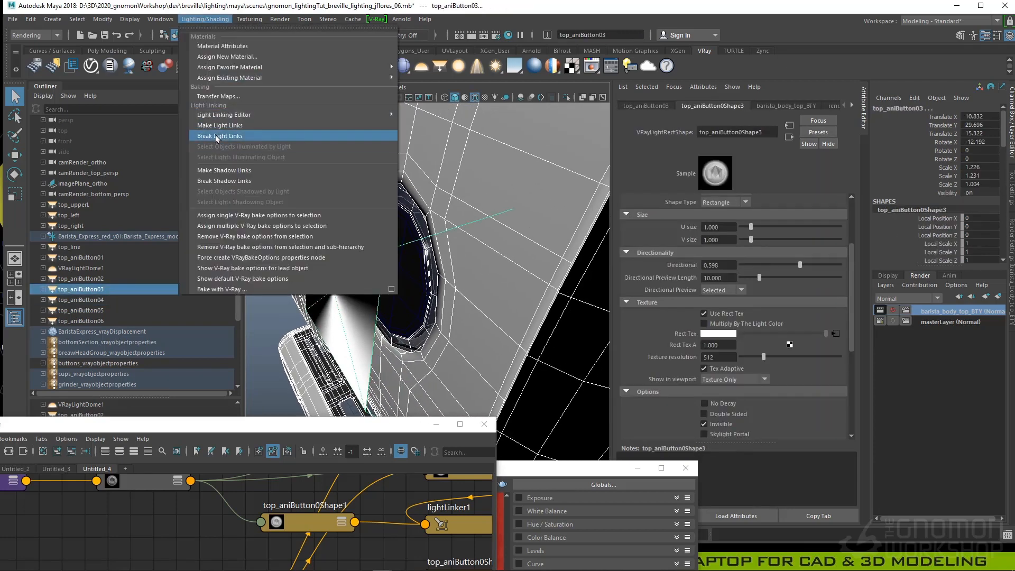
pyautogui.click(217, 136)
# - Swap top_aniButton03 for top_aniButton05 in the selection and break that light's links to the non-button objects
pyautogui.keyDown('shift'); pyautogui.click(359, 280); pyautogui.keyUp('shift')
pyautogui.keyDown('alt'); pyautogui.moveTo(359, 280); pyautogui.dragTo(383, 243); pyautogui.keyUp('alt')
pyautogui.keyDown('alt'); pyautogui.moveTo(383, 244); pyautogui.dragTo(539, 369, button='middle'); pyautogui.keyUp('alt')
pyautogui.keyDown('alt'); pyautogui.moveTo(338, 254); pyautogui.dragTo(383, 265, button='right'); pyautogui.keyUp('alt')
pyautogui.click(414, 263)
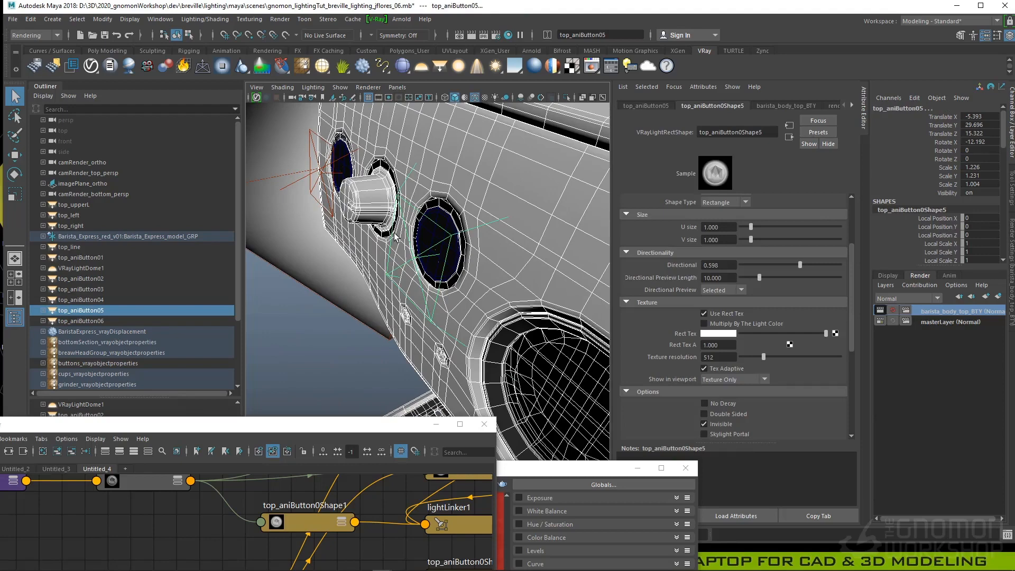
pyautogui.click(216, 21)
pyautogui.click(315, 190)
# - Swap top_aniButton05 for top_aniButton06 in the selection and break that light's links to the non-button objects
pyautogui.click(405, 238)
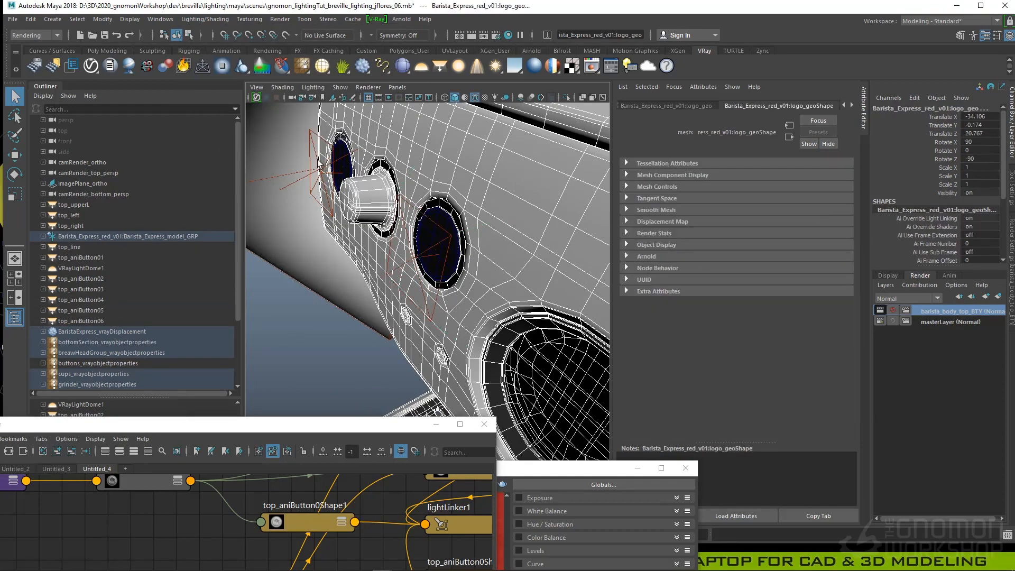
pyautogui.click(319, 163)
pyautogui.click(209, 19)
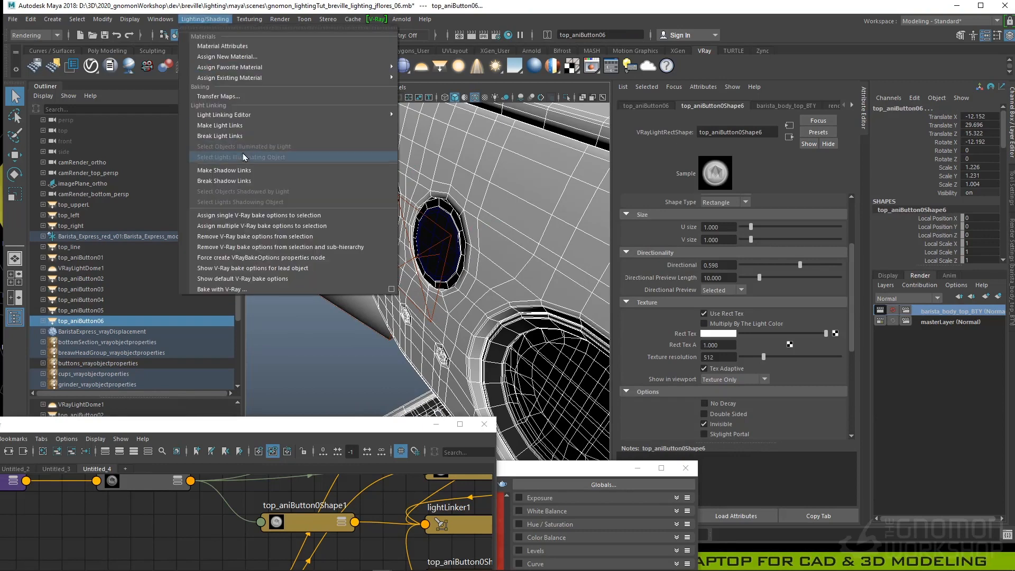
pyautogui.click(227, 136)
# - Select the objects illuminated by top_aniButton05 and check which geometry along the front panel it is linked to
pyautogui.click(437, 242)
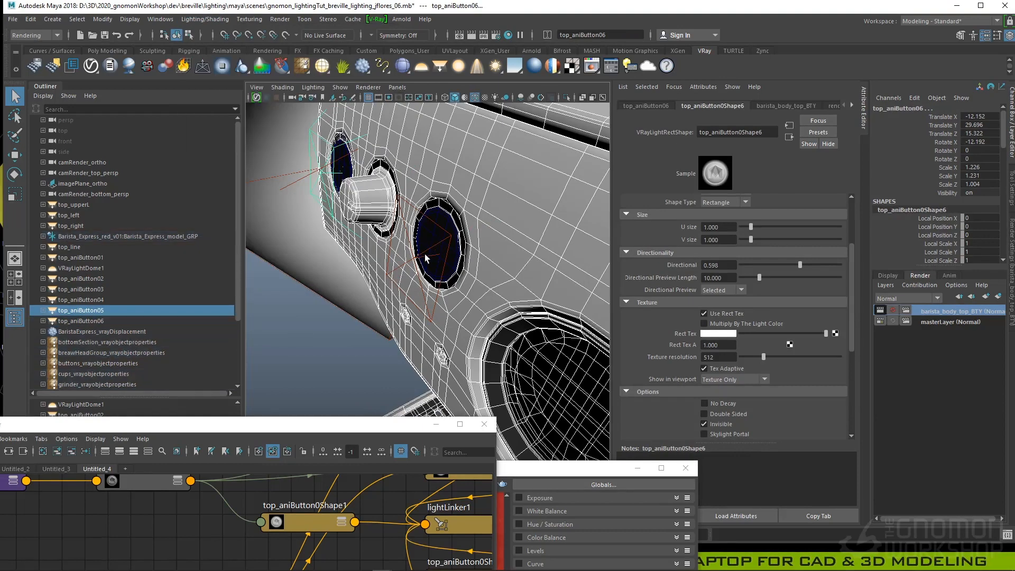
pyautogui.click(199, 21)
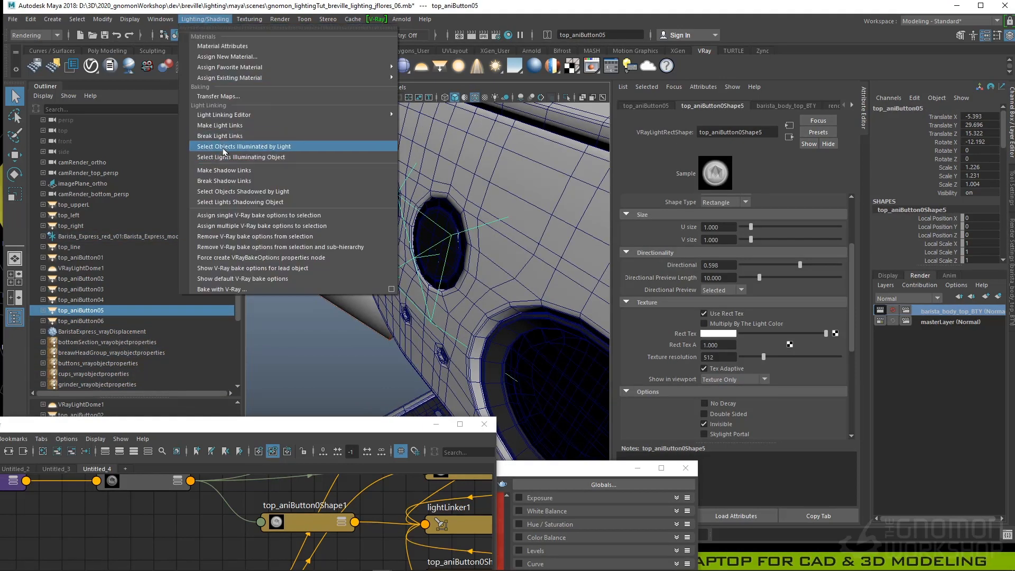
pyautogui.click(225, 148)
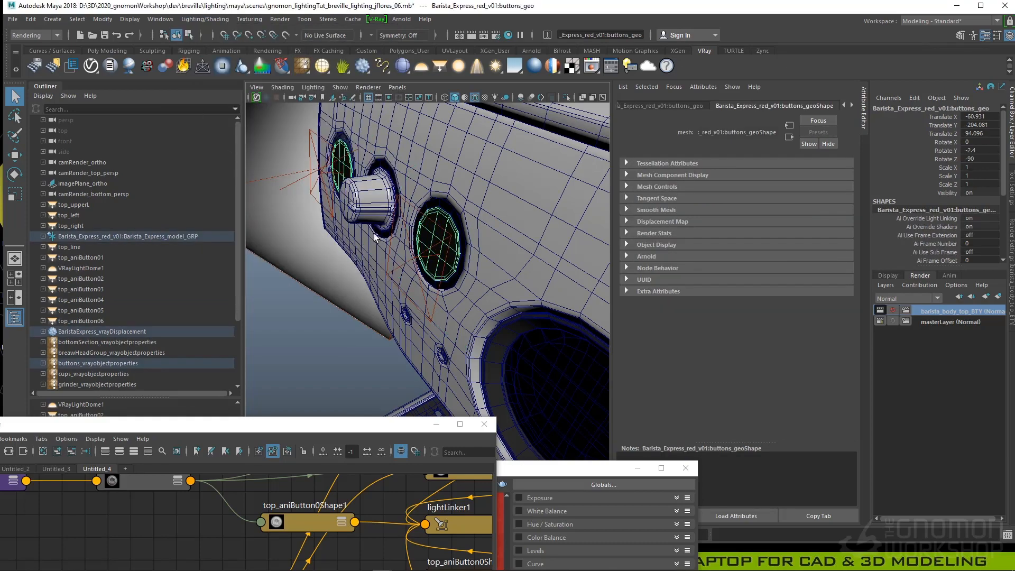
pyautogui.scroll(-4, 460, 262)
pyautogui.keyDown('alt'); pyautogui.moveTo(464, 301); pyautogui.dragTo(449, 301); pyautogui.keyUp('alt')
pyautogui.keyDown('alt'); pyautogui.moveTo(450, 301); pyautogui.dragTo(365, 214, button='middle'); pyautogui.keyUp('alt')
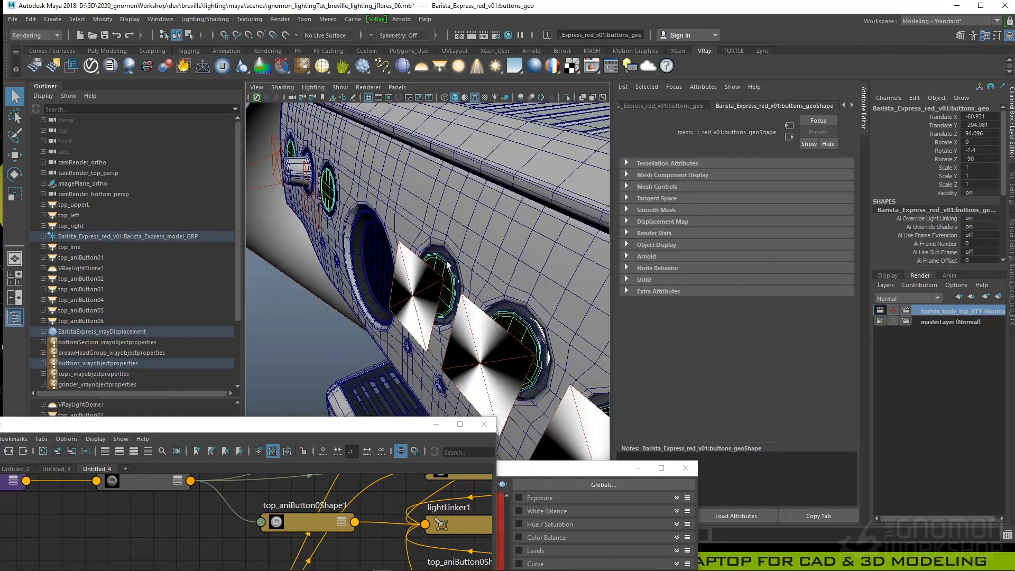
pyautogui.moveTo(424, 231)
pyautogui.keyDown('alt'); pyautogui.mouseDown()
pyautogui.moveTo(474, 216)
pyautogui.moveTo(417, 236)
pyautogui.mouseUp(); pyautogui.keyUp('alt')
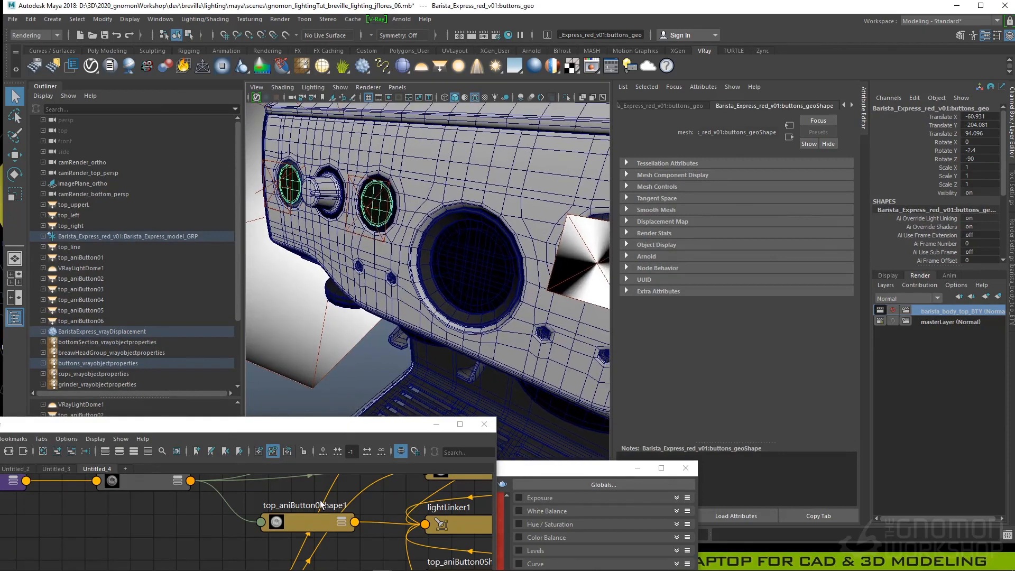
# - Select the top_aniButton05, top_aniButton06 and top_aniButton01 lights and graph their connections in the Node Editor
pyautogui.click(276, 185)
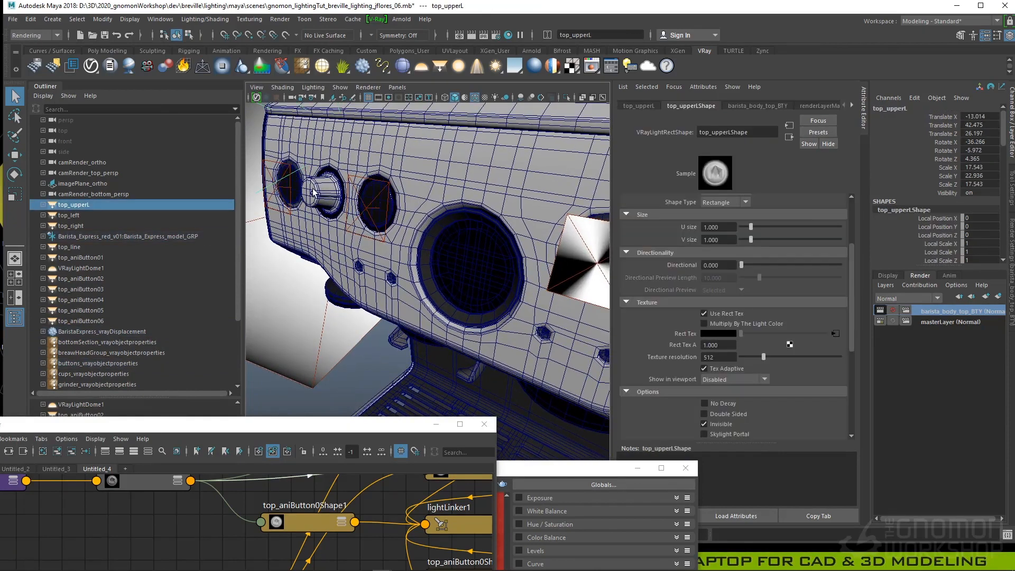
pyautogui.click(362, 207)
pyautogui.keyDown('shift'); pyautogui.click(279, 185); pyautogui.keyUp('shift')
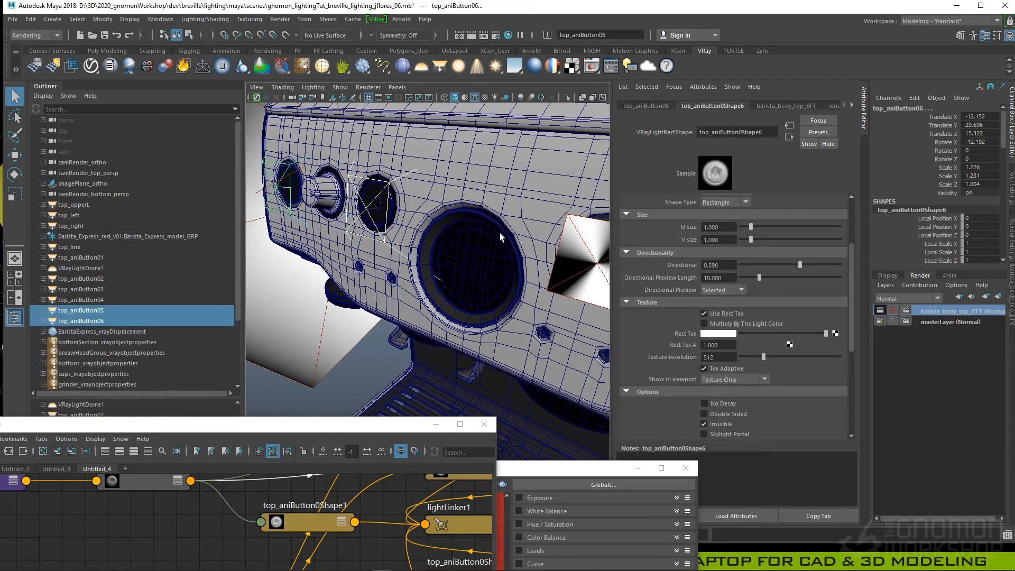
pyautogui.keyDown('shift'); pyautogui.click(565, 255); pyautogui.keyUp('shift')
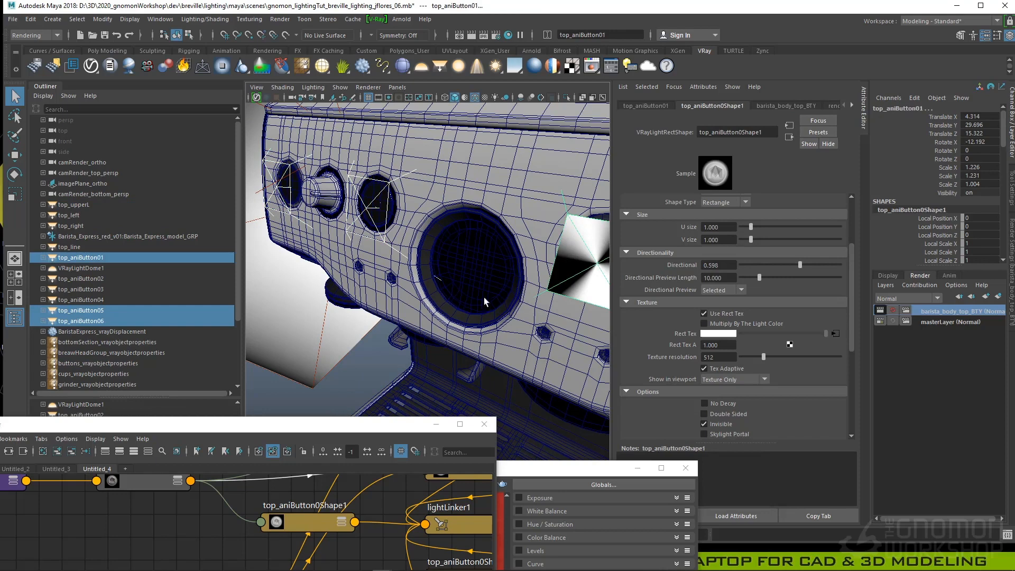
pyautogui.click(9, 452)
pyautogui.moveTo(116, 424); pyautogui.dragTo(150, 215)
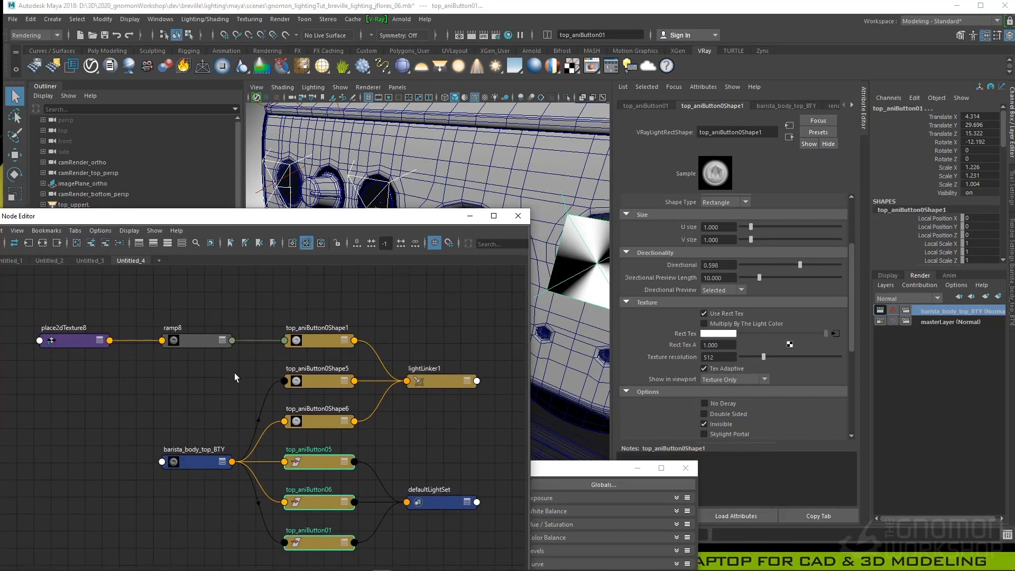
# - Move the top_aniButton0Shape5 and top_aniButton0Shape6 nodes above top_aniButton0Shape1 and connect ramp8 to the Rect Tex of top_aniButton0Shape6
pyautogui.moveTo(247, 412); pyautogui.dragTo(184, 419, button='middle')
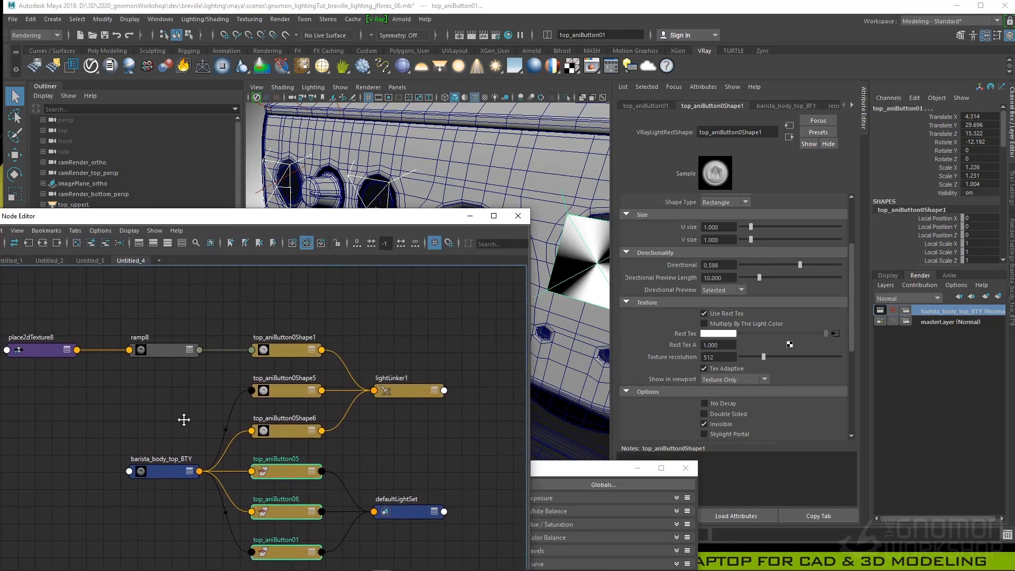
pyautogui.moveTo(263, 442); pyautogui.dragTo(296, 258)
pyautogui.moveTo(201, 294); pyautogui.dragTo(139, 396, button='middle')
pyautogui.hotkey('ctrl', 's')
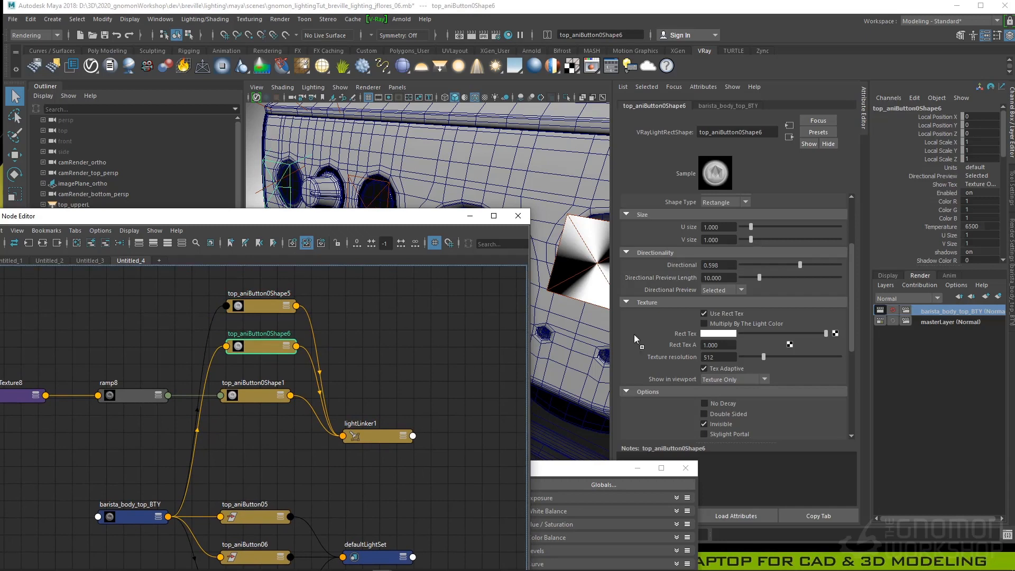
pyautogui.moveTo(681, 335); pyautogui.dragTo(682, 334, button='middle')
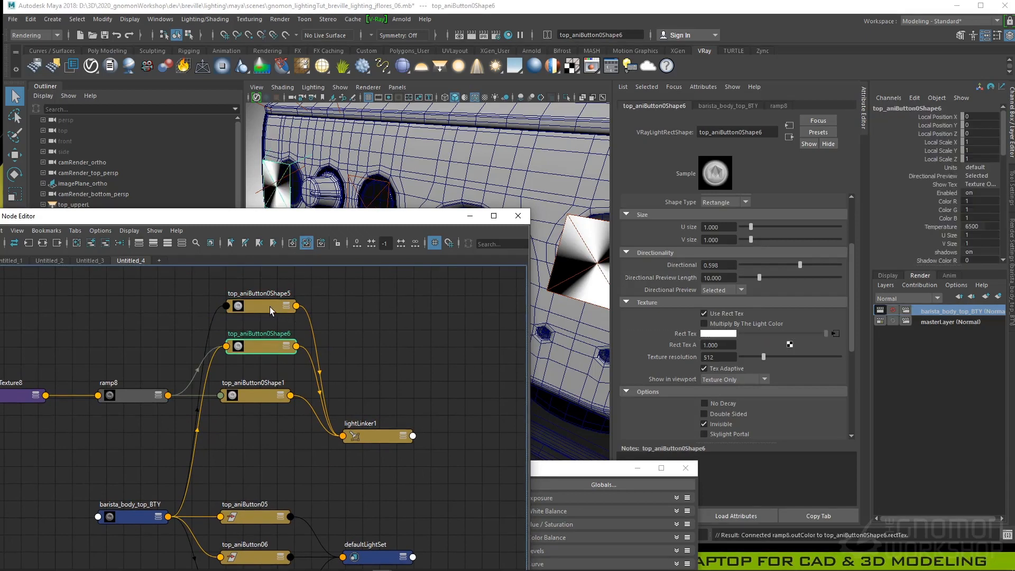
# - Connect ramp8 to the Rect Tex of top_aniButton0Shape5 and minimise the Node Editor
pyautogui.click(270, 306)
pyautogui.moveTo(134, 399); pyautogui.dragTo(670, 332, button='middle')
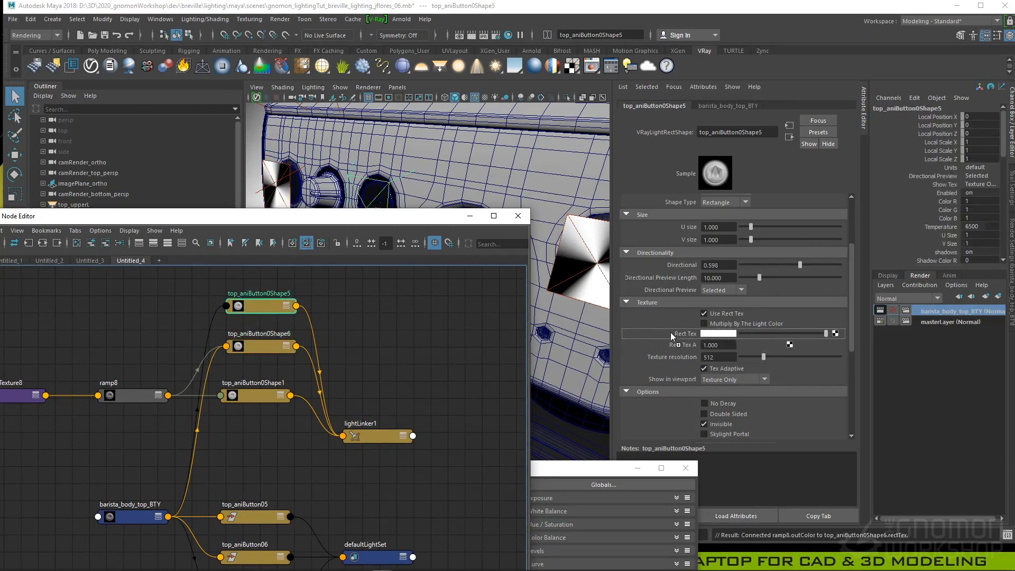
pyautogui.click(470, 216)
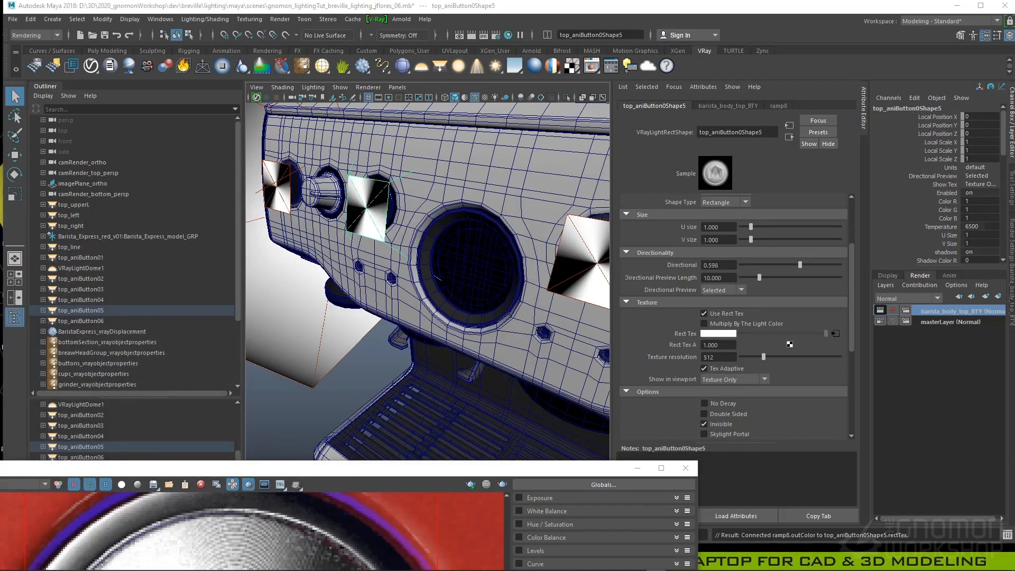
# - Enlarge the V-Ray frame buffer and render a region spanning the machine's whole row of front buttons
pyautogui.moveTo(448, 474); pyautogui.dragTo(448, 290)
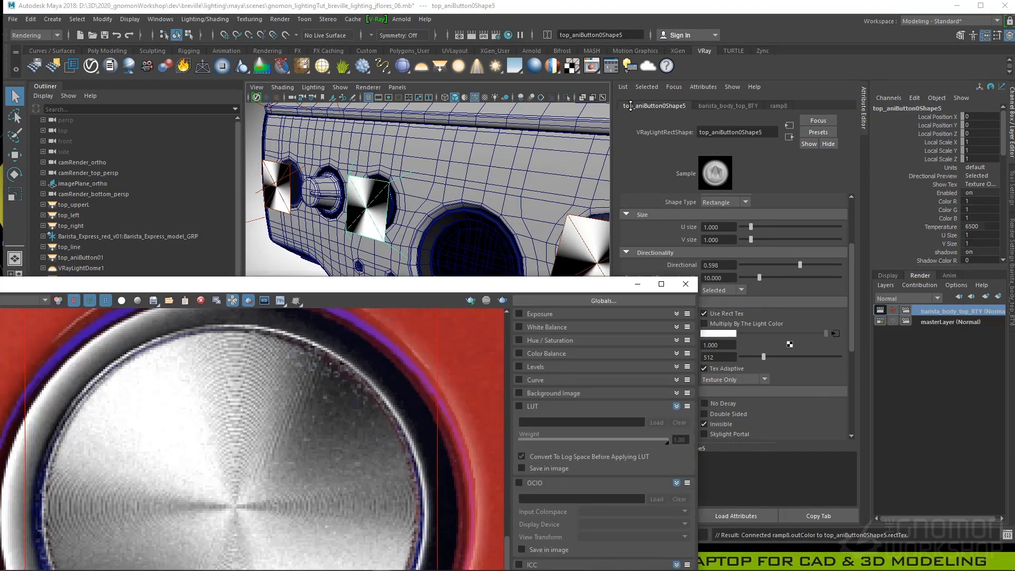
pyautogui.doubleClick(487, 288)
pyautogui.scroll(-4, 488, 290)
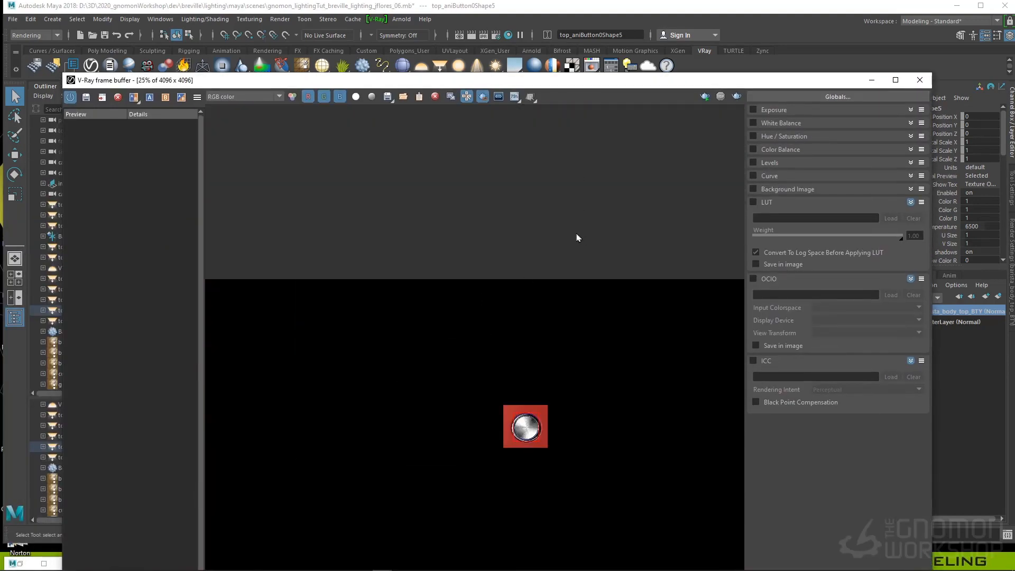
pyautogui.moveTo(796, 79); pyautogui.dragTo(748, 2)
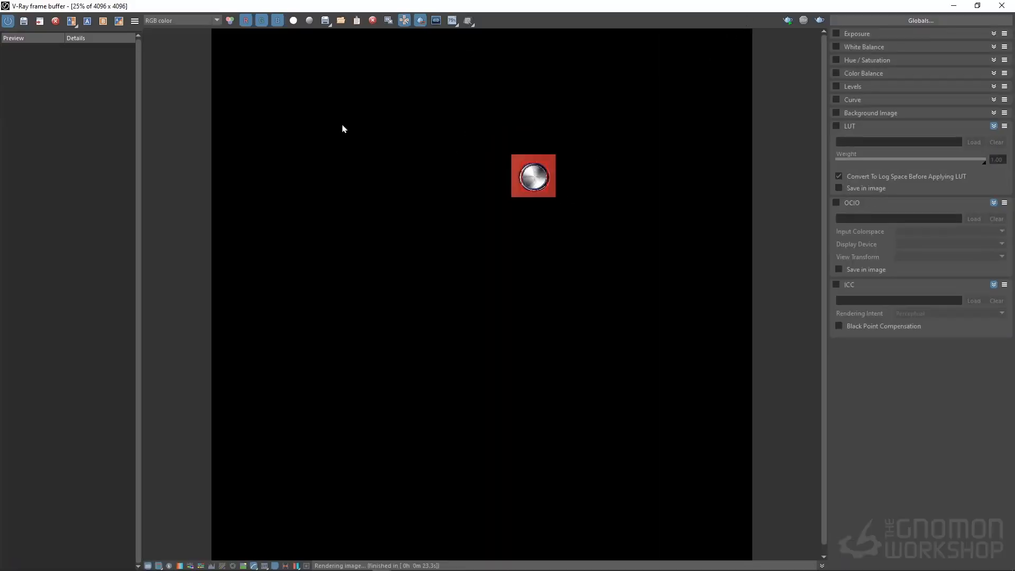
pyautogui.moveTo(342, 129); pyautogui.dragTo(626, 195)
pyautogui.moveTo(308, 118); pyautogui.dragTo(692, 221)
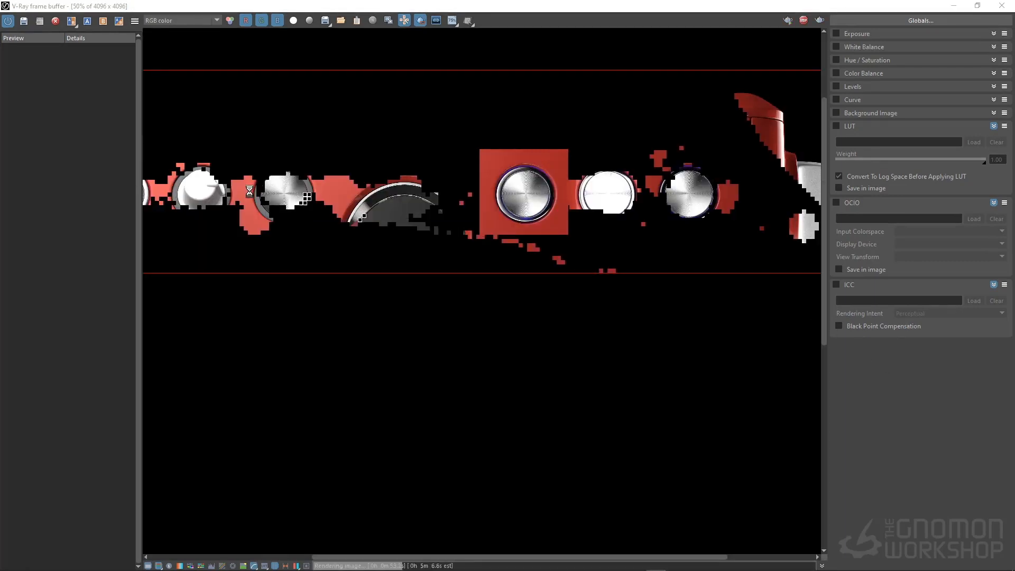
# - Inspect the button highlights along the row as they render, then stop the render and move the frame buffer aside
pyautogui.moveTo(382, 197); pyautogui.dragTo(548, 203, button='middle')
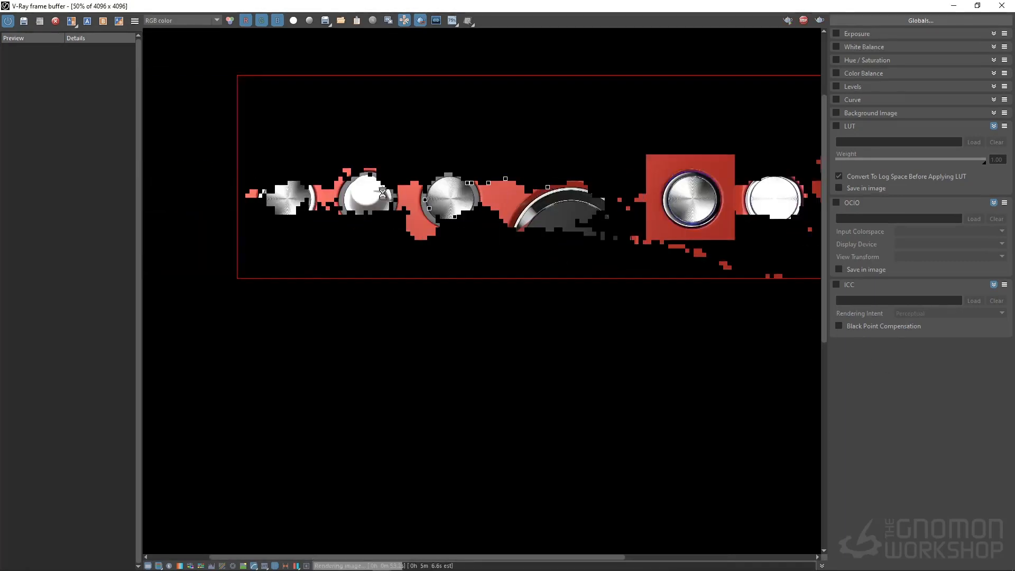
pyautogui.moveTo(819, 197); pyautogui.dragTo(512, 208, button='middle')
pyautogui.scroll(2, 478, 199)
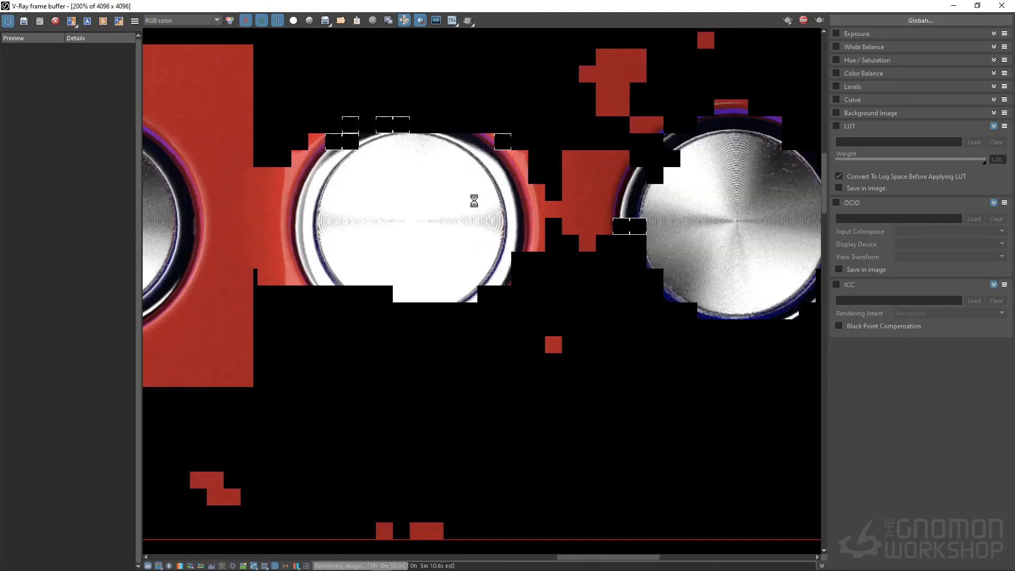
pyautogui.scroll(-2, 469, 200)
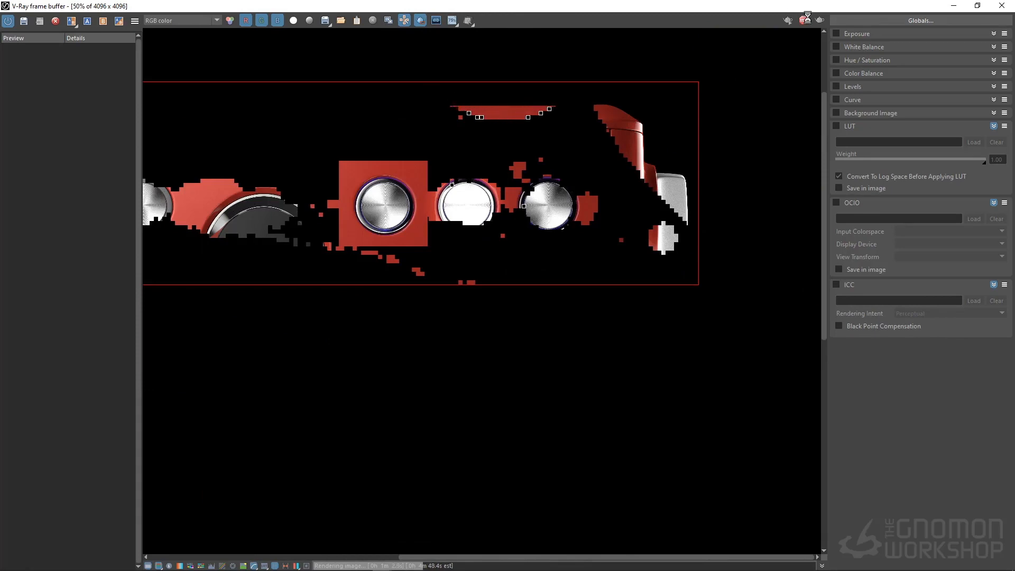
pyautogui.moveTo(793, 9); pyautogui.dragTo(581, 420)
# - Select the objects illuminated by top_aniButton04 to check its light linking, then reselect the light
pyautogui.scroll(-4, 371, 236)
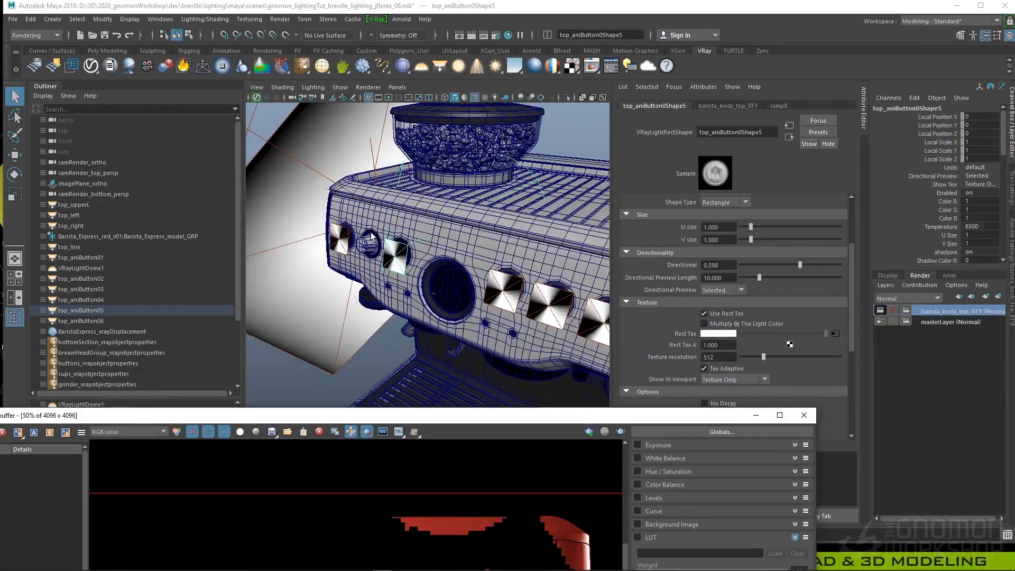
pyautogui.click(542, 294)
pyautogui.keyDown('alt'); pyautogui.moveTo(542, 294); pyautogui.dragTo(491, 286); pyautogui.keyUp('alt')
pyautogui.keyDown('alt'); pyautogui.moveTo(492, 285); pyautogui.dragTo(508, 289, button='right'); pyautogui.keyUp('alt')
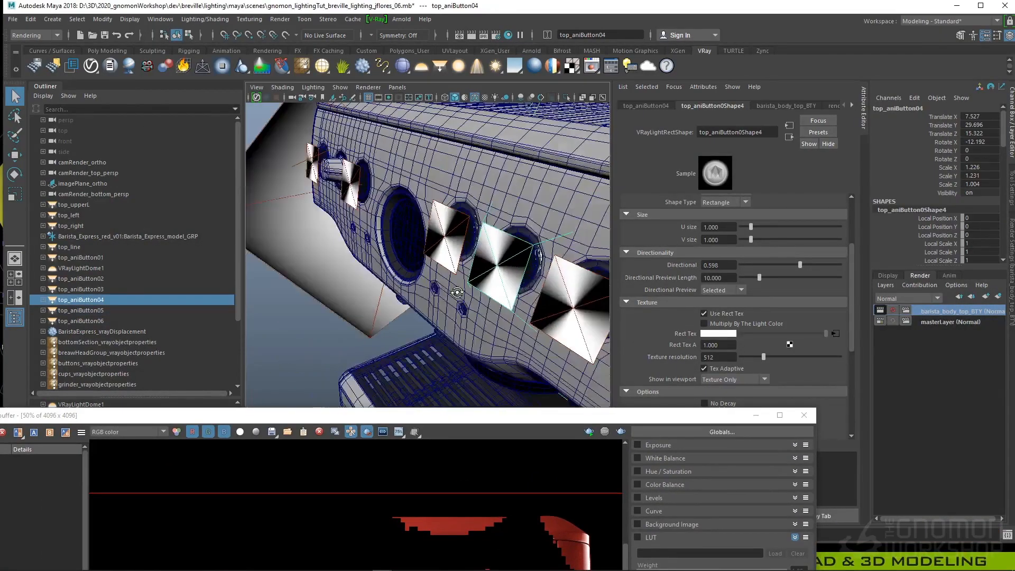
pyautogui.keyDown('alt'); pyautogui.moveTo(507, 288); pyautogui.dragTo(402, 264); pyautogui.keyUp('alt')
pyautogui.moveTo(402, 264)
pyautogui.keyDown('alt'); pyautogui.mouseDown(button='middle')
pyautogui.moveTo(388, 274)
pyautogui.moveTo(370, 259)
pyautogui.mouseUp(button='middle'); pyautogui.keyUp('alt')
pyautogui.click(204, 19)
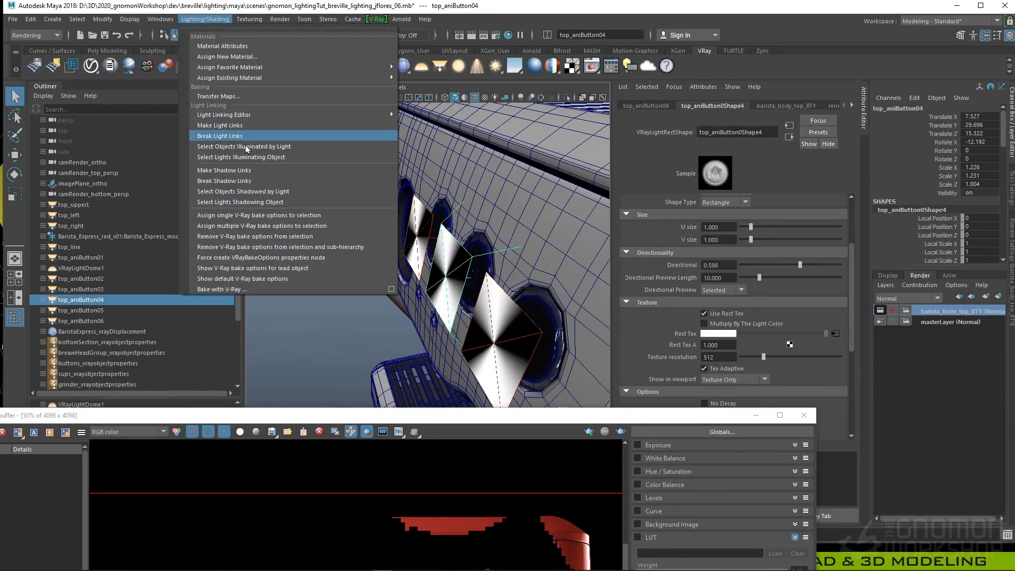
pyautogui.click(246, 148)
pyautogui.click(462, 266)
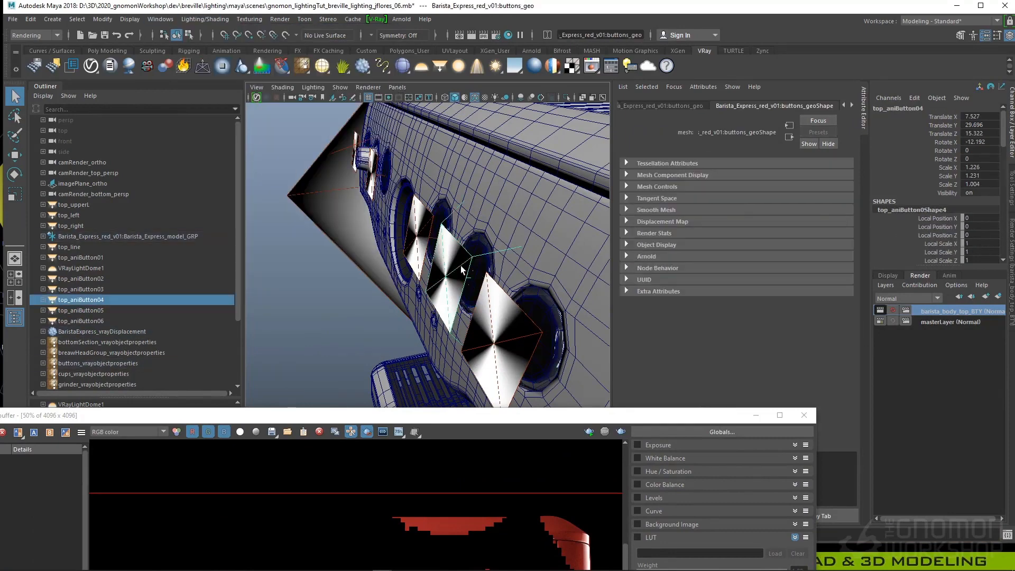
# - Select the objects illuminated by top_aniButton01 and compare its linking with the overexposed button in the render
pyautogui.click(418, 253)
pyautogui.click(205, 19)
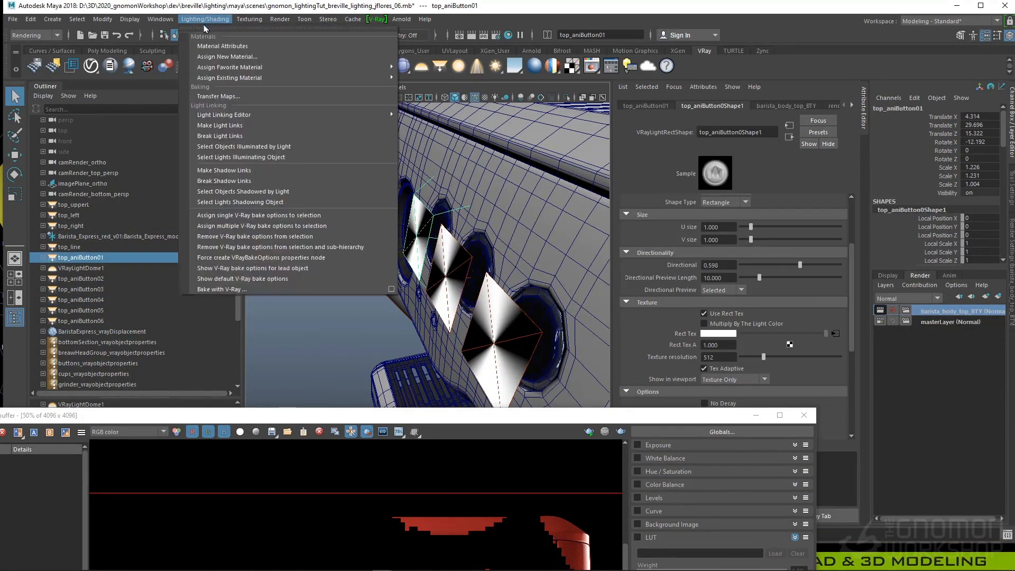
pyautogui.click(231, 140)
pyautogui.keyDown('alt'); pyautogui.moveTo(461, 233); pyautogui.dragTo(532, 380); pyautogui.keyUp('alt')
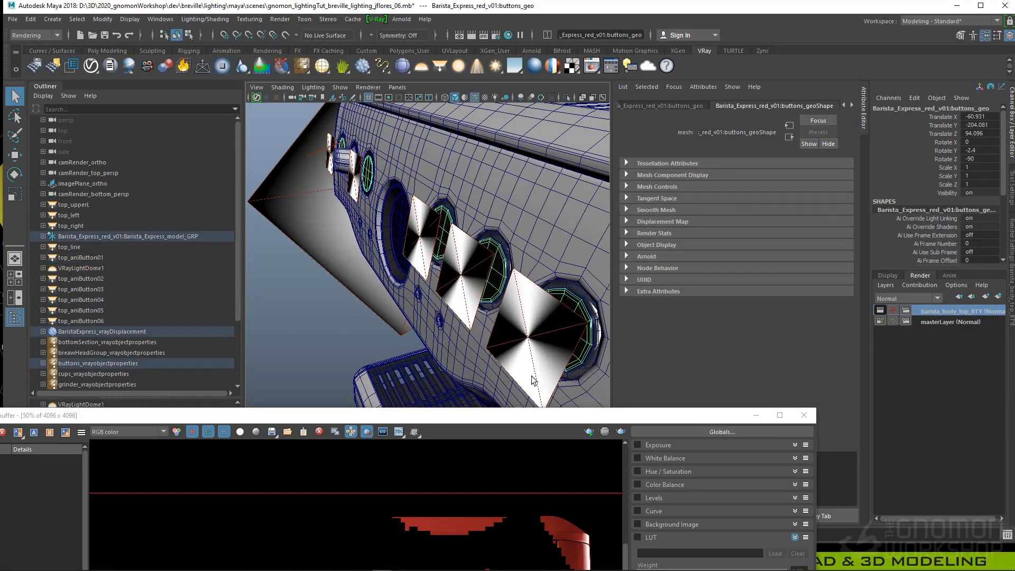
pyautogui.moveTo(533, 423); pyautogui.dragTo(336, 142)
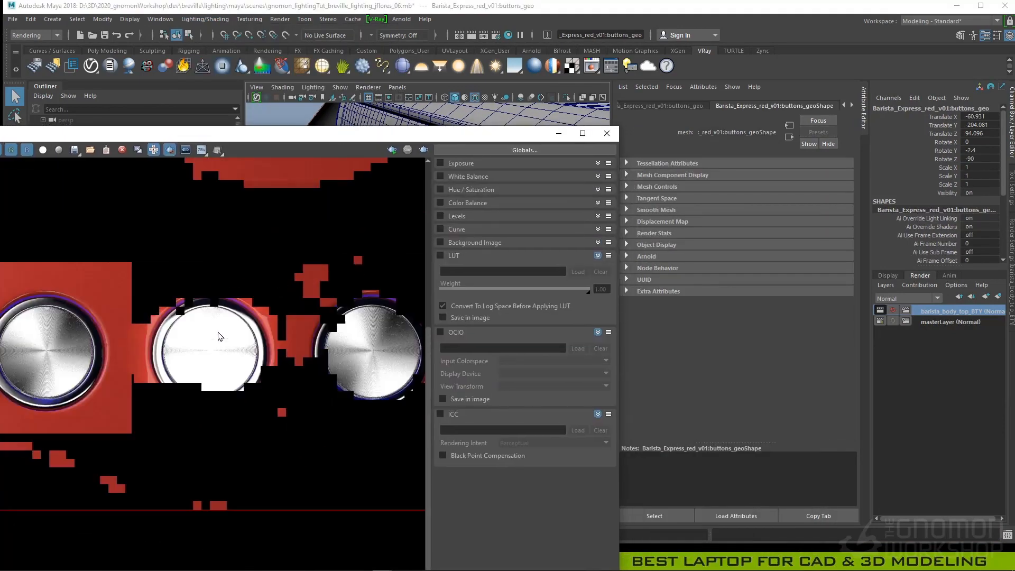
pyautogui.scroll(2, 214, 338)
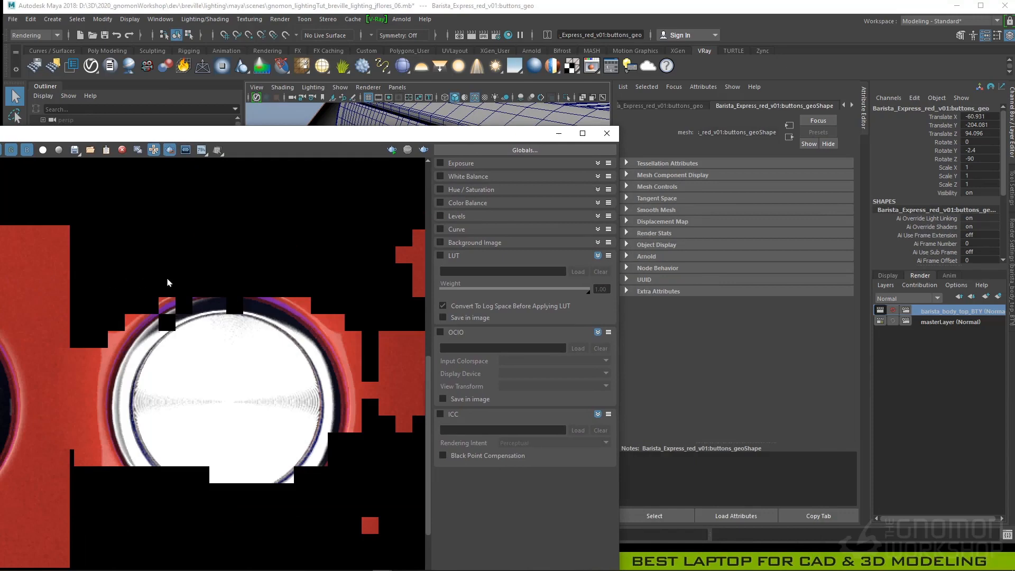
# - Select the button_rings_01_geo mesh and examine the rings around the front-panel buttons
pyautogui.moveTo(402, 140); pyautogui.dragTo(311, 439)
pyautogui.click(463, 285)
pyautogui.press('f')
pyautogui.moveTo(438, 294)
pyautogui.keyDown('alt'); pyautogui.mouseDown()
pyautogui.moveTo(468, 282)
pyautogui.moveTo(433, 282)
pyautogui.mouseUp(); pyautogui.keyUp('alt')
pyautogui.click(470, 278)
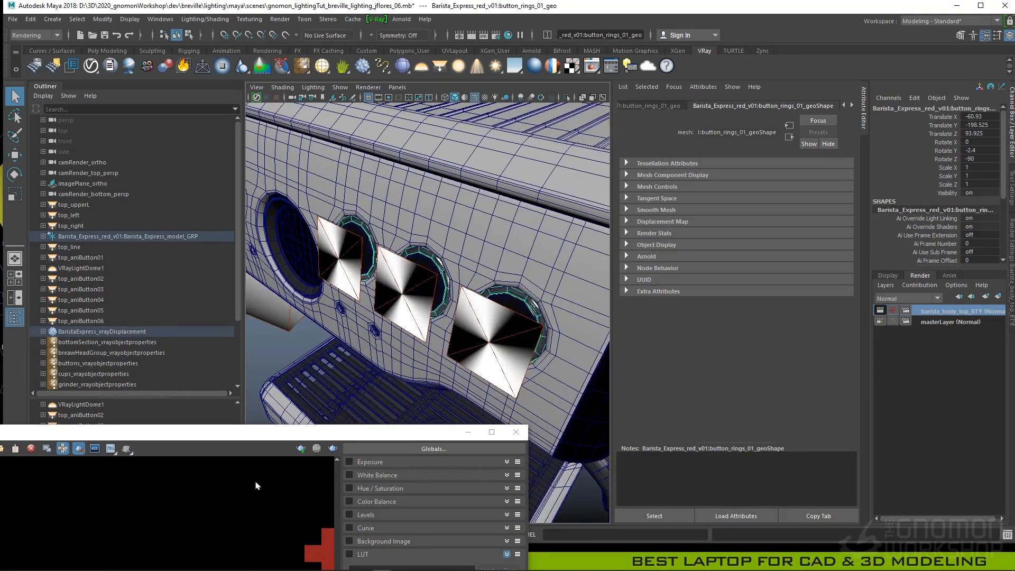
pyautogui.moveTo(268, 438); pyautogui.dragTo(346, 442)
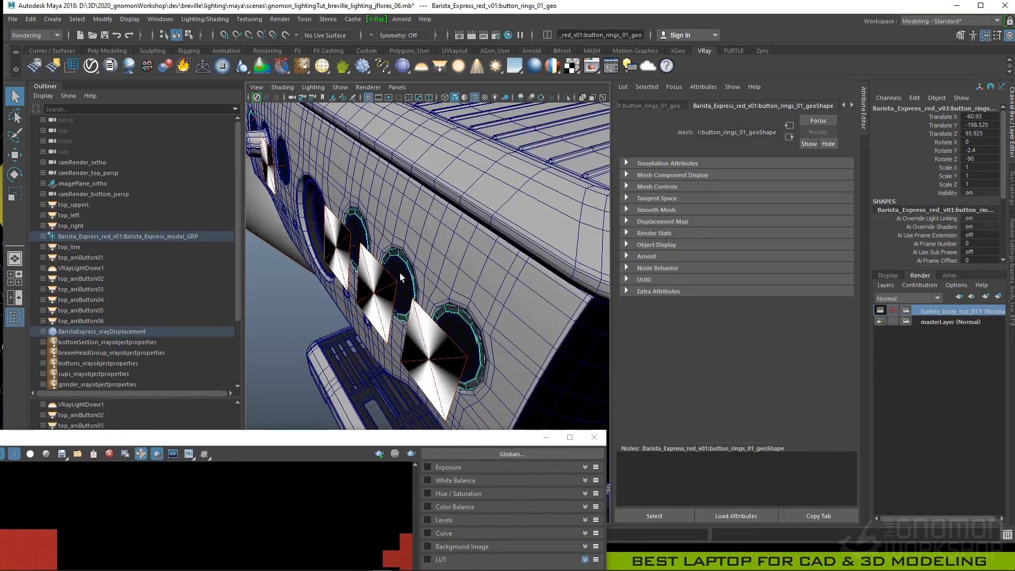
# - Select all lights illuminating buttons_geo and examine where they sit around the espresso machine
pyautogui.click(400, 277)
pyautogui.click(189, 20)
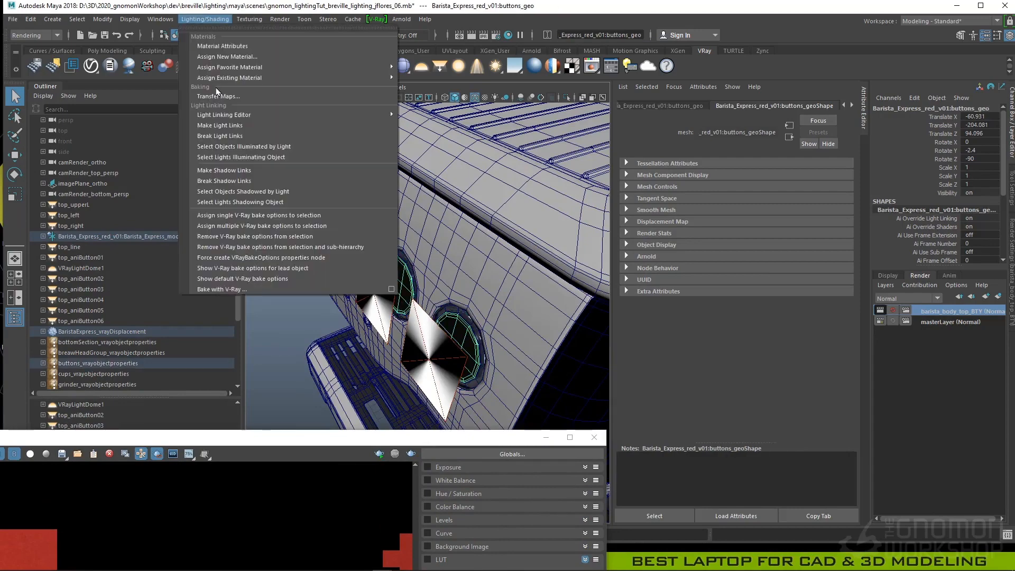
pyautogui.click(236, 159)
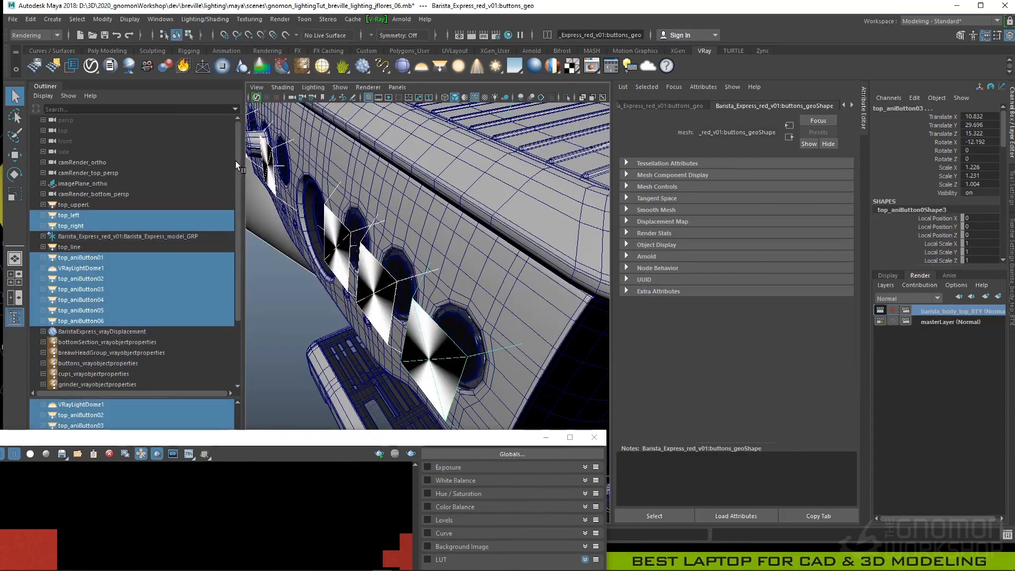
pyautogui.press('f')
pyautogui.keyDown('alt'); pyautogui.moveTo(228, 265); pyautogui.dragTo(175, 266, button='right'); pyautogui.keyUp('alt')
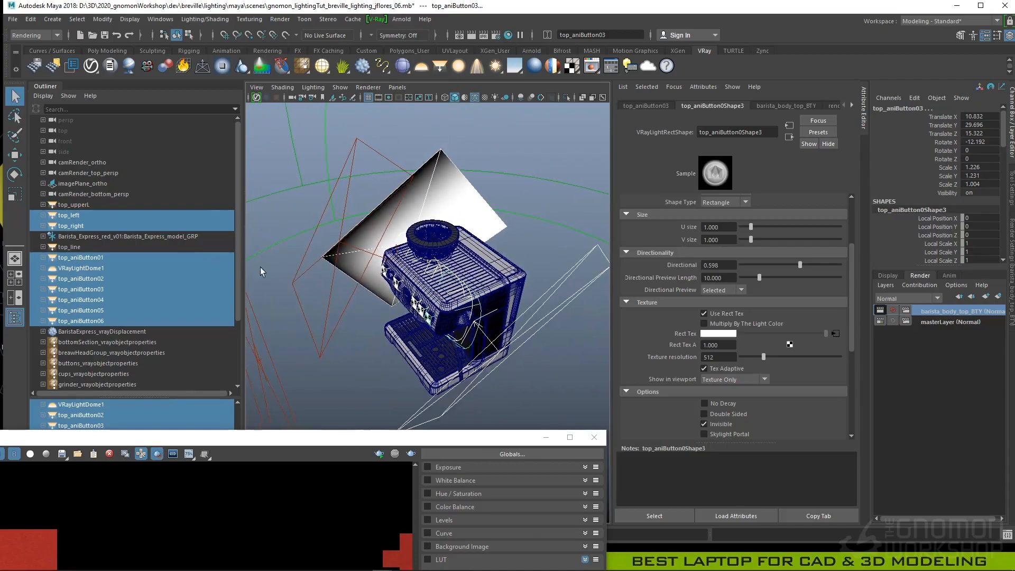
pyautogui.keyDown('alt'); pyautogui.moveTo(406, 266); pyautogui.dragTo(274, 255, button='right'); pyautogui.keyUp('alt')
pyautogui.keyDown('alt'); pyautogui.moveTo(377, 303); pyautogui.dragTo(566, 336, button='right'); pyautogui.keyUp('alt')
pyautogui.keyDown('alt'); pyautogui.moveTo(565, 335); pyautogui.dragTo(425, 282); pyautogui.keyUp('alt')
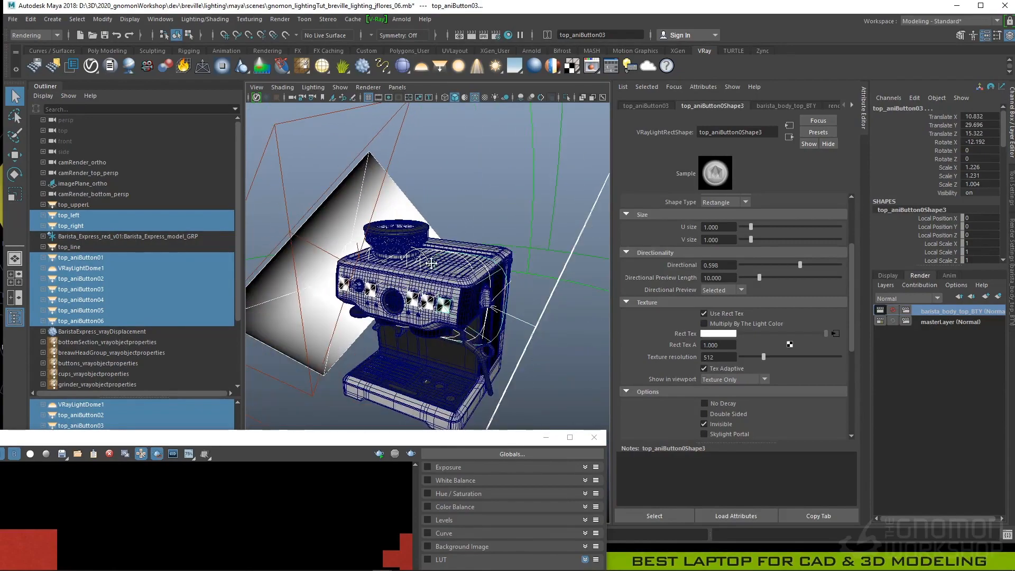
pyautogui.keyDown('alt'); pyautogui.moveTo(431, 263); pyautogui.dragTo(434, 276, button='middle'); pyautogui.keyUp('alt')
pyautogui.keyDown('alt'); pyautogui.moveTo(434, 276); pyautogui.dragTo(455, 339, button='right'); pyautogui.keyUp('alt')
pyautogui.keyDown('alt'); pyautogui.moveTo(455, 339); pyautogui.dragTo(403, 347); pyautogui.keyUp('alt')
pyautogui.keyDown('alt'); pyautogui.moveTo(403, 346); pyautogui.dragTo(431, 374, button='right'); pyautogui.keyUp('alt')
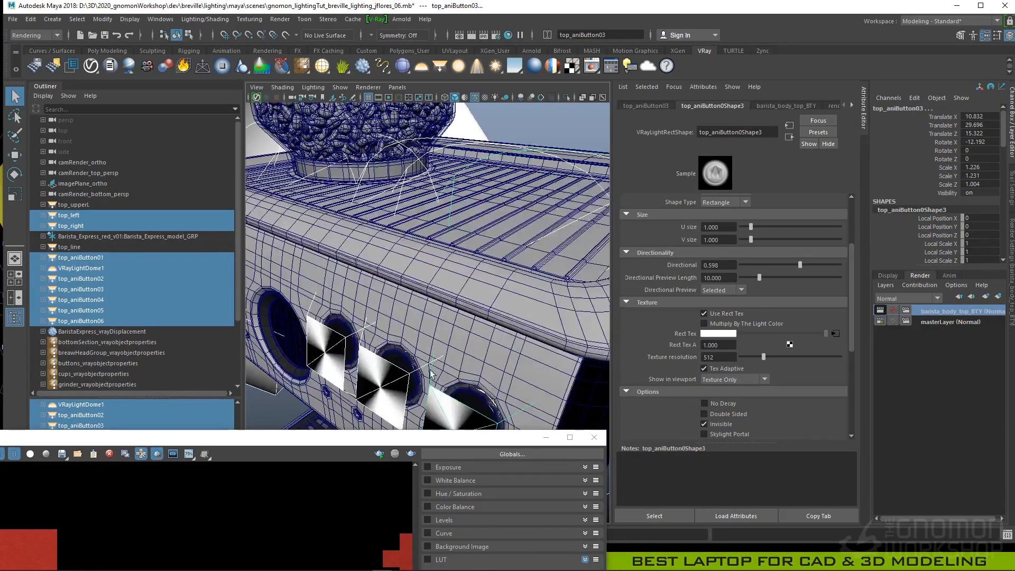
pyautogui.keyDown('alt'); pyautogui.moveTo(431, 374); pyautogui.dragTo(401, 320, button='middle'); pyautogui.keyUp('alt')
pyautogui.keyDown('alt'); pyautogui.moveTo(401, 320); pyautogui.dragTo(386, 321); pyautogui.keyUp('alt')
# - Select buttons_geo together with the top_left light and break the light link between them
pyautogui.click(386, 317)
pyautogui.keyDown('alt'); pyautogui.moveTo(466, 288); pyautogui.dragTo(275, 265, button='right'); pyautogui.keyUp('alt')
pyautogui.keyDown('alt'); pyautogui.moveTo(338, 253); pyautogui.dragTo(352, 233); pyautogui.keyUp('alt')
pyautogui.click(364, 160)
pyautogui.keyDown('alt'); pyautogui.moveTo(476, 253); pyautogui.dragTo(428, 246, button='right'); pyautogui.keyUp('alt')
pyautogui.keyDown('alt'); pyautogui.moveTo(428, 246); pyautogui.dragTo(469, 271); pyautogui.keyUp('alt')
pyautogui.keyDown('alt'); pyautogui.moveTo(469, 270); pyautogui.dragTo(502, 280, button='right'); pyautogui.keyUp('alt')
pyautogui.click(194, 20)
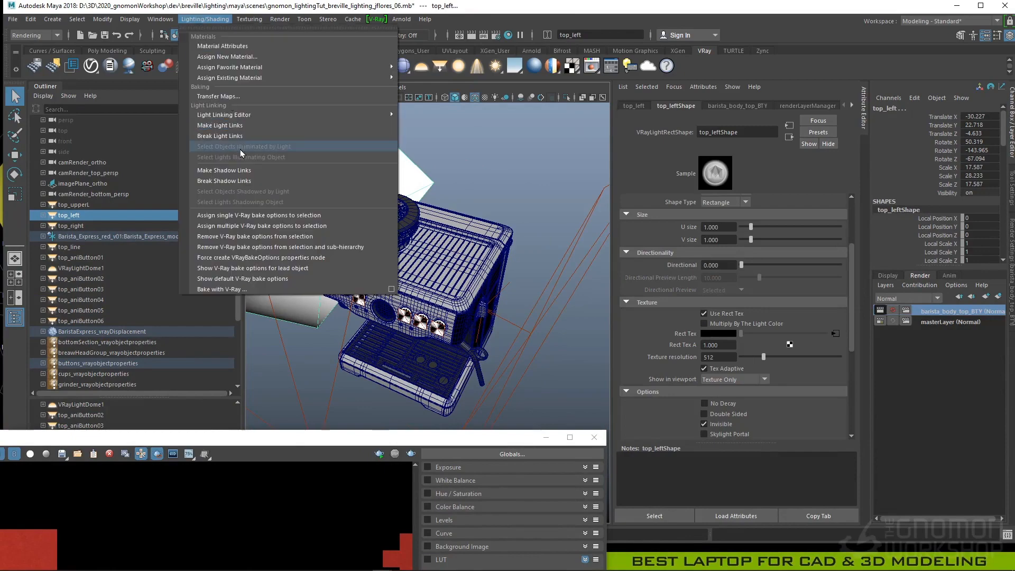
pyautogui.click(246, 139)
# - Swap top_left for the top_right light in the selection and break its link to buttons_geo
pyautogui.press('Right')
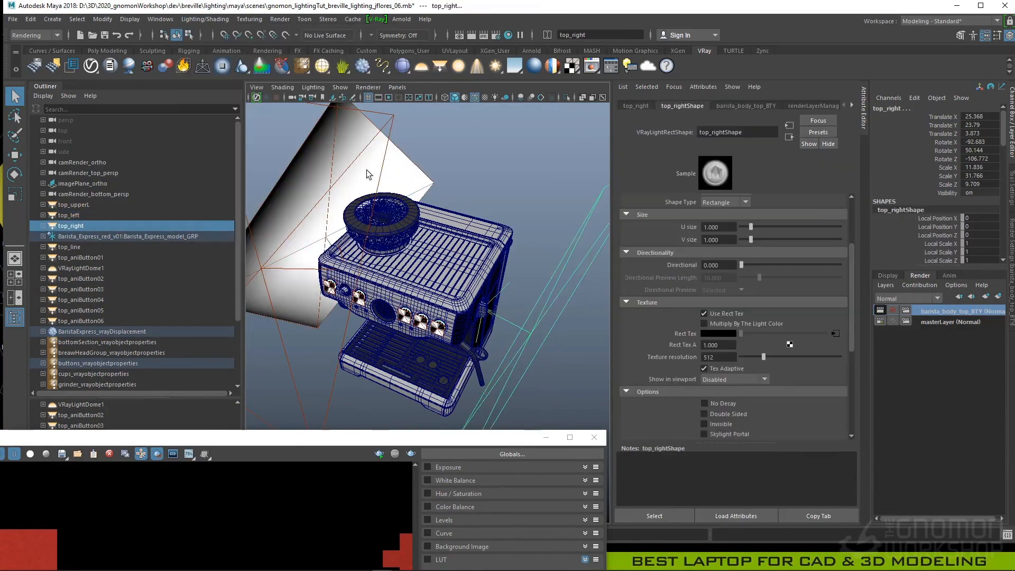
pyautogui.click(208, 19)
pyautogui.click(233, 136)
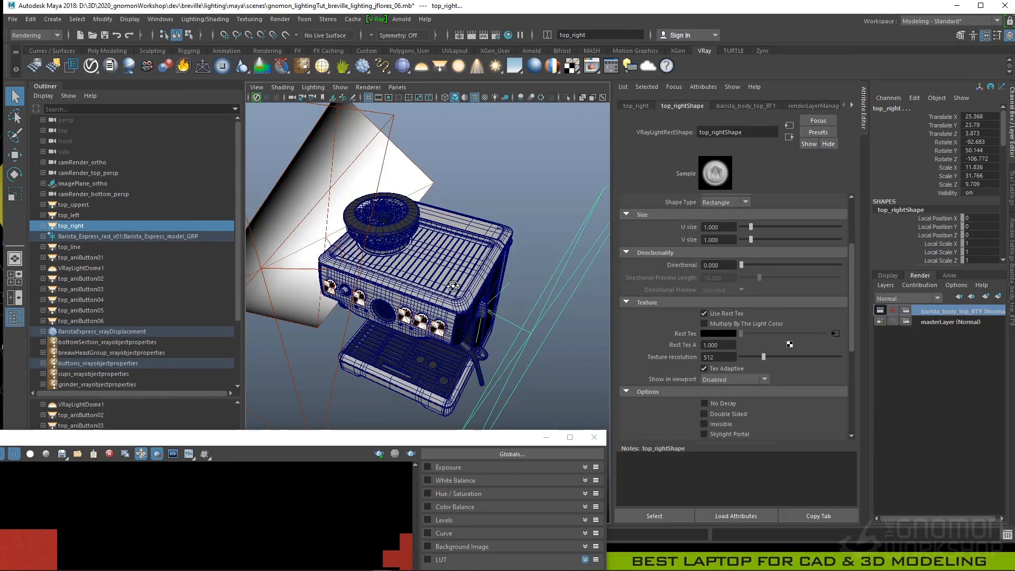
# - Select the top_upperL light with buttons_geo and break the light link between them
pyautogui.keyDown('alt'); pyautogui.moveTo(468, 273); pyautogui.dragTo(375, 299); pyautogui.keyUp('alt')
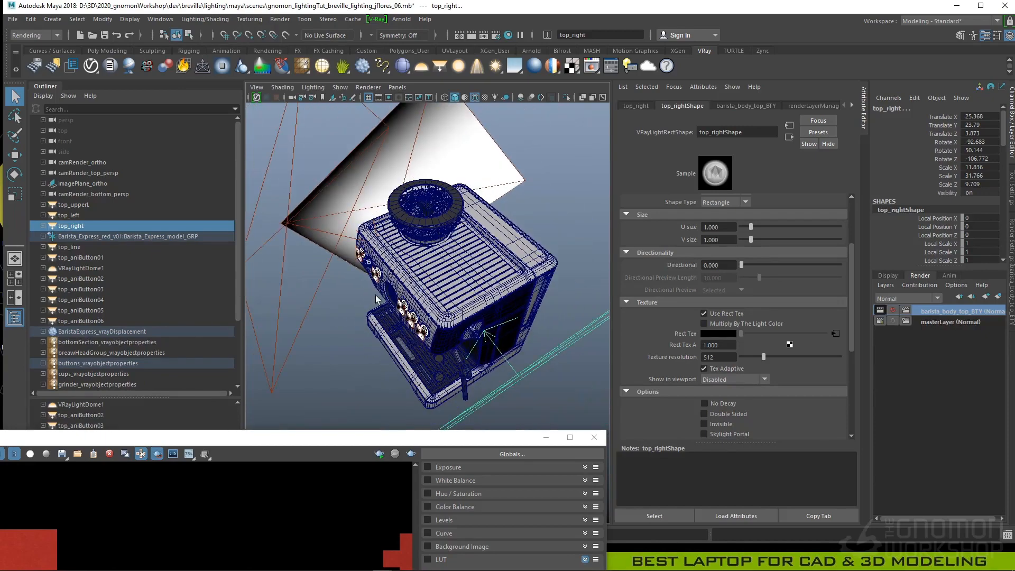
pyautogui.click(293, 252)
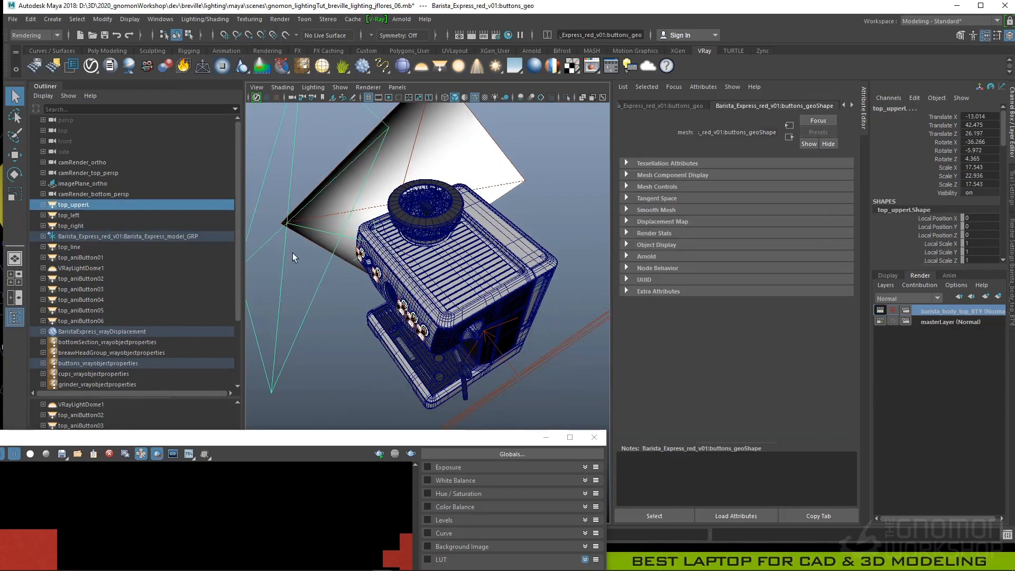
pyautogui.click(205, 19)
pyautogui.click(245, 140)
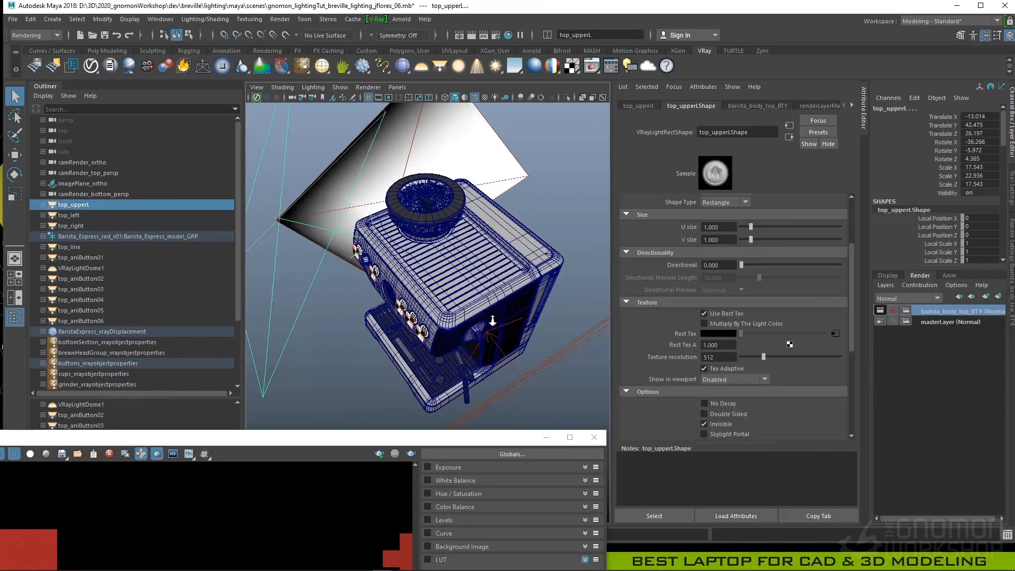
# - Set a render region around the overexposed button beside the already rendered one and start a new render
pyautogui.keyDown('alt'); pyautogui.moveTo(349, 318); pyautogui.dragTo(439, 323, button='right'); pyautogui.keyUp('alt')
pyautogui.keyDown('alt'); pyautogui.moveTo(381, 323); pyautogui.dragTo(429, 233, button='middle'); pyautogui.keyUp('alt')
pyautogui.keyDown('alt'); pyautogui.moveTo(386, 238); pyautogui.dragTo(432, 205); pyautogui.keyUp('alt')
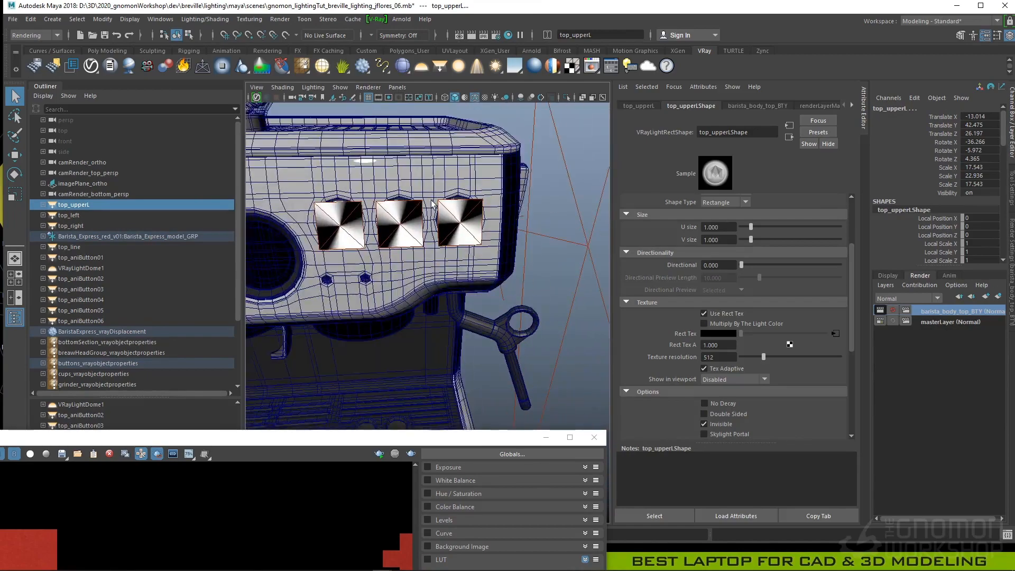
pyautogui.keyDown('alt'); pyautogui.moveTo(434, 204); pyautogui.dragTo(510, 256, button='right'); pyautogui.keyUp('alt')
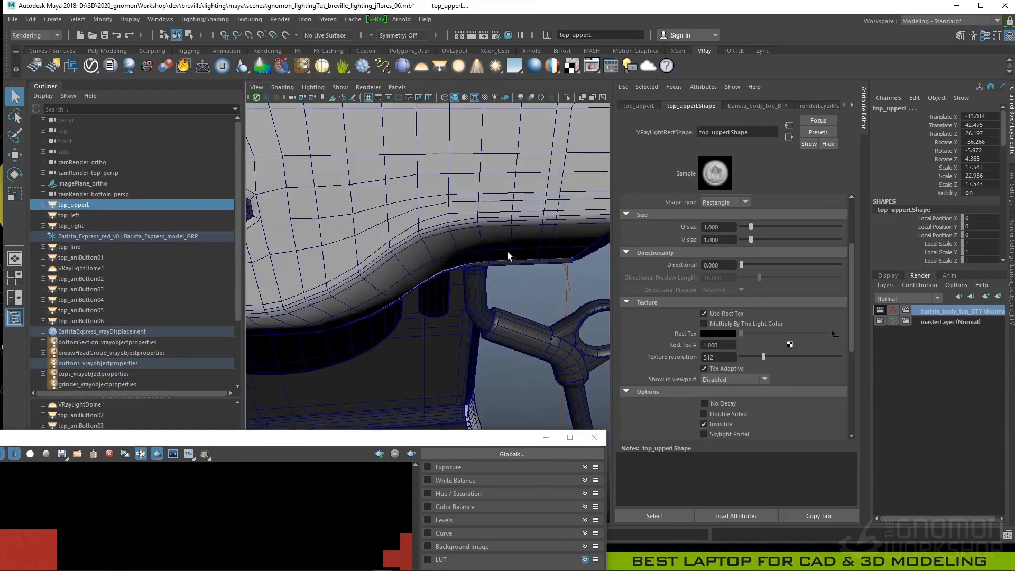
pyautogui.keyDown('alt'); pyautogui.moveTo(438, 238); pyautogui.dragTo(495, 415, button='middle'); pyautogui.keyUp('alt')
pyautogui.keyDown('alt'); pyautogui.moveTo(495, 392); pyautogui.dragTo(463, 407); pyautogui.keyUp('alt')
pyautogui.moveTo(449, 442); pyautogui.dragTo(521, 90)
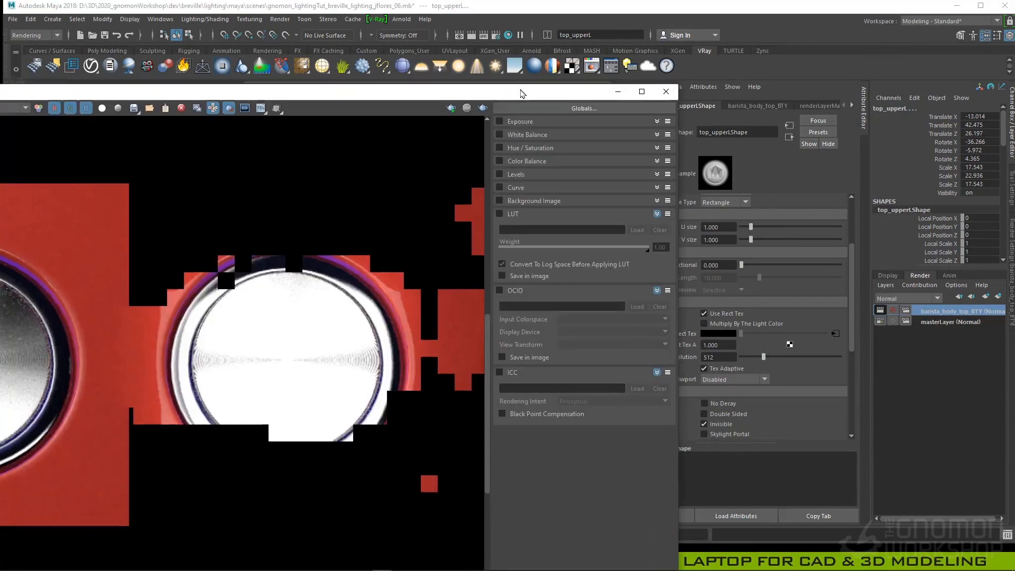
pyautogui.moveTo(235, 248); pyautogui.dragTo(391, 397)
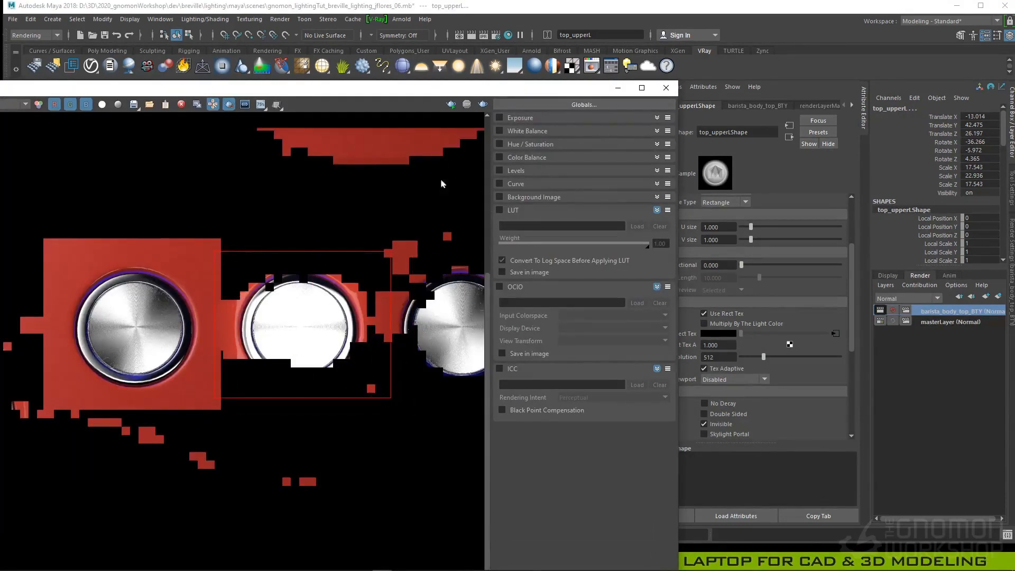
pyautogui.click(483, 104)
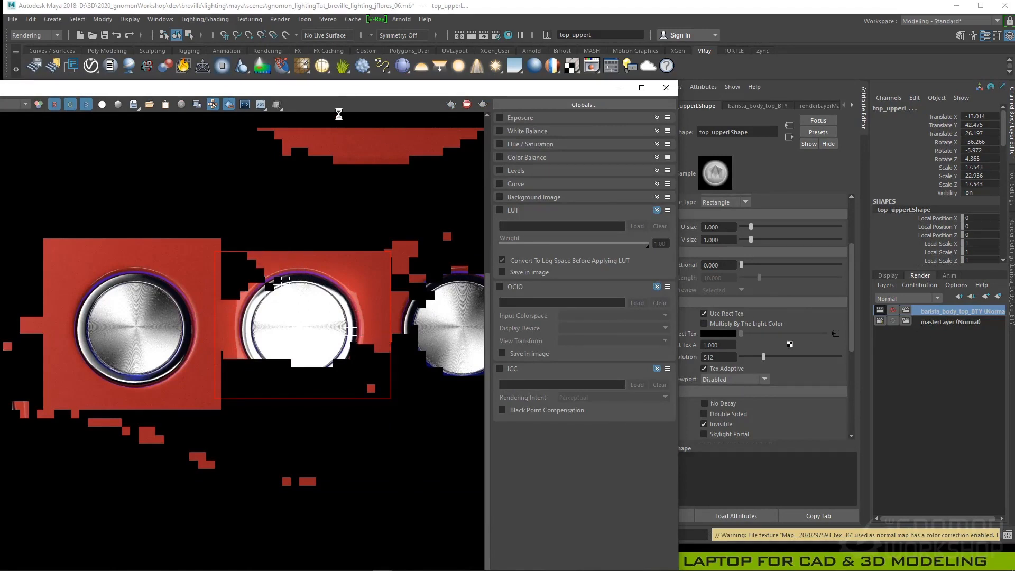
# - Inspect the textured lights in front of the buttons in the viewport and the overexposed button in the region render
pyautogui.moveTo(357, 91); pyautogui.dragTo(375, 485)
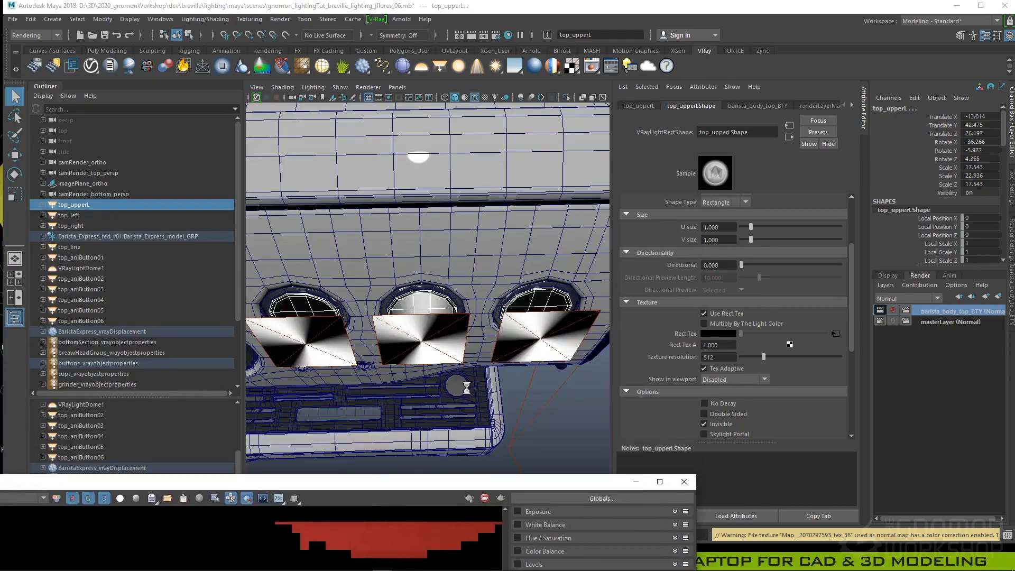
pyautogui.scroll(-8, 422, 307)
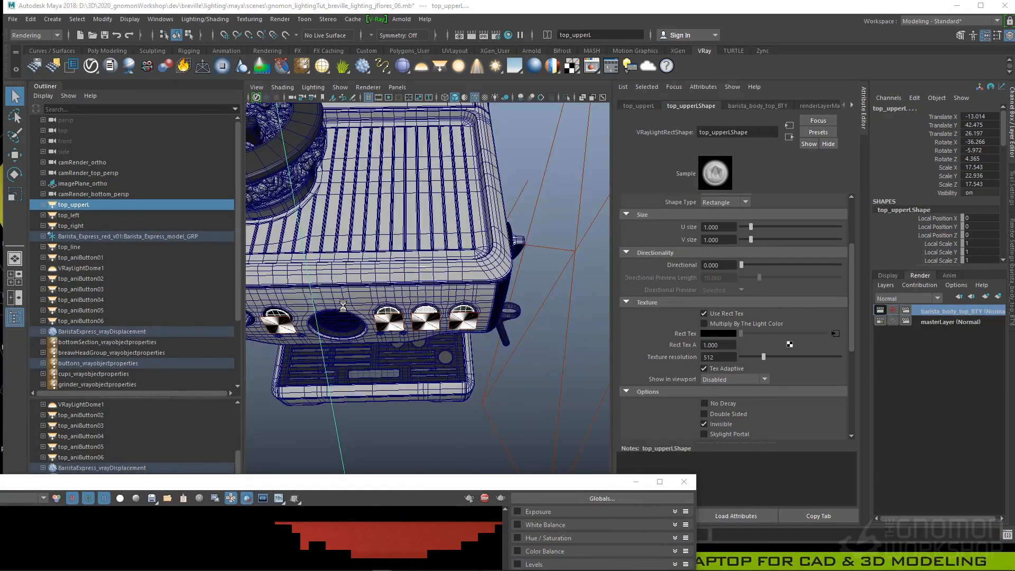
pyautogui.keyDown('alt'); pyautogui.moveTo(351, 304); pyautogui.dragTo(426, 288); pyautogui.keyUp('alt')
pyautogui.keyDown('alt'); pyautogui.moveTo(428, 287); pyautogui.dragTo(330, 312, button='right'); pyautogui.keyUp('alt')
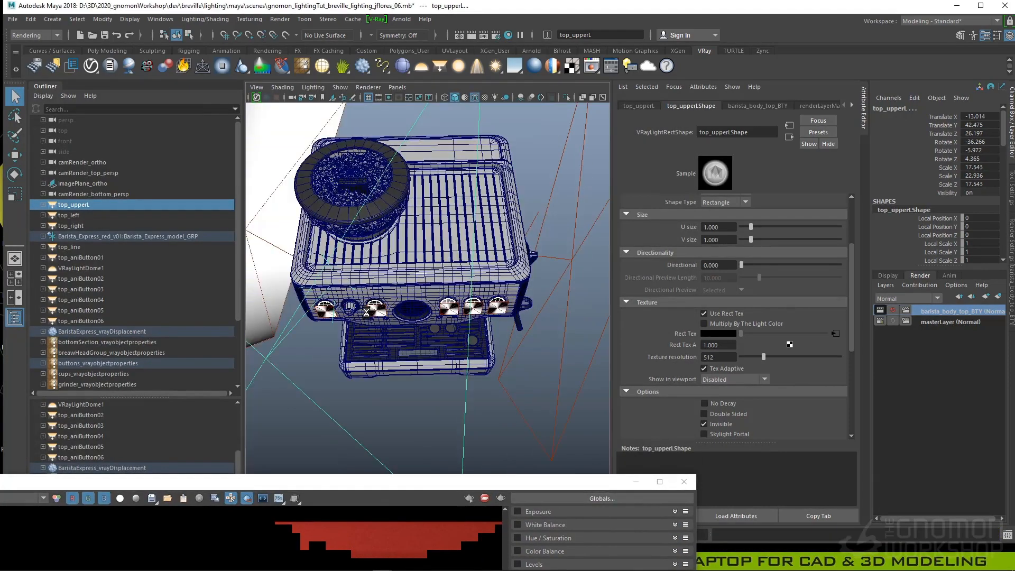
pyautogui.keyDown('alt'); pyautogui.moveTo(367, 312); pyautogui.dragTo(547, 285, button='middle'); pyautogui.keyUp('alt')
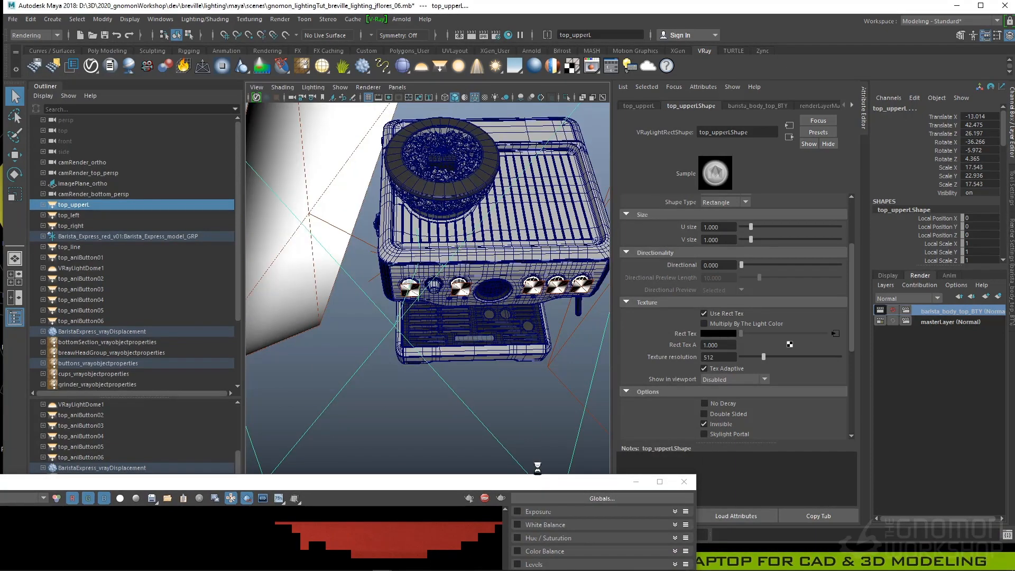
pyautogui.moveTo(535, 482); pyautogui.dragTo(588, 206)
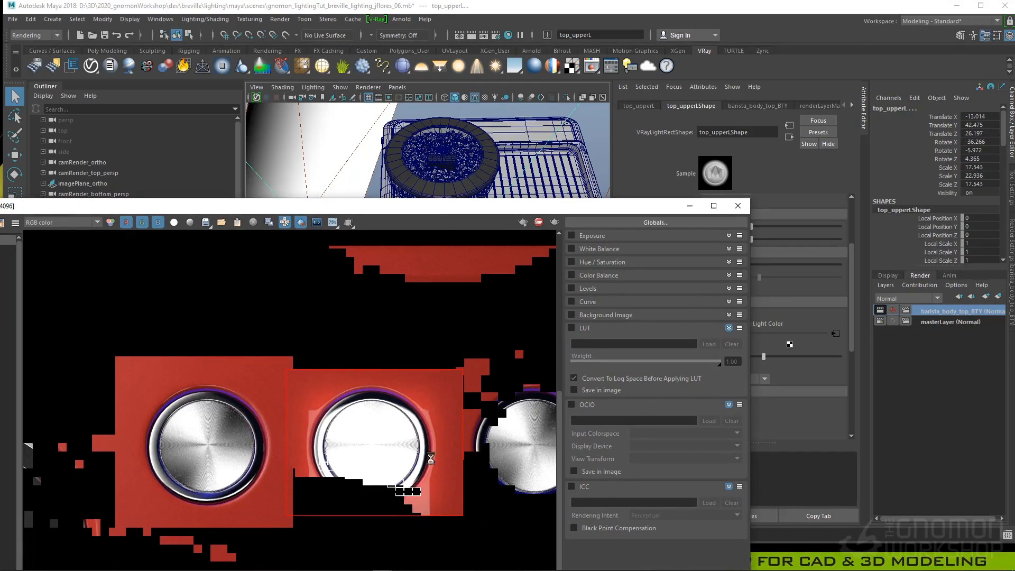
pyautogui.scroll(2, 408, 476)
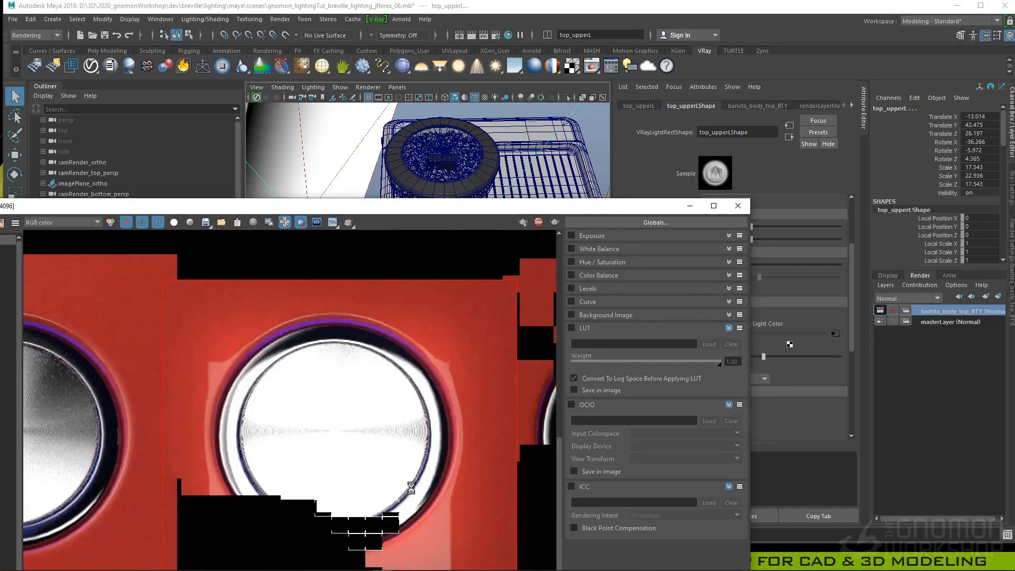
pyautogui.moveTo(370, 453); pyautogui.dragTo(363, 404, button='middle')
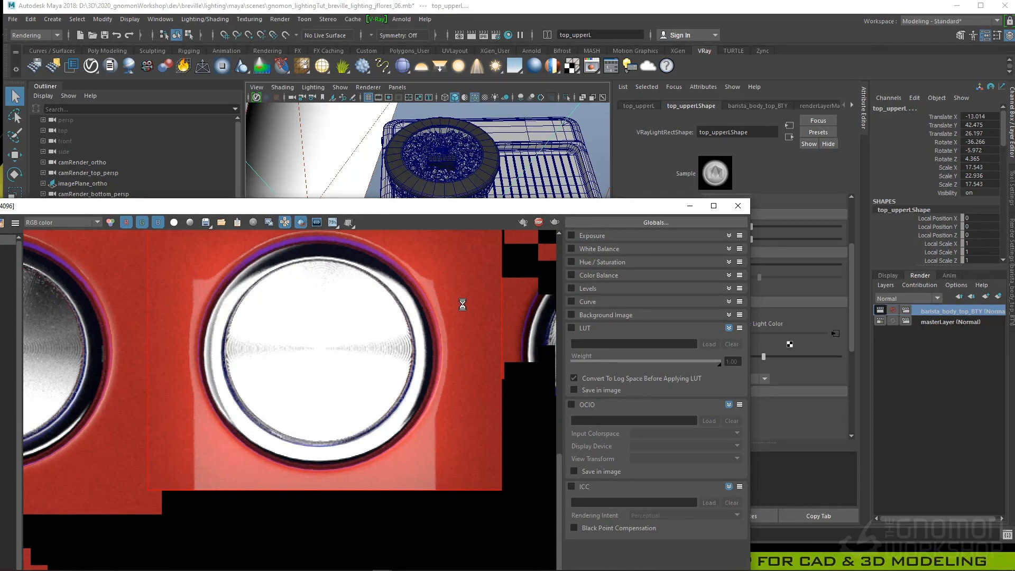
# - Delete the top_aniButton04 light in front of the overexposed button
pyautogui.moveTo(500, 206); pyautogui.dragTo(452, 471)
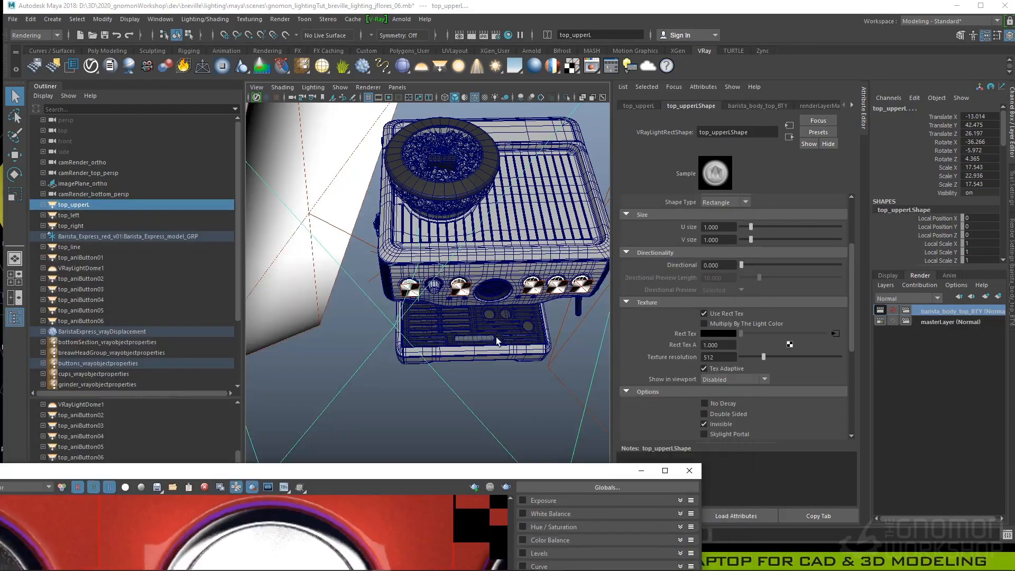
pyautogui.keyDown('alt'); pyautogui.moveTo(499, 323); pyautogui.dragTo(326, 328, button='middle'); pyautogui.keyUp('alt')
pyautogui.keyDown('alt'); pyautogui.moveTo(326, 328); pyautogui.dragTo(482, 348, button='right'); pyautogui.keyUp('alt')
pyautogui.keyDown('alt'); pyautogui.moveTo(310, 272); pyautogui.dragTo(344, 269); pyautogui.keyUp('alt')
pyautogui.click(342, 268)
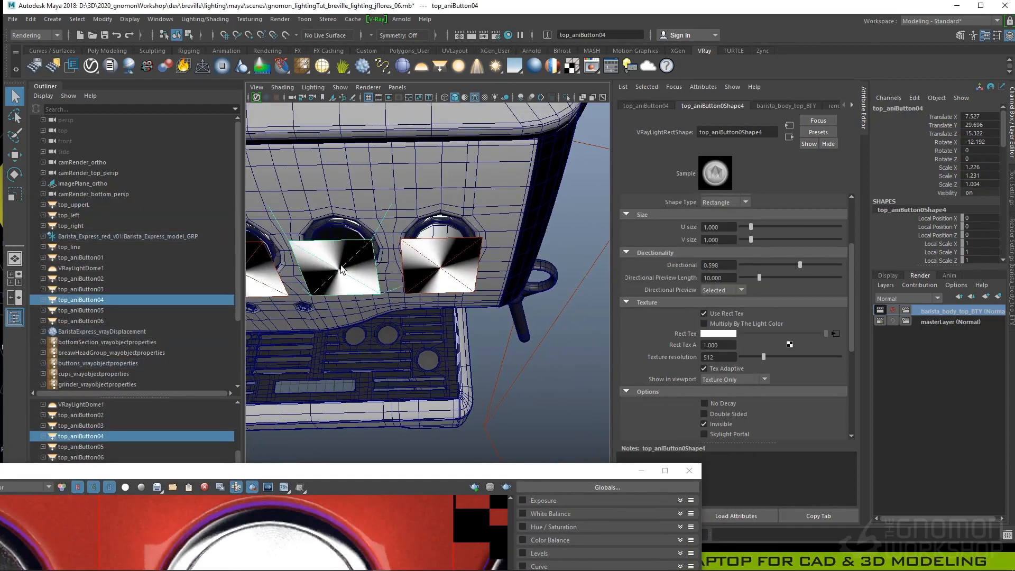
pyautogui.keyDown('alt'); pyautogui.moveTo(343, 267); pyautogui.dragTo(447, 345, button='middle'); pyautogui.keyUp('alt')
pyautogui.keyDown('alt'); pyautogui.moveTo(447, 345); pyautogui.dragTo(400, 360); pyautogui.keyUp('alt')
pyautogui.keyDown('alt'); pyautogui.moveTo(399, 360); pyautogui.dragTo(437, 358, button='middle'); pyautogui.keyUp('alt')
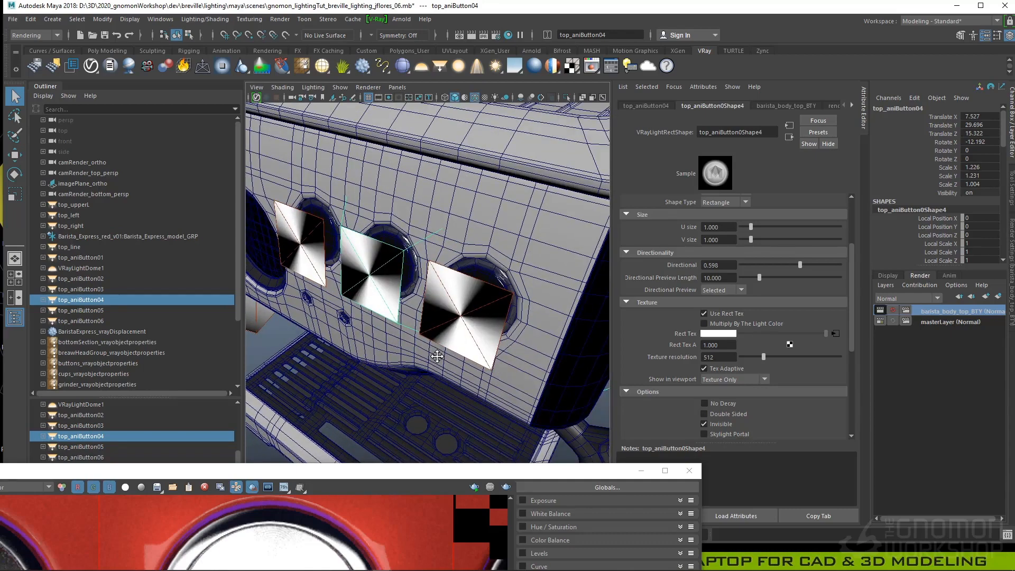
pyautogui.keyDown('alt'); pyautogui.moveTo(410, 353); pyautogui.dragTo(372, 347); pyautogui.keyUp('alt')
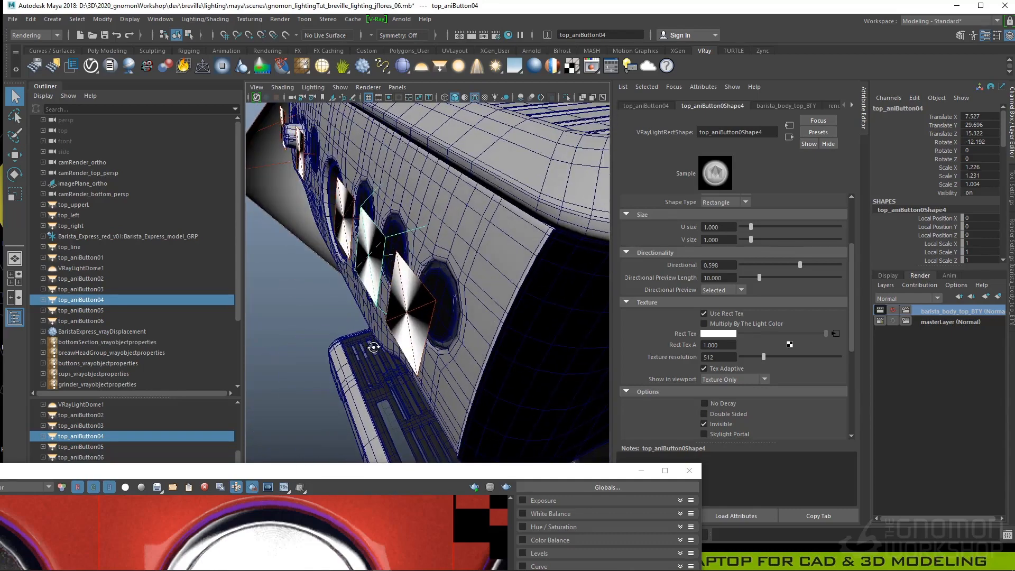
pyautogui.press('Delete')
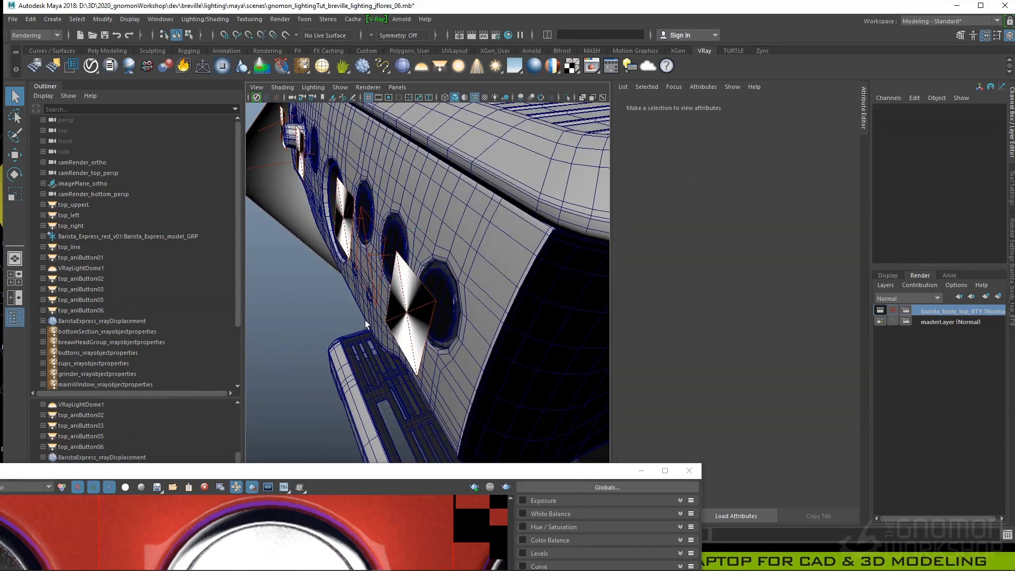
# - Select the top_aniButton02 light overlapping the same button, and undo the deletion of top_aniButton04
pyautogui.click(333, 229)
pyautogui.keyDown('alt'); pyautogui.moveTo(387, 253); pyautogui.dragTo(437, 274); pyautogui.keyUp('alt')
pyautogui.click(429, 278)
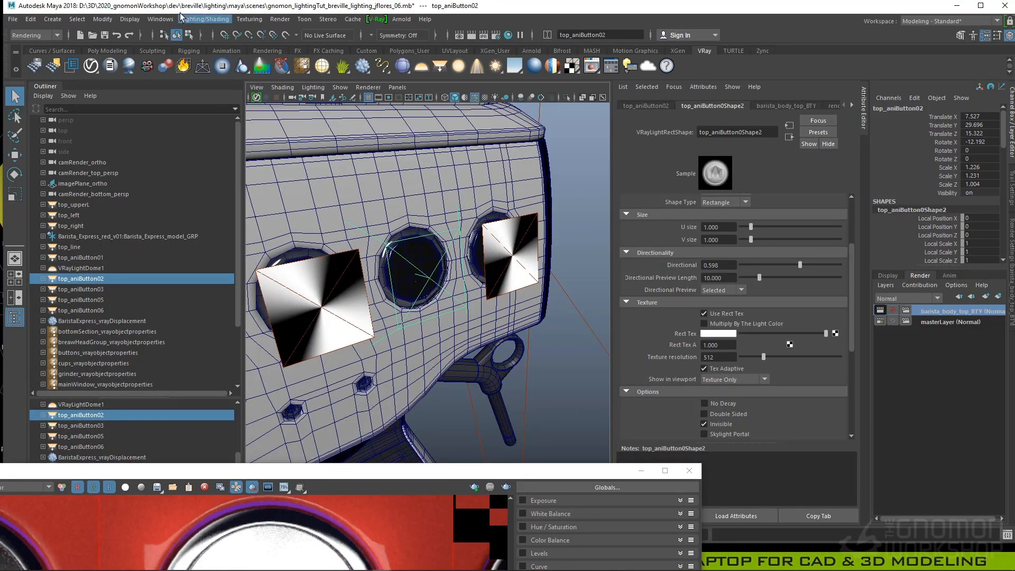
pyautogui.click(201, 18)
pyautogui.press('Escape')
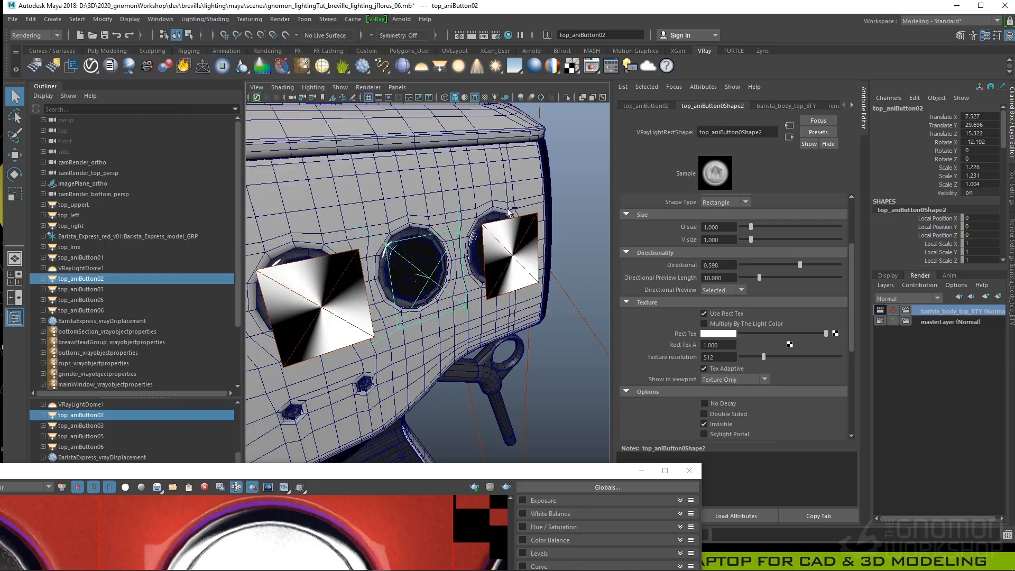
pyautogui.hotkey('ctrl', 'z')
pyautogui.hotkey('ctrl', 'z')
pyautogui.hotkey('ctrl', 'z')
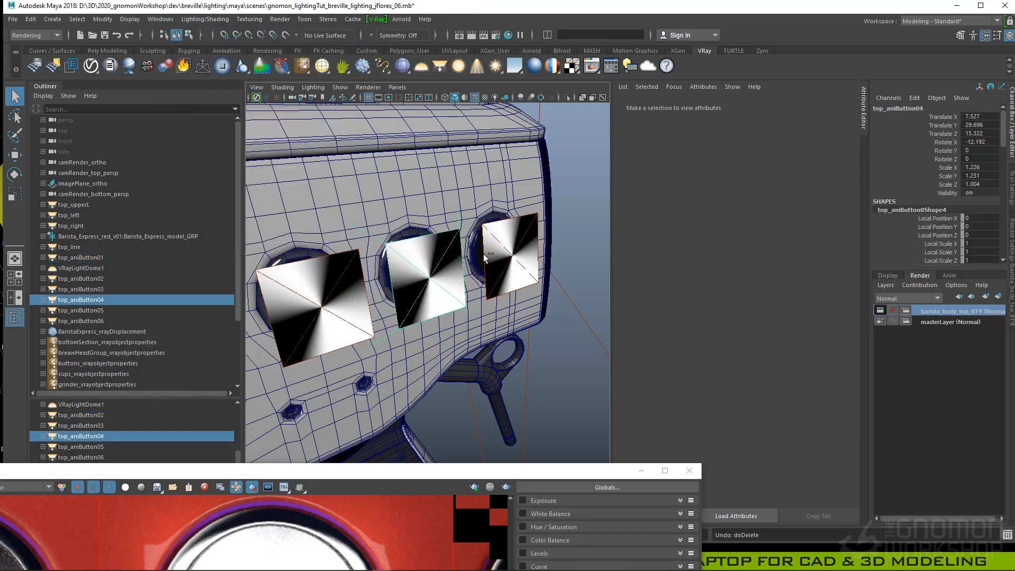
# - Select the overlapping top_aniButton02 and top_aniButton04 lights together with the button geometry and isolate them in the viewport
pyautogui.keyDown('alt'); pyautogui.moveTo(430, 262); pyautogui.dragTo(485, 253); pyautogui.keyUp('alt')
pyautogui.keyDown('alt'); pyautogui.moveTo(485, 254); pyautogui.dragTo(596, 306, button='right'); pyautogui.keyUp('alt')
pyautogui.keyDown('alt'); pyautogui.moveTo(596, 306); pyautogui.dragTo(492, 261, button='middle'); pyautogui.keyUp('alt')
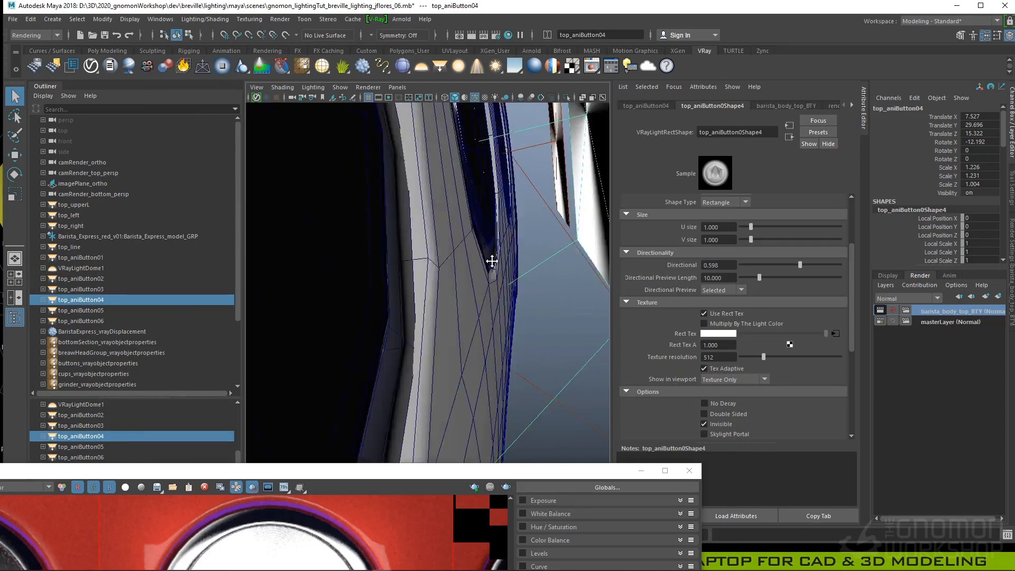
pyautogui.keyDown('alt'); pyautogui.moveTo(492, 261); pyautogui.dragTo(501, 271); pyautogui.keyUp('alt')
pyautogui.keyDown('alt'); pyautogui.moveTo(501, 271); pyautogui.dragTo(538, 281, button='right'); pyautogui.keyUp('alt')
pyautogui.moveTo(553, 272); pyautogui.dragTo(552, 312)
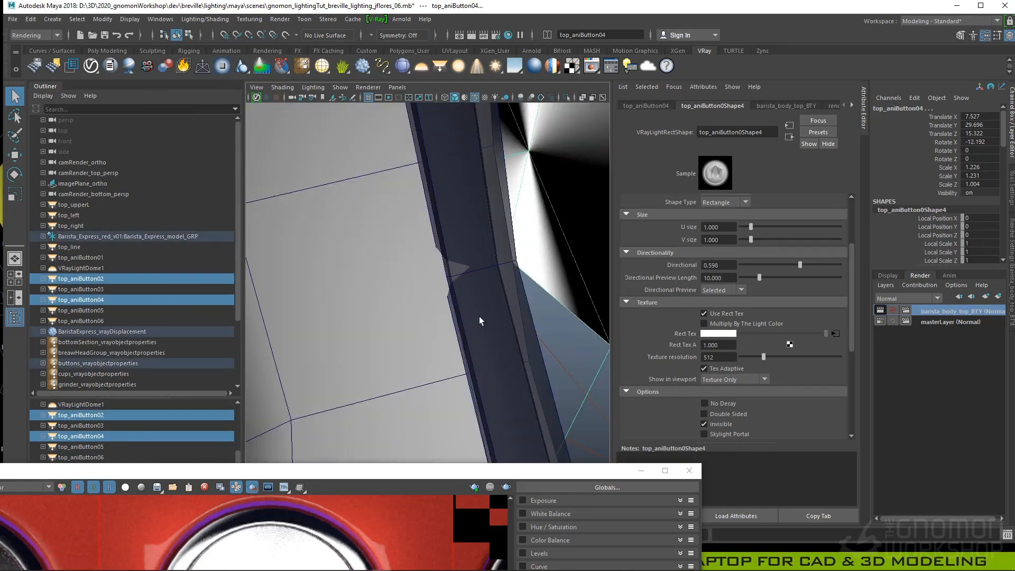
pyautogui.click(565, 97)
# - Delete only the duplicate top_aniButton02 light that overlaps top_aniButton04
pyautogui.click(110, 278)
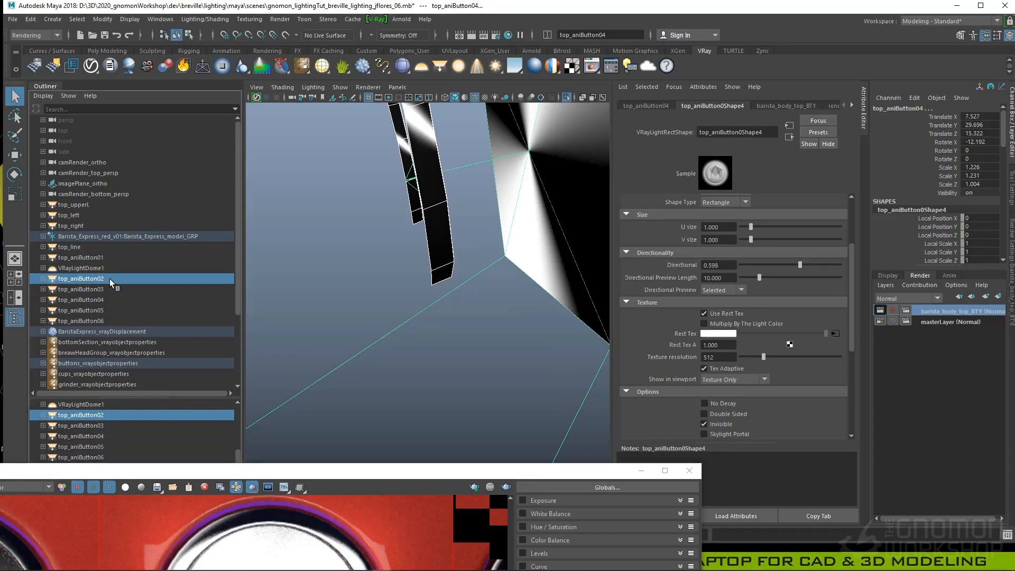
pyautogui.keyDown('alt'); pyautogui.moveTo(503, 256); pyautogui.dragTo(468, 269, button='middle'); pyautogui.keyUp('alt')
pyautogui.keyDown('alt'); pyautogui.moveTo(469, 269); pyautogui.dragTo(453, 263); pyautogui.keyUp('alt')
pyautogui.keyDown('alt'); pyautogui.moveTo(453, 263); pyautogui.dragTo(431, 272, button='right'); pyautogui.keyUp('alt')
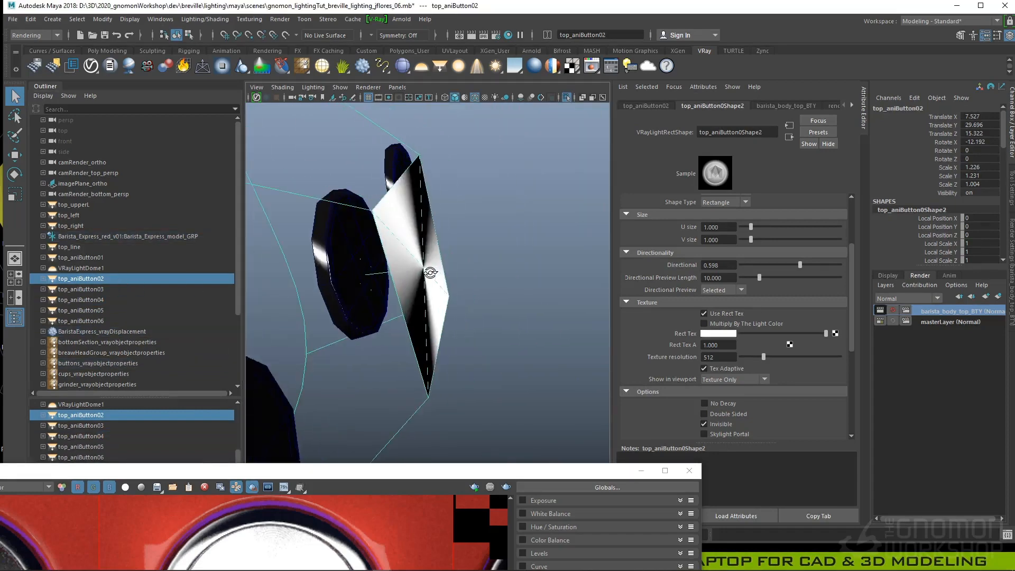
pyautogui.keyDown('alt'); pyautogui.moveTo(430, 272); pyautogui.dragTo(492, 272); pyautogui.keyUp('alt')
pyautogui.press('w')
pyautogui.click(492, 271)
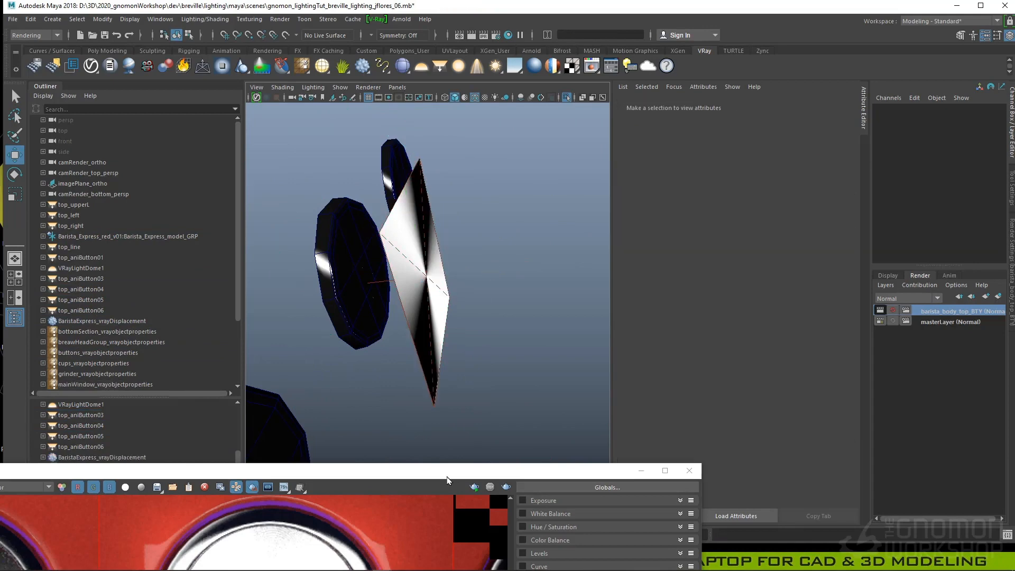
# - Turn off viewport isolation and re-render the region around the overexposed button
pyautogui.moveTo(451, 469); pyautogui.dragTo(514, 250)
pyautogui.scroll(-2, 416, 371)
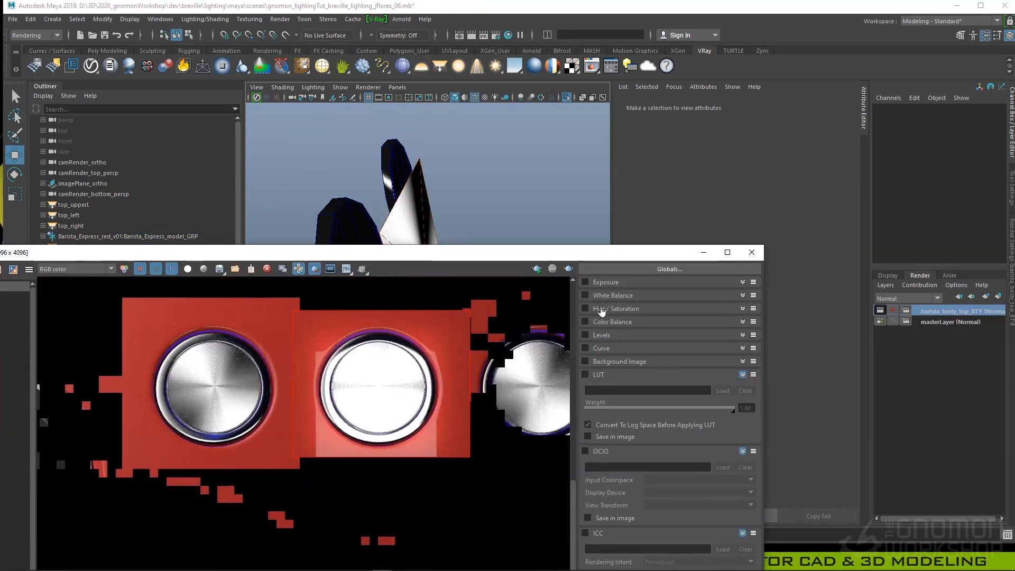
pyautogui.click(567, 98)
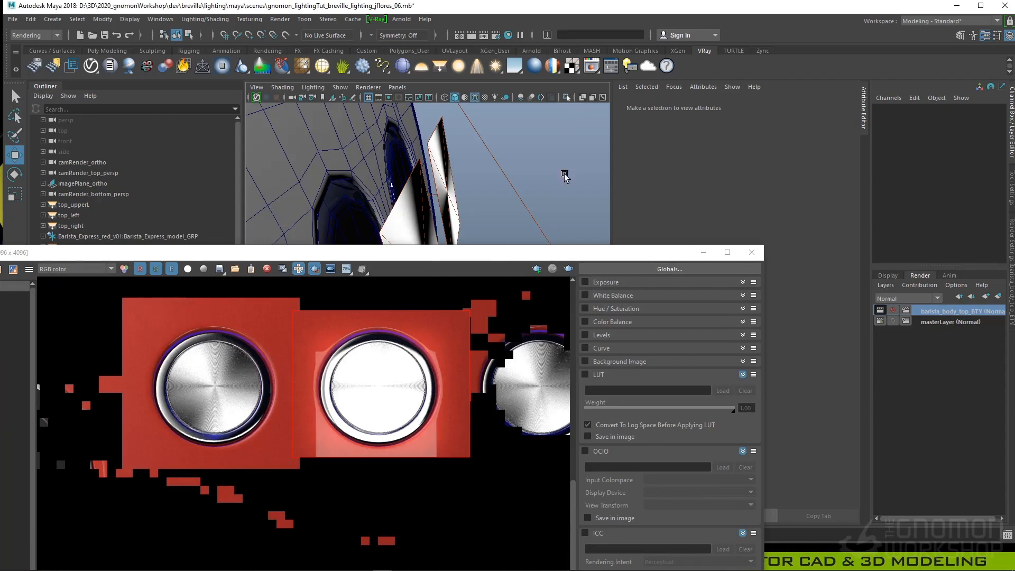
pyautogui.click(569, 270)
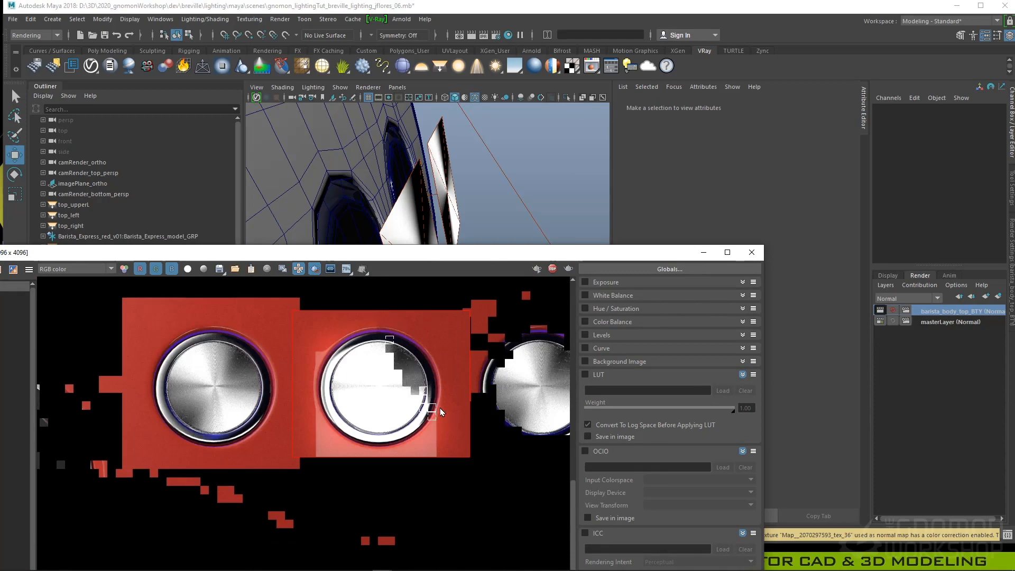
pyautogui.scroll(-1, 437, 407)
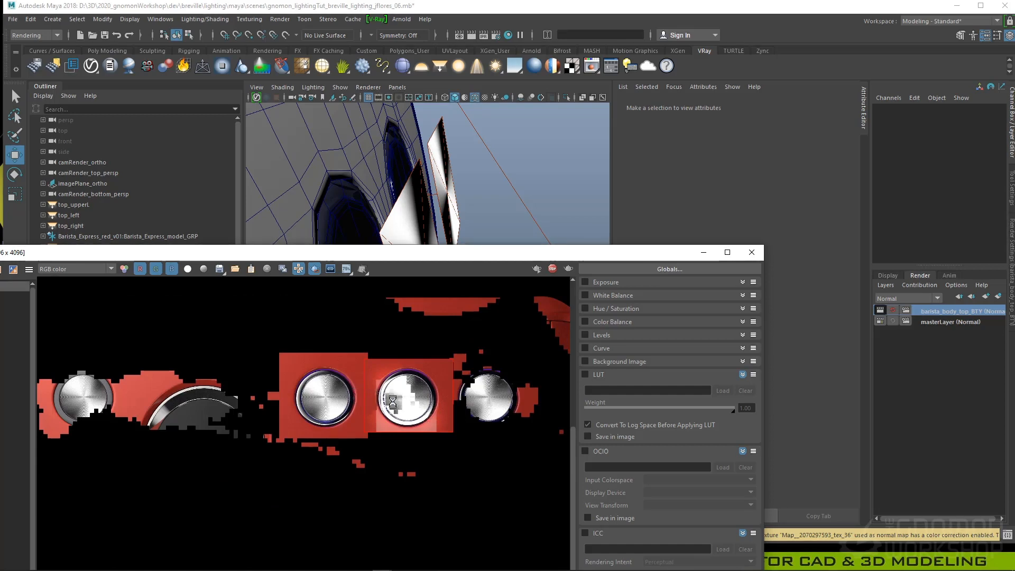
pyautogui.moveTo(404, 405); pyautogui.dragTo(477, 410, button='middle')
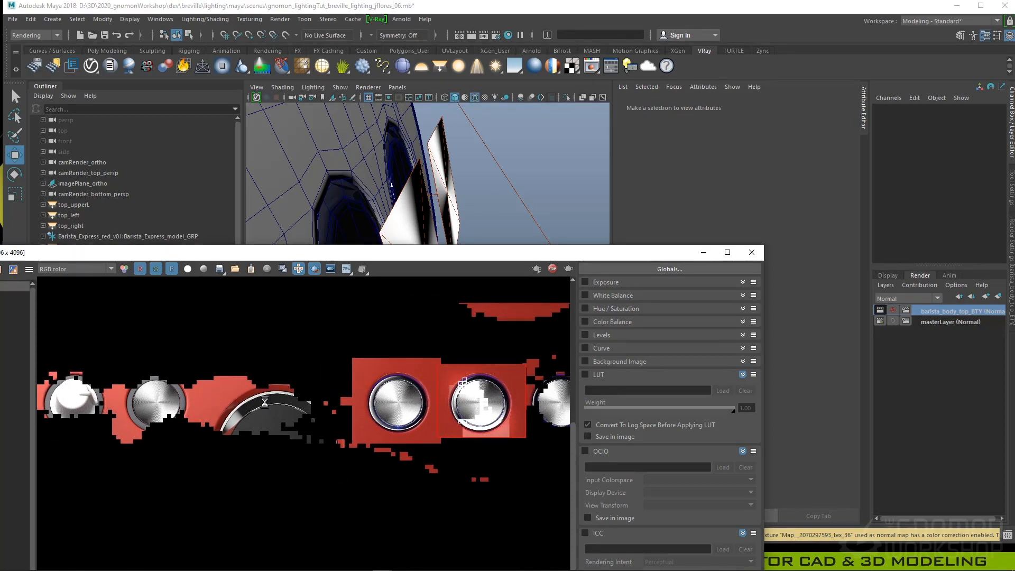
pyautogui.moveTo(260, 417); pyautogui.dragTo(311, 414, button='middle')
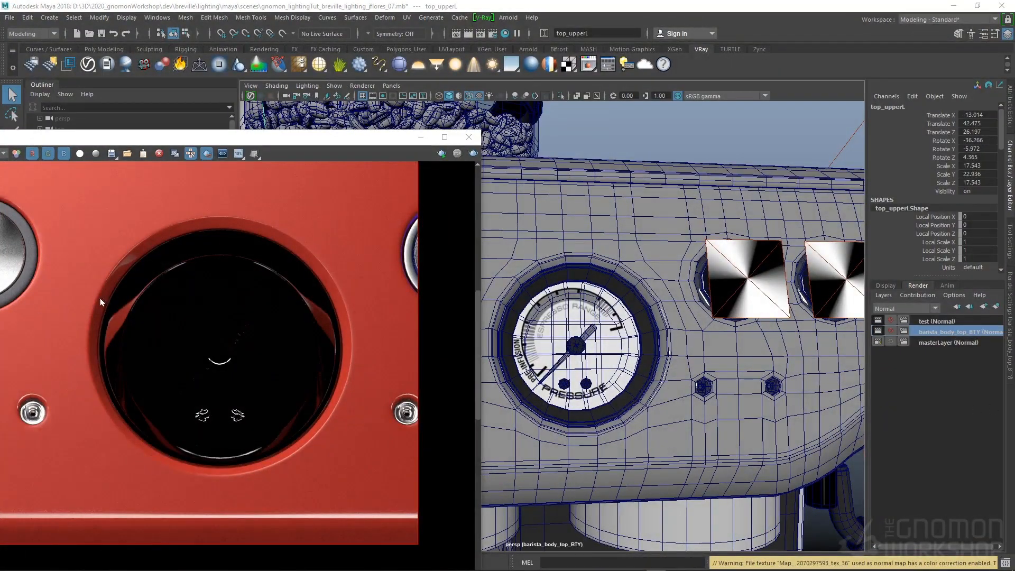
# - Select the pressure gauge's main_window_geo and inspect its ring up close from the front and the side
pyautogui.click(583, 281)
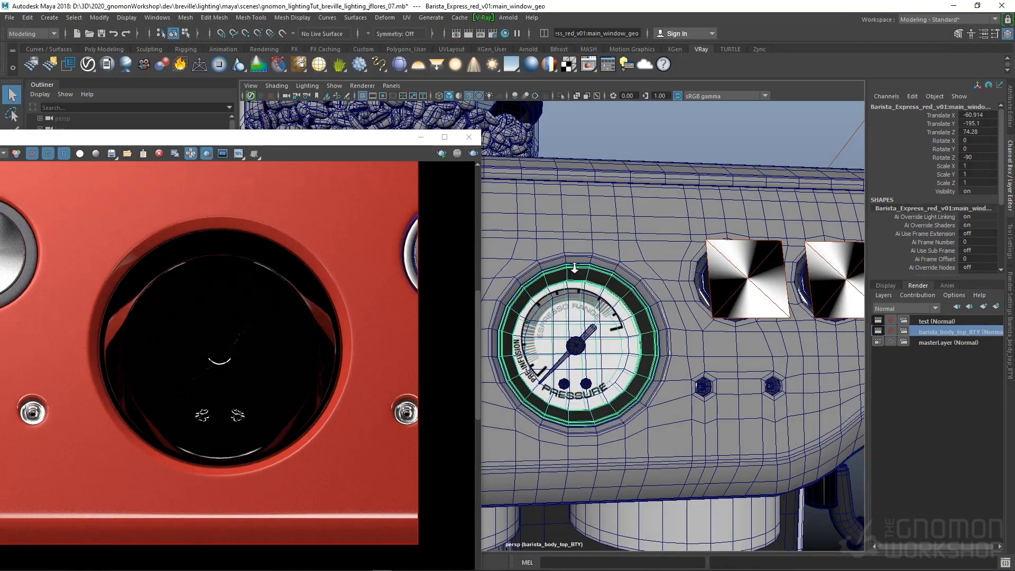
pyautogui.keyDown('alt'); pyautogui.moveTo(570, 263); pyautogui.dragTo(624, 254, button='right'); pyautogui.keyUp('alt')
pyautogui.keyDown('alt'); pyautogui.moveTo(624, 254); pyautogui.dragTo(687, 217); pyautogui.keyUp('alt')
pyautogui.keyDown('alt'); pyautogui.moveTo(687, 217); pyautogui.dragTo(728, 203, button='right'); pyautogui.keyUp('alt')
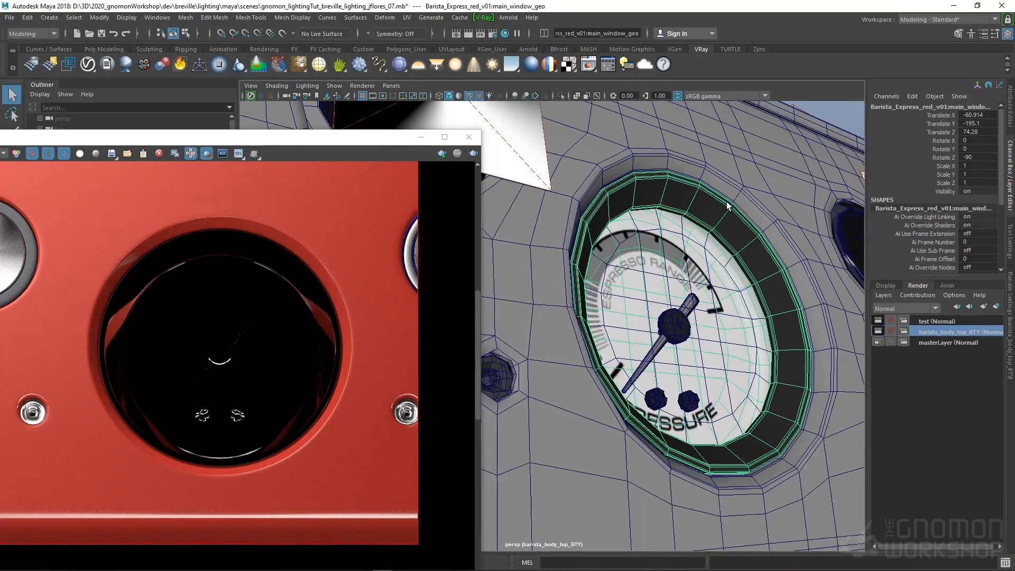
pyautogui.click(670, 250)
pyautogui.keyDown('alt'); pyautogui.moveTo(725, 255); pyautogui.dragTo(714, 229); pyautogui.keyUp('alt')
pyautogui.click(675, 266)
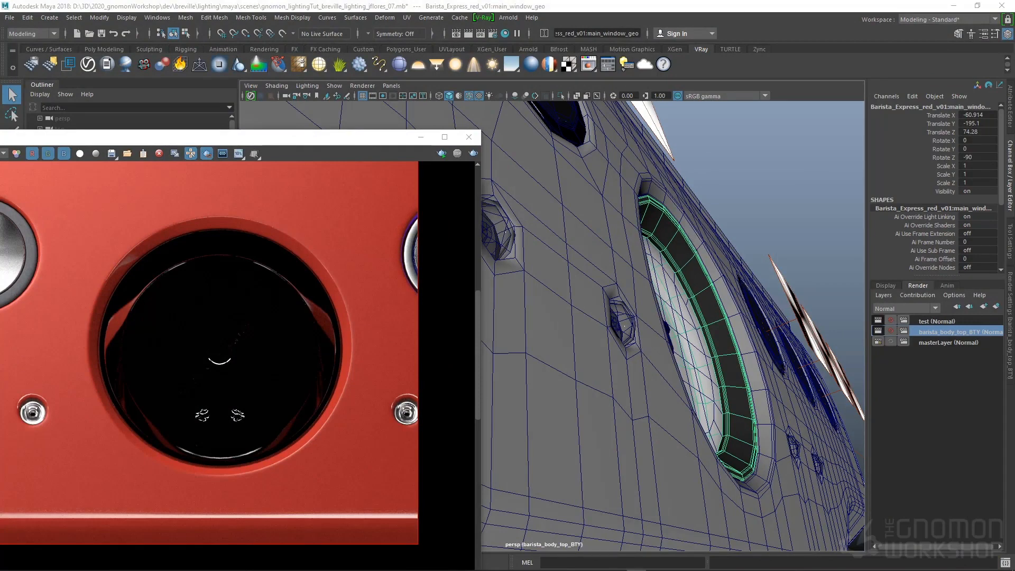
# - Examine the pressure gauge's chrome ring in the reference photo breville_expressoMachine.jpg and the matching geometry from several angles
pyautogui.moveTo(1004, 570); pyautogui.dragTo(589, 113)
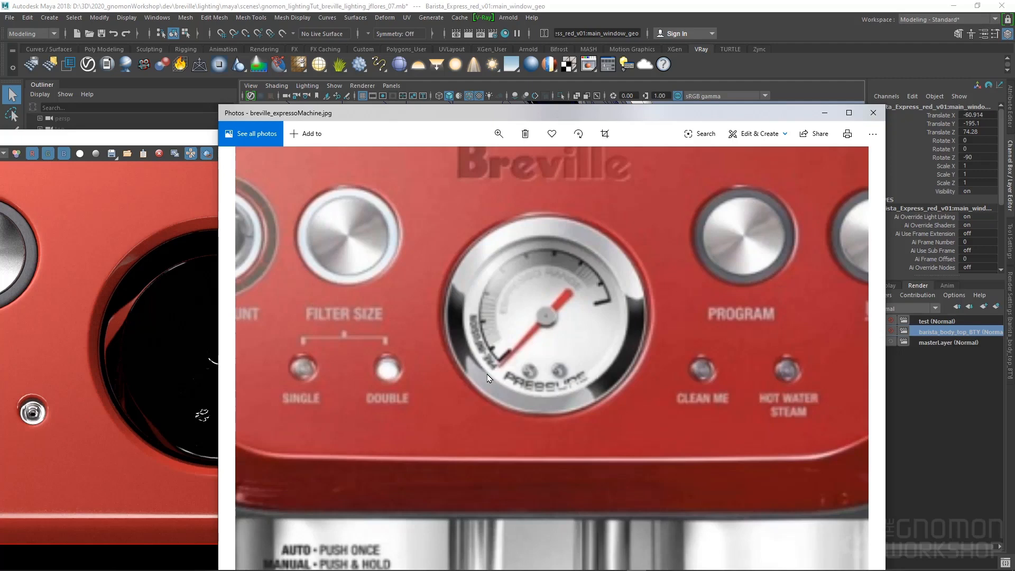
pyautogui.moveTo(414, 118); pyautogui.dragTo(159, 136)
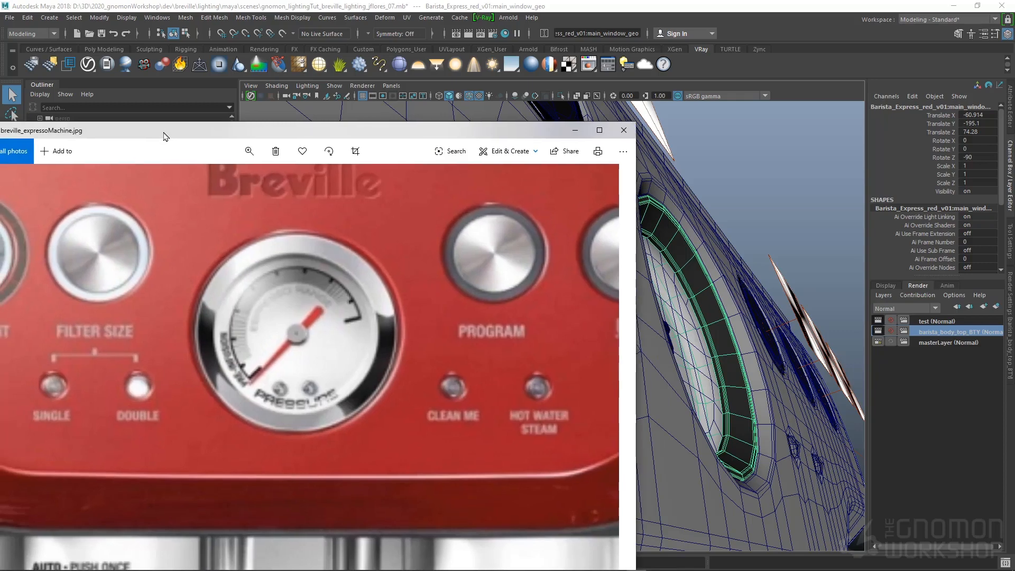
pyautogui.moveTo(159, 135); pyautogui.dragTo(1014, 154)
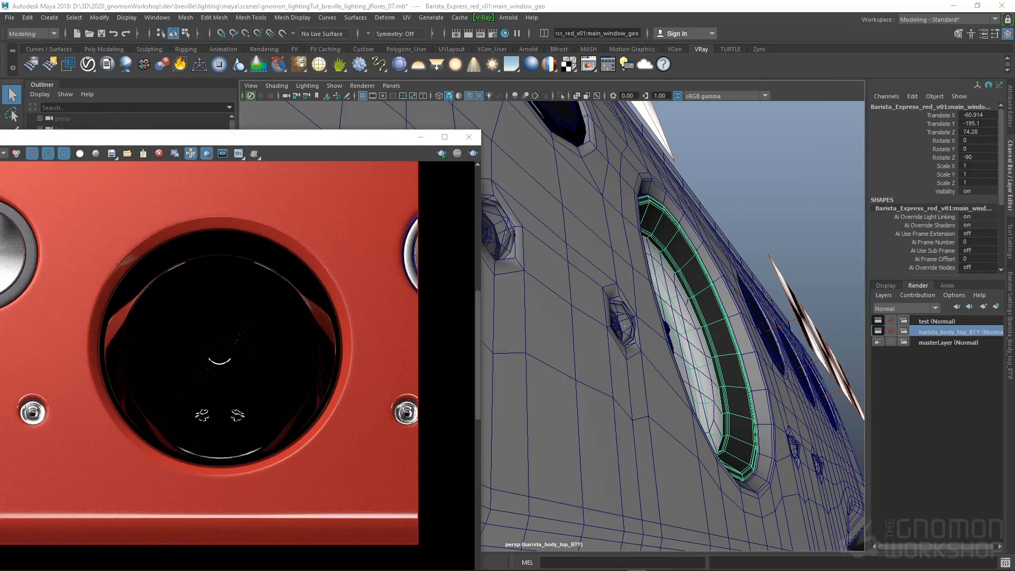
pyautogui.keyDown('alt'); pyautogui.moveTo(674, 257); pyautogui.dragTo(721, 272); pyautogui.keyUp('alt')
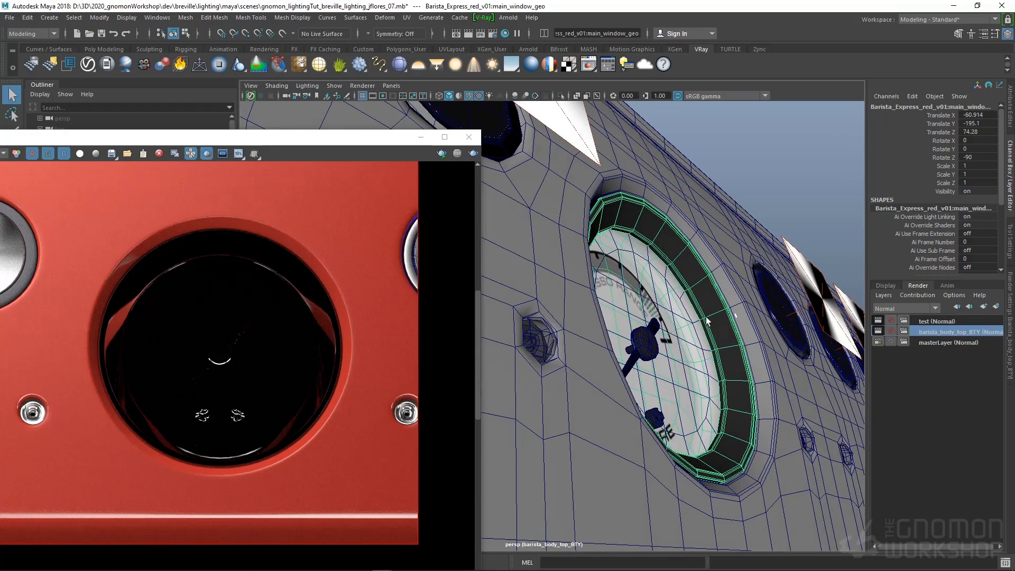
pyautogui.keyDown('alt'); pyautogui.moveTo(703, 350); pyautogui.dragTo(598, 109); pyautogui.keyUp('alt')
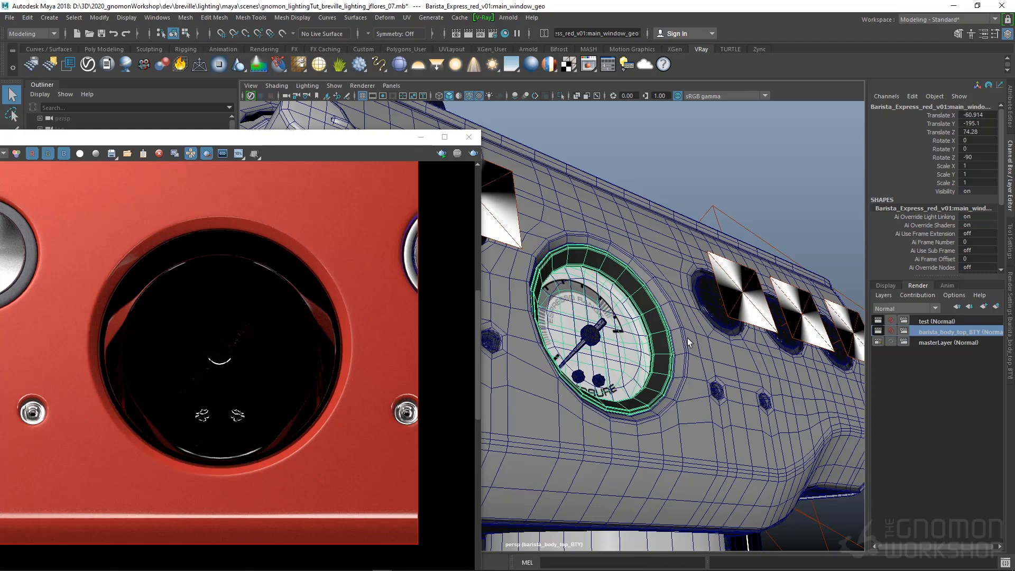
pyautogui.keyDown('alt'); pyautogui.moveTo(612, 318); pyautogui.dragTo(589, 338); pyautogui.keyUp('alt')
pyautogui.keyDown('alt'); pyautogui.moveTo(590, 339); pyautogui.dragTo(613, 346, button='right'); pyautogui.keyUp('alt')
pyautogui.keyDown('alt'); pyautogui.moveTo(614, 346); pyautogui.dragTo(539, 407); pyautogui.keyUp('alt')
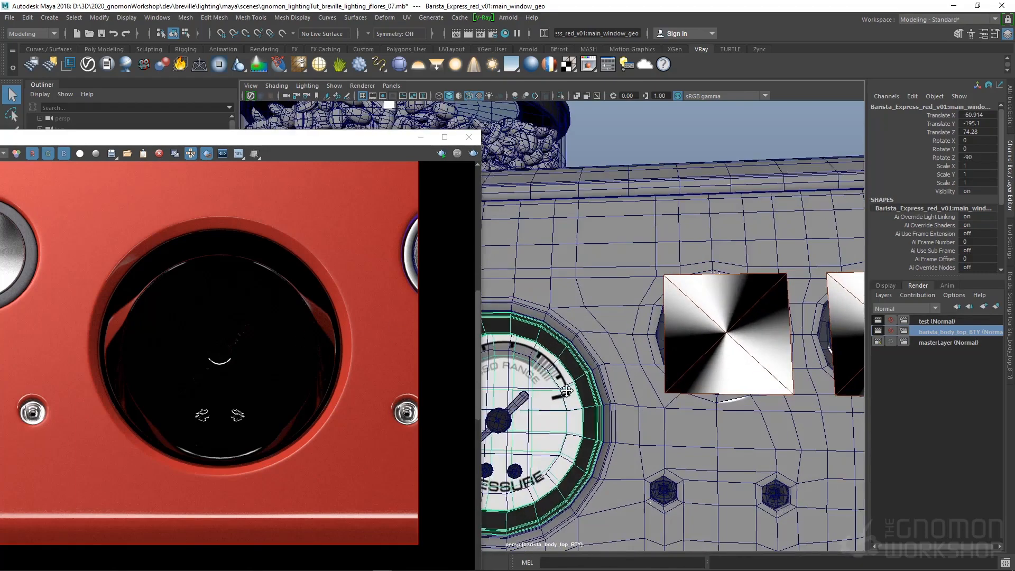
# - Examine the pressure gauge's front glass and the chrome ring of main_window_geo up close from the front and the side
pyautogui.keyDown('alt'); pyautogui.moveTo(540, 407); pyautogui.dragTo(644, 333, button='middle'); pyautogui.keyUp('alt')
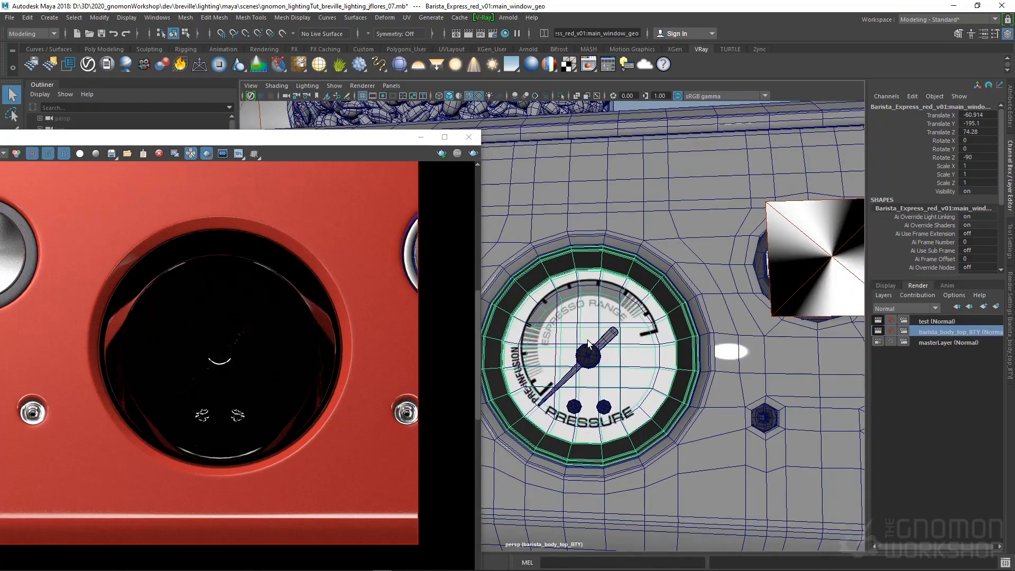
pyautogui.click(591, 358)
pyautogui.scroll(3, 591, 359)
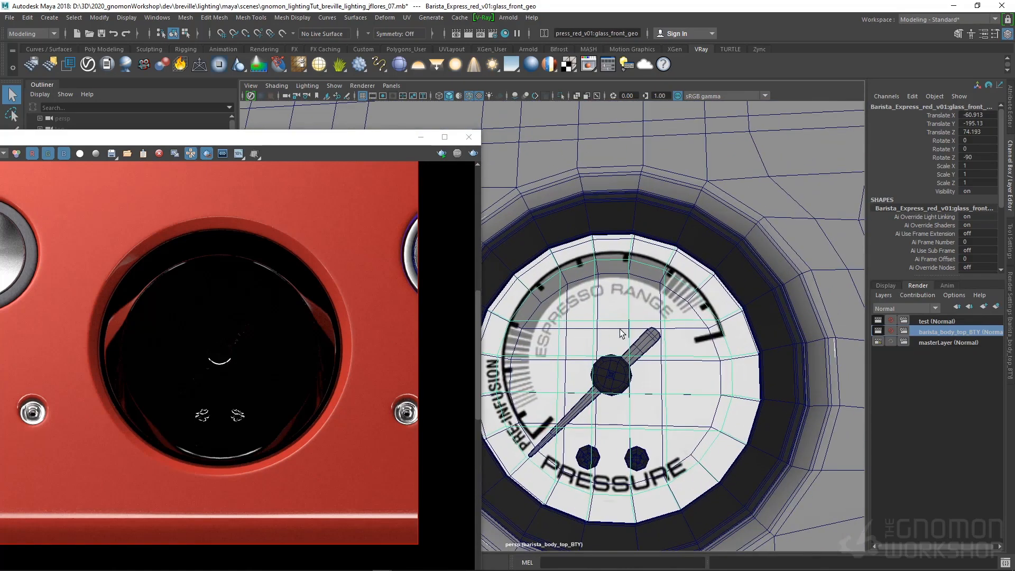
pyautogui.keyDown('alt'); pyautogui.moveTo(631, 359); pyautogui.dragTo(651, 271); pyautogui.keyUp('alt')
pyautogui.click(651, 233)
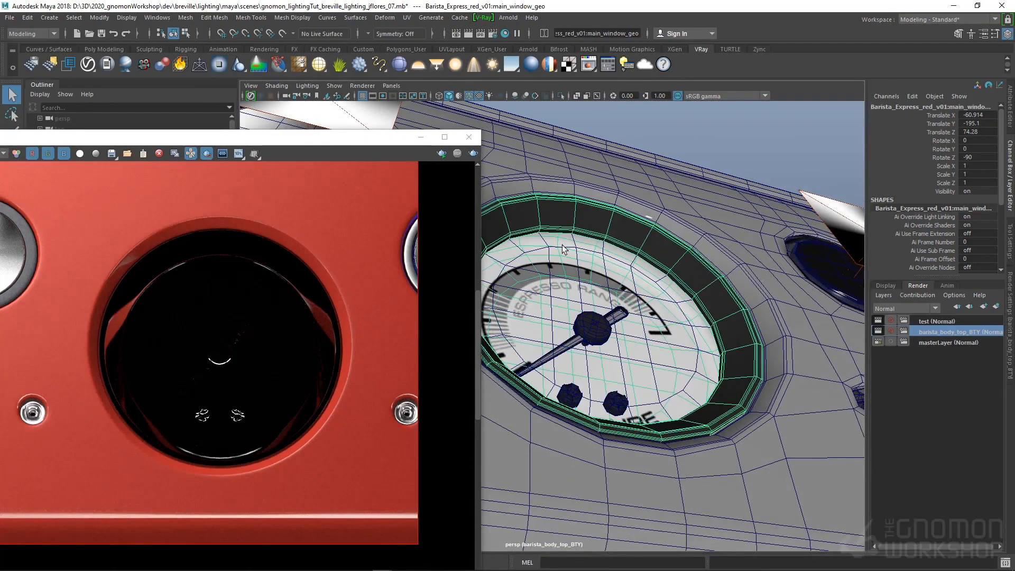
pyautogui.keyDown('alt'); pyautogui.moveTo(585, 267); pyautogui.dragTo(619, 323); pyautogui.keyUp('alt')
pyautogui.keyDown('alt'); pyautogui.moveTo(619, 323); pyautogui.dragTo(698, 317, button='right'); pyautogui.keyUp('alt')
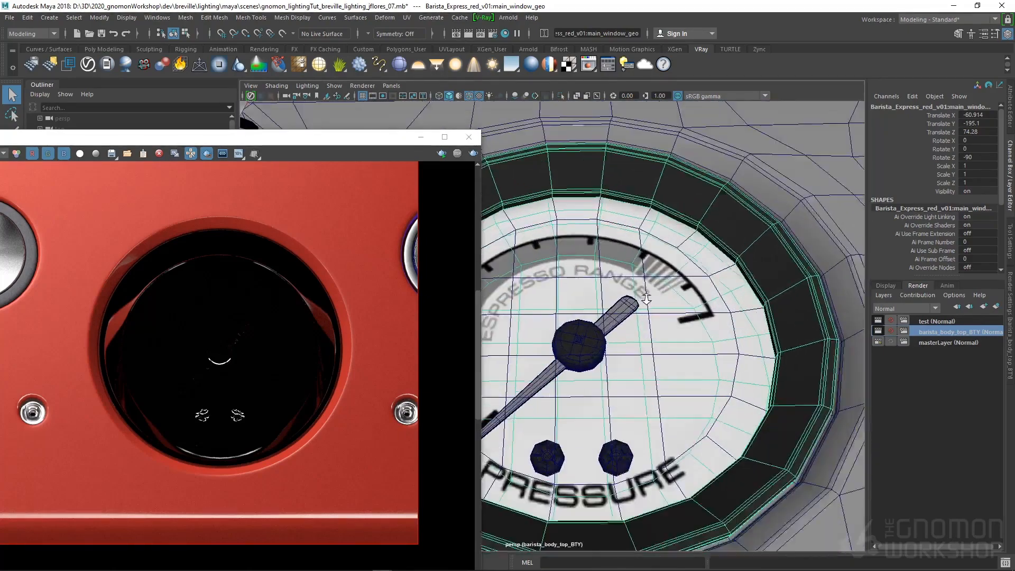
pyautogui.keyDown('alt'); pyautogui.moveTo(740, 288); pyautogui.dragTo(720, 368, button='middle'); pyautogui.keyUp('alt')
pyautogui.keyDown('alt'); pyautogui.moveTo(720, 368); pyautogui.dragTo(673, 306); pyautogui.keyUp('alt')
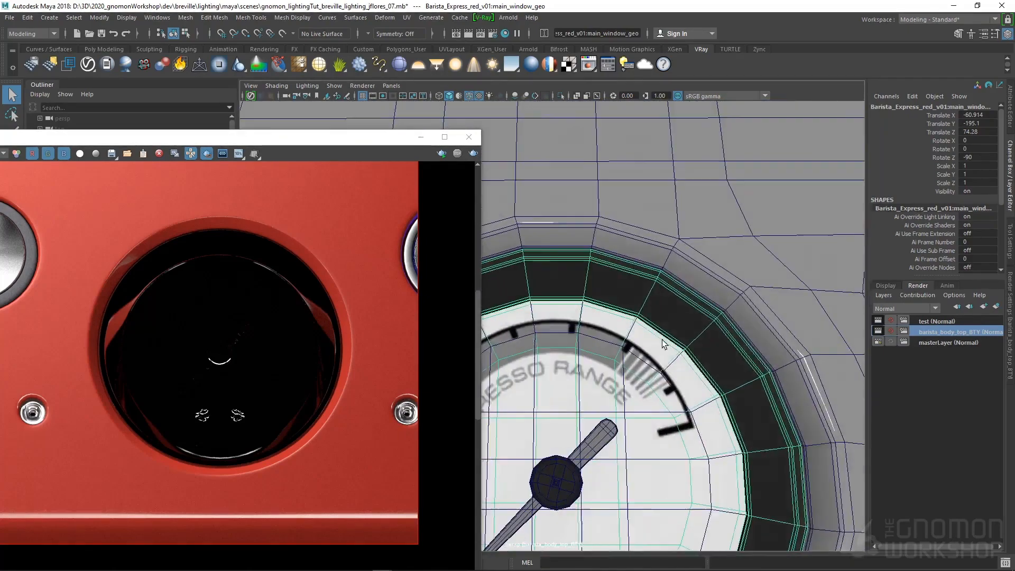
pyautogui.keyDown('alt'); pyautogui.moveTo(662, 281); pyautogui.dragTo(634, 333, button='right'); pyautogui.keyUp('alt')
pyautogui.keyDown('alt'); pyautogui.moveTo(635, 334); pyautogui.dragTo(662, 321); pyautogui.keyUp('alt')
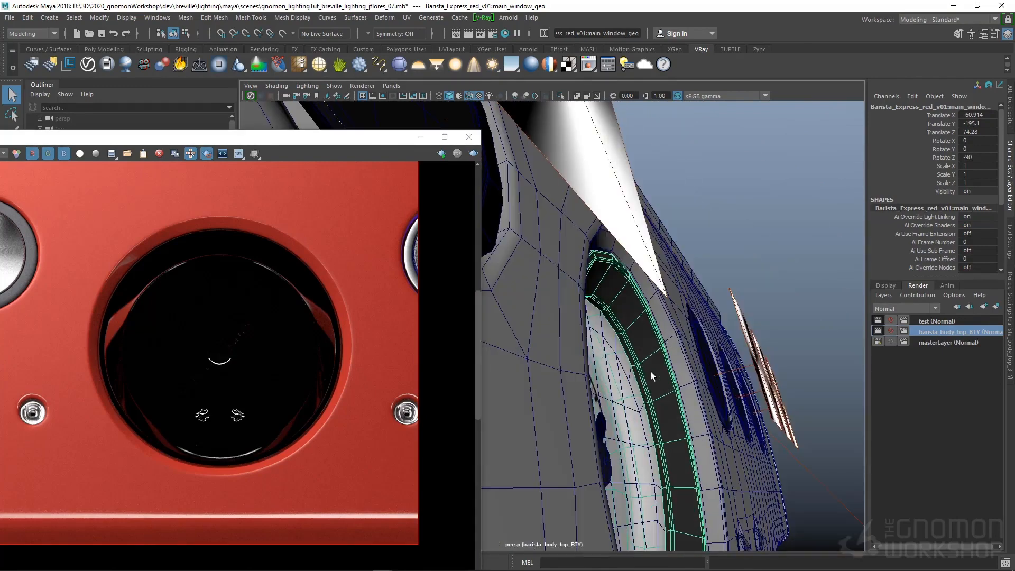
pyautogui.keyDown('alt'); pyautogui.moveTo(651, 376); pyautogui.dragTo(650, 306); pyautogui.keyUp('alt')
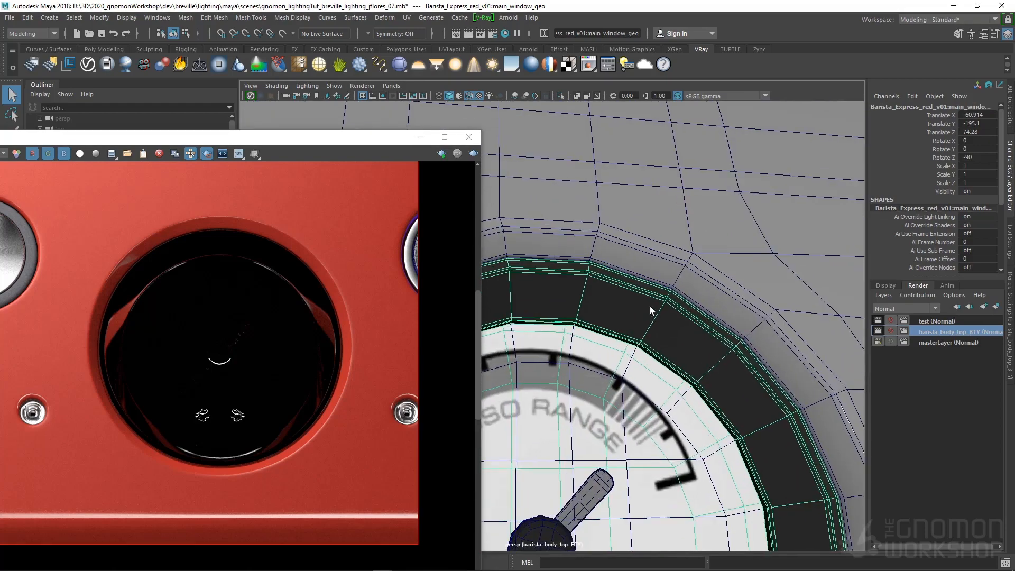
# - Select an outer edge loop on the ring of main_window_geo and convert it with Polygon Edges to Curve
pyautogui.keyDown('alt'); pyautogui.moveTo(650, 306); pyautogui.dragTo(673, 310, button='right'); pyautogui.keyUp('alt')
pyautogui.moveTo(672, 264); pyautogui.dragTo(677, 204, button='right')
pyautogui.keyDown('alt'); pyautogui.moveTo(657, 281); pyautogui.dragTo(654, 220); pyautogui.keyUp('alt')
pyautogui.click(625, 253)
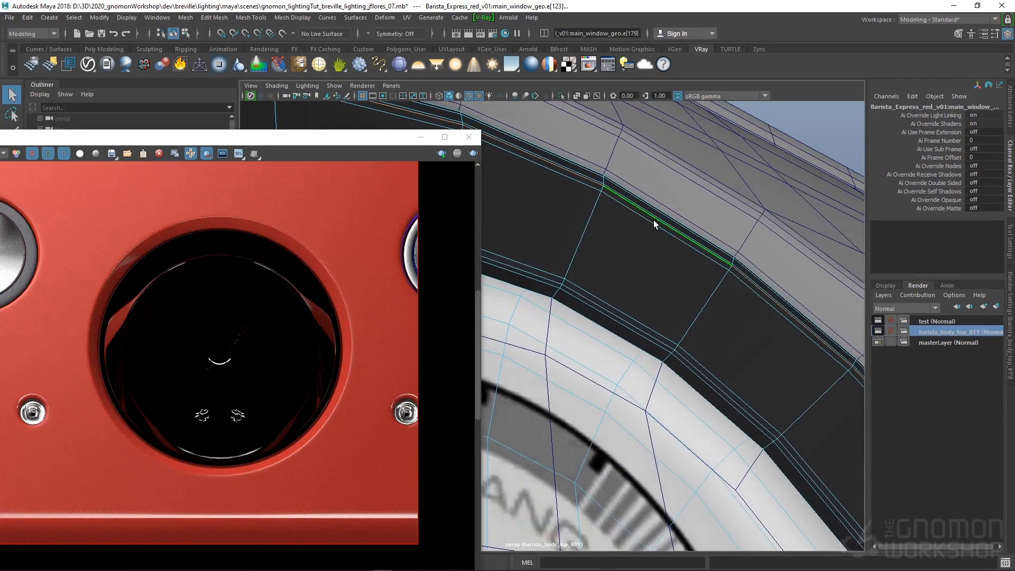
pyautogui.keyDown('alt'); pyautogui.moveTo(698, 289); pyautogui.dragTo(616, 300); pyautogui.keyUp('alt')
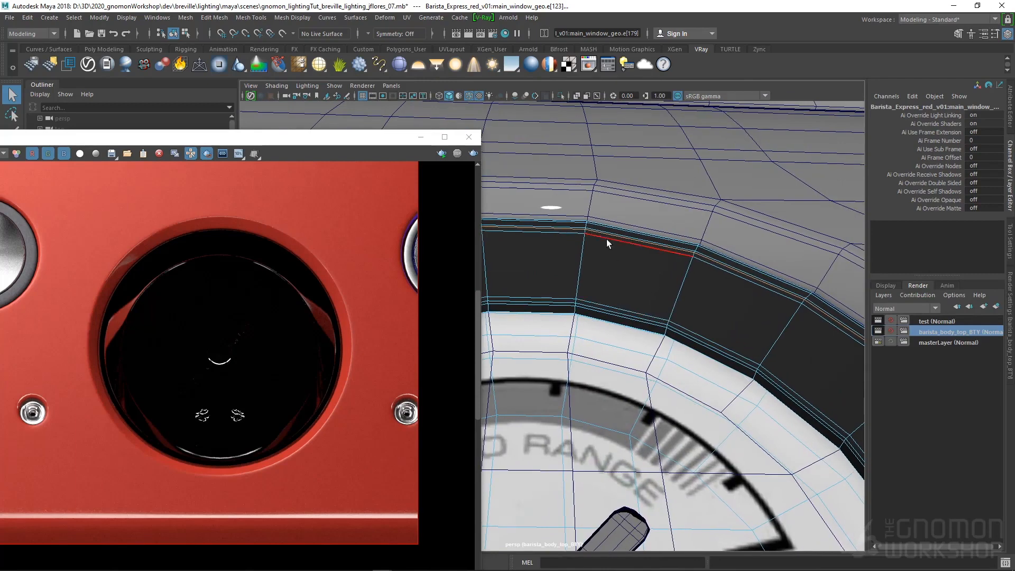
pyautogui.press('space')
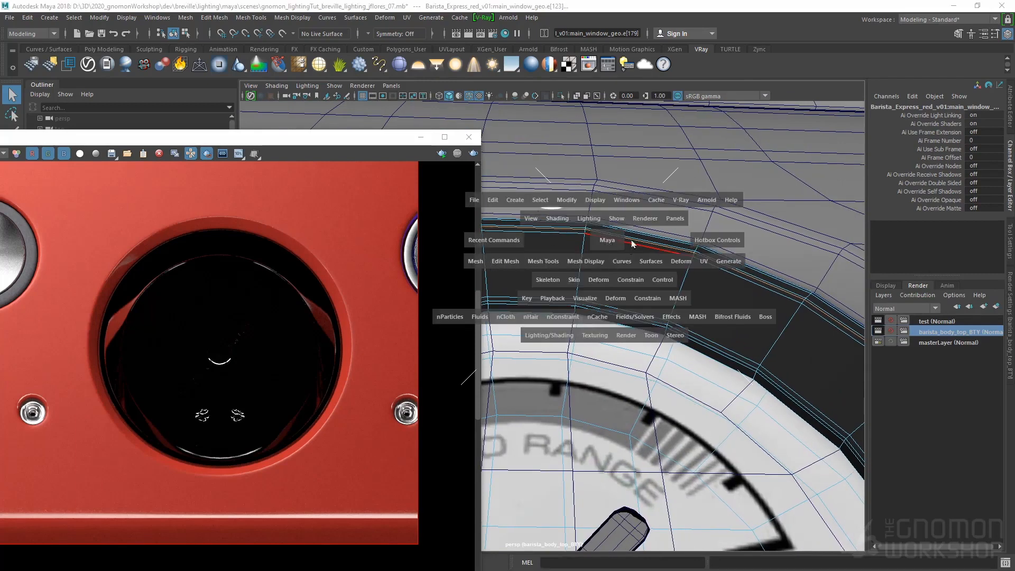
pyautogui.click(564, 200)
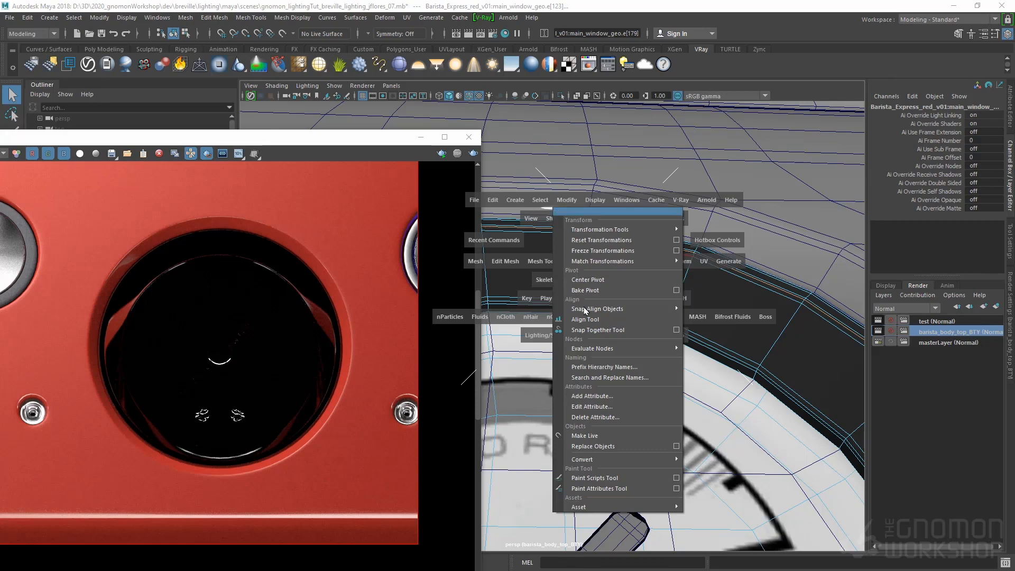
pyautogui.moveTo(615, 462)
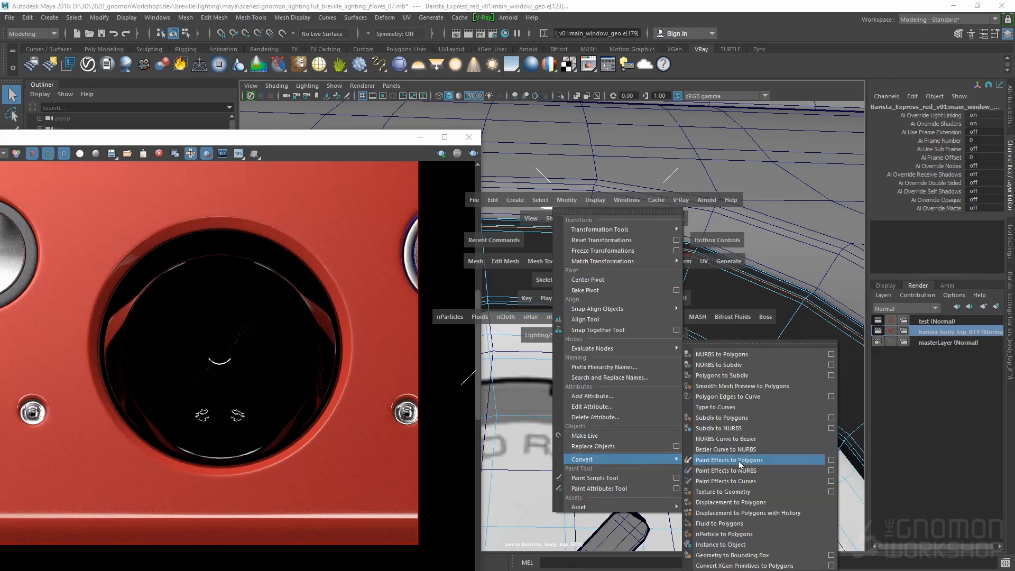
pyautogui.click(735, 398)
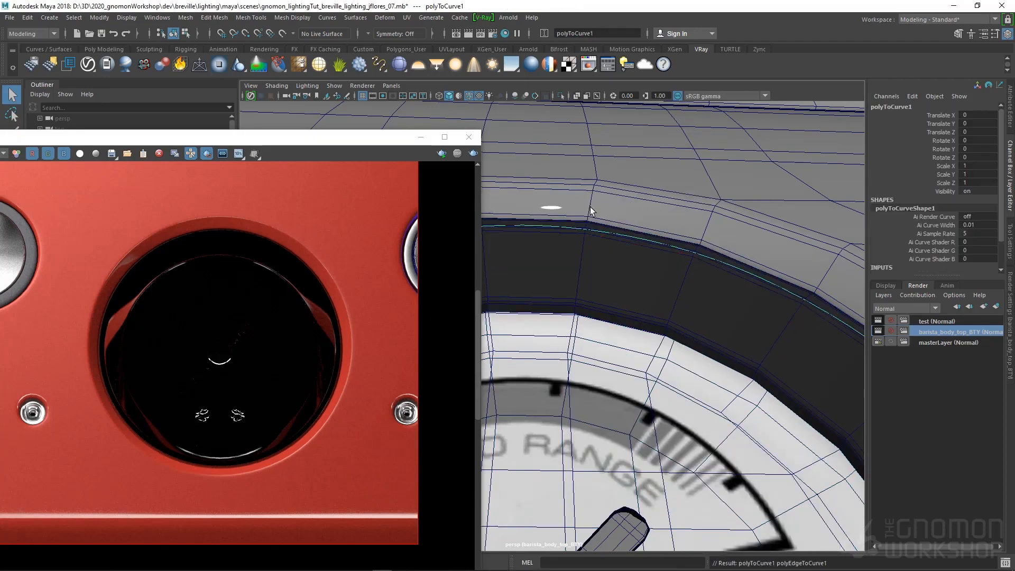
# - Move the render window clear of the Outliner and center the pivot of the new gauge curve
pyautogui.moveTo(338, 150); pyautogui.dragTo(402, 451)
pyautogui.keyDown('alt'); pyautogui.moveTo(651, 314); pyautogui.dragTo(450, 304, button='right'); pyautogui.keyUp('alt')
pyautogui.keyDown('alt'); pyautogui.moveTo(450, 303); pyautogui.dragTo(536, 189); pyautogui.keyUp('alt')
pyautogui.press('space')
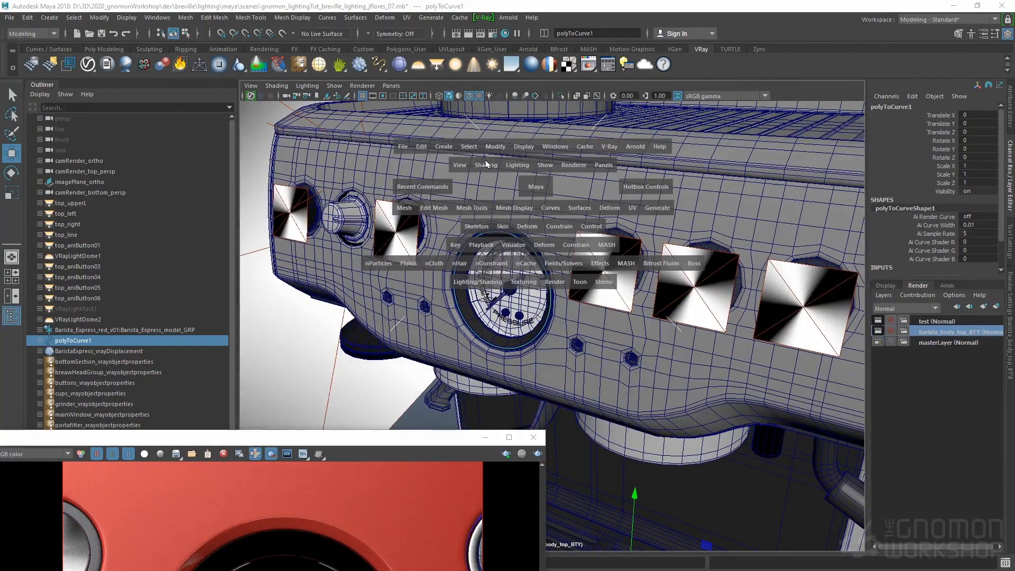
pyautogui.click(494, 147)
pyautogui.click(517, 226)
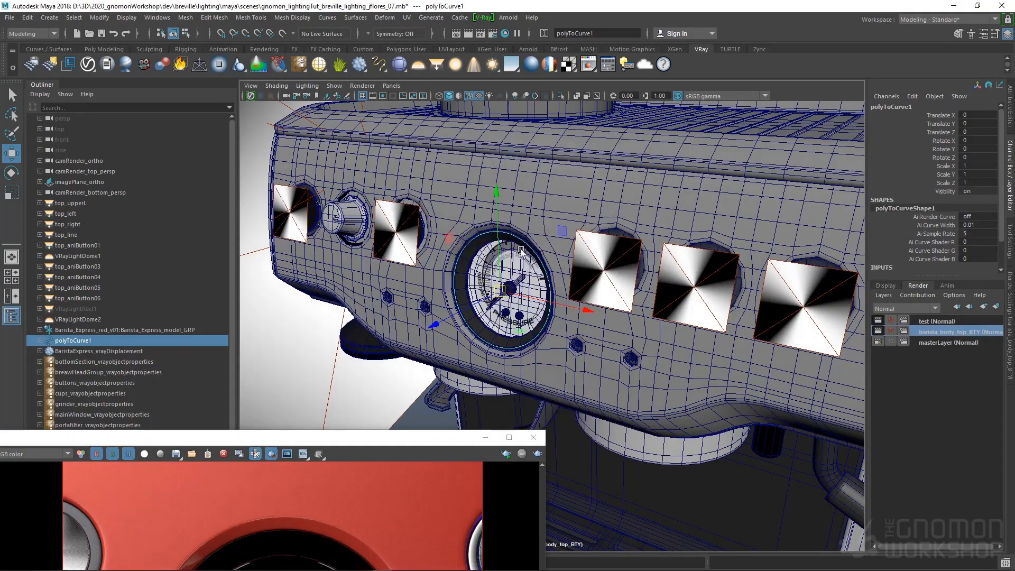
# - Scale polyToCurve1 uniformly to about 1.047 and move it out in front of the gauge to about 0.607 in Z
pyautogui.keyDown('alt'); pyautogui.moveTo(516, 227); pyautogui.dragTo(466, 259); pyautogui.keyUp('alt')
pyautogui.keyDown('alt'); pyautogui.moveTo(465, 259); pyautogui.dragTo(472, 295, button='right'); pyautogui.keyUp('alt')
pyautogui.keyDown('alt'); pyautogui.moveTo(472, 295); pyautogui.dragTo(523, 272); pyautogui.keyUp('alt')
pyautogui.press('e')
pyautogui.press('r')
pyautogui.moveTo(464, 293); pyautogui.dragTo(603, 321)
pyautogui.press('w')
pyautogui.keyDown('alt'); pyautogui.moveTo(603, 321); pyautogui.dragTo(573, 301); pyautogui.keyUp('alt')
pyautogui.moveTo(520, 233)
pyautogui.keyDown('alt'); pyautogui.mouseDown()
pyautogui.moveTo(545, 238)
pyautogui.moveTo(527, 247)
pyautogui.mouseUp(); pyautogui.keyUp('alt')
# - Duplicate the curve, move the copy back into the gauge to about -0.095 in Z, and scale it to about 0.887
pyautogui.hotkey('ctrl', 'd')
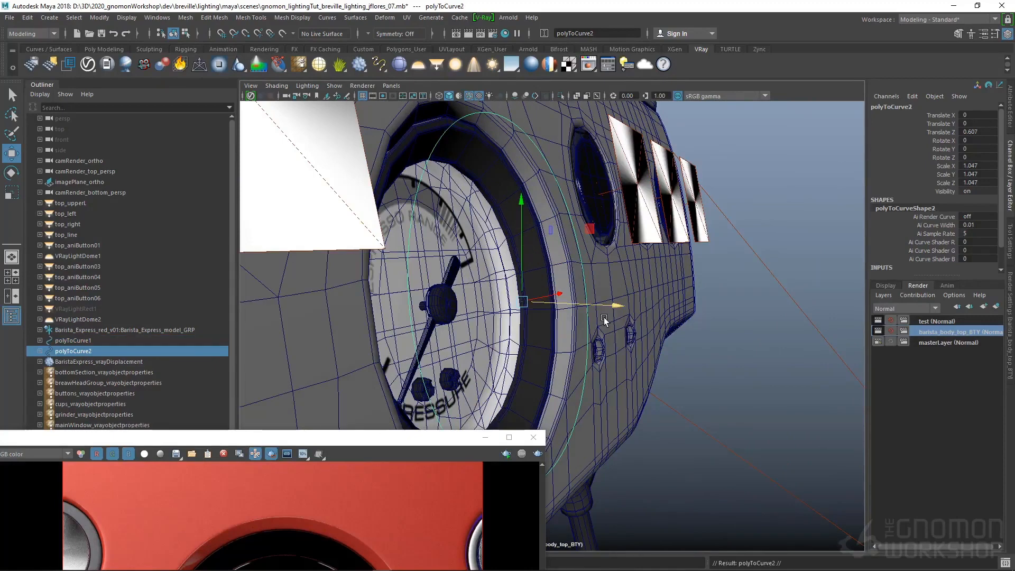
pyautogui.moveTo(615, 305); pyautogui.dragTo(578, 302)
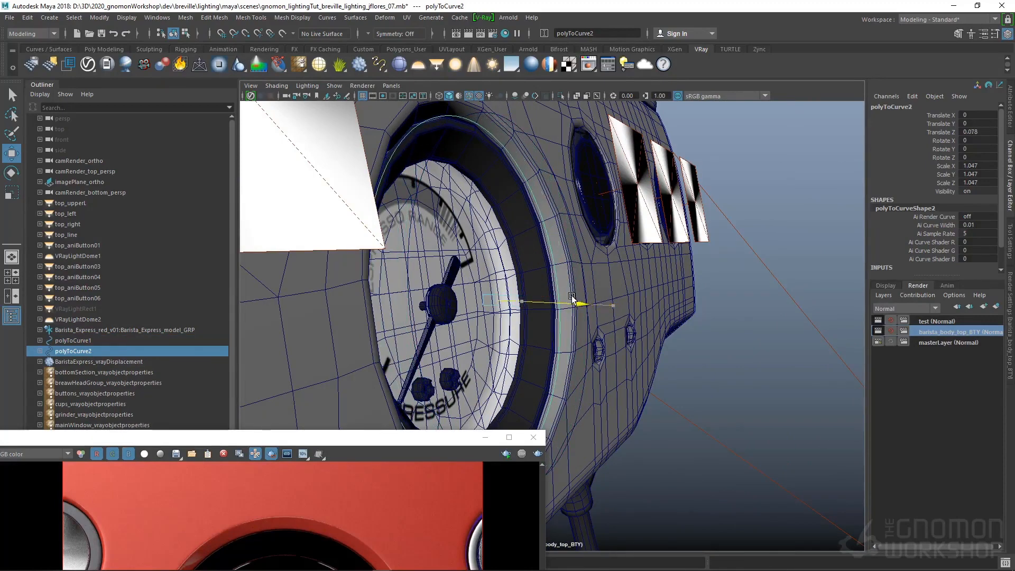
pyautogui.press('r')
pyautogui.moveTo(484, 299); pyautogui.dragTo(546, 252)
pyautogui.press('w')
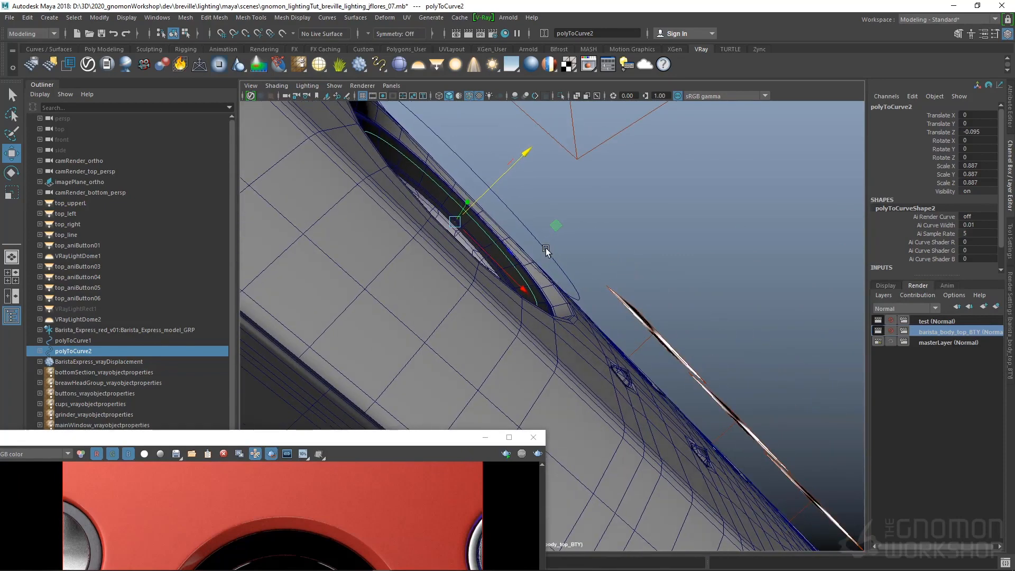
# - Loft a ring-shaped surface between polyToCurve2 and polyToCurve1 around the pressure gauge
pyautogui.keyDown('shift'); pyautogui.click(538, 239); pyautogui.keyUp('shift')
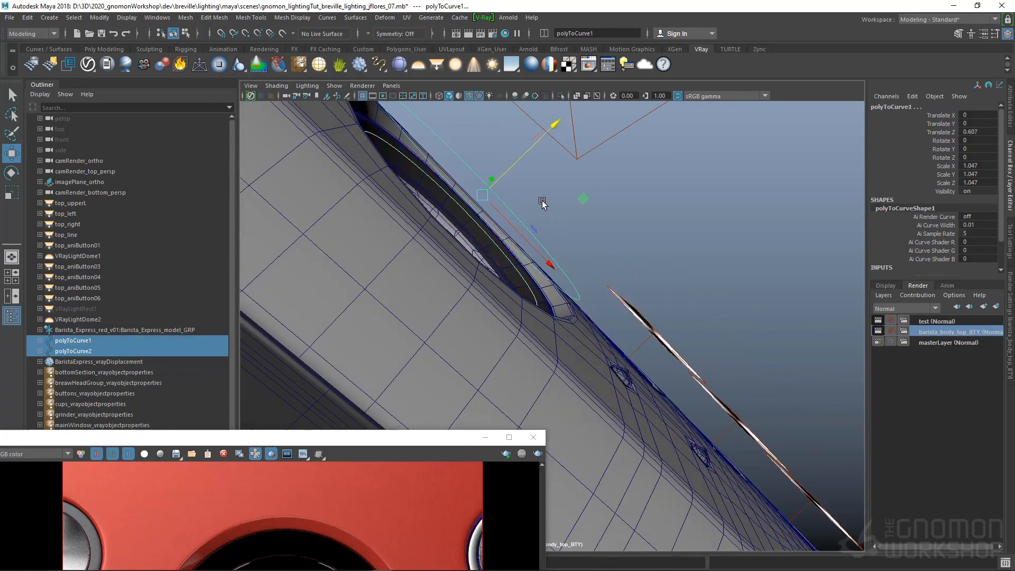
pyautogui.press('space')
pyautogui.click(587, 222)
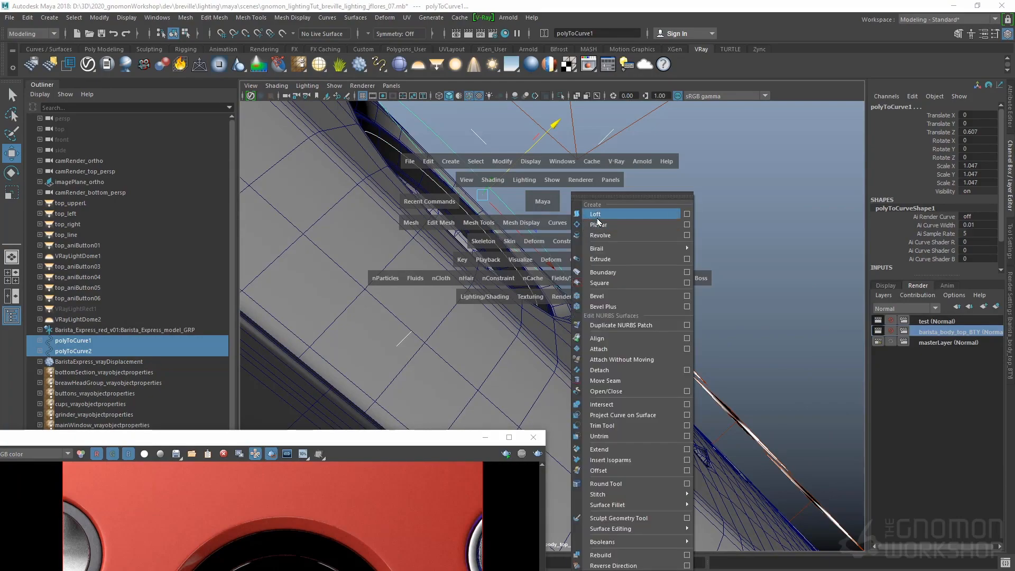
pyautogui.click(597, 218)
pyautogui.keyDown('alt'); pyautogui.moveTo(586, 261); pyautogui.dragTo(528, 304); pyautogui.keyUp('alt')
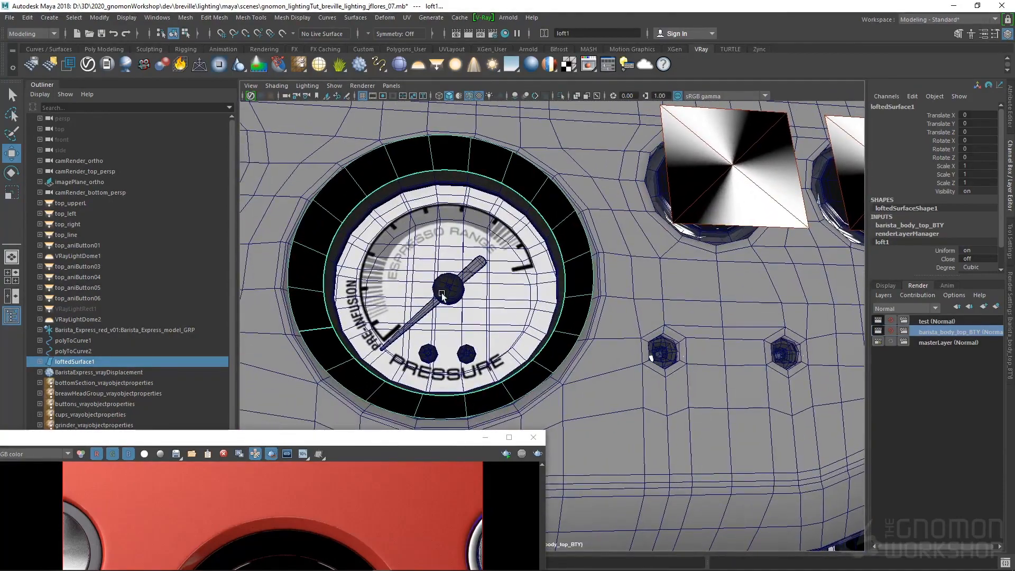
# - Turn off shape nodes in the Outliner and group the lofted surface with its two curves
pyautogui.rightClick(142, 257)
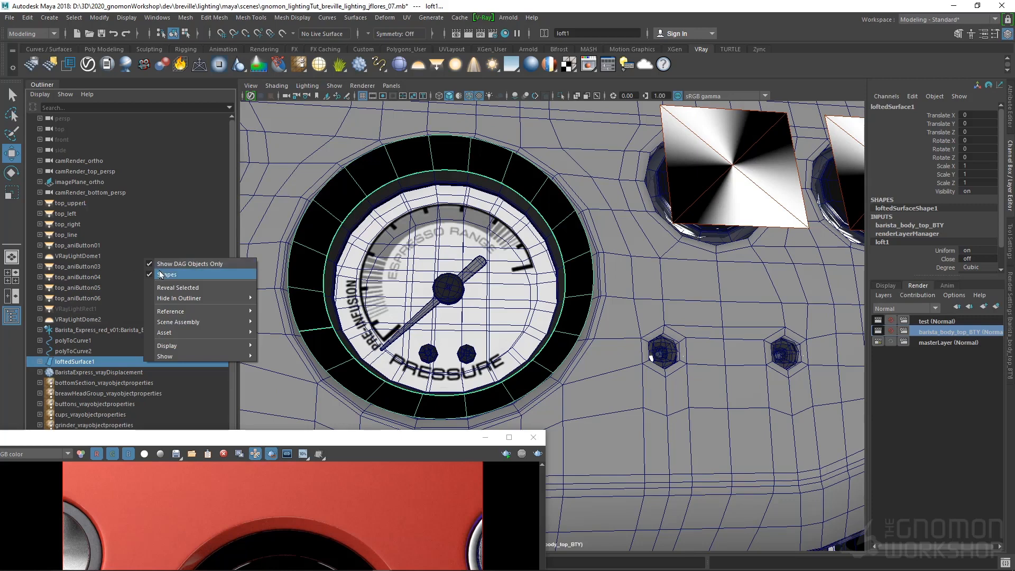
pyautogui.click(169, 271)
pyautogui.keyDown('shift'); pyautogui.click(82, 341); pyautogui.keyUp('shift')
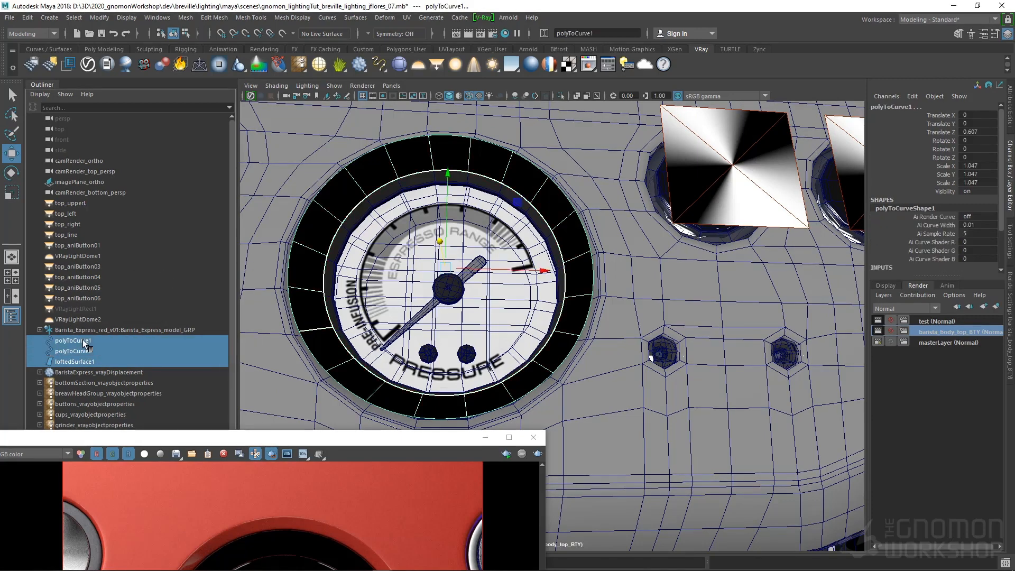
pyautogui.hotkey('ctrl', 'g')
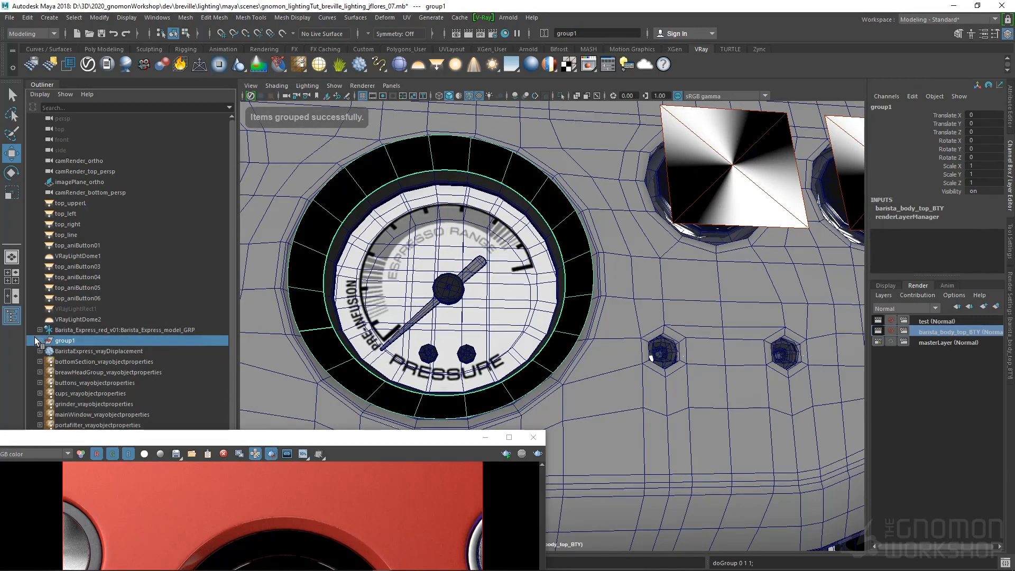
pyautogui.click(39, 341)
pyautogui.doubleClick(162, 340)
pyautogui.click(321, 292)
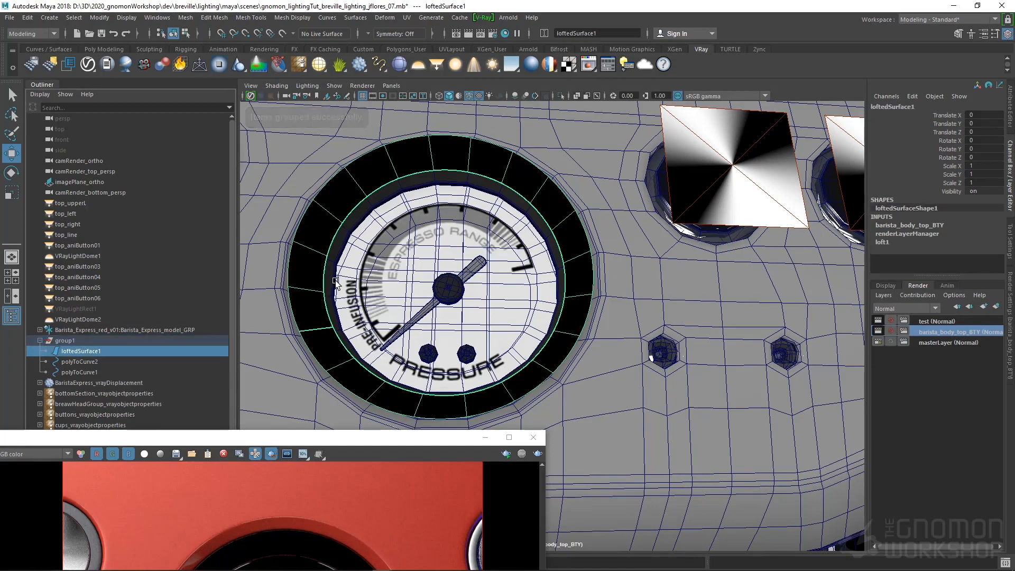
# - Look up the gauge window's geometry name in the Outliner and rename the new group as meshlight_mainWindow_GRP
pyautogui.click(334, 282)
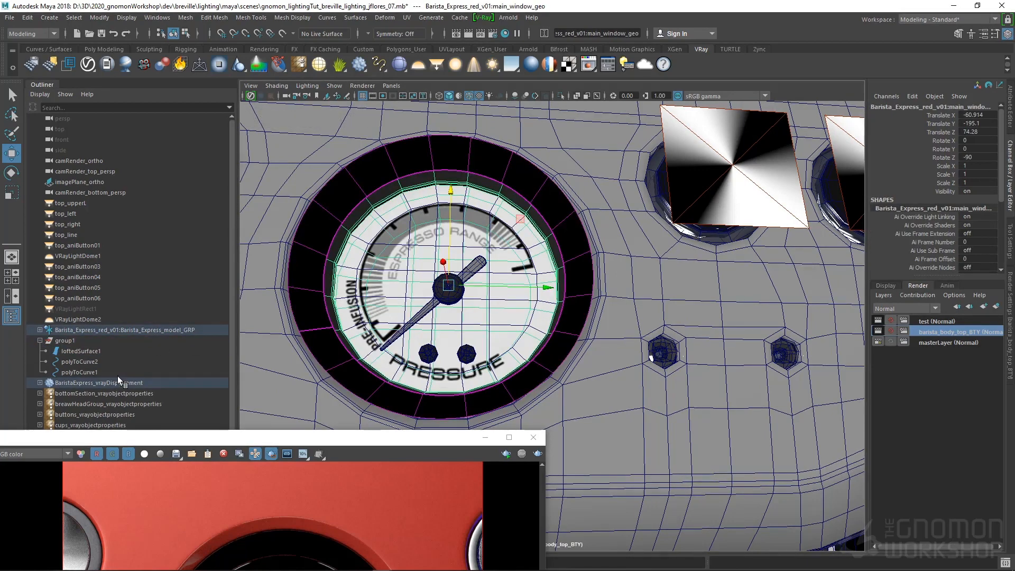
pyautogui.press('f')
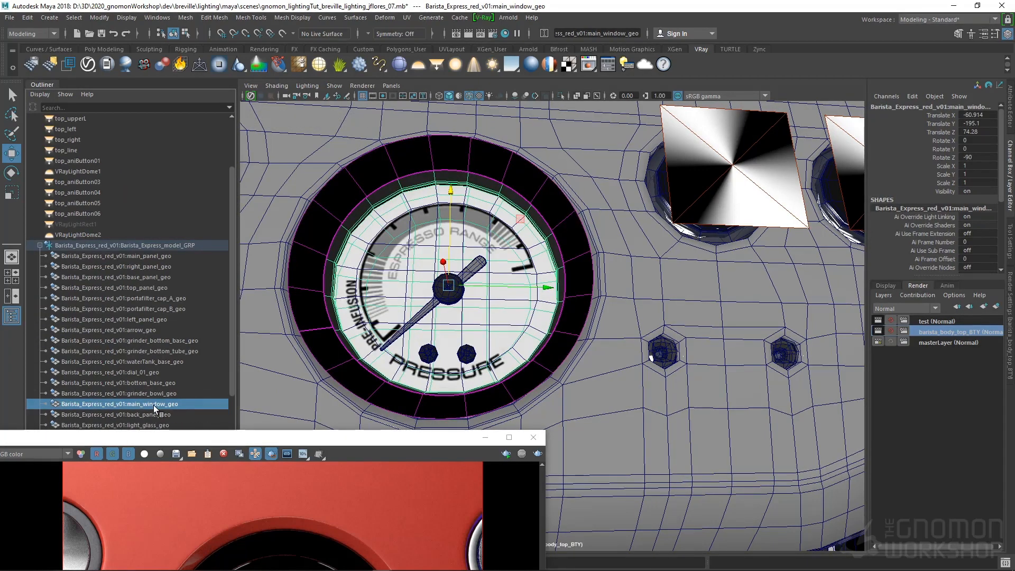
pyautogui.scroll(3, 116, 364)
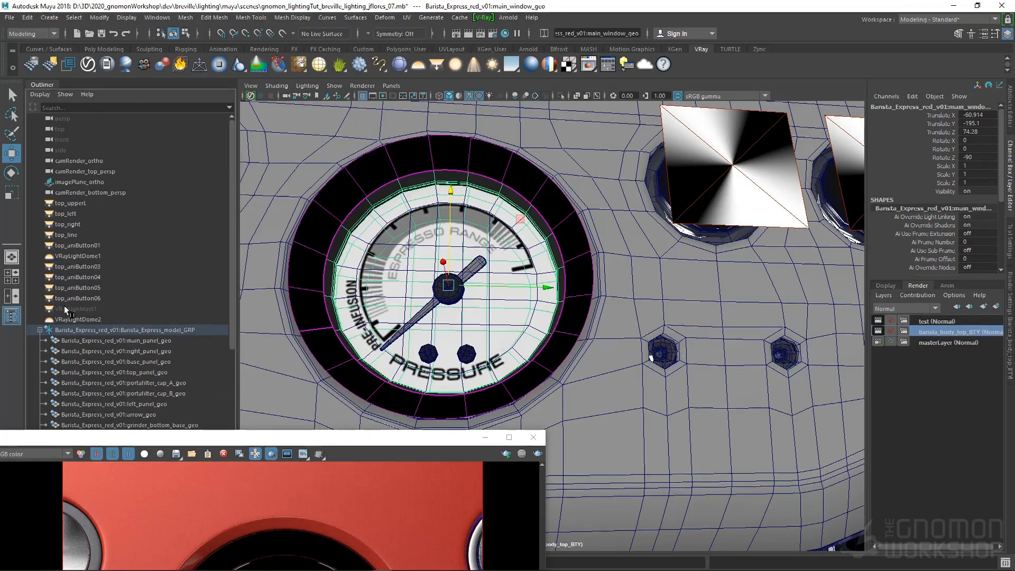
pyautogui.click(40, 330)
pyautogui.click(68, 341)
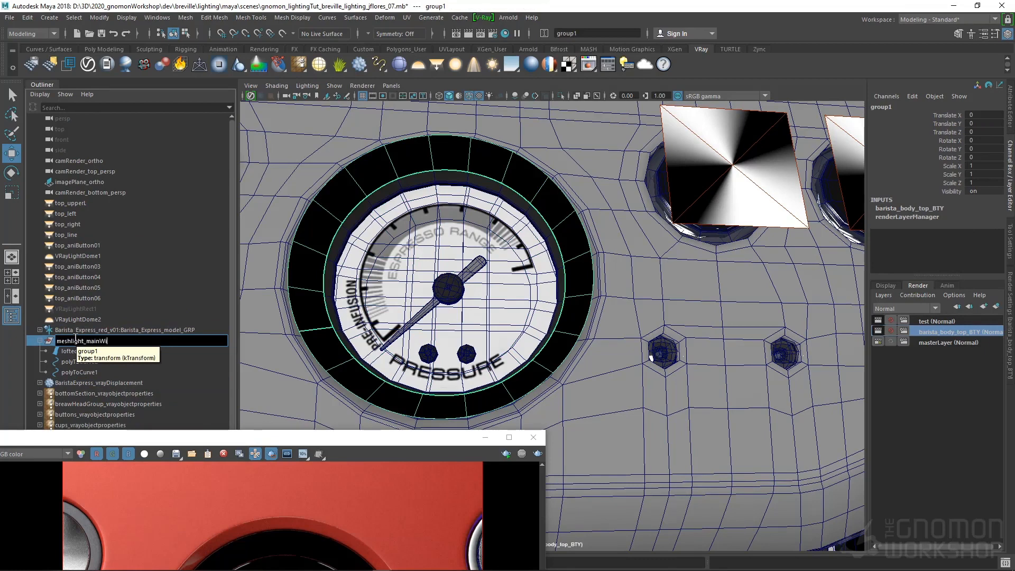
pyautogui.write('RP')
pyautogui.press('Return')
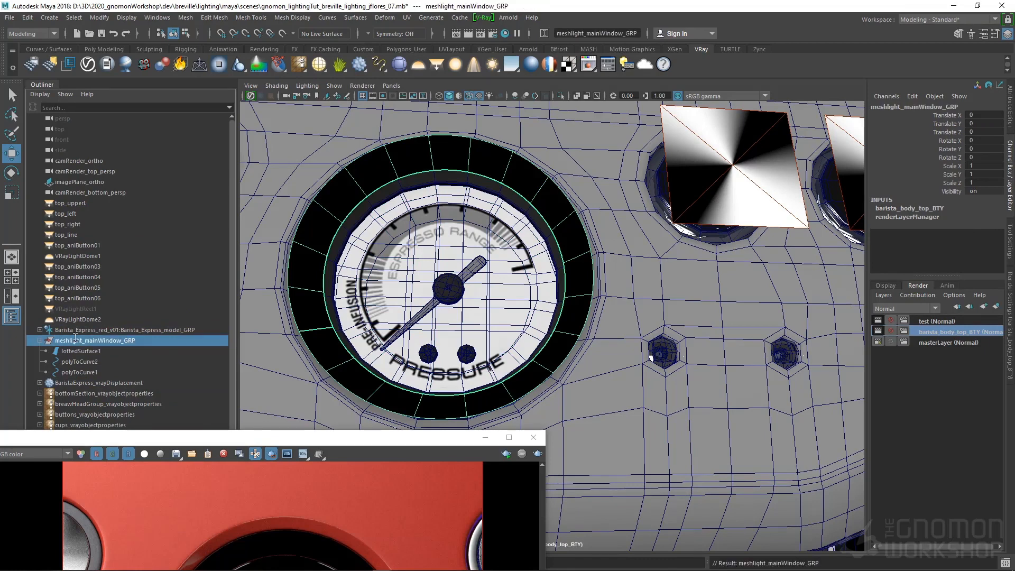
# - Convert the lofted ring surface from NURBS to polygons and hide the original loftedSurface1
pyautogui.click(104, 352)
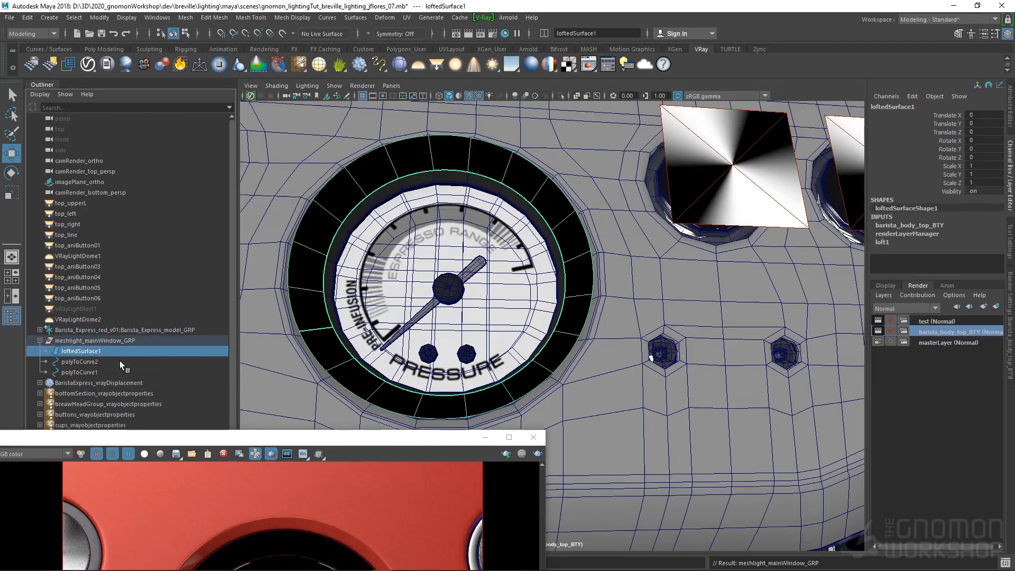
pyautogui.click(96, 370)
pyautogui.click(91, 363)
pyautogui.click(92, 354)
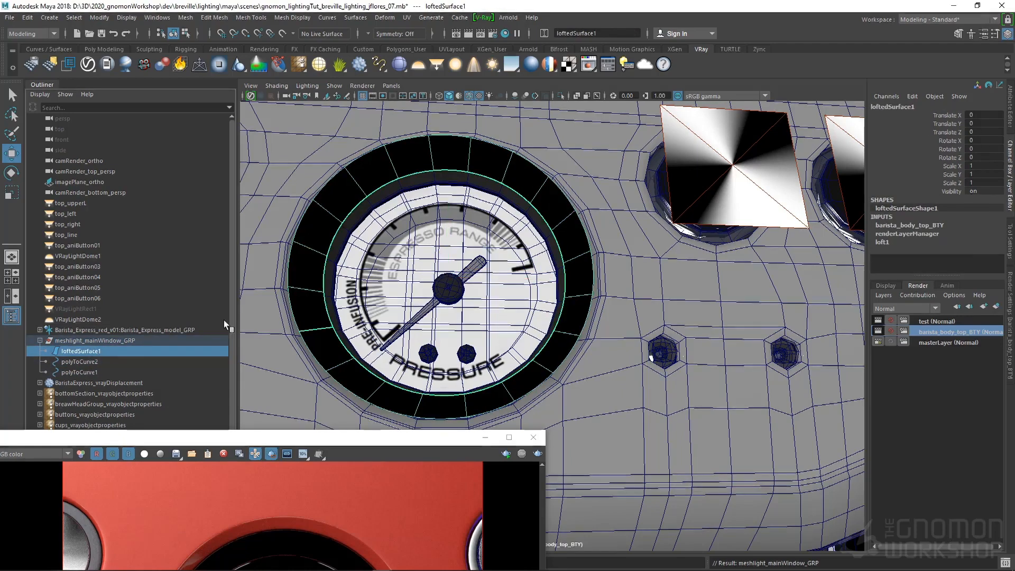
pyautogui.keyDown('alt'); pyautogui.moveTo(433, 222); pyautogui.dragTo(328, 238); pyautogui.keyUp('alt')
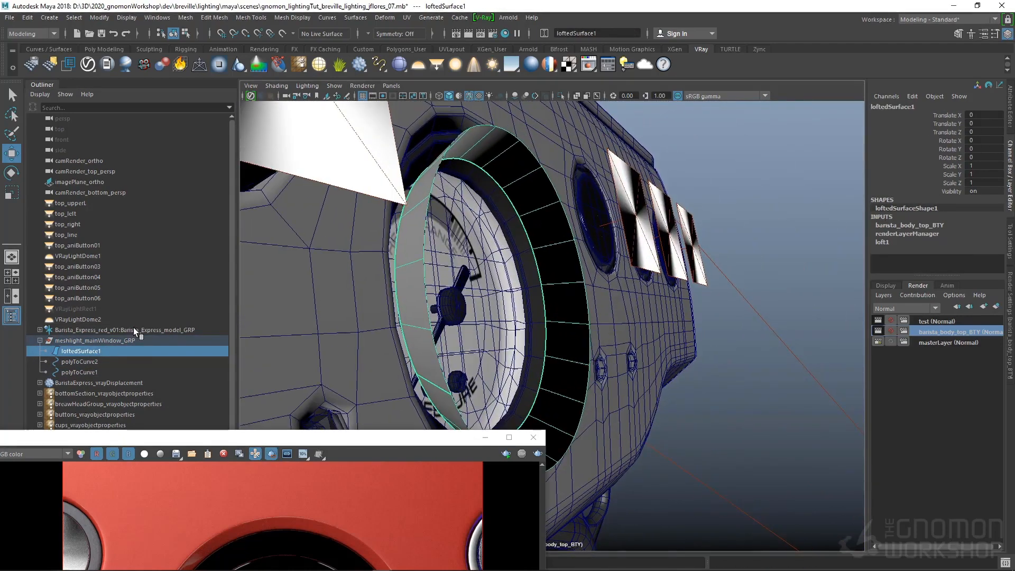
pyautogui.keyDown('alt'); pyautogui.moveTo(406, 252); pyautogui.dragTo(384, 227); pyautogui.keyUp('alt')
pyautogui.press('space')
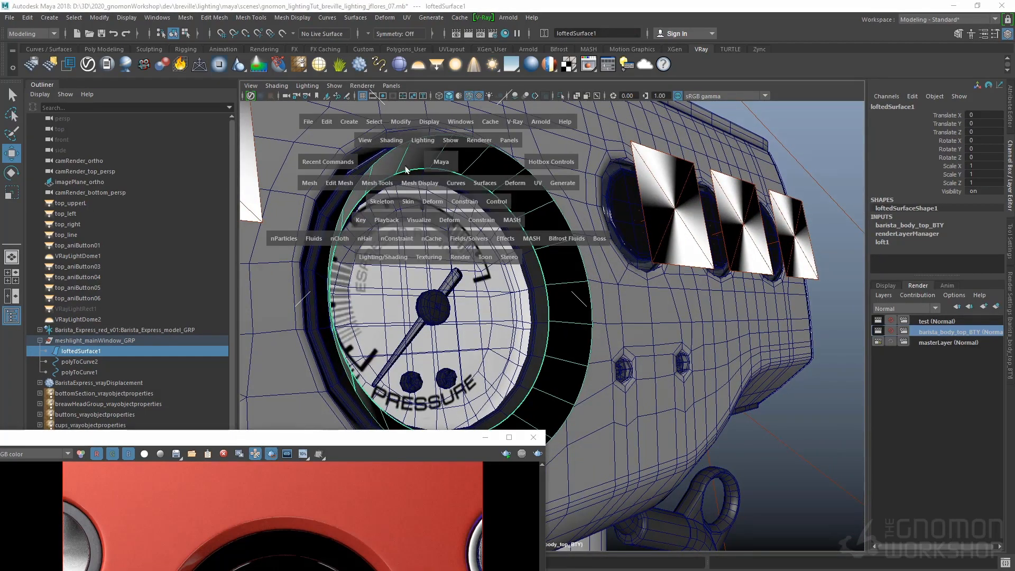
pyautogui.press('space')
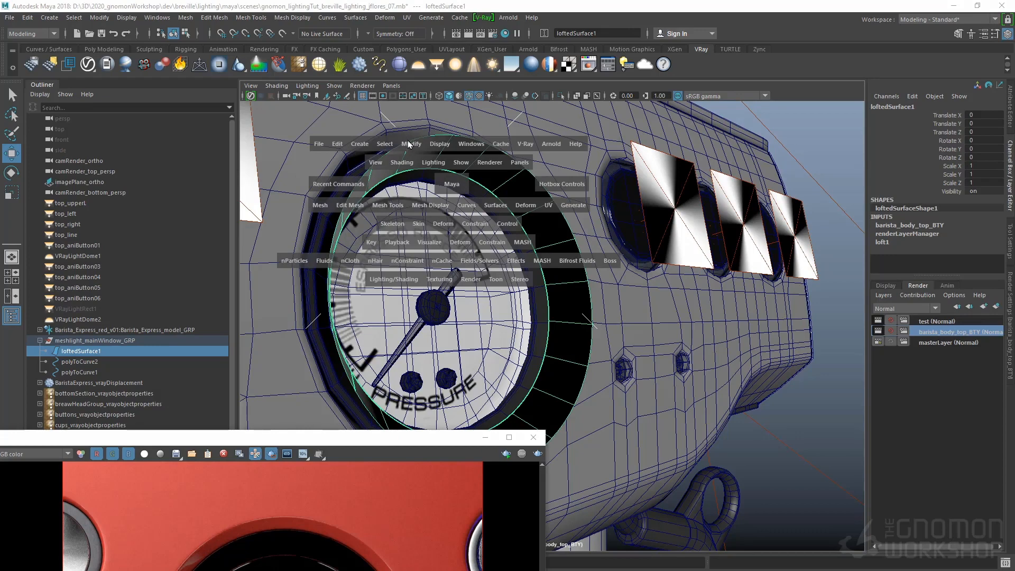
pyautogui.click(409, 144)
pyautogui.moveTo(474, 404)
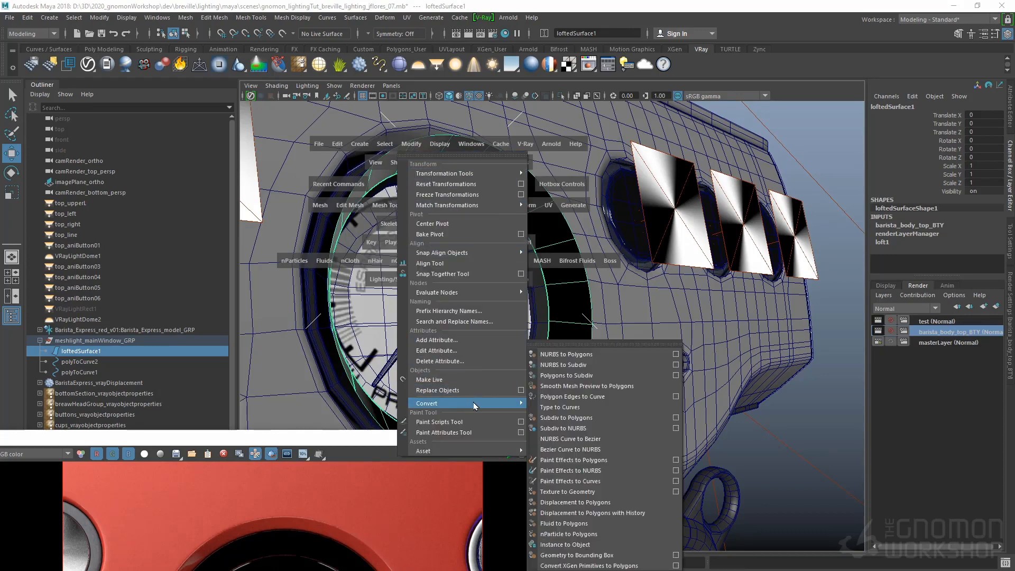
pyautogui.click(570, 357)
pyautogui.moveTo(544, 332)
pyautogui.keyDown('alt'); pyautogui.mouseDown()
pyautogui.moveTo(471, 319)
pyautogui.moveTo(483, 331)
pyautogui.moveTo(544, 328)
pyautogui.mouseUp(); pyautogui.keyUp('alt')
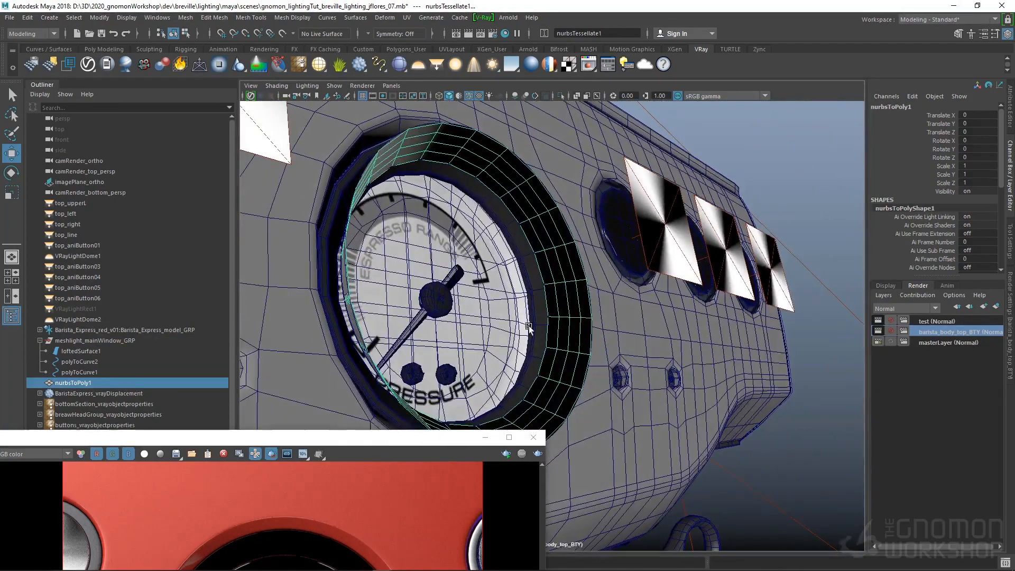
pyautogui.click(79, 351)
pyautogui.press('h')
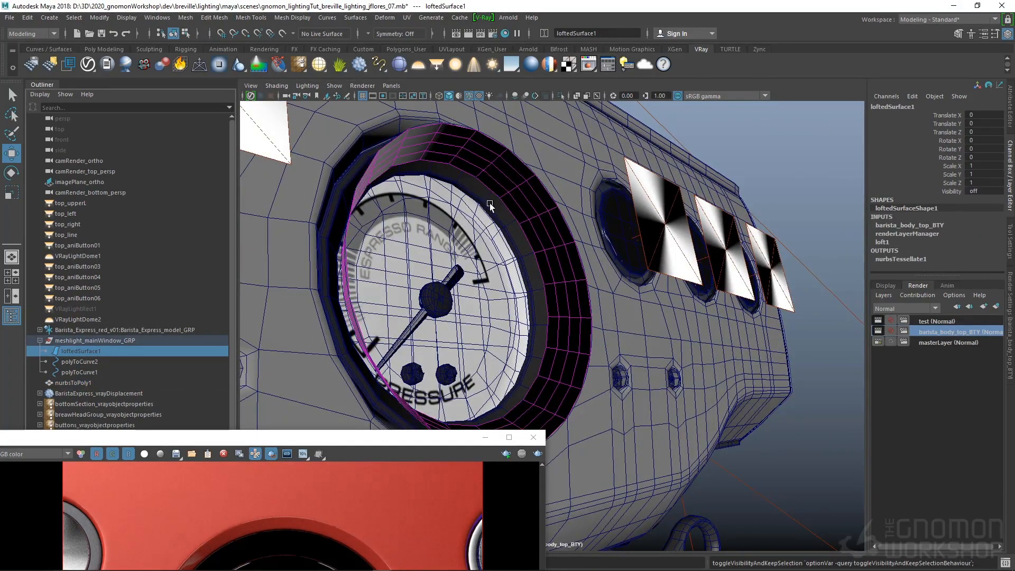
# - Reverse the normals of the polygon ring around the pressure gauge and check its faces from several angles
pyautogui.click(505, 195)
pyautogui.keyDown('alt'); pyautogui.moveTo(543, 273); pyautogui.dragTo(598, 213); pyautogui.keyUp('alt')
pyautogui.press('space')
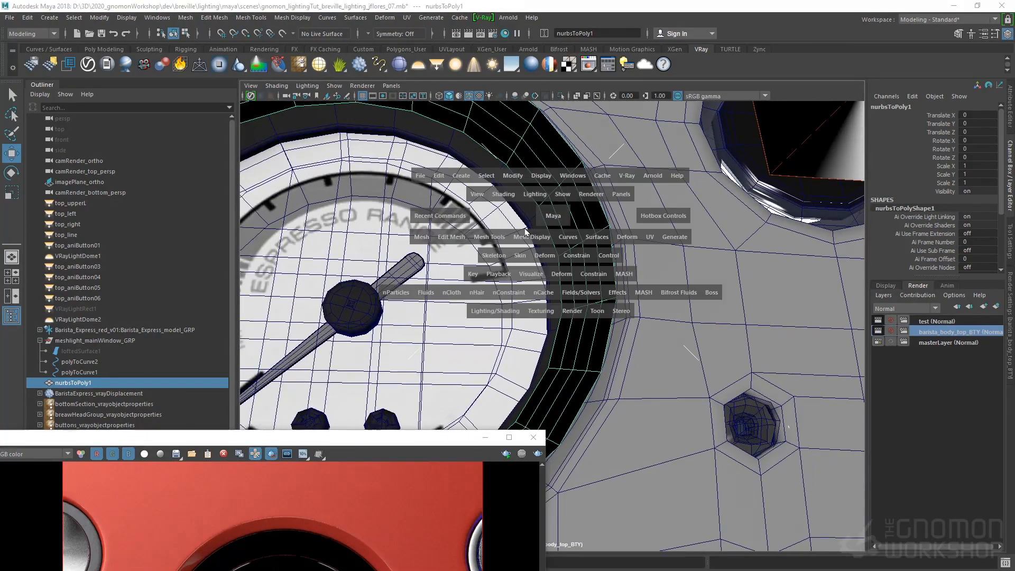
pyautogui.click(593, 237)
pyautogui.click(524, 238)
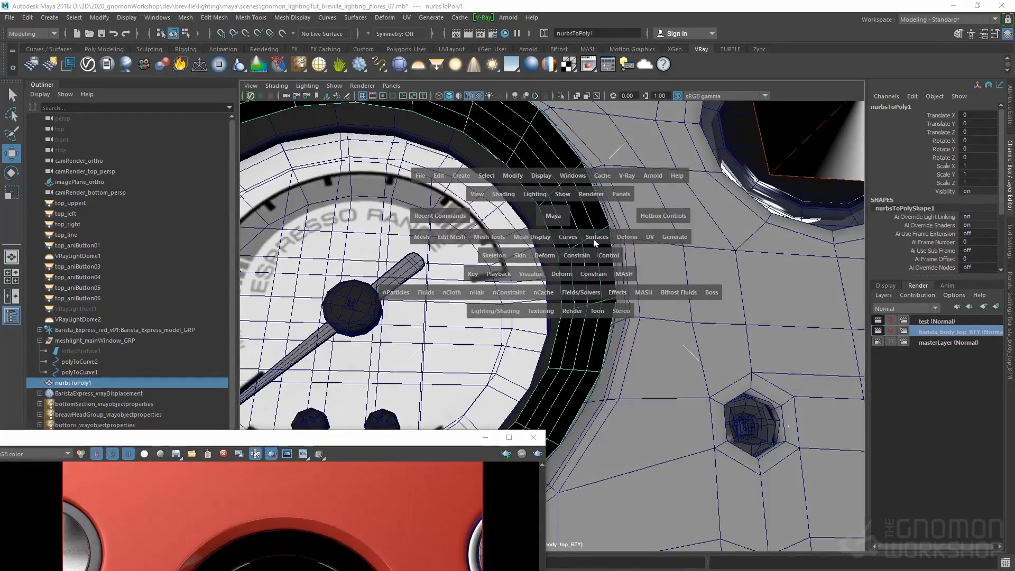
pyautogui.click(525, 239)
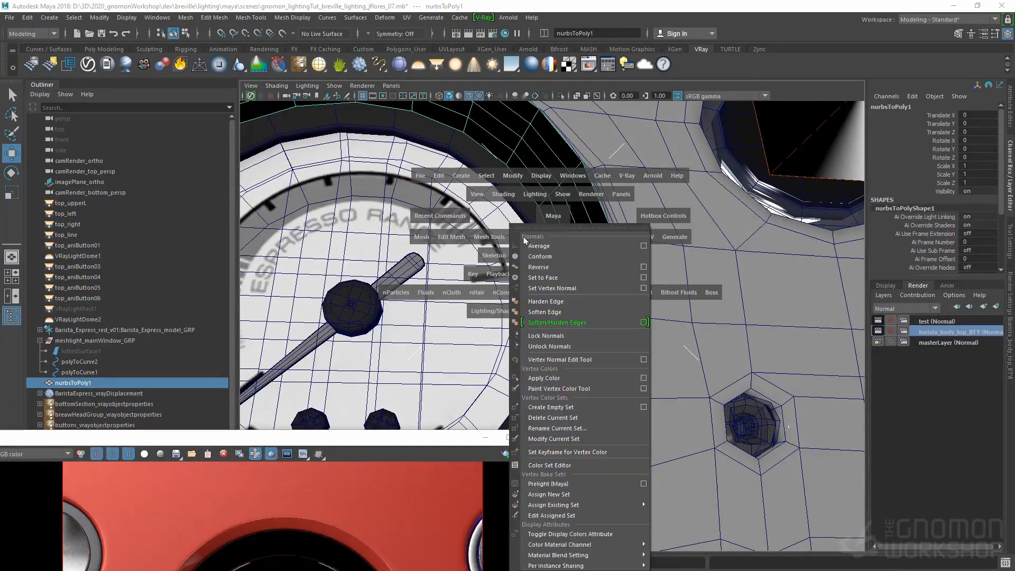
pyautogui.click(548, 268)
pyautogui.keyDown('alt'); pyautogui.moveTo(582, 227); pyautogui.dragTo(541, 174); pyautogui.keyUp('alt')
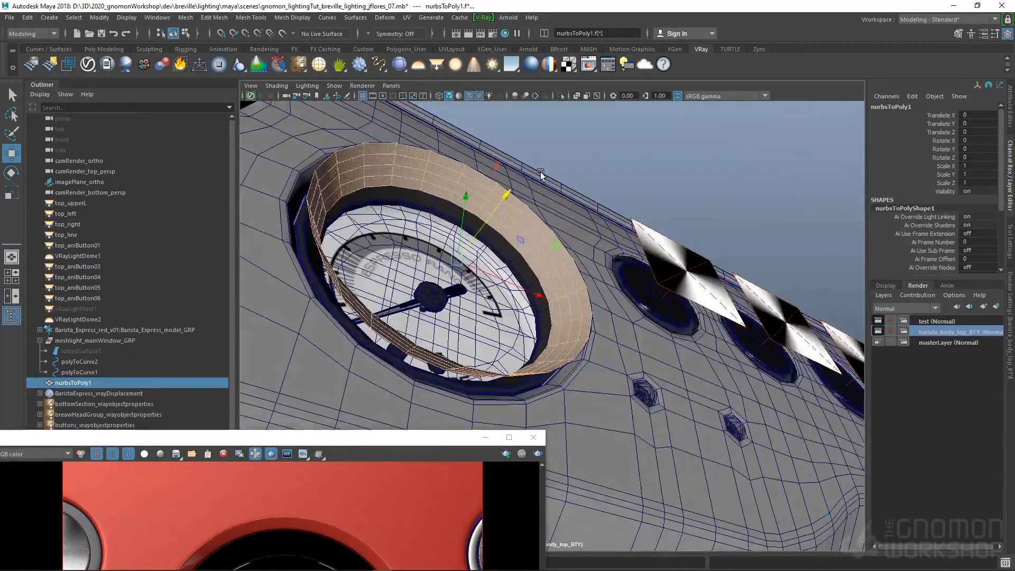
pyautogui.click(529, 230)
pyautogui.keyDown('alt'); pyautogui.moveTo(539, 246); pyautogui.dragTo(396, 273); pyautogui.keyUp('alt')
pyautogui.click(513, 205)
pyautogui.press('q')
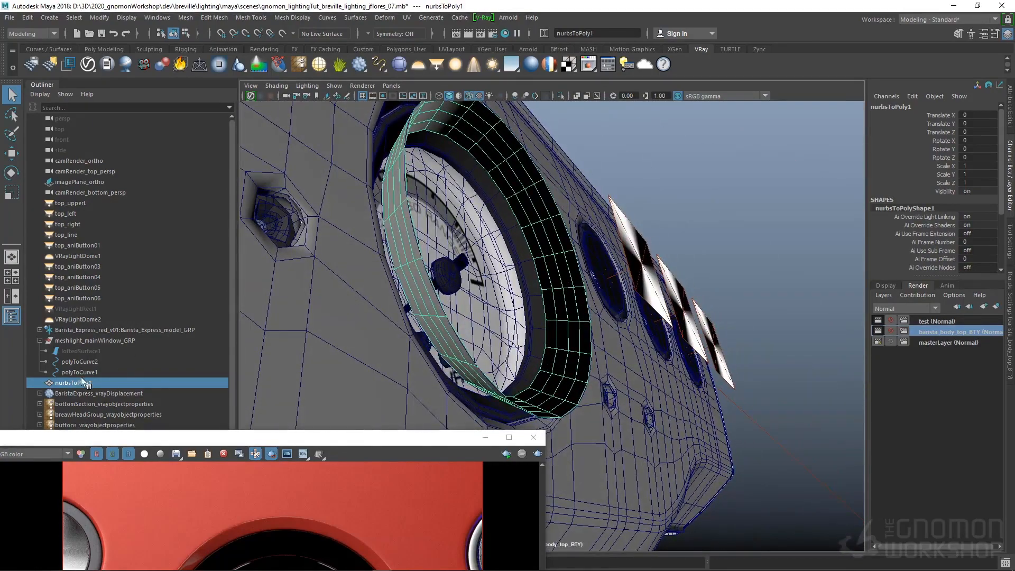
# - Parent the polygon ring under meshlight_mainWindow_GRP and rename it meshlight_mainWindow_GEO
pyautogui.moveTo(78, 383); pyautogui.dragTo(100, 341, button='middle')
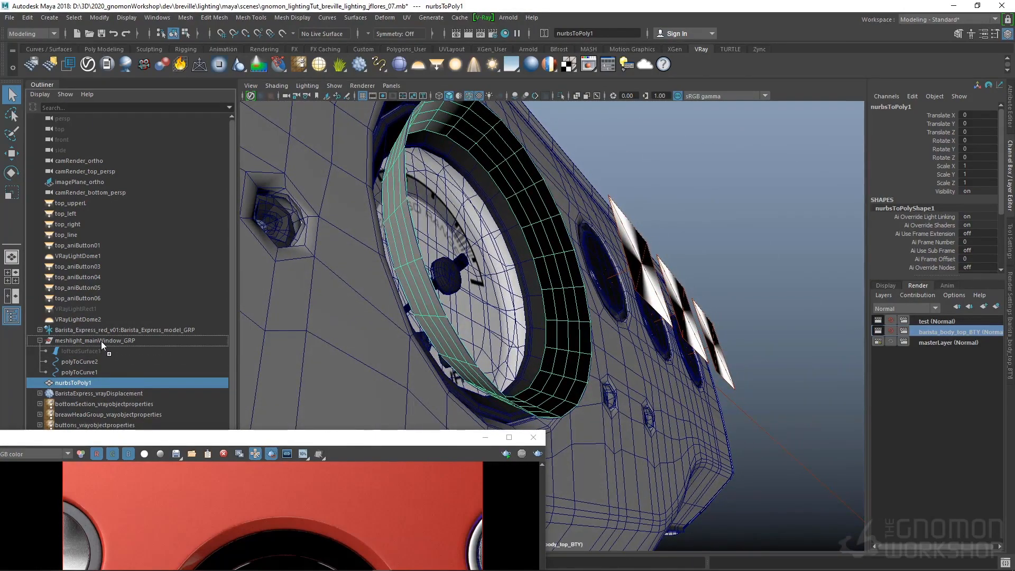
pyautogui.doubleClick(86, 385)
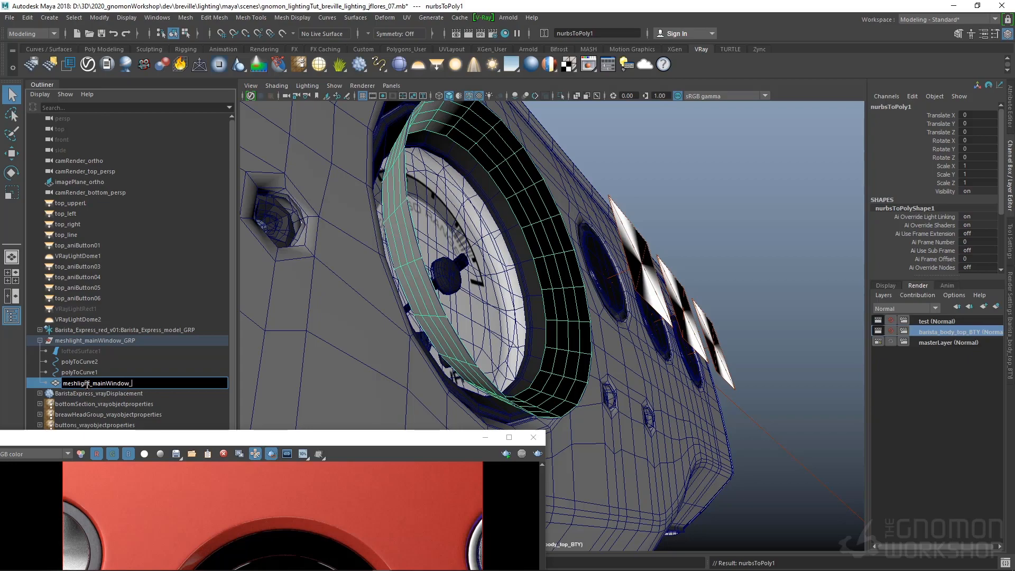
pyautogui.press('Return')
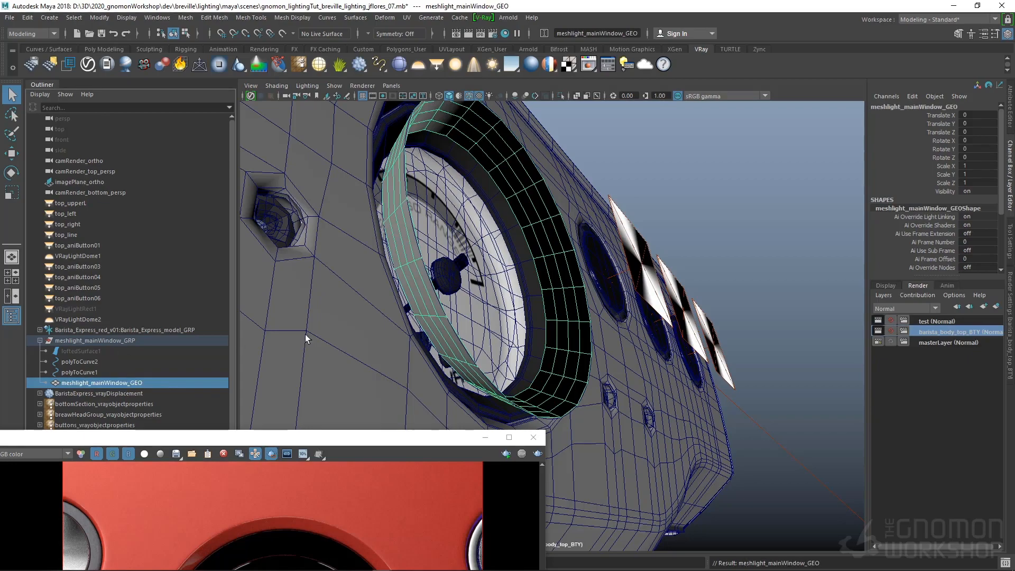
# - Create a V-Ray mesh light from meshlight_mainWindow_GEO
pyautogui.keyDown('alt'); pyautogui.moveTo(307, 339); pyautogui.dragTo(446, 212); pyautogui.keyUp('alt')
pyautogui.press('space')
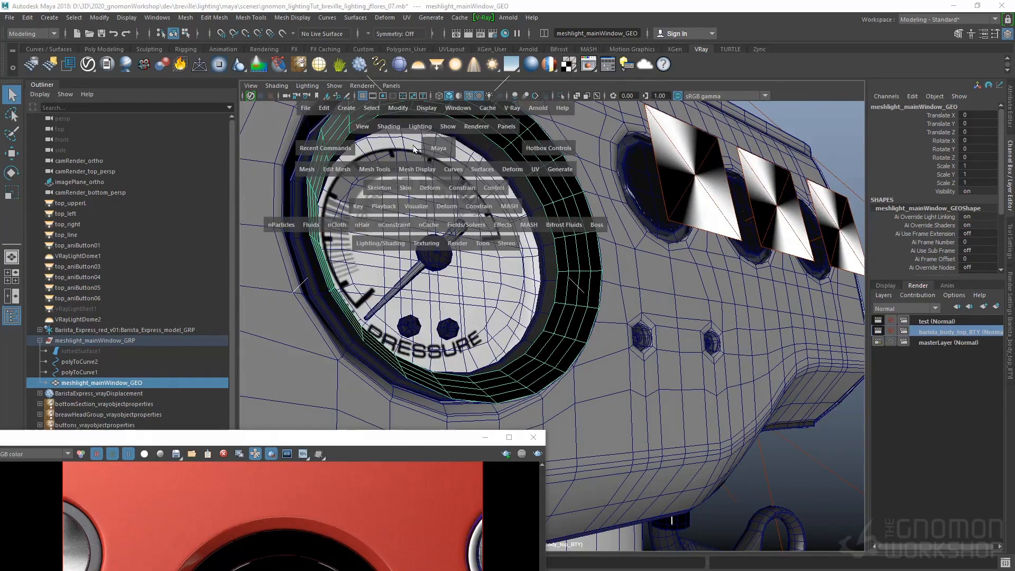
pyautogui.press('space')
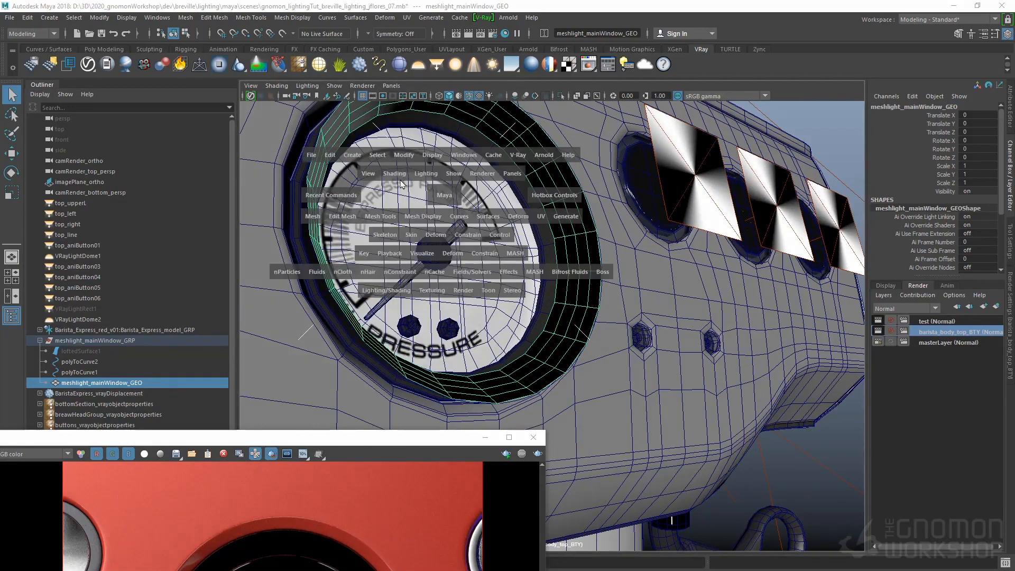
pyautogui.click(404, 155)
pyautogui.moveTo(460, 417)
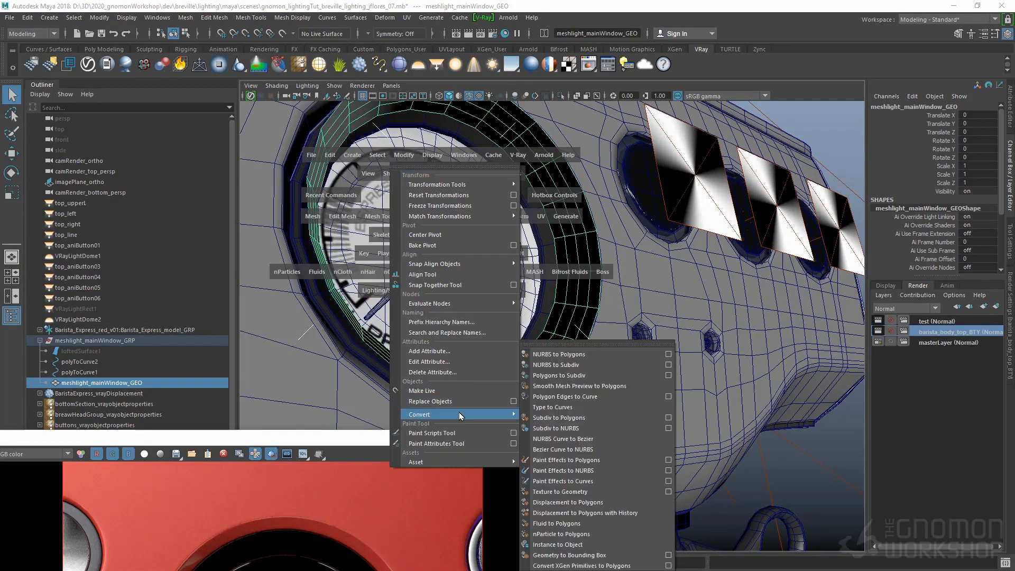
pyautogui.click(353, 155)
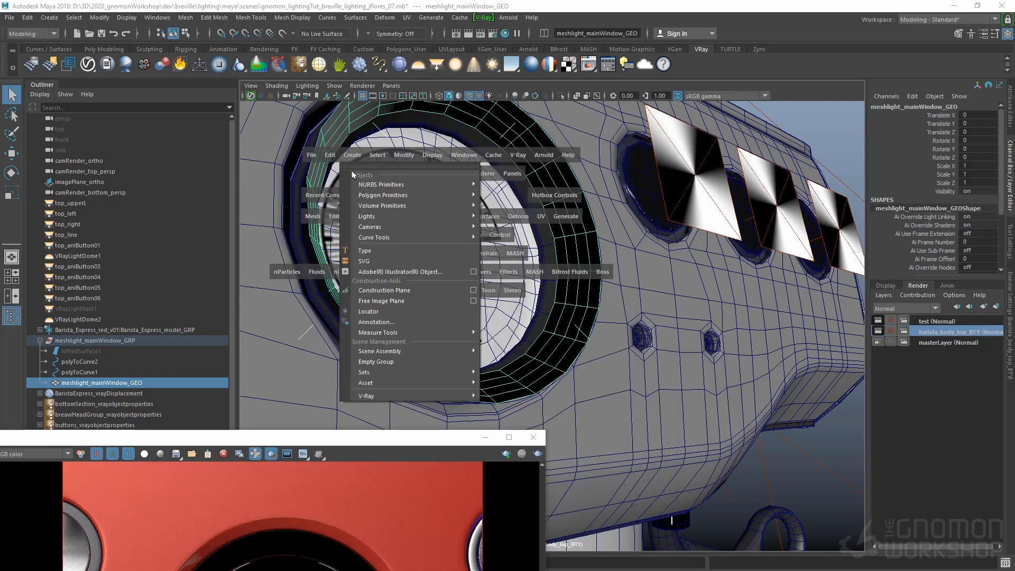
pyautogui.moveTo(399, 395)
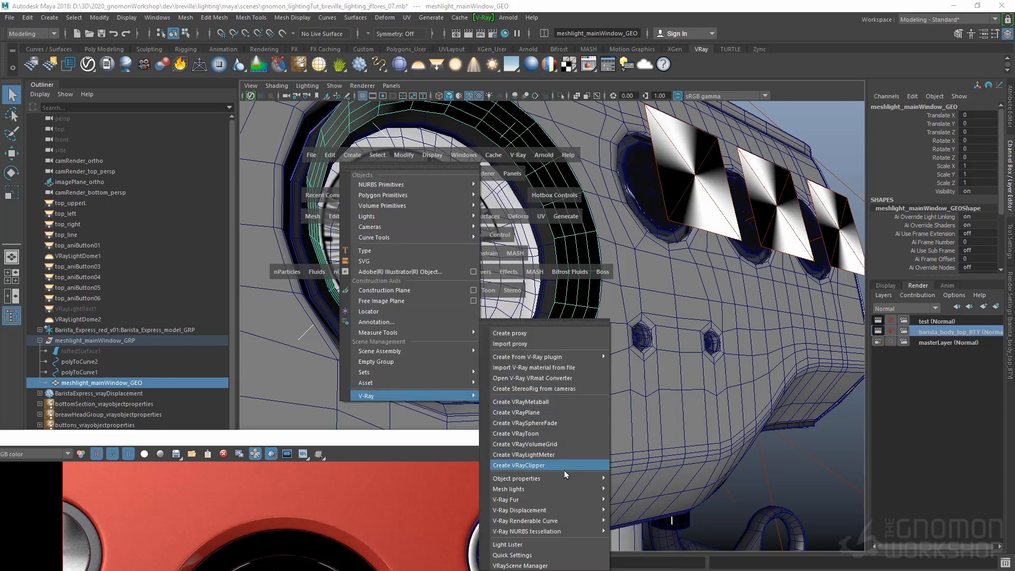
# - Turn the selected meshlight_mainWindow_GEO into a V-Ray mesh light and clear the render window away from the scene node list
pyautogui.moveTo(563, 489)
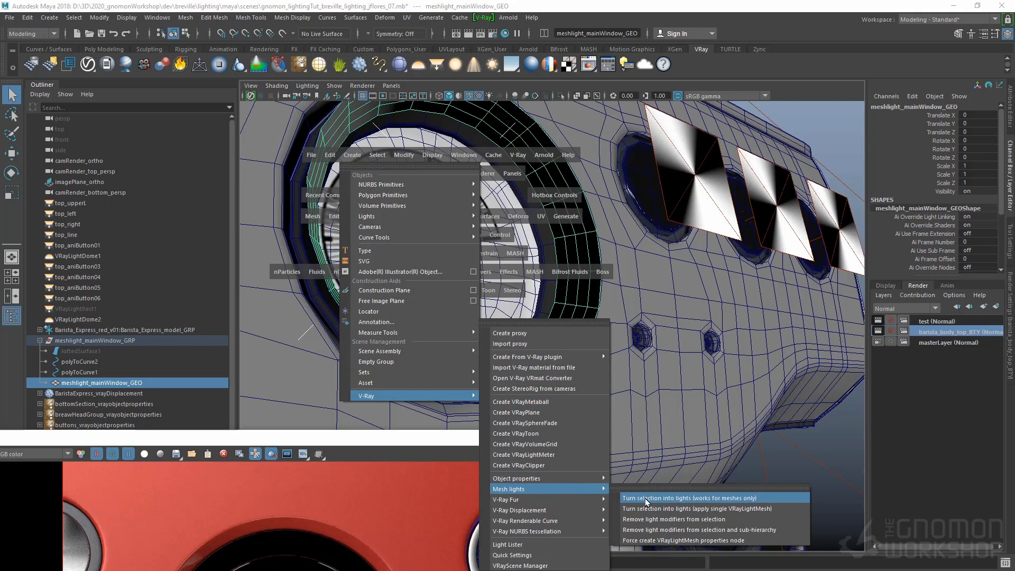
pyautogui.click(647, 498)
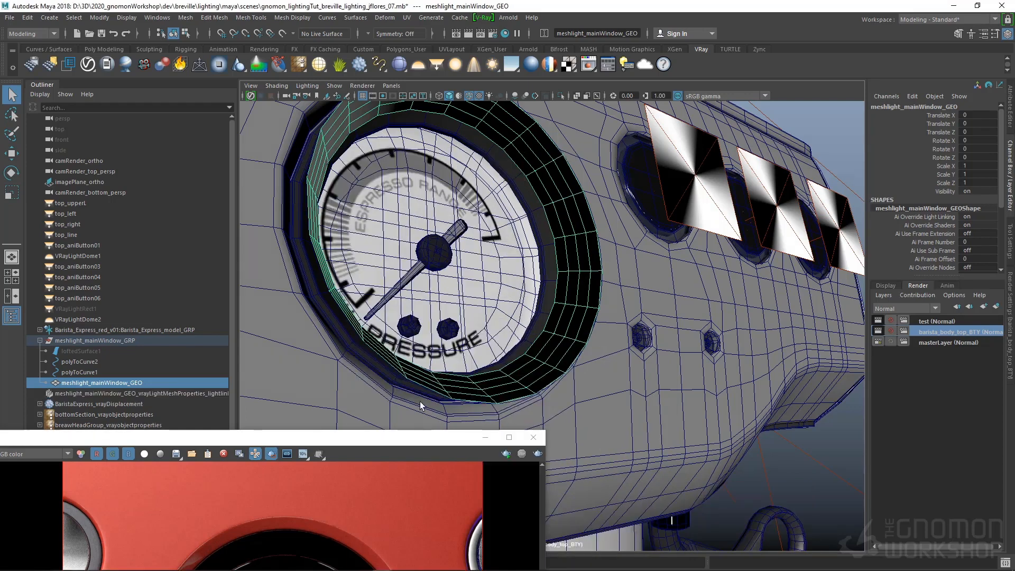
pyautogui.scroll(-1, 121, 370)
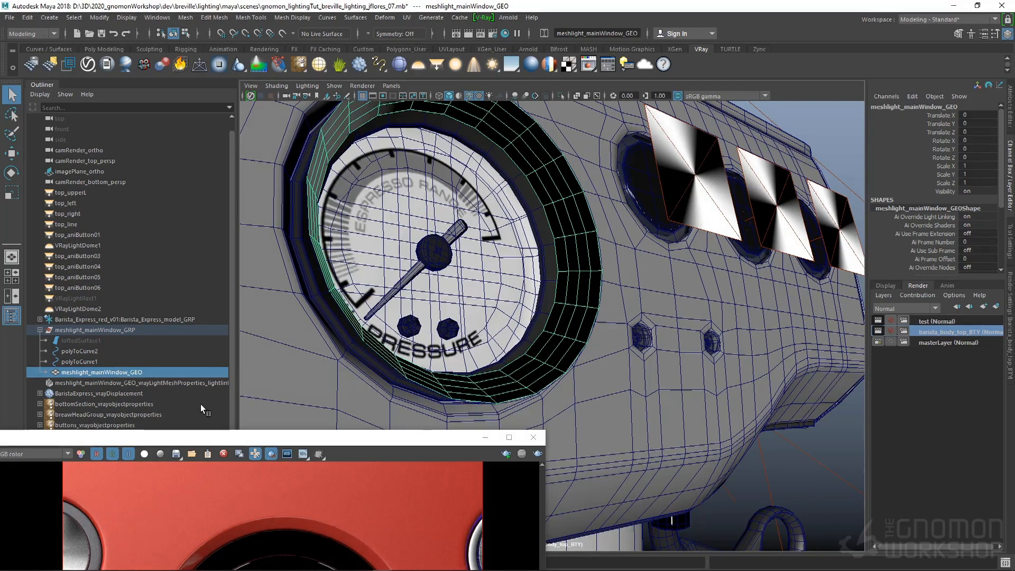
pyautogui.moveTo(193, 437); pyautogui.dragTo(372, 481)
pyautogui.moveTo(579, 536); pyautogui.dragTo(610, 538)
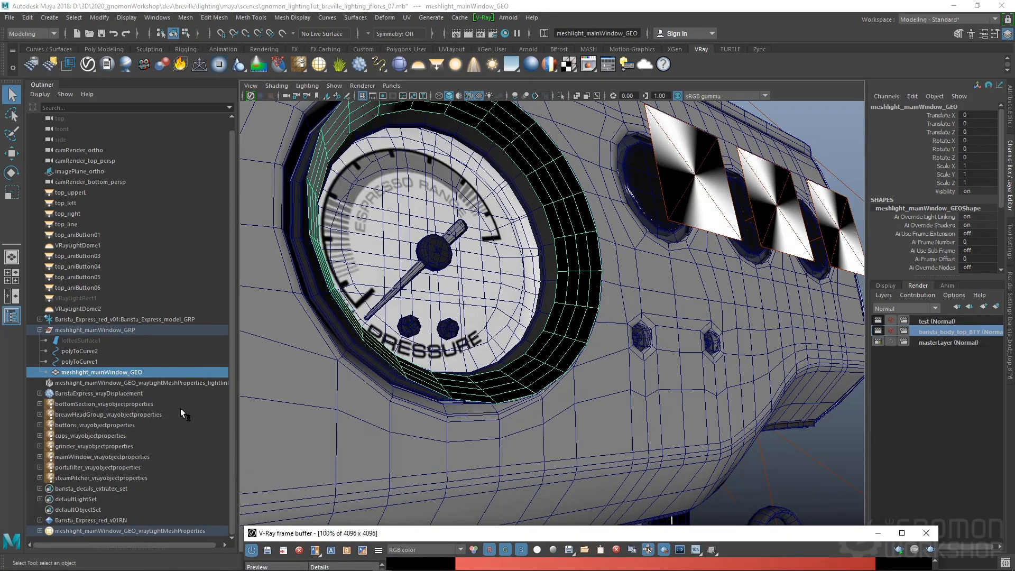
# - Examine the new mesh light's light link node and the attributes of its vrayLightMeshProperties node
pyautogui.click(175, 384)
pyautogui.moveTo(238, 380); pyautogui.dragTo(289, 381)
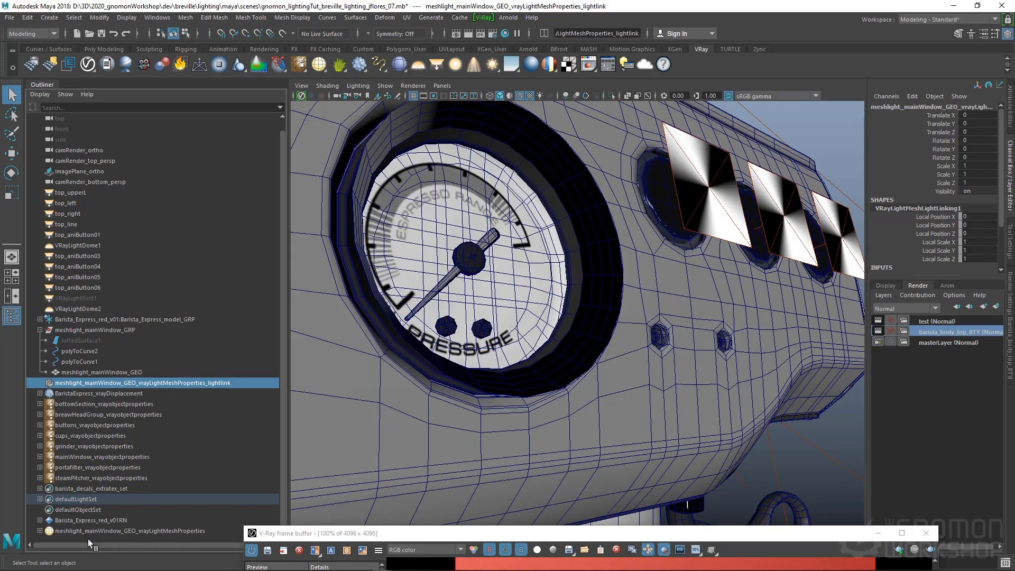
pyautogui.click(66, 531)
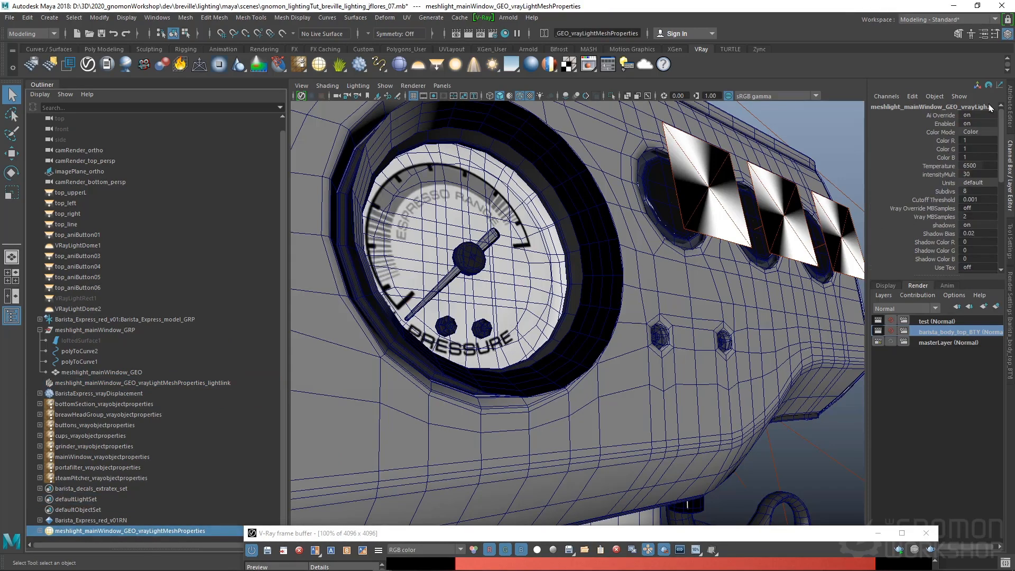
pyautogui.click(1011, 103)
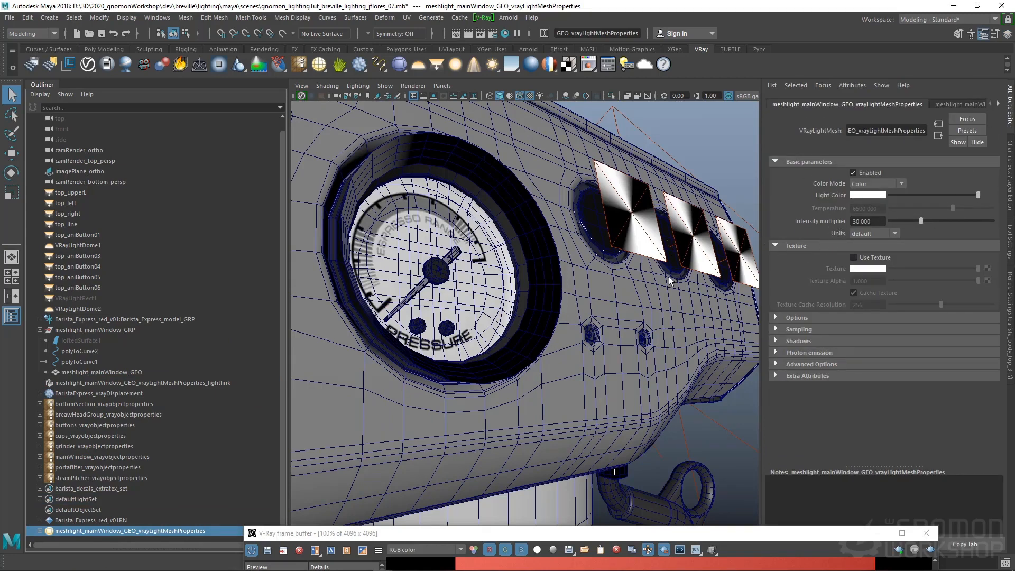
# - Parent the meshlight_mainWindow_GEO_vrayLightMeshProperties_lightlink node under meshlight_mainWindow_GRP
pyautogui.click(69, 383)
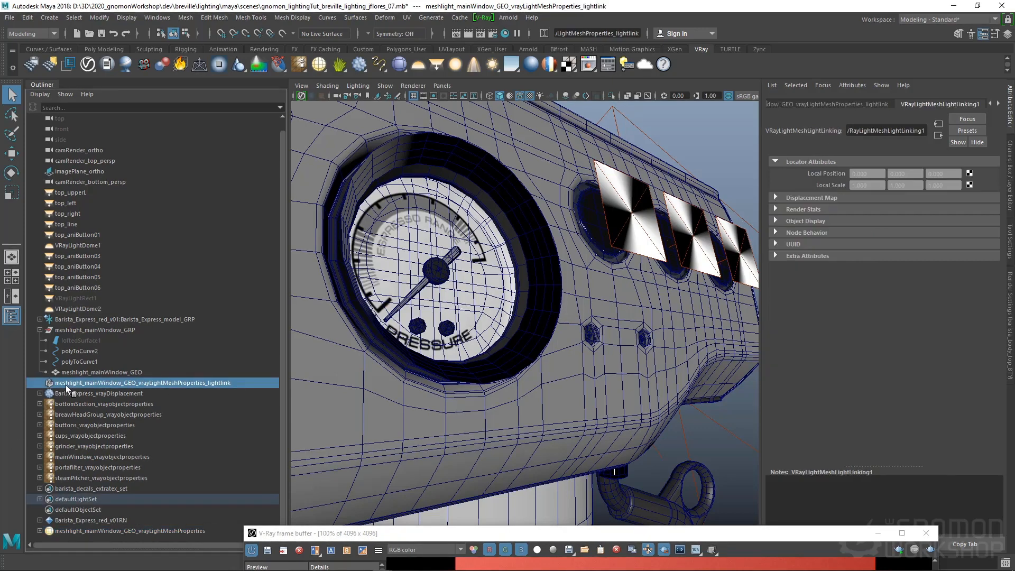
pyautogui.moveTo(135, 318); pyautogui.dragTo(127, 333, button='middle')
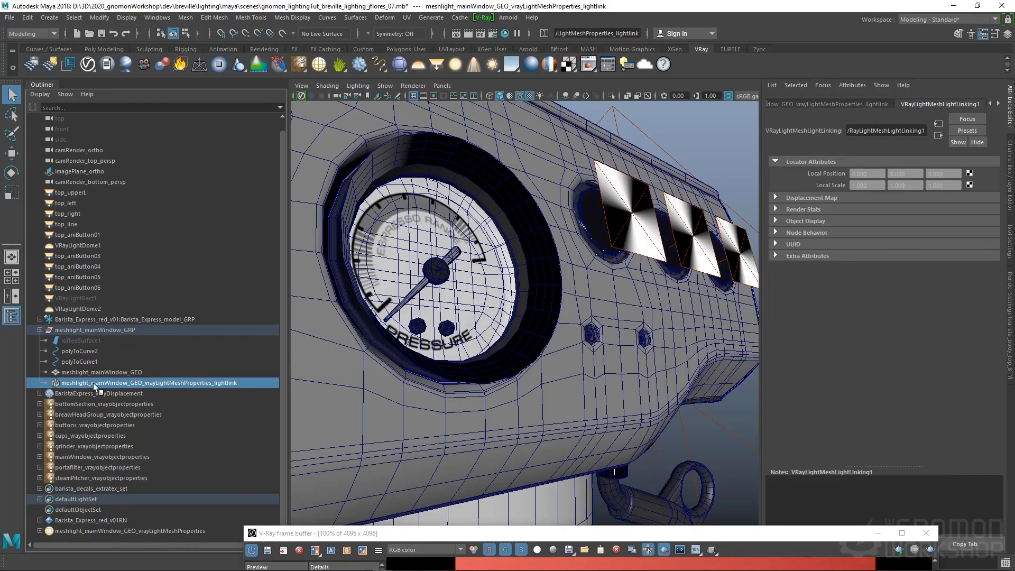
# - Using the Rendering tools, select the objects illuminated by the mesh light's lightlink node, leaving out the pressure gauge window parts
pyautogui.click(31, 34)
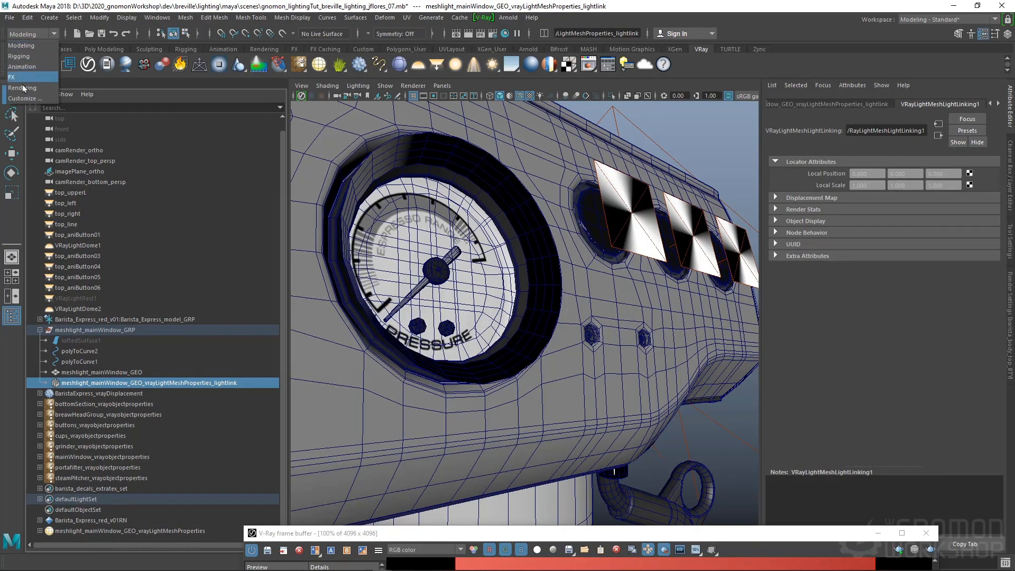
pyautogui.click(26, 88)
pyautogui.click(222, 18)
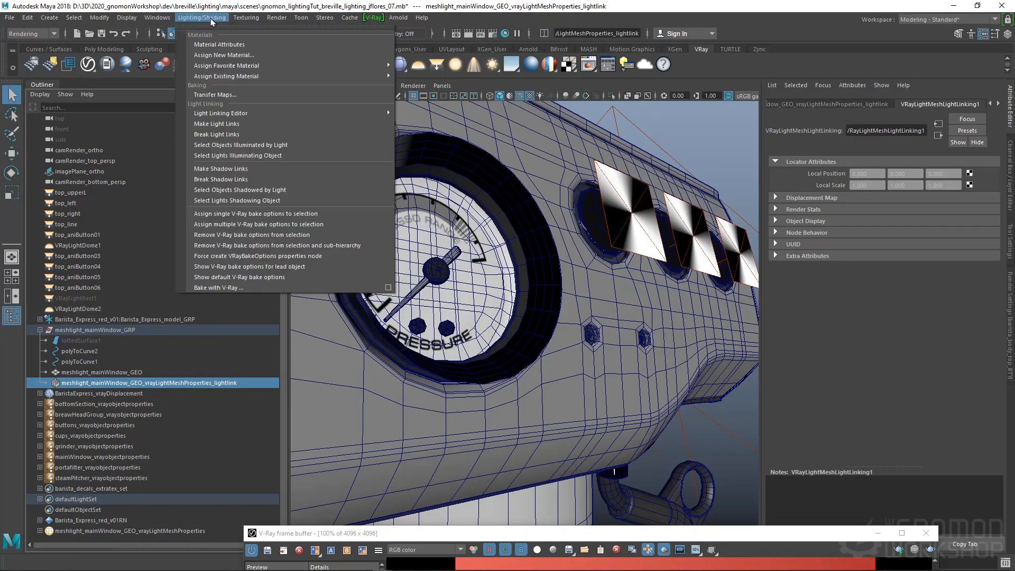
pyautogui.click(239, 146)
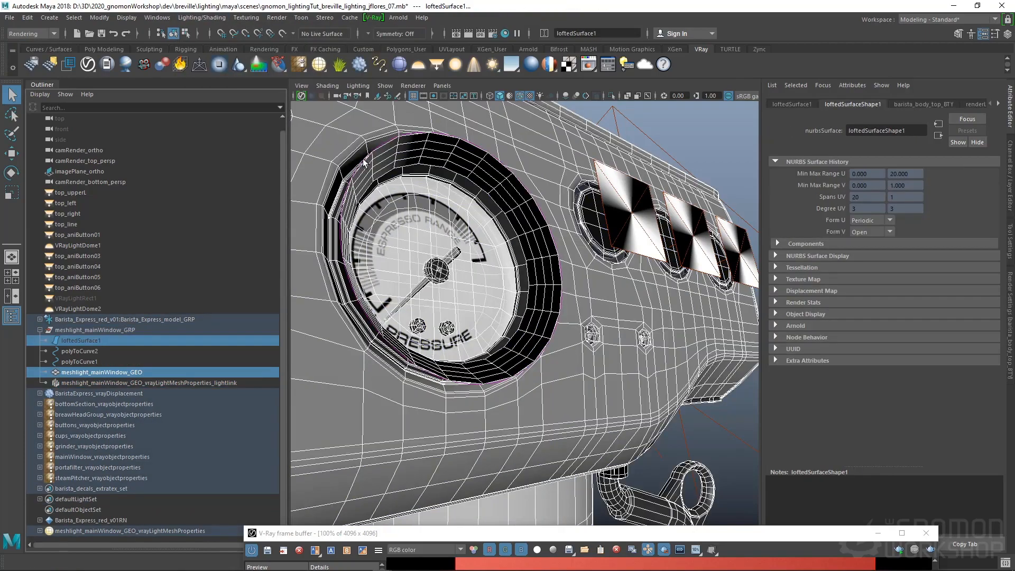
pyautogui.keyDown('alt'); pyautogui.moveTo(351, 155); pyautogui.dragTo(551, 270, button='right'); pyautogui.keyUp('alt')
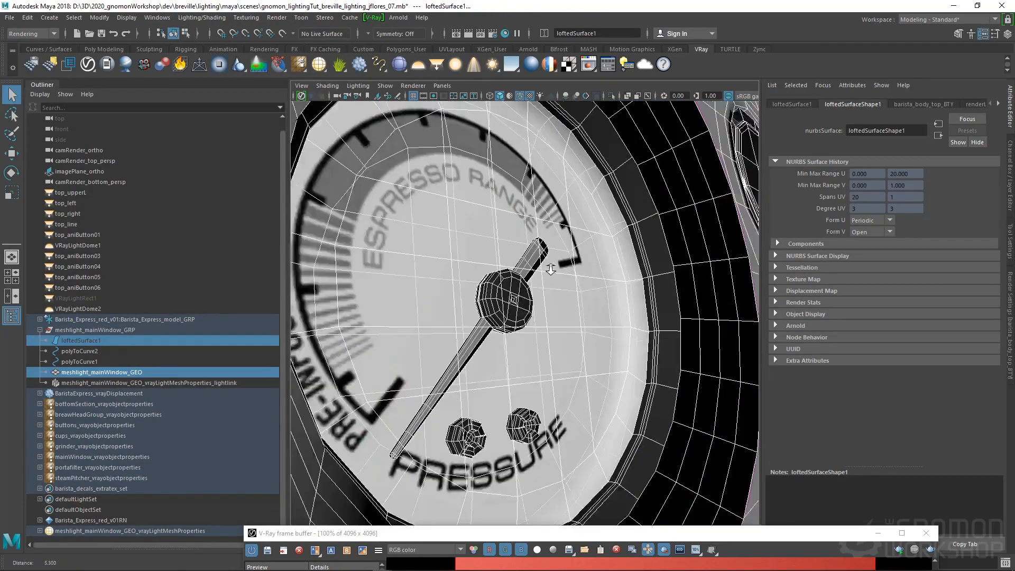
pyautogui.keyDown('alt'); pyautogui.moveTo(550, 269); pyautogui.dragTo(533, 214); pyautogui.keyUp('alt')
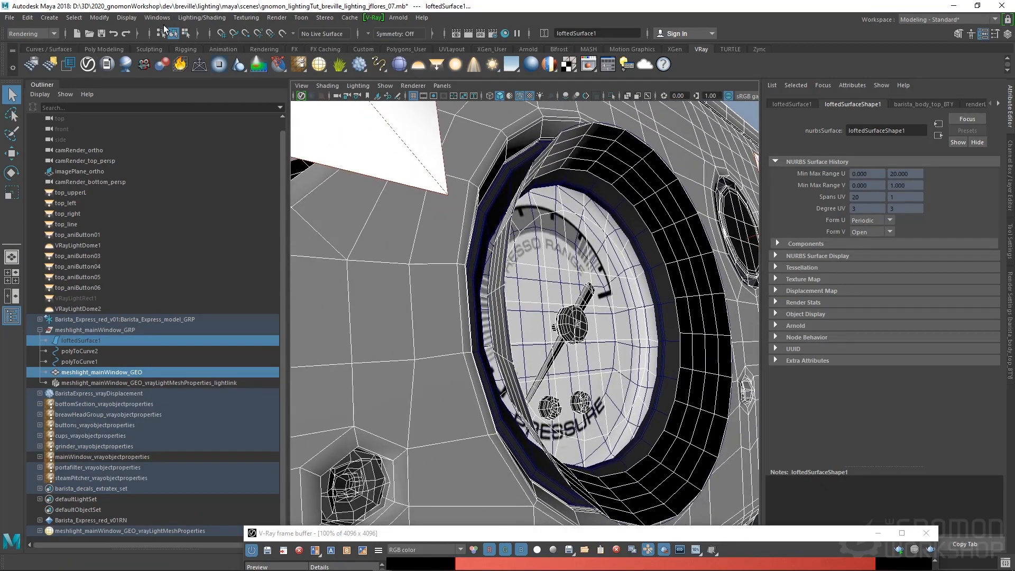
# - Add the mesh light's lightlink node to the selection and break its light links with the selected objects
pyautogui.keyDown('ctrl'); pyautogui.click(203, 383); pyautogui.keyUp('ctrl')
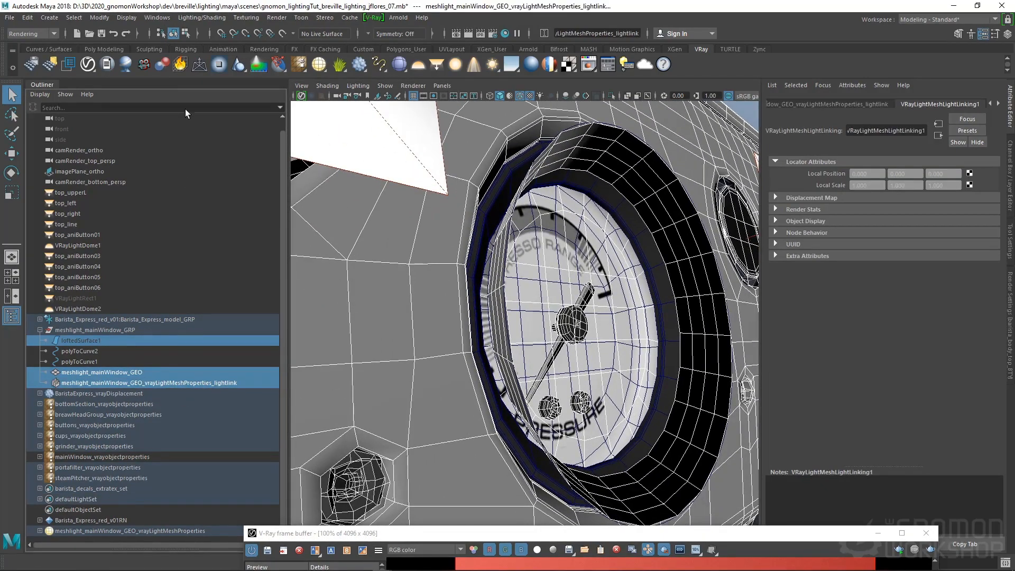
pyautogui.click(199, 18)
pyautogui.click(204, 137)
# - Check the remaining light links by selecting the objects illuminated by the mesh light's lightlink node
pyautogui.click(214, 383)
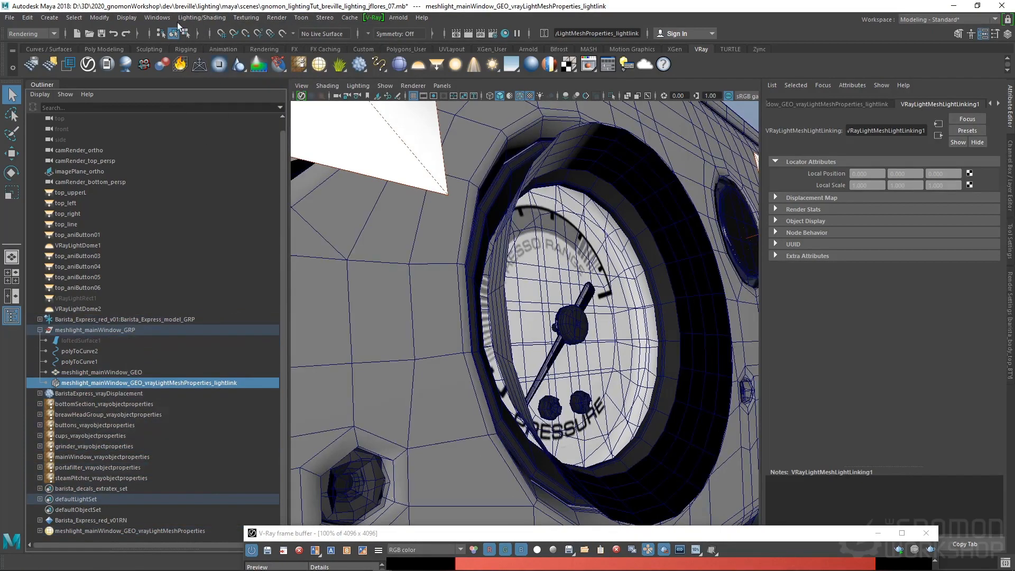
pyautogui.click(196, 18)
pyautogui.click(223, 146)
pyautogui.keyDown('alt'); pyautogui.moveTo(541, 263); pyautogui.dragTo(525, 225); pyautogui.keyUp('alt')
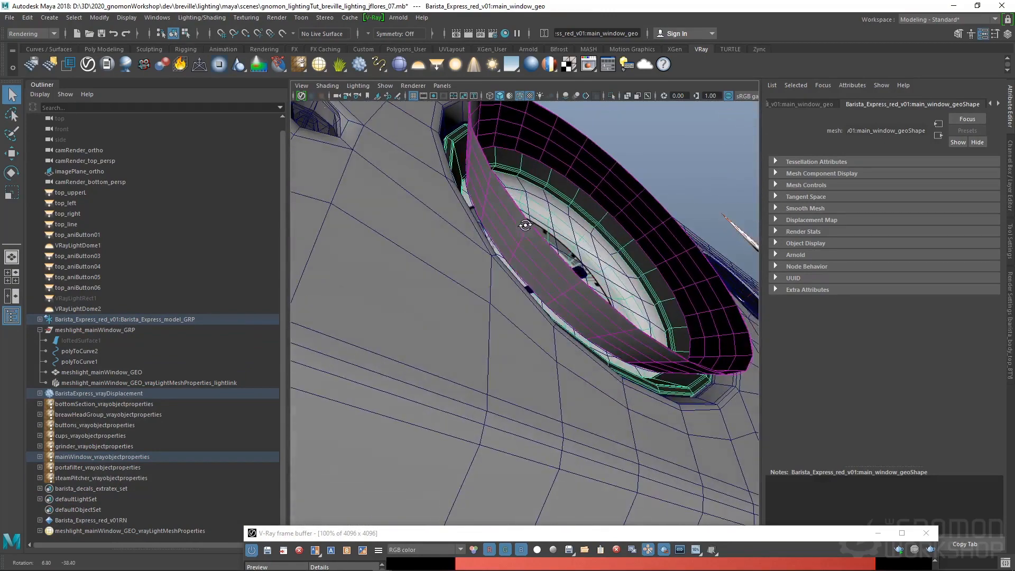
# - Move polyToCurve2 deeper into the pressure gauge and scale it to fit the inner edge of the mesh light ring
pyautogui.click(91, 351)
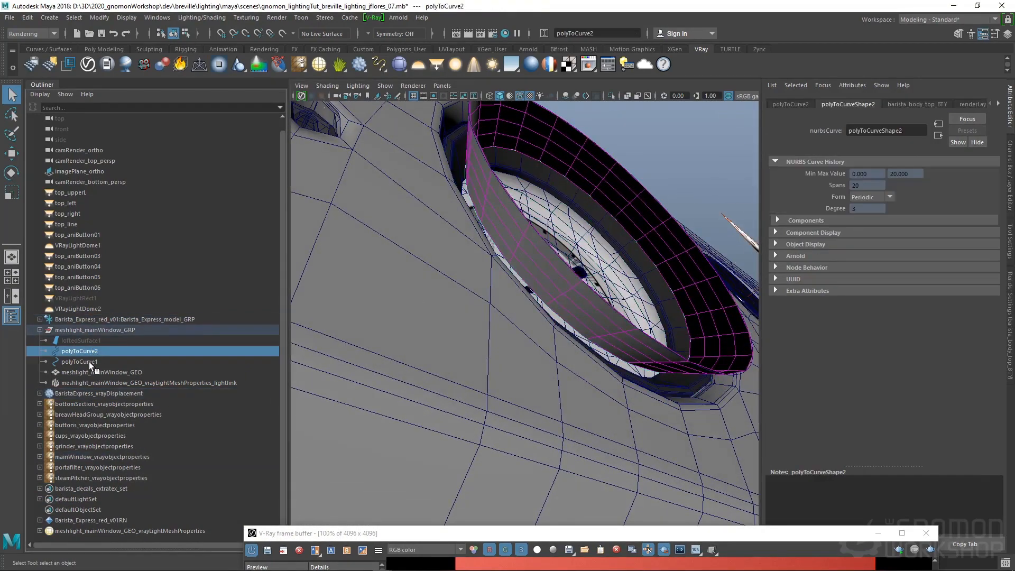
pyautogui.click(89, 362)
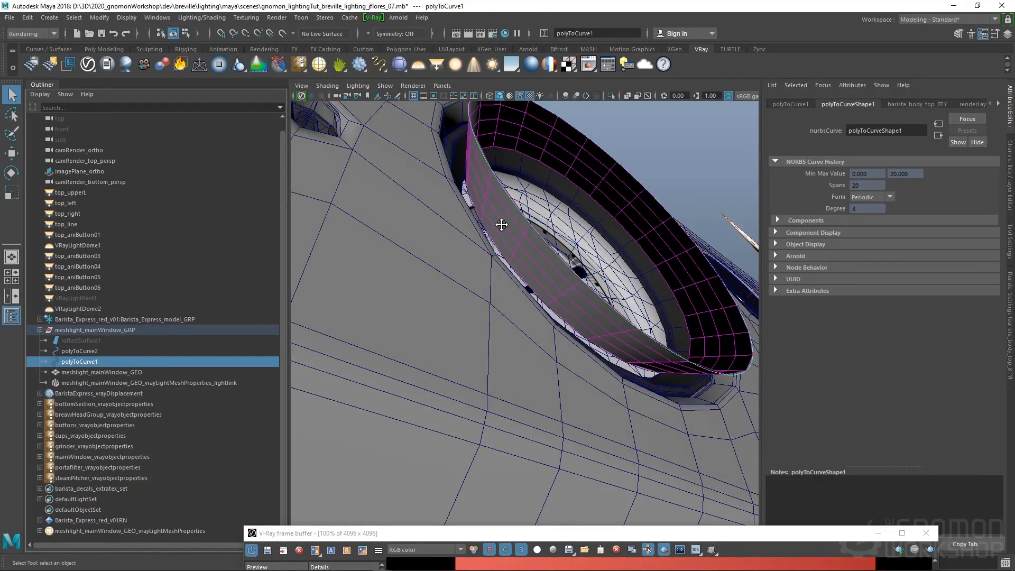
pyautogui.keyDown('alt'); pyautogui.moveTo(503, 222); pyautogui.dragTo(476, 243); pyautogui.keyUp('alt')
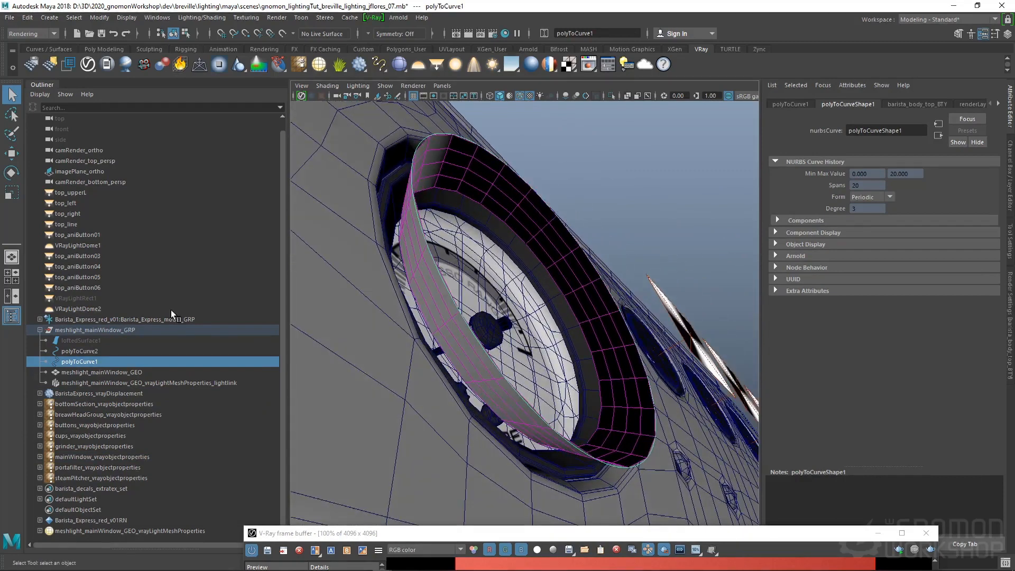
pyautogui.click(93, 350)
pyautogui.press('w')
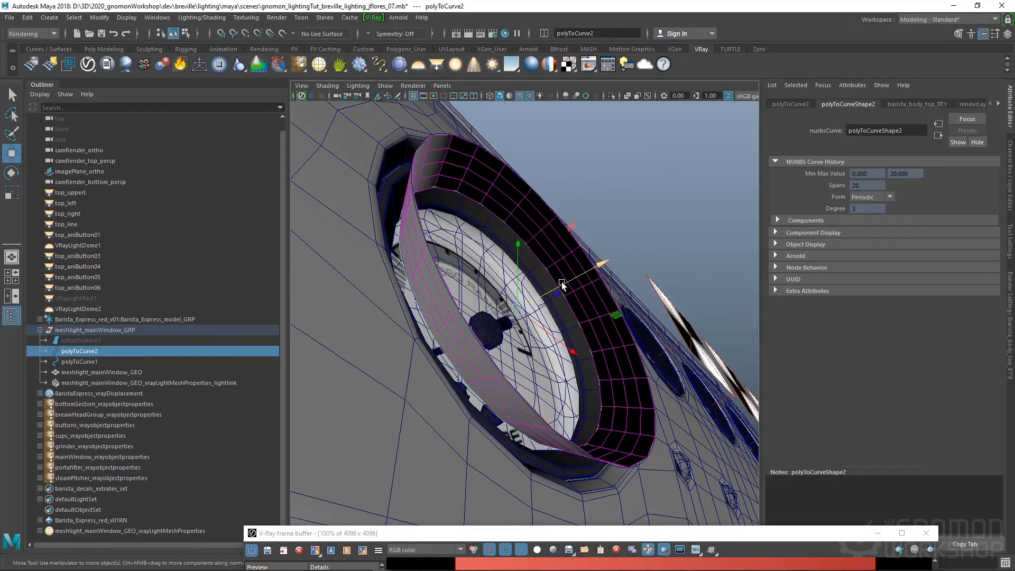
pyautogui.moveTo(561, 283); pyautogui.dragTo(554, 288)
pyautogui.press('e')
pyautogui.press('r')
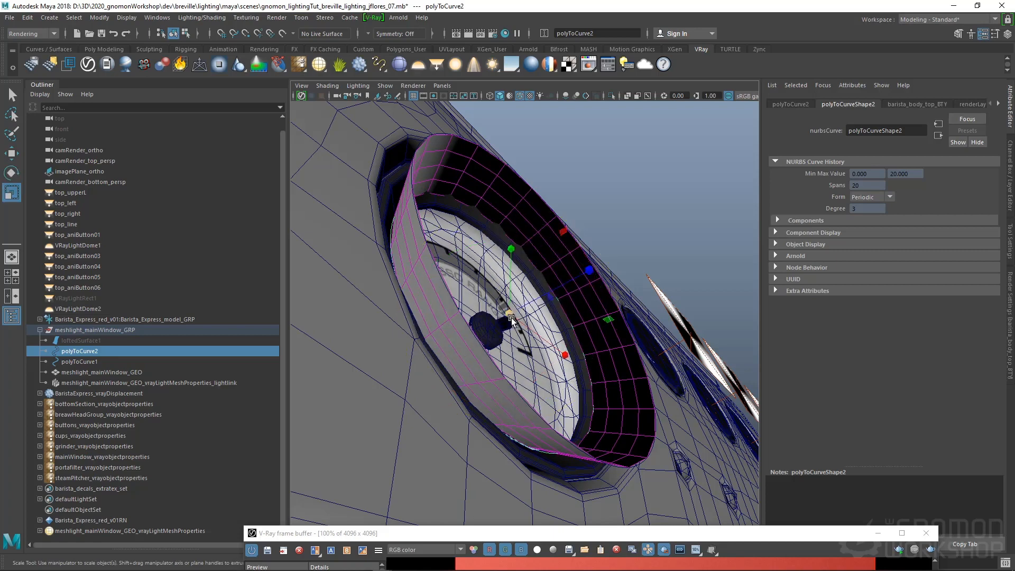
pyautogui.moveTo(511, 320); pyautogui.dragTo(555, 289)
pyautogui.press('w')
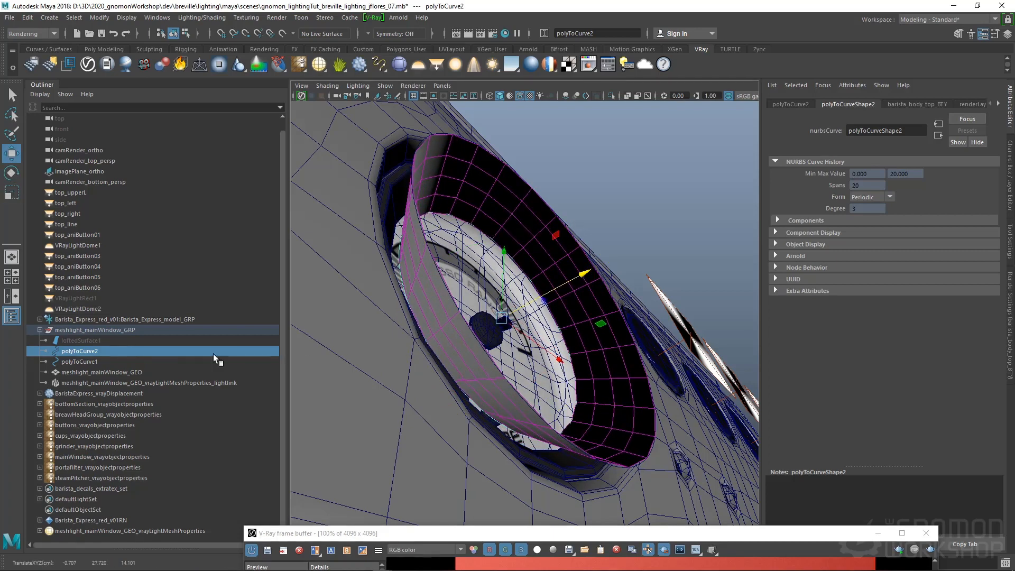
# - Scale polyToCurve1 to adjust the outer edge of the mesh light ring around the gauge opening
pyautogui.click(91, 362)
pyautogui.press('r')
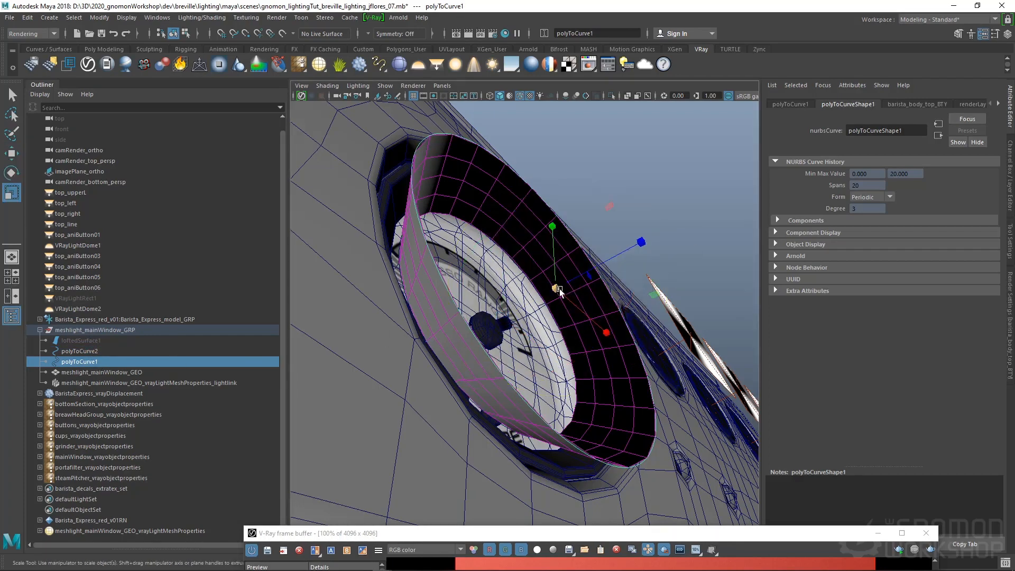
pyautogui.moveTo(556, 288); pyautogui.dragTo(542, 220)
pyautogui.press('q')
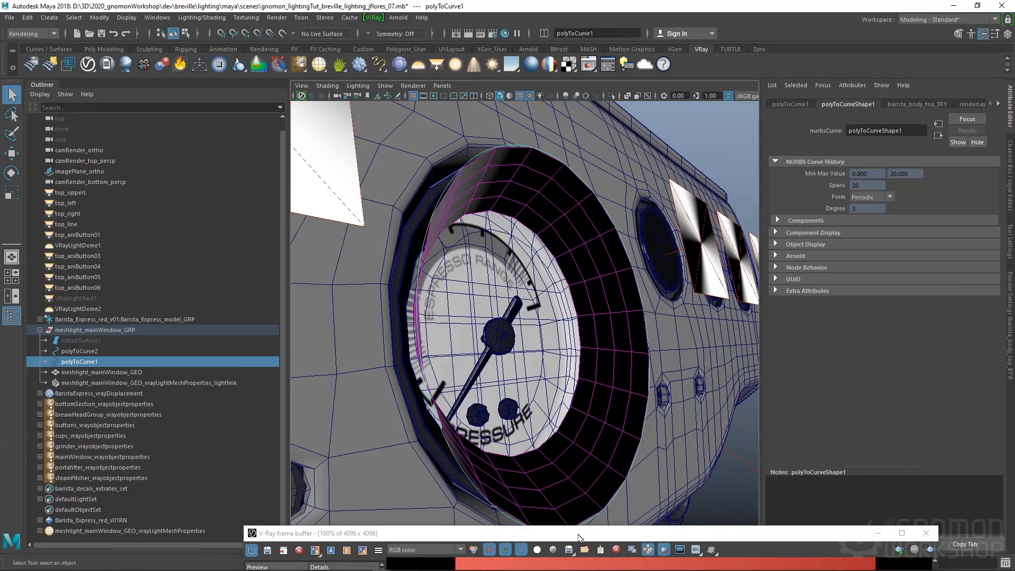
# - Turn off Primary Visibility in the render stats of meshlight_mainWindow_GEO
pyautogui.moveTo(578, 538); pyautogui.dragTo(543, 503)
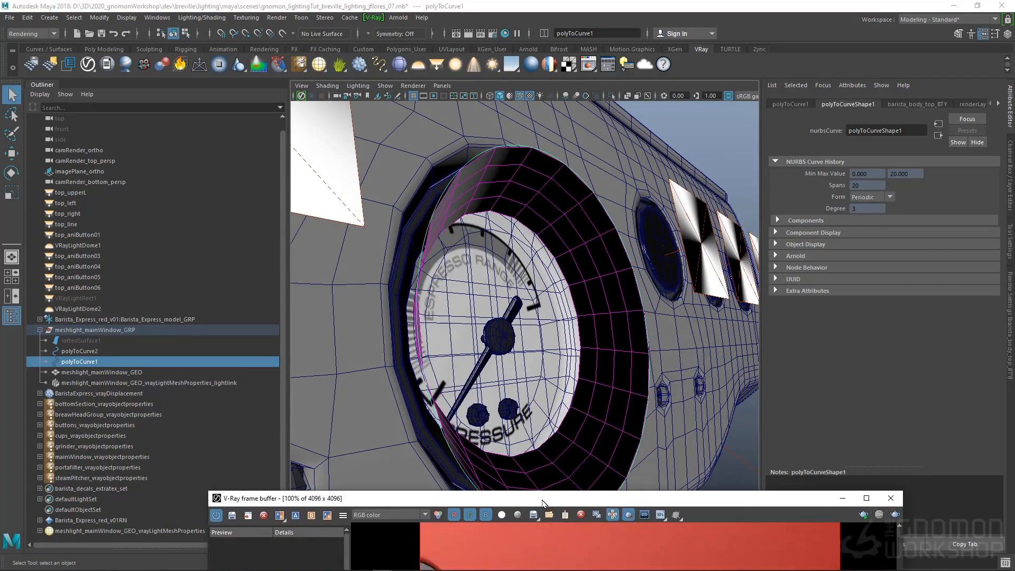
pyautogui.click(69, 372)
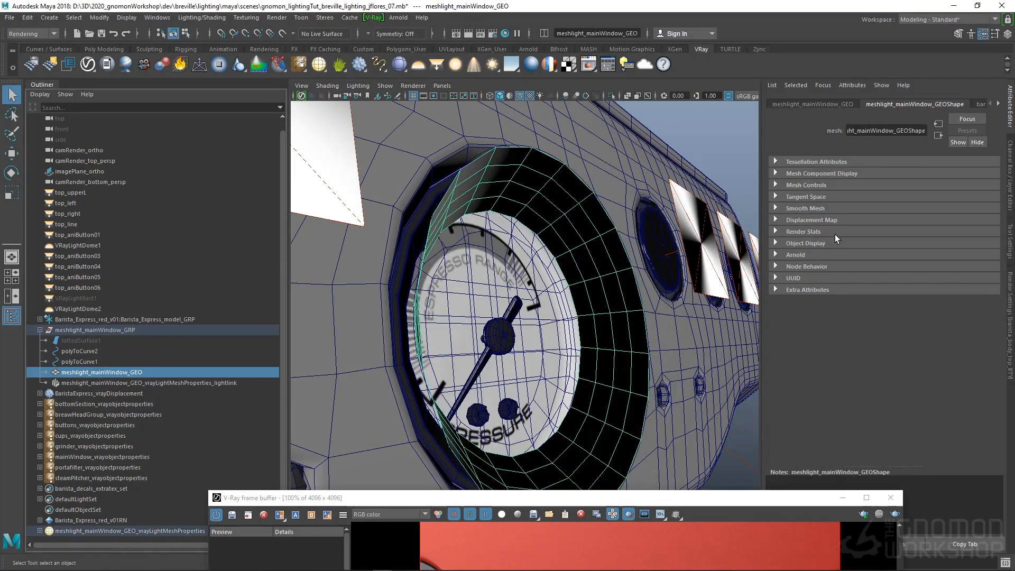
pyautogui.click(819, 233)
pyautogui.rightClick(879, 284)
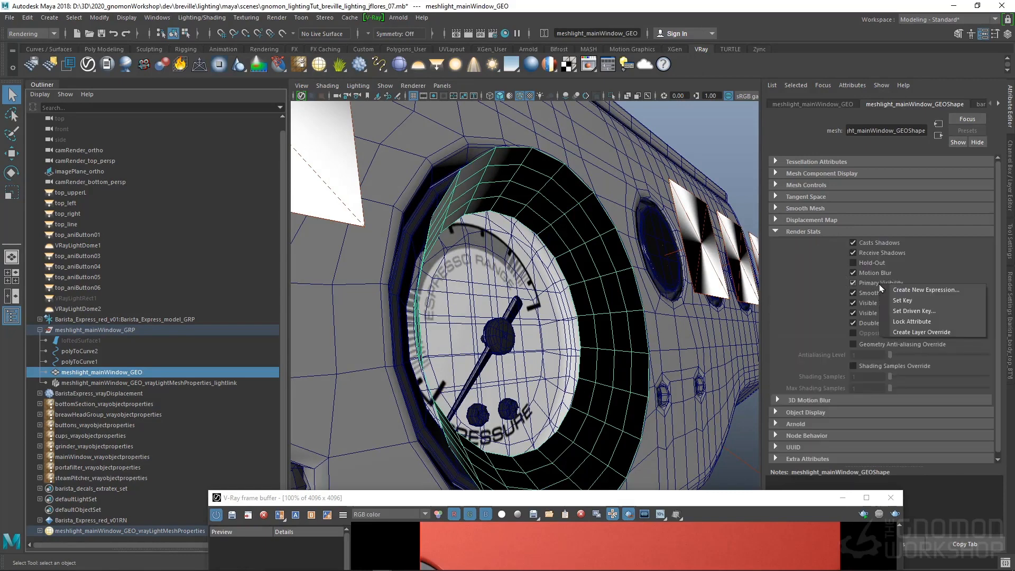
pyautogui.click(832, 293)
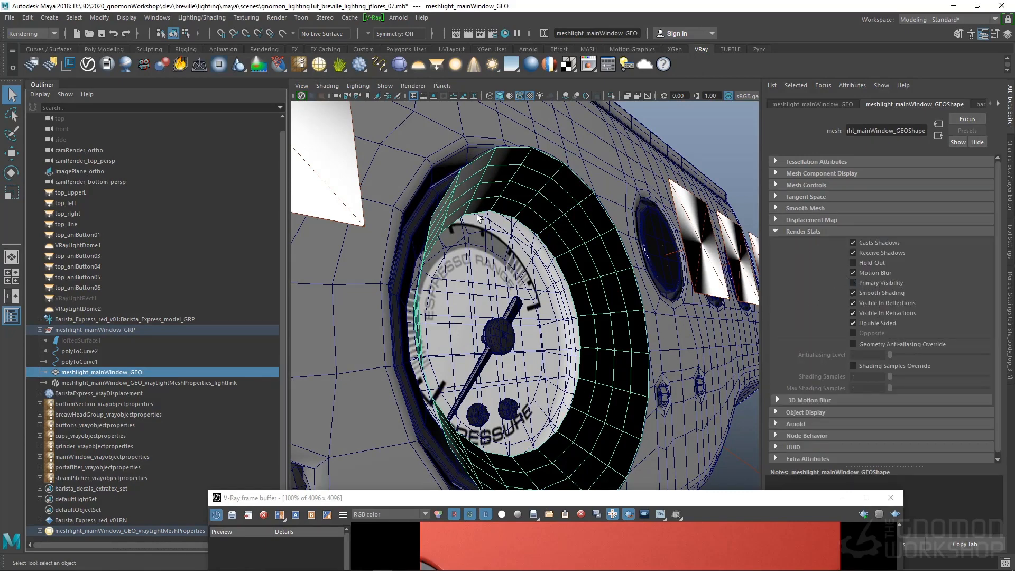
# - Set a render region around the pressure gauge in the V-Ray frame buffer and render it
pyautogui.moveTo(530, 503); pyautogui.dragTo(341, 110)
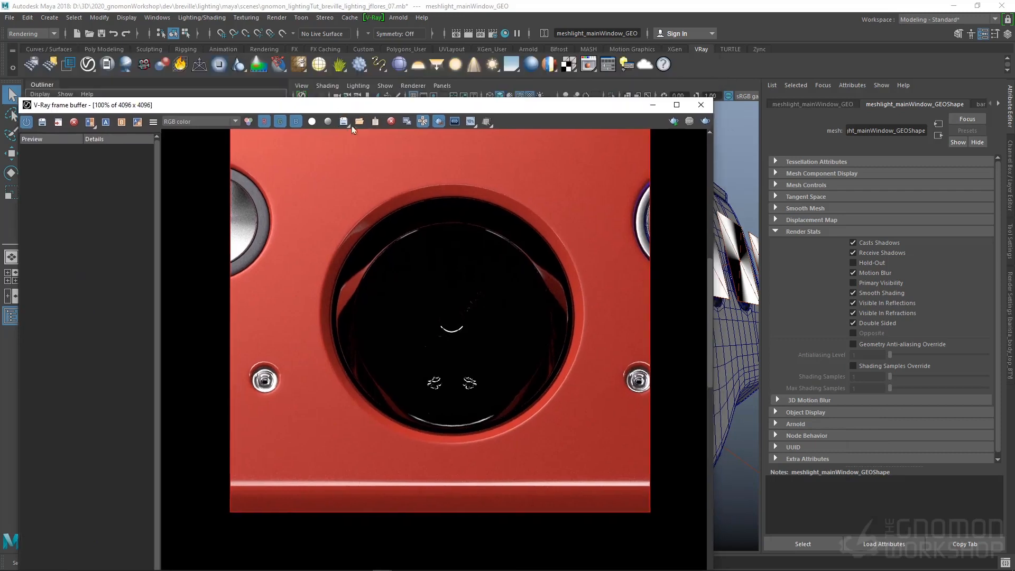
pyautogui.moveTo(325, 151); pyautogui.dragTo(586, 455)
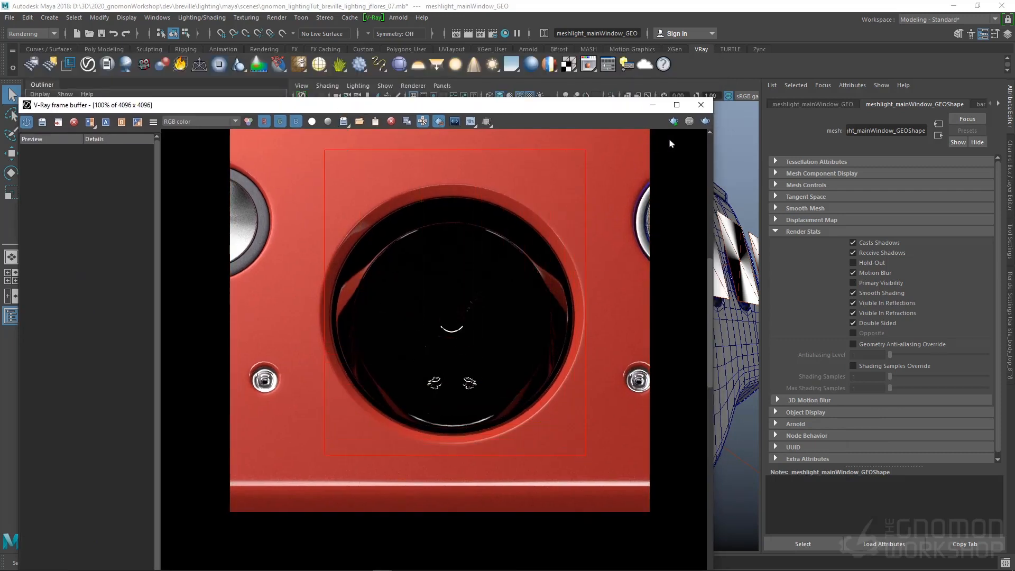
pyautogui.click(706, 121)
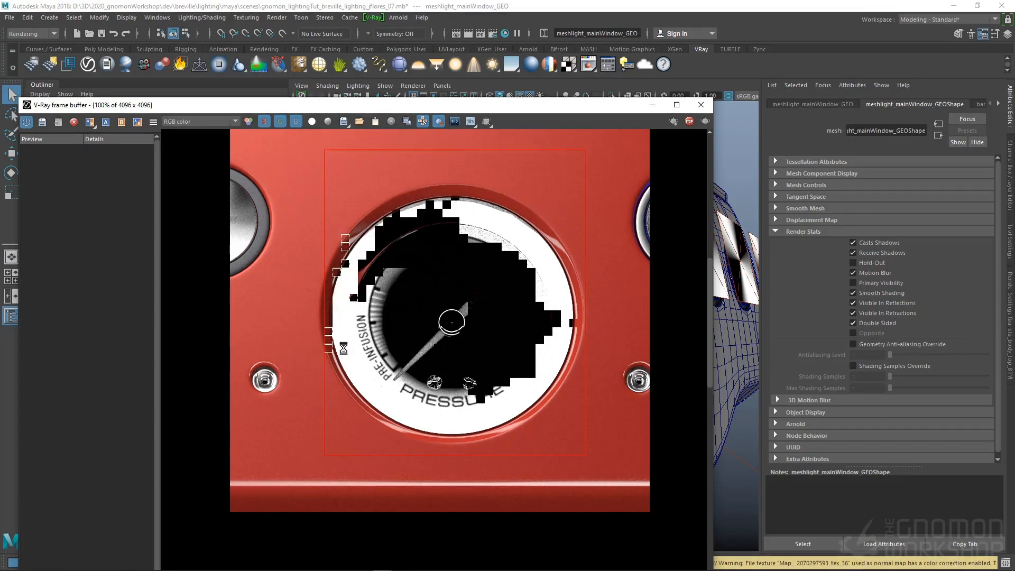
# - Set the intensity multiplier of meshlight_mainWindow_GEO_vrayLightMeshProperties to 2.5
pyautogui.moveTo(453, 107); pyautogui.dragTo(329, 168)
pyautogui.click(117, 530)
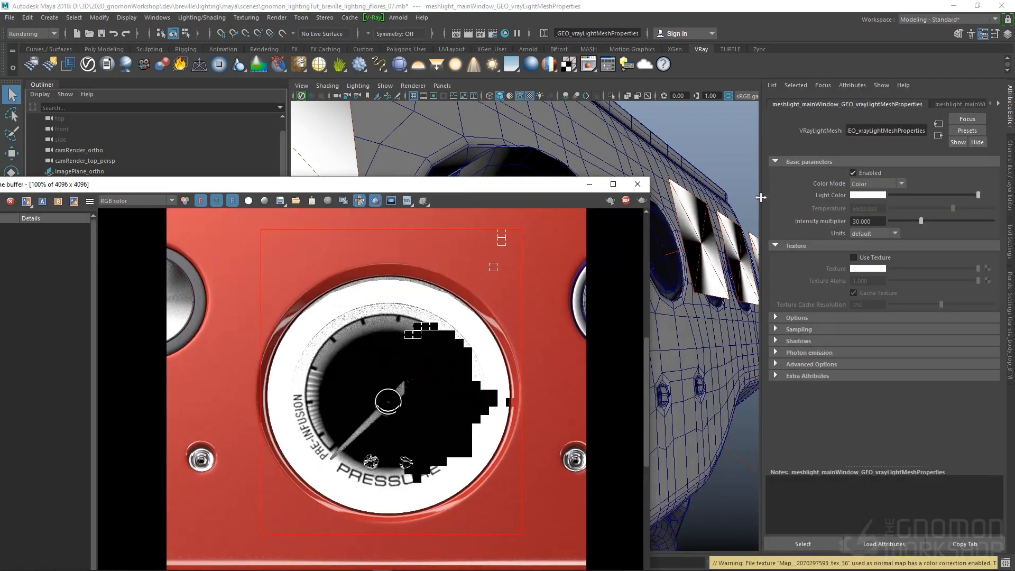
pyautogui.doubleClick(877, 217)
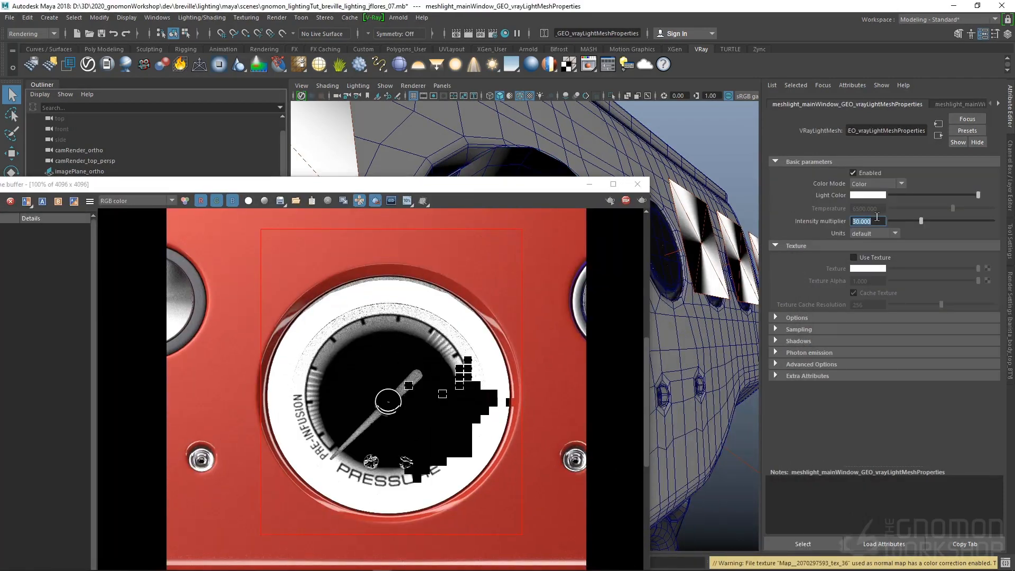
pyautogui.write('2.5')
pyautogui.press('Return')
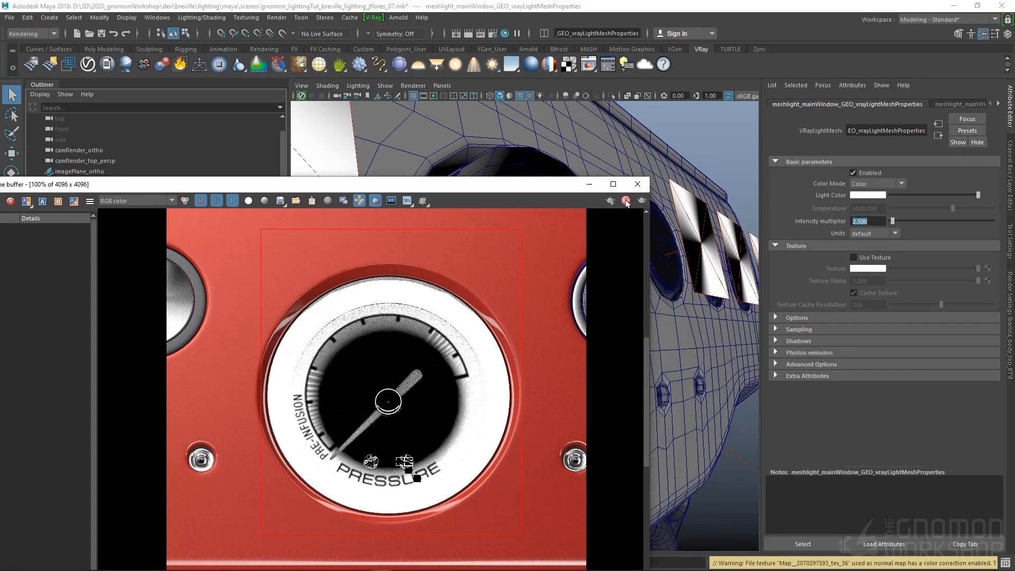
# - Start an interactive render of the gauge region and set the mesh light's intensity multiplier to 1
pyautogui.click(610, 201)
pyautogui.click(618, 218)
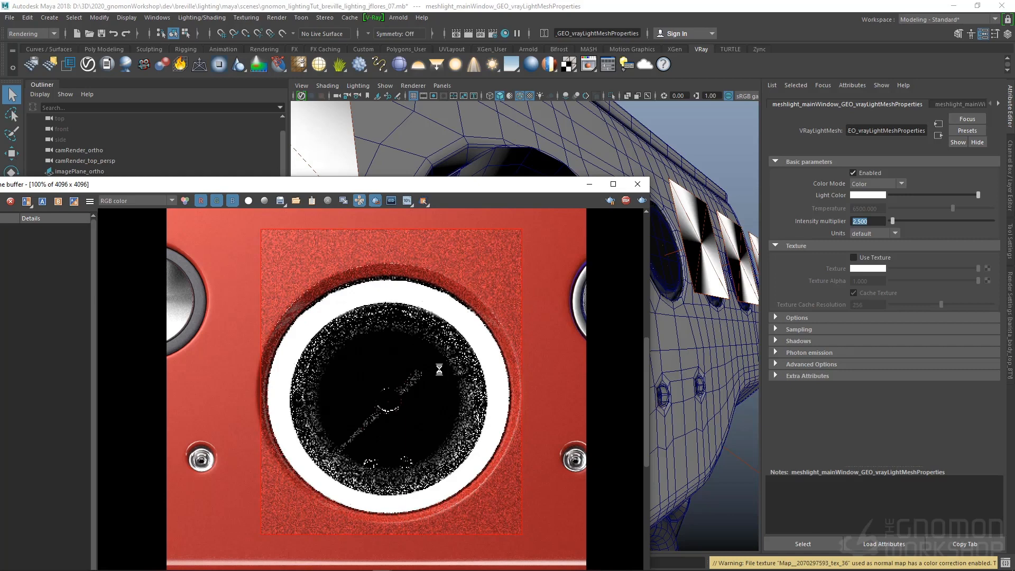
pyautogui.write('1')
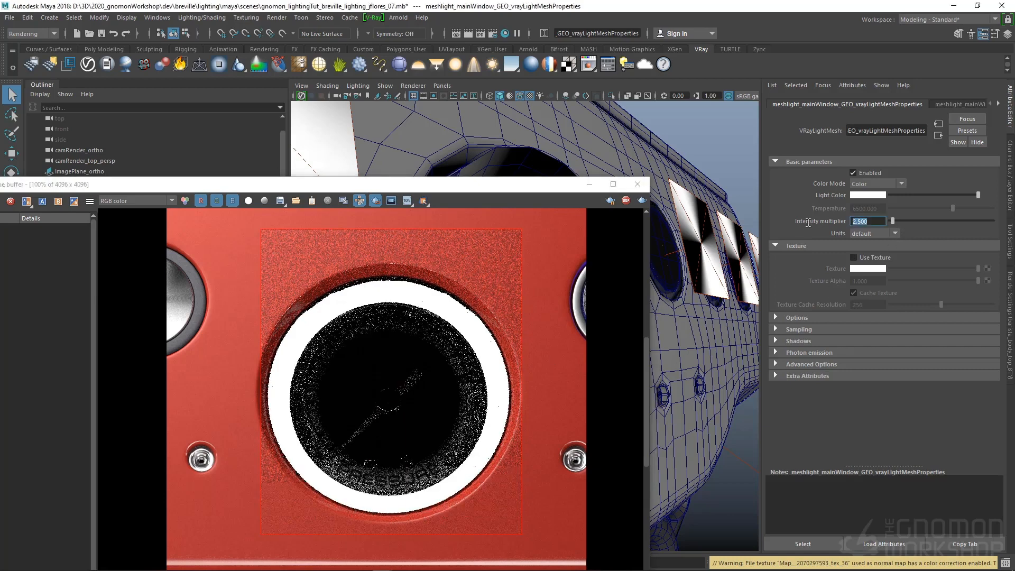
pyautogui.press('Return')
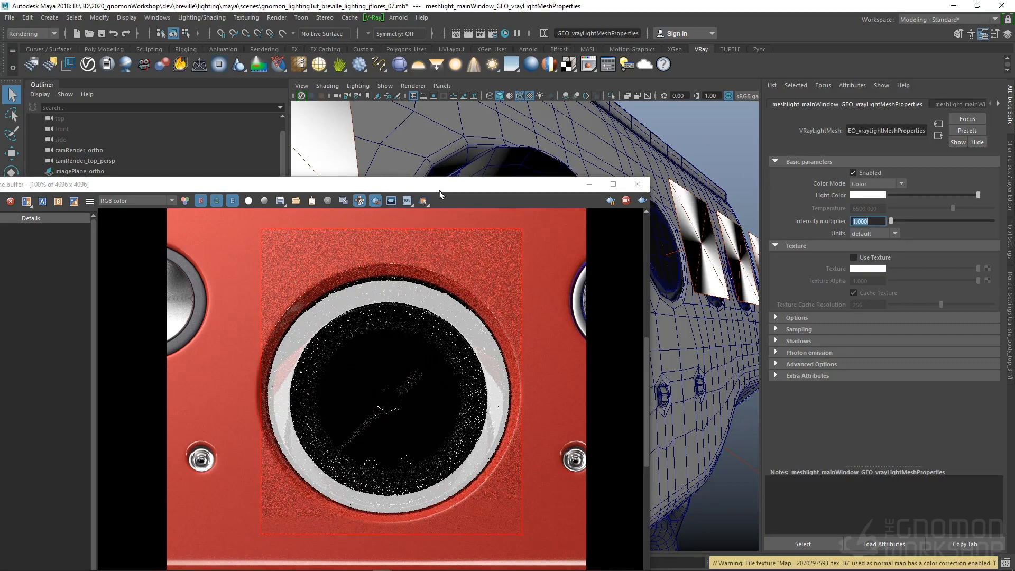
# - Compare the rendered pressure gauge with the reference photo breville_expressoMachine.jpg
pyautogui.moveTo(444, 184); pyautogui.dragTo(416, 231)
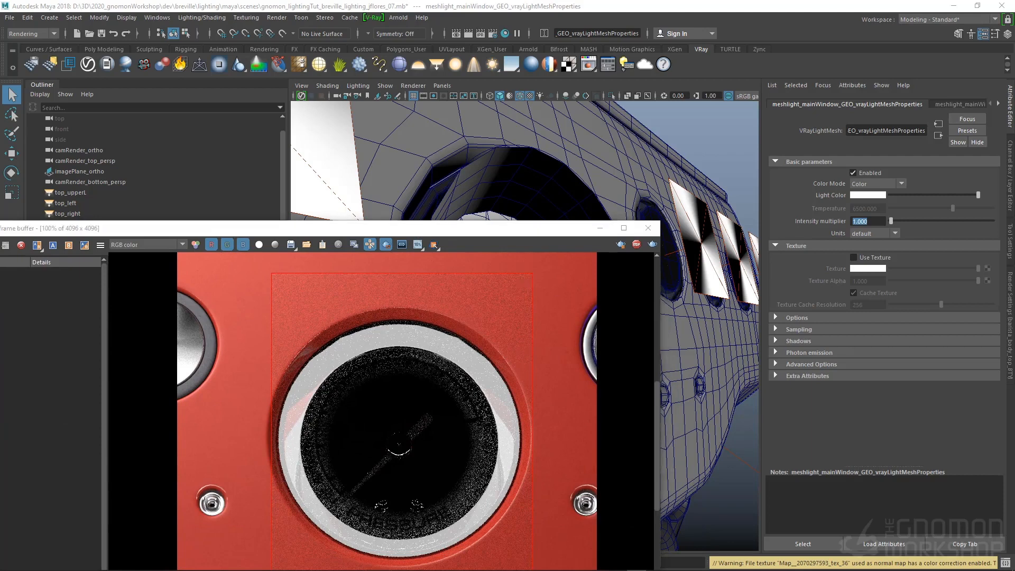
pyautogui.moveTo(1014, 322); pyautogui.dragTo(197, 188)
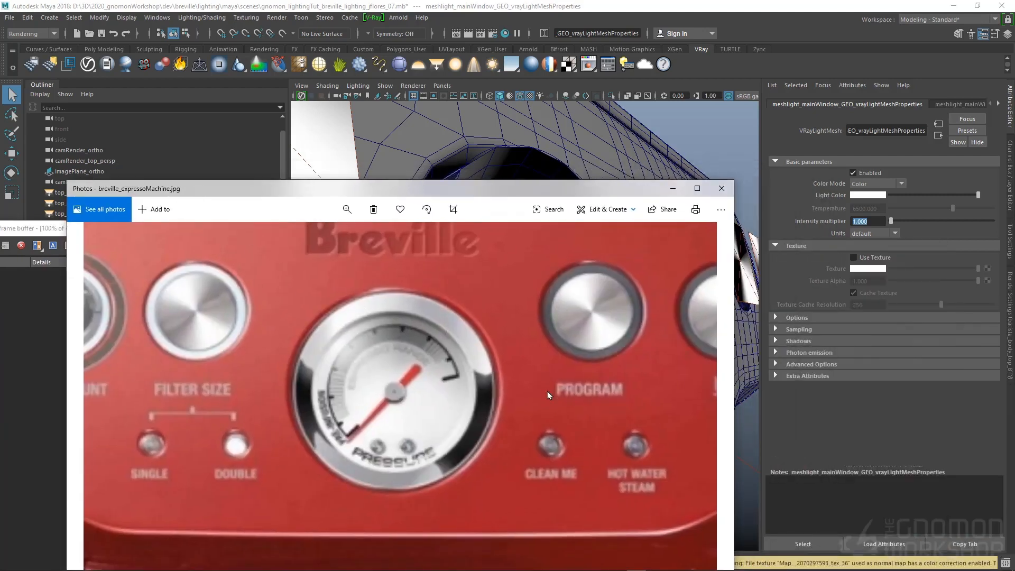
pyautogui.moveTo(433, 195); pyautogui.dragTo(1014, 233)
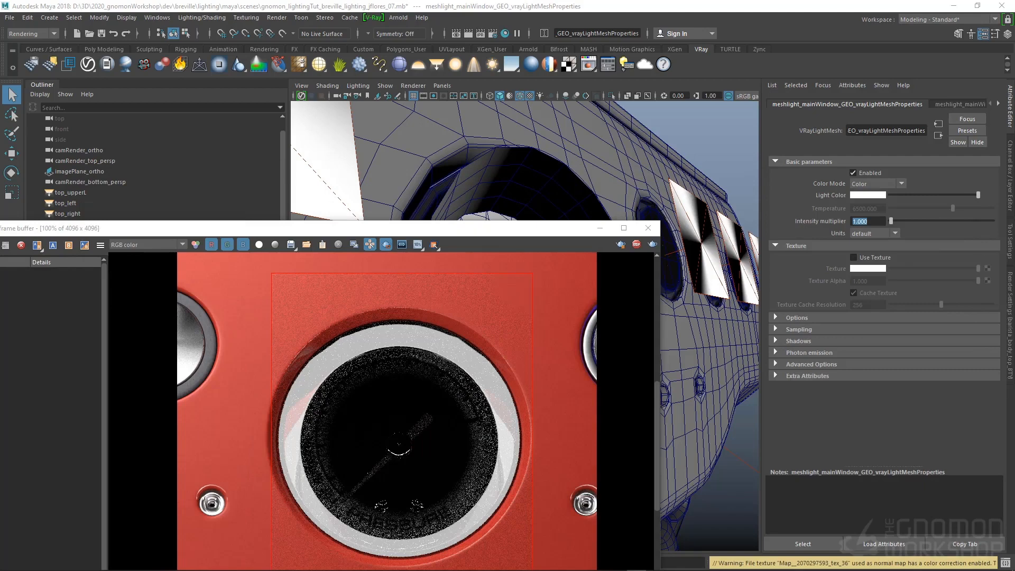
# - Clear the frame buffer from the viewport and examine the UV layout of meshlight_mainWindow_GEO in the UV Editor
pyautogui.moveTo(523, 237); pyautogui.dragTo(567, 511)
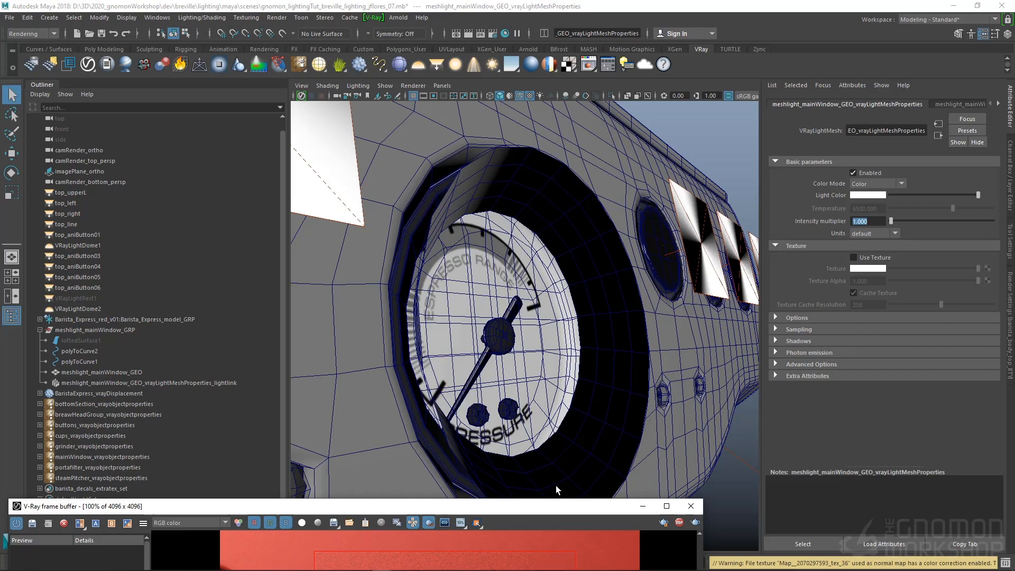
pyautogui.click(518, 189)
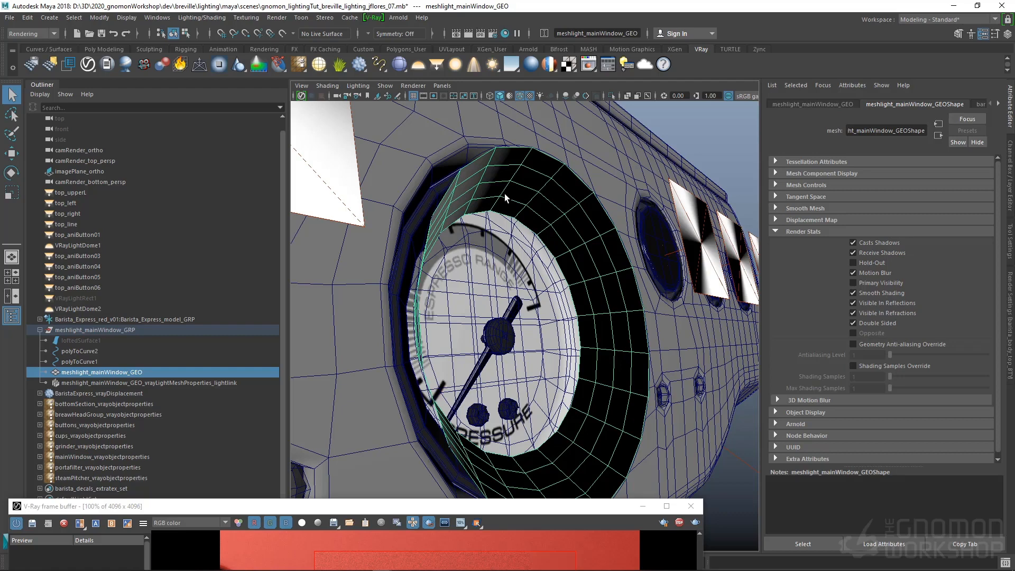
pyautogui.moveTo(472, 513); pyautogui.dragTo(508, 512)
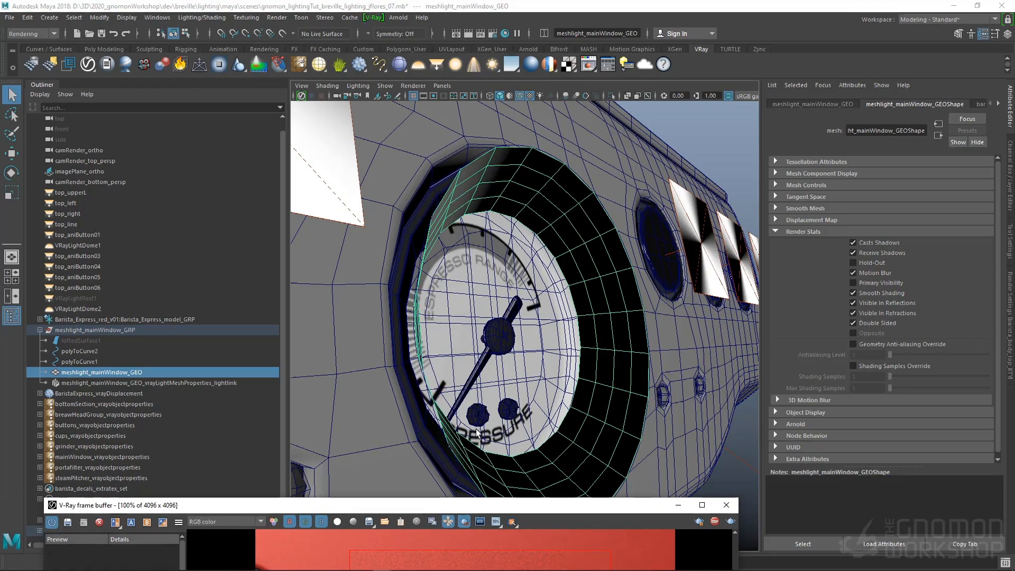
pyautogui.moveTo(599, 511); pyautogui.dragTo(624, 538)
pyautogui.click(149, 18)
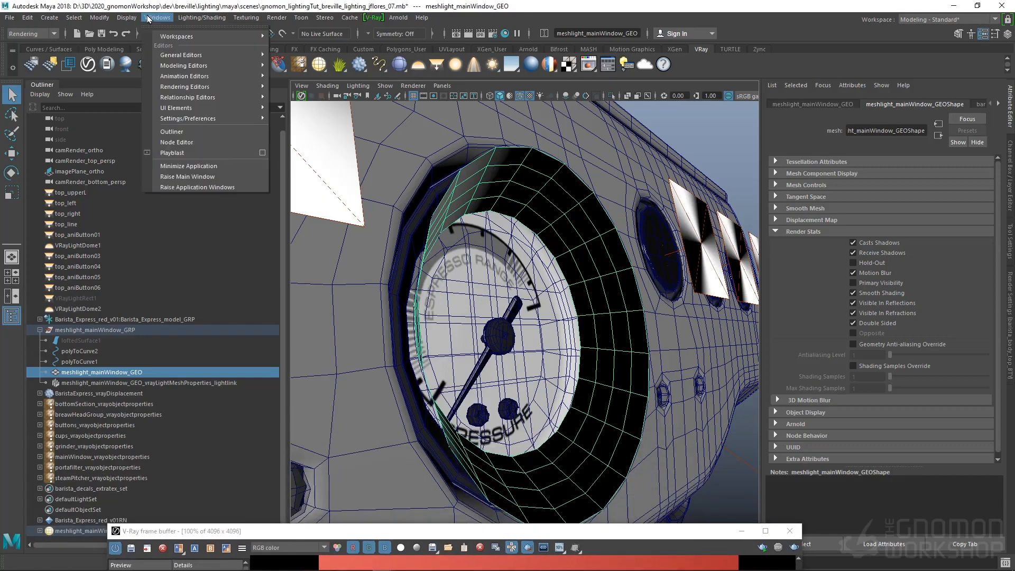
pyautogui.moveTo(190, 56)
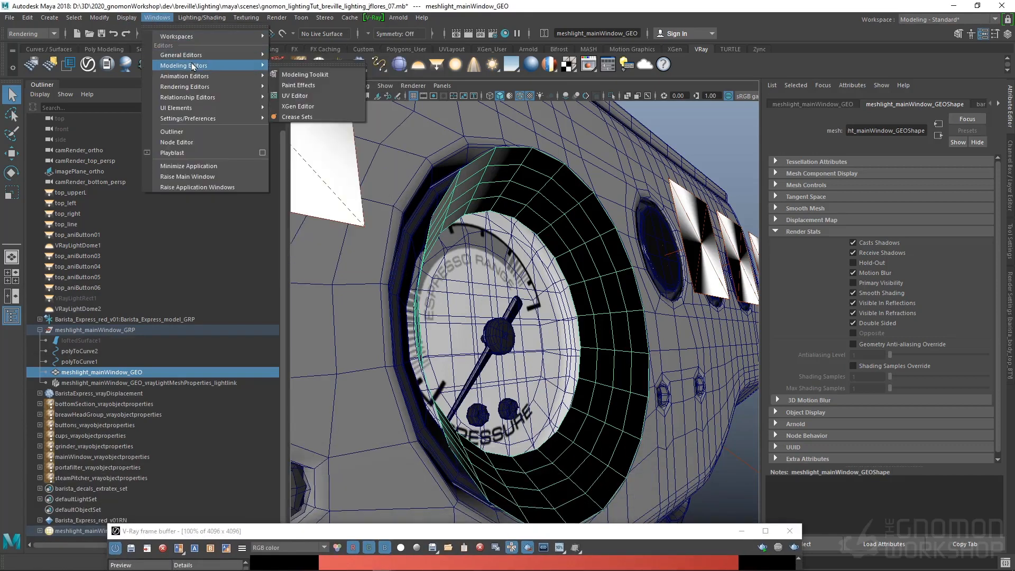
pyautogui.click(323, 96)
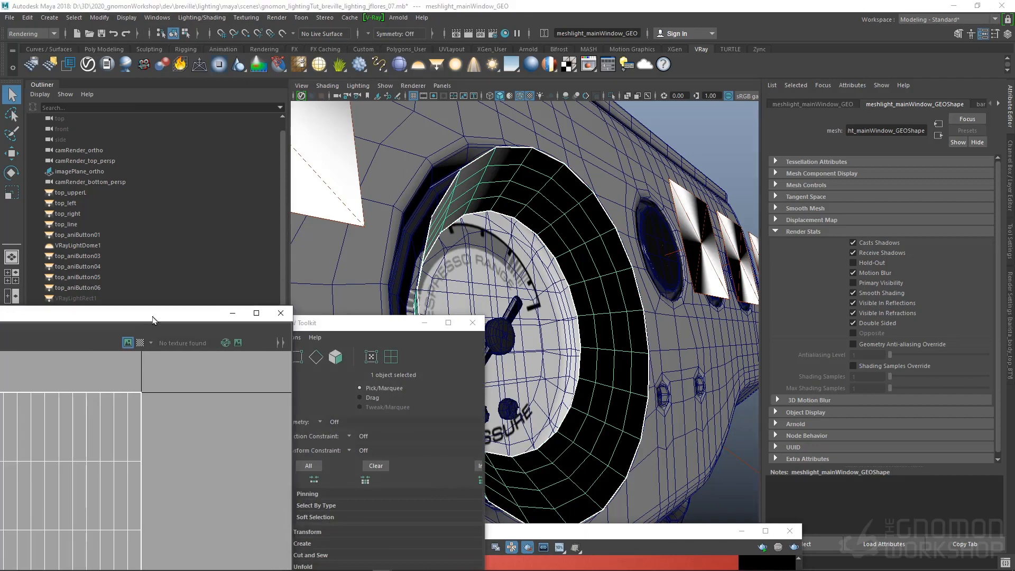
pyautogui.moveTo(370, 324); pyautogui.dragTo(297, 377)
pyautogui.moveTo(233, 312); pyautogui.dragTo(644, 110)
pyautogui.moveTo(672, 286); pyautogui.dragTo(648, 333)
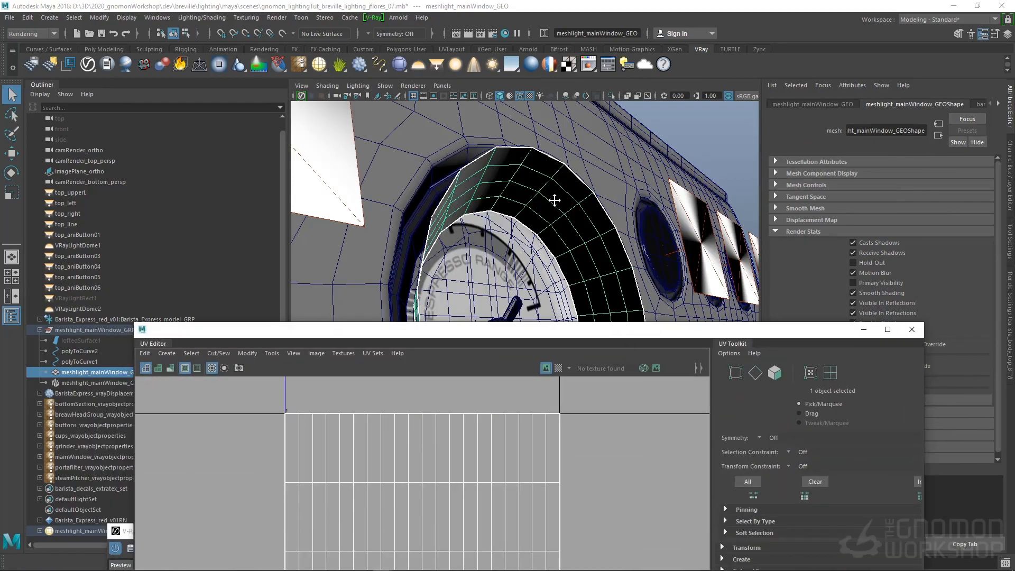
pyautogui.keyDown('alt'); pyautogui.moveTo(554, 200); pyautogui.dragTo(438, 225); pyautogui.keyUp('alt')
pyautogui.keyDown('alt'); pyautogui.moveTo(433, 211); pyautogui.dragTo(414, 435); pyautogui.keyUp('alt')
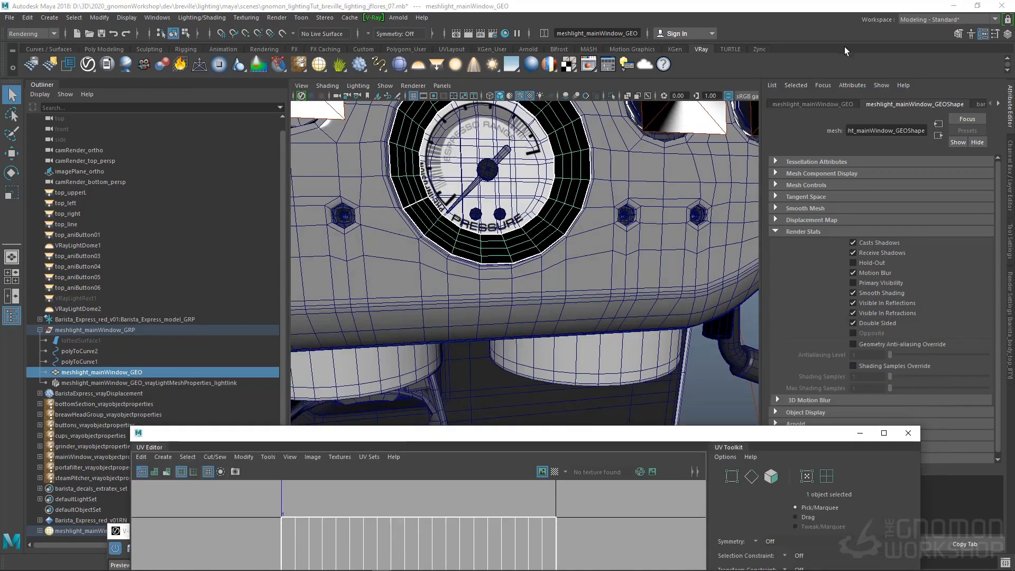
# - Open the Node Editor below the gauge view and add a new empty graph tab
pyautogui.click(157, 17)
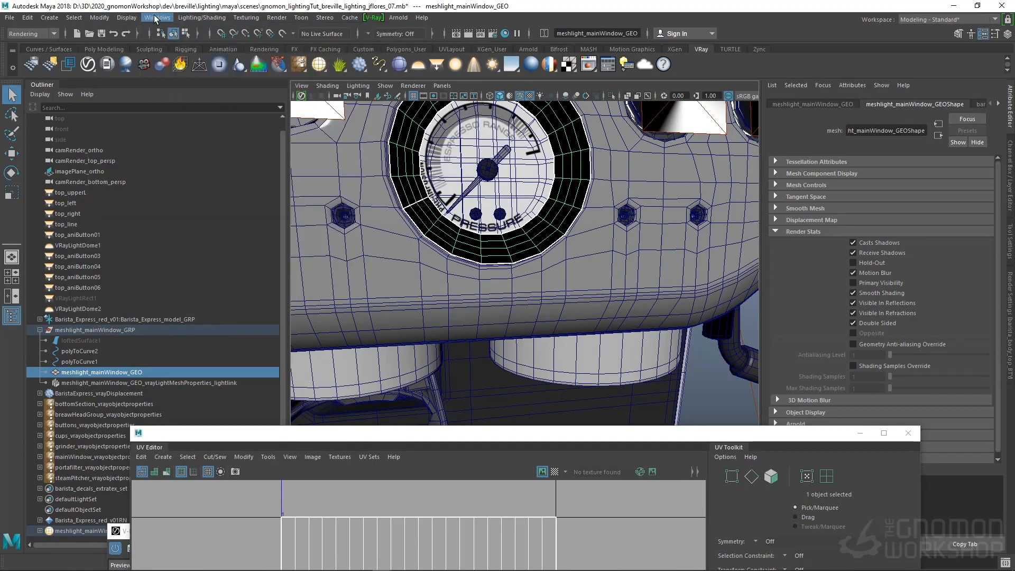
pyautogui.click(189, 143)
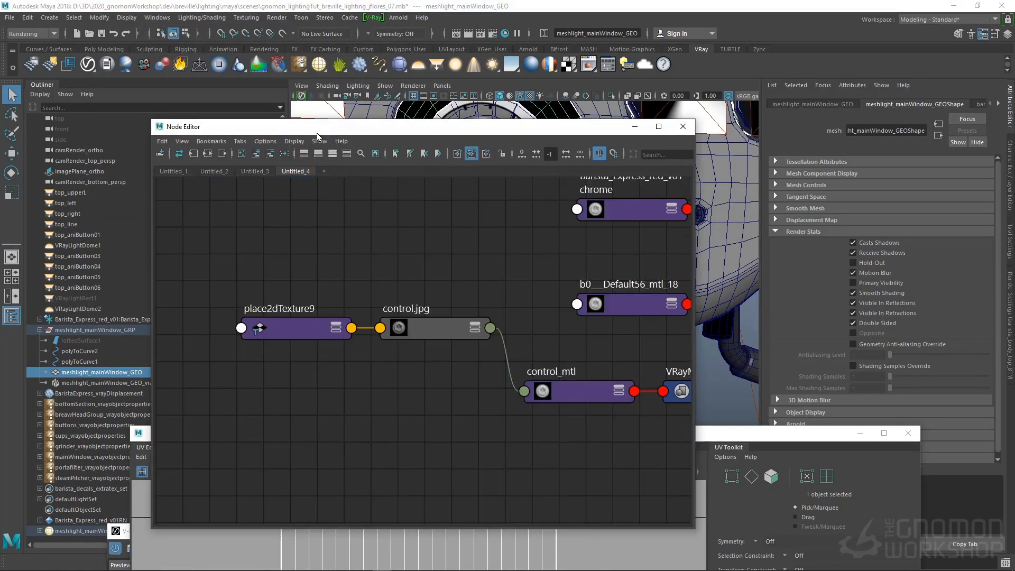
pyautogui.moveTo(317, 136)
pyautogui.mouseDown()
pyautogui.moveTo(369, 177)
pyautogui.moveTo(407, 312)
pyautogui.mouseUp()
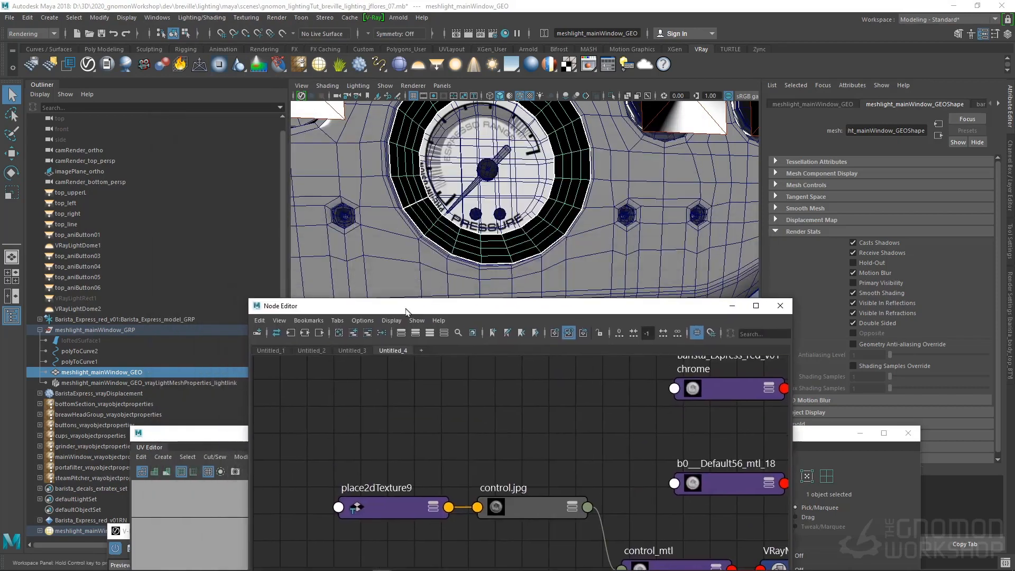
pyautogui.click(421, 350)
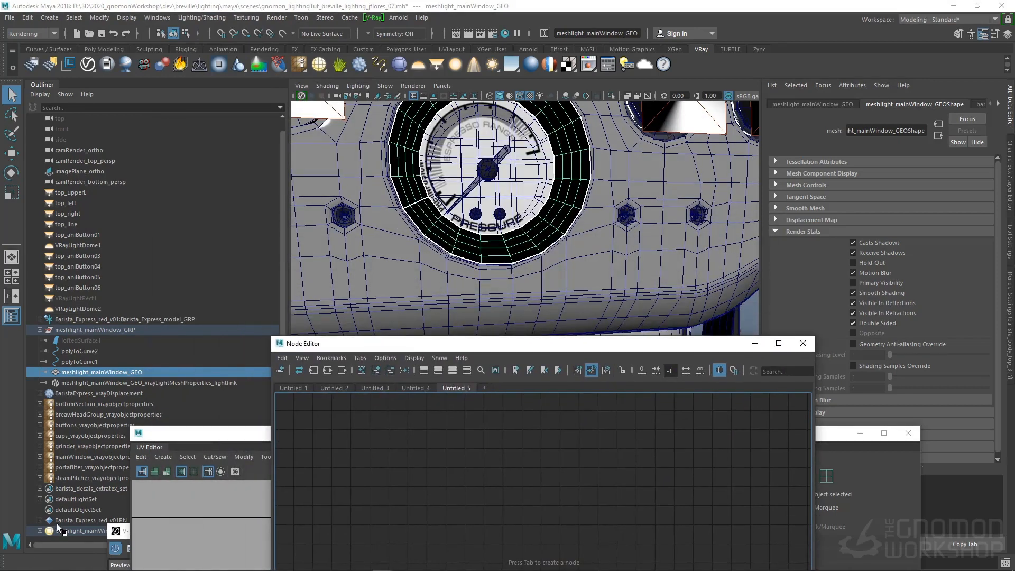
# - Enable Use Texture on meshlight_mainWindow_GEO_vrayLightMeshProperties and map a new Ramp to its Texture
pyautogui.click(79, 531)
pyautogui.click(871, 259)
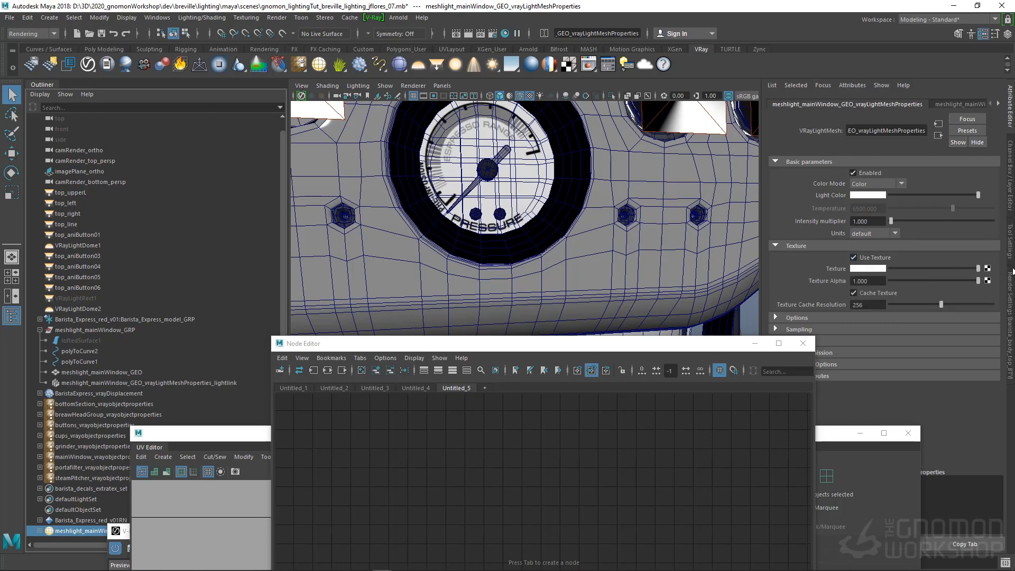
pyautogui.click(988, 269)
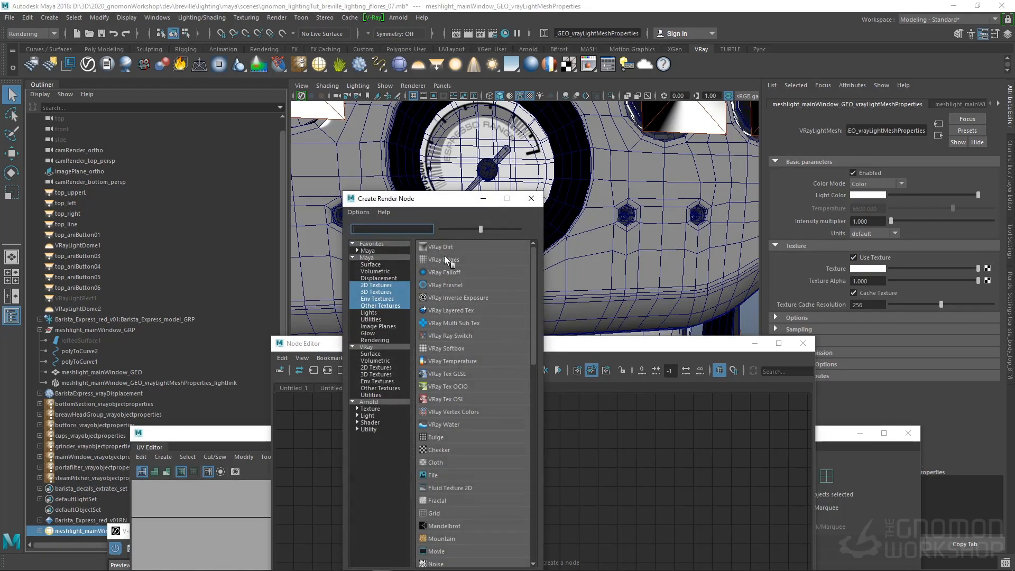
pyautogui.write('ramp')
pyautogui.click(463, 247)
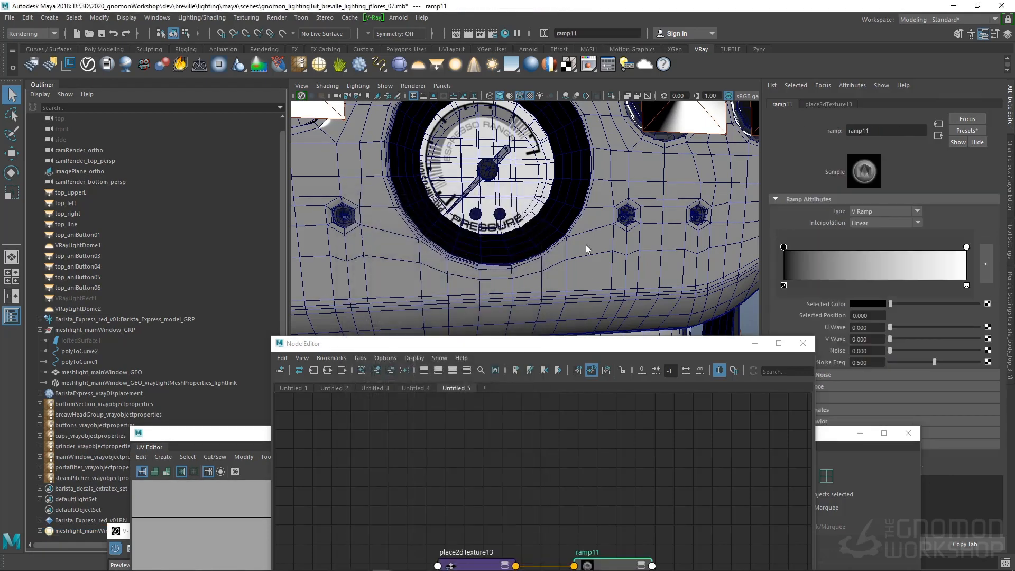
# - Display the viewport with texture maps and check the mesh light ring for the ramp
pyautogui.press('6')
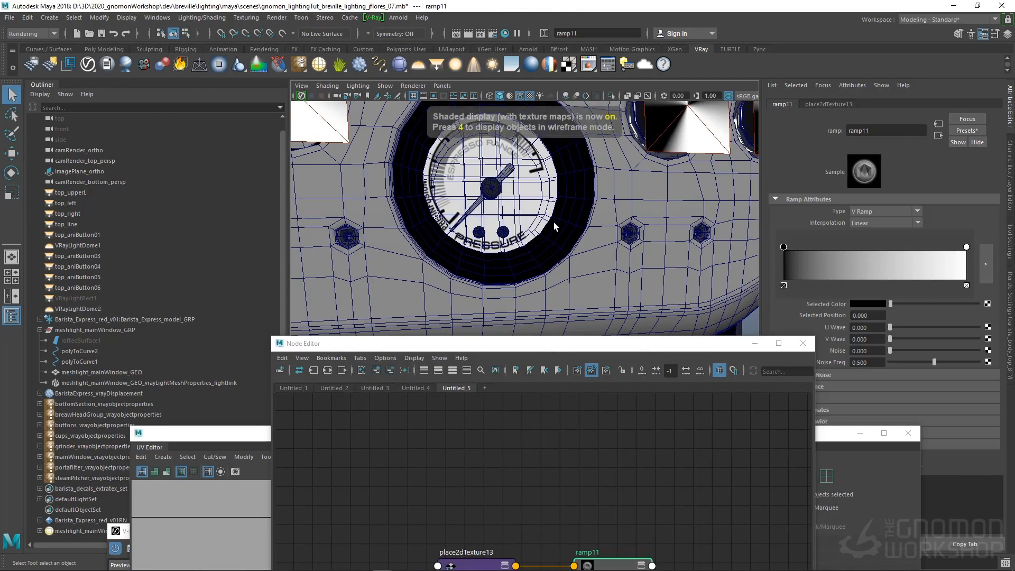
pyautogui.keyDown('alt'); pyautogui.moveTo(537, 219); pyautogui.dragTo(527, 240, button='middle'); pyautogui.keyUp('alt')
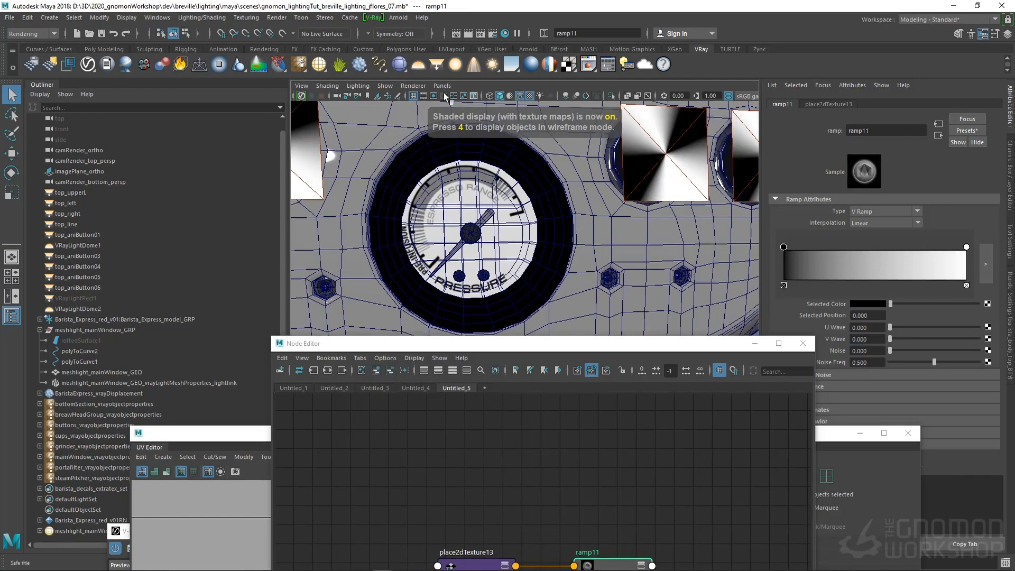
pyautogui.click(330, 87)
pyautogui.click(330, 87)
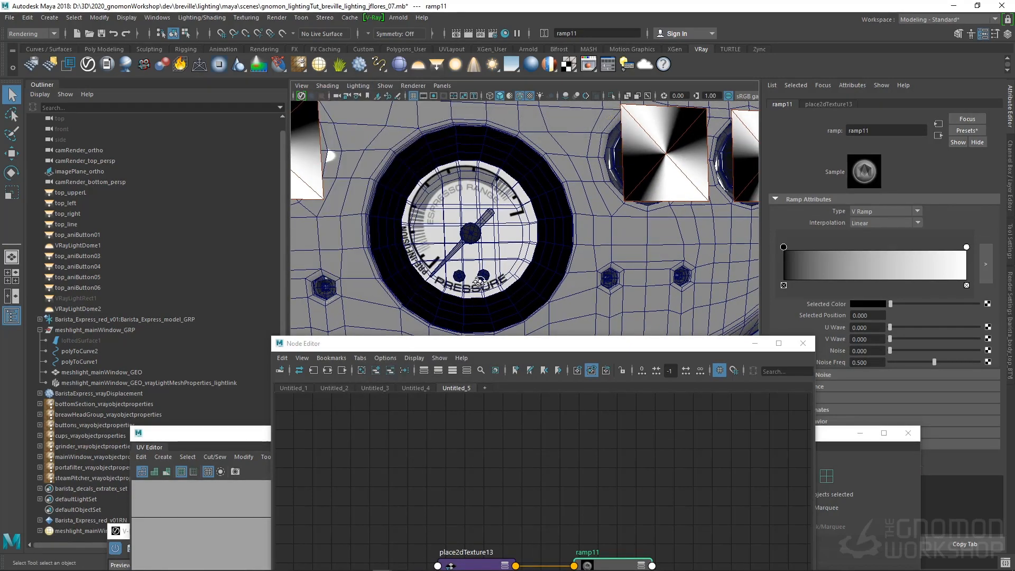
pyautogui.moveTo(480, 286)
pyautogui.keyDown('alt'); pyautogui.mouseDown()
pyautogui.moveTo(542, 263)
pyautogui.moveTo(354, 257)
pyautogui.mouseUp(); pyautogui.keyUp('alt')
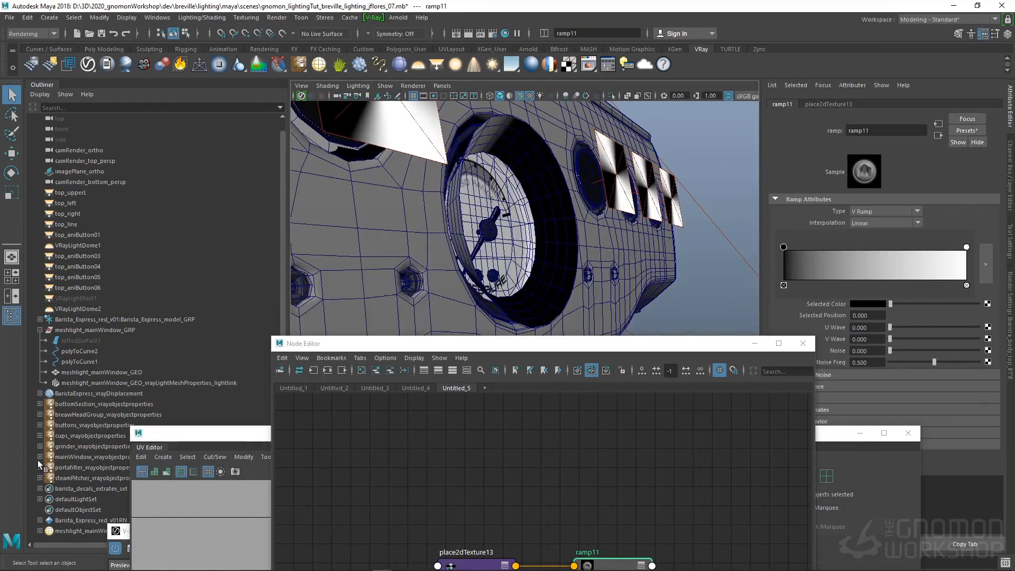
# - Examine the Options settings of meshlight_mainWindow_GEO_vrayLightMeshProperties and view the gauge from the front
pyautogui.click(73, 531)
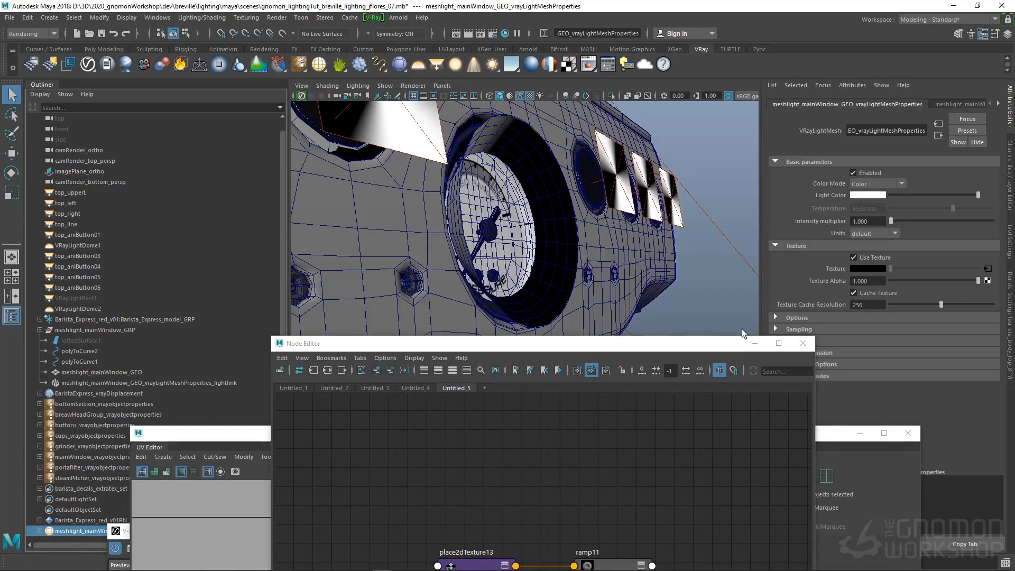
pyautogui.moveTo(674, 347); pyautogui.dragTo(607, 346)
pyautogui.click(787, 318)
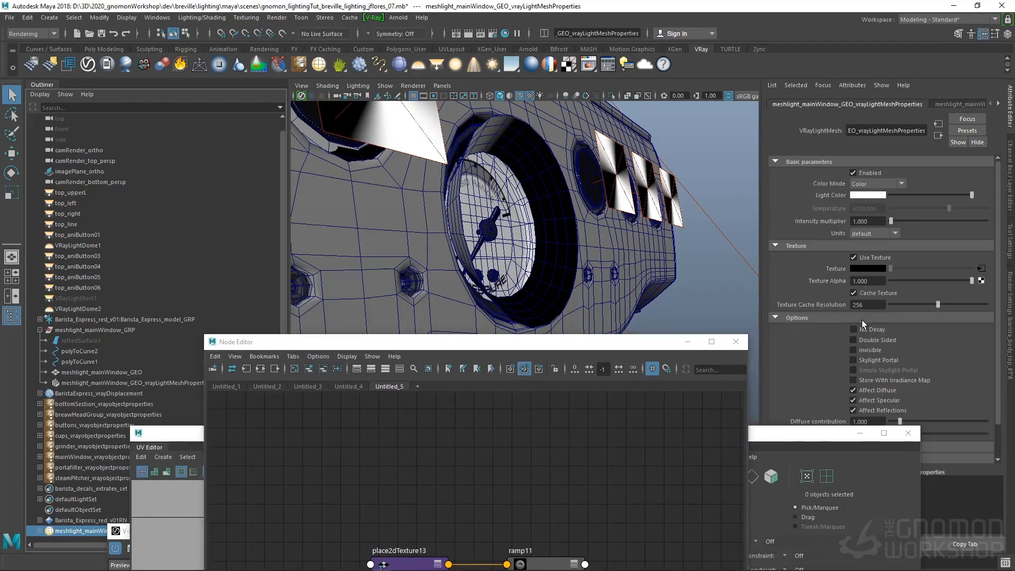
pyautogui.scroll(-2, 862, 319)
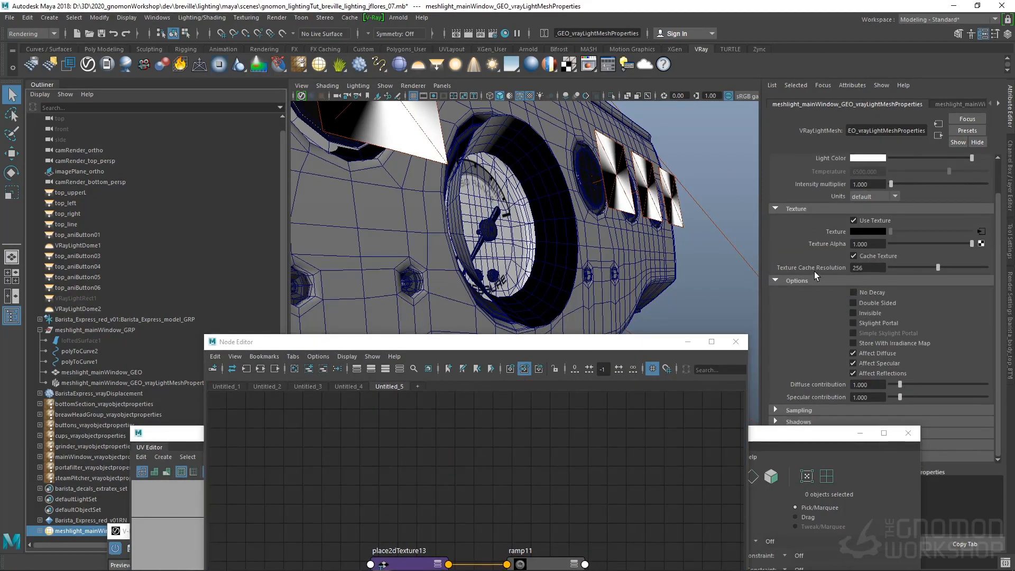
pyautogui.click(807, 284)
pyautogui.moveTo(514, 345)
pyautogui.mouseDown()
pyautogui.moveTo(511, 212)
pyautogui.moveTo(511, 347)
pyautogui.mouseUp()
pyautogui.keyDown('alt'); pyautogui.moveTo(451, 209); pyautogui.dragTo(453, 231); pyautogui.keyUp('alt')
# - Create a surfaceShader node in the new graph and assign it to the mesh light ring around the gauge
pyautogui.click(420, 436)
pyautogui.press('Tab')
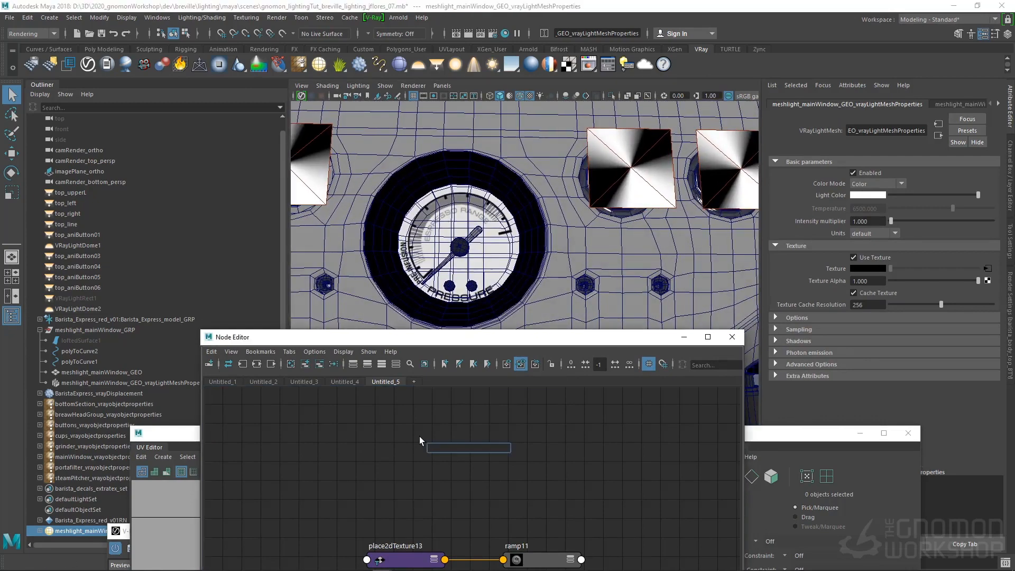
pyautogui.write('surface')
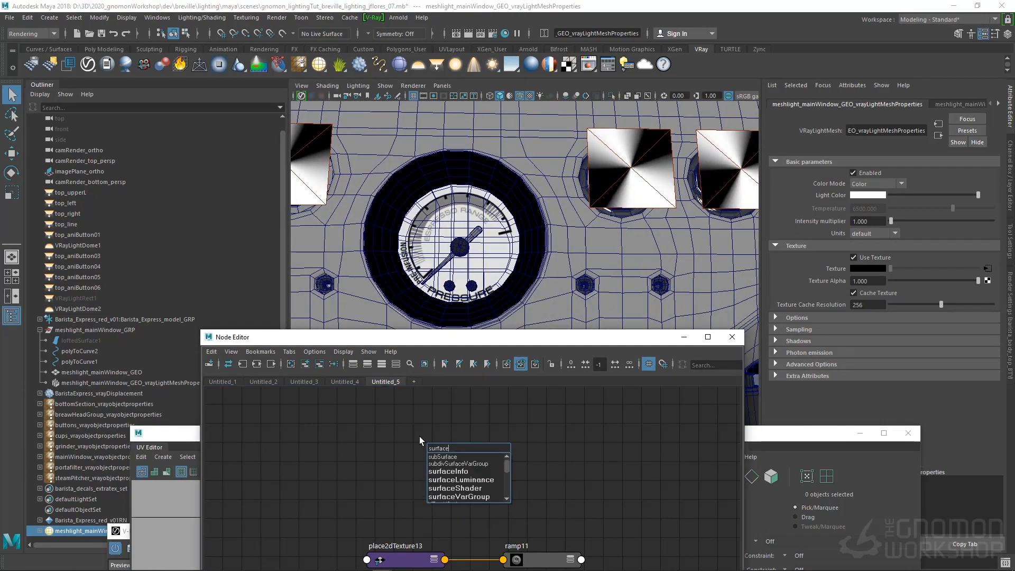
pyautogui.write('Shader')
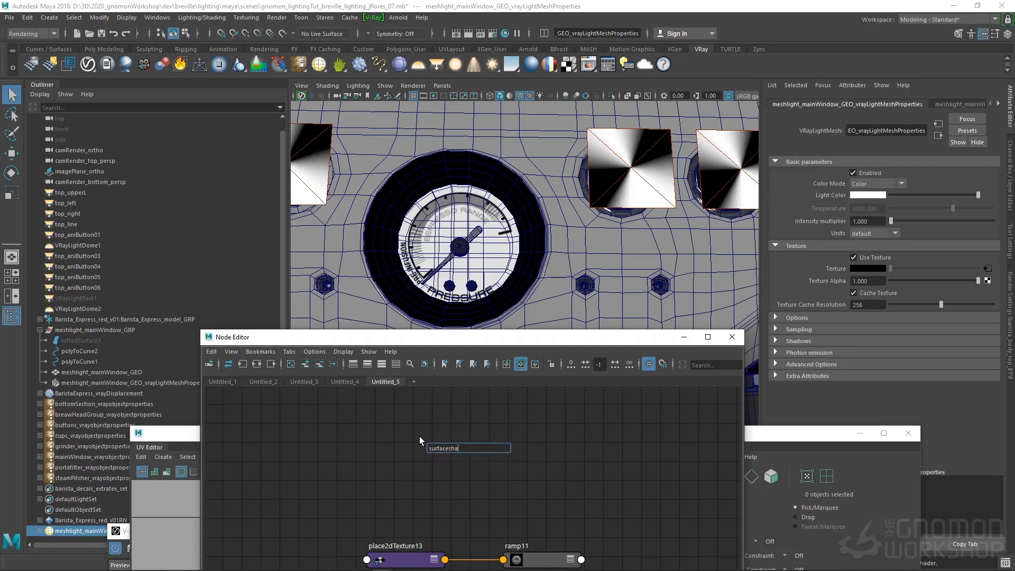
pyautogui.press('Return')
pyautogui.keyDown('alt'); pyautogui.moveTo(380, 422); pyautogui.dragTo(372, 421, button='middle'); pyautogui.keyUp('alt')
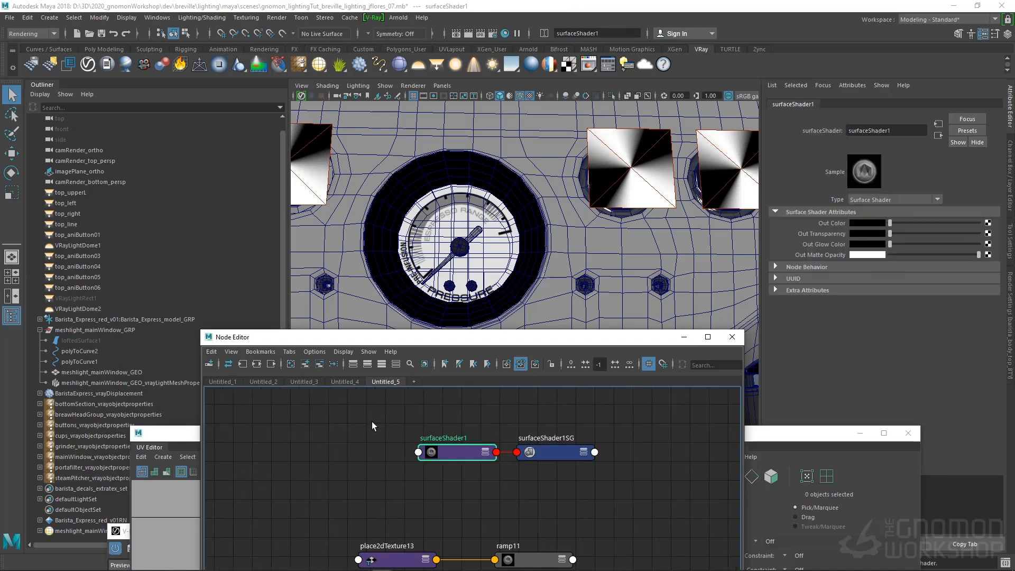
pyautogui.click(391, 277)
pyautogui.moveTo(445, 453); pyautogui.dragTo(442, 348, button='right')
# - Open the ramp connected to the mesh light's Texture and move the UV Editor clear of the Node Editor
pyautogui.click(71, 532)
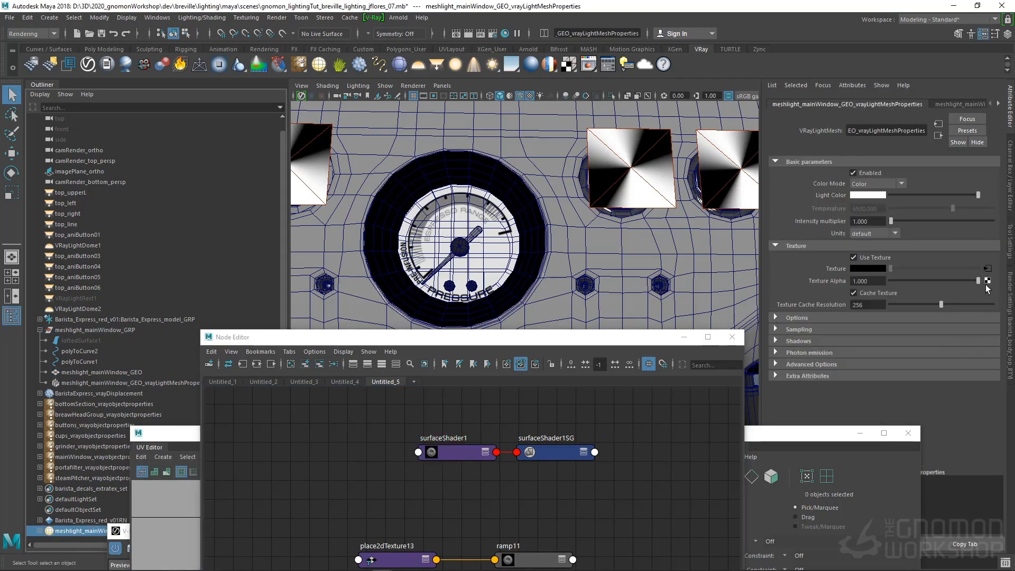
pyautogui.click(988, 268)
pyautogui.moveTo(837, 434); pyautogui.dragTo(674, 549)
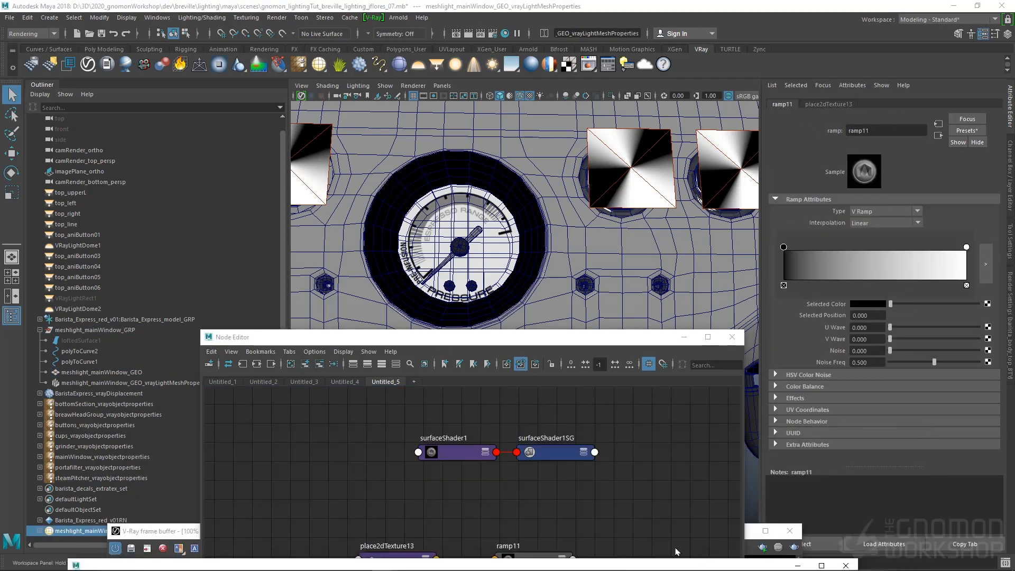
pyautogui.click(812, 548)
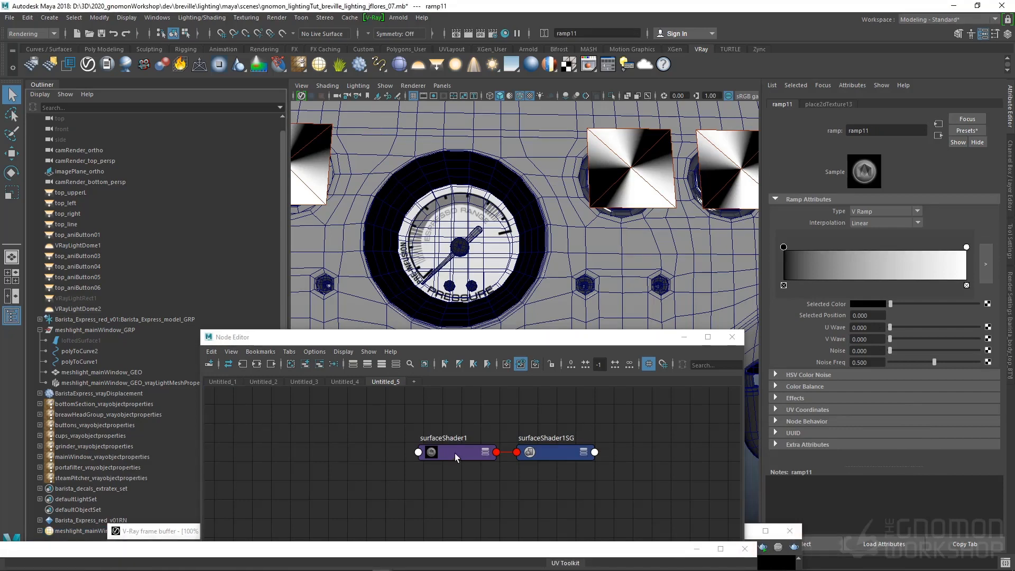
# - Graph the ramp network alongside surfaceShader1 and connect ramp11 to the shader's Out Color to preview it on the ring
pyautogui.keyDown('shift'); pyautogui.click(436, 450); pyautogui.keyUp('shift')
pyautogui.click(257, 364)
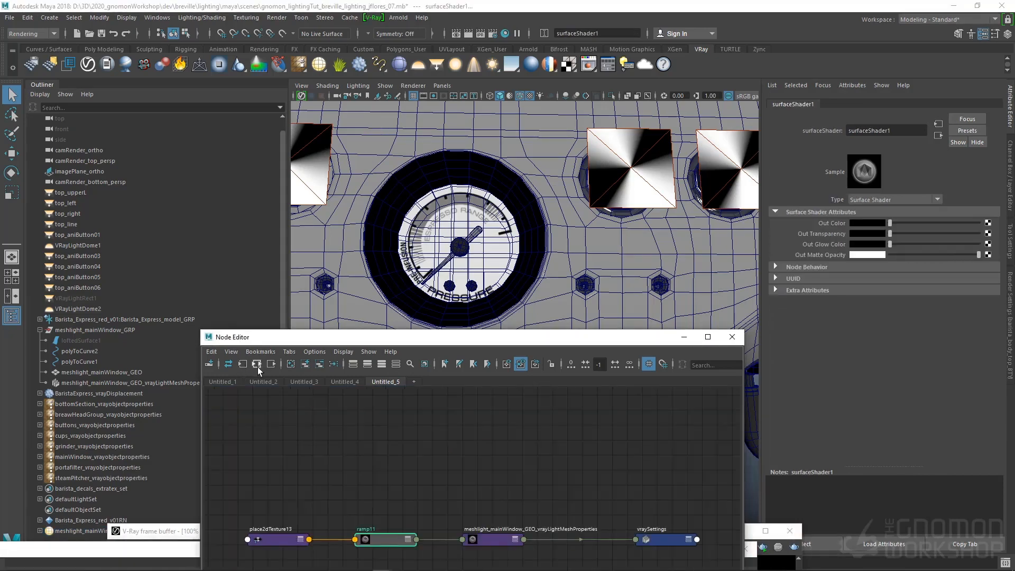
pyautogui.keyDown('alt'); pyautogui.moveTo(333, 403); pyautogui.dragTo(325, 384, button='middle'); pyautogui.keyUp('alt')
pyautogui.click(398, 509)
pyautogui.click(535, 506)
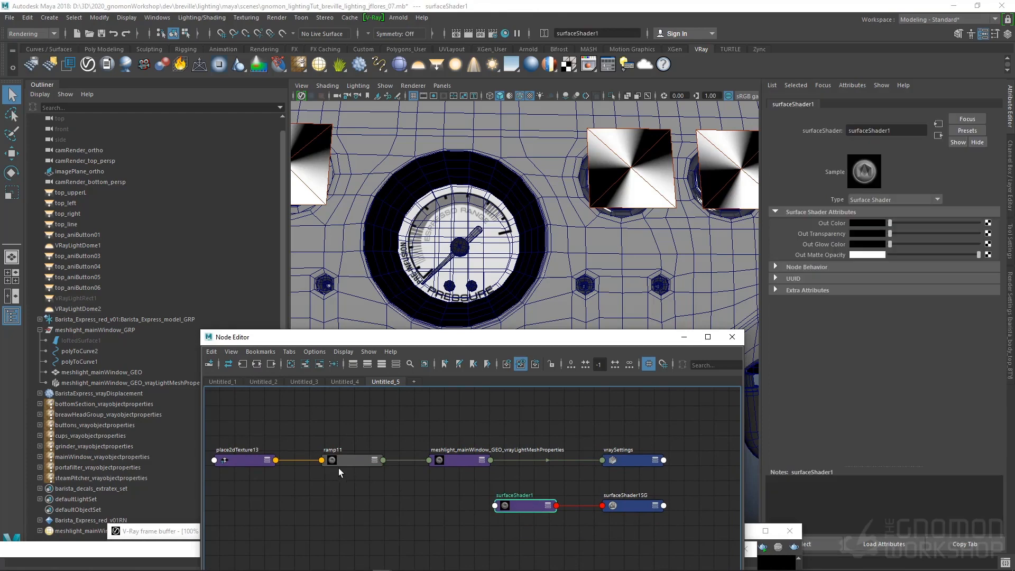
pyautogui.moveTo(343, 462); pyautogui.dragTo(833, 222, button='middle')
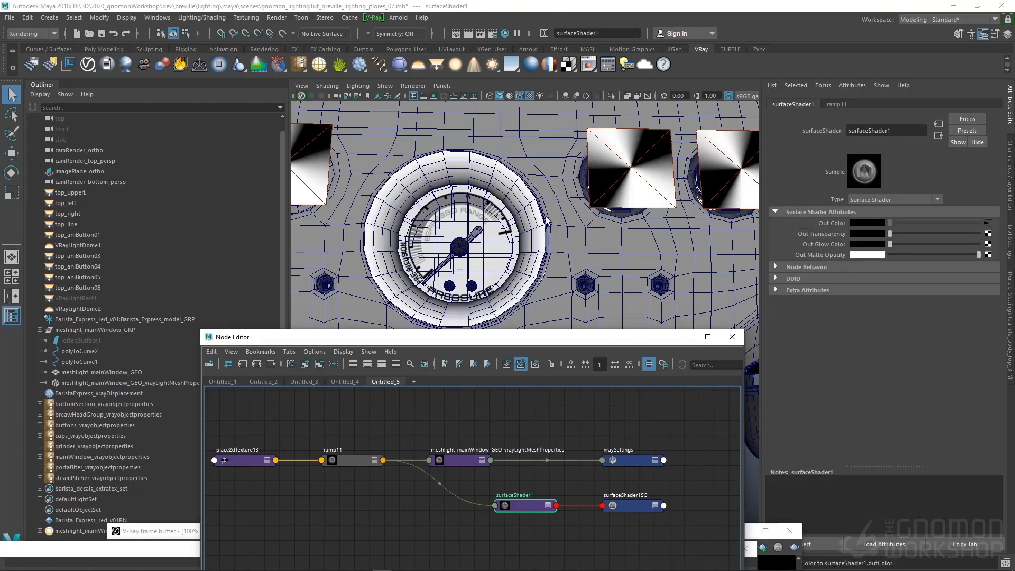
pyautogui.keyDown('alt'); pyautogui.moveTo(549, 221); pyautogui.dragTo(509, 235); pyautogui.keyUp('alt')
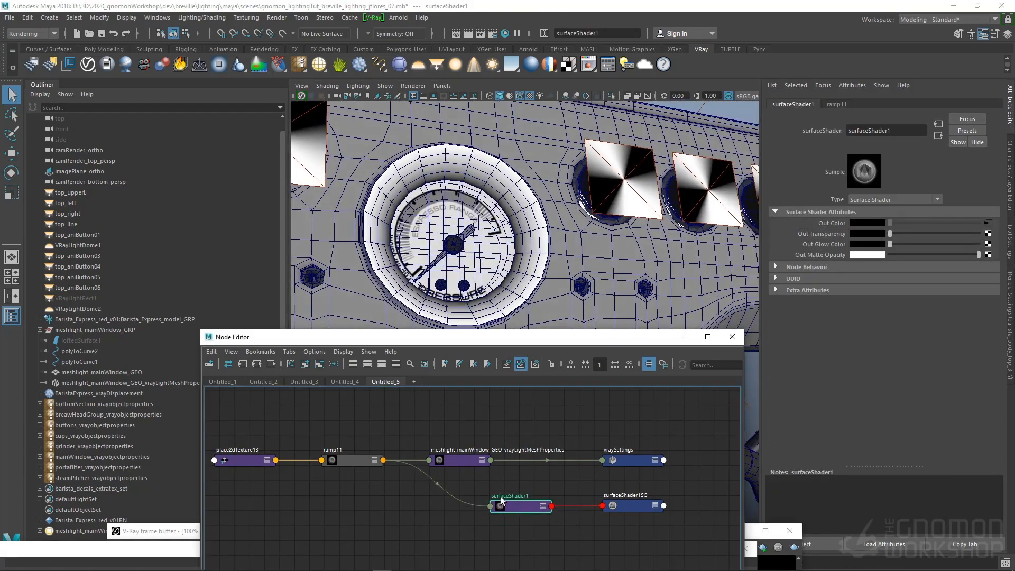
# - Tidy the graph nodes, set ramp11's type to U Ramp, and nudge its black stop to position 0.009
pyautogui.moveTo(533, 506); pyautogui.dragTo(524, 507)
pyautogui.moveTo(357, 461); pyautogui.dragTo(348, 456)
pyautogui.click(868, 211)
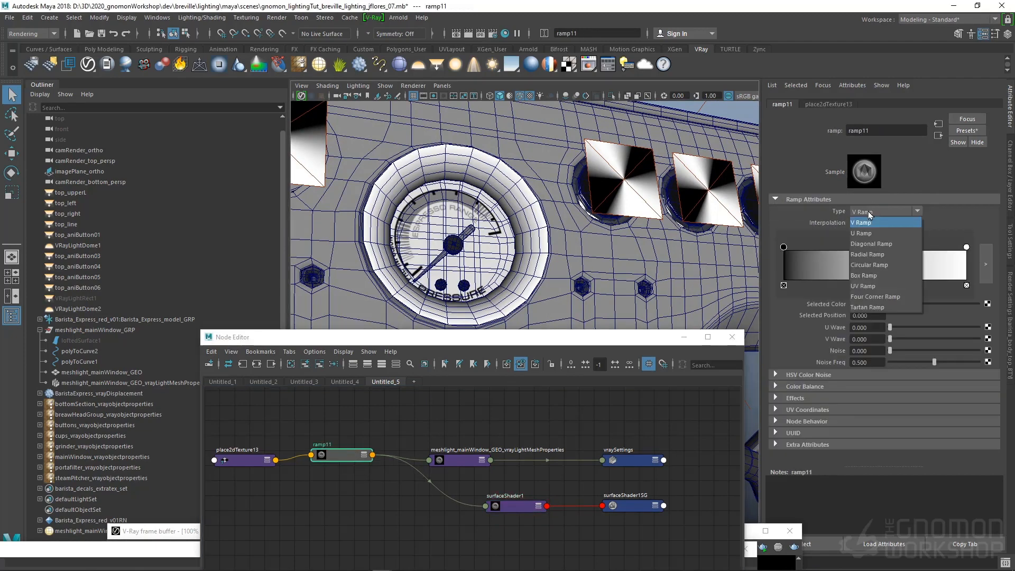
pyautogui.click(864, 233)
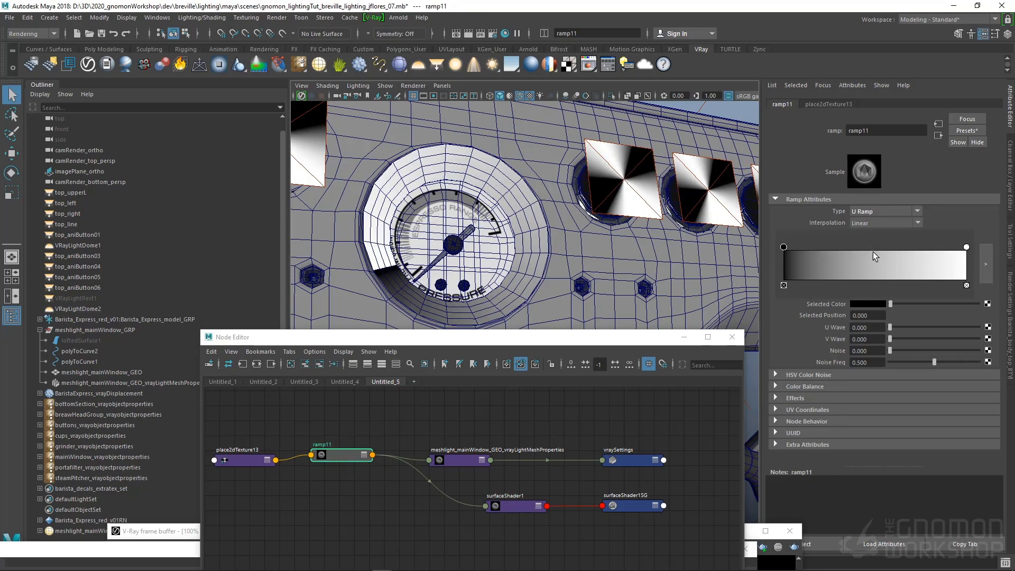
pyautogui.moveTo(966, 247)
pyautogui.mouseDown()
pyautogui.moveTo(858, 264)
pyautogui.moveTo(968, 262)
pyautogui.mouseUp()
pyautogui.moveTo(786, 252)
pyautogui.mouseDown()
pyautogui.moveTo(839, 252)
pyautogui.moveTo(785, 251)
pyautogui.mouseUp()
pyautogui.keyDown('alt'); pyautogui.moveTo(458, 184); pyautogui.dragTo(435, 225); pyautogui.keyUp('alt')
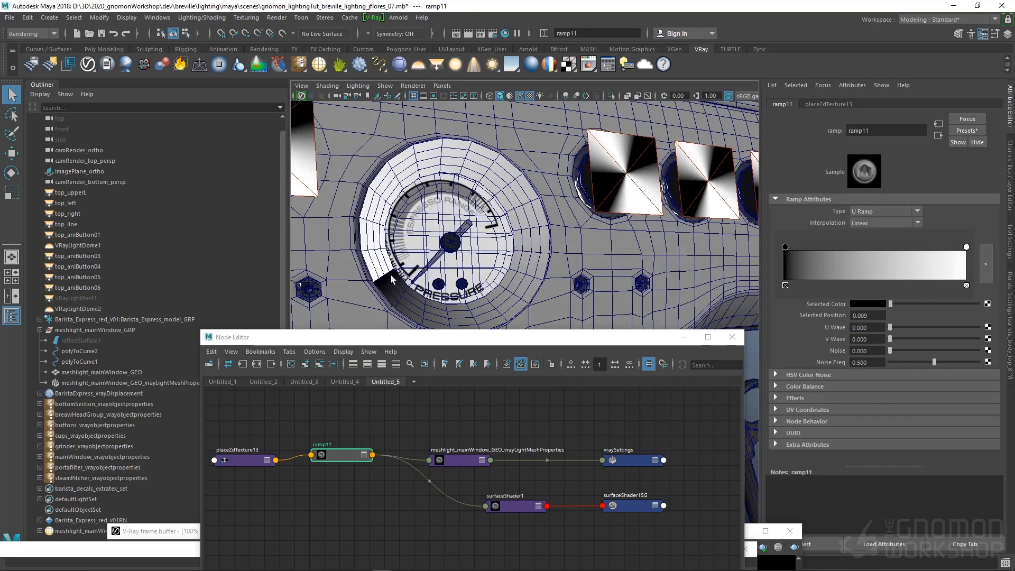
# - Following the reference photo, shape the ramp into a white band at 0.705 between black stops at 0.413 and 0.925
pyautogui.moveTo(405, 346); pyautogui.dragTo(418, 549)
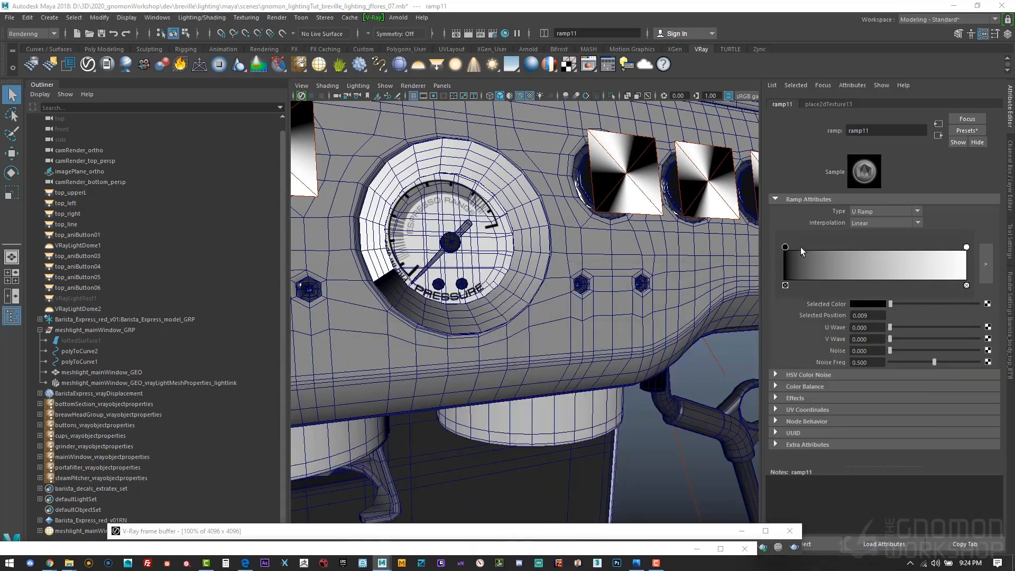
pyautogui.moveTo(1014, 204); pyautogui.dragTo(301, 333)
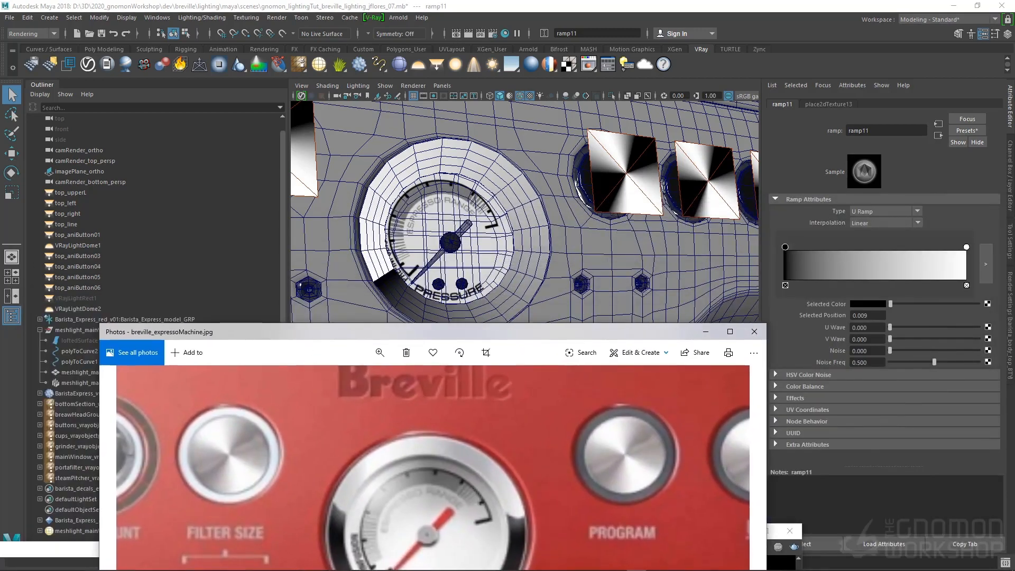
pyautogui.moveTo(785, 249); pyautogui.dragTo(860, 248)
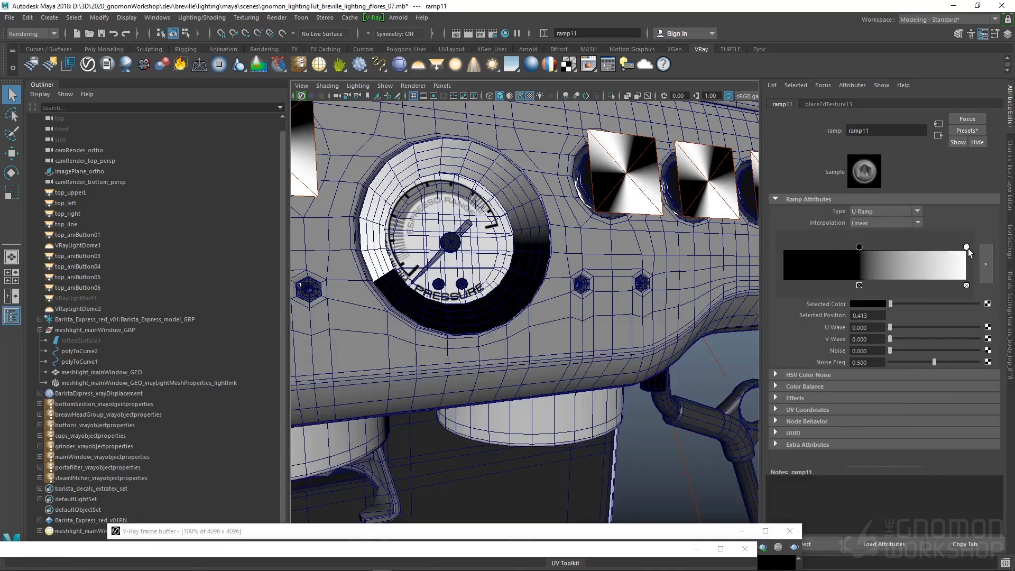
pyautogui.moveTo(967, 247); pyautogui.dragTo(883, 247)
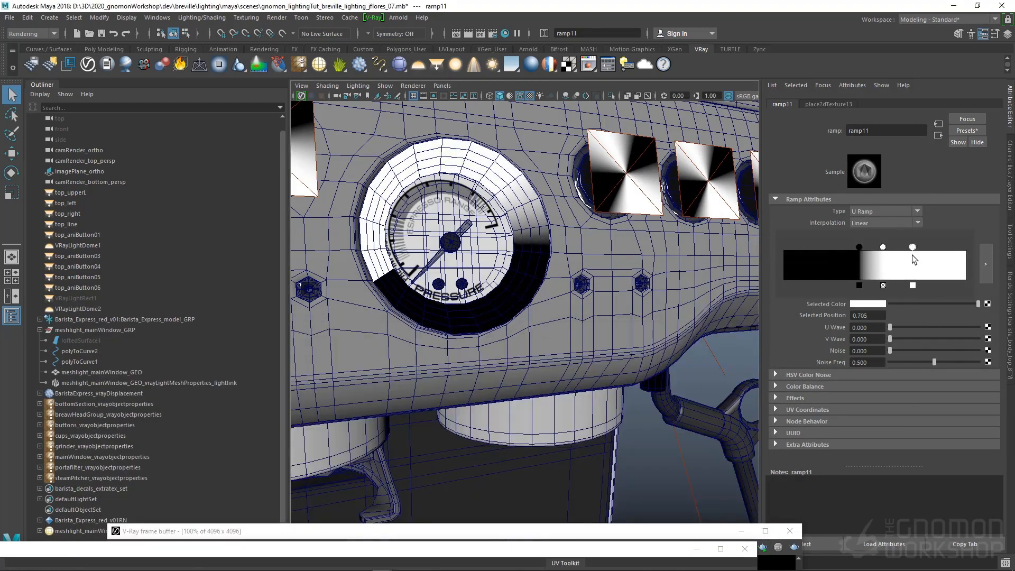
pyautogui.moveTo(949, 305); pyautogui.dragTo(865, 312)
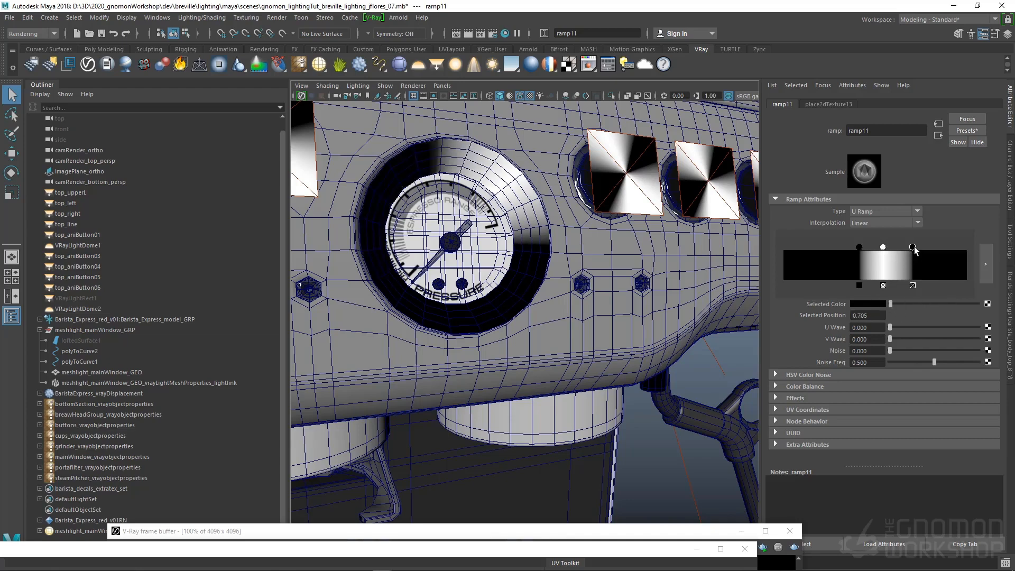
pyautogui.moveTo(913, 247); pyautogui.dragTo(953, 247)
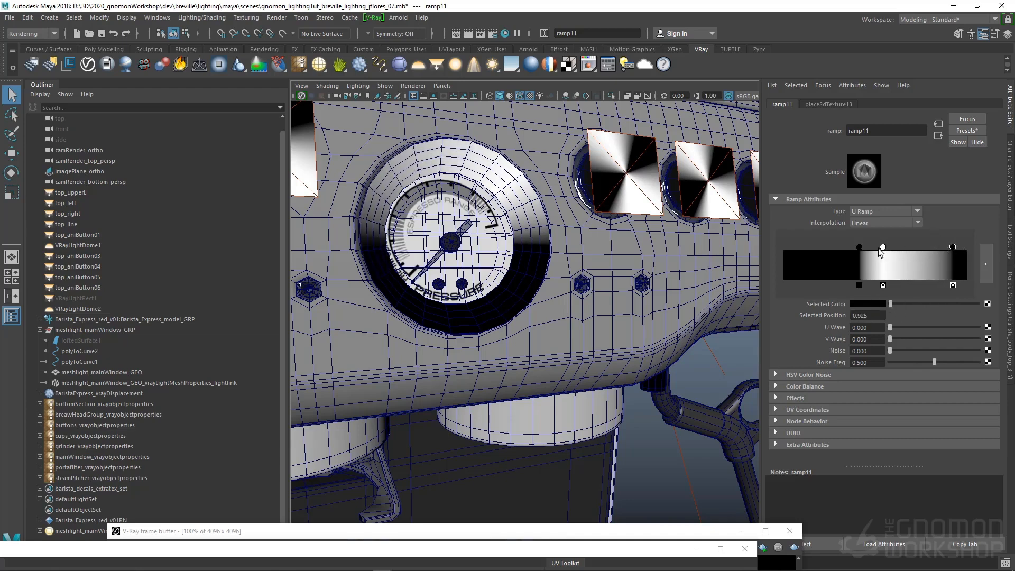
pyautogui.moveTo(882, 247); pyautogui.dragTo(913, 247)
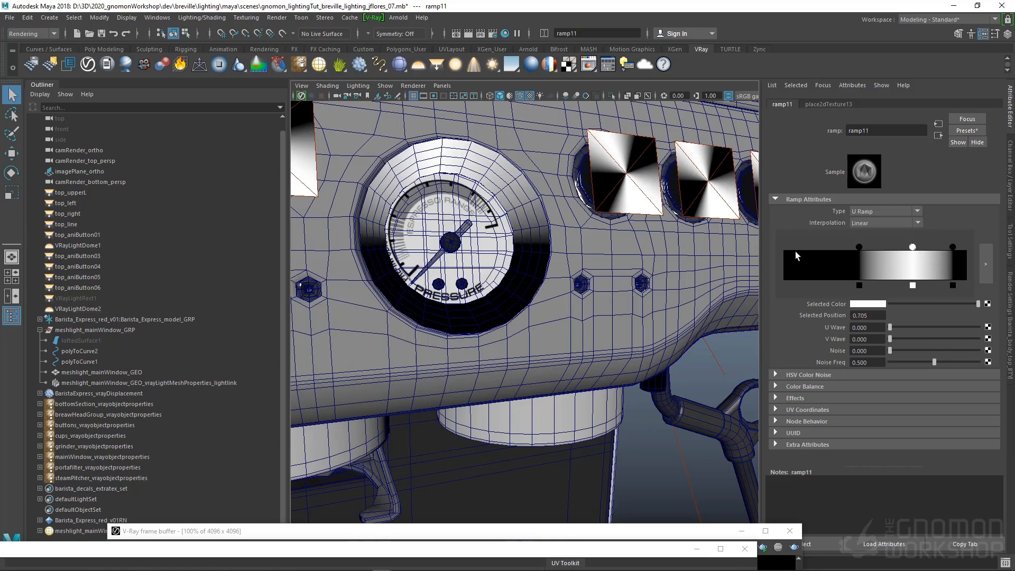
# - Add a second, narrower white band at position 0.092 near the ramp's start between black stops, and check the existing render
pyautogui.moveTo(797, 254); pyautogui.dragTo(773, 260)
pyautogui.moveTo(891, 303); pyautogui.dragTo(978, 303)
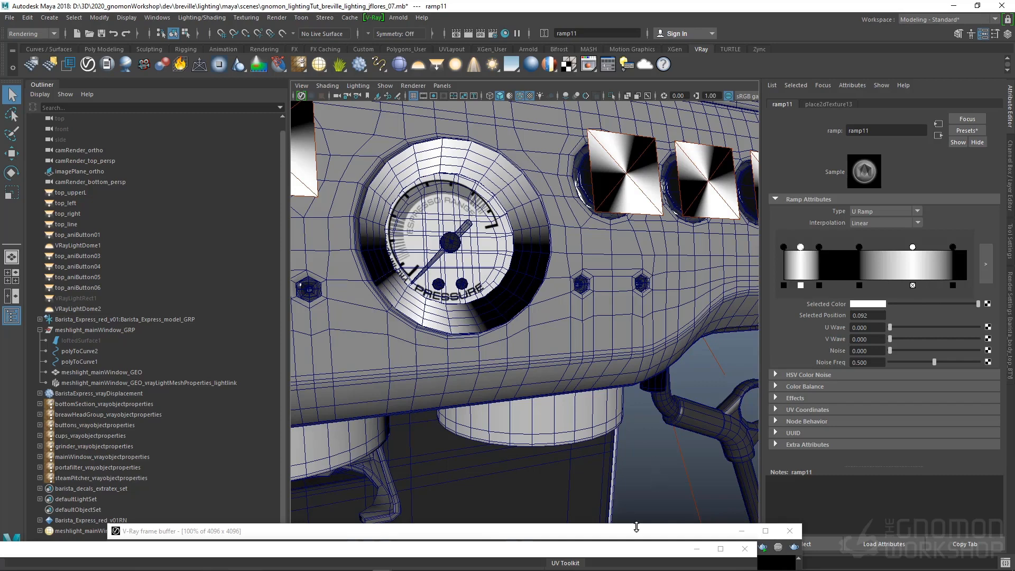
pyautogui.moveTo(192, 548); pyautogui.dragTo(608, 570)
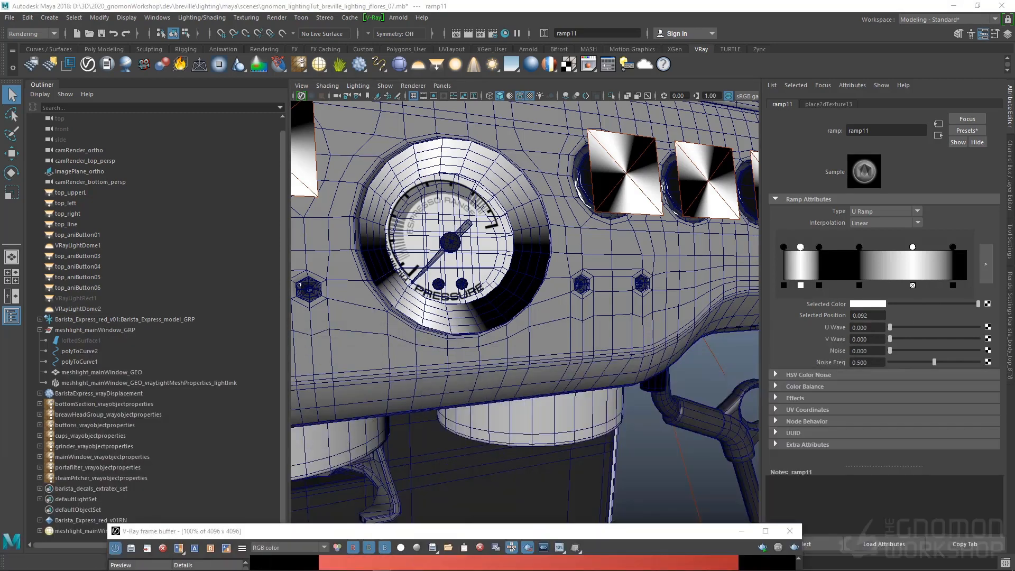
pyautogui.moveTo(391, 530); pyautogui.dragTo(249, 291)
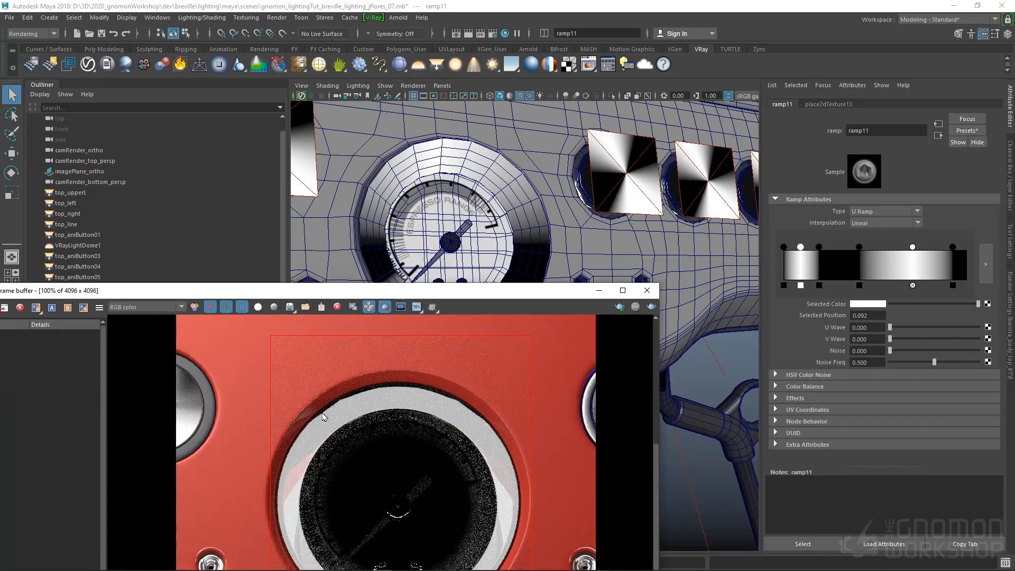
pyautogui.moveTo(478, 286); pyautogui.dragTo(465, 460)
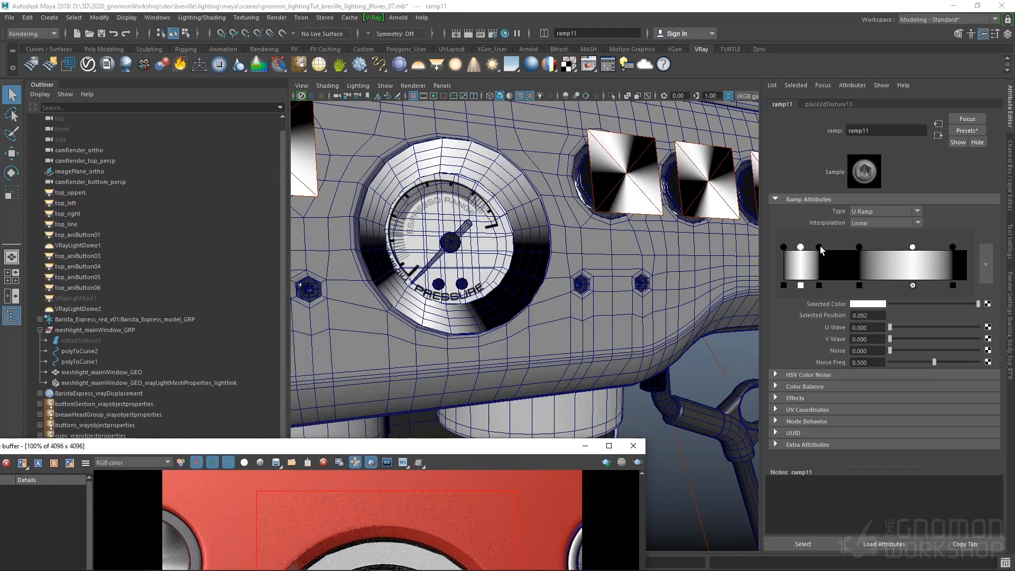
# - Widen the ramp's narrower band, place its white stop at 0.159, and set the ramp interpolation to Smooth
pyautogui.moveTo(820, 247)
pyautogui.mouseDown()
pyautogui.moveTo(837, 246)
pyautogui.moveTo(811, 247)
pyautogui.mouseUp()
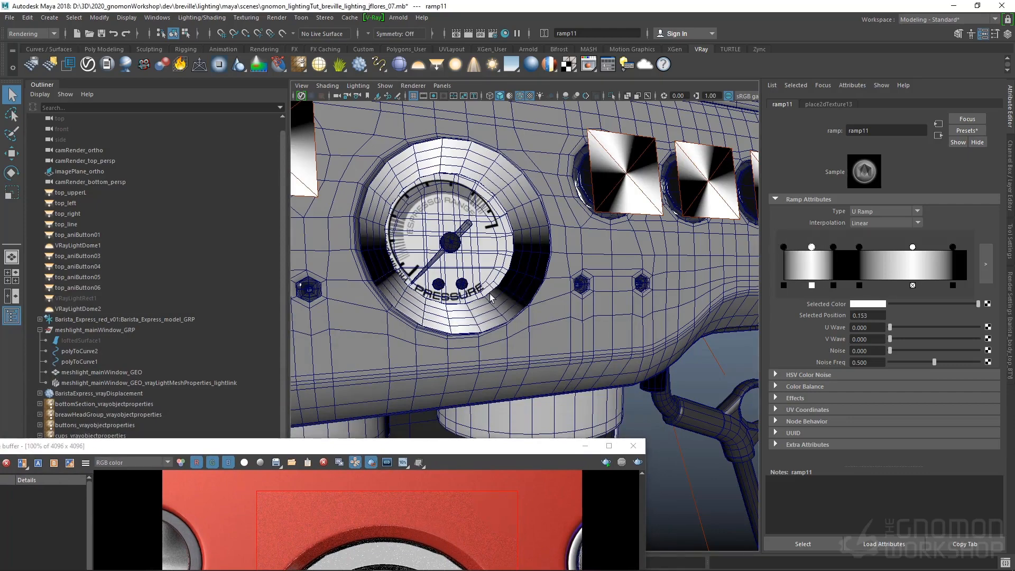
pyautogui.keyDown('alt'); pyautogui.moveTo(491, 296); pyautogui.dragTo(457, 294); pyautogui.keyUp('alt')
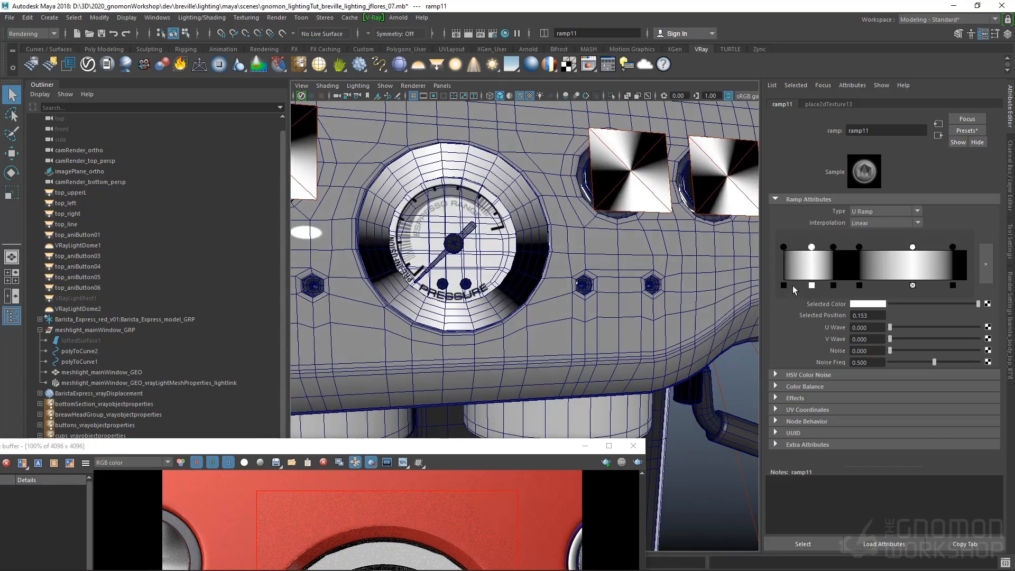
pyautogui.moveTo(833, 247); pyautogui.dragTo(814, 246)
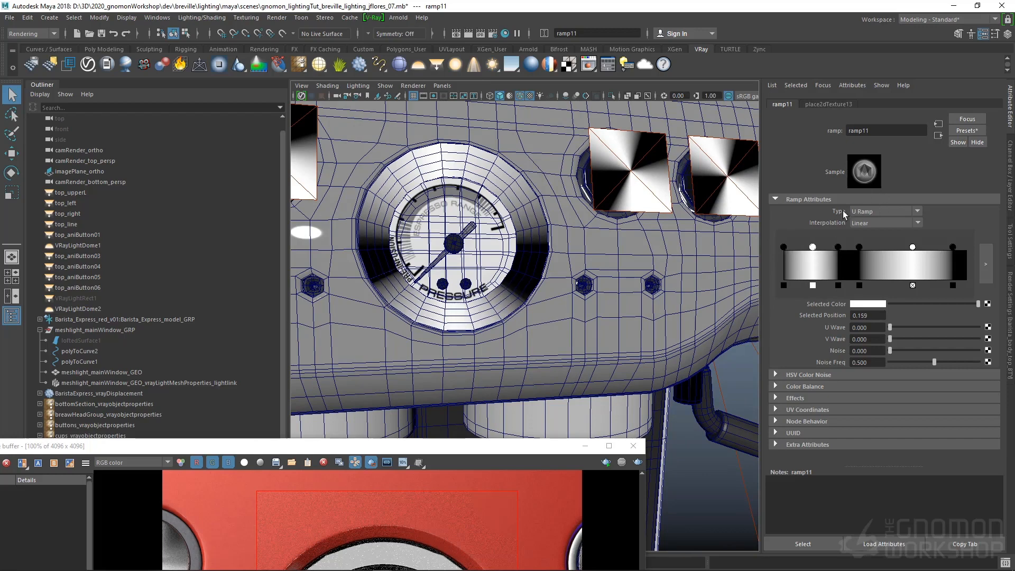
pyautogui.click(874, 219)
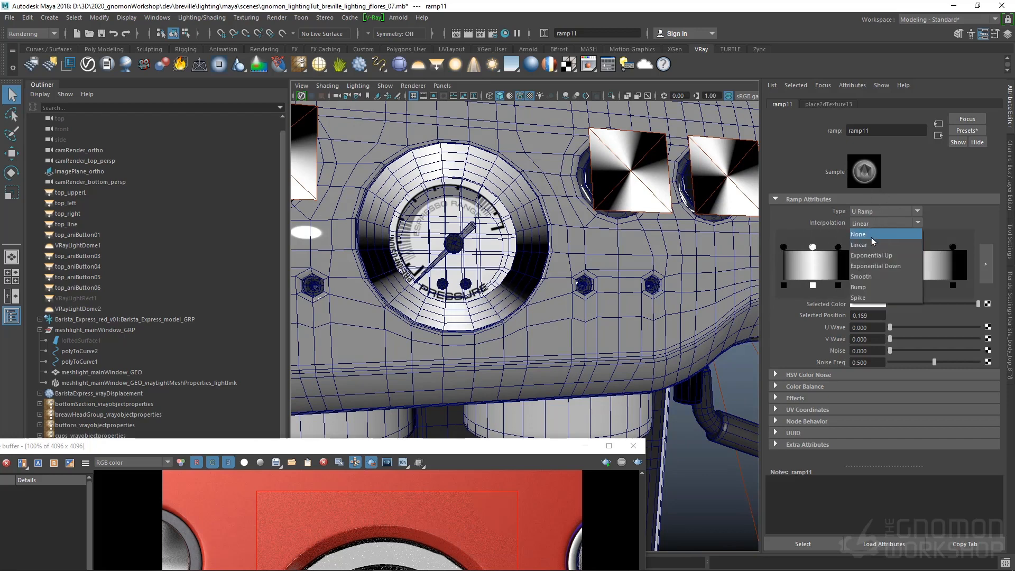
pyautogui.click(868, 277)
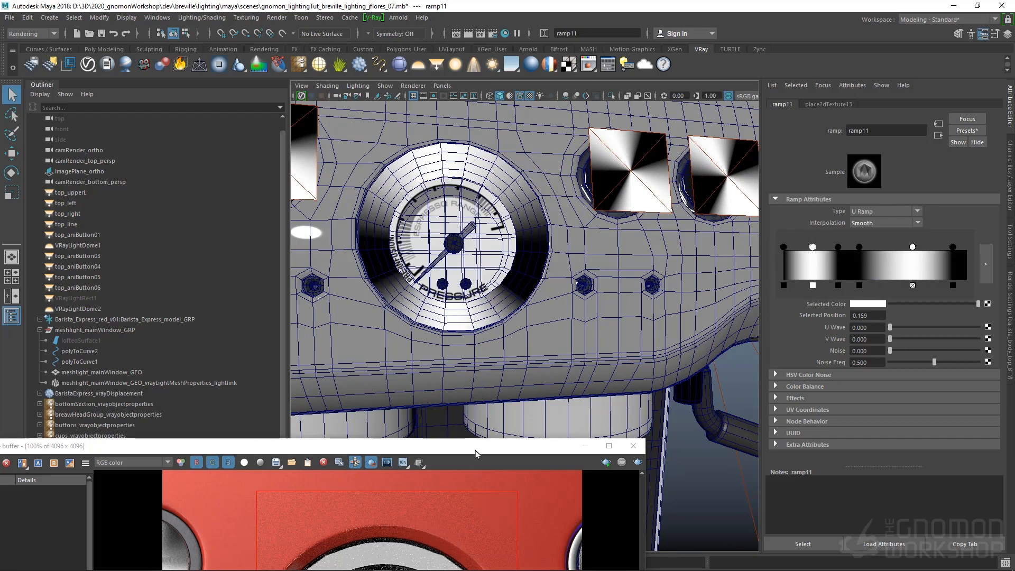
# - Re-render the gauge region in the V-Ray frame buffer and compare the ring's reflections with the breville_expressoMachine.jpg reference photo
pyautogui.moveTo(476, 454); pyautogui.dragTo(505, 125)
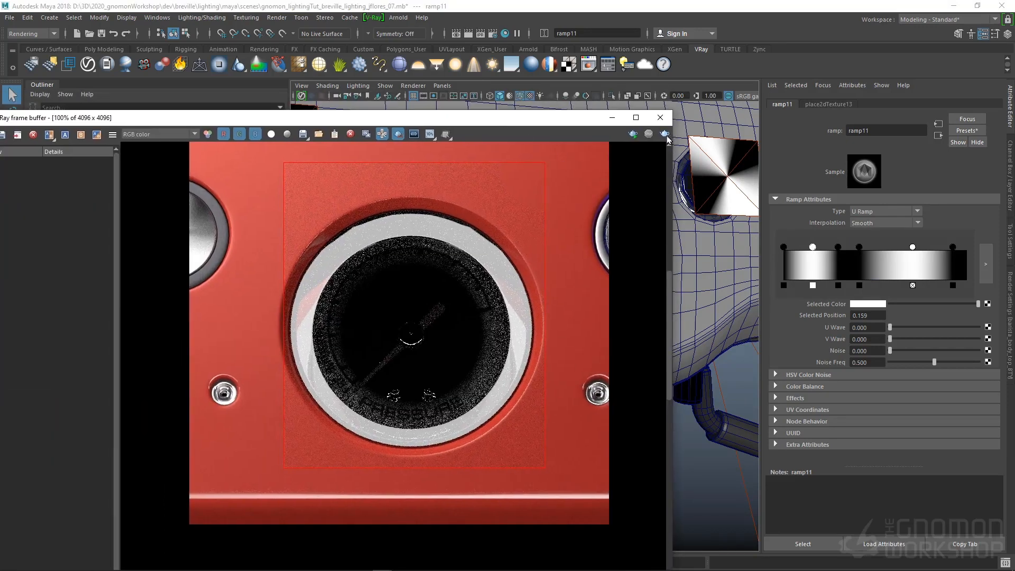
pyautogui.click(666, 136)
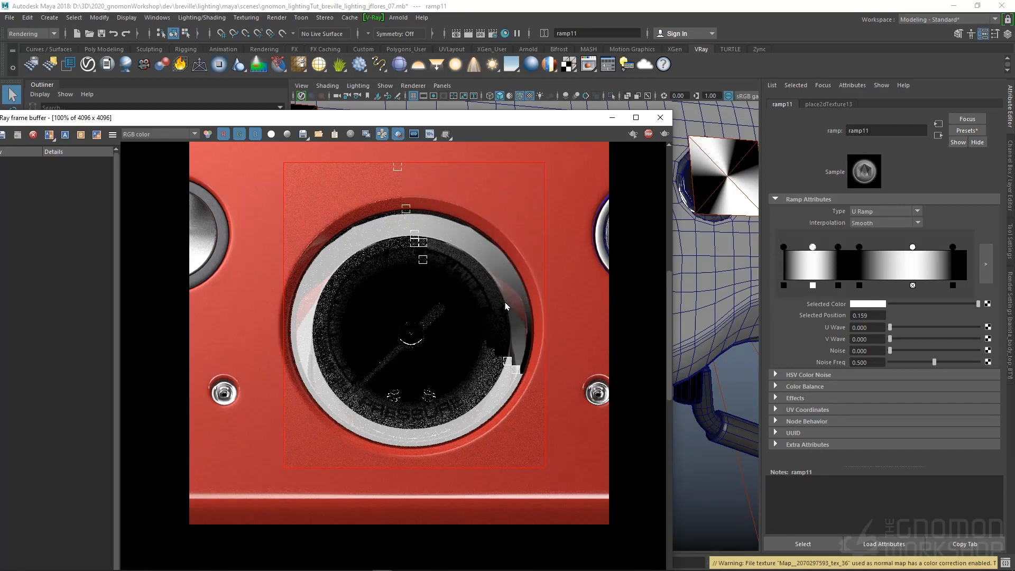
pyautogui.hotkey('alt', 'Tab')
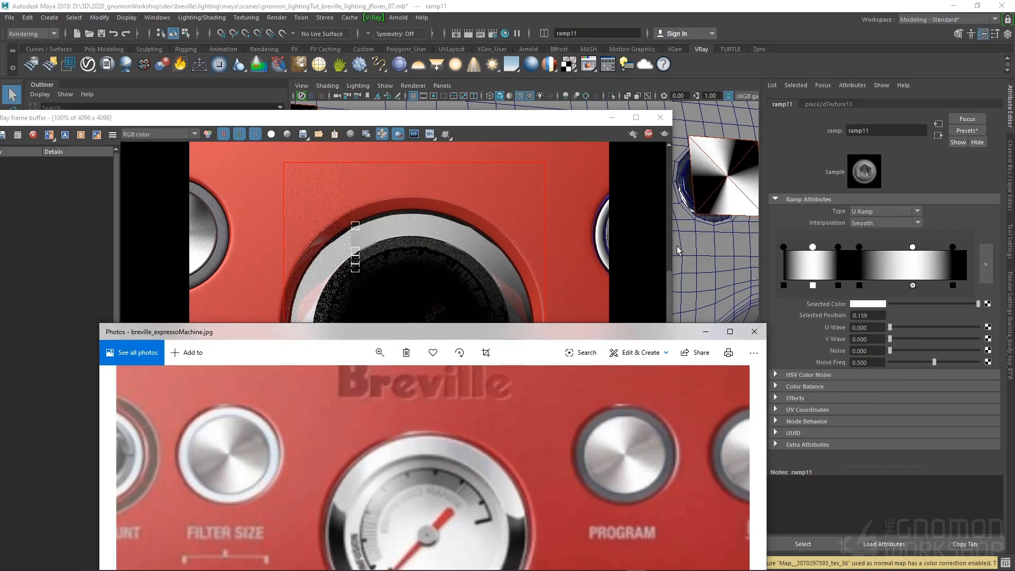
pyautogui.moveTo(405, 335); pyautogui.dragTo(837, 148)
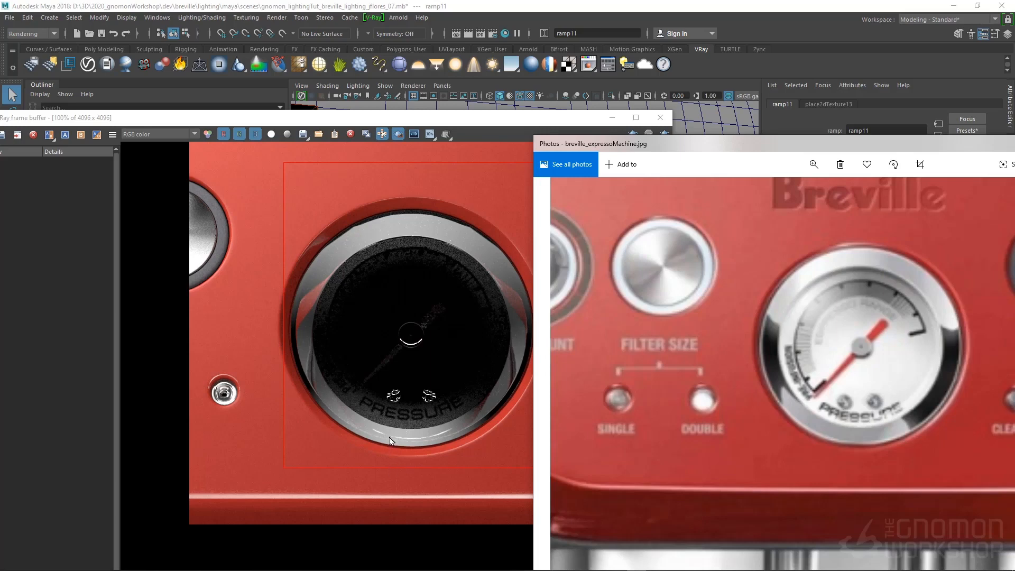
pyautogui.moveTo(665, 150); pyautogui.dragTo(531, 139)
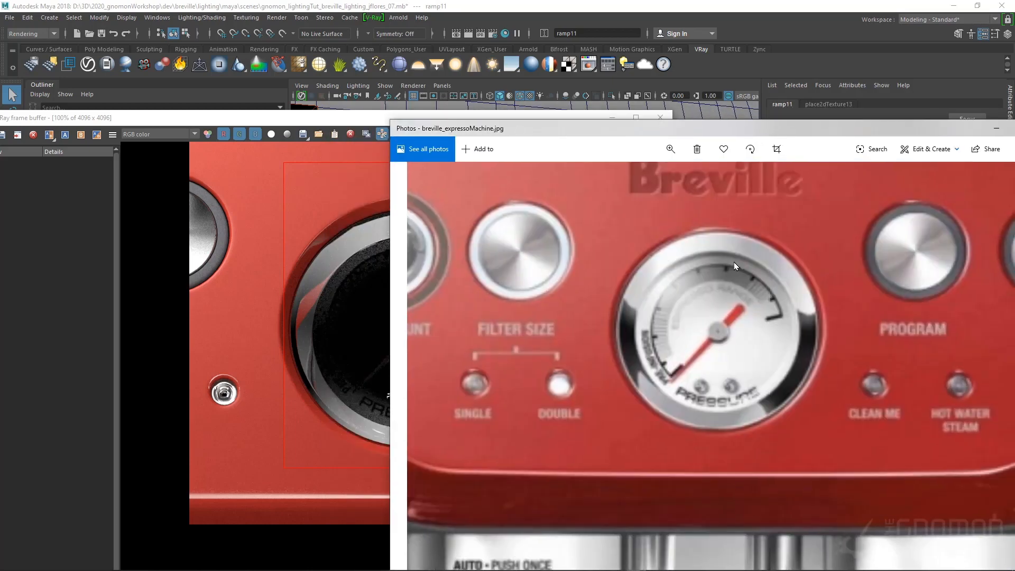
pyautogui.moveTo(612, 134); pyautogui.dragTo(550, 570)
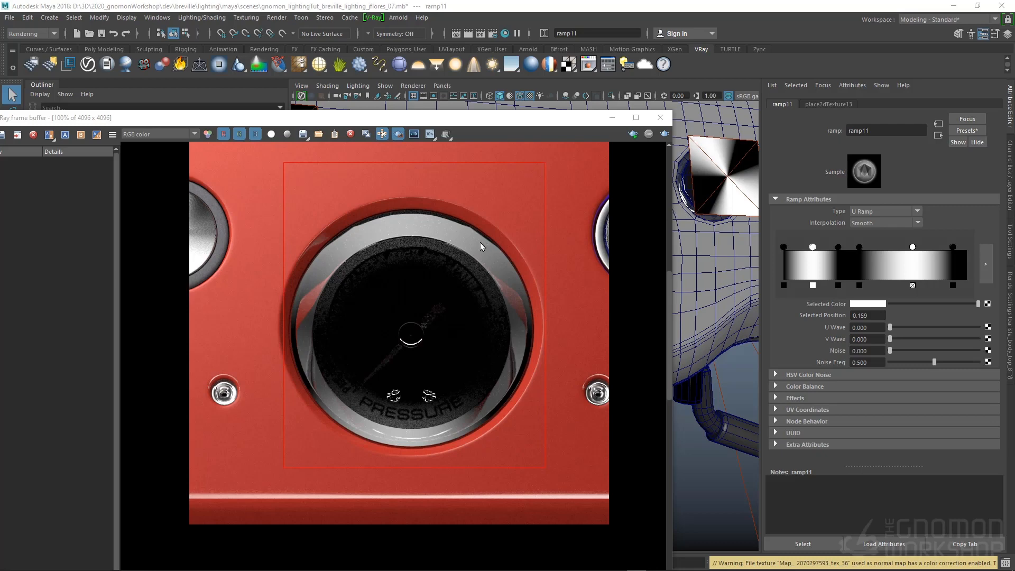
# - Switch to the test render layer and move the V-Ray frame buffer clear of the viewport
pyautogui.click(1011, 178)
pyautogui.click(928, 322)
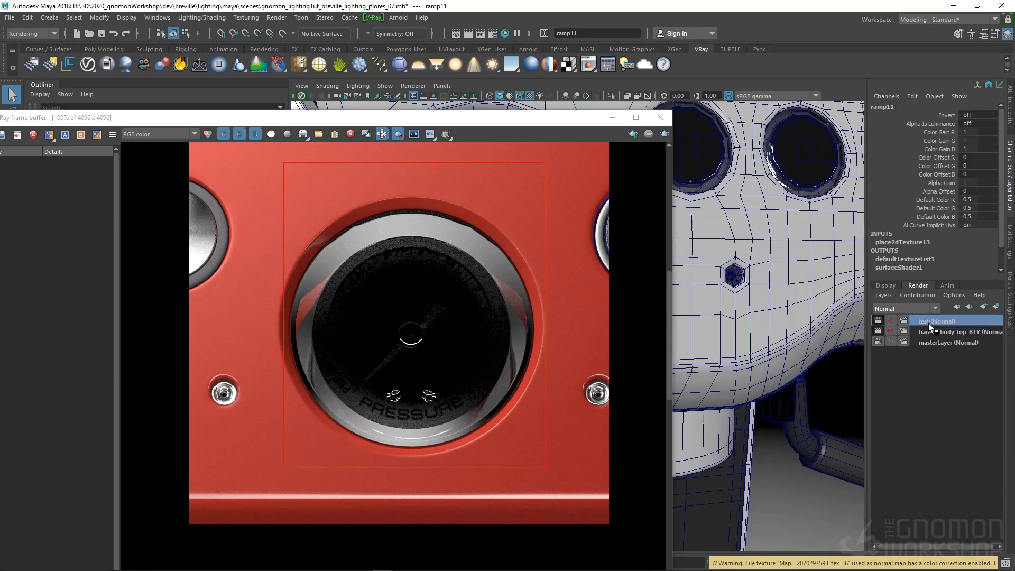
pyautogui.moveTo(521, 117); pyautogui.dragTo(379, 396)
# - Inspect the dome surrounding the espresso machine and delete the VRayLightDome2 light
pyautogui.scroll(-6, 530, 256)
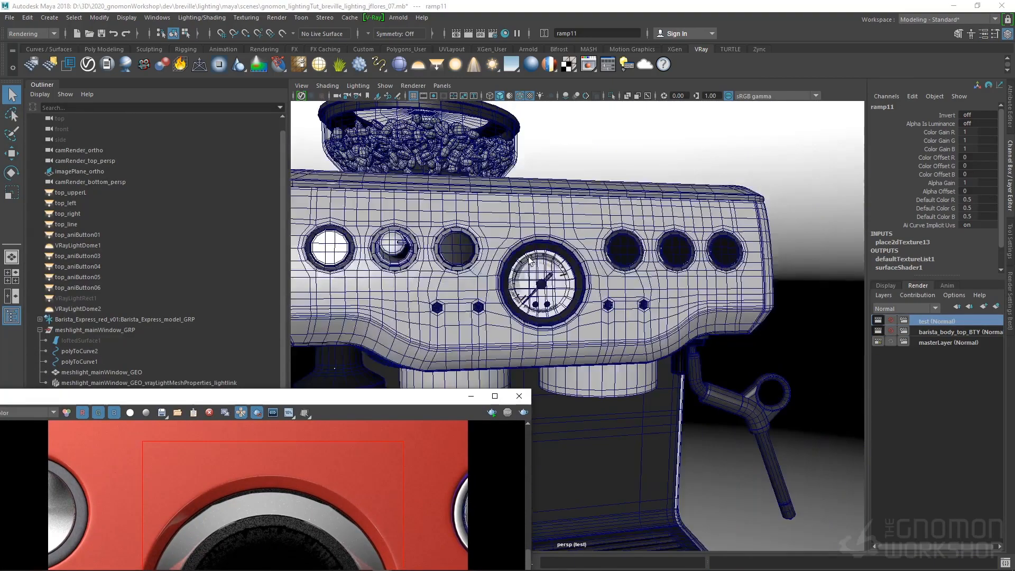
pyautogui.scroll(4, 536, 260)
pyautogui.click(597, 154)
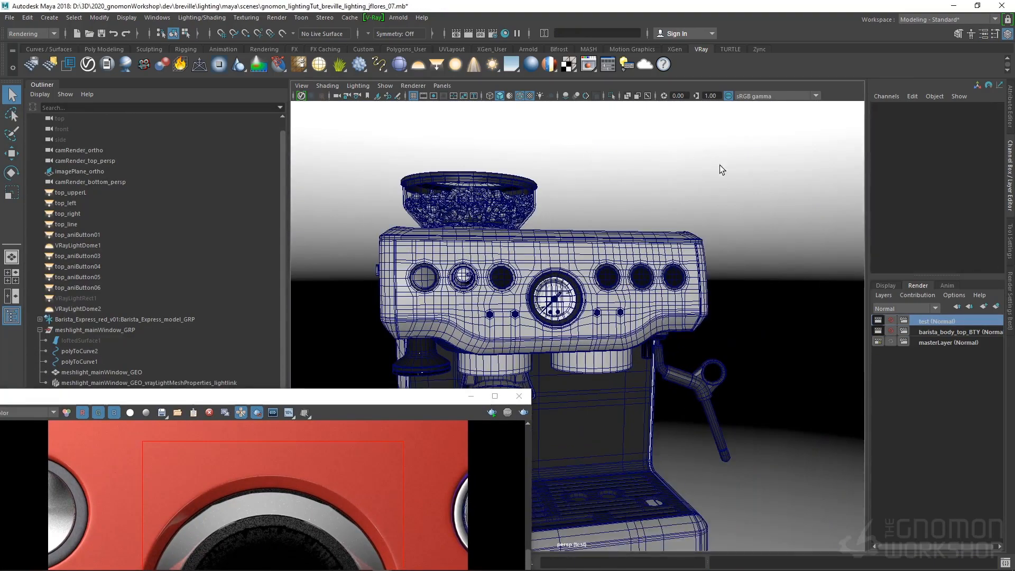
pyautogui.scroll(-6, 742, 213)
pyautogui.scroll(-3, 738, 219)
pyautogui.scroll(-2, 691, 273)
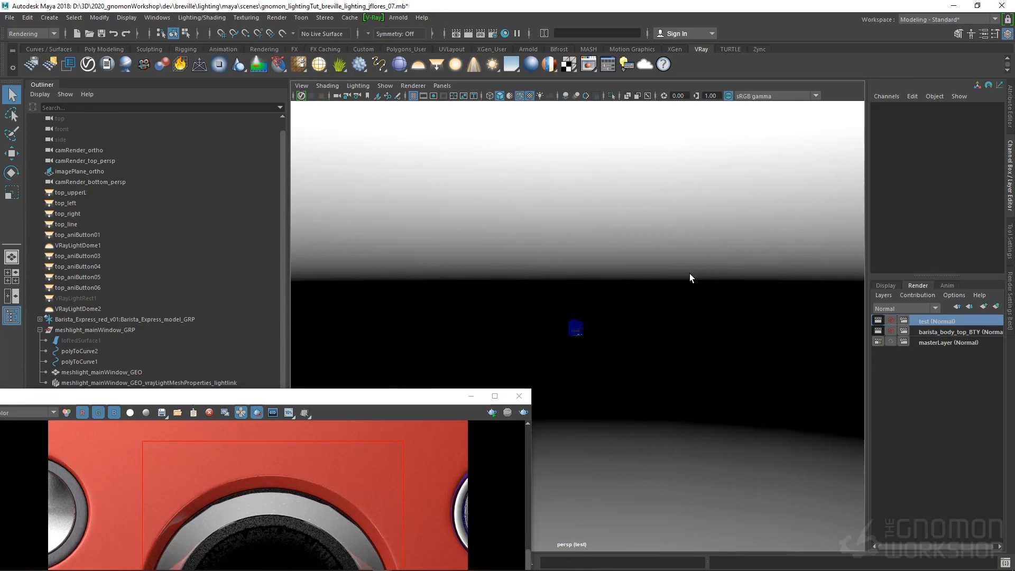
pyautogui.press('a')
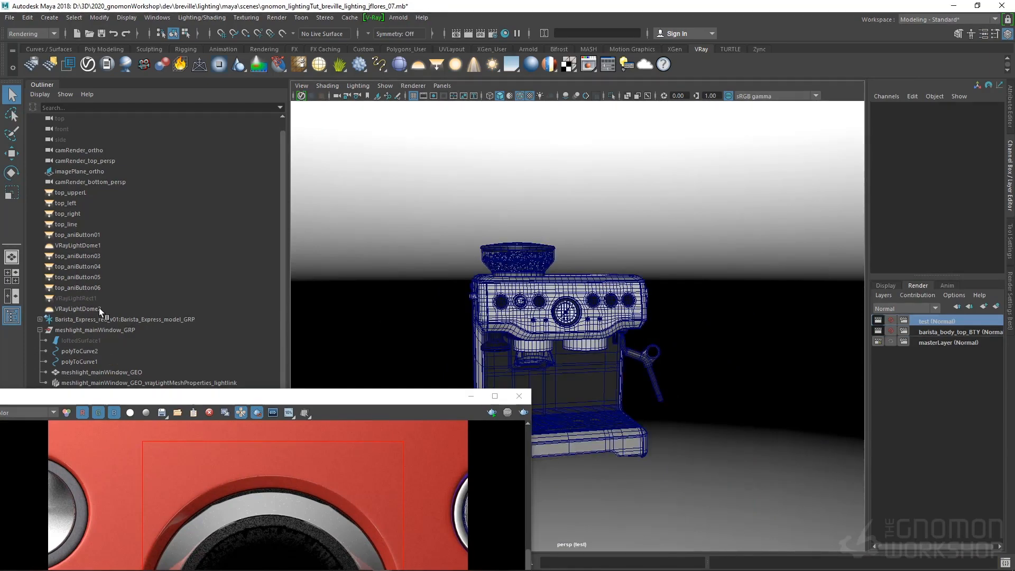
pyautogui.click(99, 308)
pyautogui.press('Delete')
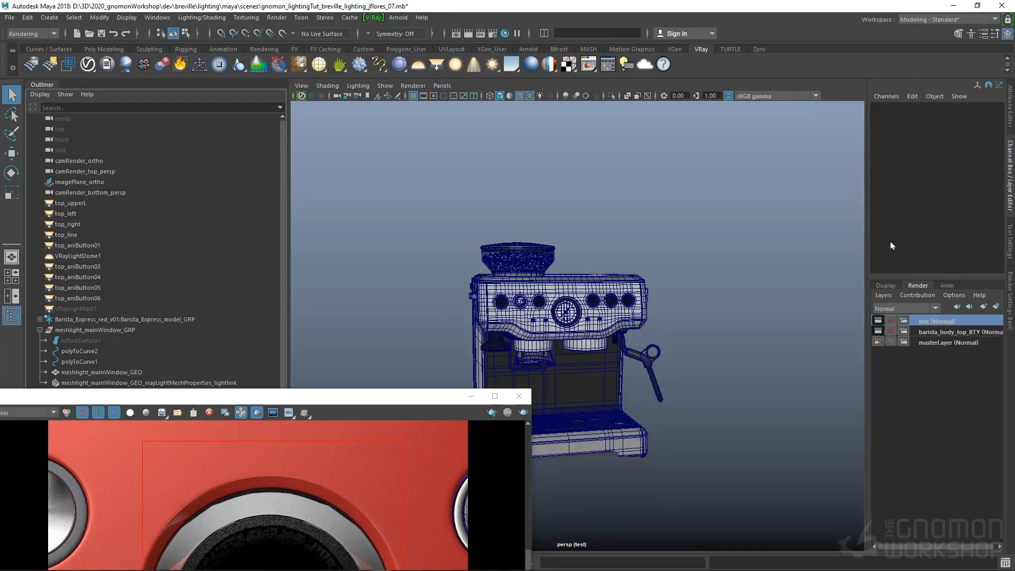
# - Rename the test render layer to barista_mainWindow_BTY
pyautogui.doubleClick(934, 320)
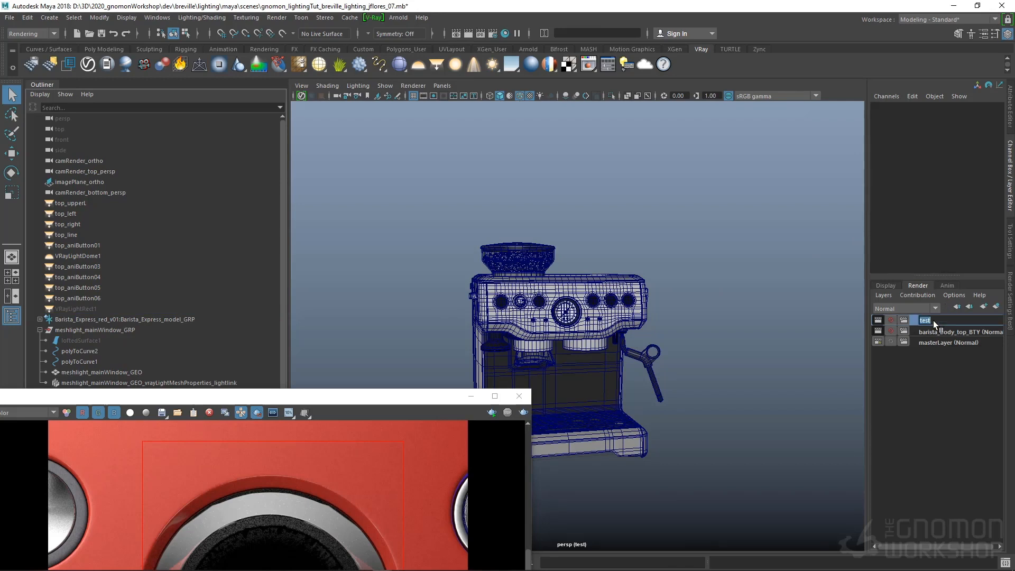
pyautogui.write('barista_mainWindow_BTY')
pyautogui.press('Return')
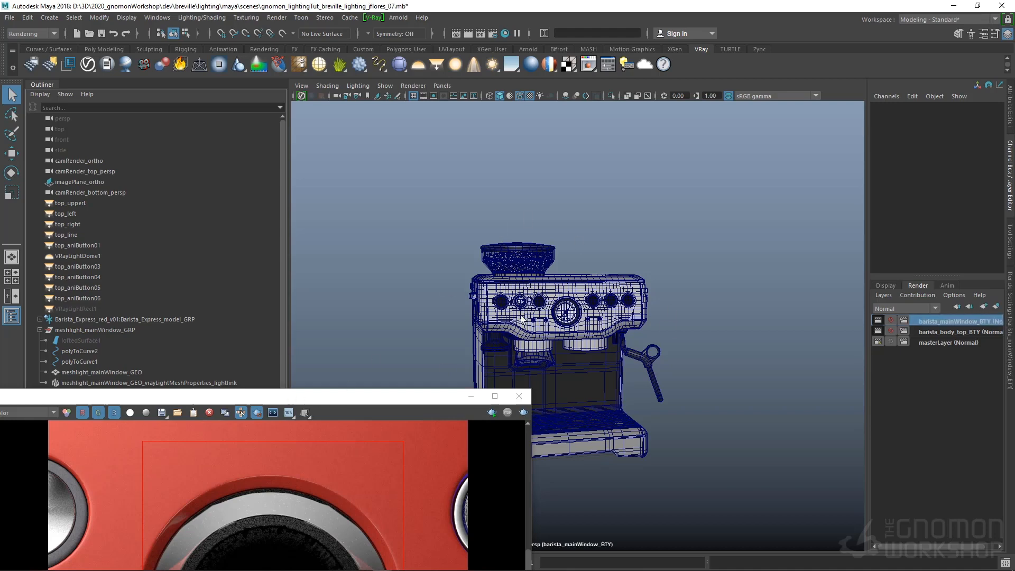
# - Add meshlight_mainWindow_GEO, its lightlink node and its vrayLightMeshProperties node to the barista_mainWindow_BTY render layer
pyautogui.scroll(2, 523, 320)
pyautogui.scroll(2, 560, 321)
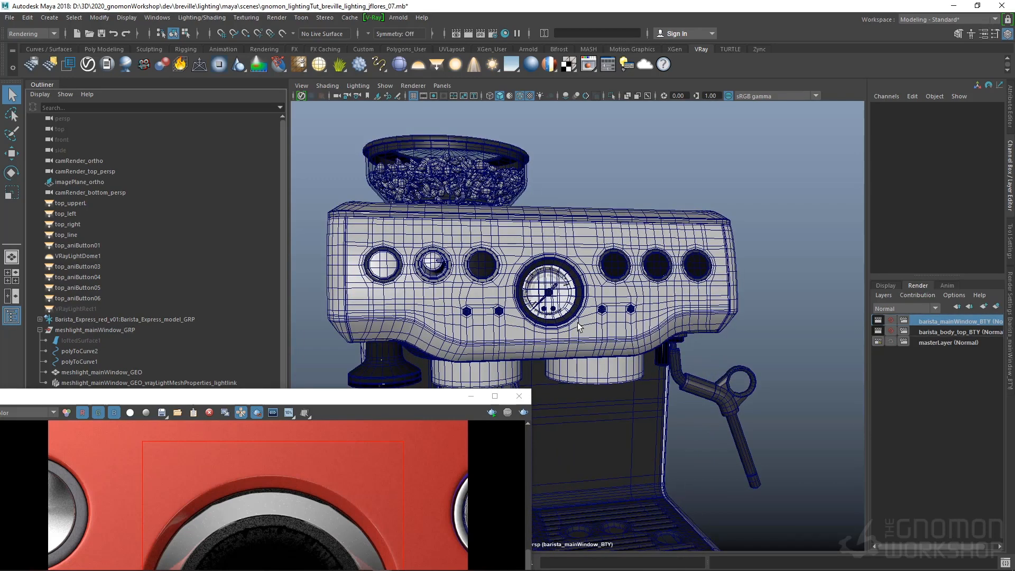
pyautogui.moveTo(122, 398); pyautogui.dragTo(541, 511)
pyautogui.click(107, 528)
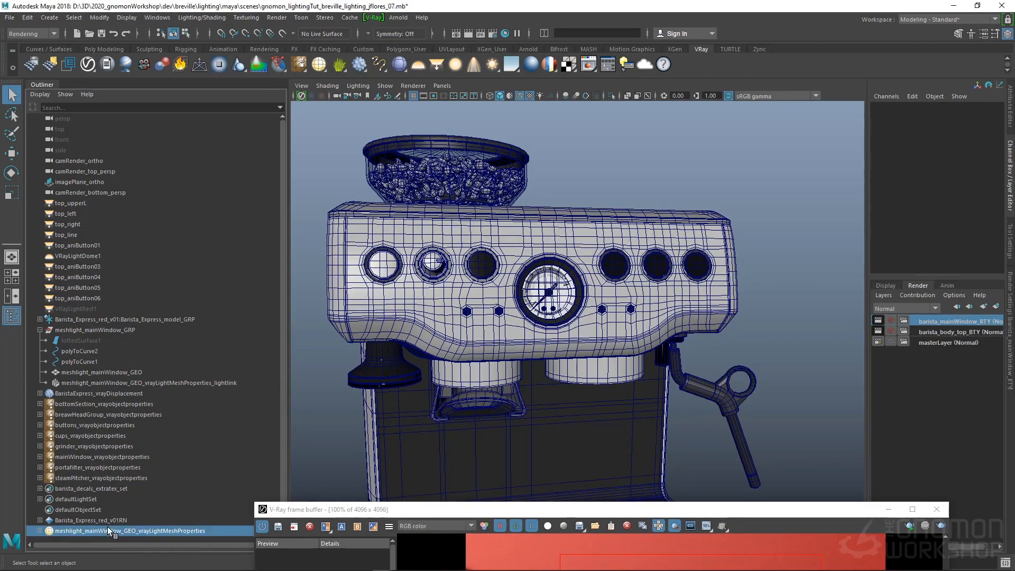
pyautogui.click(75, 382)
pyautogui.keyDown('ctrl'); pyautogui.click(77, 372); pyautogui.keyUp('ctrl')
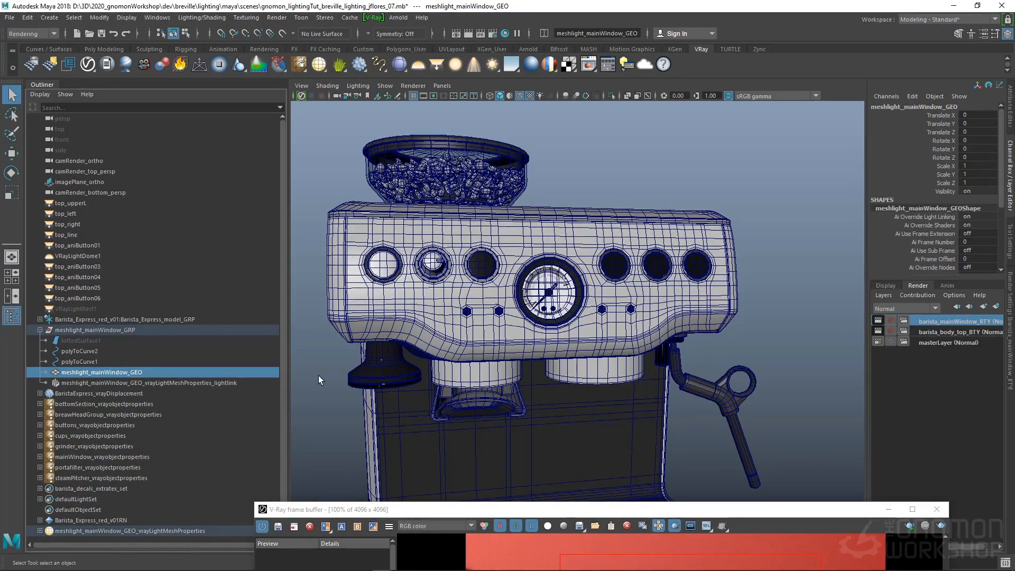
pyautogui.keyDown('ctrl'); pyautogui.click(150, 531); pyautogui.keyUp('ctrl')
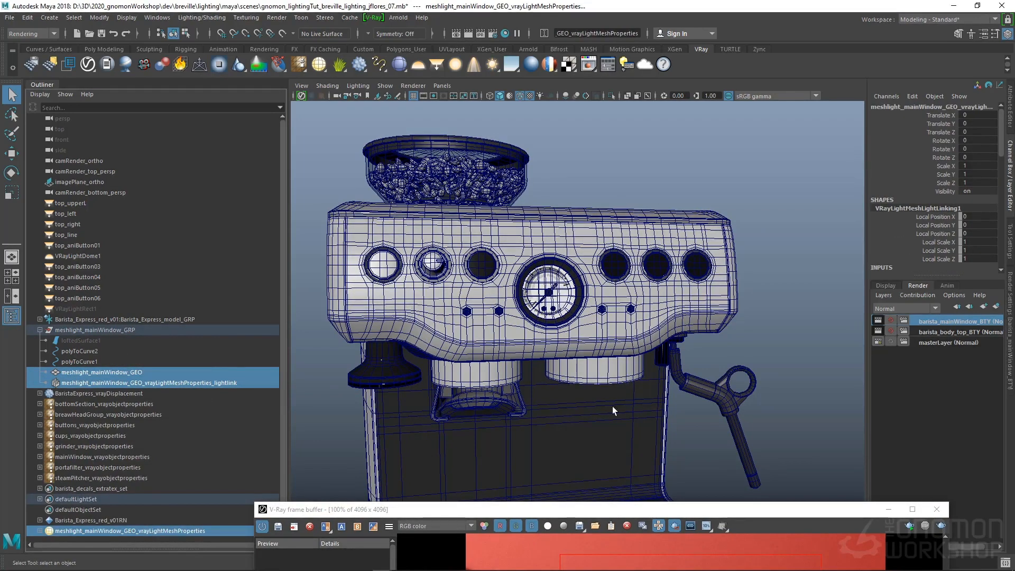
pyautogui.rightClick(918, 321)
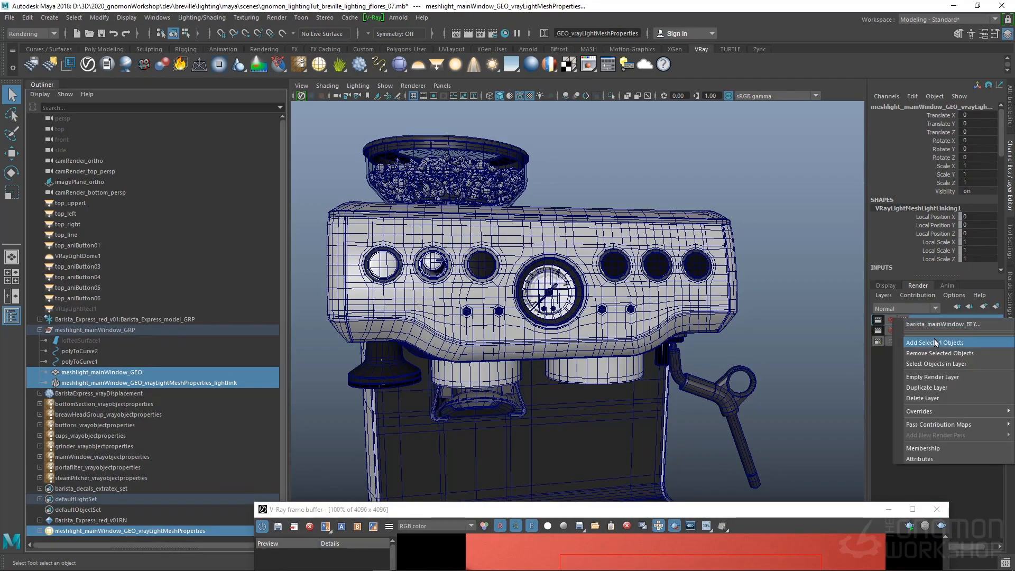
pyautogui.click(935, 343)
# - Re-render the gauge region from the barista_mainWindow_BTY layer and inspect the ring's reflections up close
pyautogui.moveTo(563, 269)
pyautogui.keyDown('alt'); pyautogui.mouseDown()
pyautogui.moveTo(588, 260)
pyautogui.moveTo(550, 263)
pyautogui.mouseUp(); pyautogui.keyUp('alt')
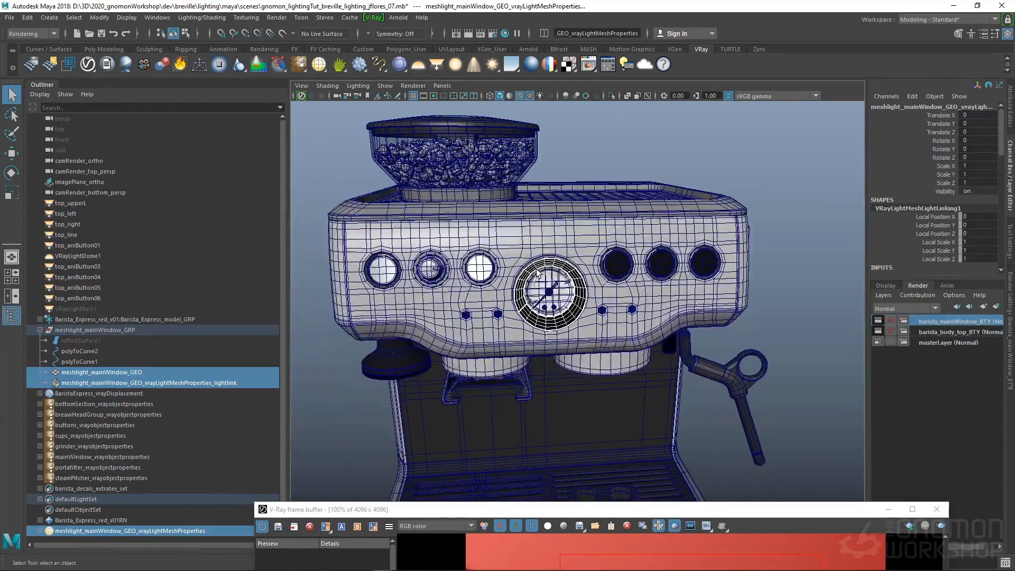
pyautogui.keyDown('alt'); pyautogui.moveTo(550, 263); pyautogui.dragTo(592, 265, button='right'); pyautogui.keyUp('alt')
pyautogui.keyDown('alt'); pyautogui.moveTo(593, 265); pyautogui.dragTo(602, 266); pyautogui.keyUp('alt')
pyautogui.moveTo(617, 511); pyautogui.dragTo(284, 137)
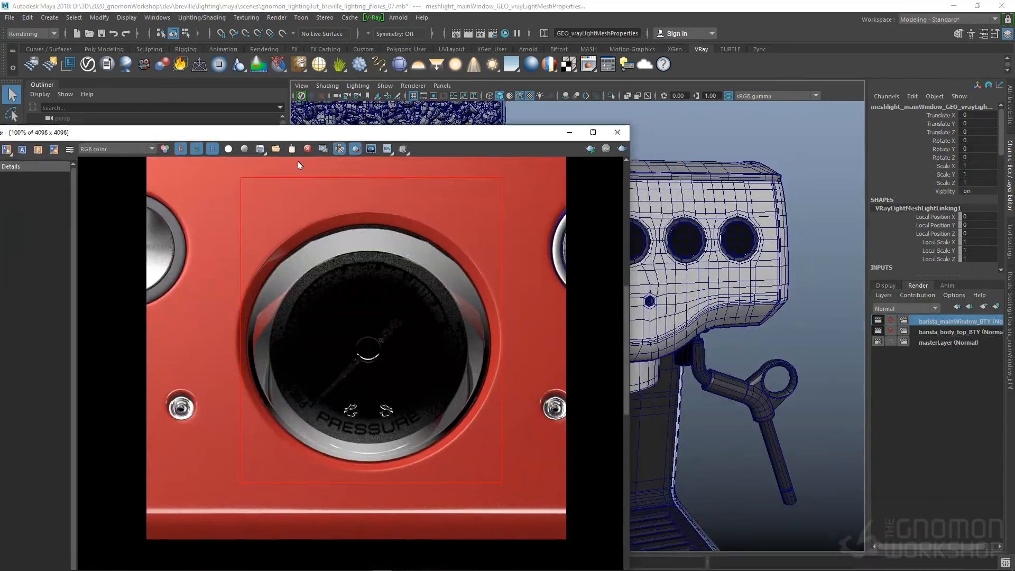
pyautogui.rightClick(617, 149)
pyautogui.click(632, 154)
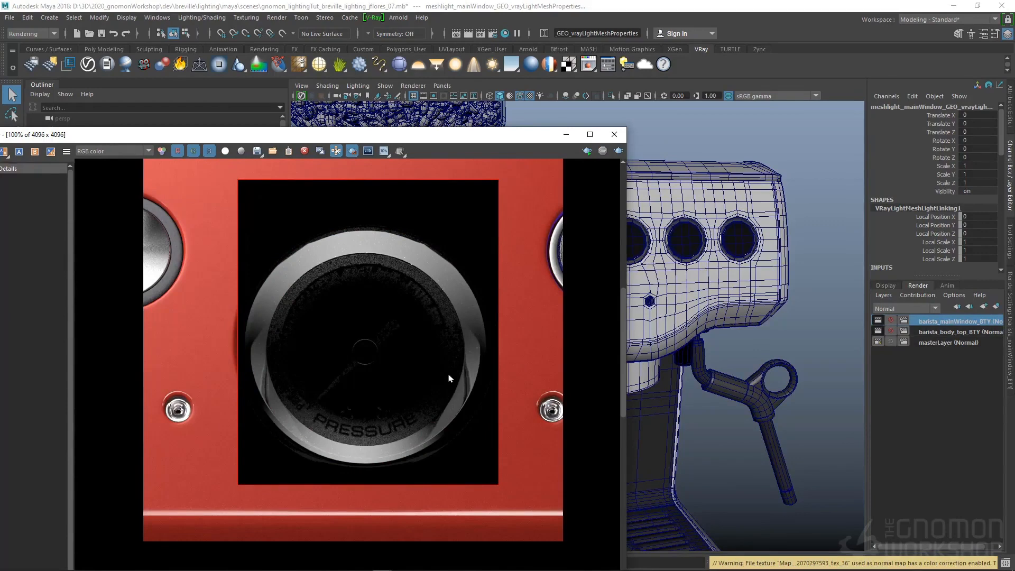
pyautogui.scroll(1, 462, 380)
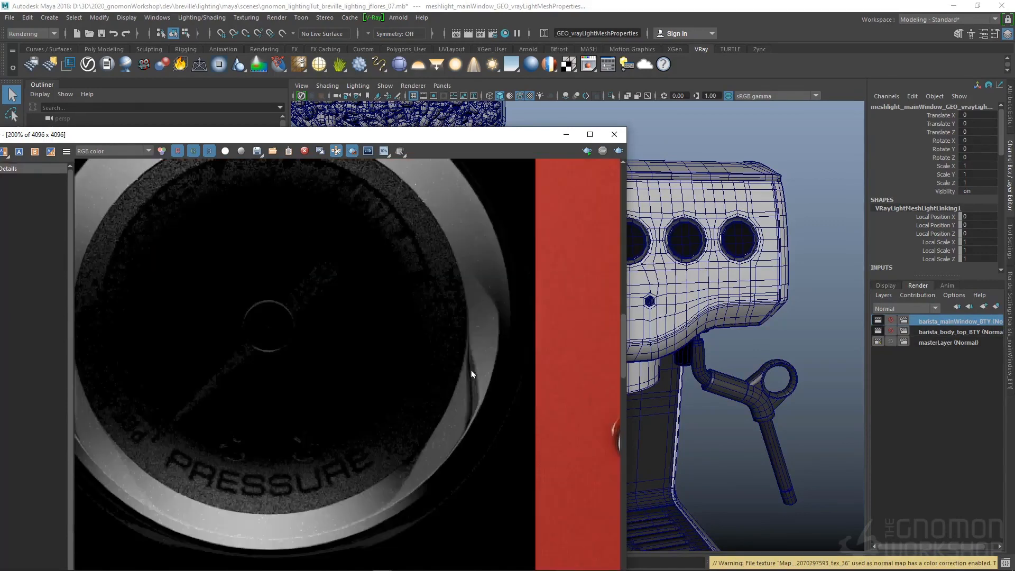
pyautogui.scroll(-1, 472, 374)
# - Remove all espresso machine parts except the pressure gauge's ring and dial from the barista_mainWindow_BTY render layer
pyautogui.moveTo(455, 141); pyautogui.dragTo(425, 504)
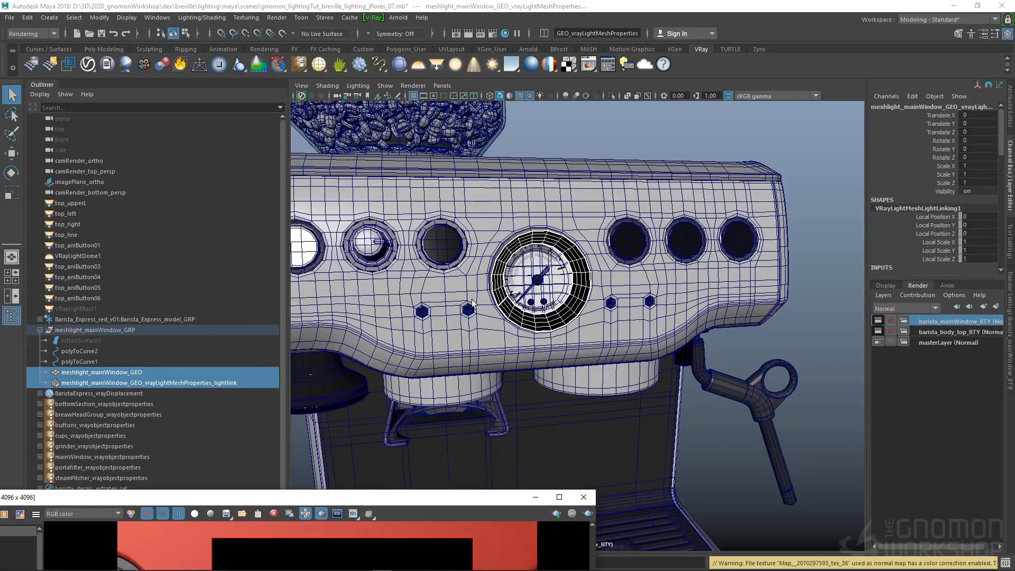
pyautogui.click(473, 301)
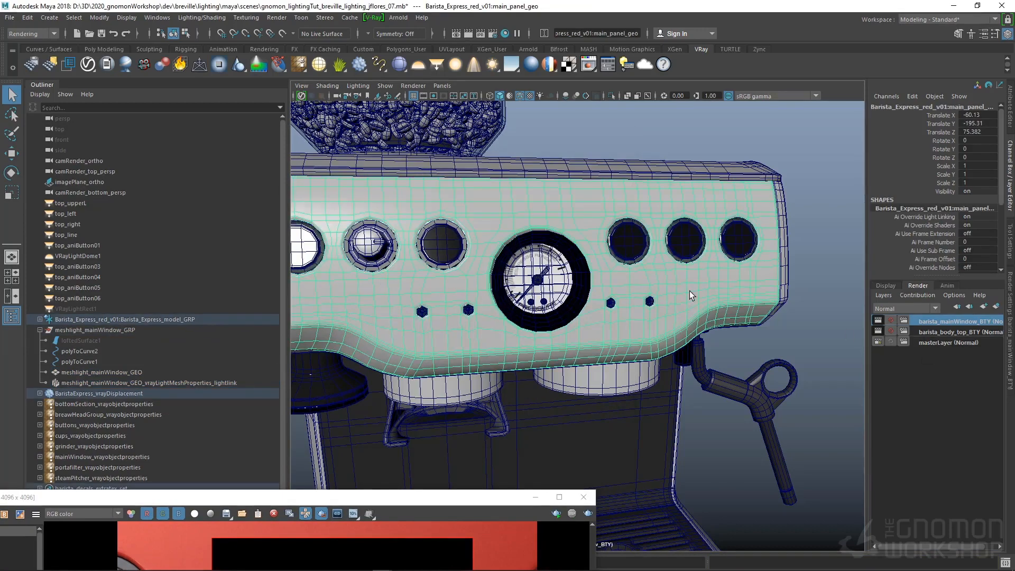
pyautogui.click(514, 170)
pyautogui.scroll(-3, 513, 193)
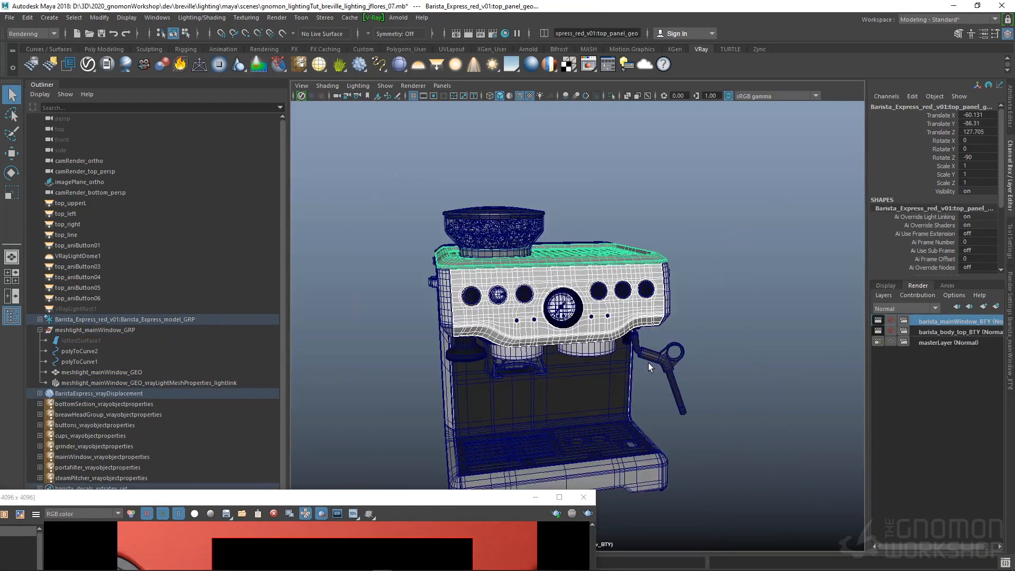
pyautogui.scroll(5, 565, 282)
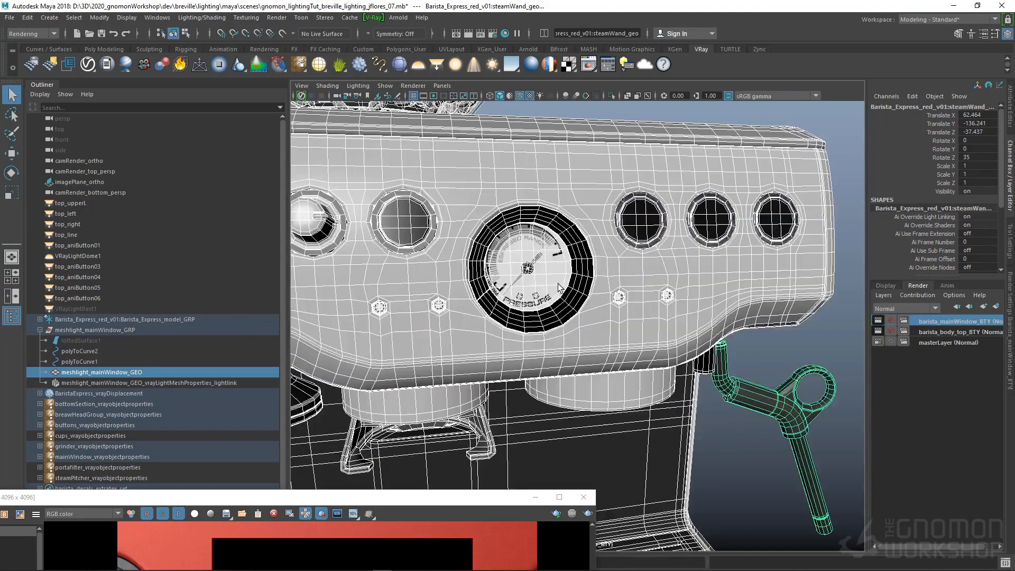
pyautogui.keyDown('ctrl'); pyautogui.click(566, 276); pyautogui.keyUp('ctrl')
pyautogui.keyDown('ctrl'); pyautogui.click(554, 278); pyautogui.keyUp('ctrl')
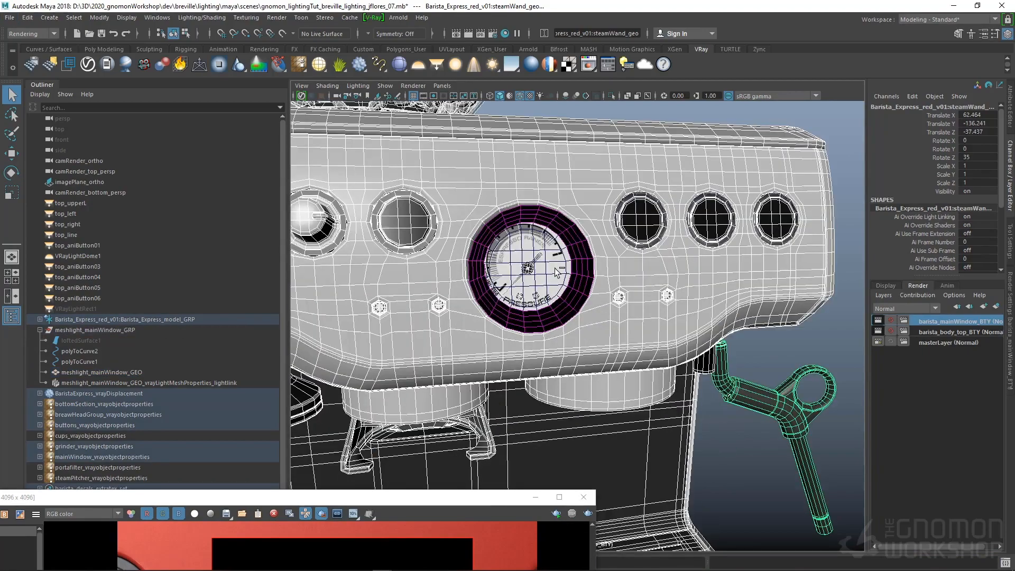
pyautogui.keyDown('alt'); pyautogui.moveTo(518, 253); pyautogui.dragTo(511, 242); pyautogui.keyUp('alt')
pyautogui.keyDown('alt'); pyautogui.moveTo(505, 235); pyautogui.dragTo(555, 319, button='middle'); pyautogui.keyUp('alt')
pyautogui.scroll(7, 556, 319)
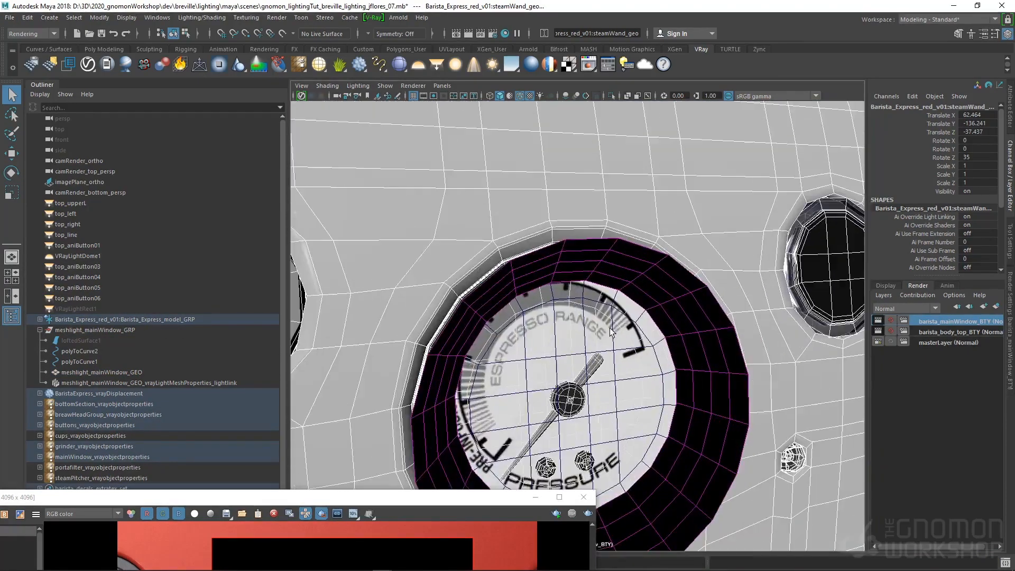
pyautogui.keyDown('alt'); pyautogui.moveTo(555, 319); pyautogui.dragTo(659, 324); pyautogui.keyUp('alt')
pyautogui.keyDown('ctrl'); pyautogui.click(576, 264); pyautogui.keyUp('ctrl')
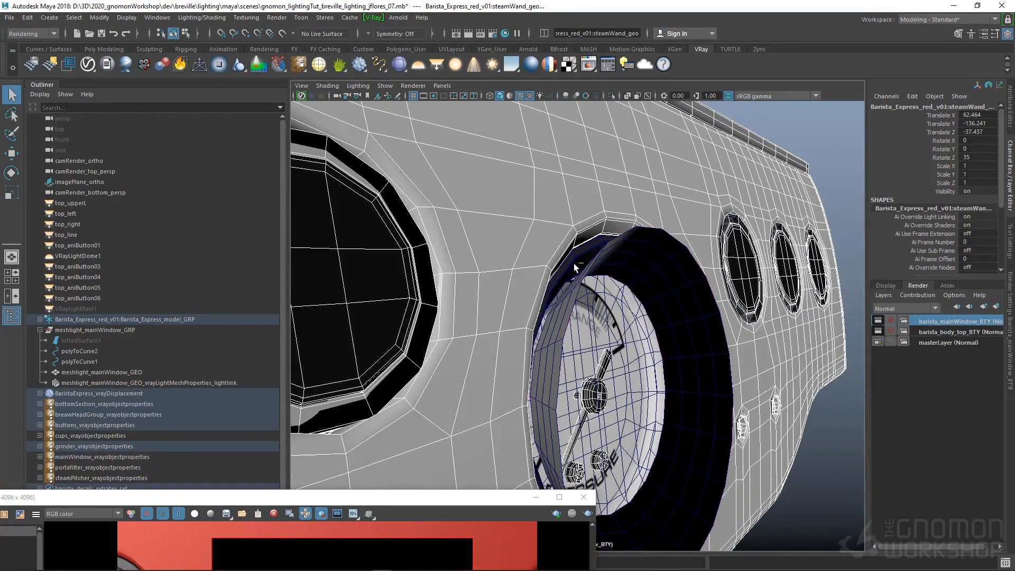
pyautogui.keyDown('alt'); pyautogui.moveTo(659, 373); pyautogui.dragTo(617, 381); pyautogui.keyUp('alt')
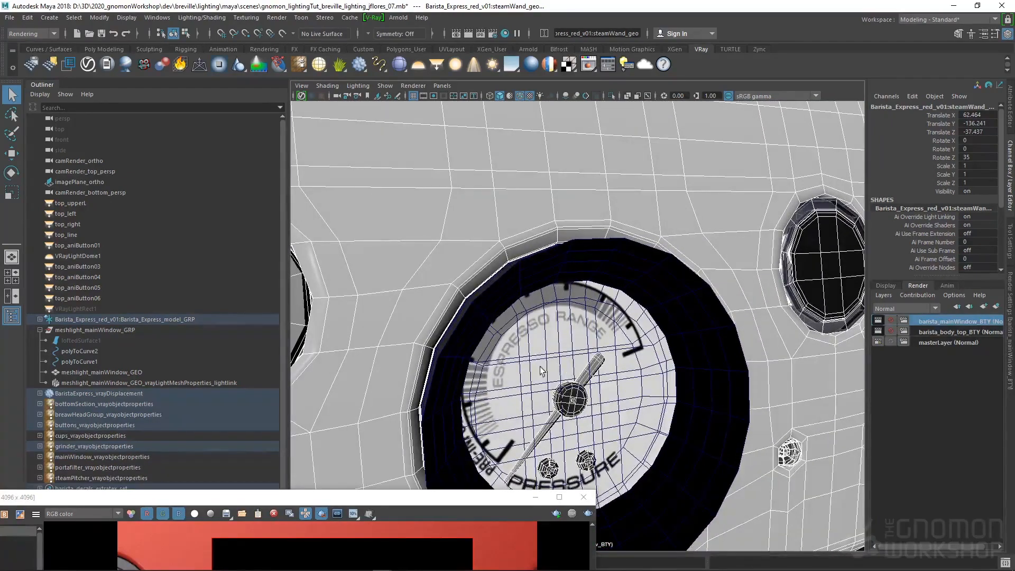
pyautogui.keyDown('alt'); pyautogui.moveTo(541, 366); pyautogui.dragTo(443, 355, button='right'); pyautogui.keyUp('alt')
pyautogui.rightClick(947, 316)
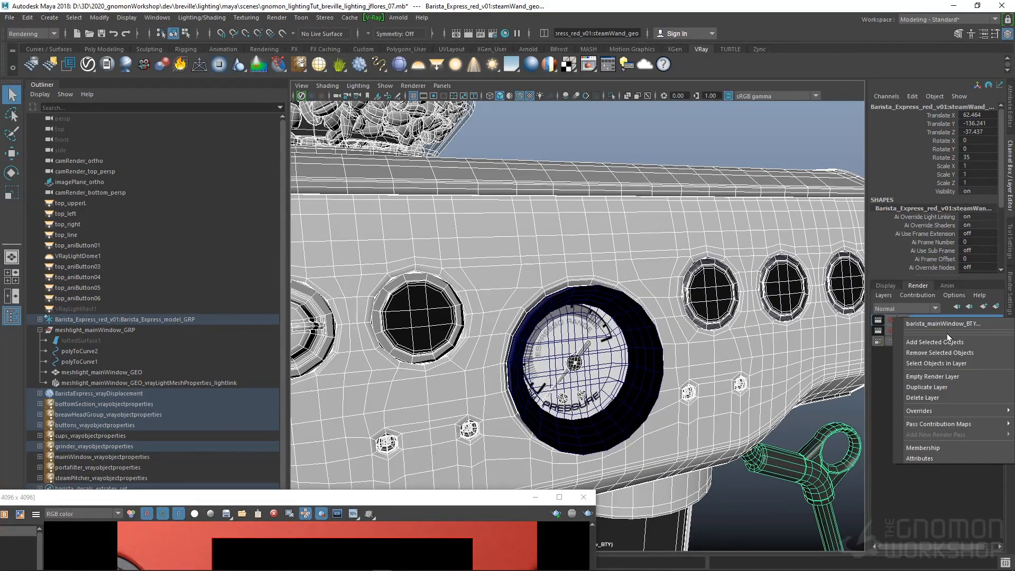
pyautogui.click(945, 354)
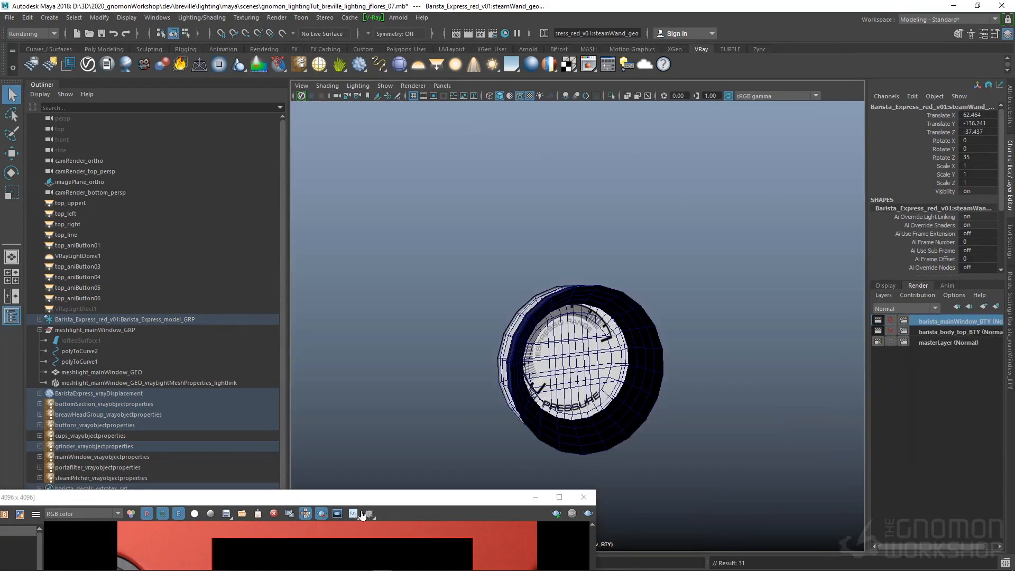
# - Bring the V-Ray frame buffer back into view and re-render the gauge region with only the isolated gauge parts
pyautogui.moveTo(363, 498); pyautogui.dragTo(449, 79)
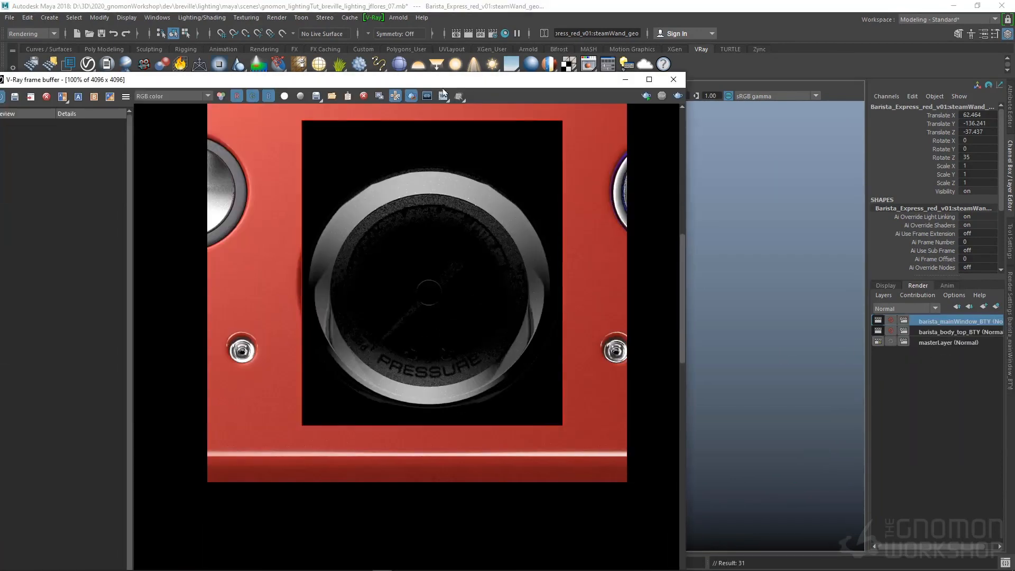
pyautogui.rightClick(677, 95)
pyautogui.click(683, 96)
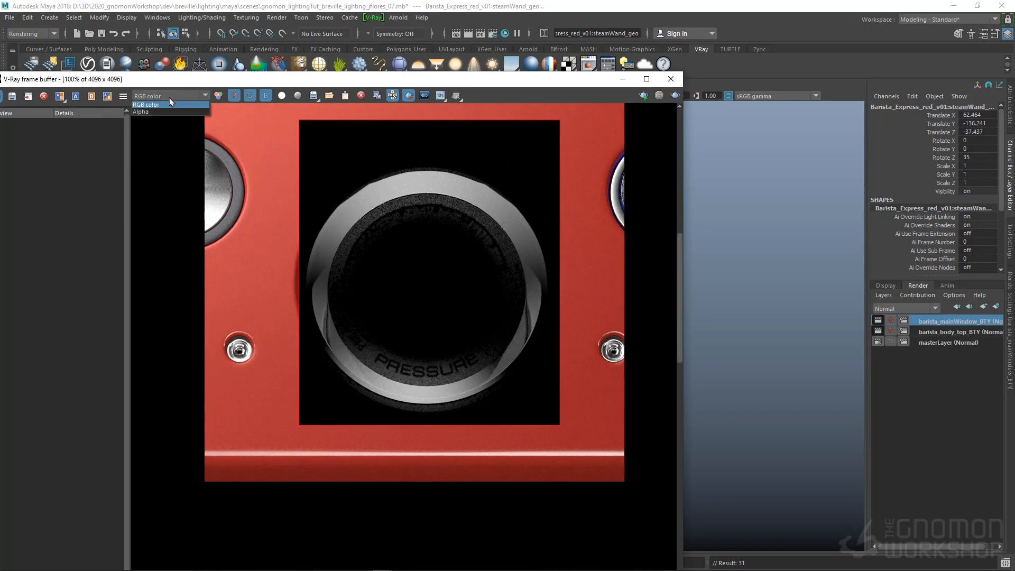
# - Enable the diffuse, reflection, specular, refraction, normals, bump normals and sample rate render elements for the barista_mainWindow_BTY layer
pyautogui.click(1010, 123)
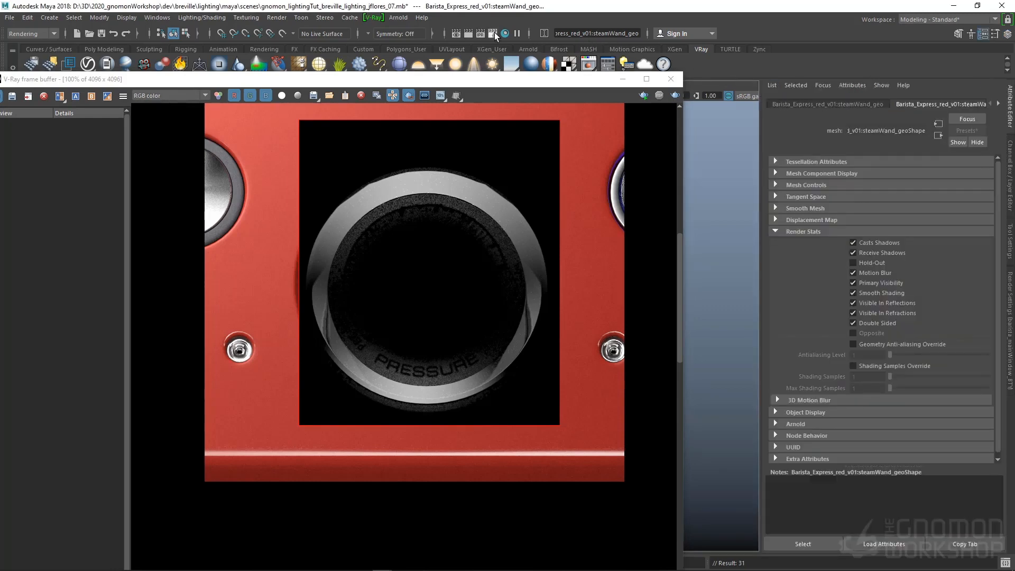
pyautogui.click(493, 33)
pyautogui.click(939, 127)
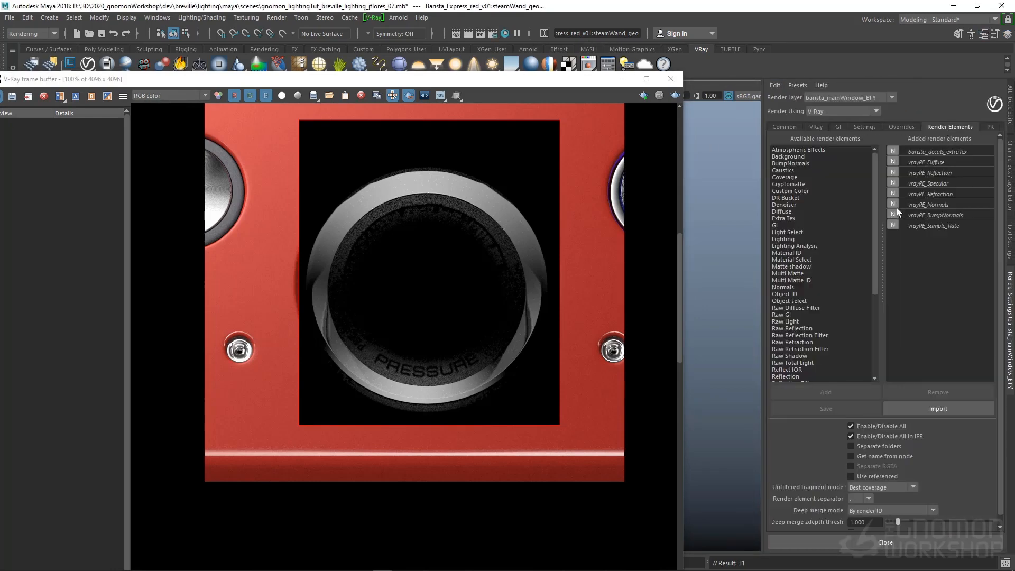
pyautogui.click(909, 155)
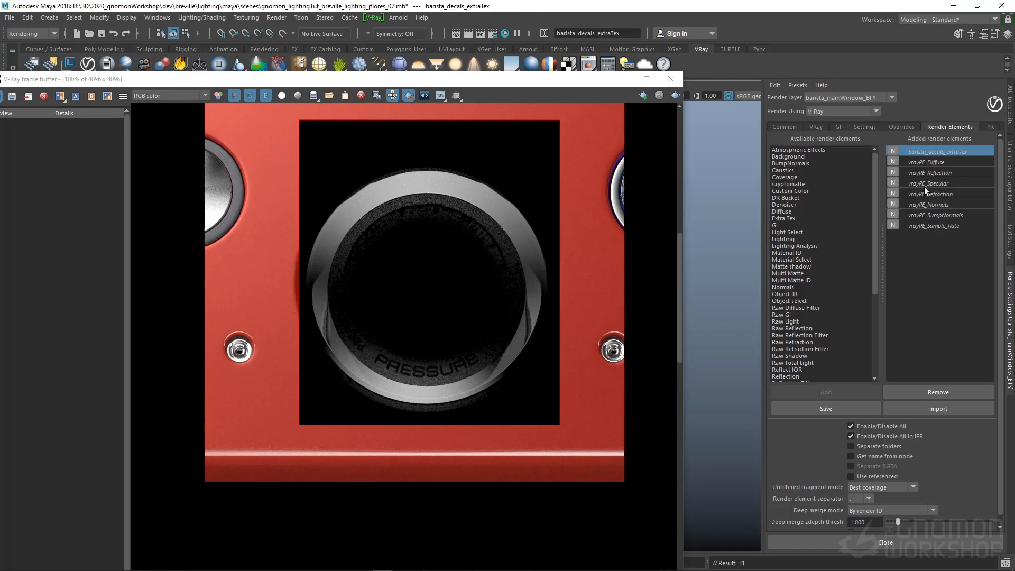
pyautogui.keyDown('shift'); pyautogui.click(915, 226); pyautogui.keyUp('shift')
pyautogui.click(899, 225)
pyautogui.click(895, 224)
pyautogui.click(893, 213)
pyautogui.click(893, 193)
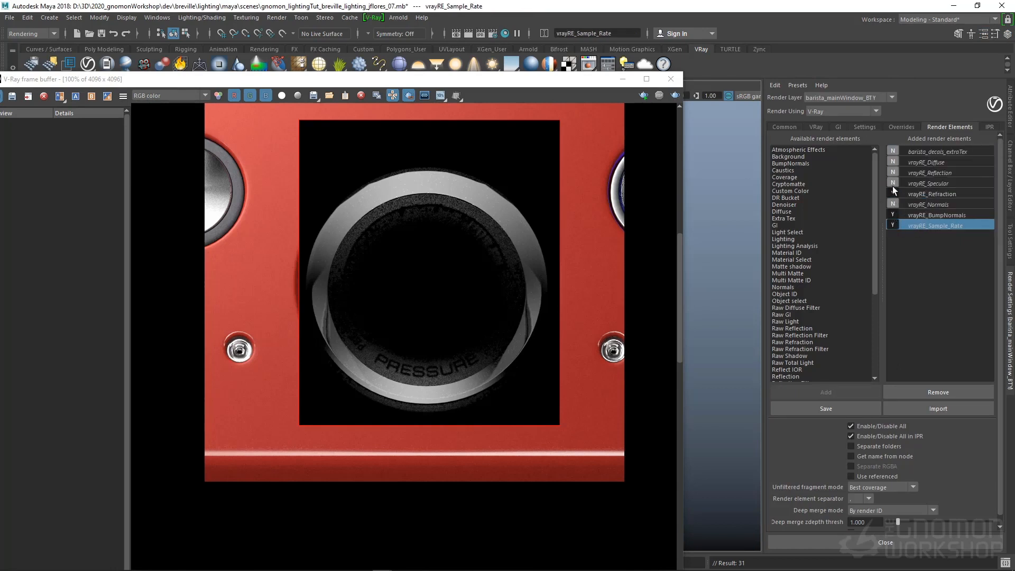
pyautogui.click(892, 184)
pyautogui.click(892, 173)
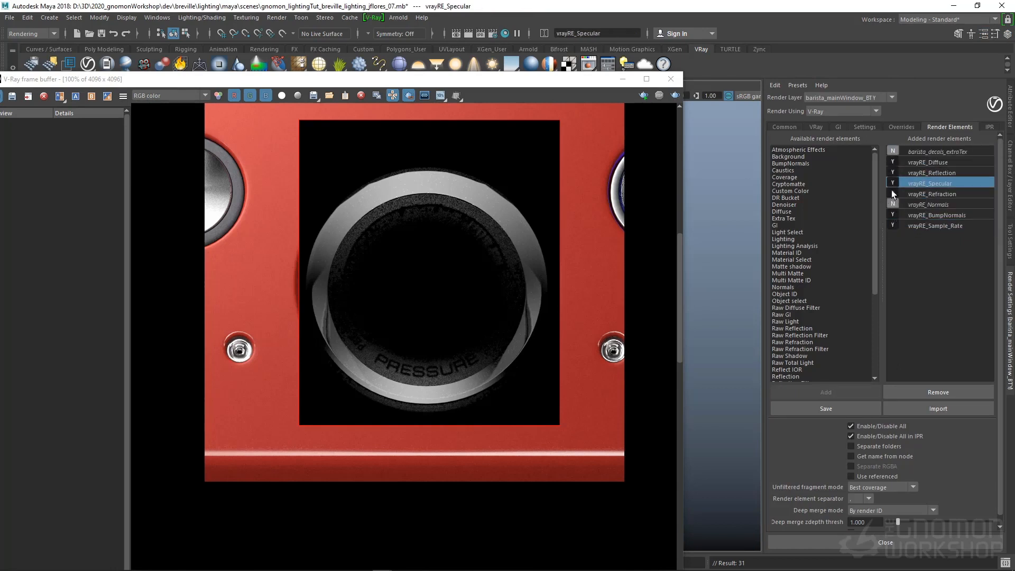
pyautogui.click(894, 205)
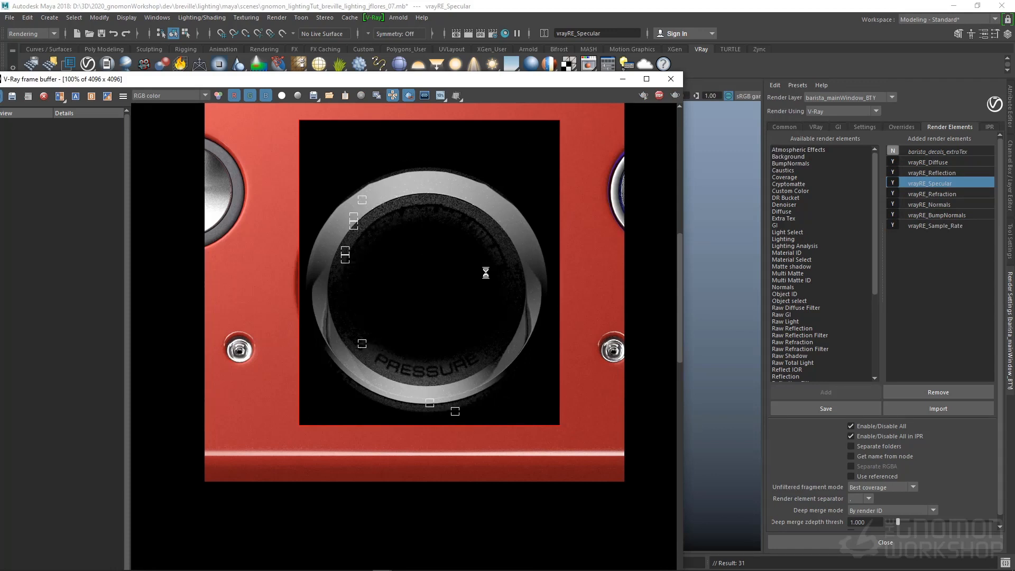
# - Compare the reflect and specular passes of the rendered gauge ring in the V-Ray frame buffer
pyautogui.click(179, 95)
pyautogui.click(186, 95)
pyautogui.click(186, 96)
pyautogui.click(161, 127)
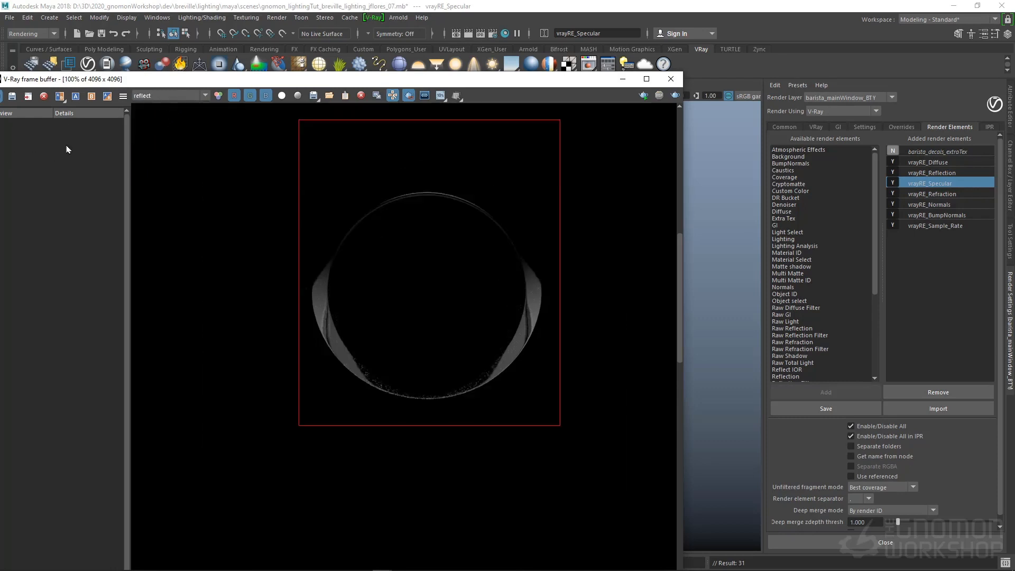
pyautogui.click(163, 97)
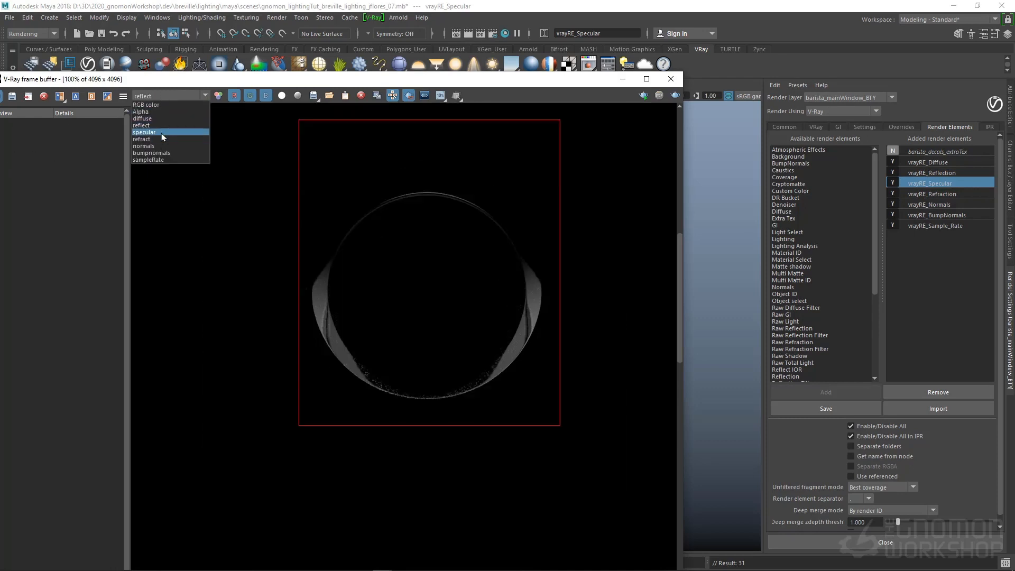
pyautogui.click(163, 137)
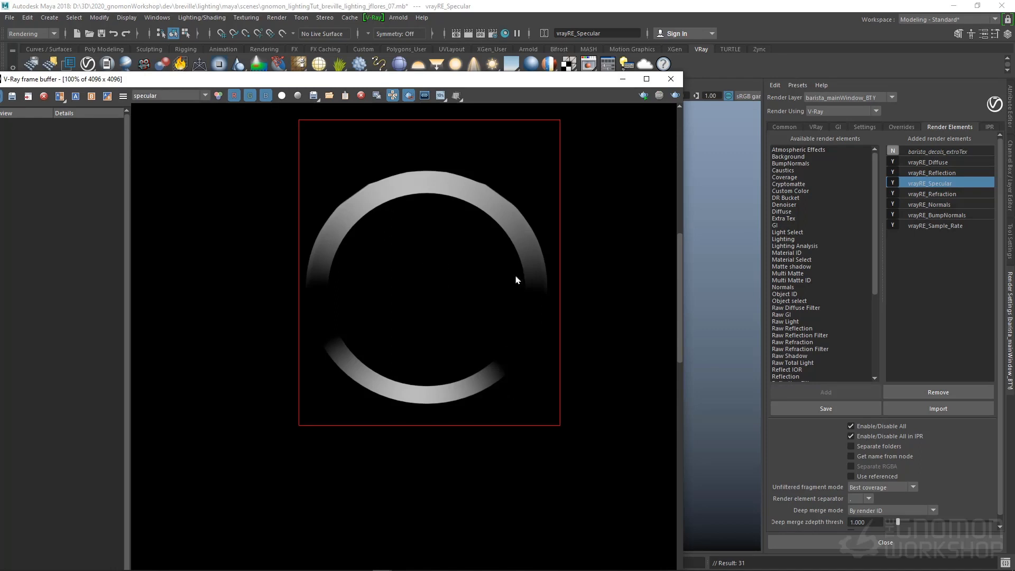
pyautogui.click(170, 96)
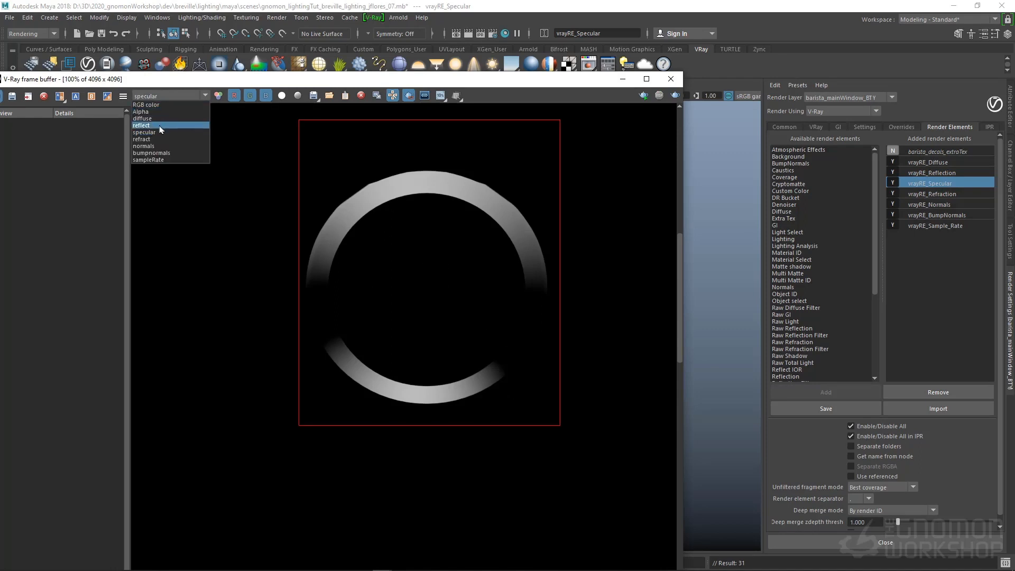
pyautogui.click(161, 128)
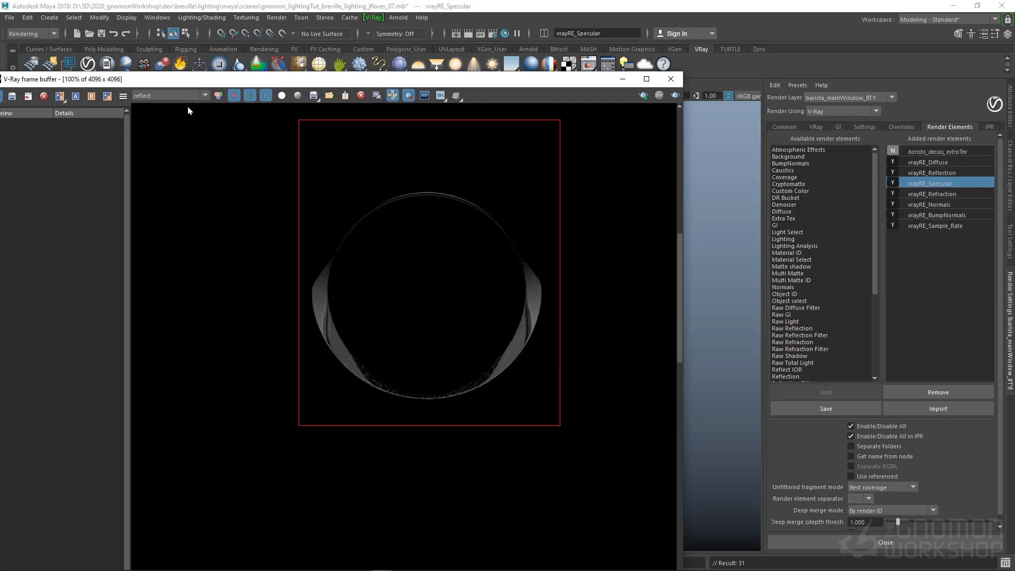
# - Turn off Affect Reflections in the options of the mainWindow mesh light
pyautogui.moveTo(226, 81); pyautogui.dragTo(255, 271)
pyautogui.click(178, 531)
pyautogui.click(1009, 121)
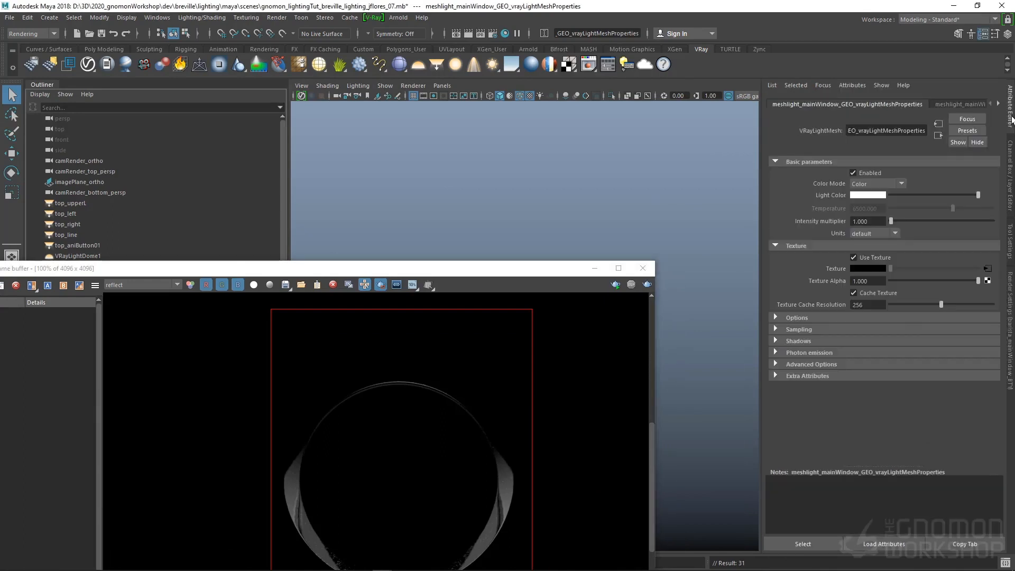
pyautogui.click(805, 317)
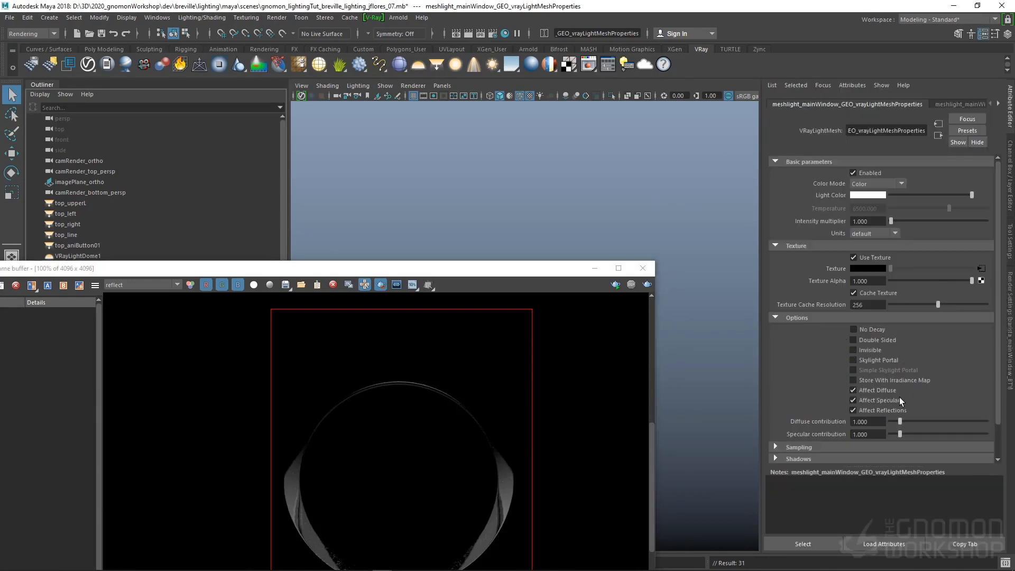
pyautogui.click(896, 411)
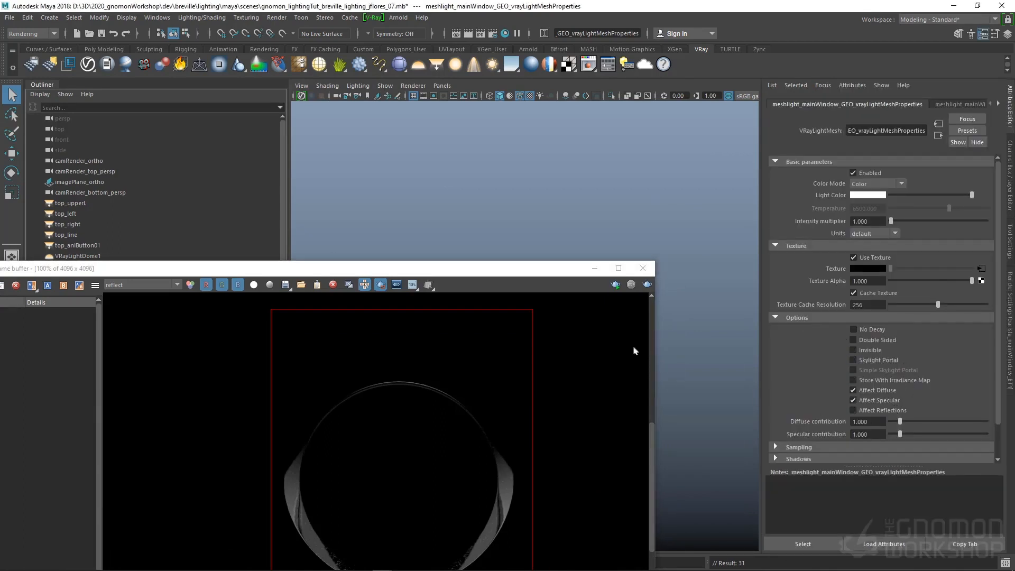
# - Re-render the gauge region and display the RGB color channel in the frame buffer
pyautogui.click(654, 286)
pyautogui.click(711, 300)
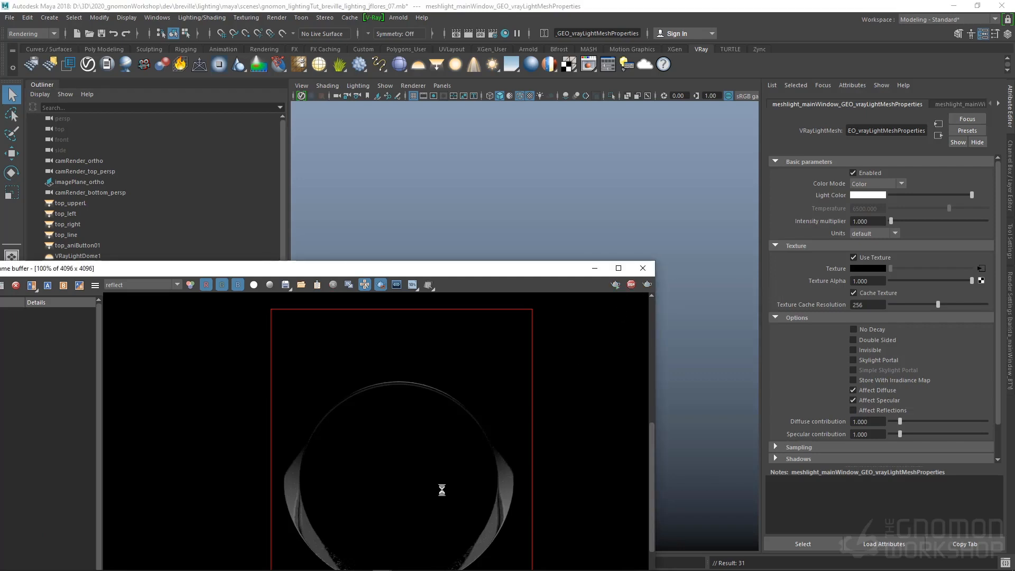
pyautogui.click(152, 285)
pyautogui.click(132, 293)
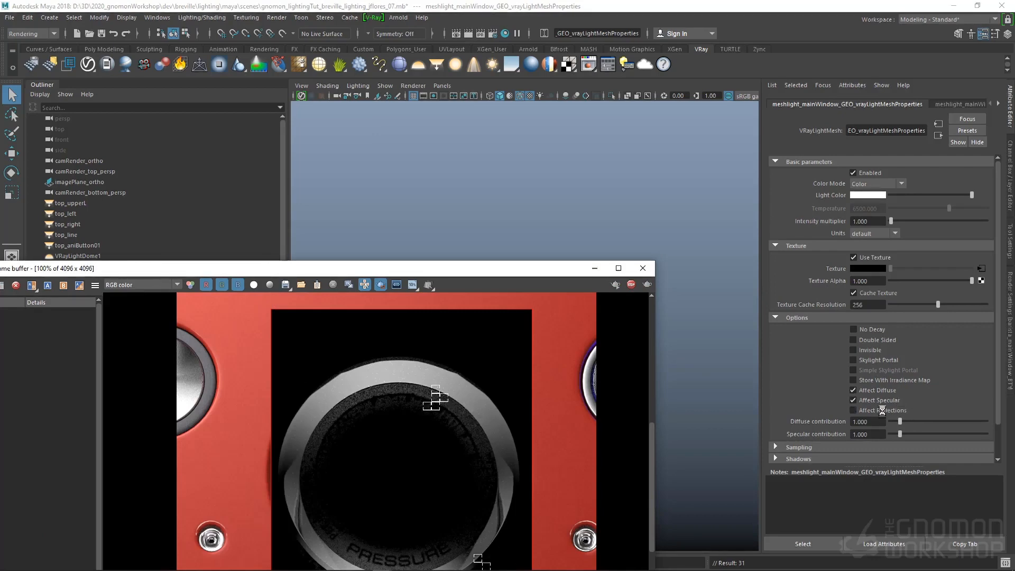
pyautogui.moveTo(414, 272); pyautogui.dragTo(331, 75)
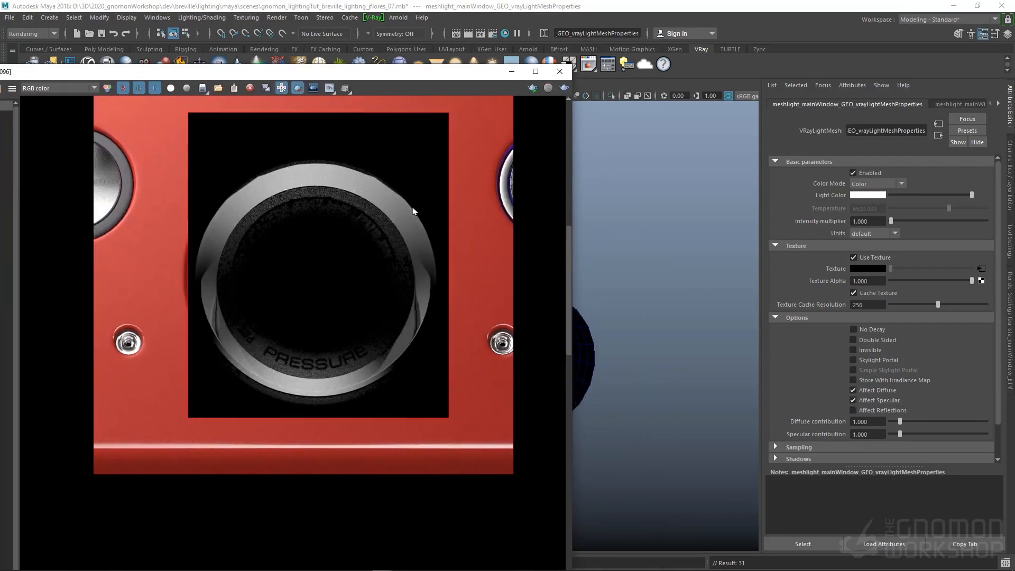
# - Inspect the gauge ring's specular pass and compare it with the breville_expressoMachine.jpg reference photo
pyautogui.click(64, 89)
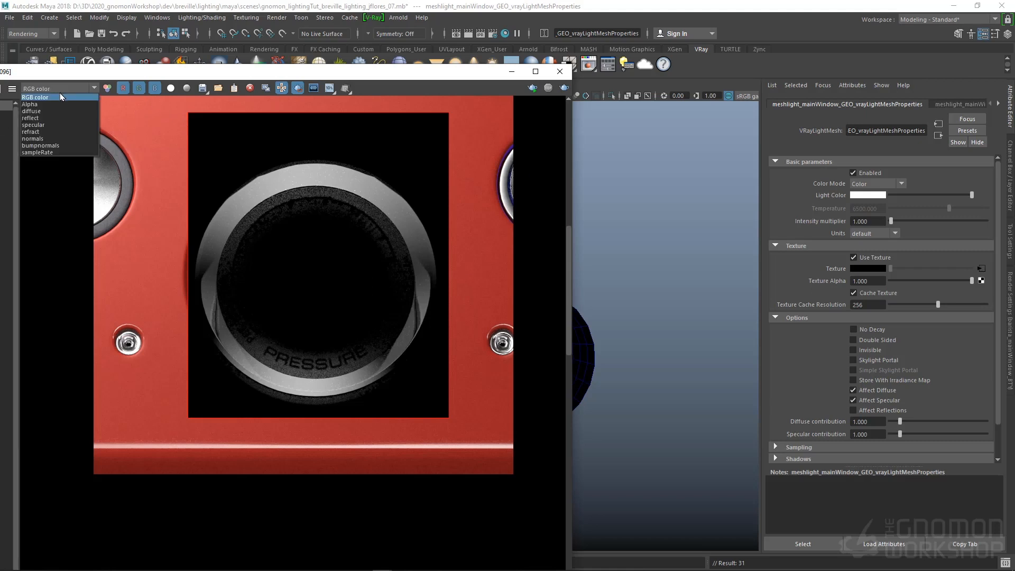
pyautogui.click(49, 125)
pyautogui.moveTo(474, 78); pyautogui.dragTo(350, 114)
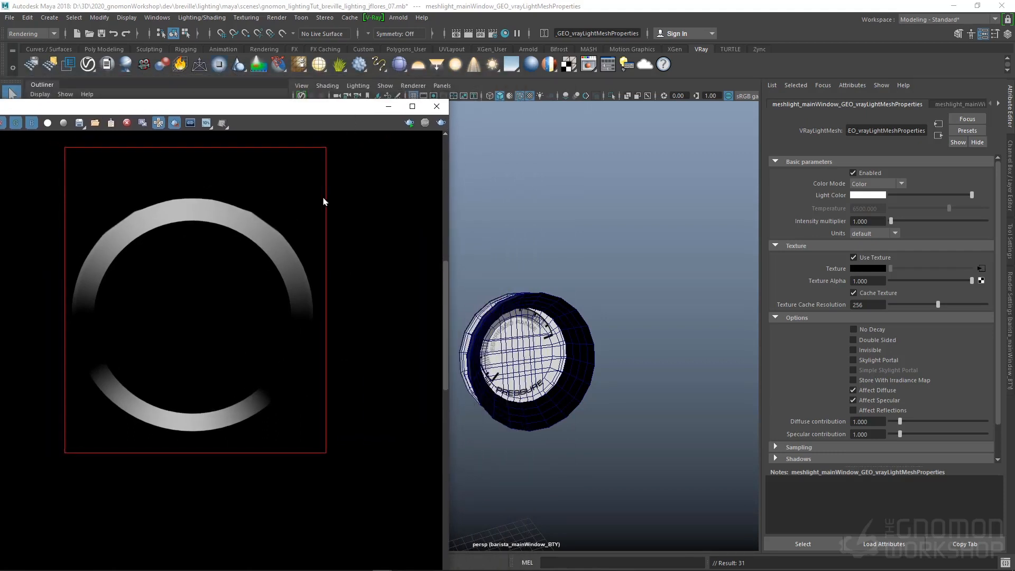
pyautogui.moveTo(1014, 230); pyautogui.dragTo(842, 129)
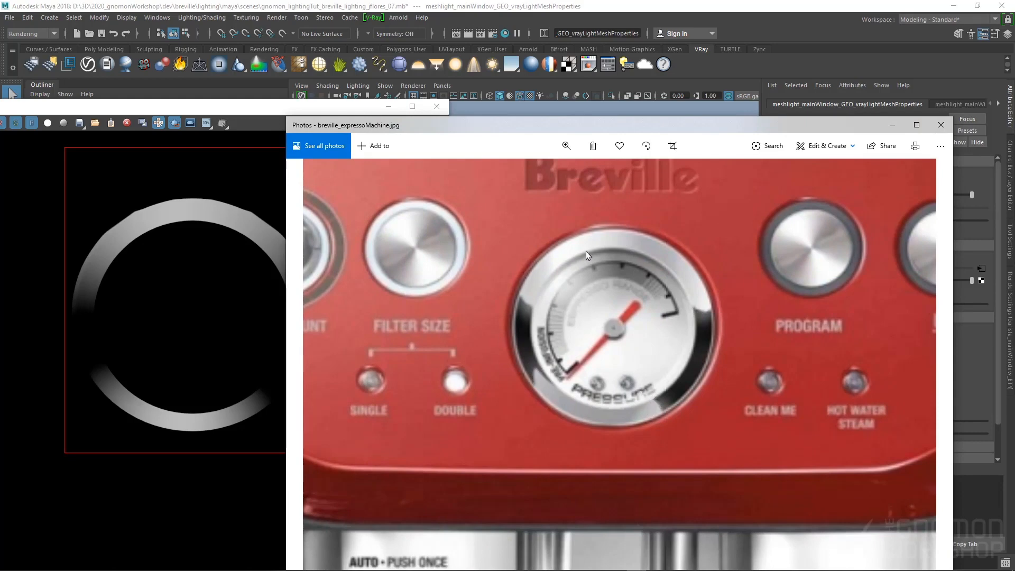
pyautogui.moveTo(486, 127); pyautogui.dragTo(1014, 139)
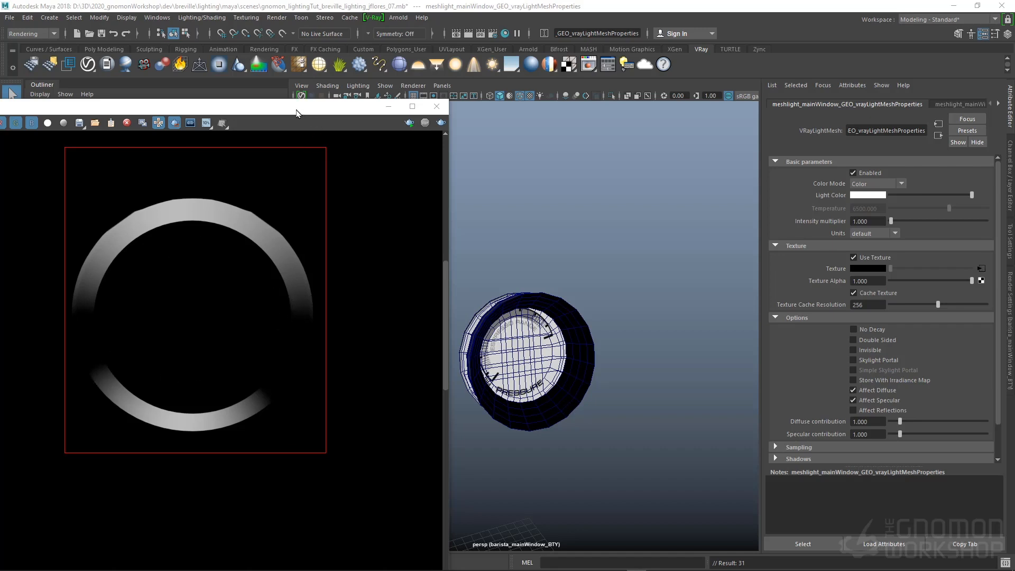
# - Switch the frame buffer back to RGB color and examine the rendered gauge beside the layer's channel settings
pyautogui.moveTo(296, 113); pyautogui.dragTo(470, 128)
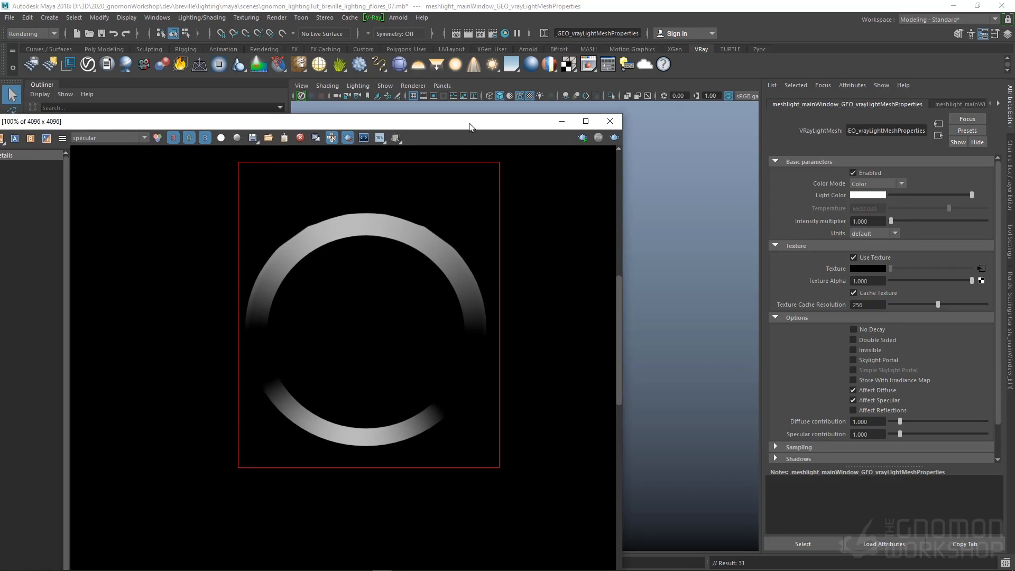
pyautogui.click(158, 138)
pyautogui.scroll(-1, 259, 315)
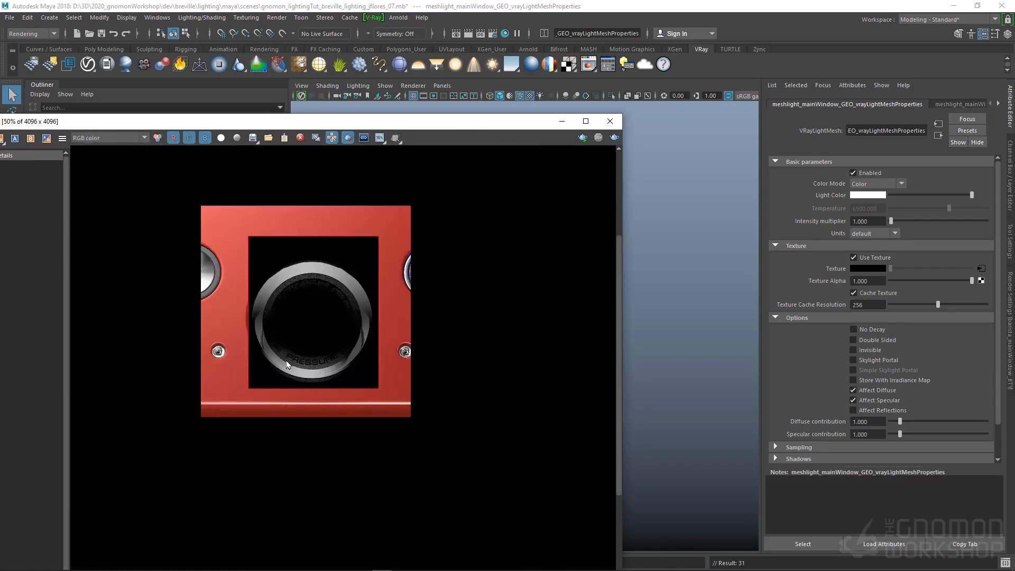
pyautogui.scroll(1, 309, 290)
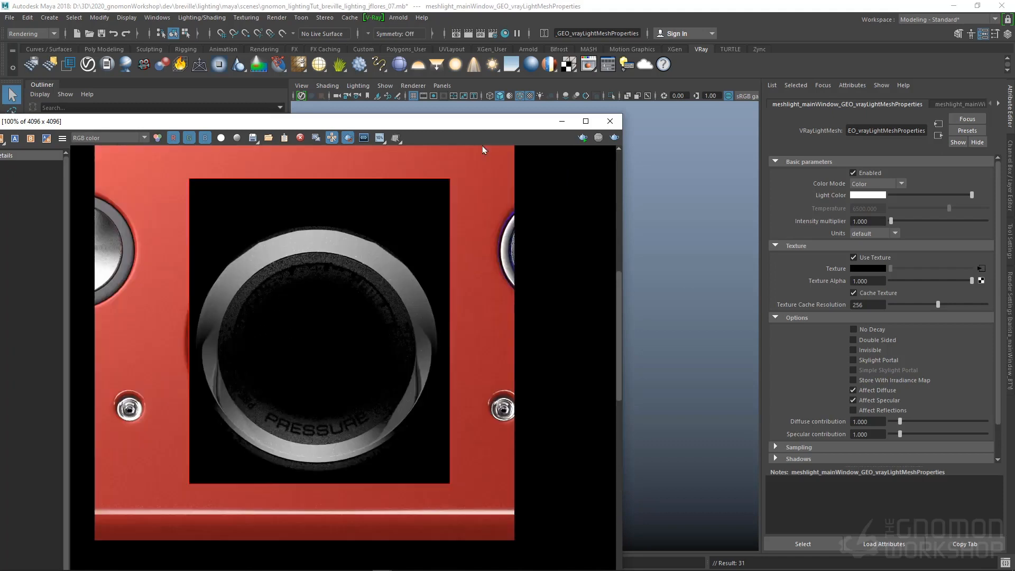
pyautogui.click(1009, 176)
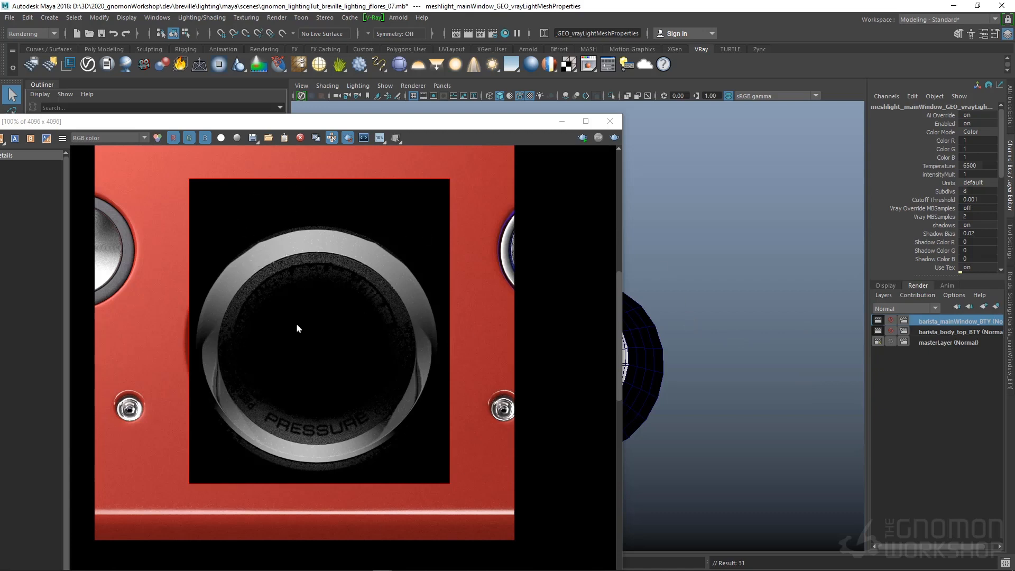
pyautogui.moveTo(407, 115); pyautogui.dragTo(273, 115)
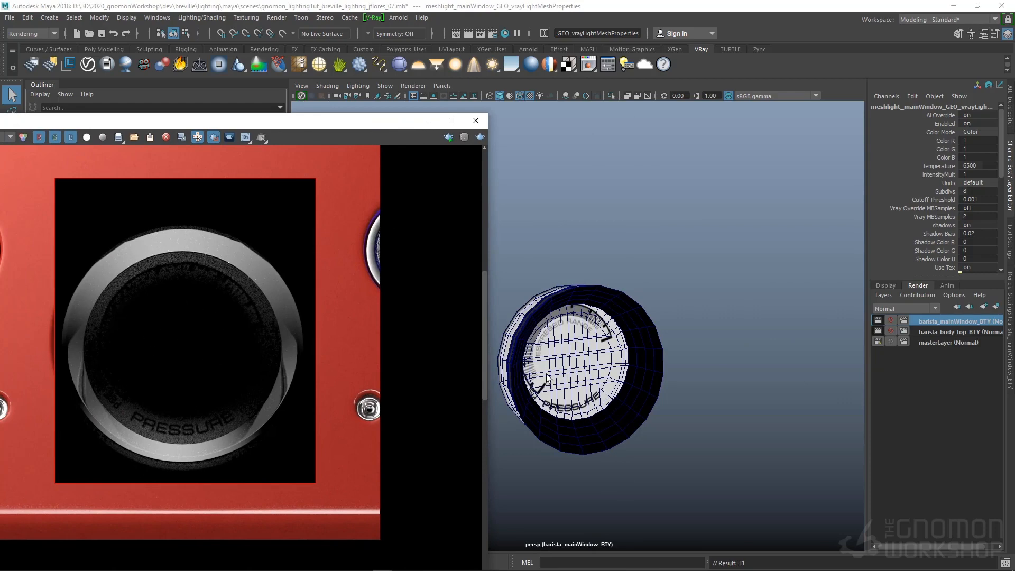
# - Examine the gauge's front glass and main window geometry from the side in the perspective view
pyautogui.click(571, 366)
pyautogui.scroll(3, 643, 378)
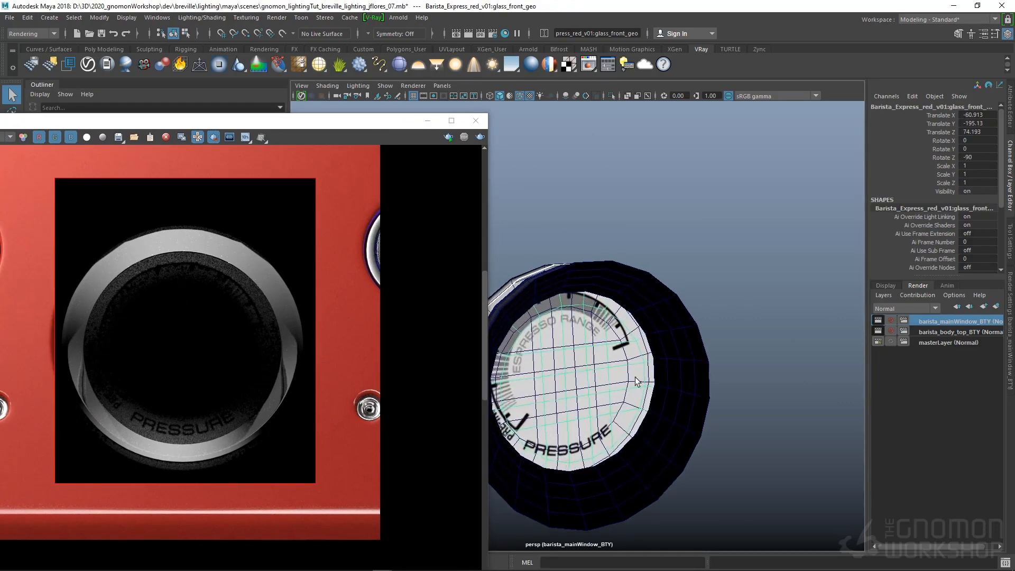
pyautogui.keyDown('alt'); pyautogui.moveTo(637, 382); pyautogui.dragTo(515, 346); pyautogui.keyUp('alt')
pyautogui.click(586, 344)
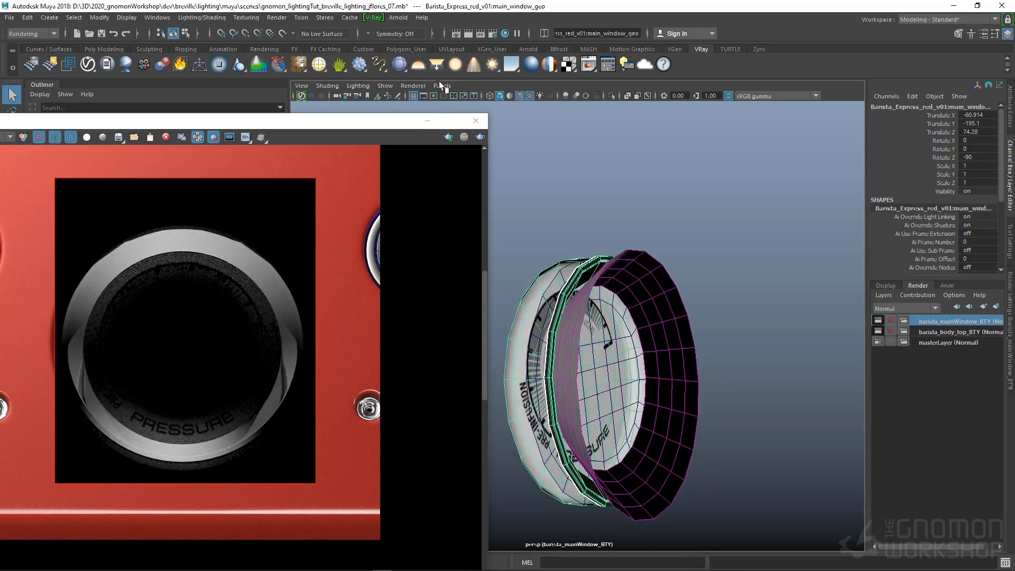
# - Create a V-Ray rect light and move it to about Y 27.4, Z 26.8 near the gauge
pyautogui.click(436, 64)
pyautogui.scroll(-10, 671, 370)
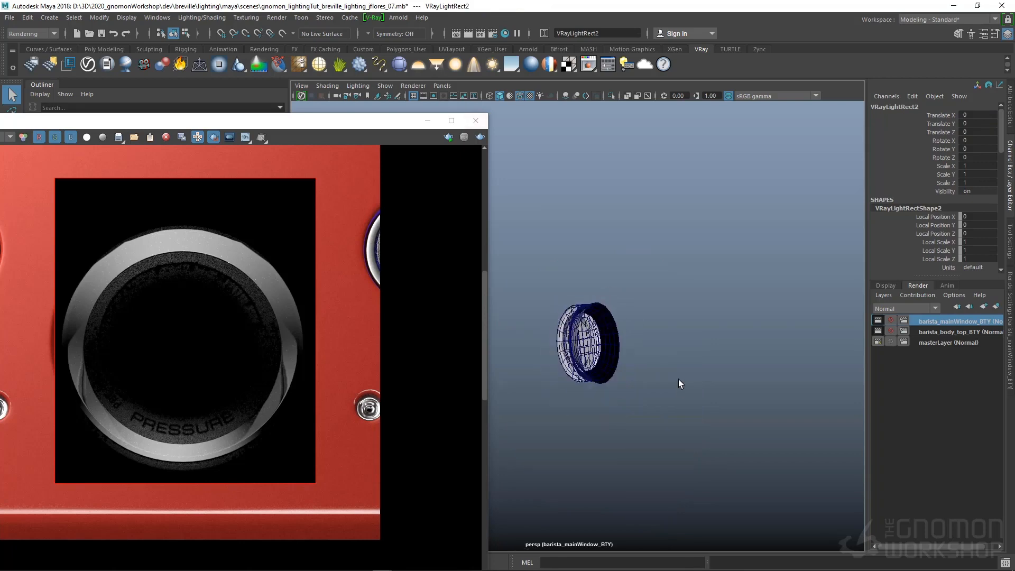
pyautogui.press('w')
pyautogui.moveTo(611, 421); pyautogui.dragTo(704, 437)
pyautogui.moveTo(668, 353); pyautogui.dragTo(669, 233)
pyautogui.keyDown('alt'); pyautogui.moveTo(626, 313); pyautogui.dragTo(545, 338); pyautogui.keyUp('alt')
# - Scale the rect light uniformly to about 5.88 and place it in front of the gauge at about X -0.85, Y 27.59, Z 21.3
pyautogui.press('e')
pyautogui.press('r')
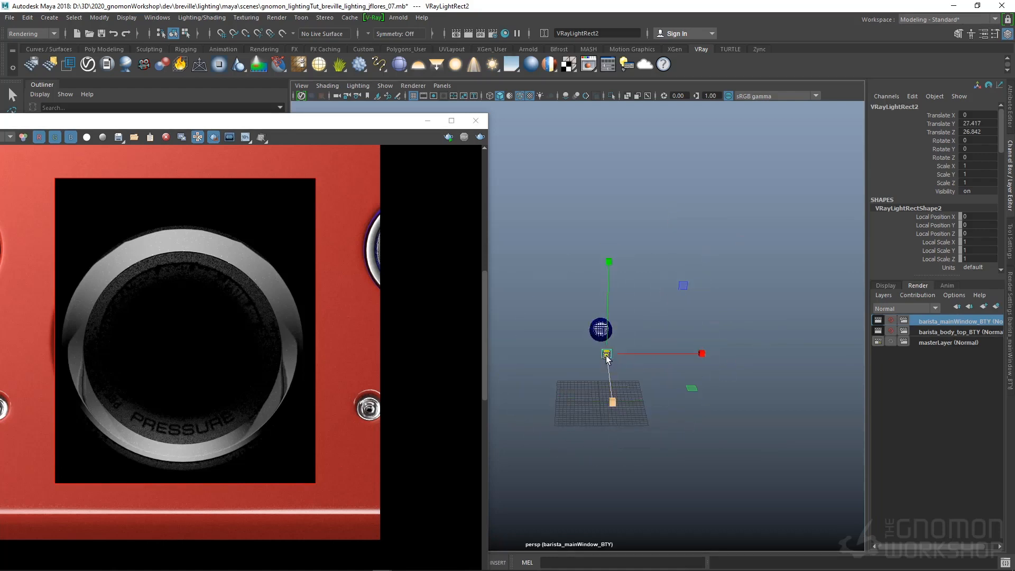
pyautogui.moveTo(607, 353)
pyautogui.mouseDown()
pyautogui.moveTo(651, 361)
pyautogui.moveTo(636, 322)
pyautogui.moveTo(644, 279)
pyautogui.moveTo(713, 337)
pyautogui.moveTo(682, 347)
pyautogui.moveTo(641, 331)
pyautogui.moveTo(660, 331)
pyautogui.moveTo(594, 284)
pyautogui.moveTo(596, 372)
pyautogui.moveTo(594, 329)
pyautogui.moveTo(653, 363)
pyautogui.moveTo(599, 352)
pyautogui.mouseUp()
pyautogui.press('w')
pyautogui.click(643, 324)
pyautogui.click(639, 313)
pyautogui.press('space')
pyautogui.press('space')
pyautogui.keyDown('alt'); pyautogui.moveTo(599, 353); pyautogui.dragTo(547, 357, button='middle'); pyautogui.keyUp('alt')
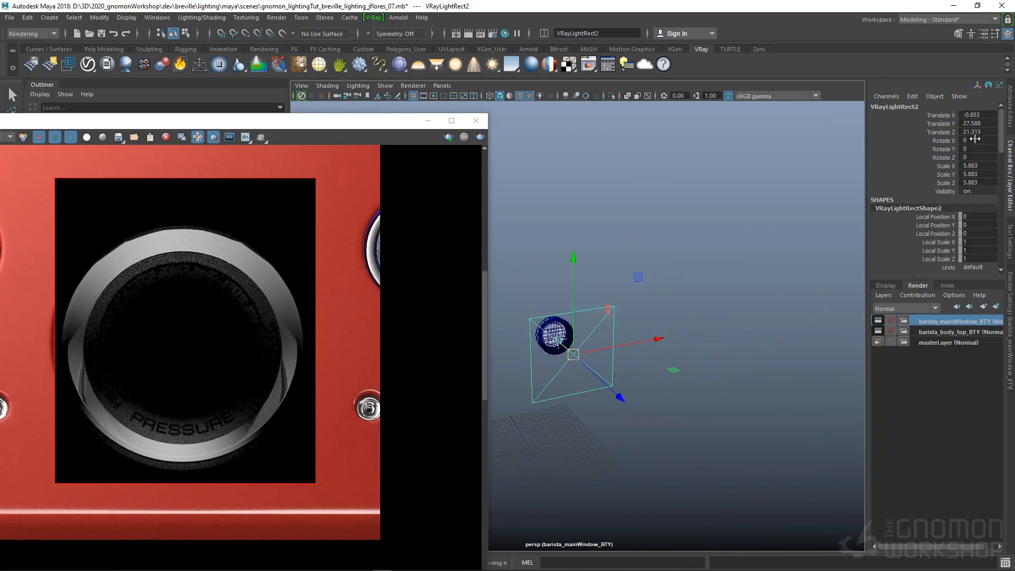
# - Set the rect light's intensity multiplier to 1
pyautogui.click(1010, 119)
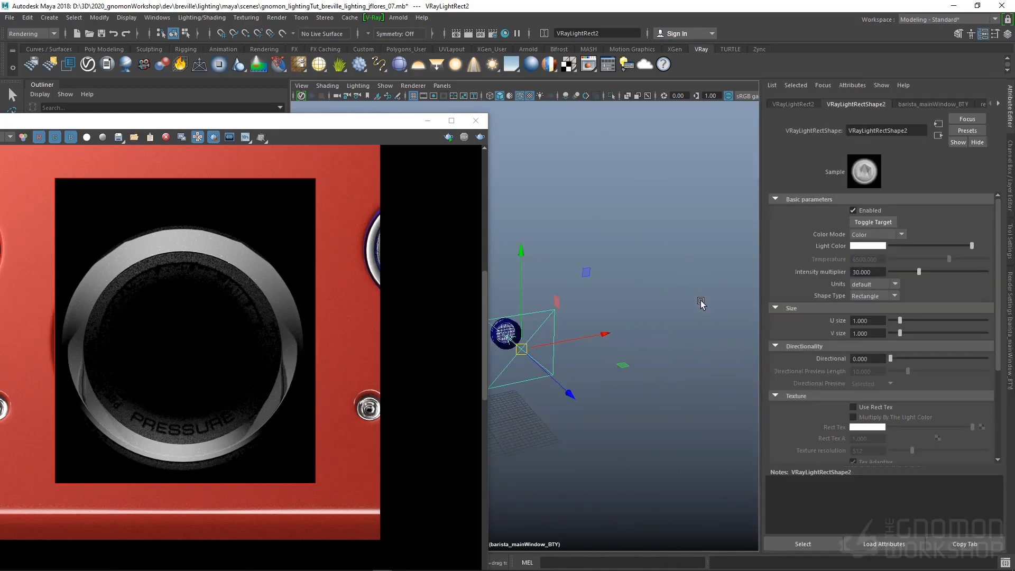
pyautogui.doubleClick(841, 272)
pyautogui.write('1')
pyautogui.press('Return')
# - Enable the rect light's texture, assign a Ramp to it and show it in the viewport as Texture Only
pyautogui.click(853, 407)
pyautogui.click(982, 427)
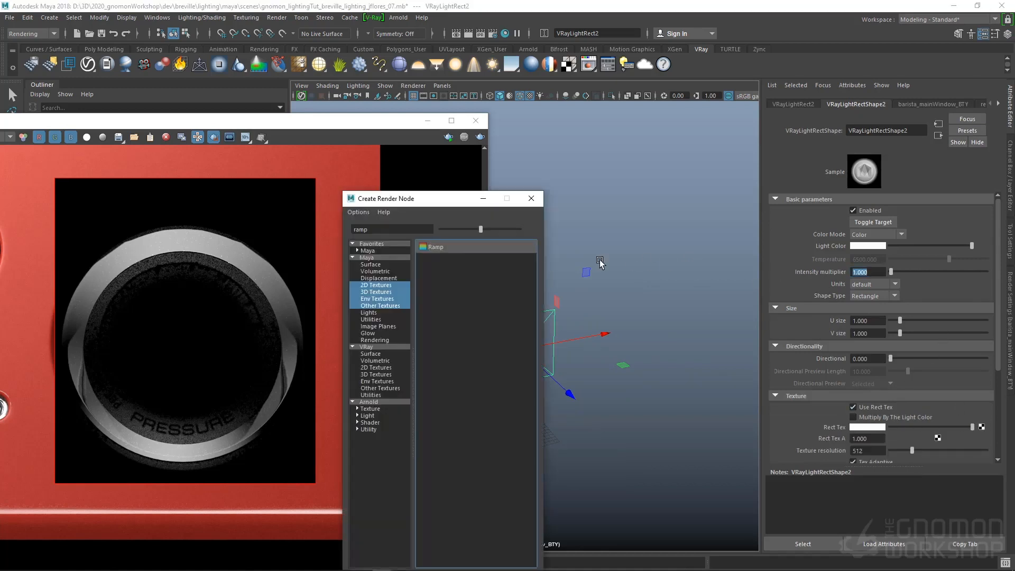
pyautogui.click(513, 247)
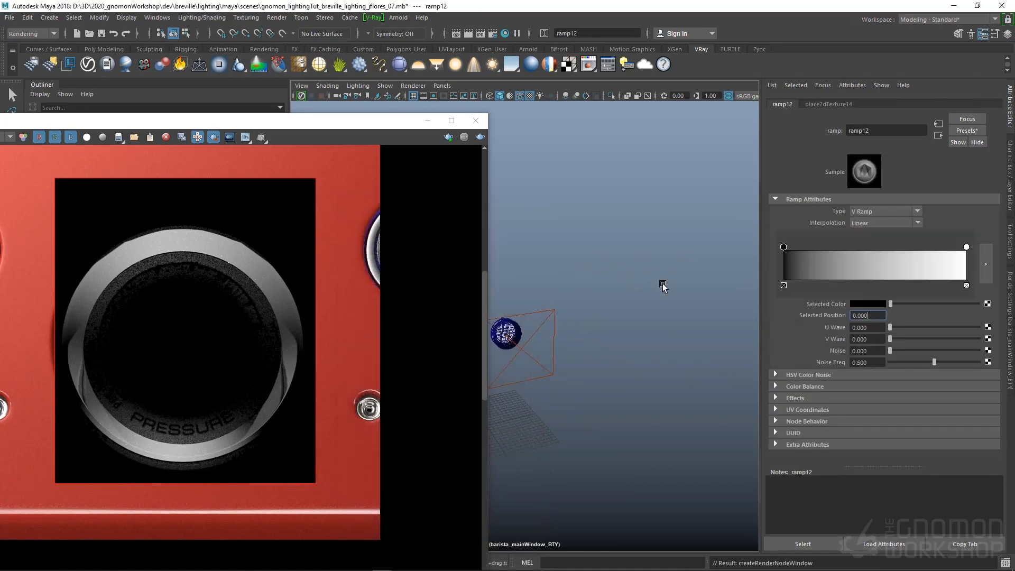
pyautogui.click(552, 314)
pyautogui.scroll(-5, 887, 402)
pyautogui.click(883, 340)
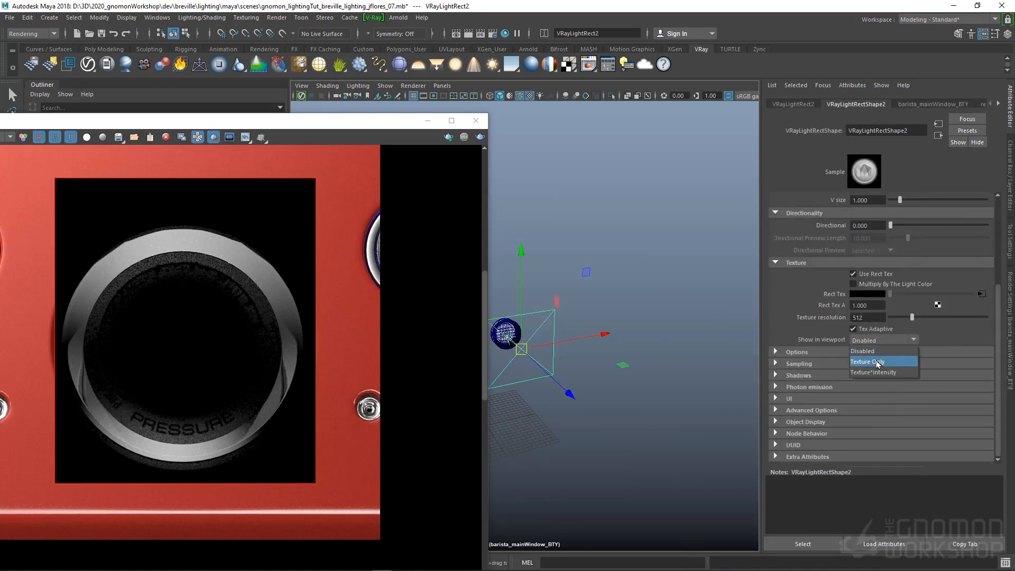
pyautogui.click(867, 362)
# - Make the light's texture a circular ramp fading from a white centre to black at position 0.671
pyautogui.click(981, 294)
pyautogui.click(881, 211)
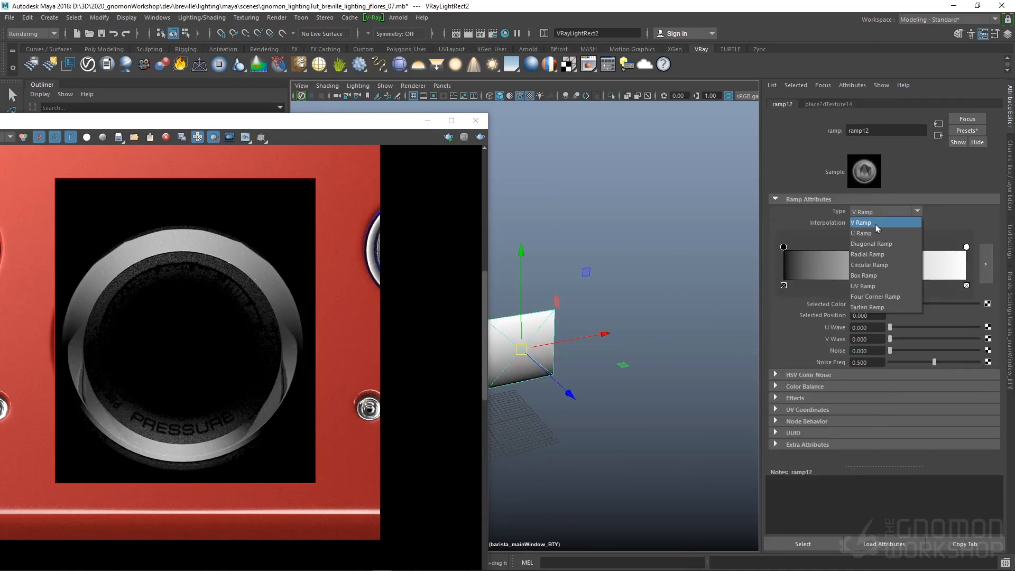
pyautogui.click(873, 267)
pyautogui.keyDown('alt'); pyautogui.moveTo(625, 293); pyautogui.dragTo(699, 280, button='middle'); pyautogui.keyUp('alt')
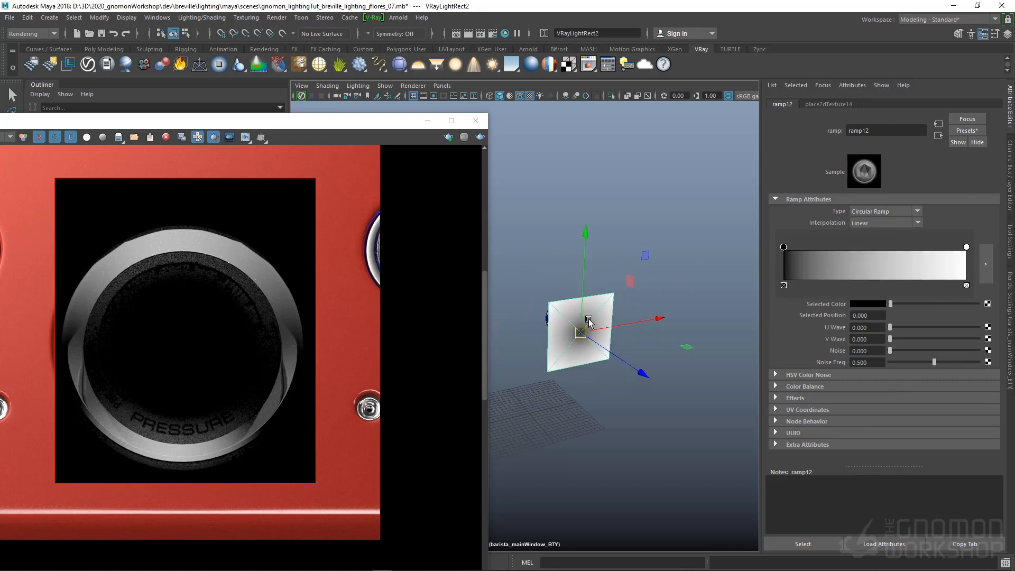
pyautogui.keyDown('alt'); pyautogui.moveTo(699, 281); pyautogui.dragTo(889, 284, button='right'); pyautogui.keyUp('alt')
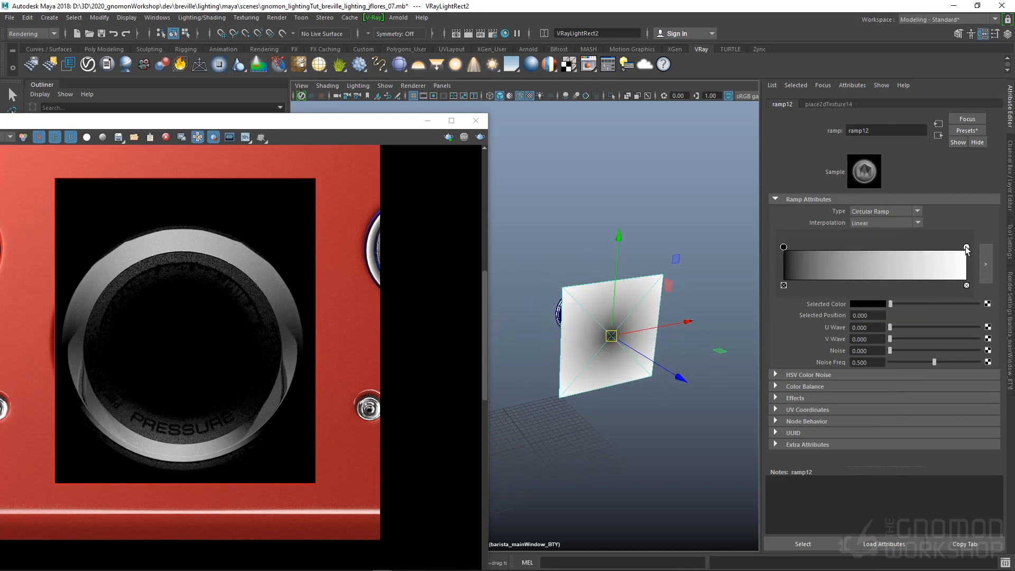
pyautogui.moveTo(966, 246); pyautogui.dragTo(907, 256)
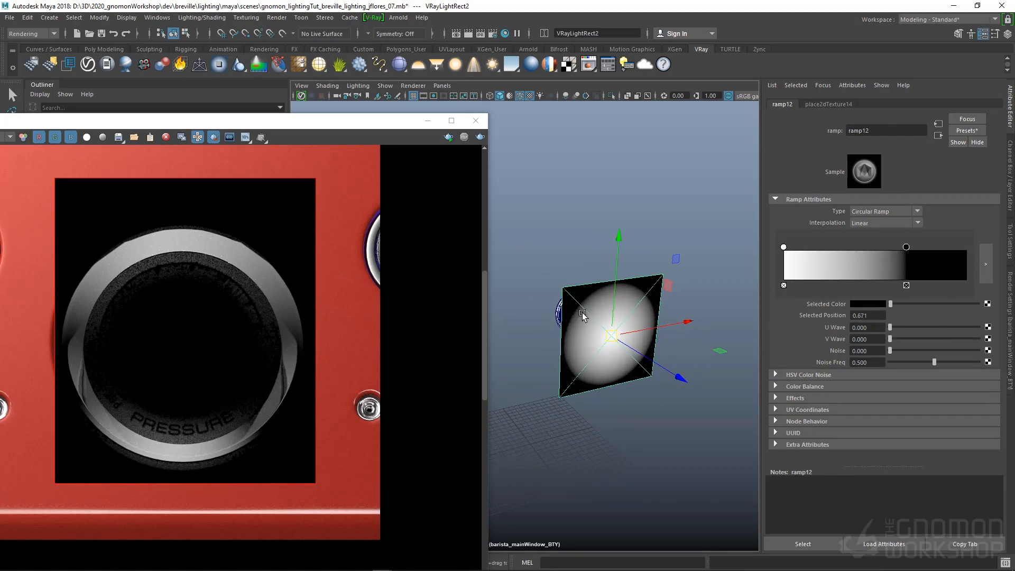
# - Adjust the rect light's distance from the gauge along its Z axis and re-render the gauge region
pyautogui.keyDown('alt'); pyautogui.moveTo(582, 315); pyautogui.dragTo(661, 327); pyautogui.keyUp('alt')
pyautogui.press('Insert')
pyautogui.press('w')
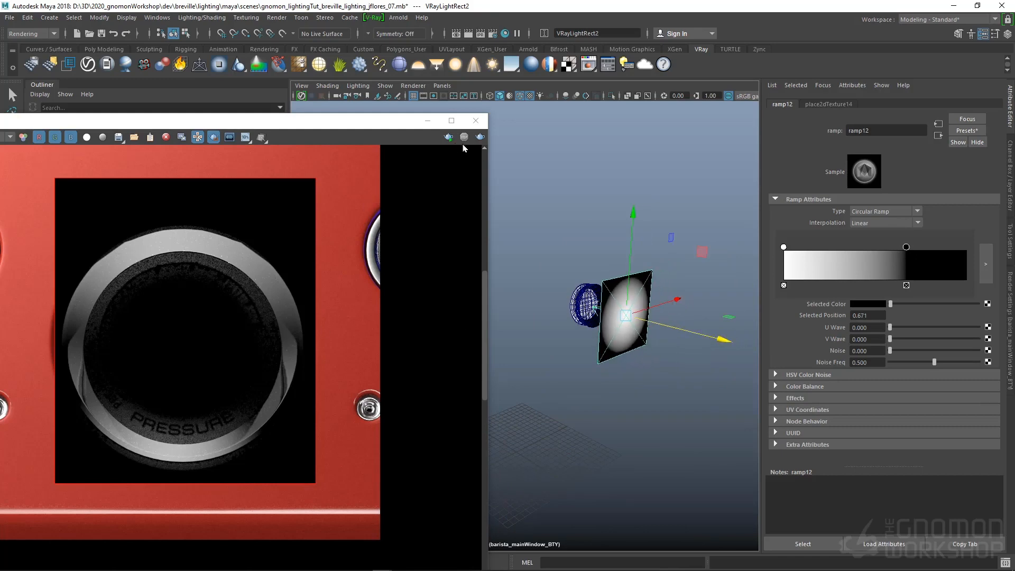
pyautogui.rightClick(453, 139)
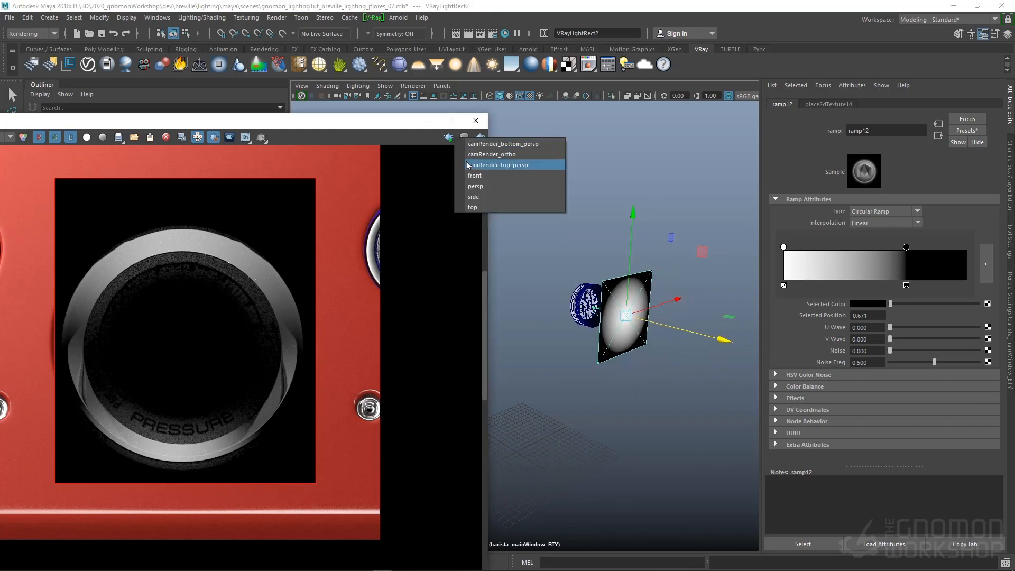
pyautogui.click(468, 164)
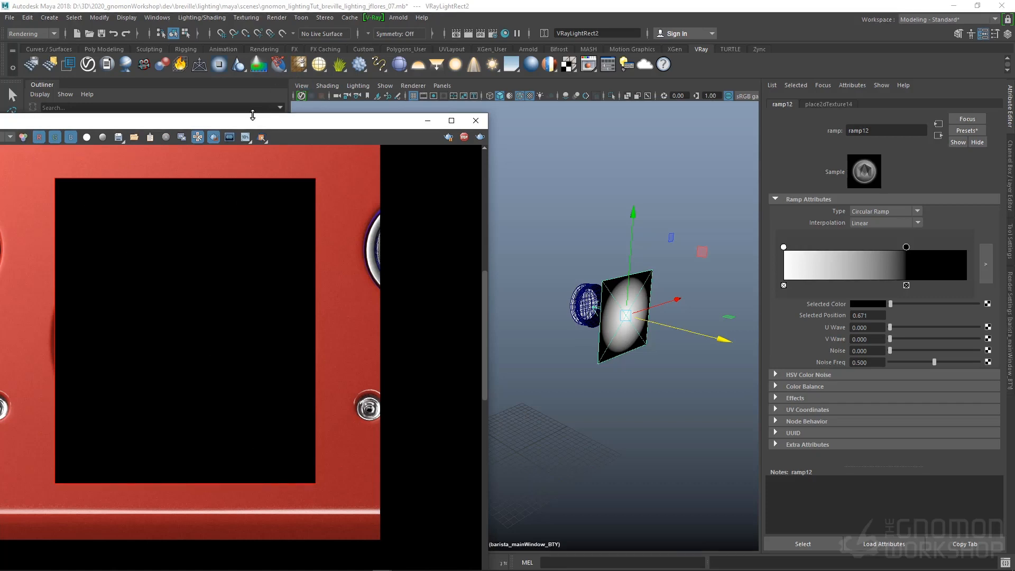
pyautogui.moveTo(349, 122); pyautogui.dragTo(427, 121)
pyautogui.scroll(-1, 211, 335)
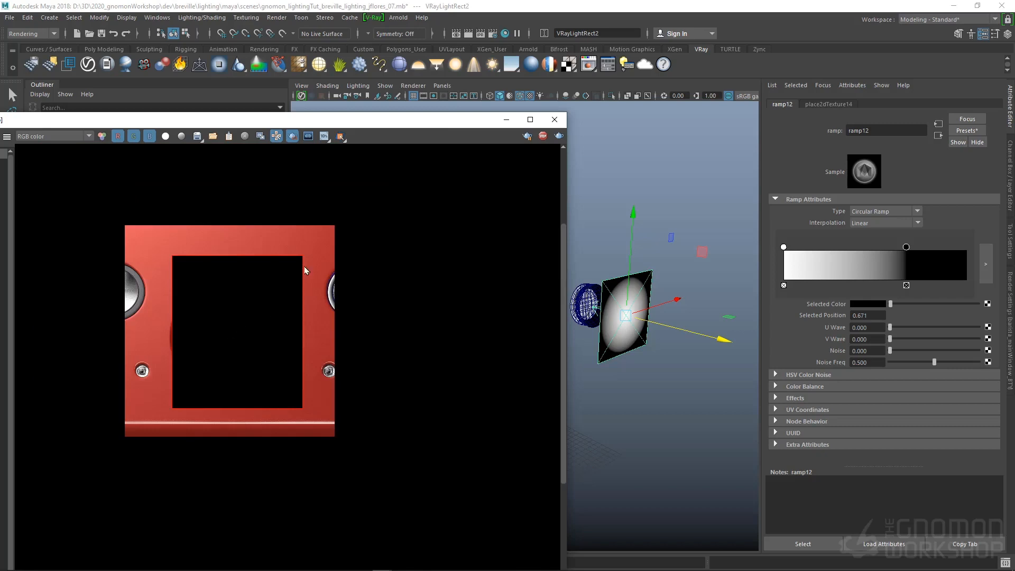
# - Try an intensity multiplier of 2.5 on the gauge's rect light and settle on 5
pyautogui.click(582, 271)
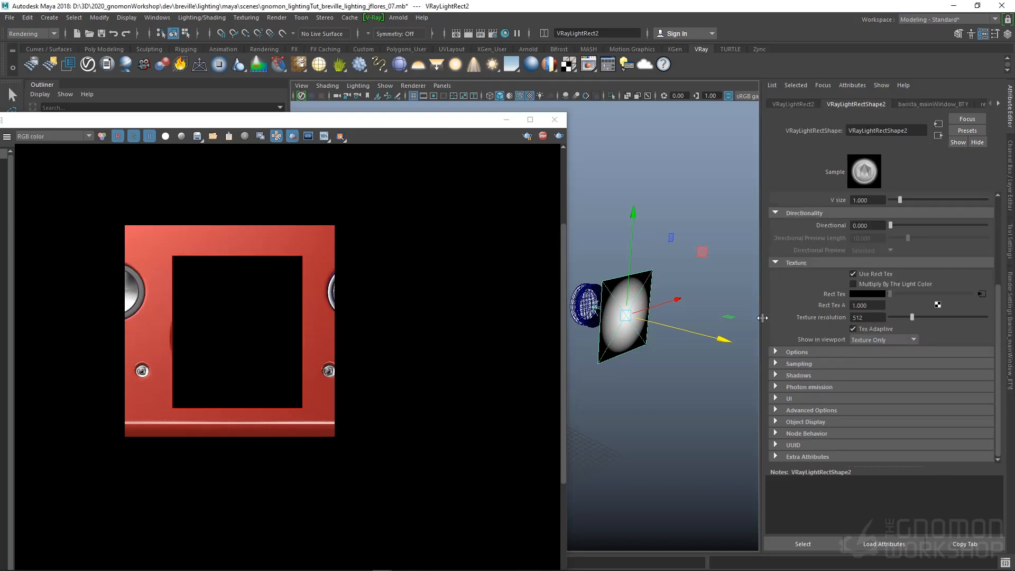
pyautogui.click(811, 354)
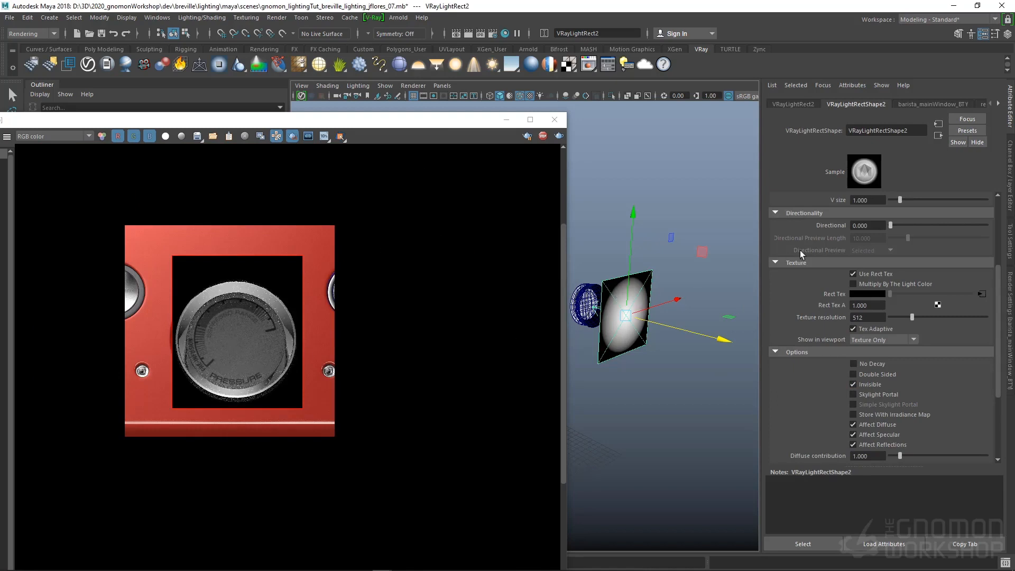
pyautogui.scroll(5, 900, 237)
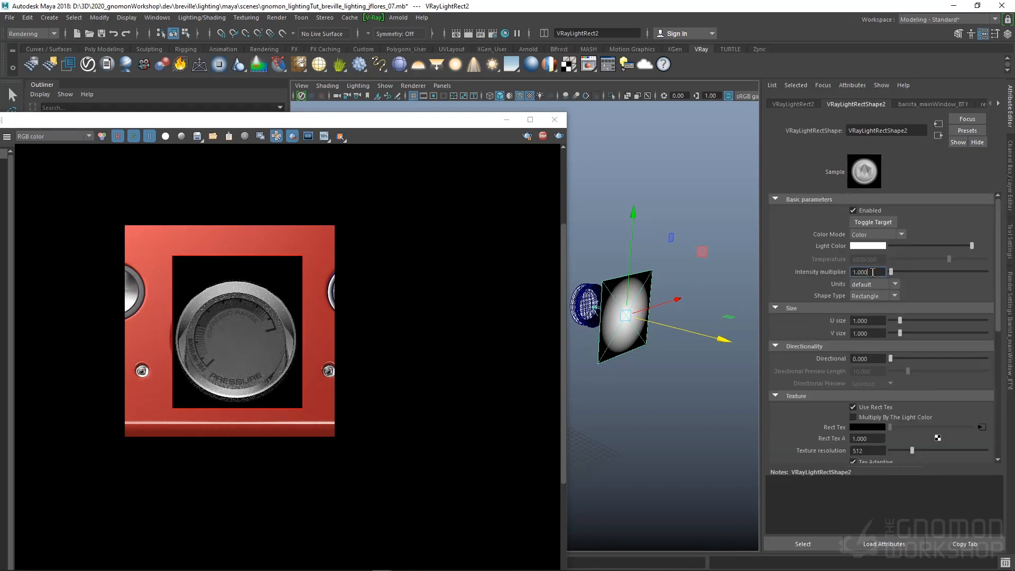
pyautogui.write('.5')
pyautogui.press('Return')
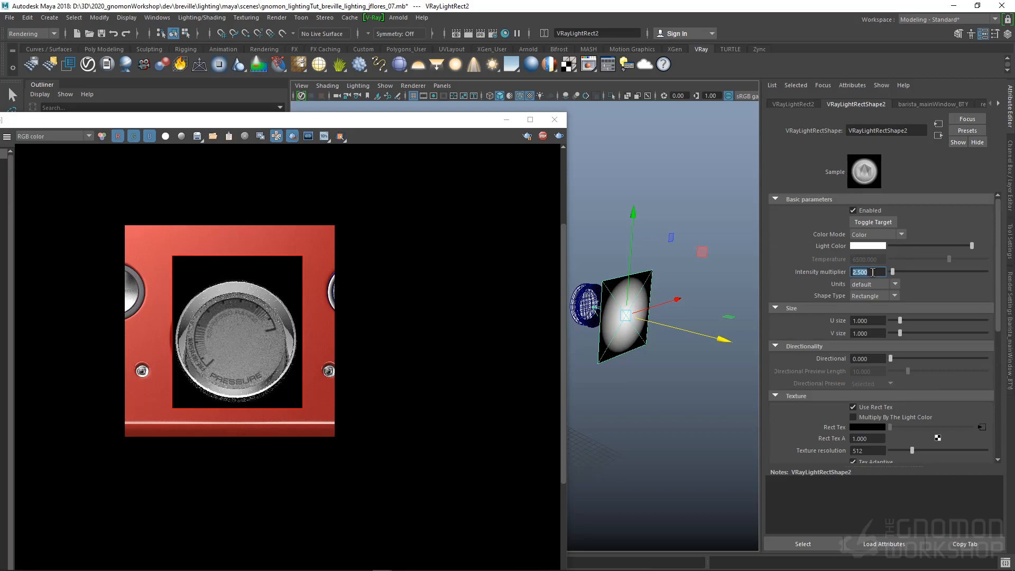
pyautogui.write('5')
pyautogui.press('Return')
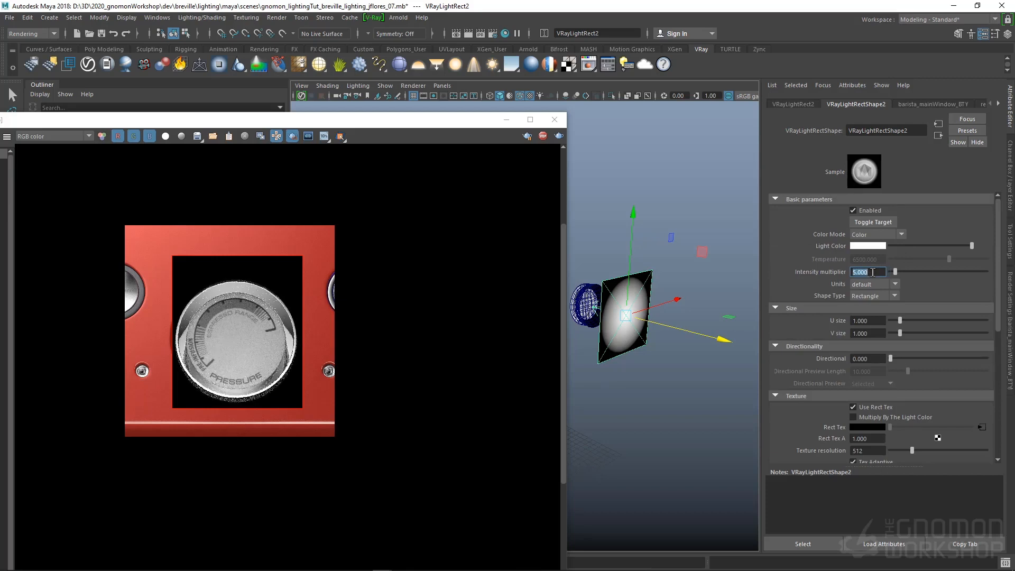
# - Compare the rendered gauge up close with the gauge in the reference photo breville_expressoMachine.jpg in Photos
pyautogui.scroll(1, 242, 344)
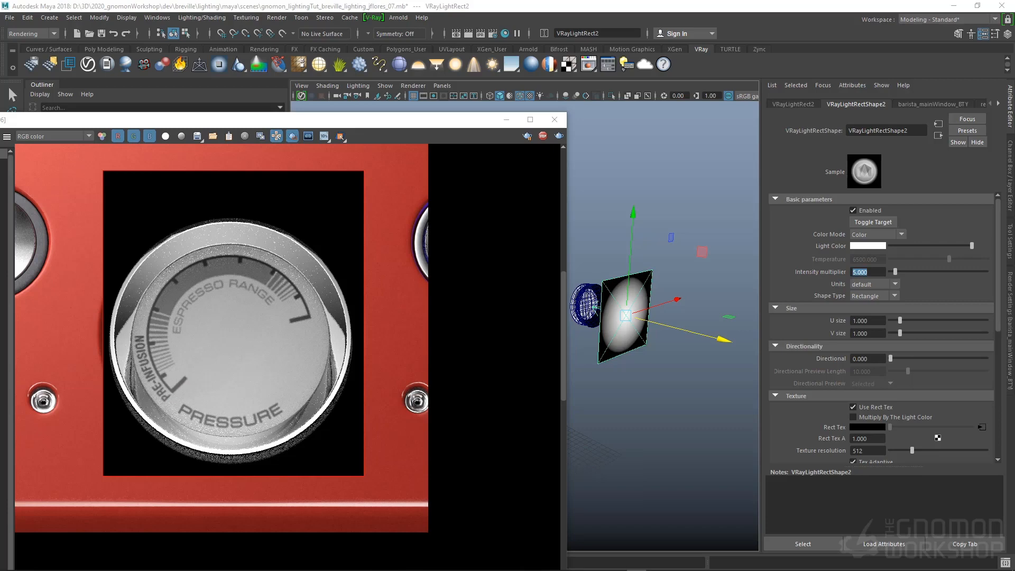
pyautogui.moveTo(1004, 412); pyautogui.dragTo(505, 167)
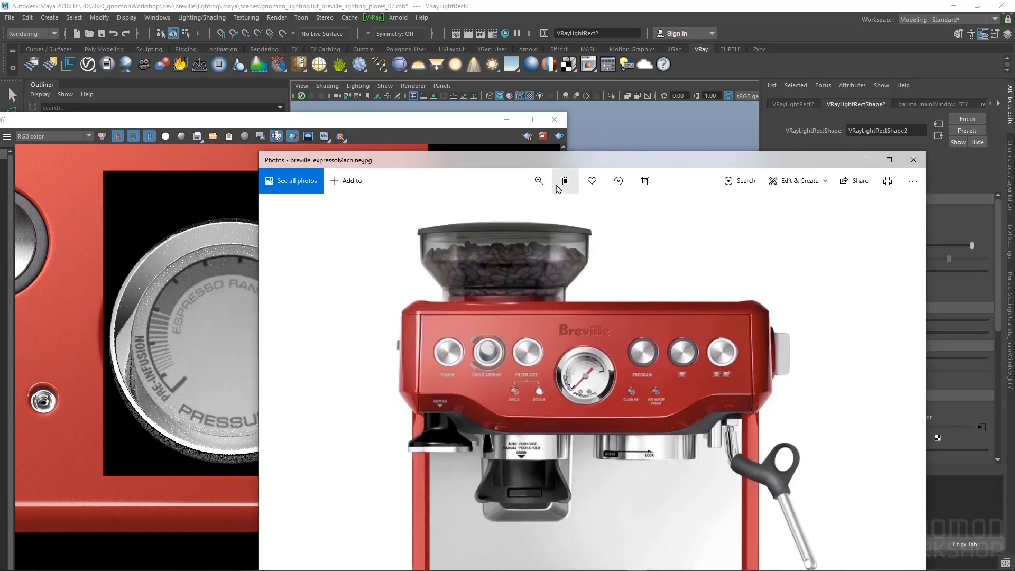
pyautogui.click(539, 180)
pyautogui.moveTo(492, 209); pyautogui.dragTo(554, 286)
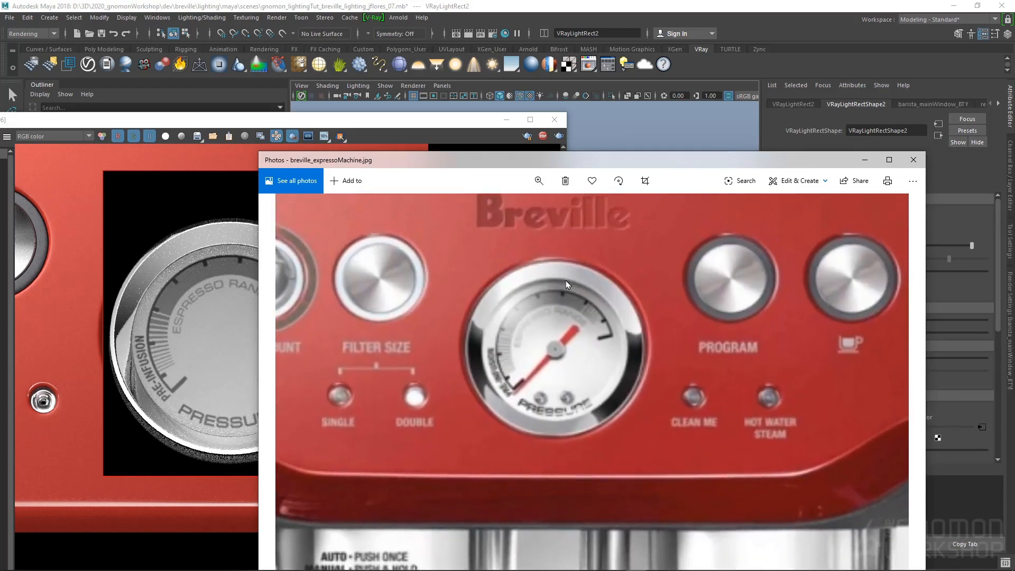
pyautogui.moveTo(432, 161); pyautogui.dragTo(599, 164)
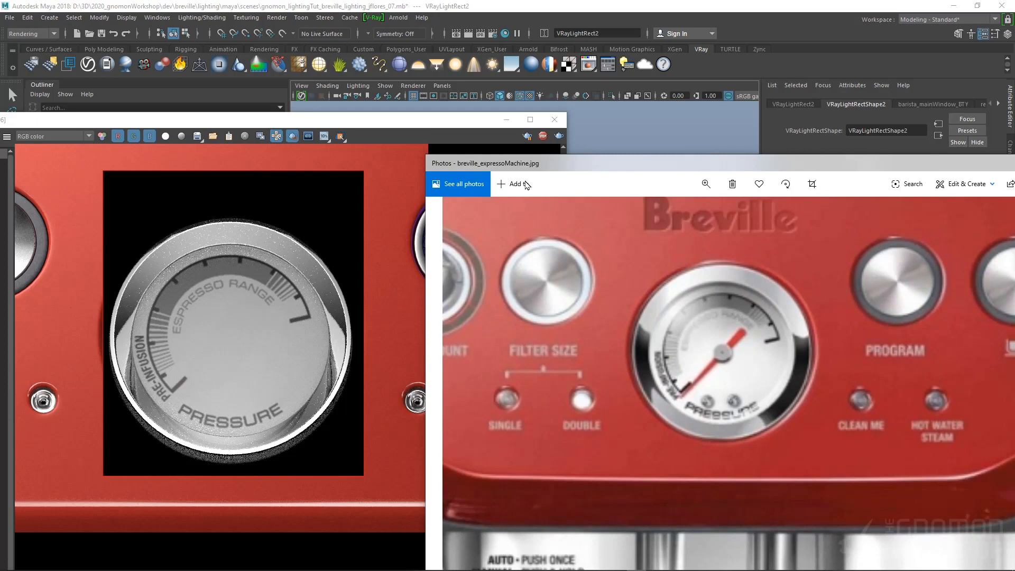
pyautogui.moveTo(546, 164); pyautogui.dragTo(1014, 151)
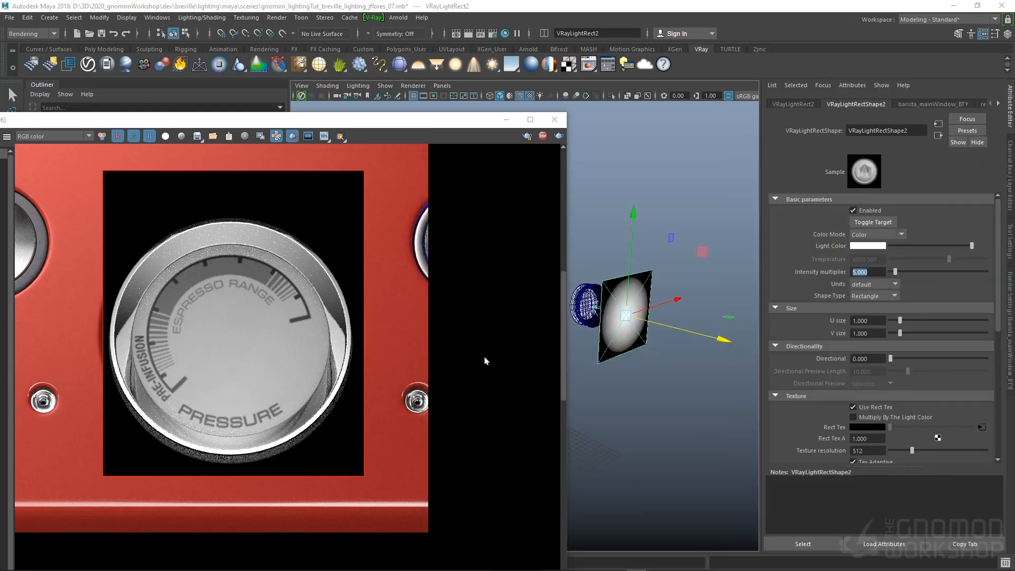
# - Select the gauge's needle geometry from the barista_body_top_BTY render layer and add it to the barista_mainWindow_BTY layer
pyautogui.moveTo(461, 127); pyautogui.dragTo(288, 139)
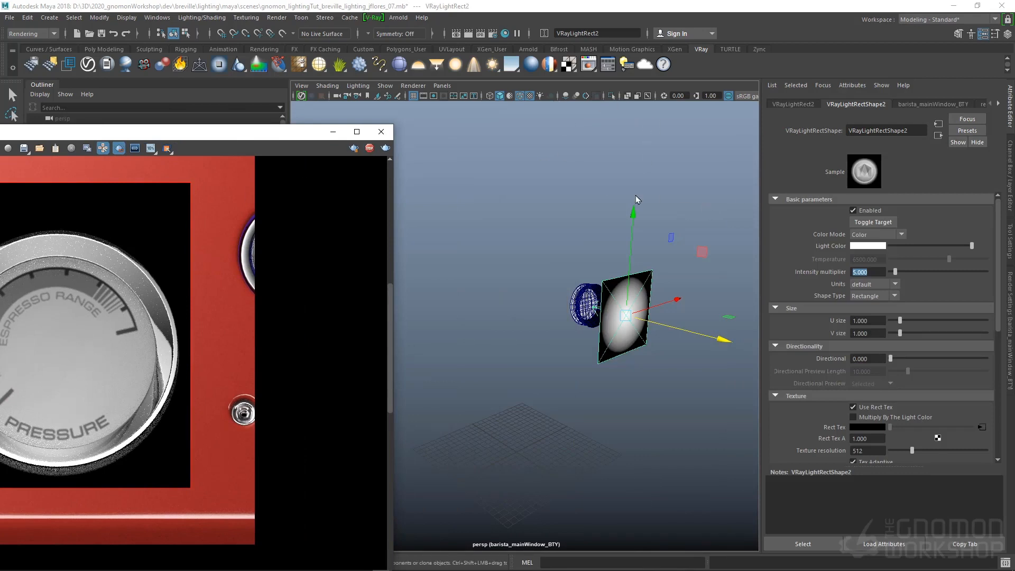
pyautogui.click(1010, 187)
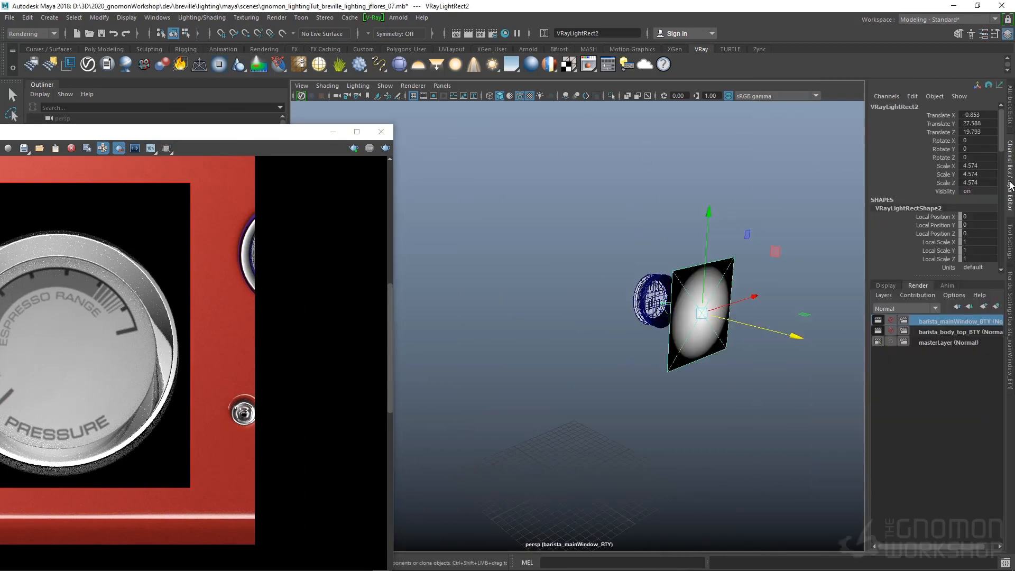
pyautogui.click(946, 332)
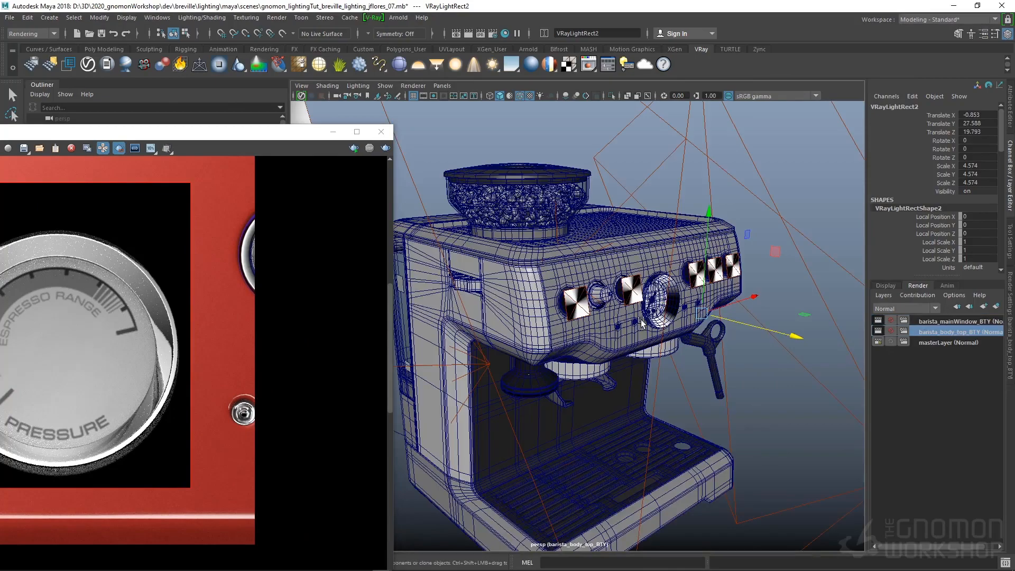
pyautogui.press('f')
pyautogui.keyDown('alt'); pyautogui.moveTo(742, 261); pyautogui.dragTo(656, 268); pyautogui.keyUp('alt')
pyautogui.keyDown('alt'); pyautogui.moveTo(656, 268); pyautogui.dragTo(609, 365, button='right'); pyautogui.keyUp('alt')
pyautogui.keyDown('alt'); pyautogui.moveTo(608, 365); pyautogui.dragTo(645, 358, button='middle'); pyautogui.keyUp('alt')
pyautogui.keyDown('alt'); pyautogui.moveTo(646, 358); pyautogui.dragTo(678, 367, button='right'); pyautogui.keyUp('alt')
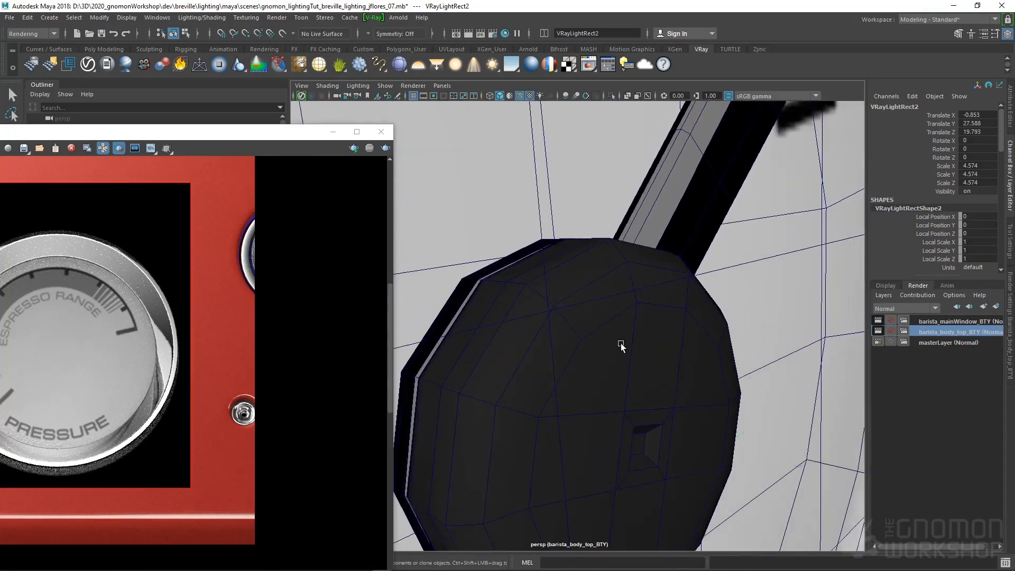
pyautogui.click(611, 342)
pyautogui.keyDown('alt'); pyautogui.moveTo(610, 342); pyautogui.dragTo(639, 346); pyautogui.keyUp('alt')
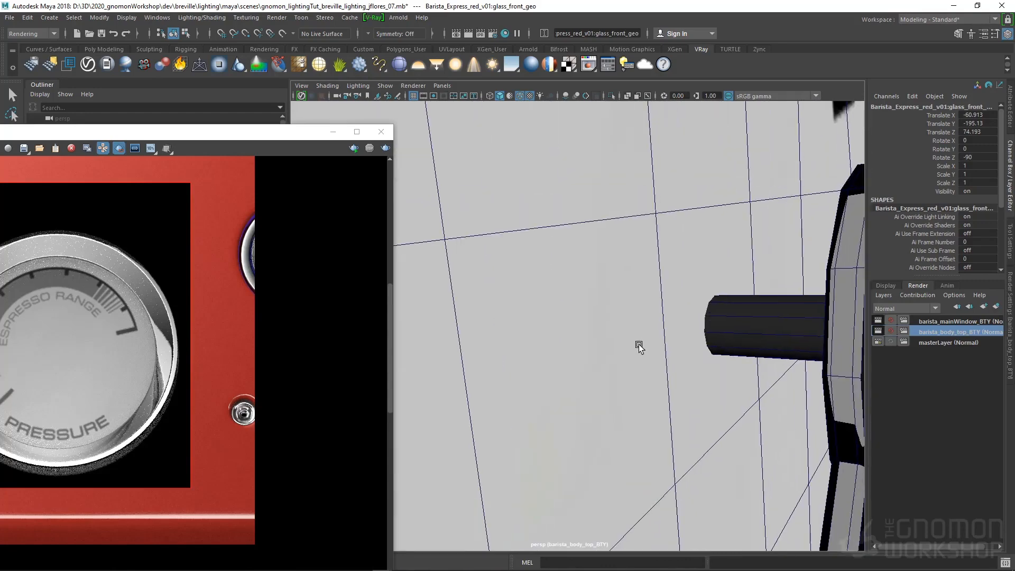
pyautogui.click(755, 333)
pyautogui.press('f')
pyautogui.keyDown('alt'); pyautogui.moveTo(720, 355); pyautogui.dragTo(629, 338, button='right'); pyautogui.keyUp('alt')
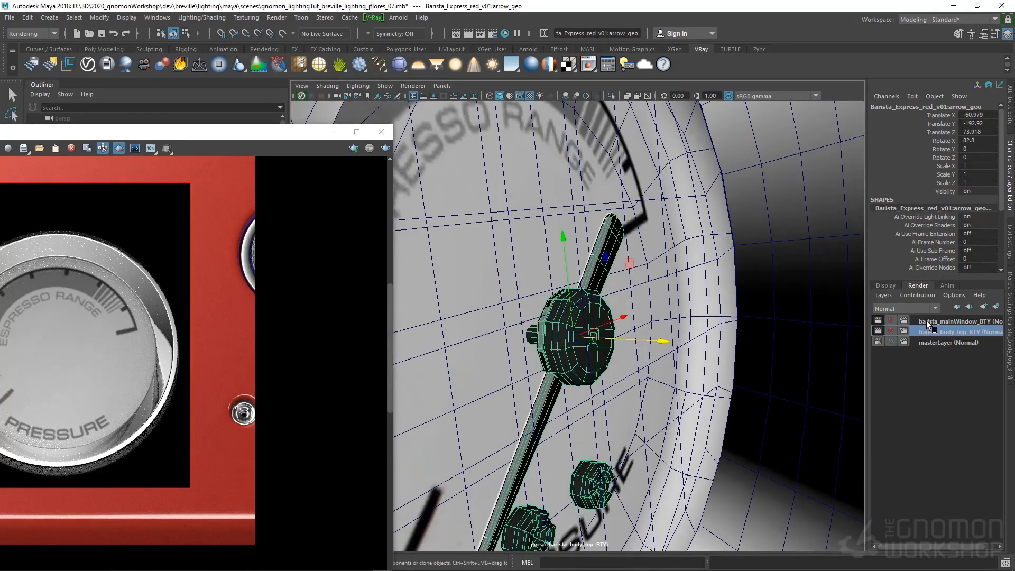
pyautogui.click(927, 321)
pyautogui.rightClick(926, 320)
pyautogui.click(930, 344)
pyautogui.press('q')
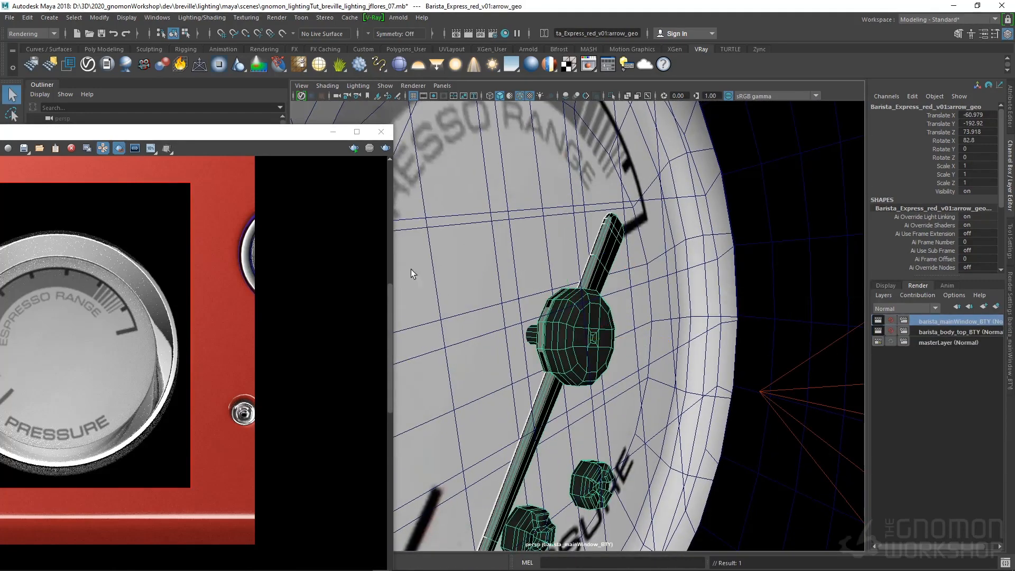
# - Re-render the gauge region on the barista_mainWindow_BTY layer and review the gauge with its needle
pyautogui.moveTo(289, 130); pyautogui.dragTo(521, 116)
pyautogui.click(601, 130)
pyautogui.click(655, 134)
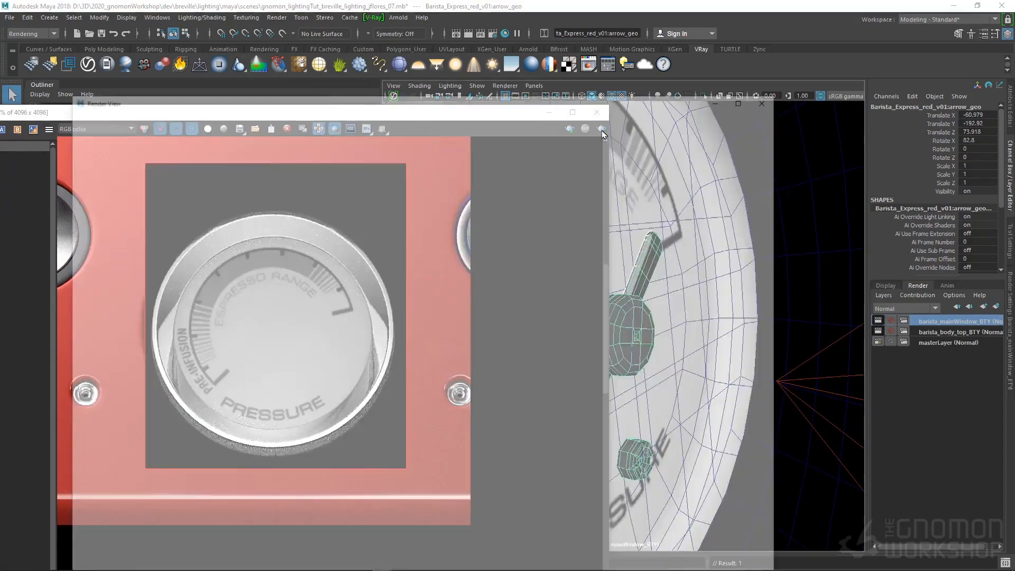
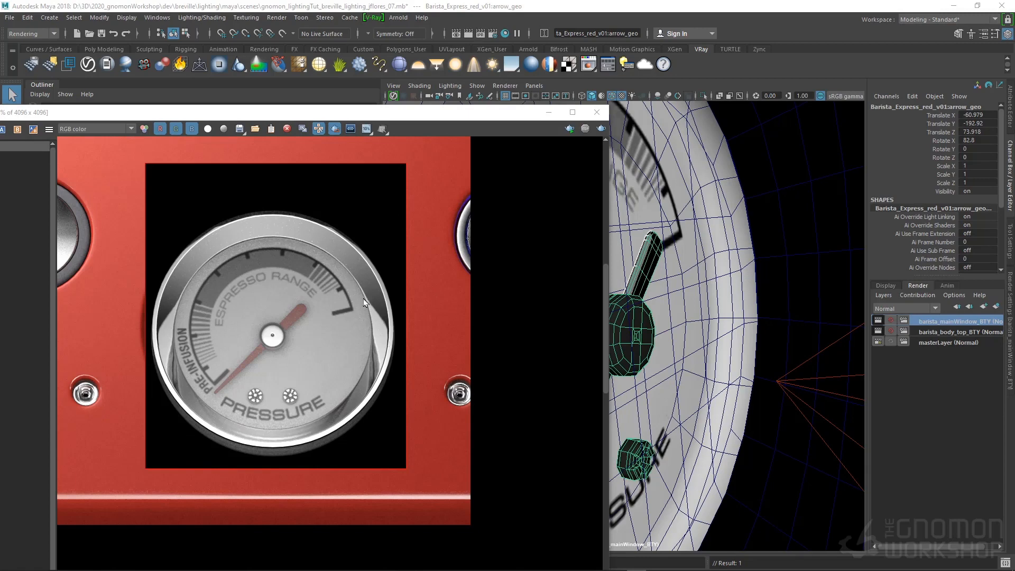
pyautogui.scroll(-4, 368, 324)
pyautogui.scroll(2, 350, 325)
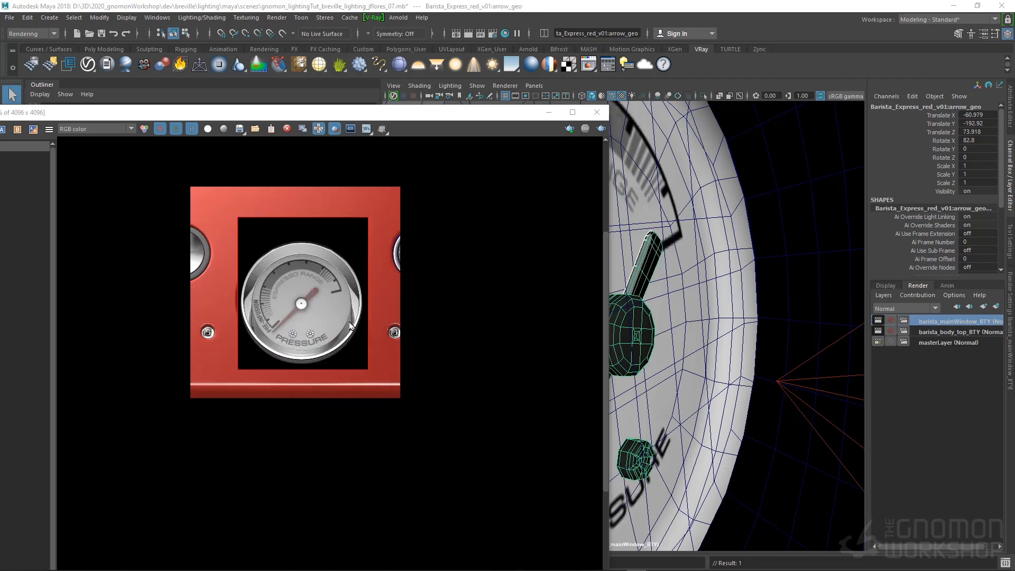
# - Activate the barista_body_top_BTY layer and render a wide region across the front panel buttons, inspecting the button beside the gauge
pyautogui.click(923, 332)
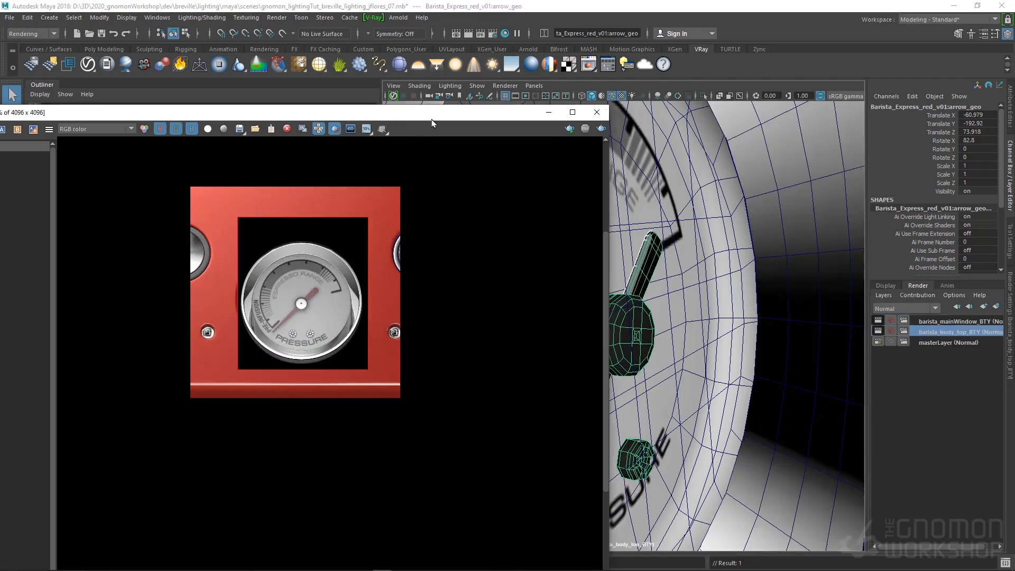
pyautogui.moveTo(418, 114); pyautogui.dragTo(469, 128)
pyautogui.scroll(-1, 360, 293)
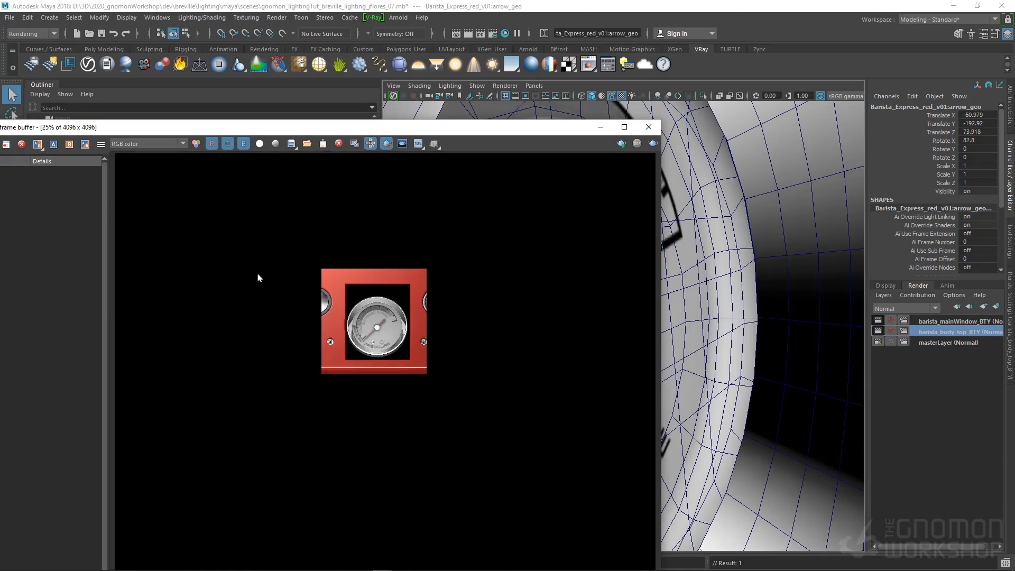
pyautogui.moveTo(237, 259); pyautogui.dragTo(465, 327)
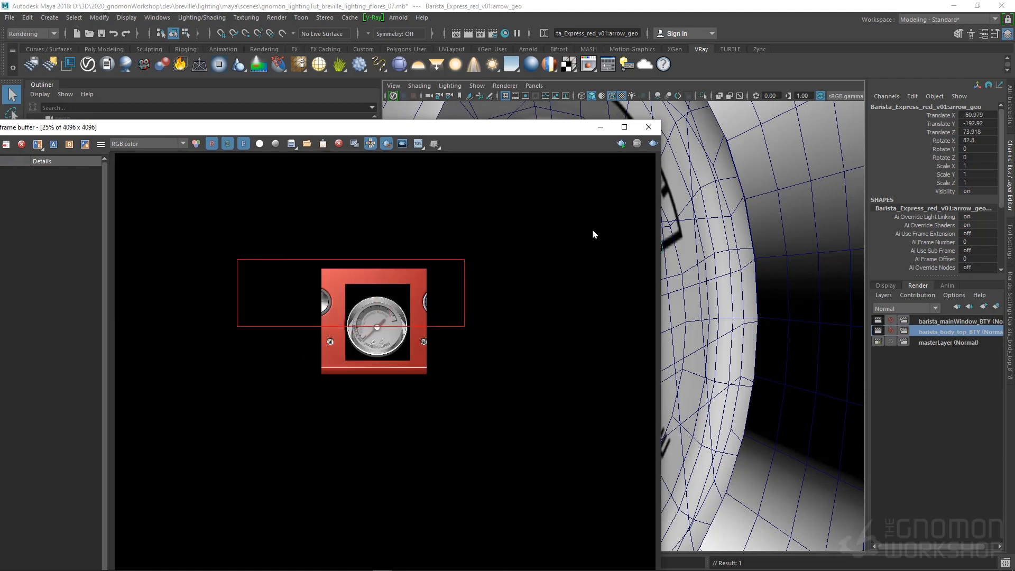
pyautogui.click(654, 149)
pyautogui.click(683, 151)
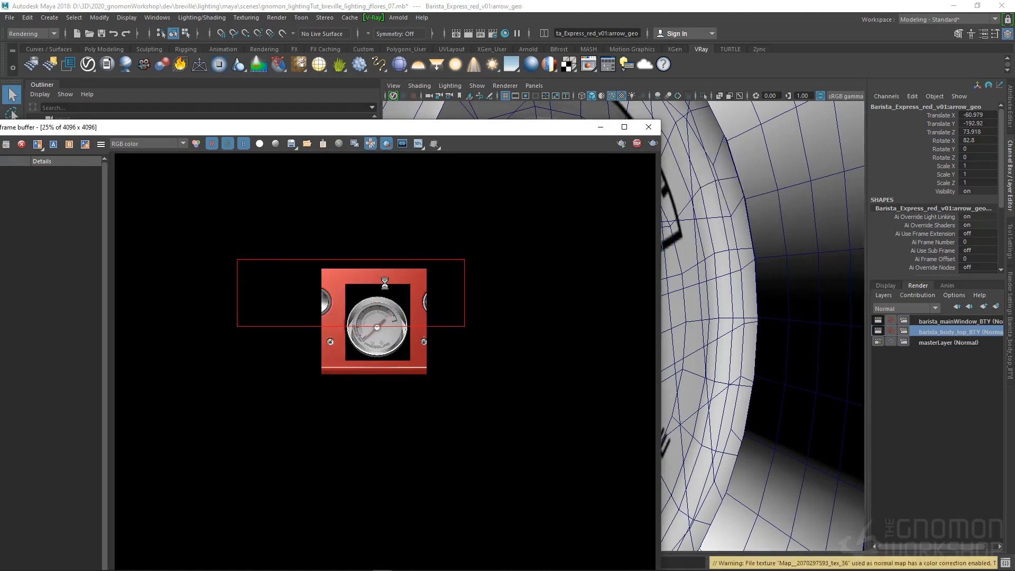
pyautogui.doubleClick(436, 295)
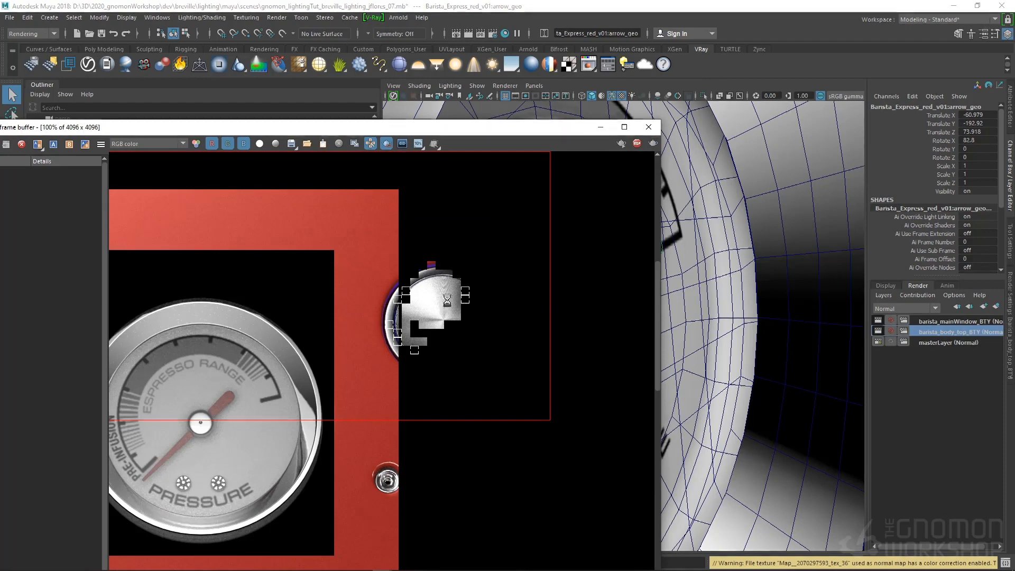
pyautogui.scroll(2, 422, 318)
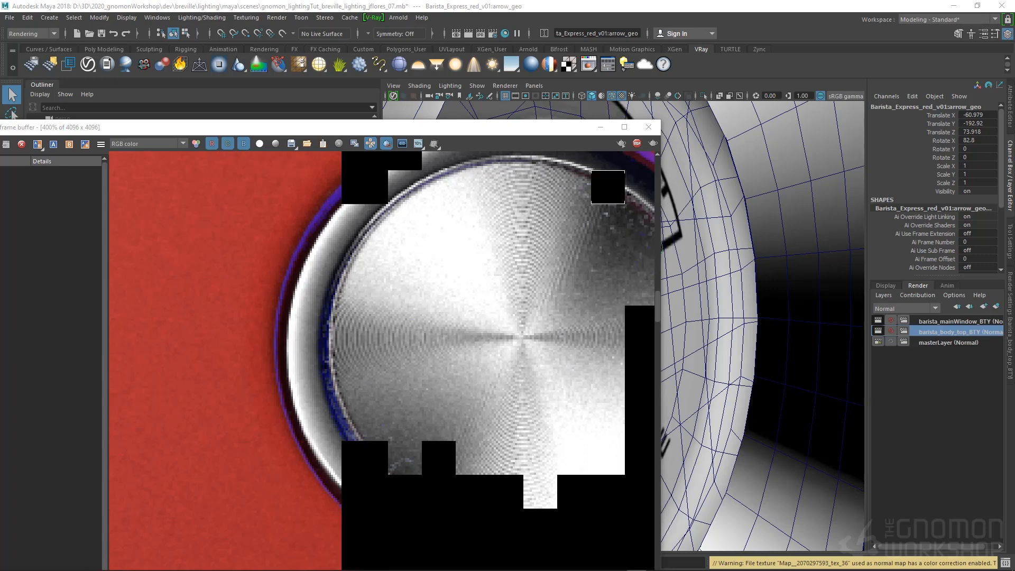
# - Examine the brushed-metal reflections on the front buttons in the reference photo breville_expressoMachine.jpg and compare them with the rendered button
pyautogui.moveTo(979, 394); pyautogui.dragTo(451, 258)
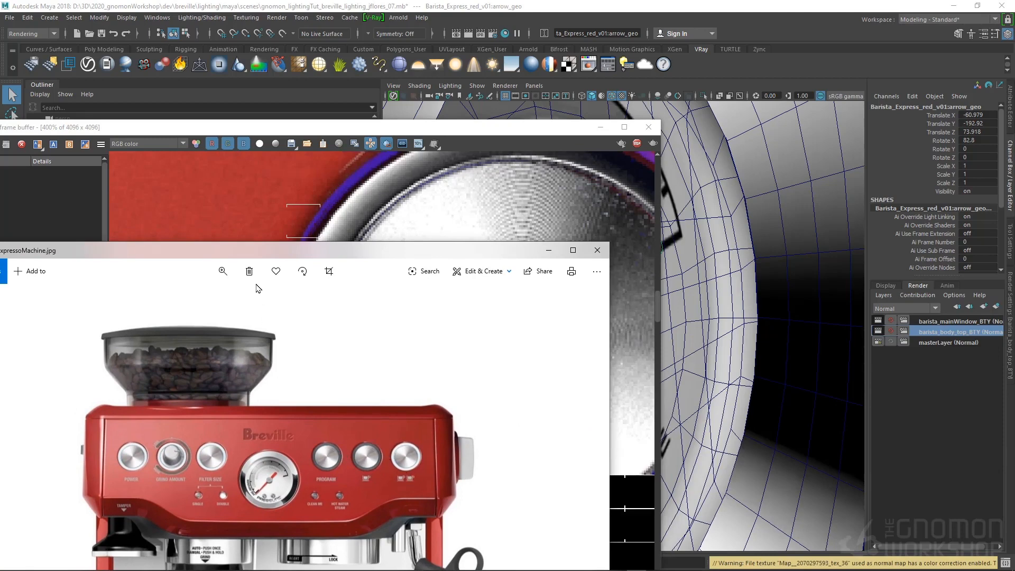
pyautogui.click(228, 276)
pyautogui.moveTo(173, 300); pyautogui.dragTo(227, 300)
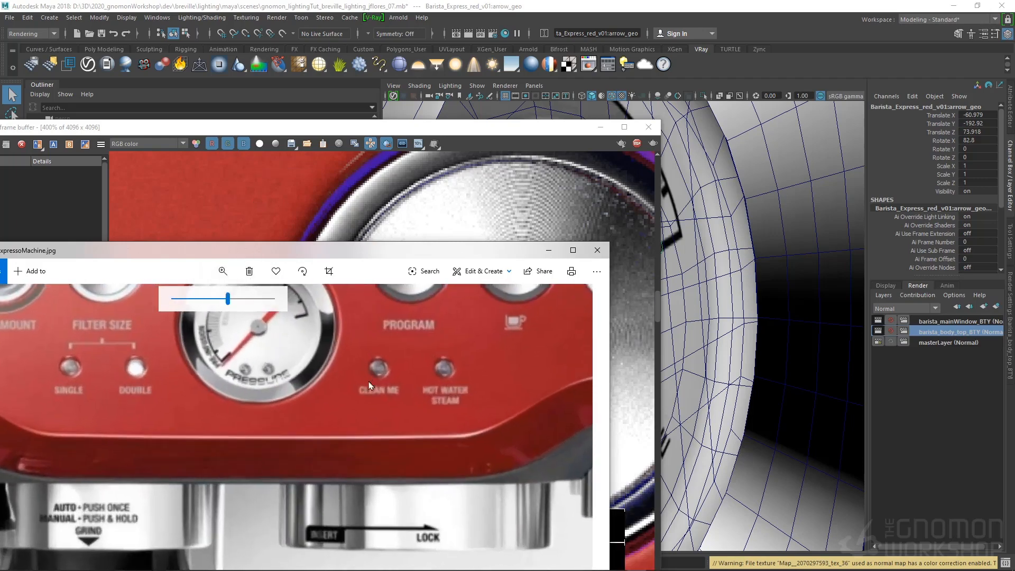
pyautogui.moveTo(370, 386); pyautogui.dragTo(285, 481)
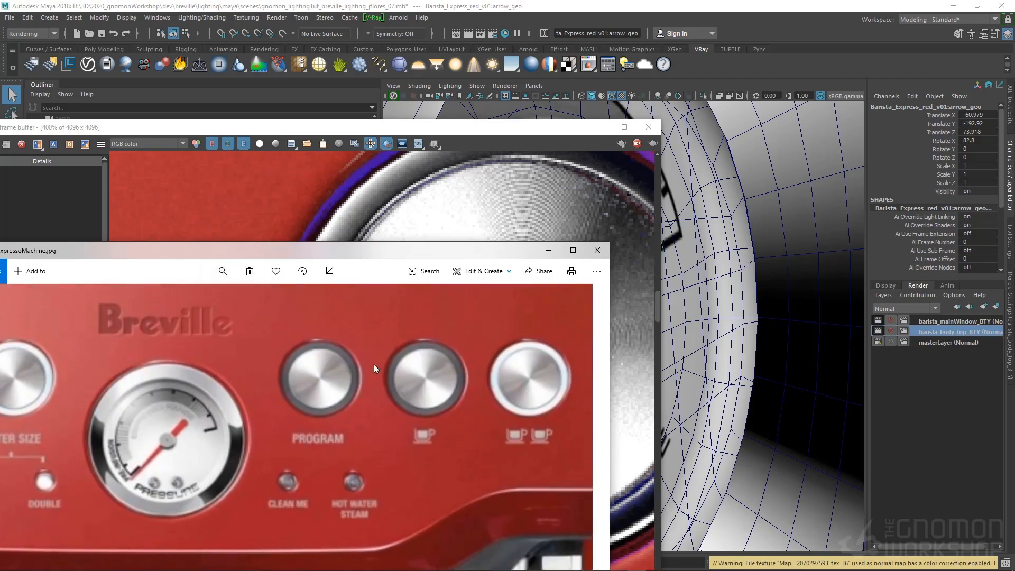
pyautogui.moveTo(198, 359); pyautogui.dragTo(404, 366)
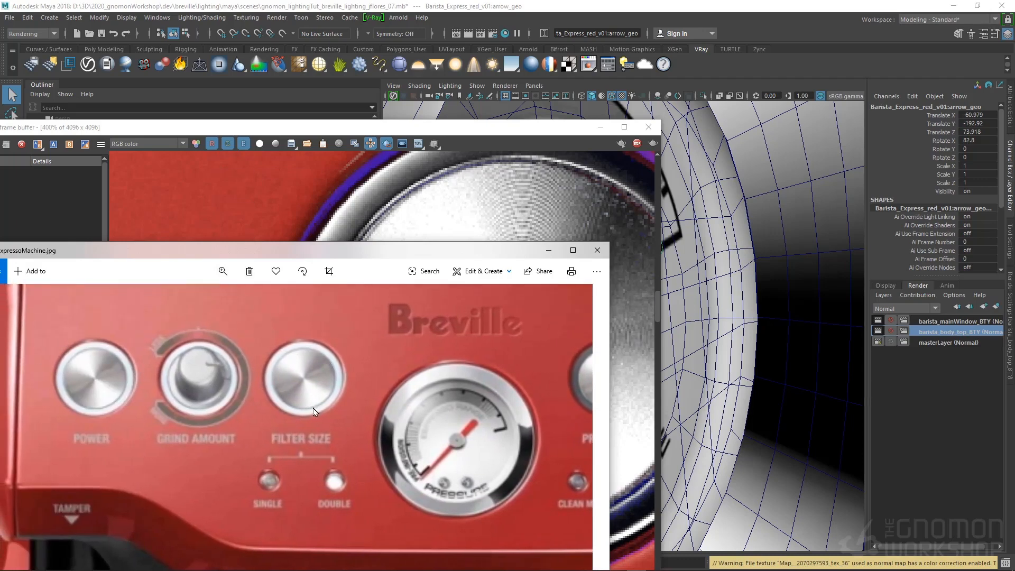
pyautogui.moveTo(385, 386); pyautogui.dragTo(75, 380)
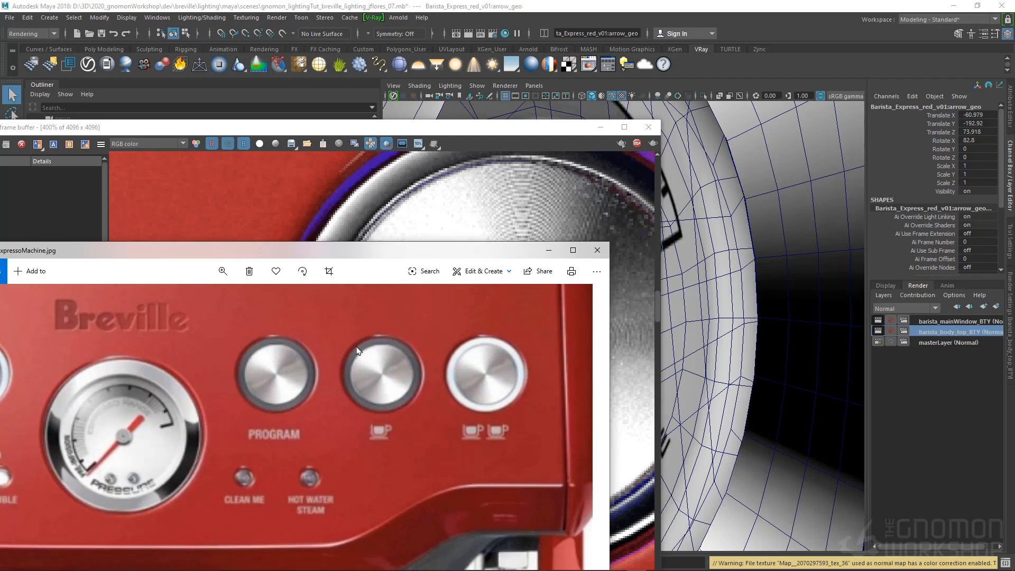
pyautogui.moveTo(244, 370); pyautogui.dragTo(489, 394)
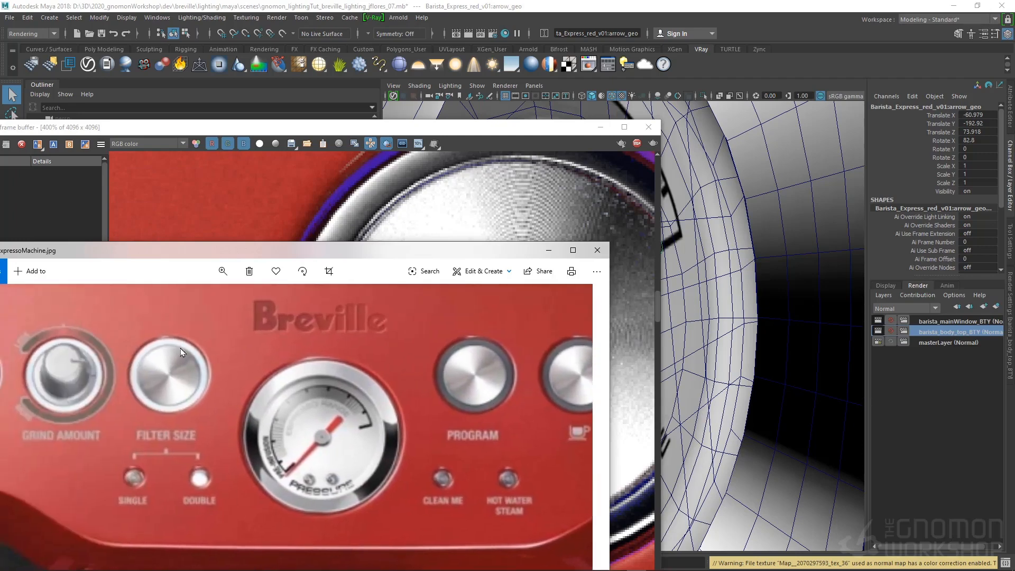
pyautogui.moveTo(38, 346); pyautogui.dragTo(94, 371)
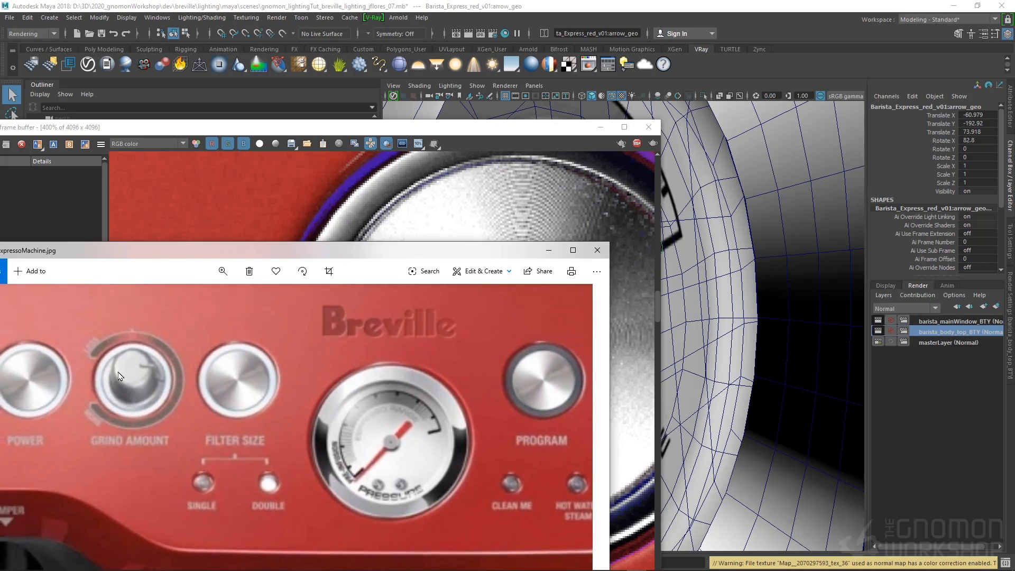
pyautogui.moveTo(507, 377); pyautogui.dragTo(347, 365)
pyautogui.moveTo(556, 312); pyautogui.dragTo(419, 284)
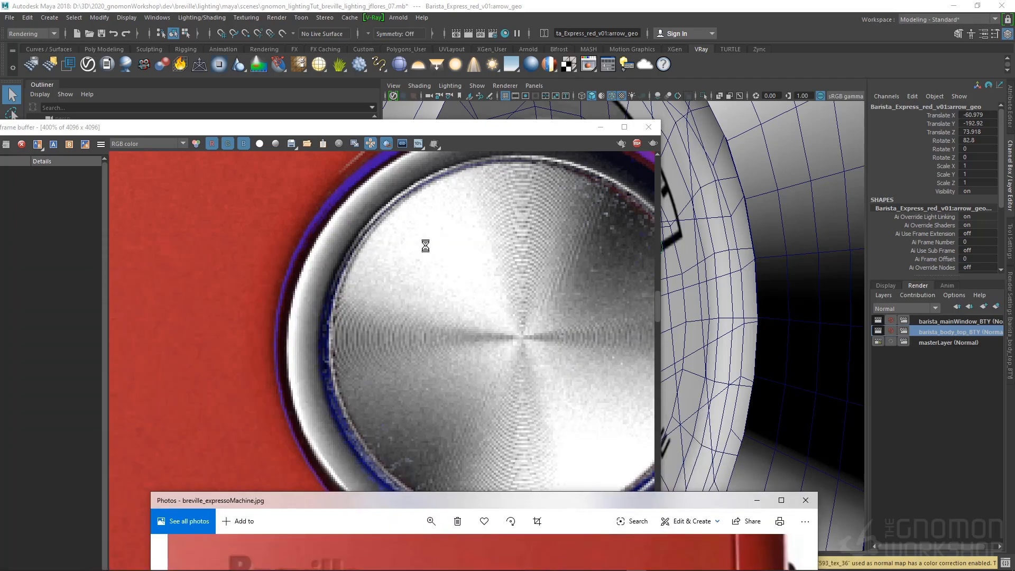
pyautogui.scroll(-2, 445, 242)
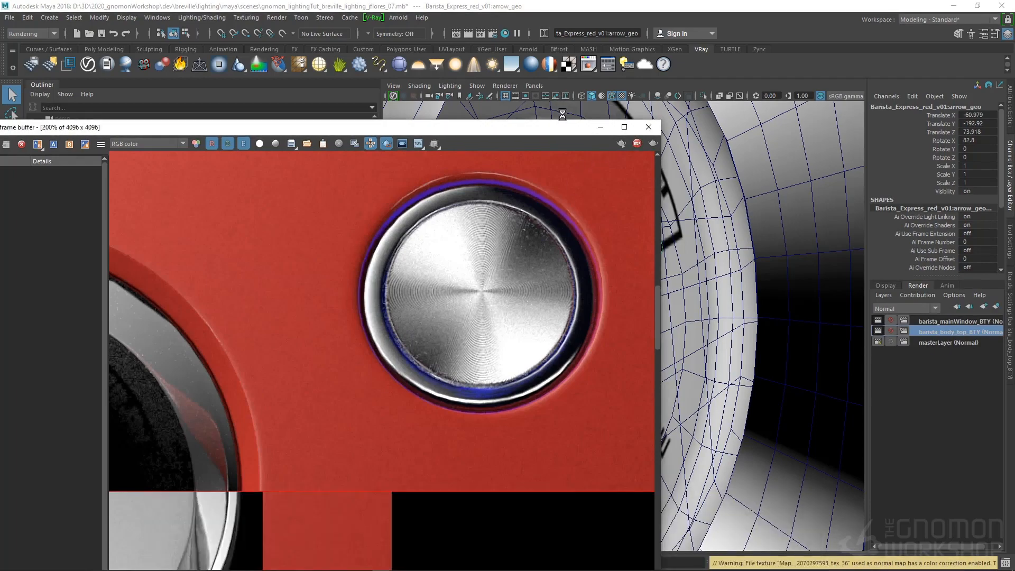
# - Select the metal rings around the front buttons with all lights illuminating them, and break the light links between them
pyautogui.moveTo(553, 124); pyautogui.dragTo(310, 264)
pyautogui.scroll(-8, 548, 244)
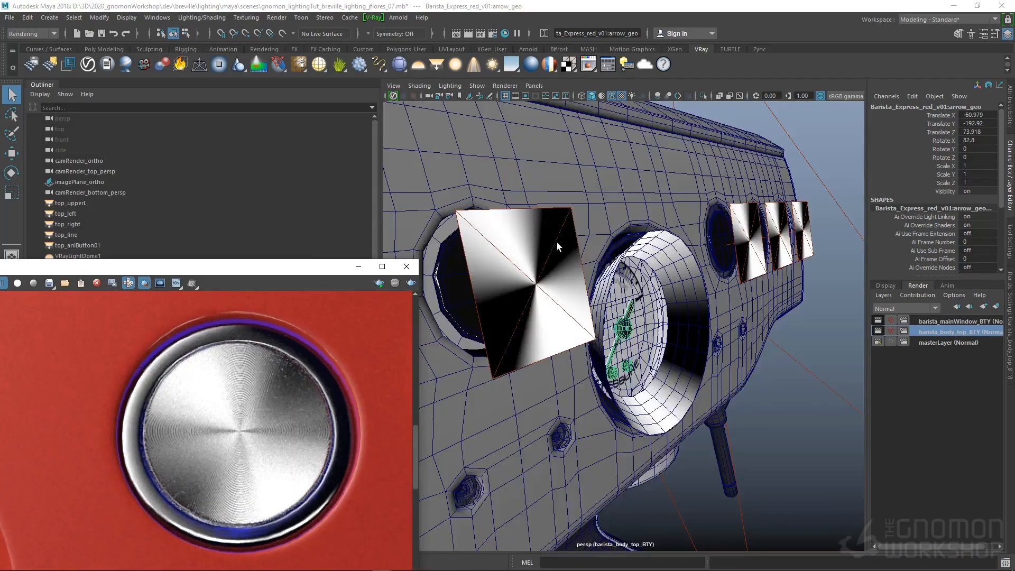
pyautogui.keyDown('alt'); pyautogui.moveTo(609, 301); pyautogui.dragTo(646, 298); pyautogui.keyUp('alt')
pyautogui.keyDown('alt'); pyautogui.moveTo(478, 286); pyautogui.dragTo(519, 282, button='right'); pyautogui.keyUp('alt')
pyautogui.click(518, 278)
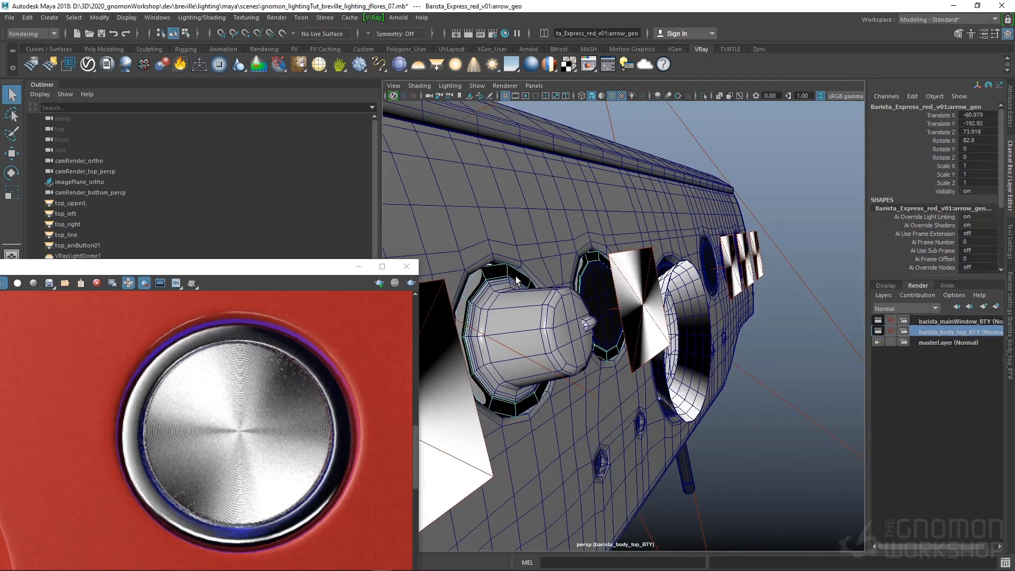
pyautogui.keyDown('alt'); pyautogui.moveTo(633, 284); pyautogui.dragTo(608, 284, button='right'); pyautogui.keyUp('alt')
pyautogui.click(201, 18)
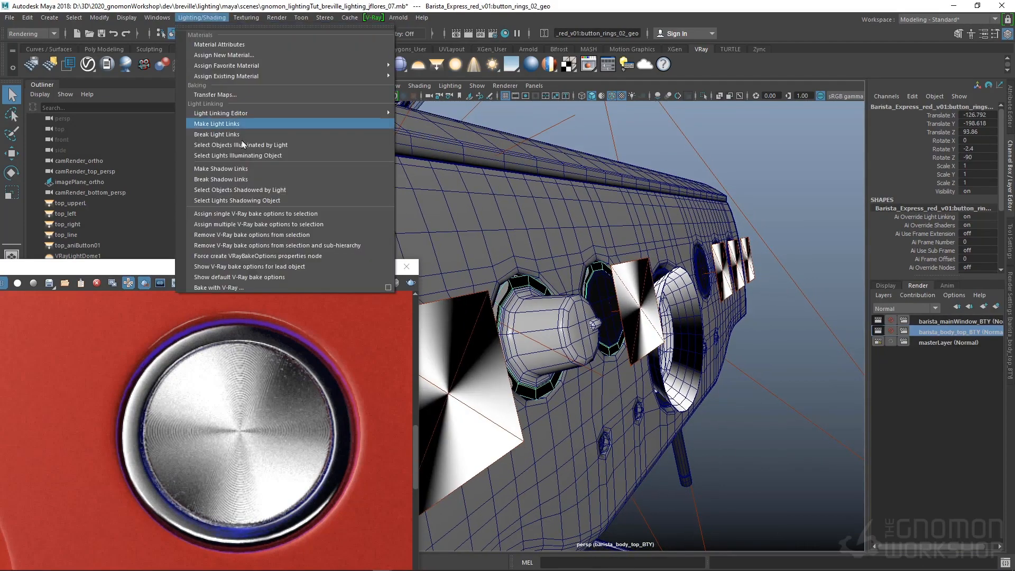
pyautogui.click(243, 148)
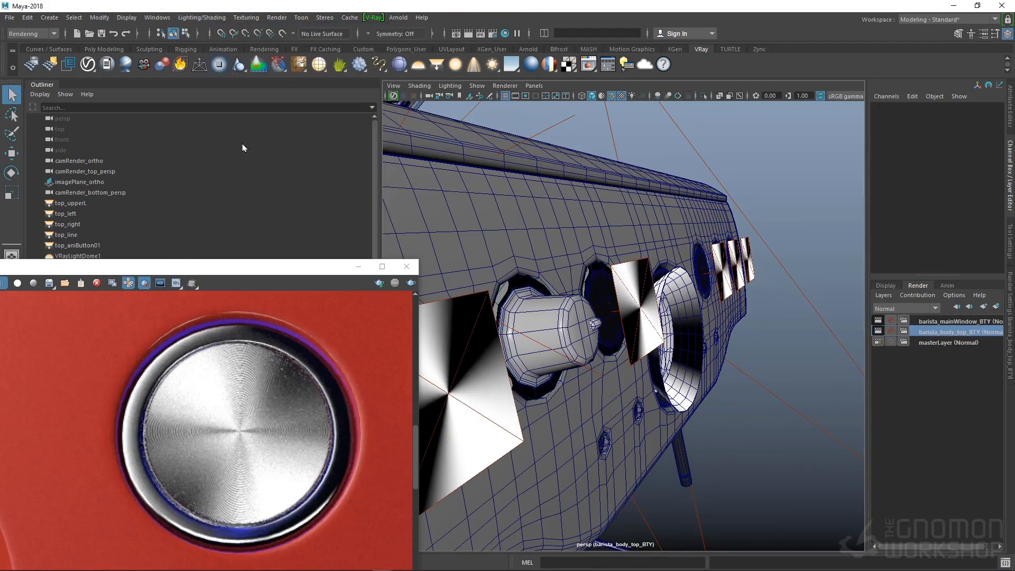
pyautogui.click(516, 281)
pyautogui.click(219, 18)
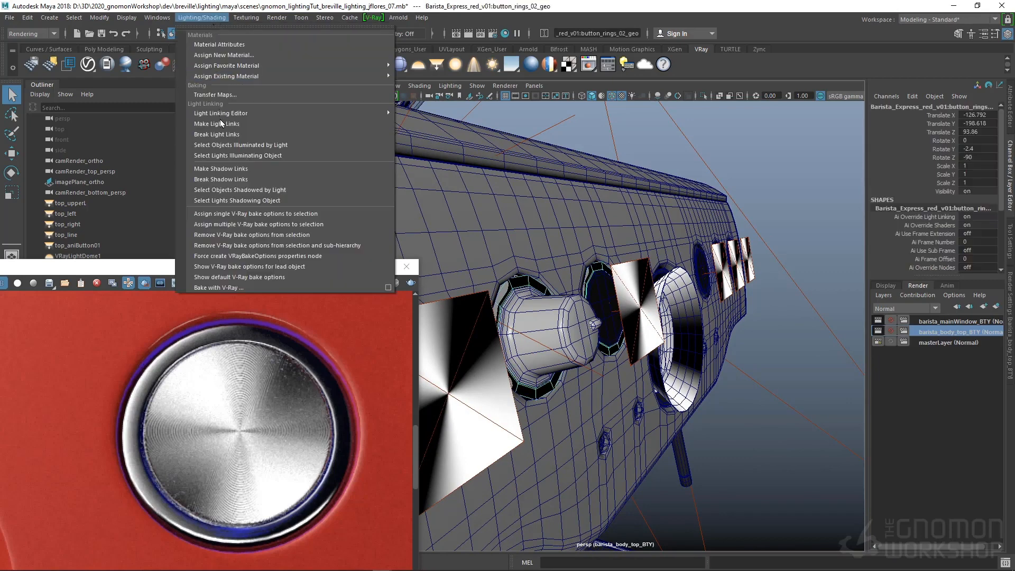
pyautogui.click(227, 152)
pyautogui.click(532, 285)
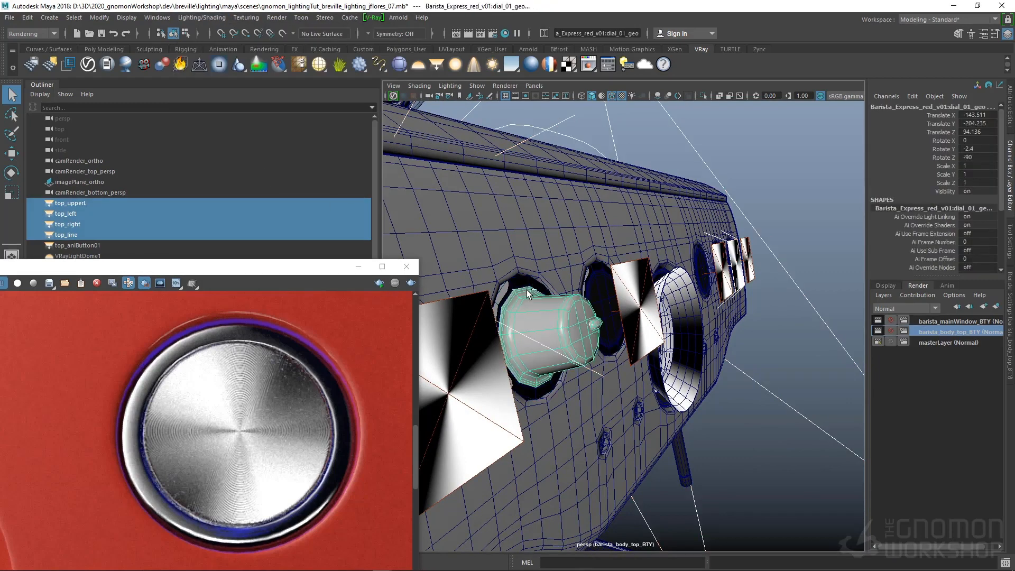
pyautogui.click(516, 282)
pyautogui.click(207, 18)
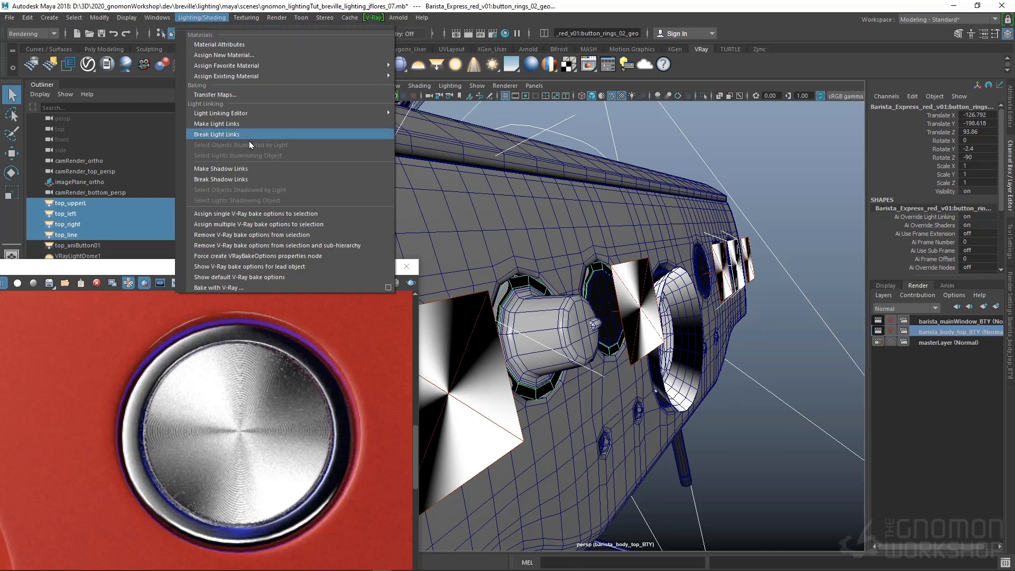
pyautogui.click(249, 133)
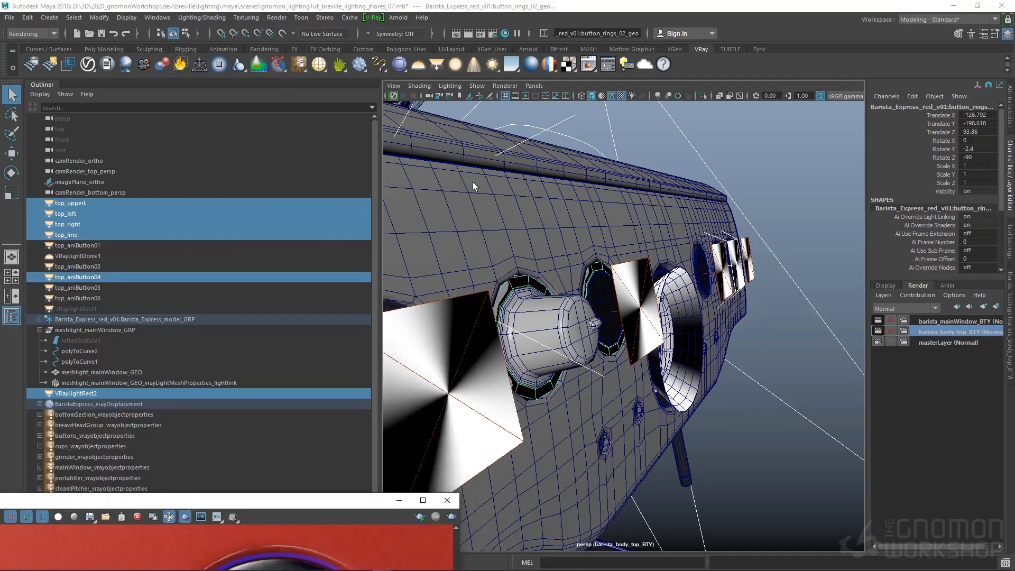
# - Create a V-Ray dome light for the button rings and rename it buttonRing_dome
pyautogui.click(420, 66)
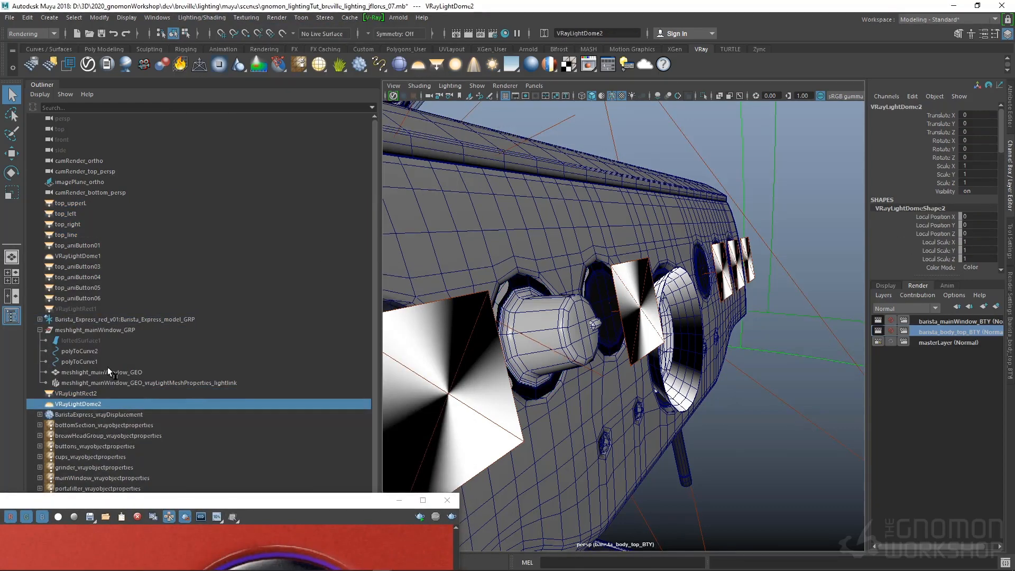
pyautogui.click(518, 284)
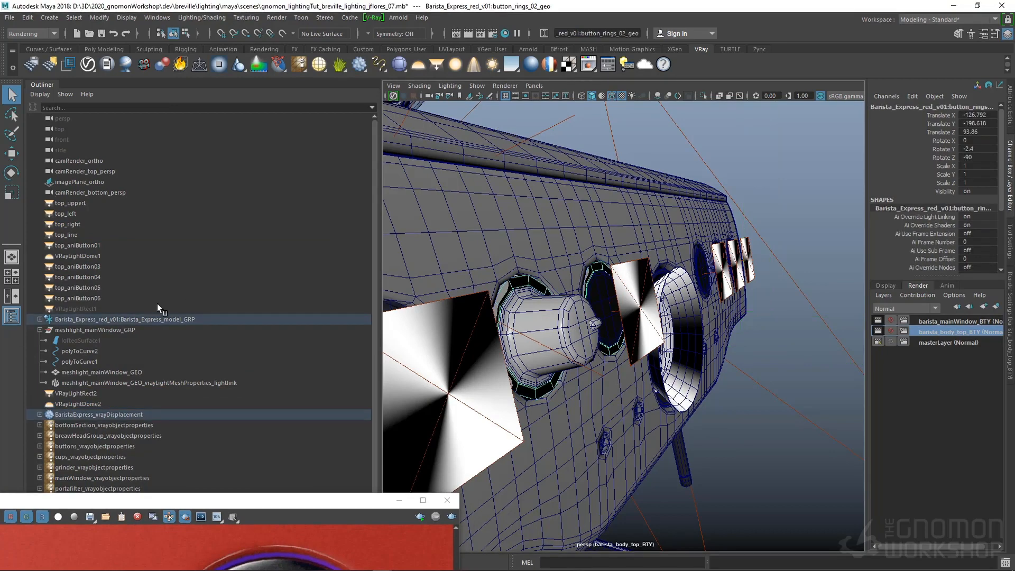
pyautogui.press('f')
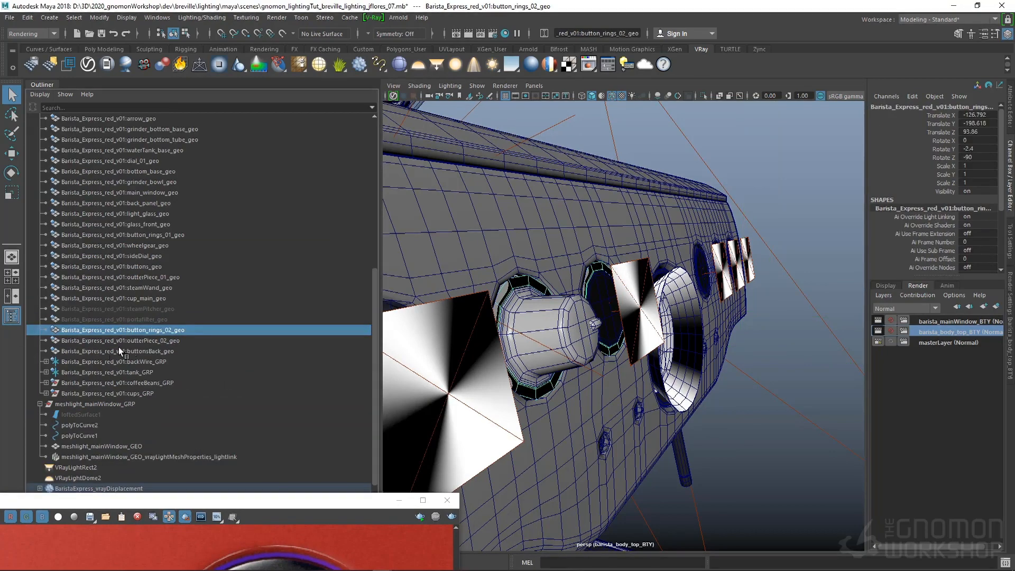
pyautogui.scroll(-3, 111, 370)
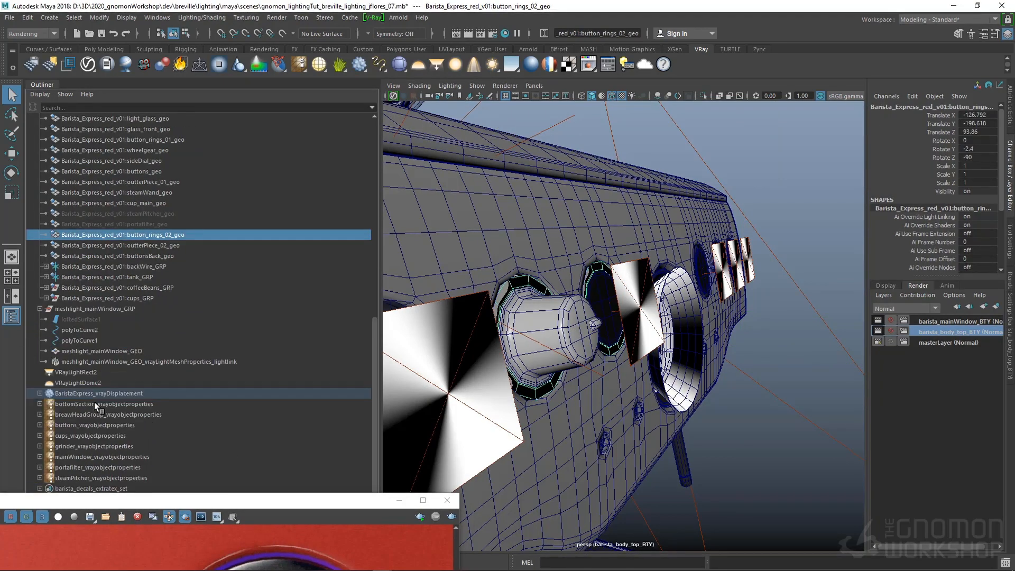
pyautogui.click(91, 394)
pyautogui.click(91, 383)
pyautogui.doubleClick(91, 383)
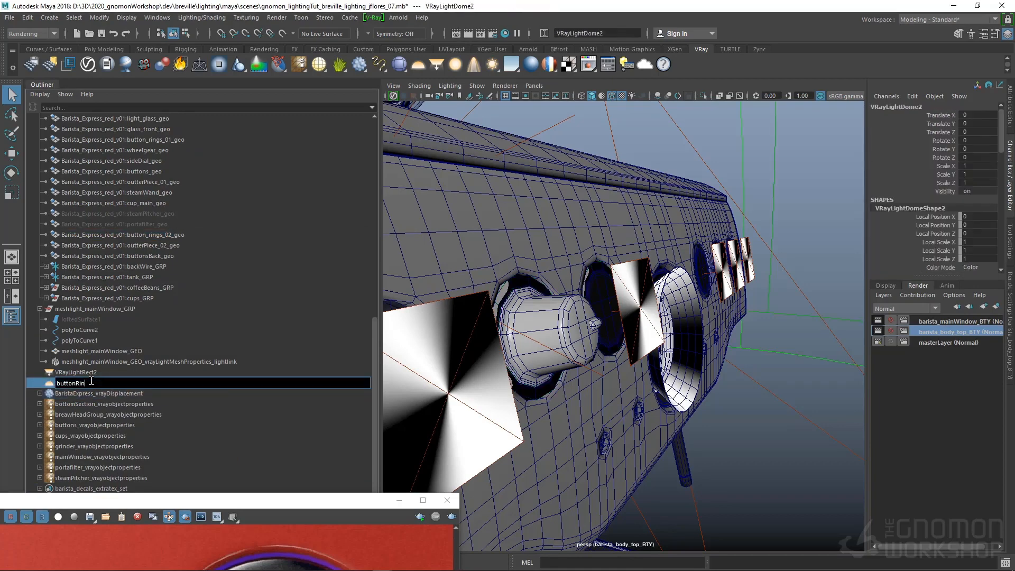
pyautogui.write('buttonRing_dome')
pyautogui.press('Return')
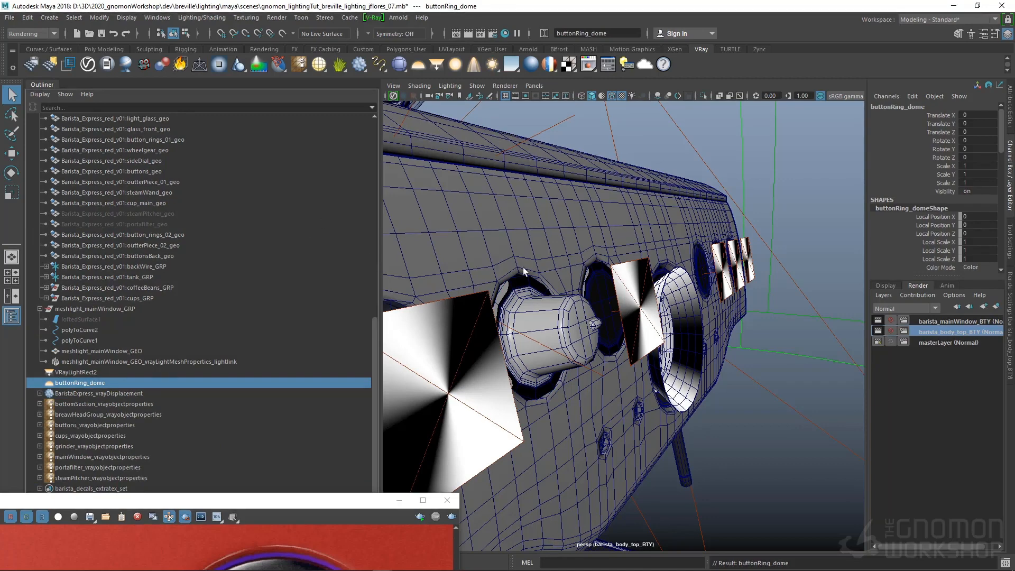
# - Try to break the light links of buttonRing_dome to every illuminated object except the button rings
pyautogui.click(219, 18)
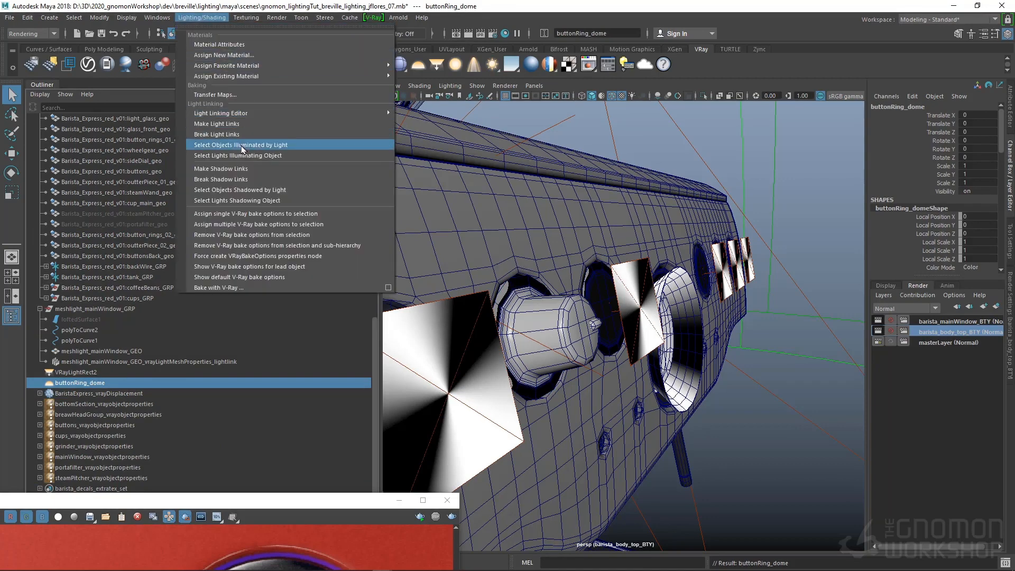
pyautogui.click(245, 145)
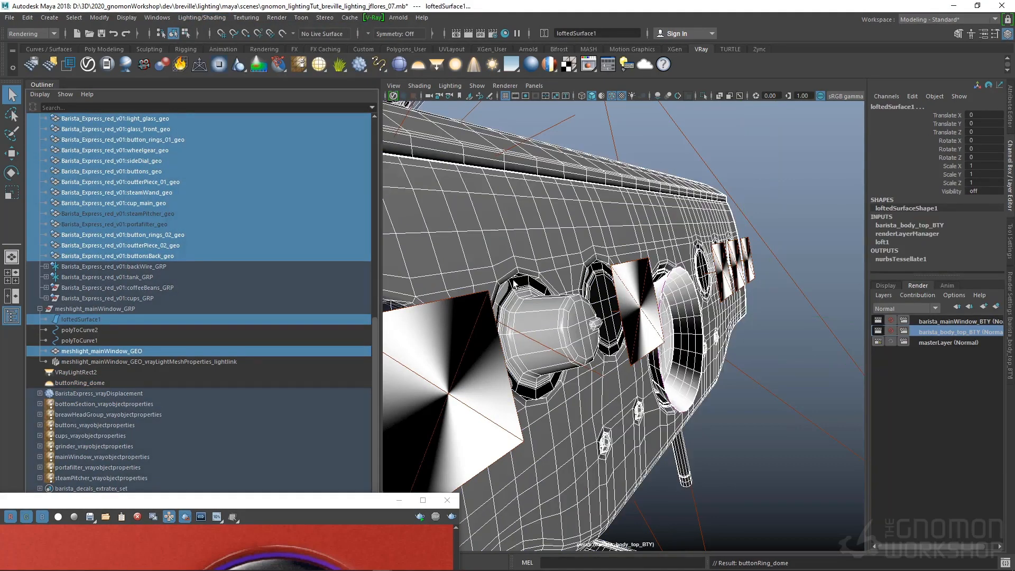
pyautogui.keyDown('shift'); pyautogui.click(513, 281); pyautogui.keyUp('shift')
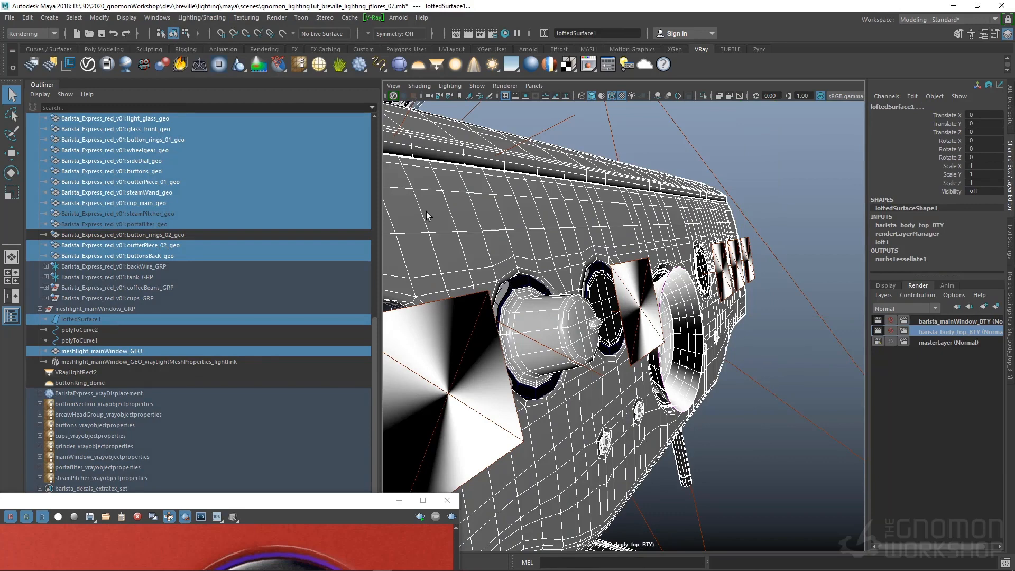
pyautogui.click(207, 17)
pyautogui.click(230, 137)
pyautogui.click(829, 432)
# - Show the buttonRing_dome light attributes and render a region around the button beside the gauge, inspecting its ring up close
pyautogui.click(76, 382)
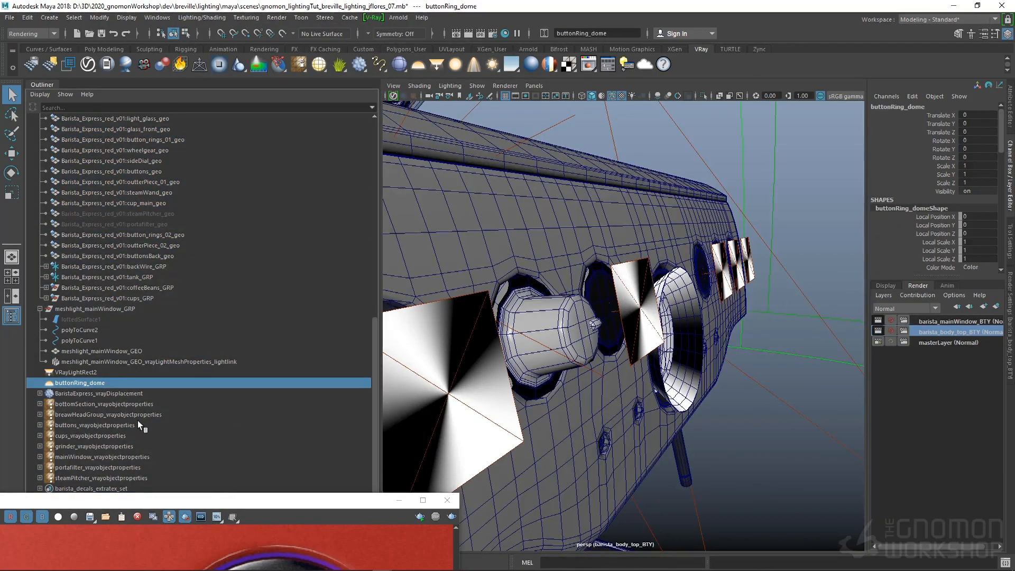
pyautogui.moveTo(241, 503); pyautogui.dragTo(313, 83)
pyautogui.scroll(-3, 228, 222)
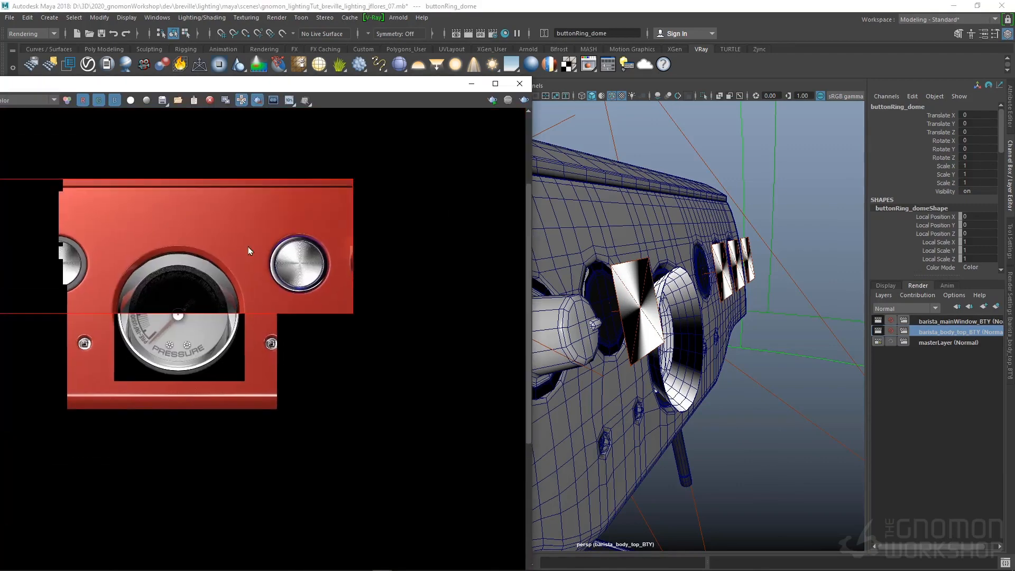
pyautogui.moveTo(224, 204)
pyautogui.mouseDown()
pyautogui.moveTo(492, 263)
pyautogui.moveTo(502, 294)
pyautogui.mouseUp()
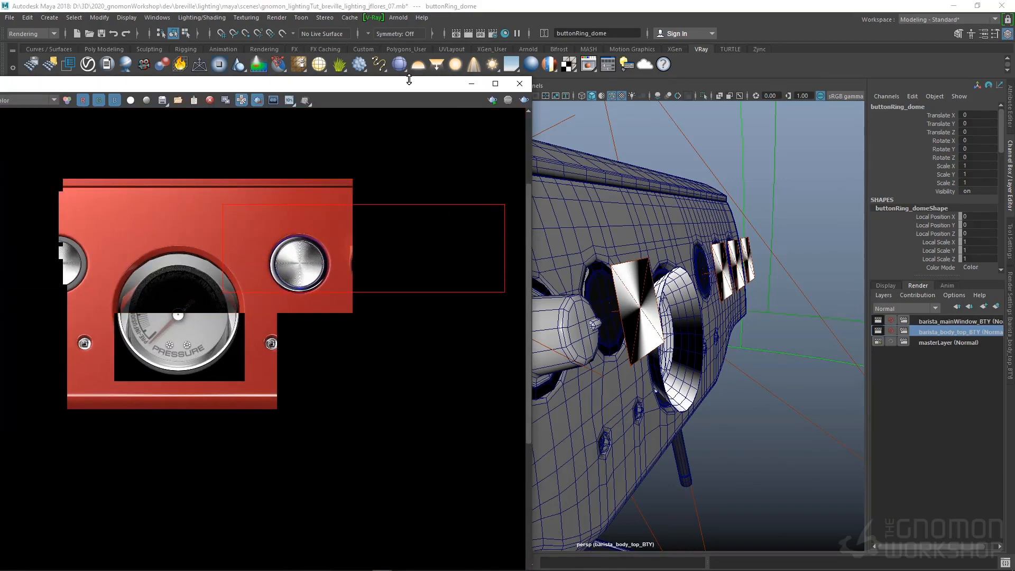
pyautogui.moveTo(409, 79); pyautogui.dragTo(420, 160)
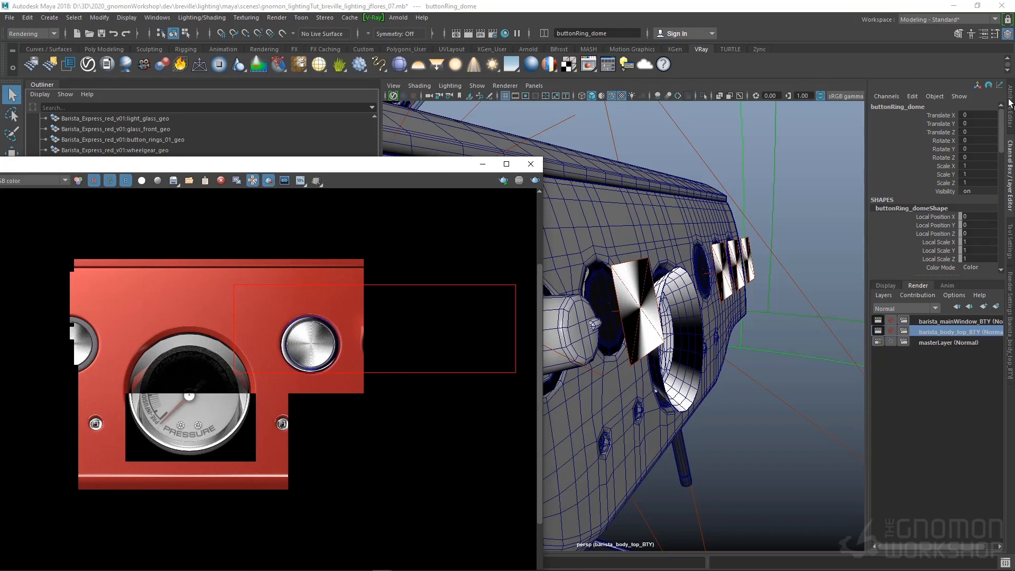
pyautogui.click(1011, 104)
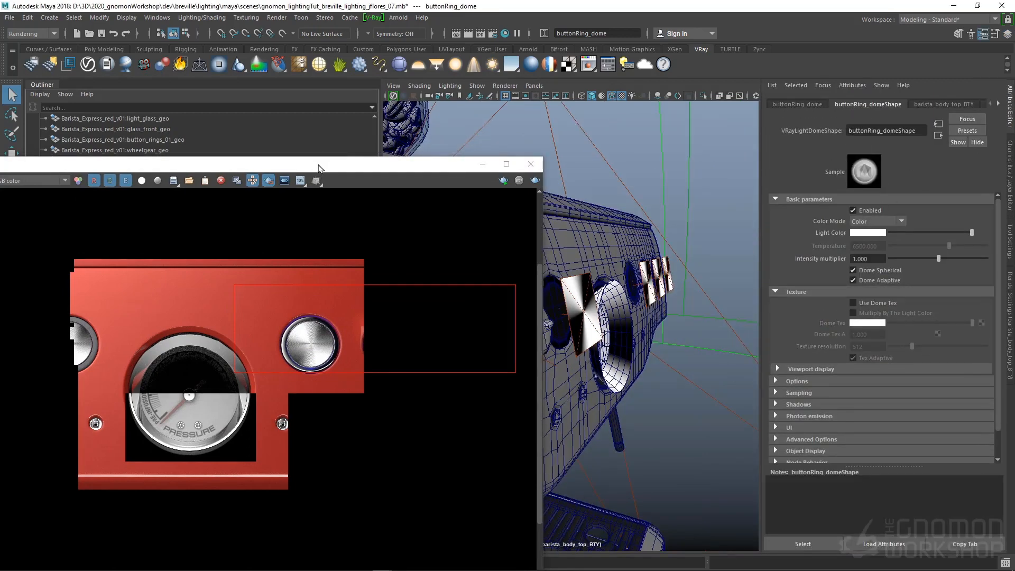
pyautogui.moveTo(318, 168); pyautogui.dragTo(592, 456)
pyautogui.click(97, 383)
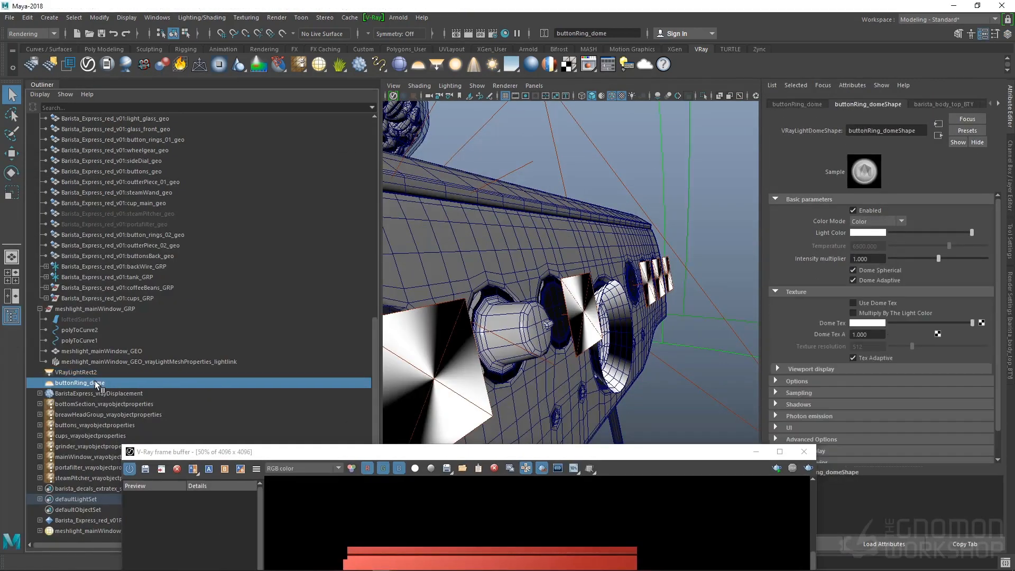
pyautogui.moveTo(701, 456); pyautogui.dragTo(501, 73)
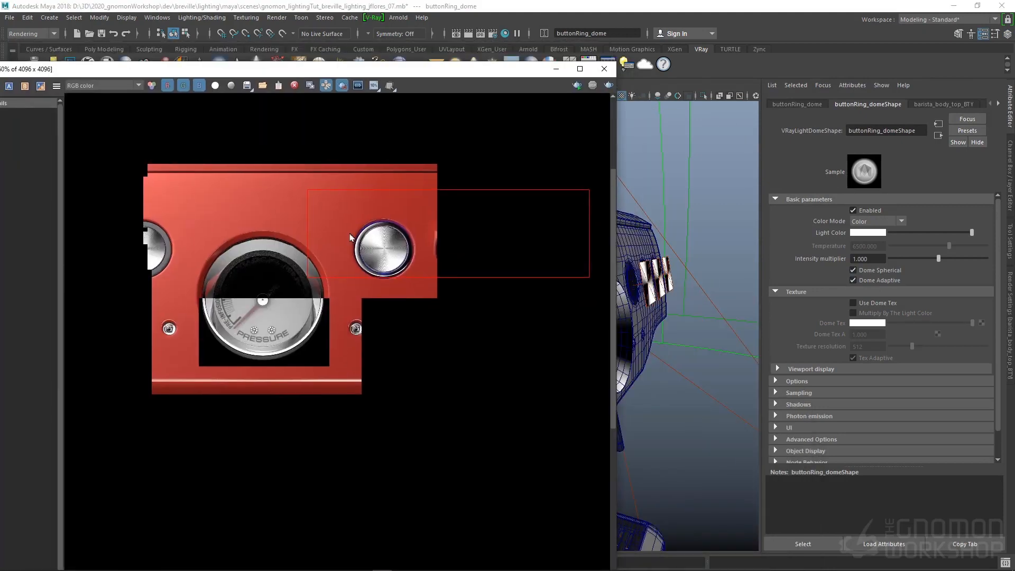
pyautogui.rightClick(612, 85)
pyautogui.click(633, 88)
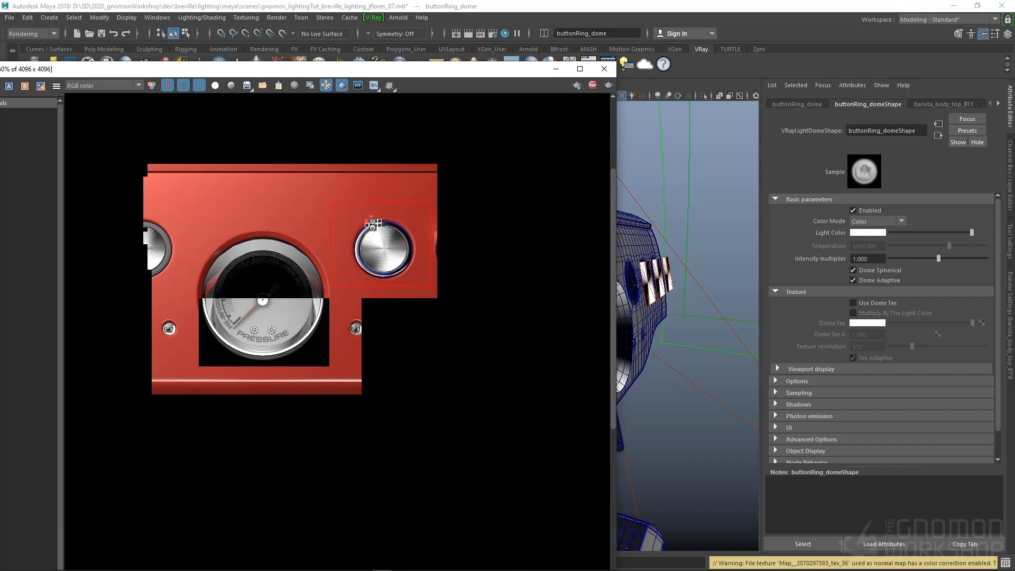
pyautogui.scroll(2, 373, 224)
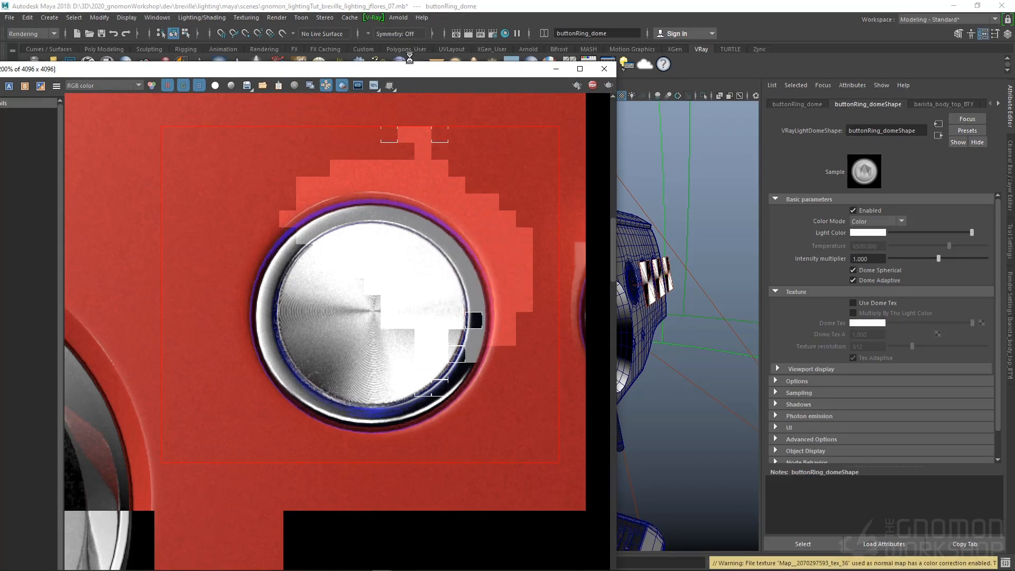
# - Select the objects illuminated by buttonRing_dome to check its light links, and stop the region render
pyautogui.moveTo(398, 76); pyautogui.dragTo(699, 399)
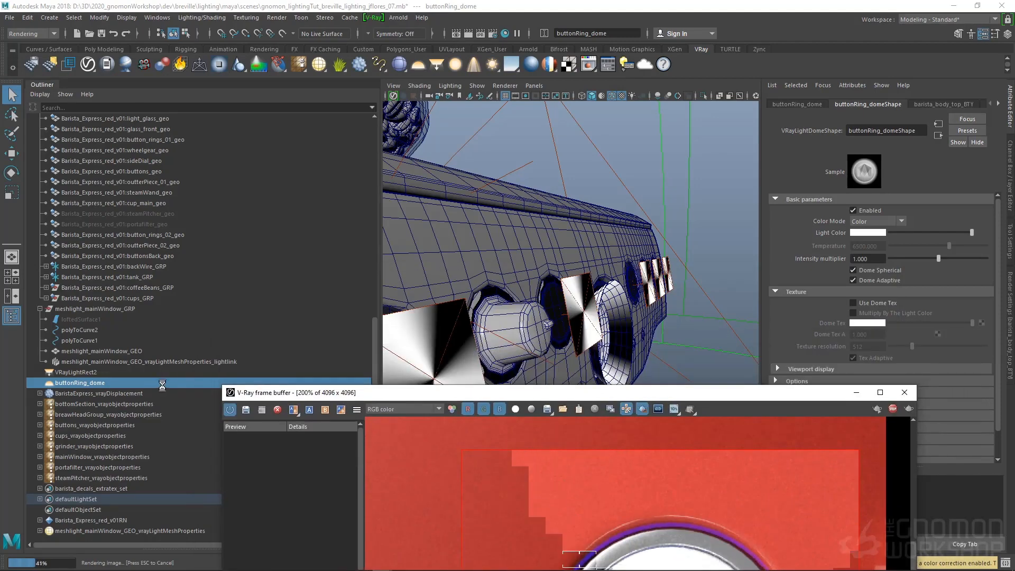
pyautogui.click(203, 18)
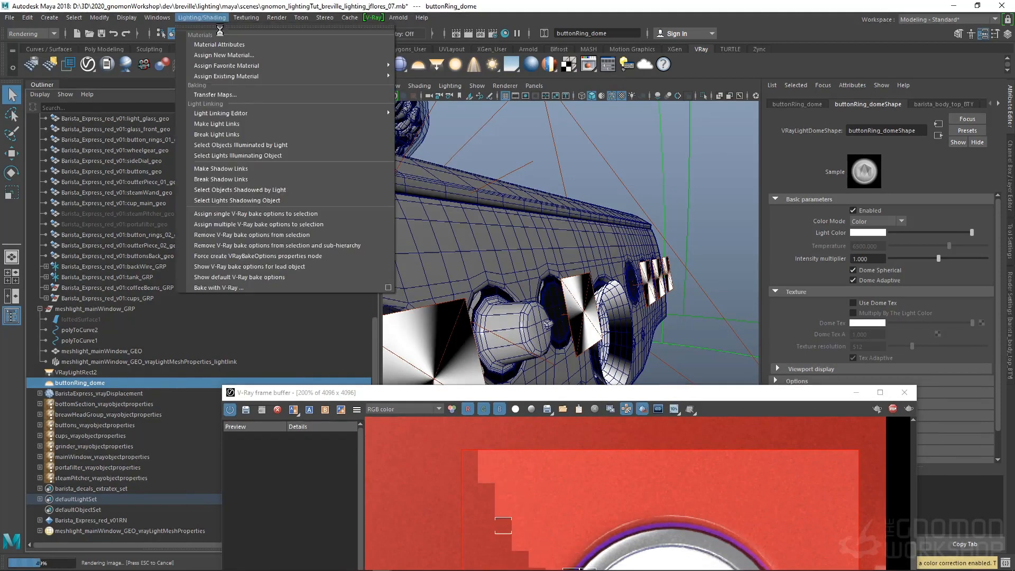
pyautogui.click(276, 141)
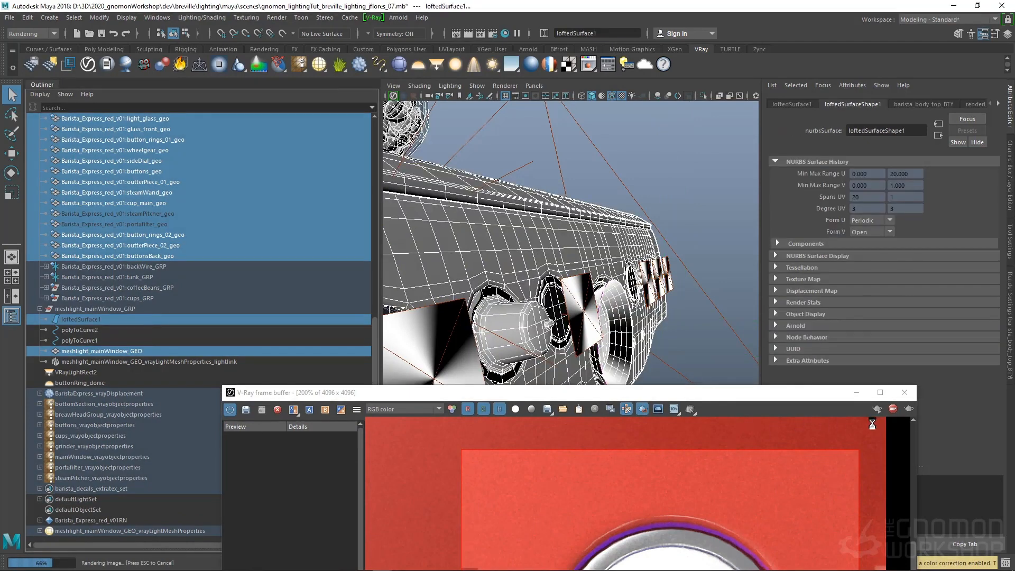
pyautogui.click(892, 410)
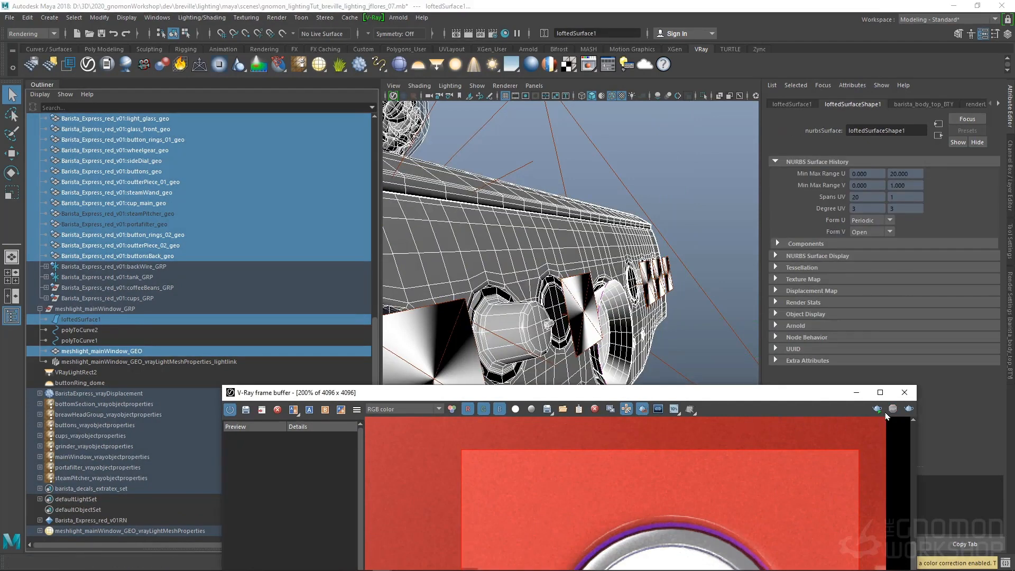
# - Retry breaking the light links on the objects lit by buttonRing_dome, leaving button_rings_02_geo out of the selection
pyautogui.click(79, 383)
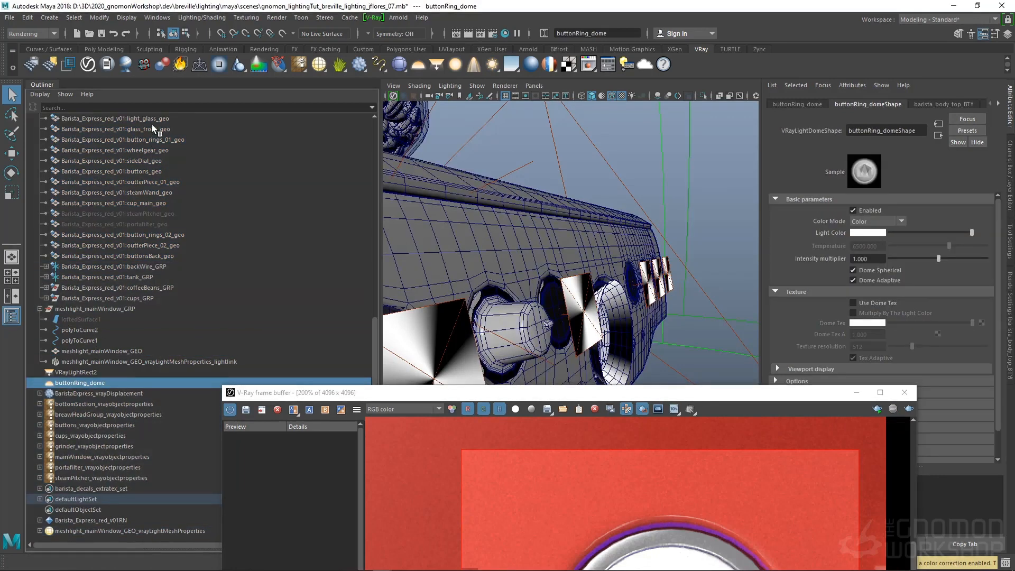
pyautogui.click(203, 18)
pyautogui.click(255, 146)
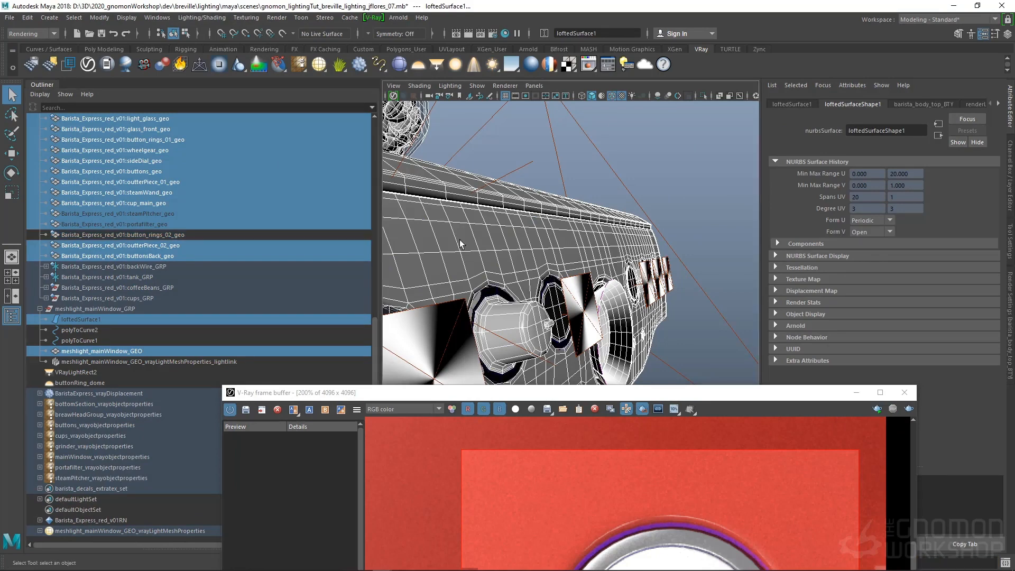
pyautogui.click(204, 17)
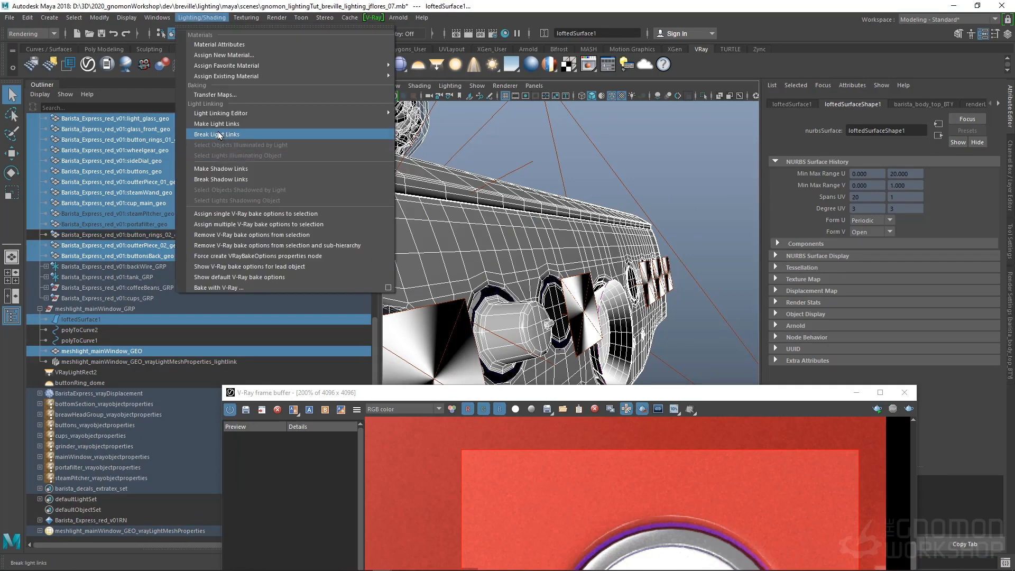
pyautogui.click(219, 134)
# - Select the objects illuminated by buttonRing_dome again to recheck which geometry is linked to it
pyautogui.click(85, 383)
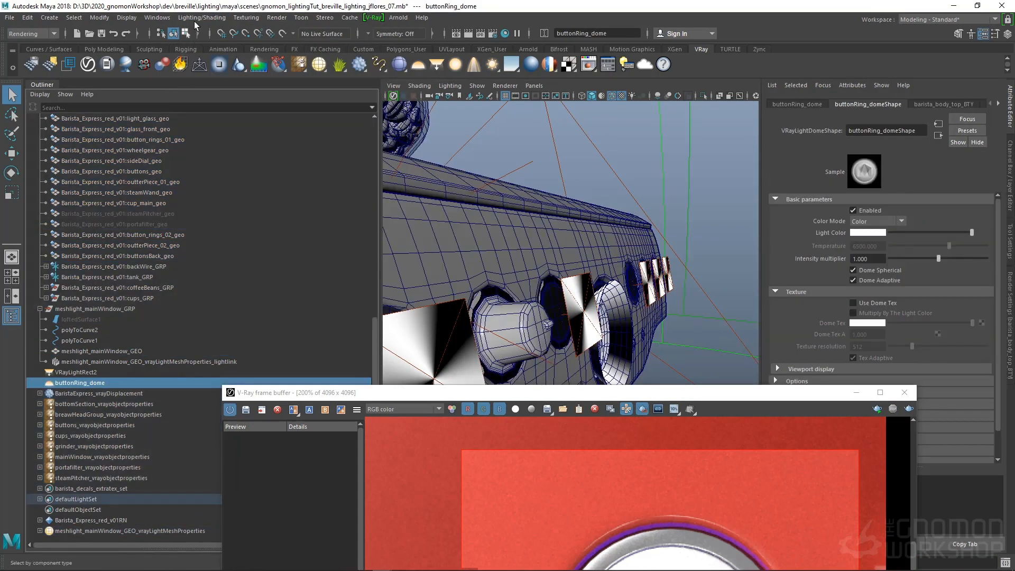
pyautogui.click(201, 17)
pyautogui.click(227, 148)
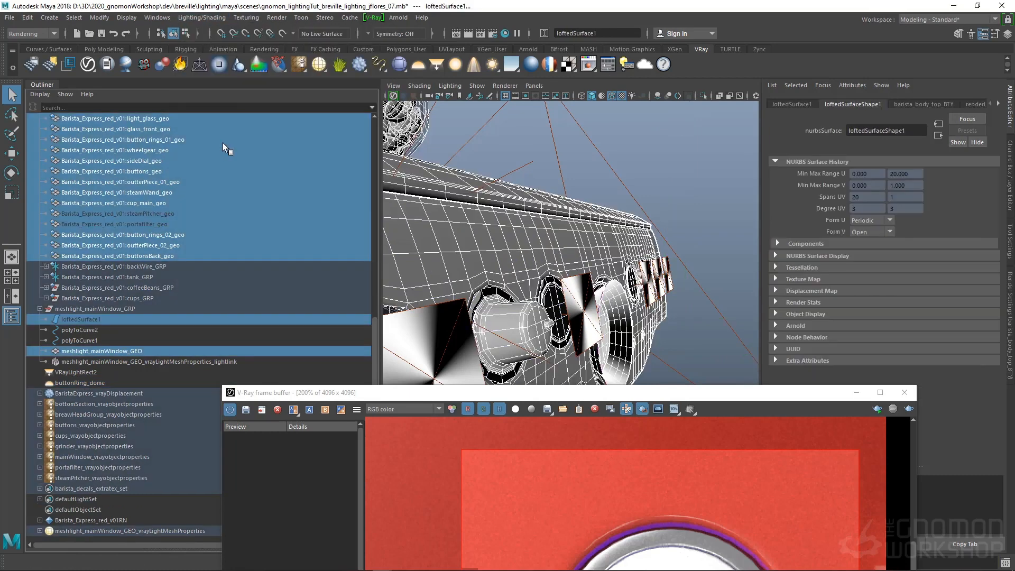
# - Break the light links between buttonRing_dome and all the objects it currently illuminates, and clear the selection
pyautogui.click(82, 384)
pyautogui.keyDown('alt'); pyautogui.moveTo(741, 275); pyautogui.dragTo(496, 175); pyautogui.keyUp('alt')
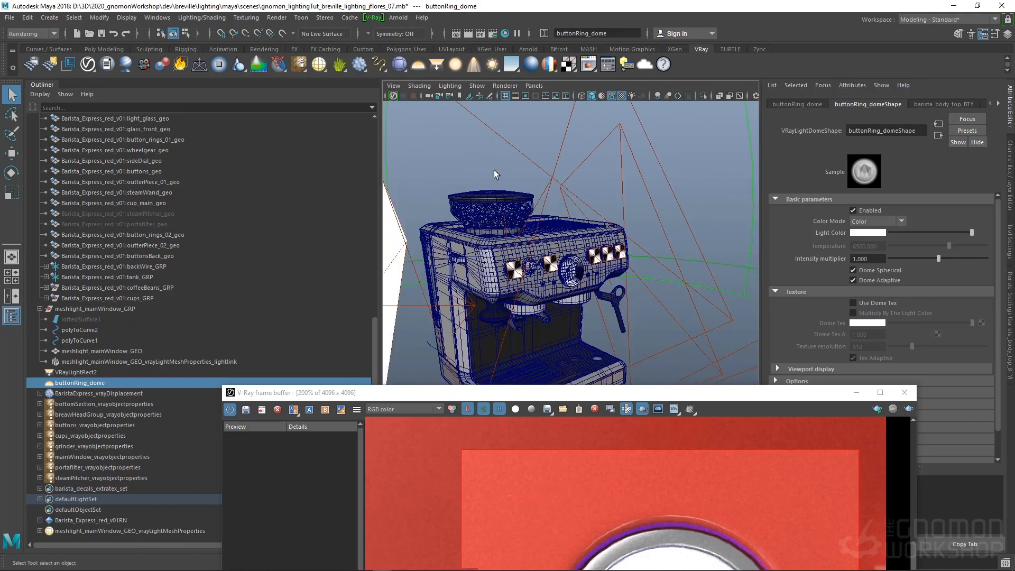
pyautogui.click(198, 17)
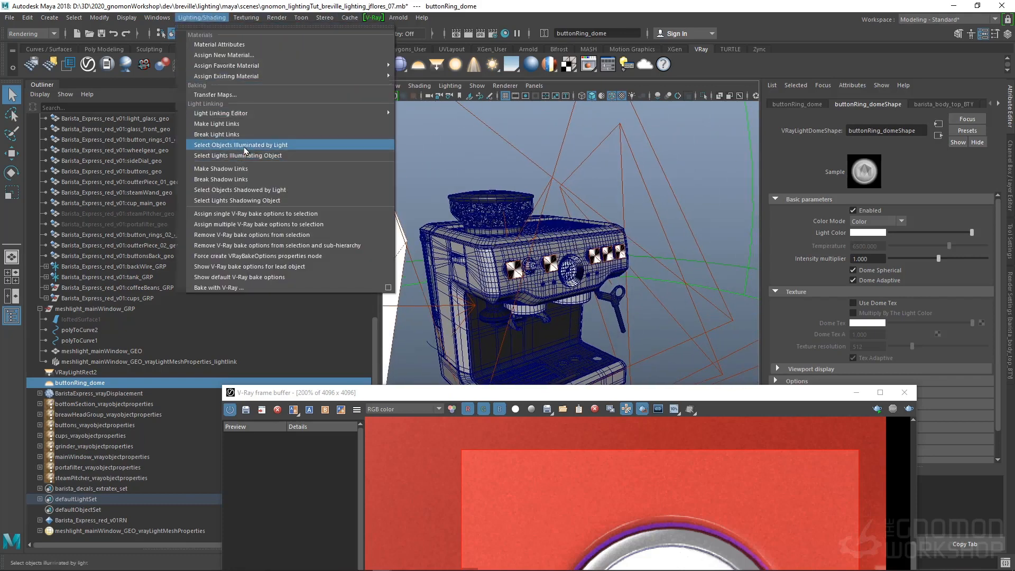
pyautogui.click(244, 145)
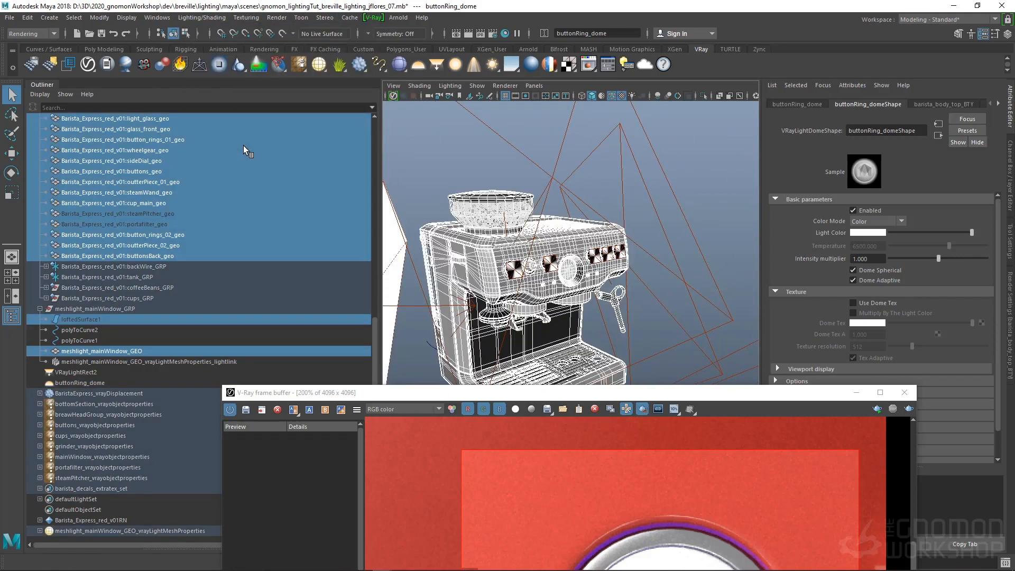
pyautogui.keyDown('ctrl'); pyautogui.click(97, 382); pyautogui.keyUp('ctrl')
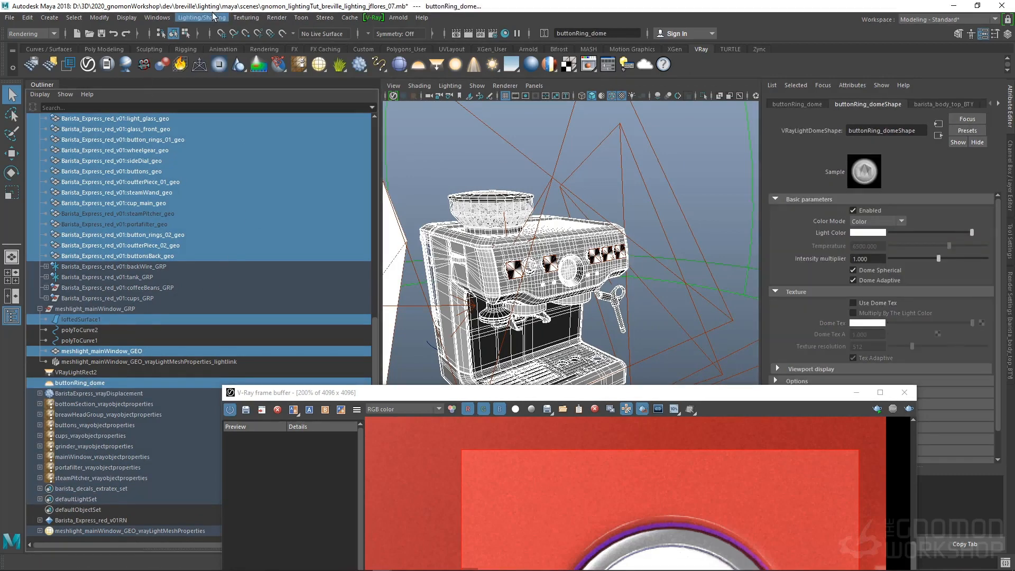
pyautogui.click(214, 18)
pyautogui.click(213, 141)
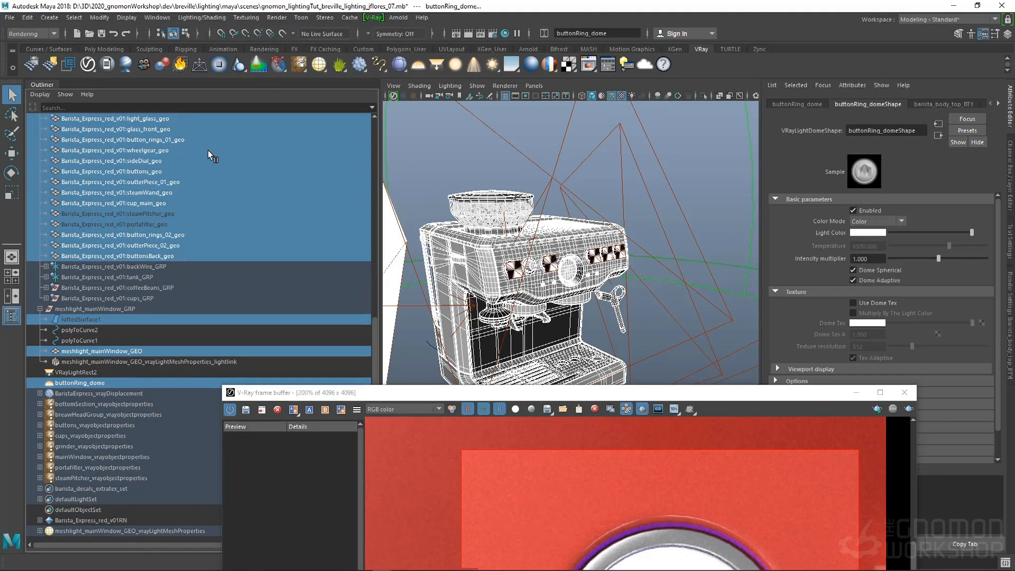
pyautogui.click(185, 458)
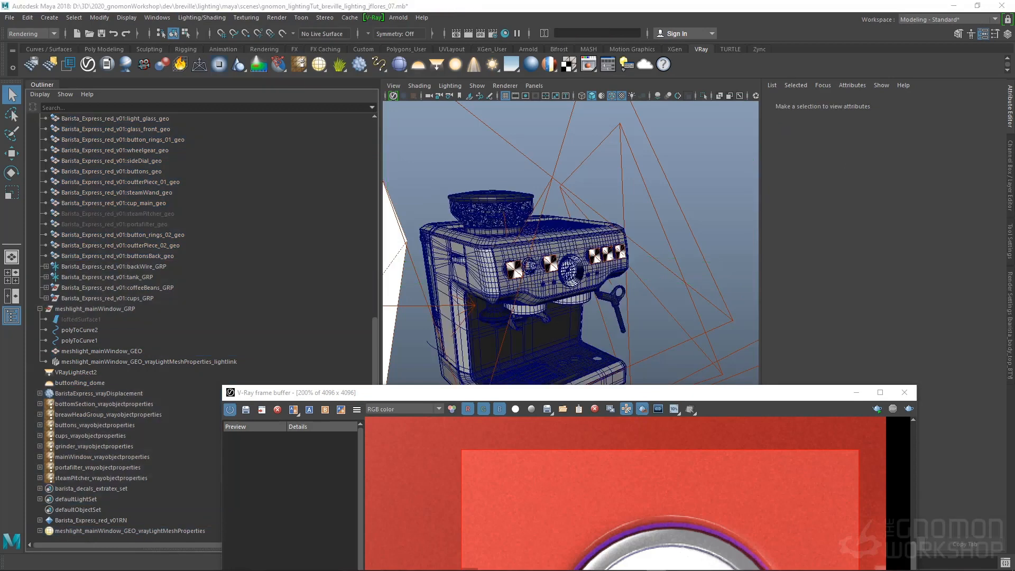
# - Make a light link between buttonRing_dome and the button_rings_02_geo mesh on the machine's front panel
pyautogui.click(77, 382)
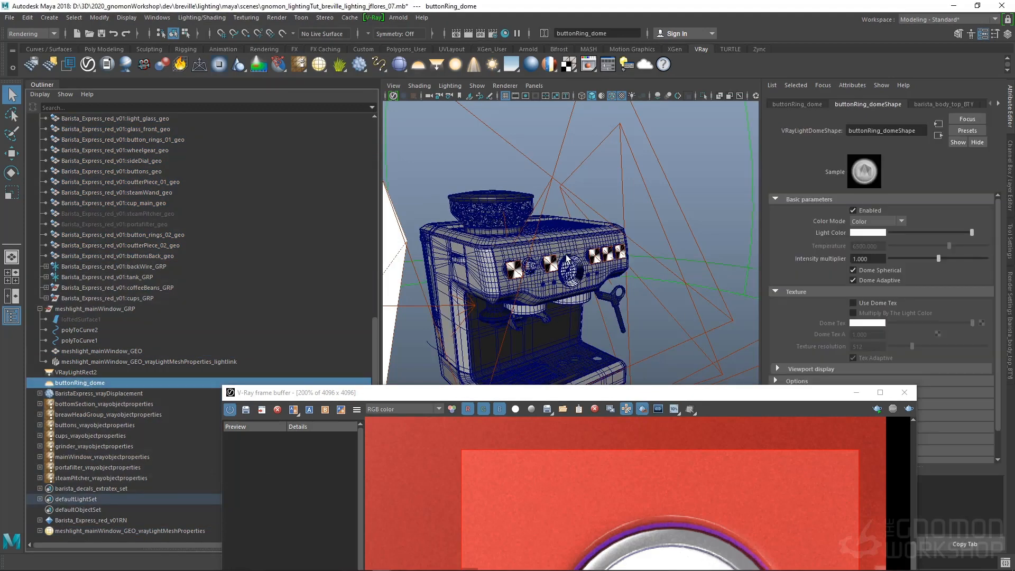
pyautogui.press('f')
pyautogui.keyDown('alt'); pyautogui.moveTo(545, 191); pyautogui.dragTo(611, 423, button='middle'); pyautogui.keyUp('alt')
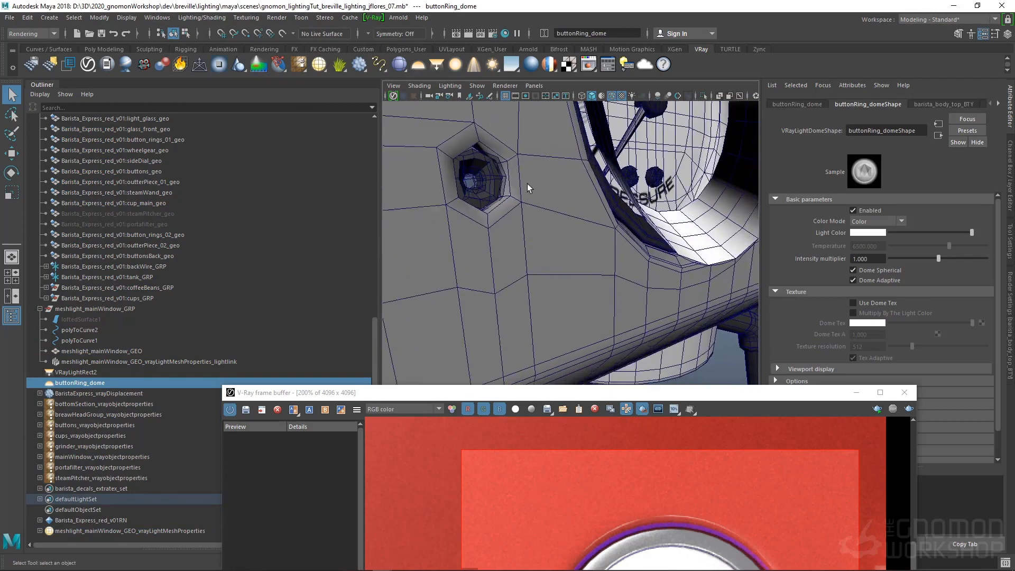
pyautogui.keyDown('alt'); pyautogui.moveTo(528, 186); pyautogui.dragTo(603, 232, button='right'); pyautogui.keyUp('alt')
pyautogui.keyDown('alt'); pyautogui.moveTo(603, 233); pyautogui.dragTo(624, 298, button='middle'); pyautogui.keyUp('alt')
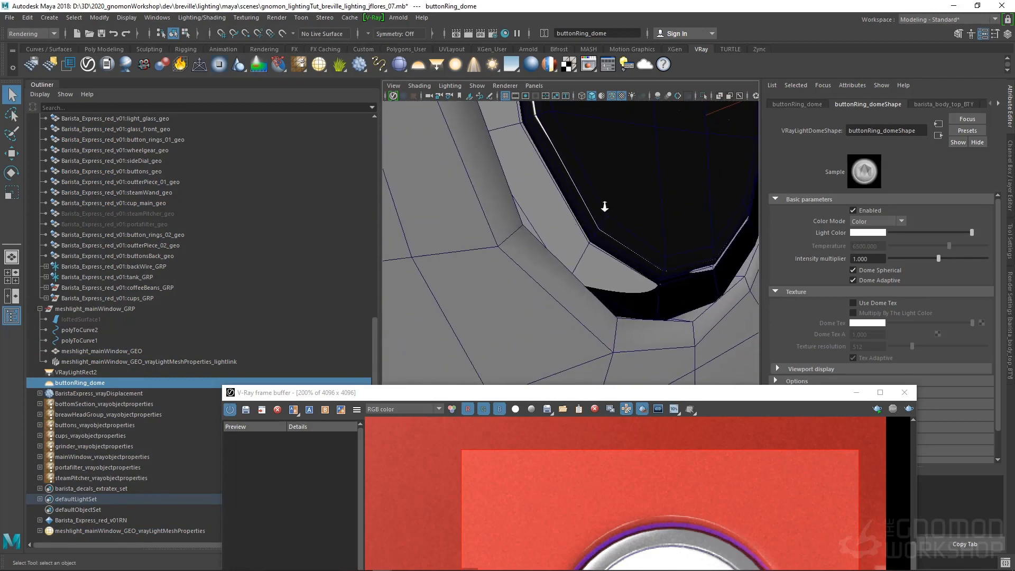
pyautogui.scroll(-5, 558, 217)
pyautogui.click(560, 210)
pyautogui.click(565, 208)
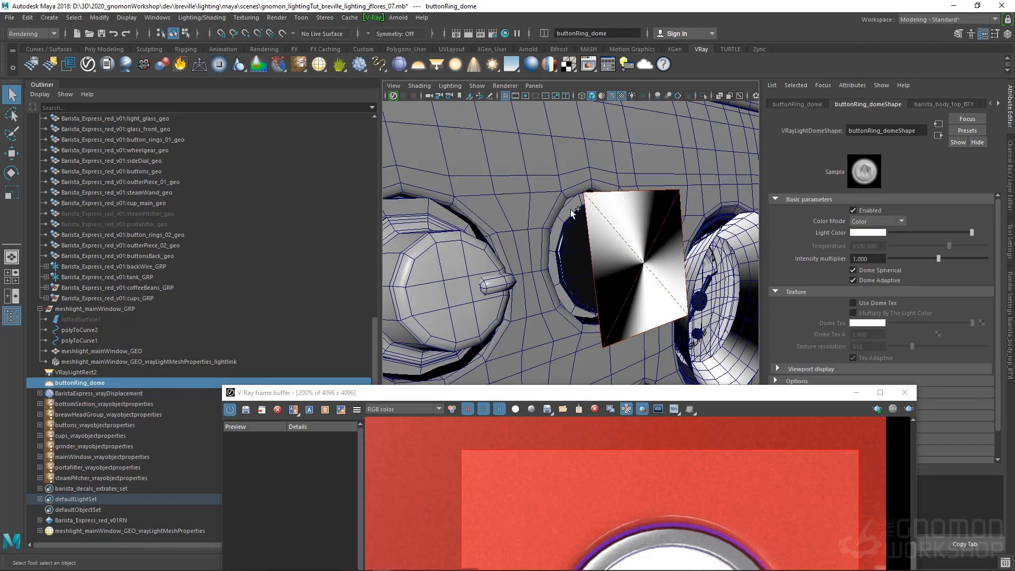
pyautogui.click(202, 18)
pyautogui.click(228, 129)
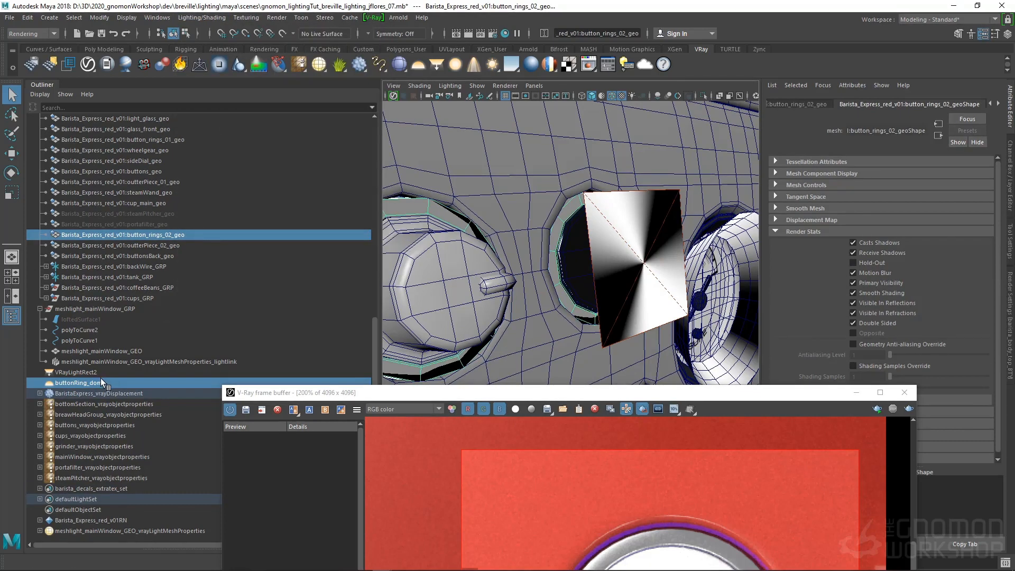
# - Select the objects illuminated by buttonRing_dome to verify its new light link on the front button rings
pyautogui.click(100, 382)
pyautogui.click(196, 18)
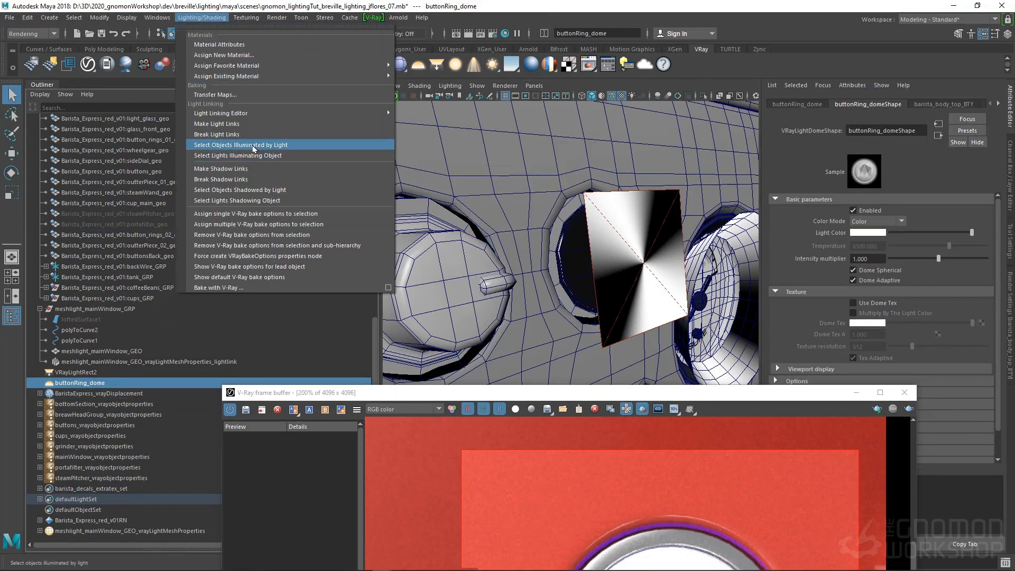
pyautogui.click(253, 150)
pyautogui.keyDown('alt'); pyautogui.moveTo(540, 216); pyautogui.dragTo(581, 377, button='right'); pyautogui.keyUp('alt')
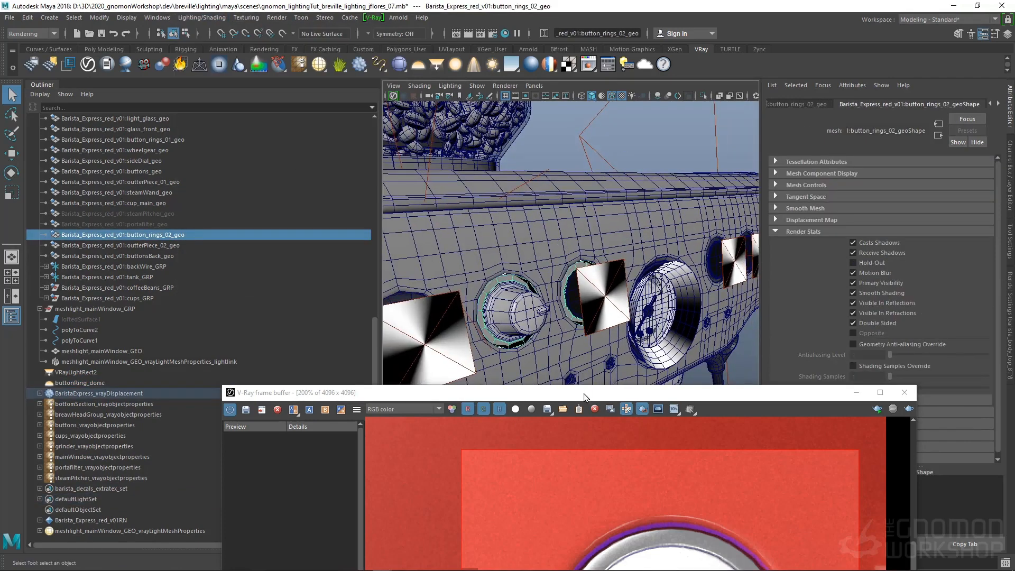
# - Render a region around the buttons beside the pressure gauge from the camRender_top_persp camera and inspect it up close
pyautogui.moveTo(584, 396); pyautogui.dragTo(314, 120)
pyautogui.scroll(-1, 364, 257)
pyautogui.moveTo(290, 211); pyautogui.dragTo(633, 375)
pyautogui.click(634, 132)
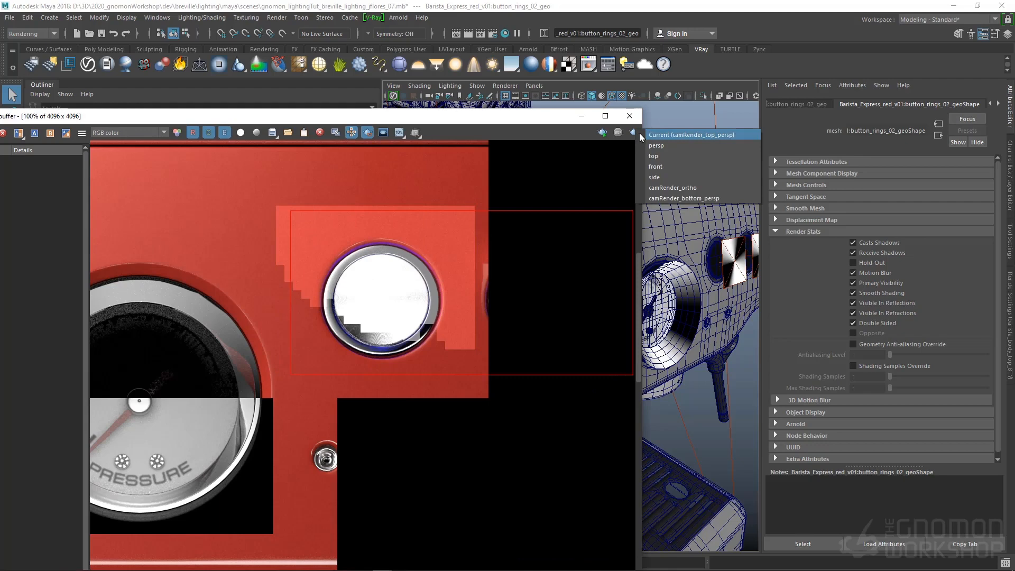
pyautogui.click(648, 136)
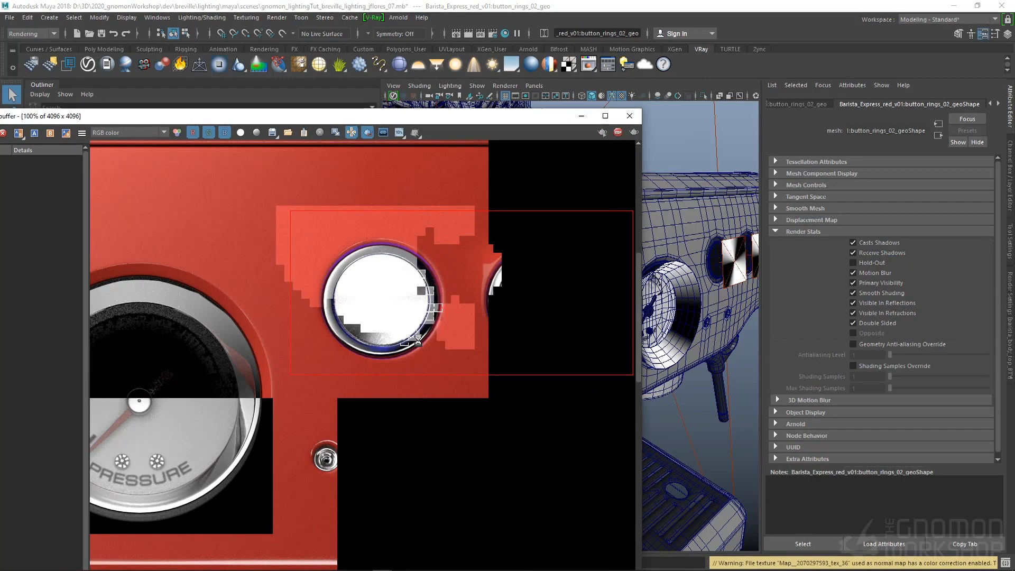
pyautogui.scroll(2, 424, 333)
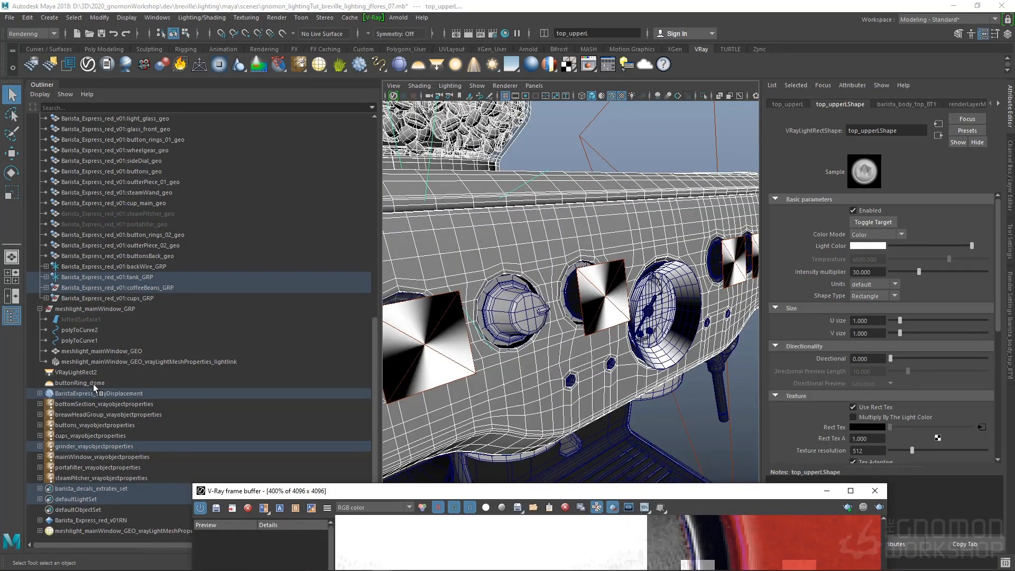
# - Set buttonRing_dome's intensity multiplier to 5 and start an interactive render of the front button region
pyautogui.click(93, 384)
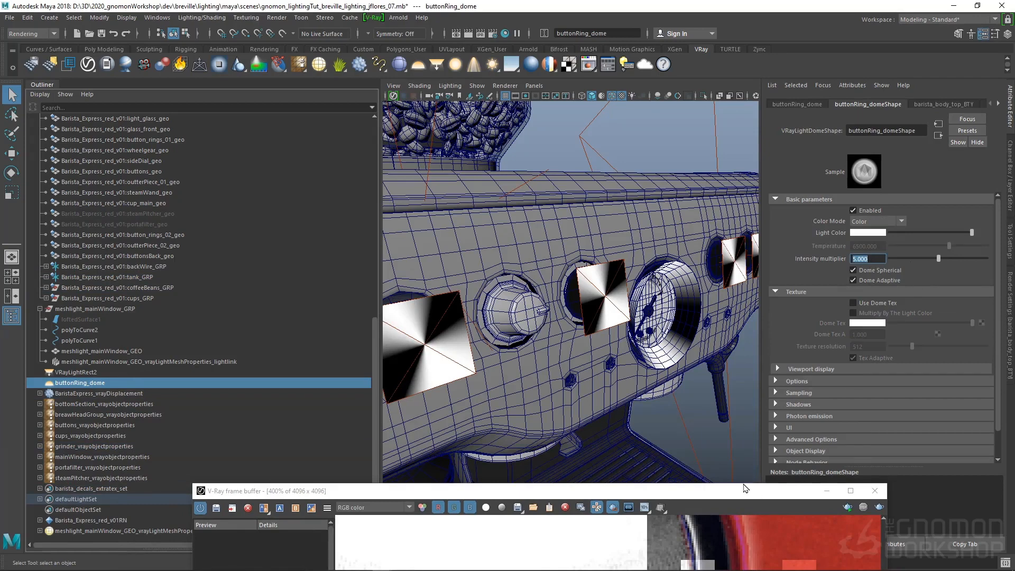
pyautogui.moveTo(744, 487); pyautogui.dragTo(545, 158)
pyautogui.scroll(-1, 435, 315)
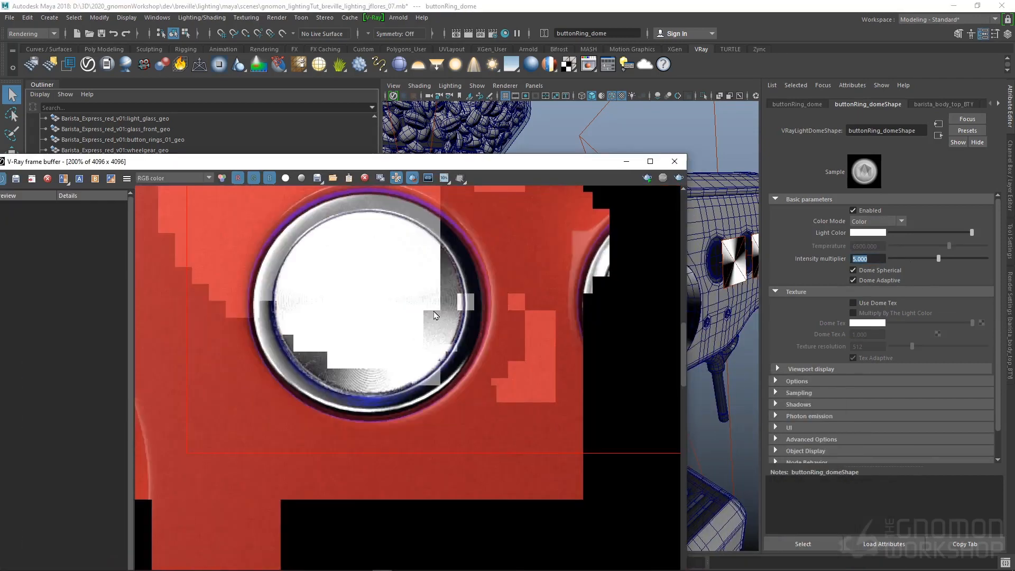
pyautogui.rightClick(649, 178)
pyautogui.click(657, 200)
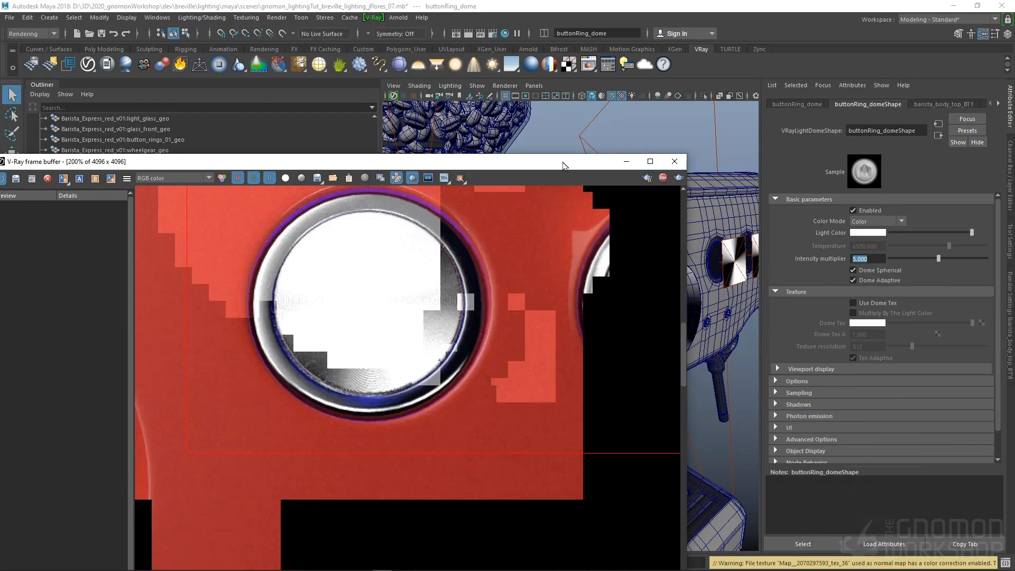
pyautogui.moveTo(565, 165); pyautogui.dragTo(411, 187)
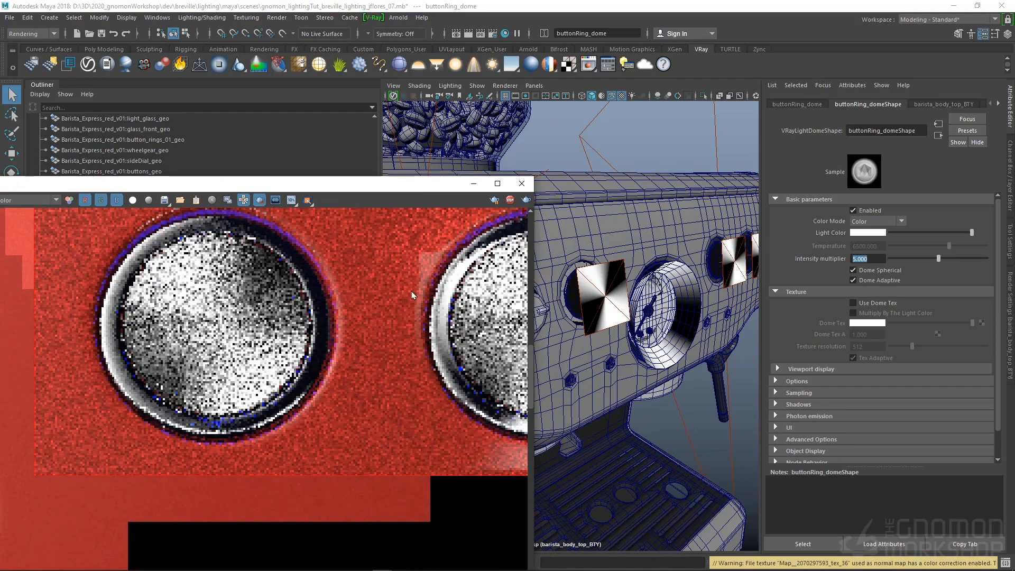
pyautogui.scroll(-2, 413, 296)
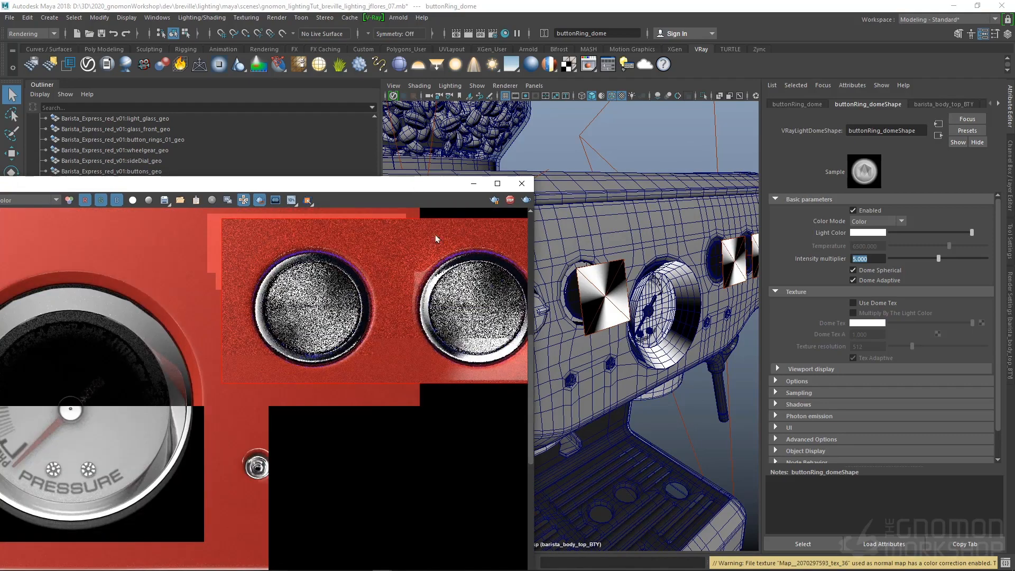
# - Raise buttonRing_dome's intensity multiplier to 10 while the interactive render runs
pyautogui.moveTo(410, 187); pyautogui.dragTo(503, 451)
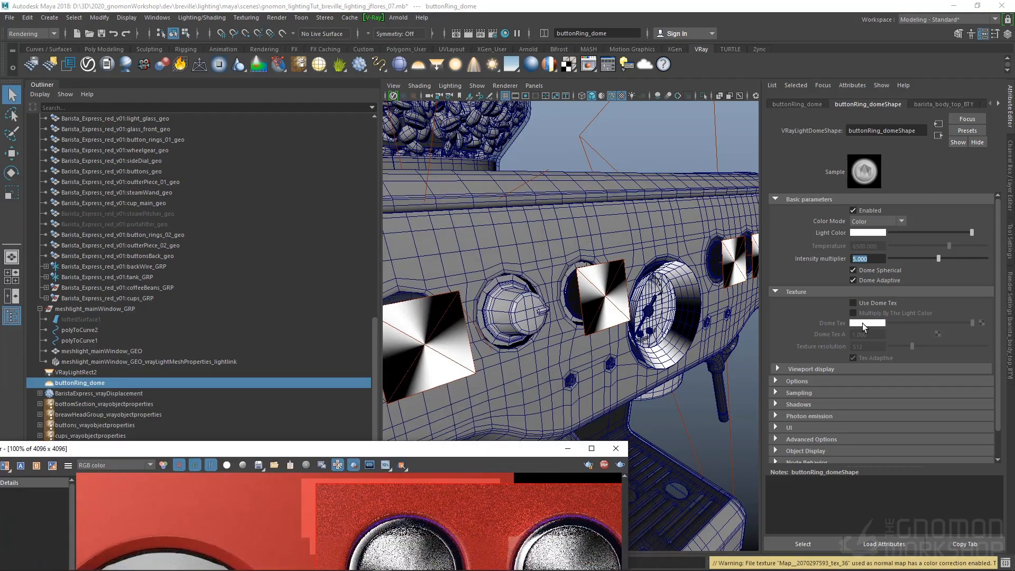
pyautogui.moveTo(938, 259); pyautogui.dragTo(986, 259)
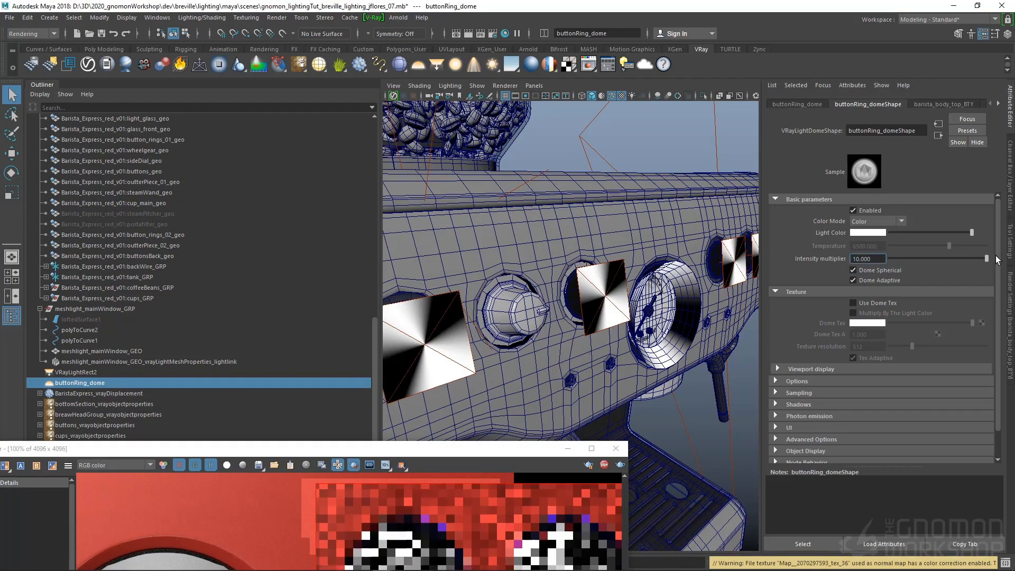
pyautogui.moveTo(466, 449); pyautogui.dragTo(502, 490)
# - Recheck which objects buttonRing_dome illuminates and inspect the rings around both buttons in the interactive render
pyautogui.click(112, 380)
pyautogui.keyDown('alt'); pyautogui.moveTo(615, 344); pyautogui.dragTo(579, 198, button='right'); pyautogui.keyUp('alt')
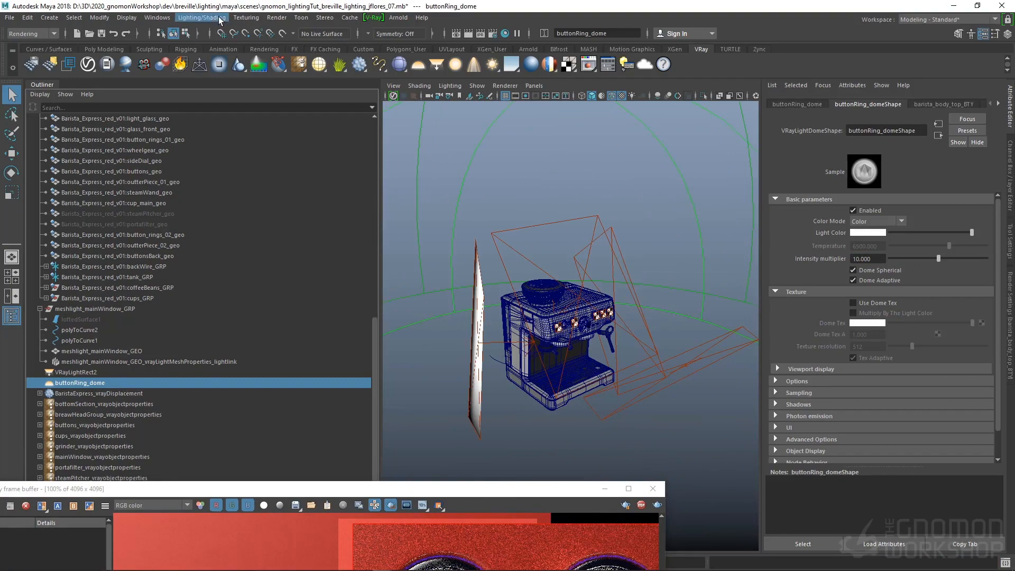
pyautogui.click(202, 17)
pyautogui.click(230, 140)
pyautogui.keyDown('alt'); pyautogui.moveTo(538, 270); pyautogui.dragTo(605, 295, button='right'); pyautogui.keyUp('alt')
pyautogui.keyDown('alt'); pyautogui.moveTo(605, 295); pyautogui.dragTo(609, 328); pyautogui.keyUp('alt')
pyautogui.keyDown('alt'); pyautogui.moveTo(608, 328); pyautogui.dragTo(479, 380, button='right'); pyautogui.keyUp('alt')
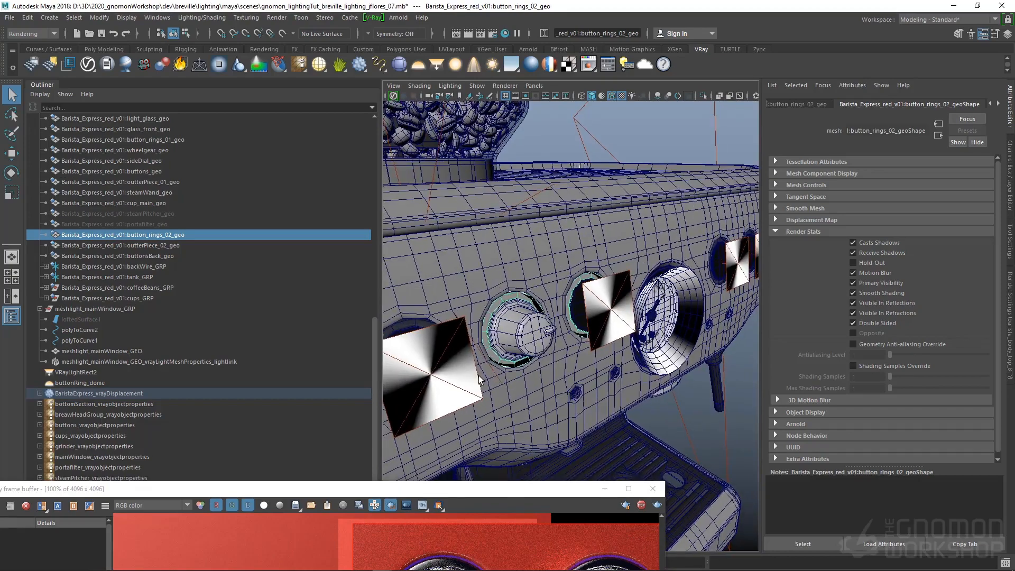
pyautogui.moveTo(505, 493); pyautogui.dragTo(435, 179)
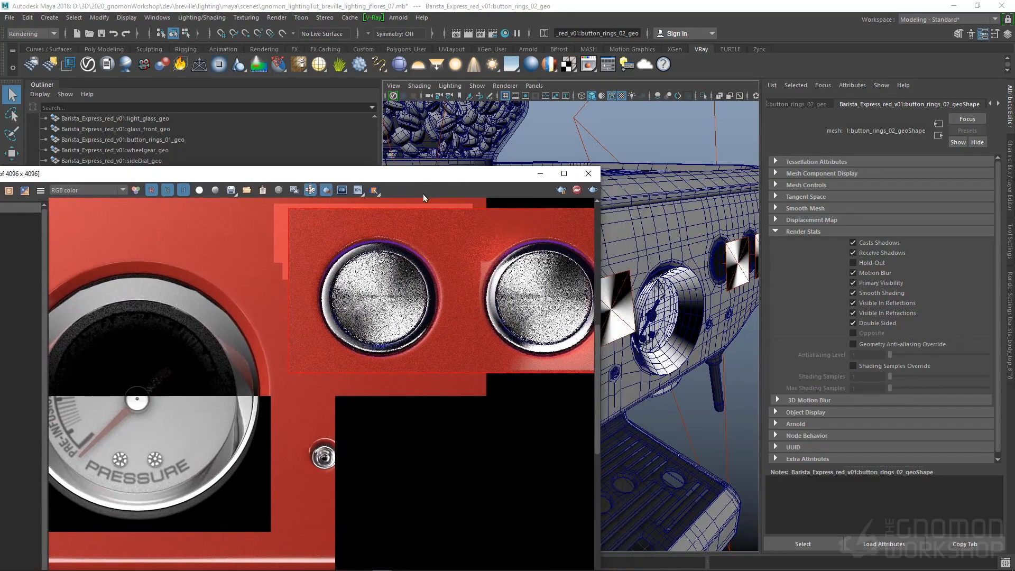
pyautogui.scroll(-1, 388, 291)
pyautogui.scroll(1, 454, 300)
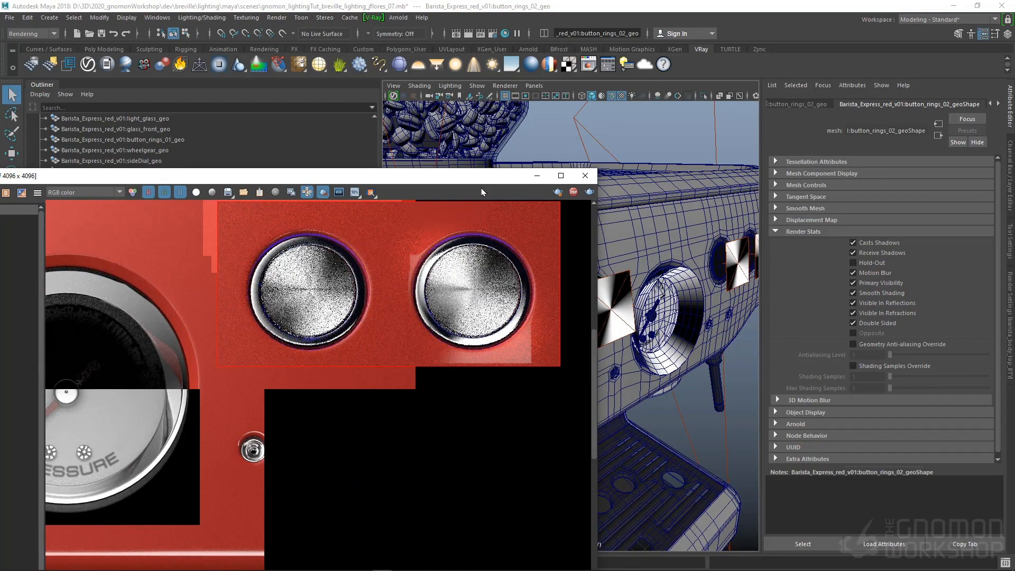
pyautogui.moveTo(484, 176); pyautogui.dragTo(520, 447)
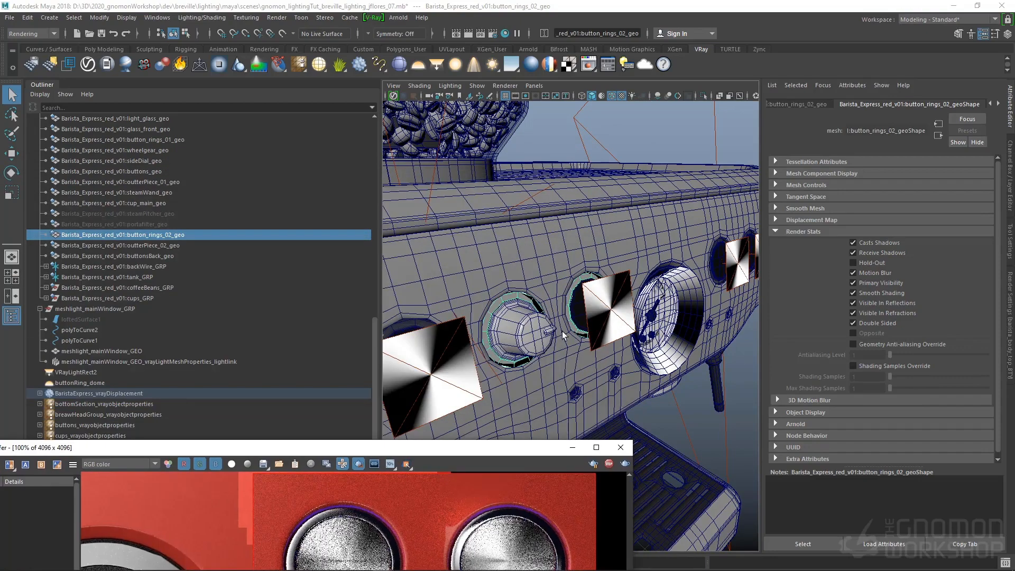
# - Select the lights illuminating button_rings_02_geo to check its light links, and frame the selected light with the machine
pyautogui.click(506, 309)
pyautogui.click(495, 298)
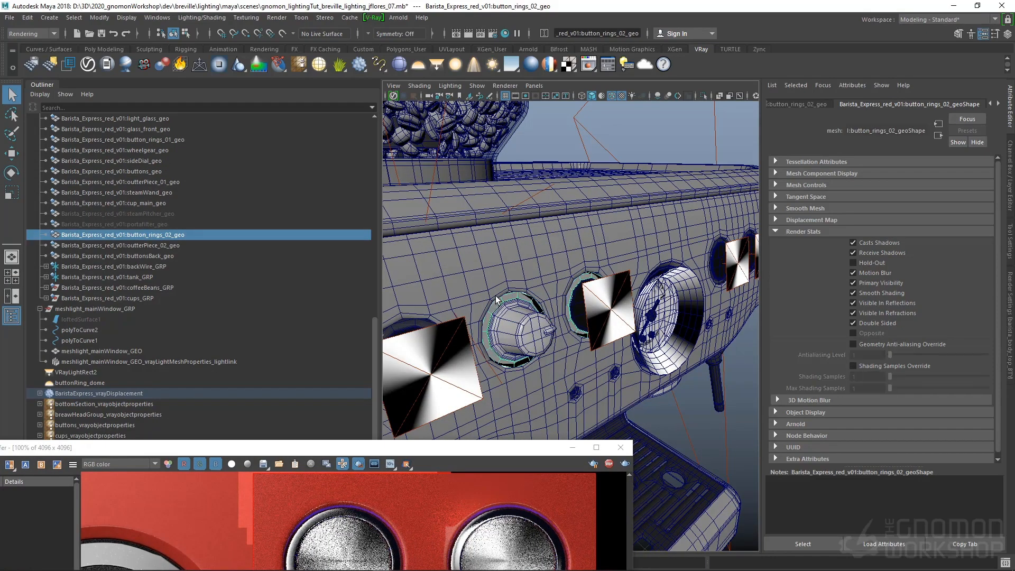
pyautogui.scroll(5, 565, 324)
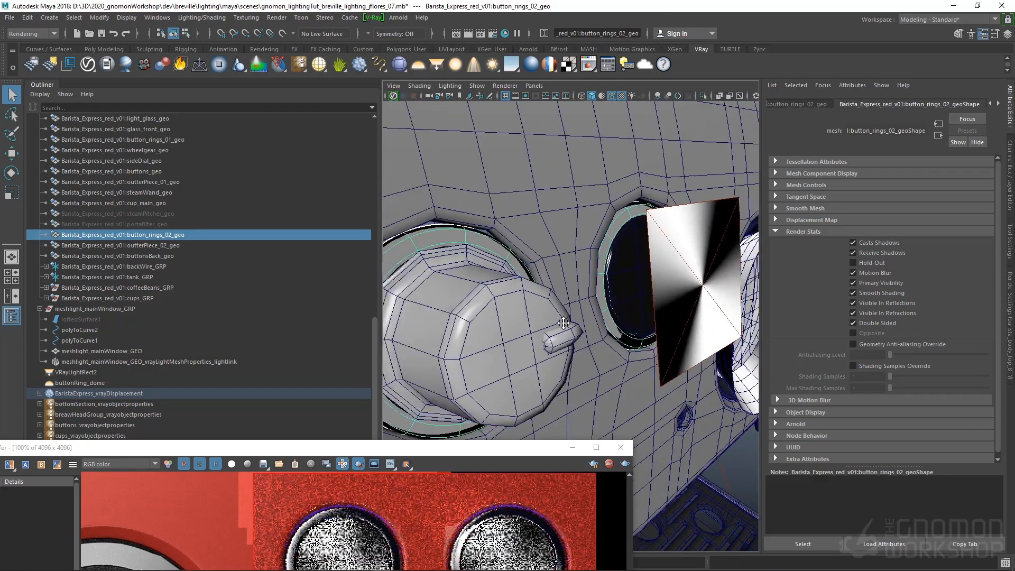
pyautogui.keyDown('alt'); pyautogui.moveTo(563, 323); pyautogui.dragTo(623, 325, button='middle'); pyautogui.keyUp('alt')
pyautogui.press('1')
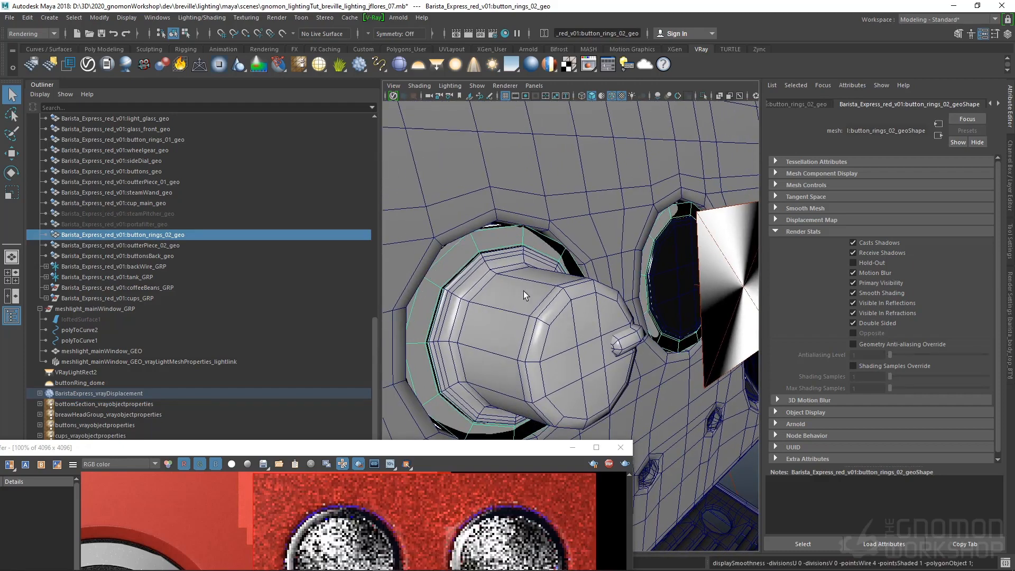
pyautogui.click(157, 17)
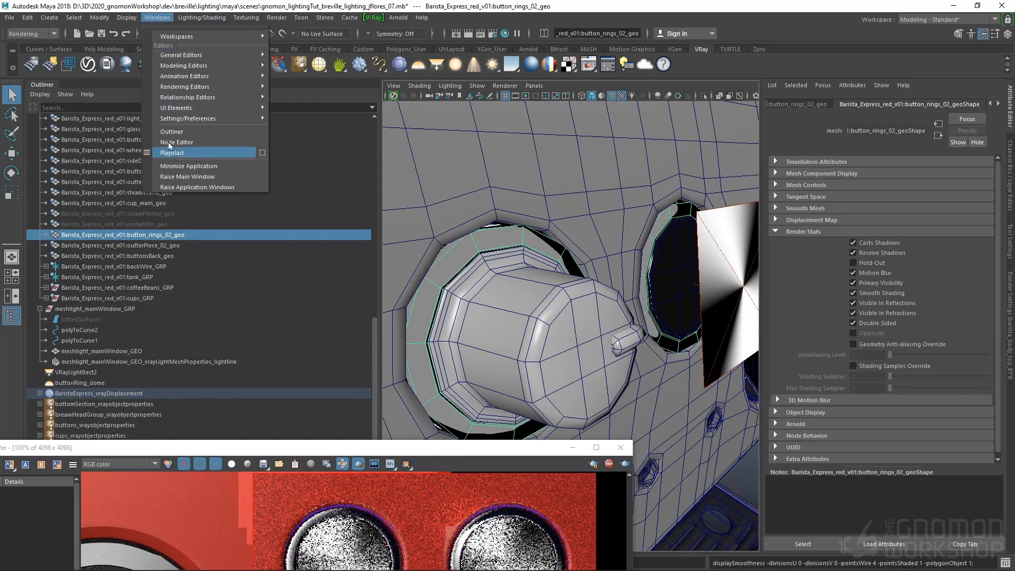
pyautogui.moveTo(202, 18)
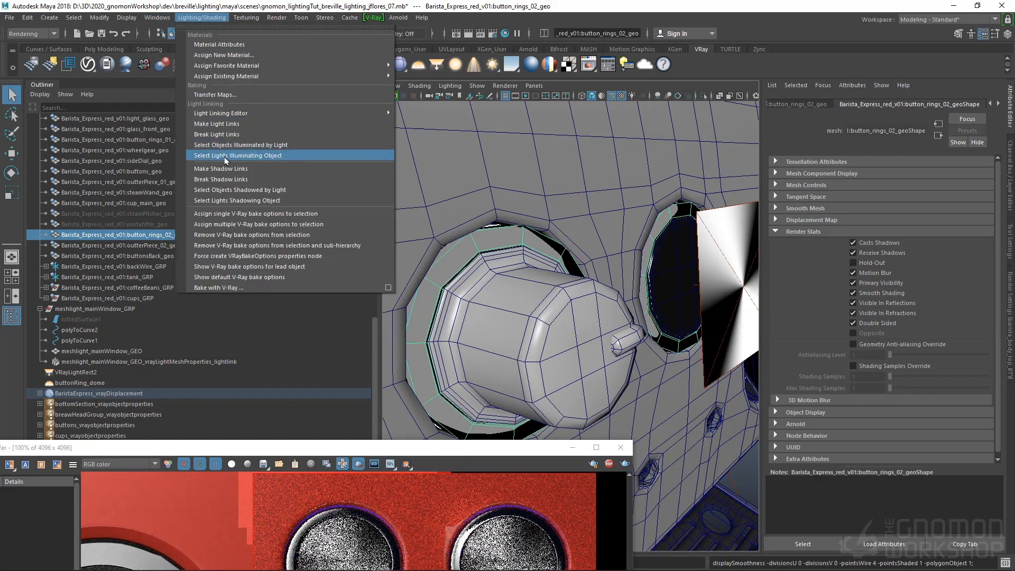
pyautogui.click(226, 156)
pyautogui.press('f')
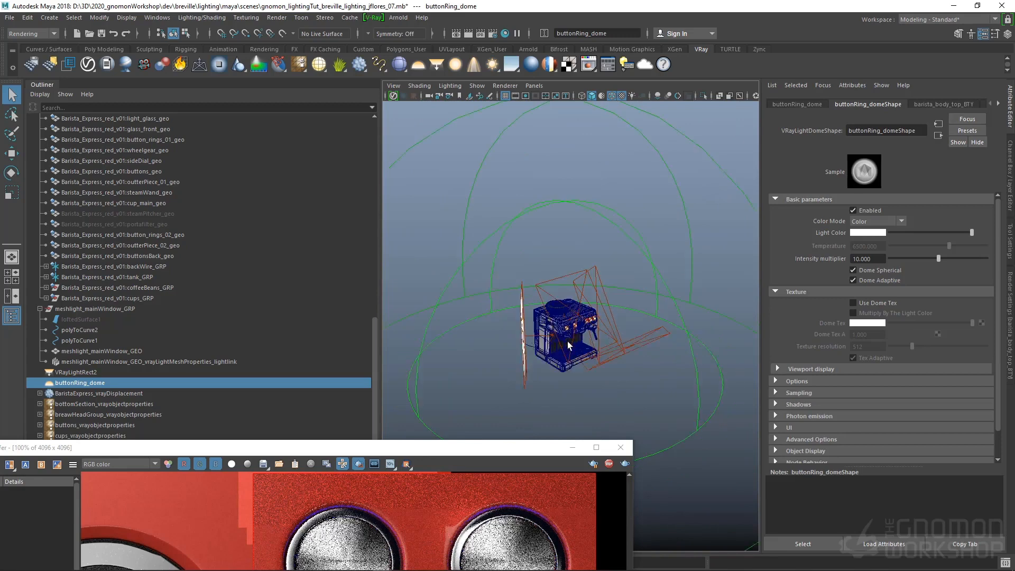
pyautogui.scroll(8, 568, 345)
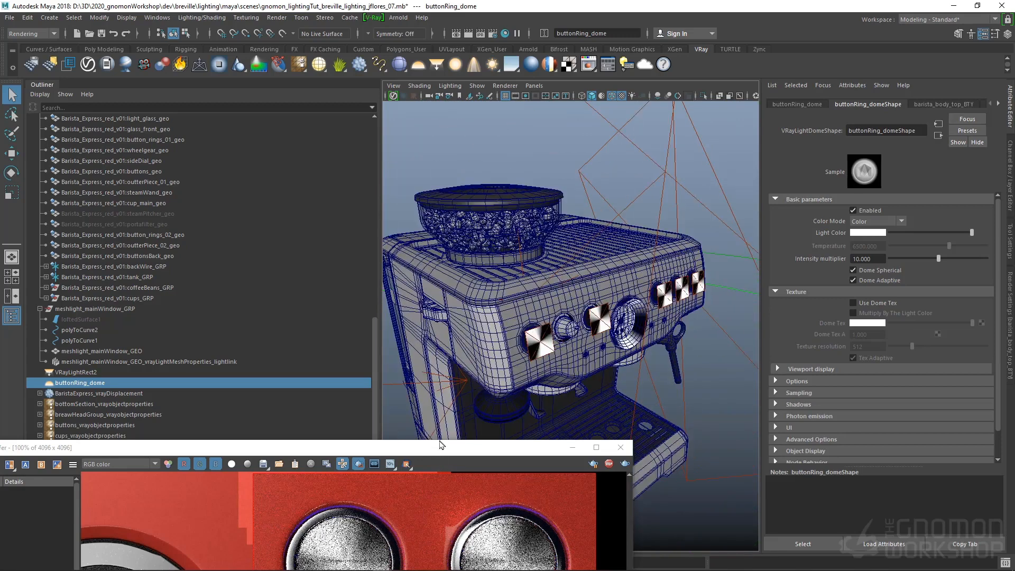
# - Inspect the lit rings around both front buttons and the neighbouring pressure gauge in the interactive render
pyautogui.moveTo(442, 445); pyautogui.dragTo(376, 150)
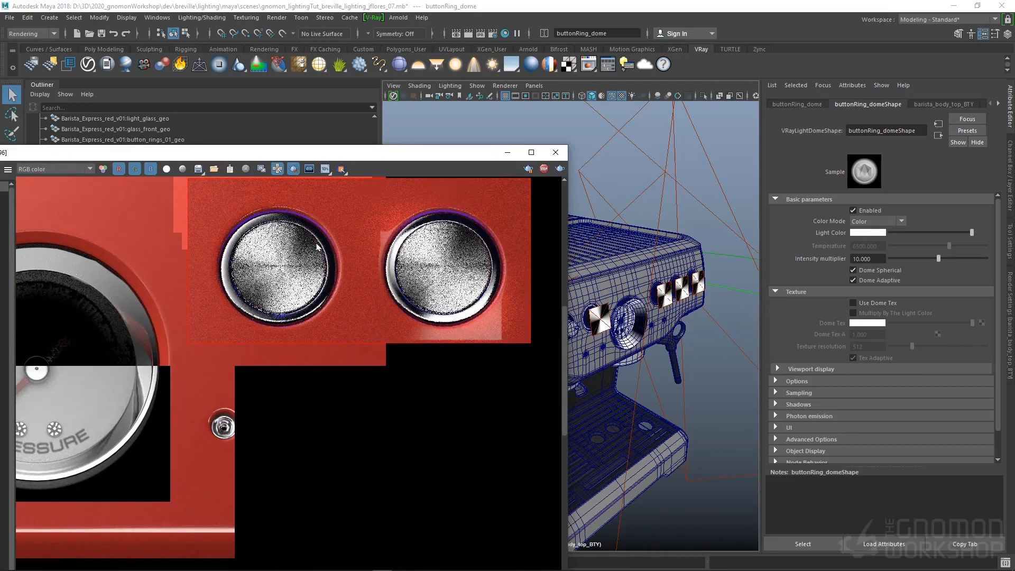
pyautogui.moveTo(318, 247); pyautogui.dragTo(316, 295, button='middle')
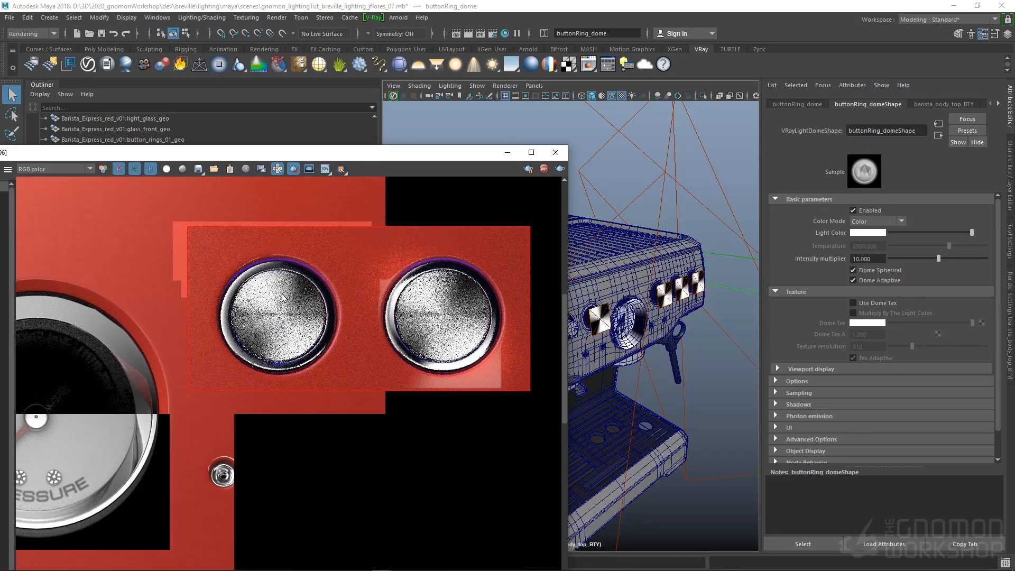
pyautogui.moveTo(283, 298); pyautogui.dragTo(446, 290, button='middle')
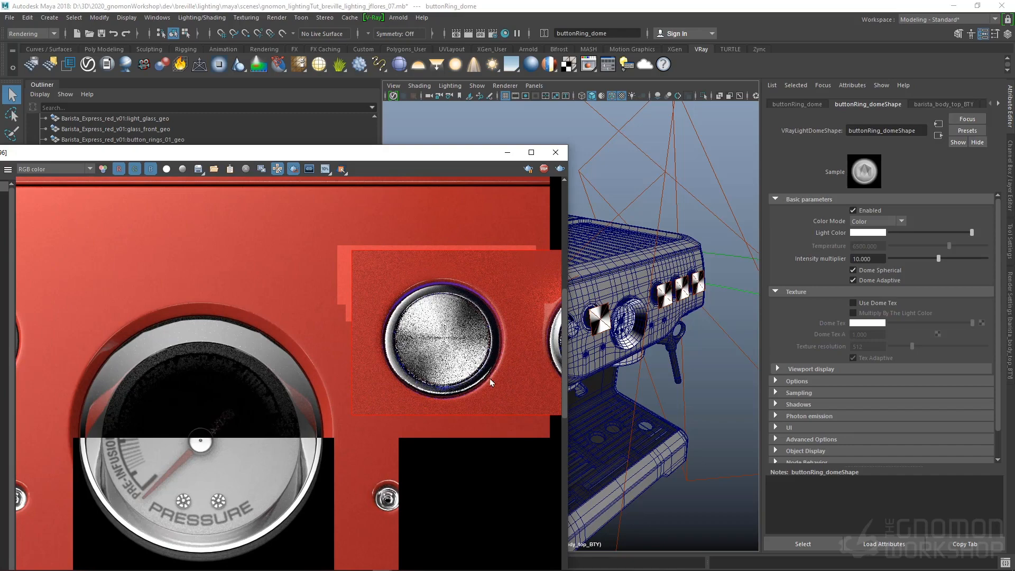
pyautogui.moveTo(508, 315); pyautogui.dragTo(295, 299, button='middle')
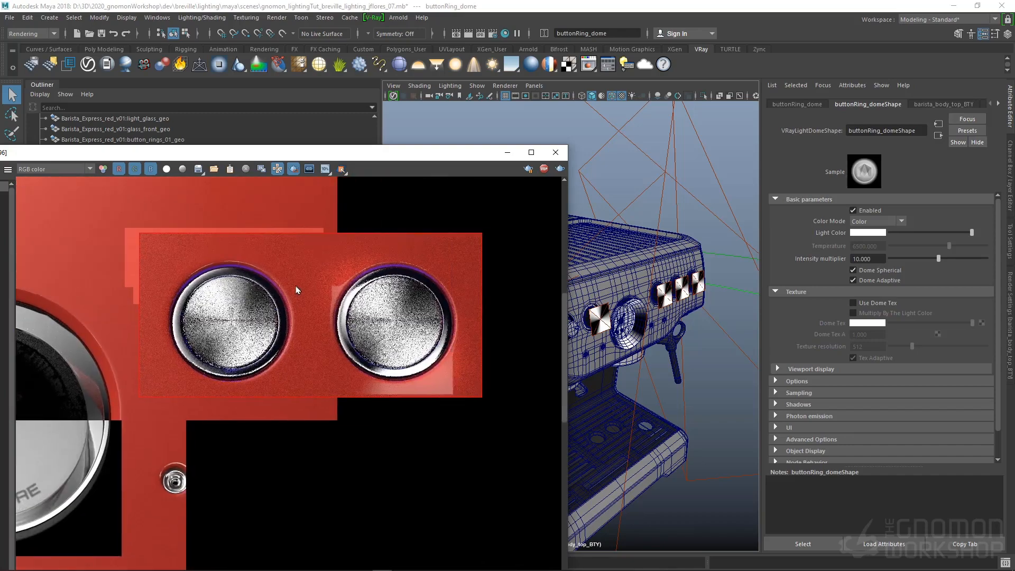
# - Switch to the reference photo breville_expressoMachine.jpg in Photos and examine the rings around the program and cup buttons
pyautogui.hotkey('alt', 'Tab')
pyautogui.press('Tab')
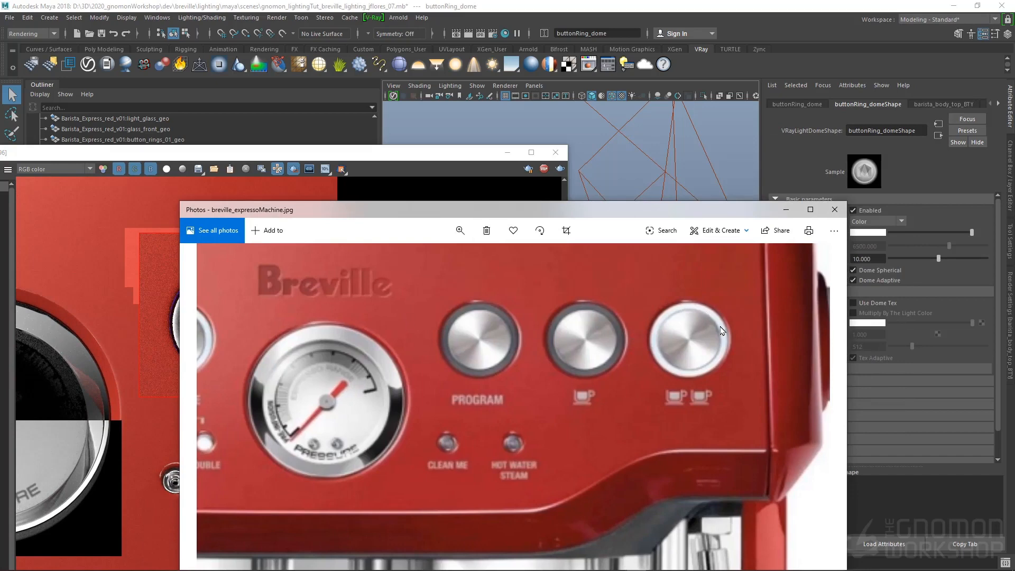
pyautogui.moveTo(413, 347); pyautogui.dragTo(621, 327)
pyautogui.moveTo(405, 315); pyautogui.dragTo(190, 426)
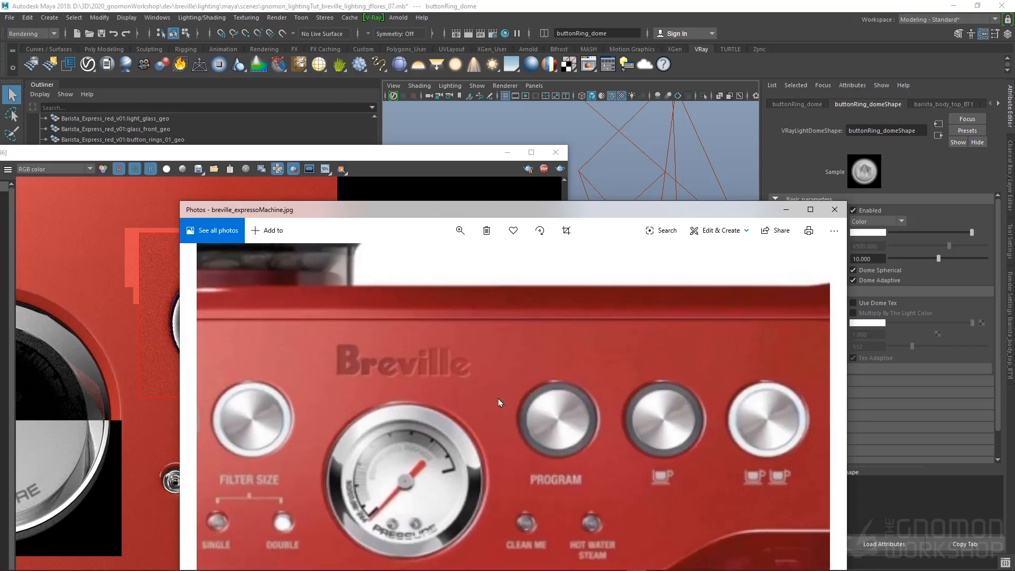
pyautogui.moveTo(782, 510); pyautogui.dragTo(702, 419)
pyautogui.moveTo(767, 345); pyautogui.dragTo(676, 430)
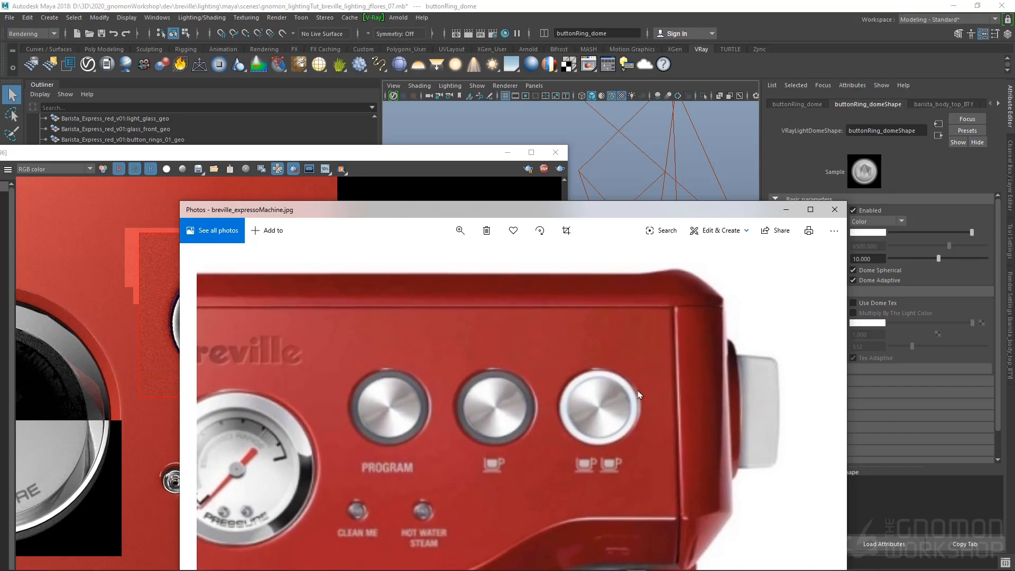
pyautogui.moveTo(717, 364); pyautogui.dragTo(643, 328)
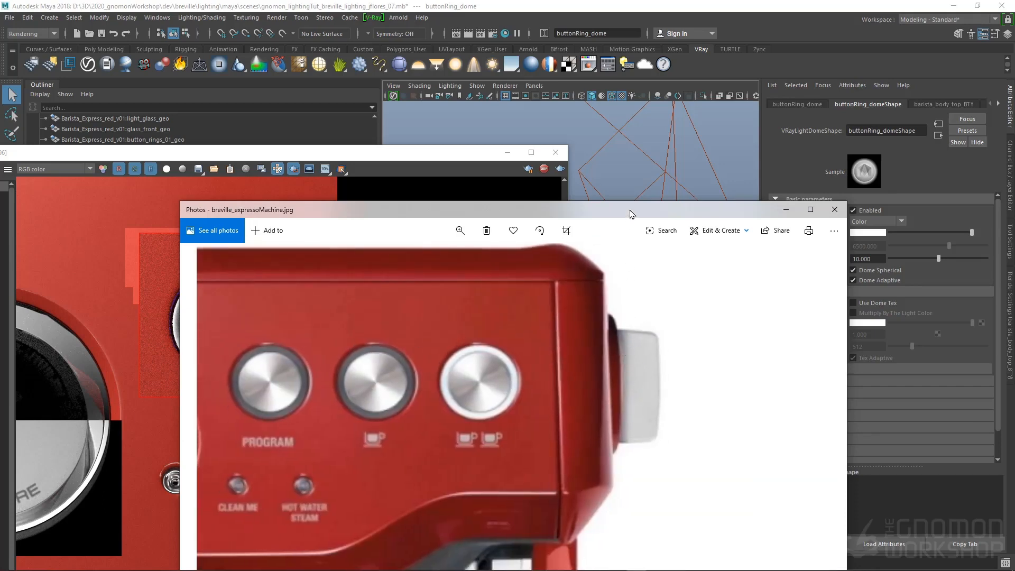
# - Examine the reference photo's power, grind amount and filter size controls, the bean hopper and the metal parts below the front panel
pyautogui.moveTo(630, 211); pyautogui.dragTo(593, 243)
pyautogui.moveTo(399, 402); pyautogui.dragTo(772, 227)
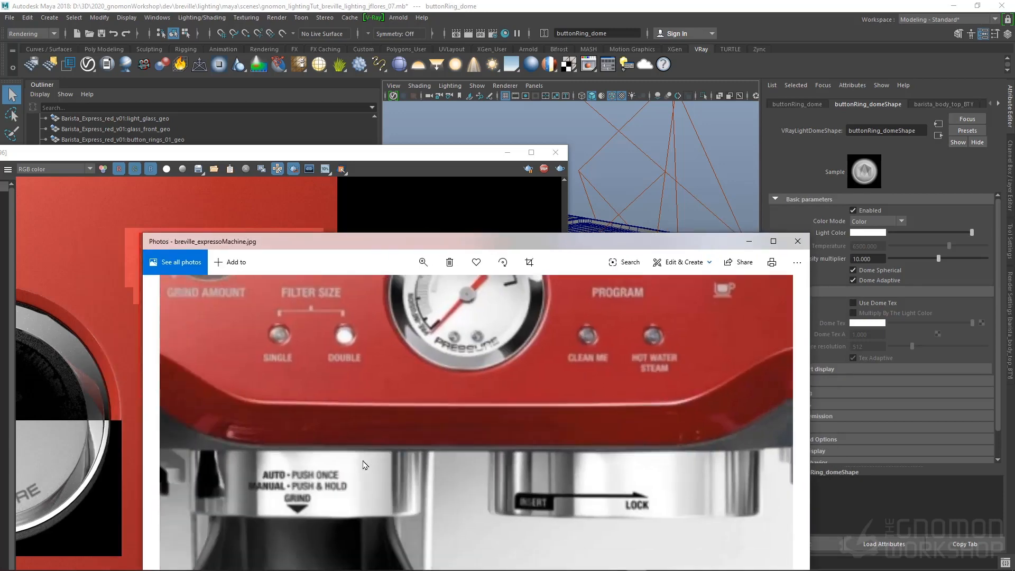
pyautogui.moveTo(243, 475); pyautogui.dragTo(443, 535)
pyautogui.moveTo(301, 348); pyautogui.dragTo(320, 465)
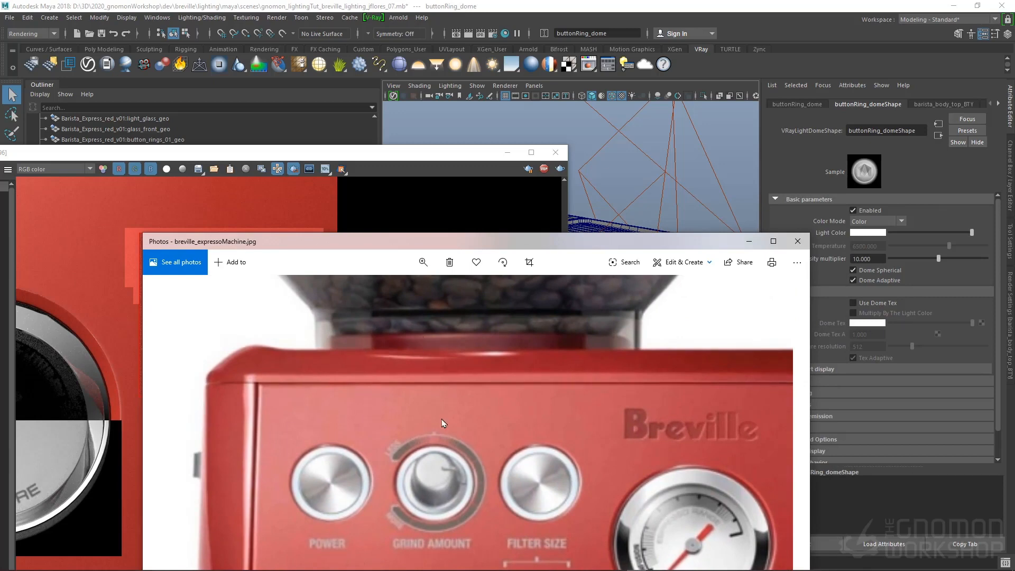
pyautogui.moveTo(442, 419); pyautogui.dragTo(414, 525)
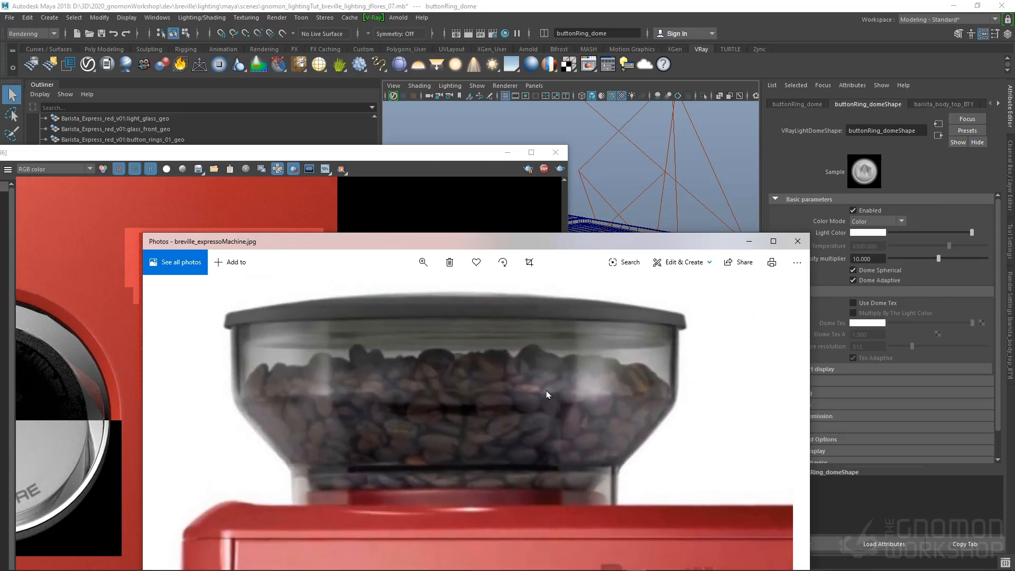
pyautogui.moveTo(519, 447); pyautogui.dragTo(518, 419)
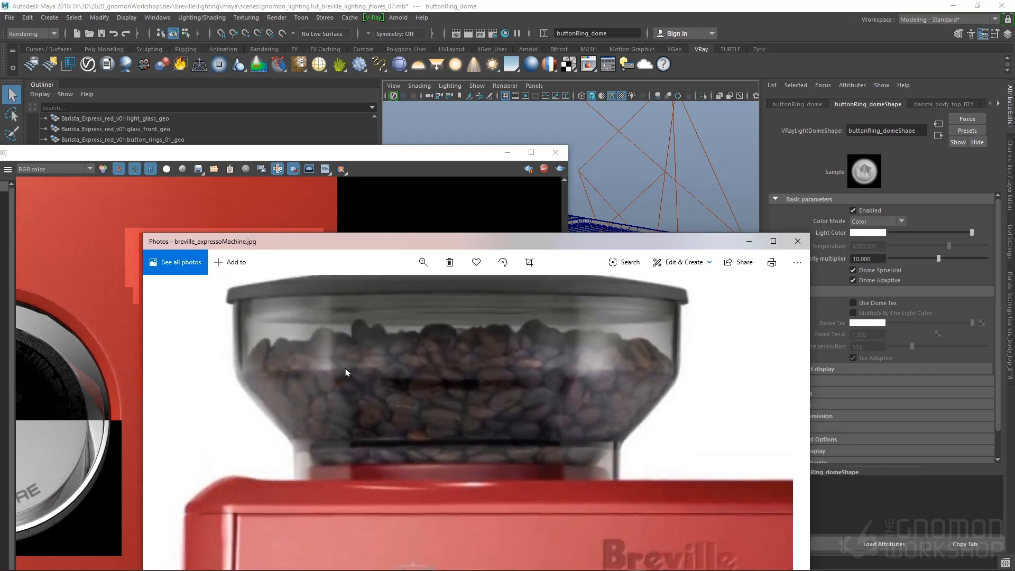
pyautogui.moveTo(453, 426); pyautogui.dragTo(436, 306)
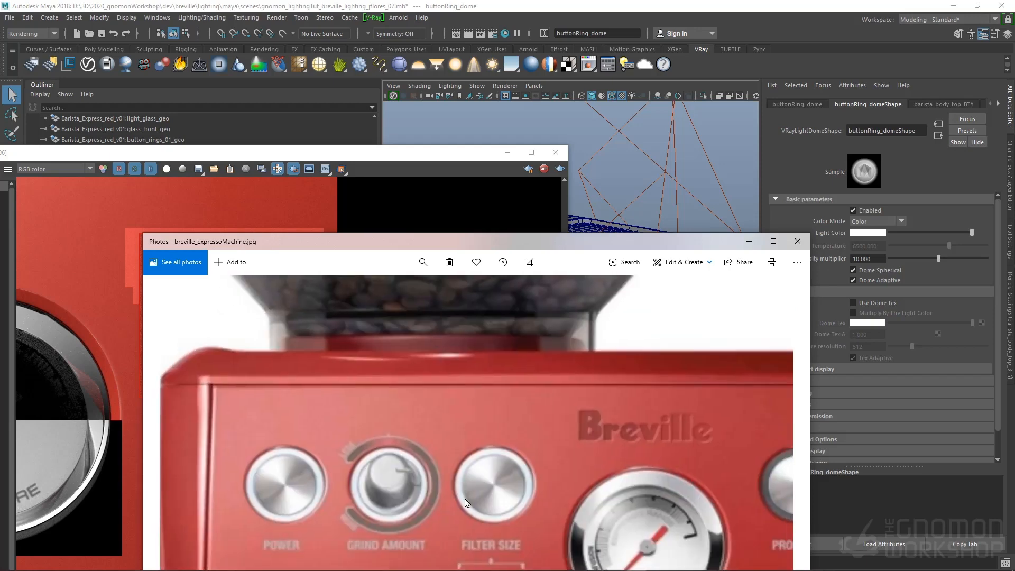
pyautogui.moveTo(465, 503); pyautogui.dragTo(439, 310)
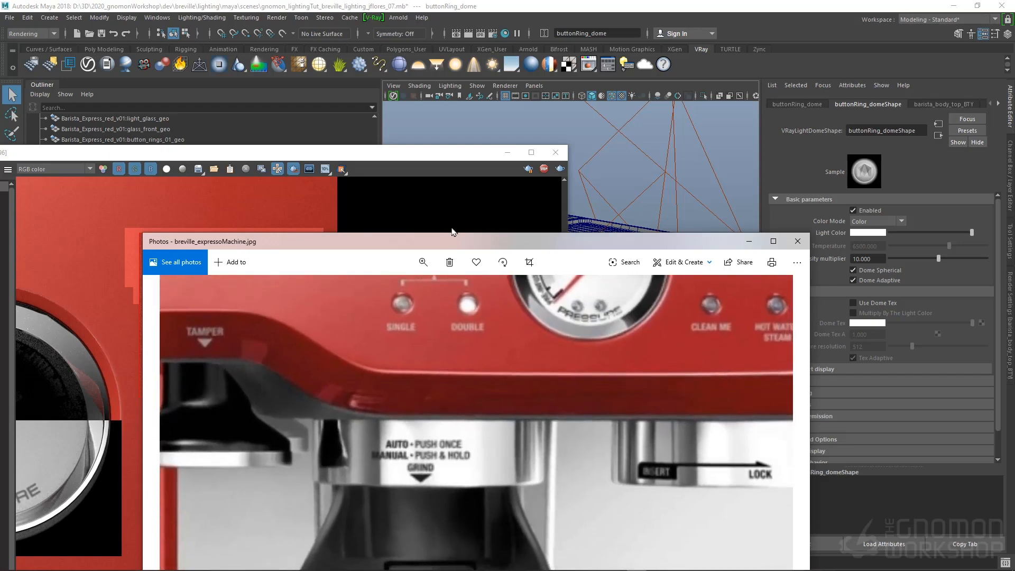
# - View the whole espresso machine in the reference photo, then move the photo aside and return to the interactive render of the buttons
pyautogui.click(423, 262)
pyautogui.moveTo(431, 290); pyautogui.dragTo(374, 289)
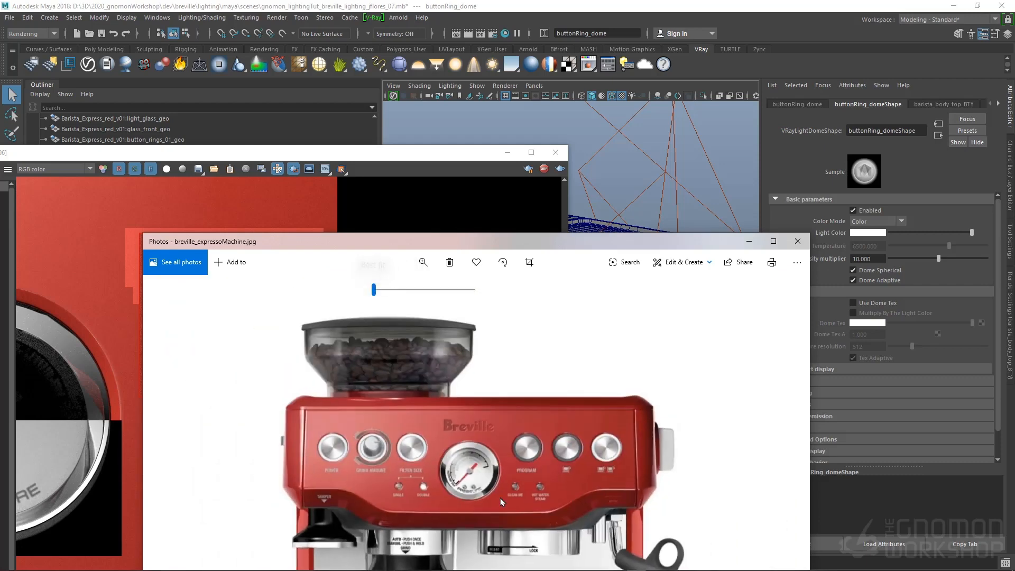
pyautogui.moveTo(588, 241); pyautogui.dragTo(584, 12)
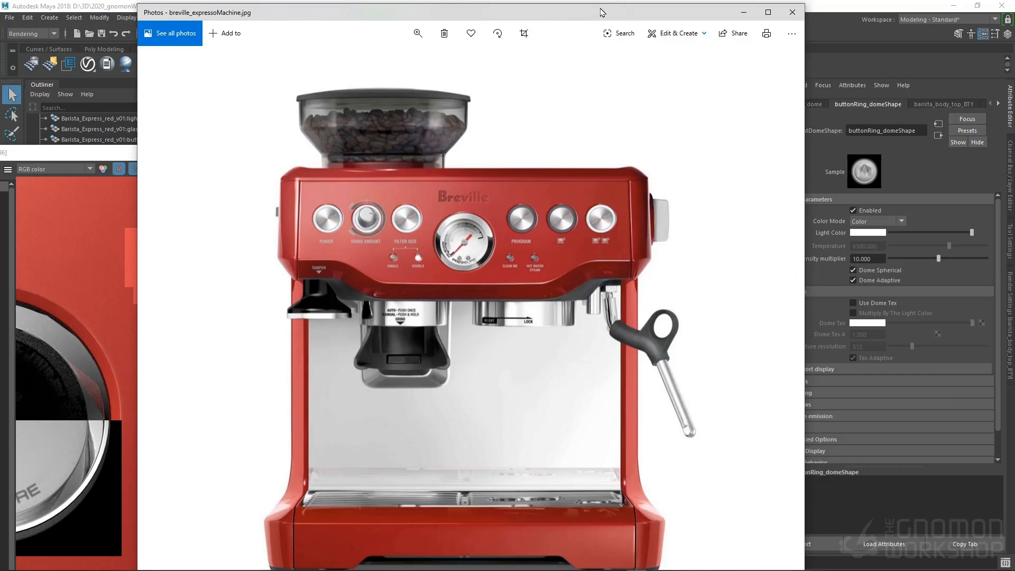
pyautogui.moveTo(601, 11); pyautogui.dragTo(671, 496)
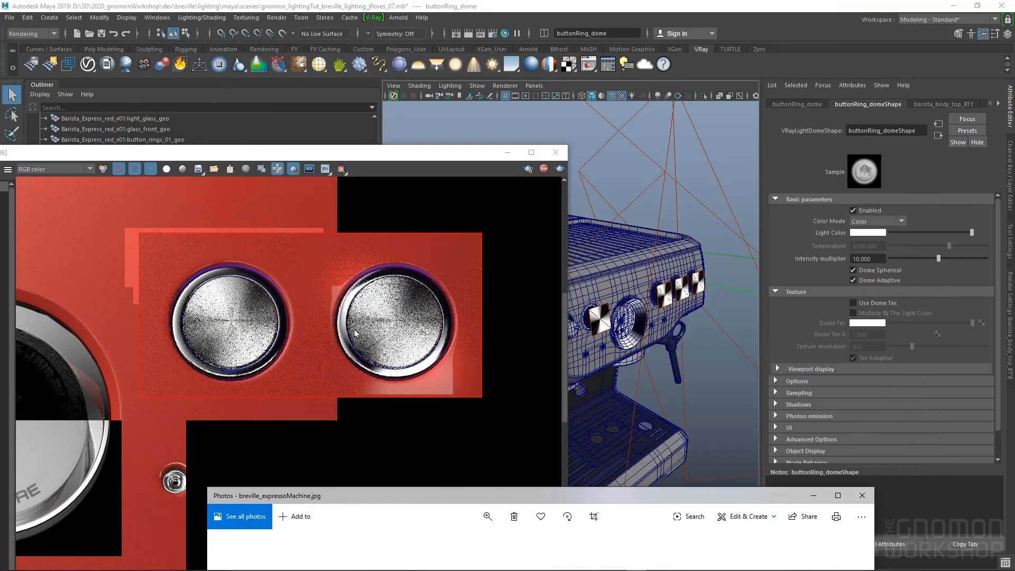
pyautogui.moveTo(356, 152); pyautogui.dragTo(415, 156)
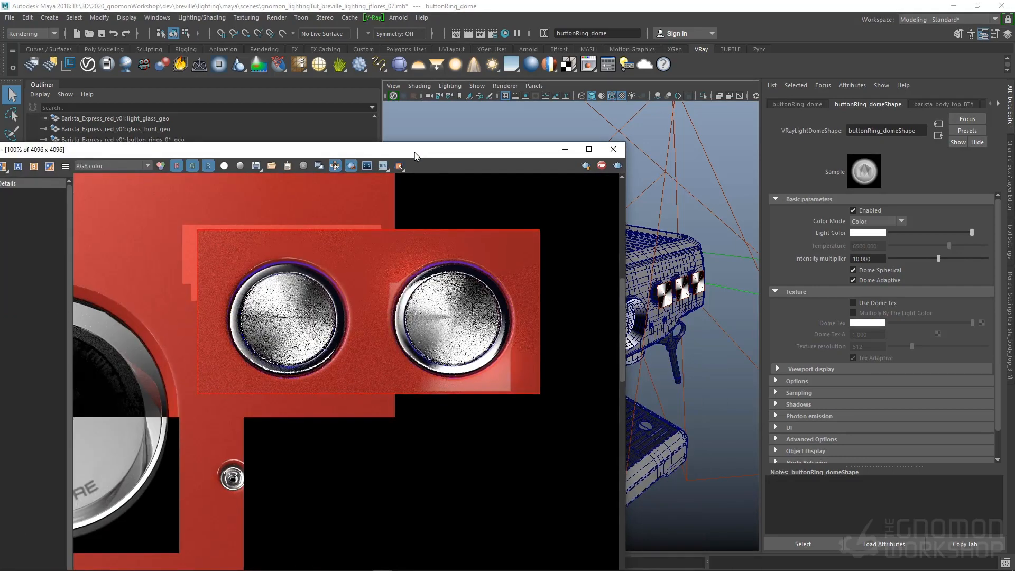